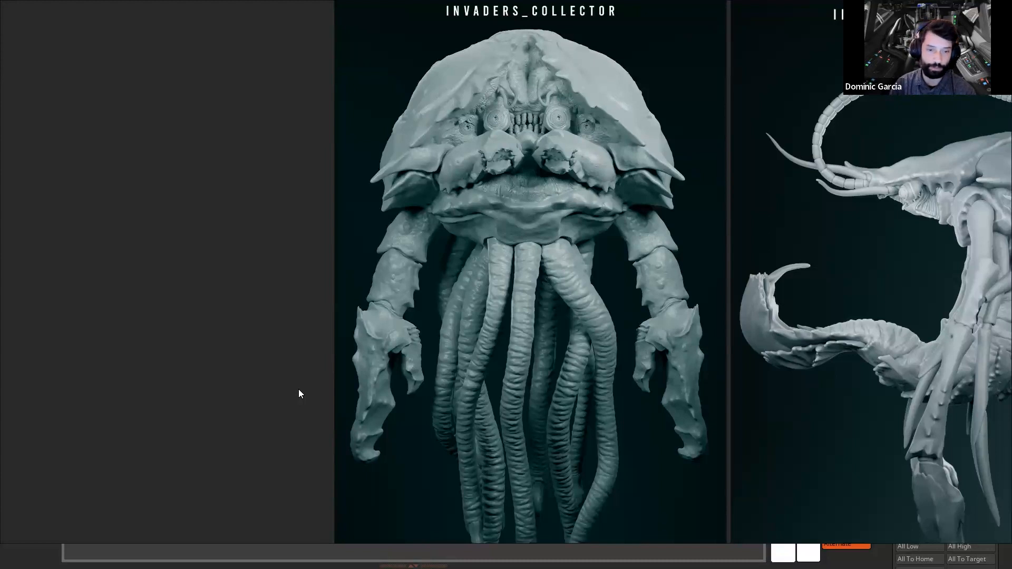
Step: Turn off always-on-top for the reference board and switch to ZBrush
key("ctrl+shift+a")
key("ctrl+shift+a")
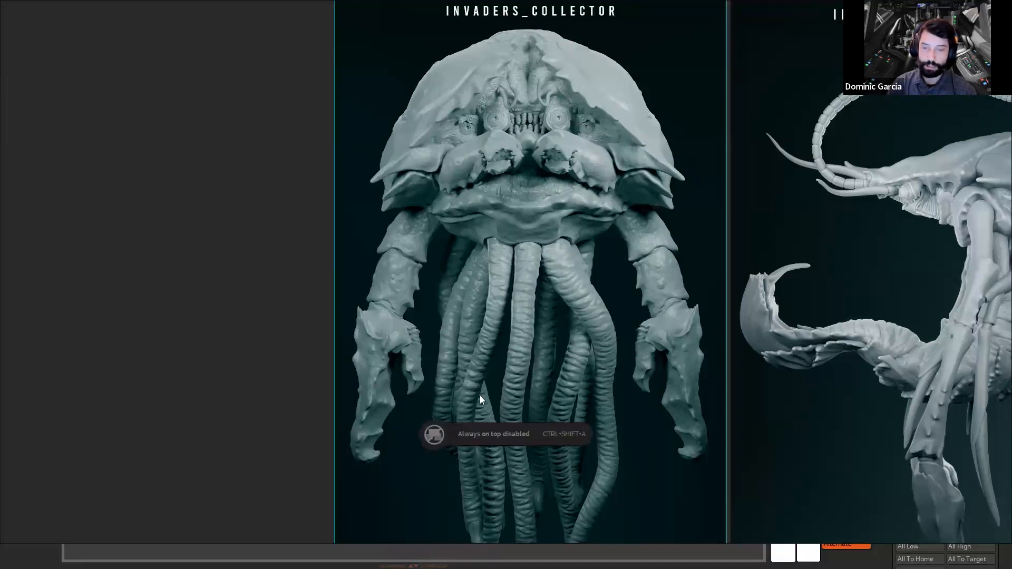
left_click(694, 553)
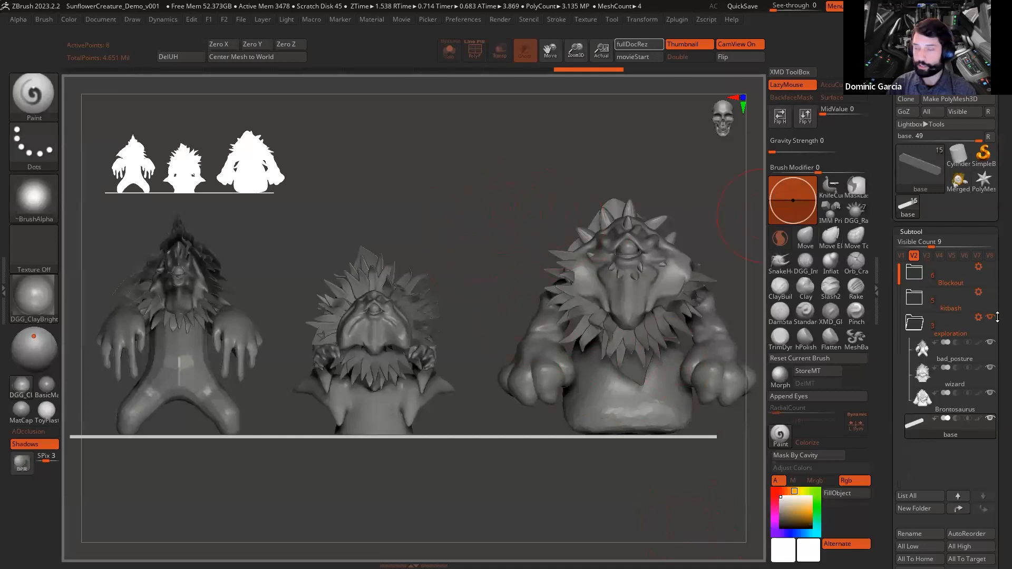
Step: Collapse the exploration folder and set the subtool list's visible count to 4
left_click(909, 321)
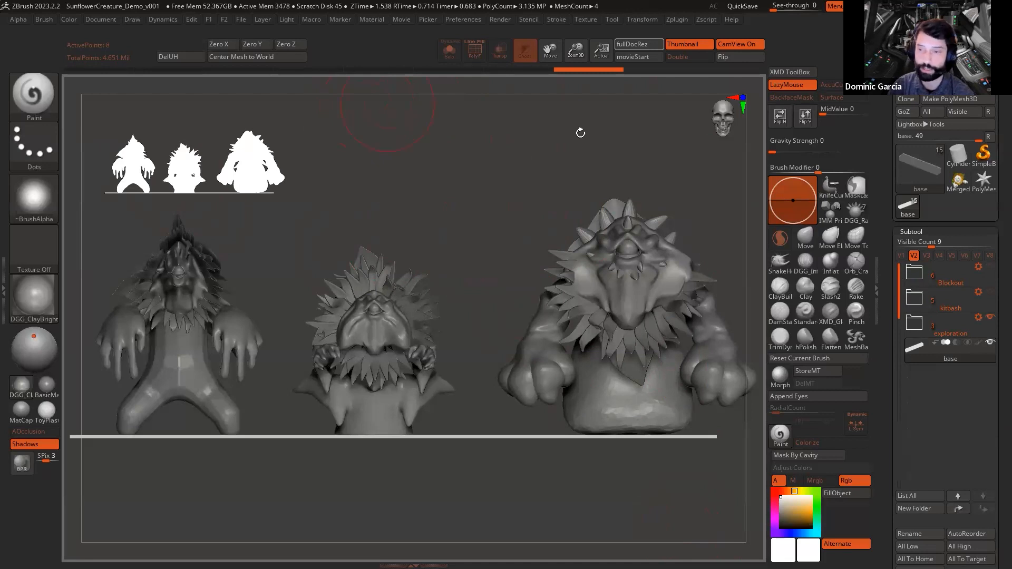
left_click_drag(923, 243, 911, 241)
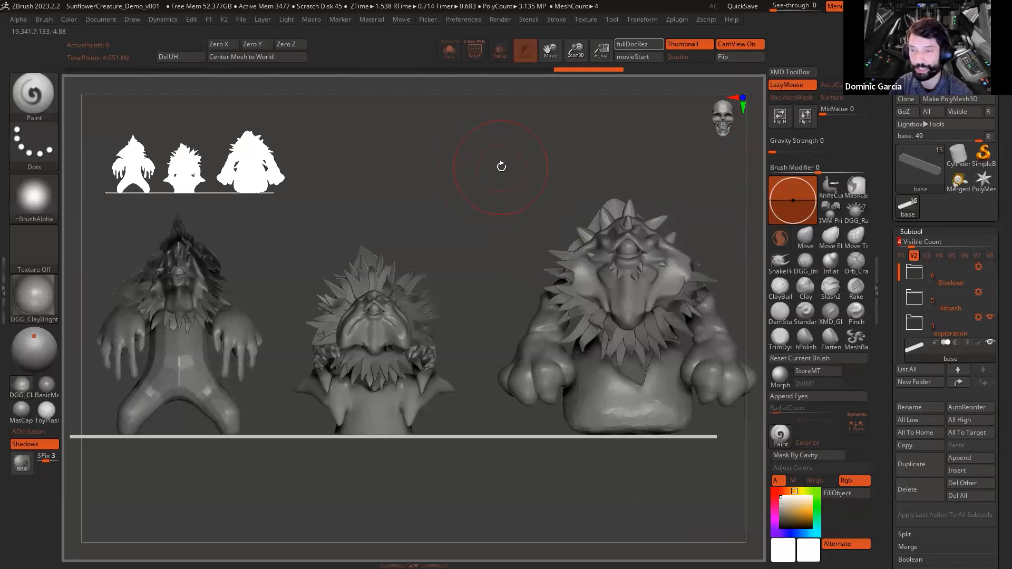
left_click_drag(892, 230, 868, 125)
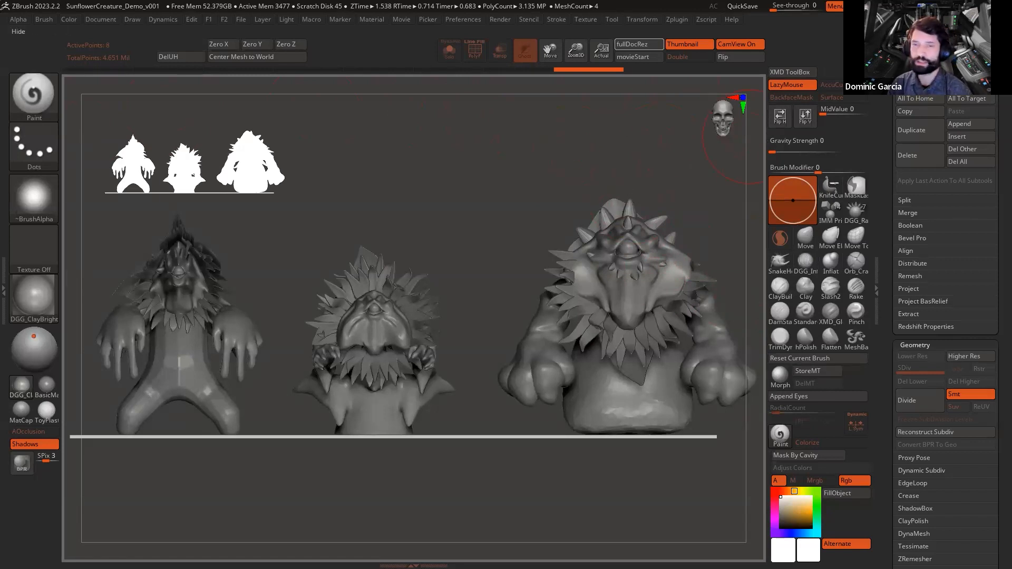
Step: Switch to PureRef and examine the Invaders Collector and Invaders Predator creature renders
key("super")
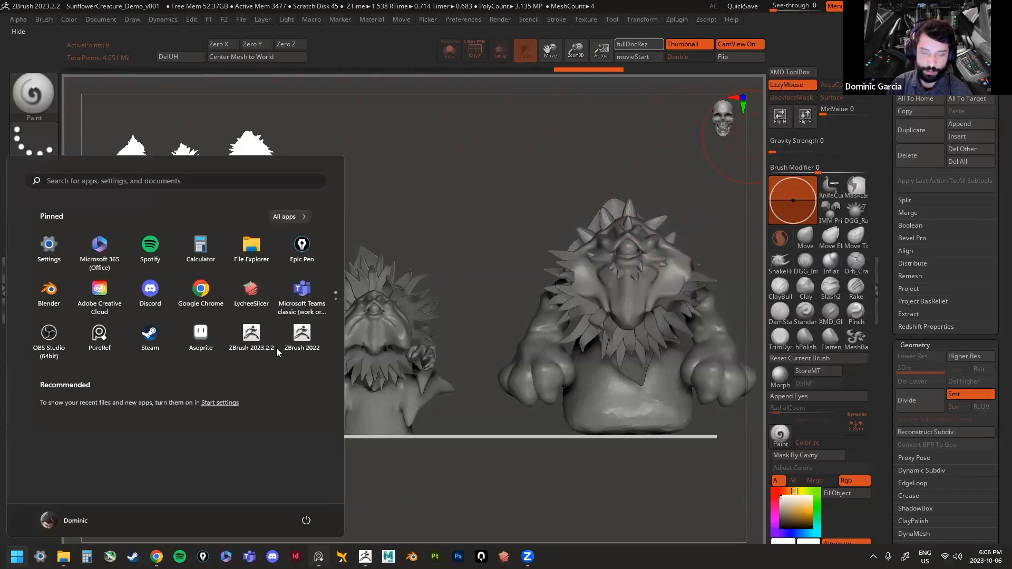
left_click(318, 557)
right_click_drag(561, 227, 519, 245)
scroll(552, 253, "down", 2)
right_click_drag(573, 218, 568, 198)
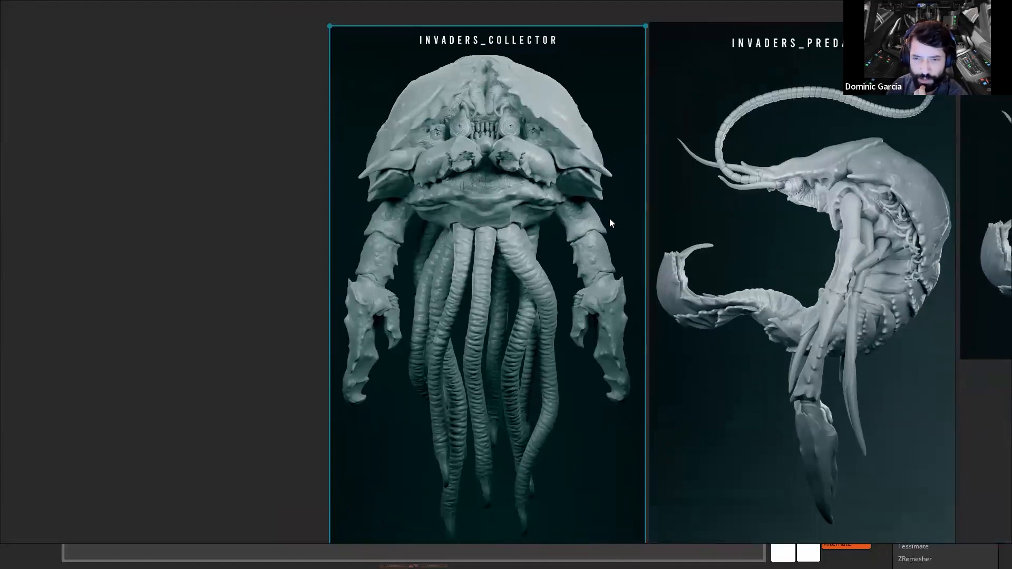
left_click(237, 326)
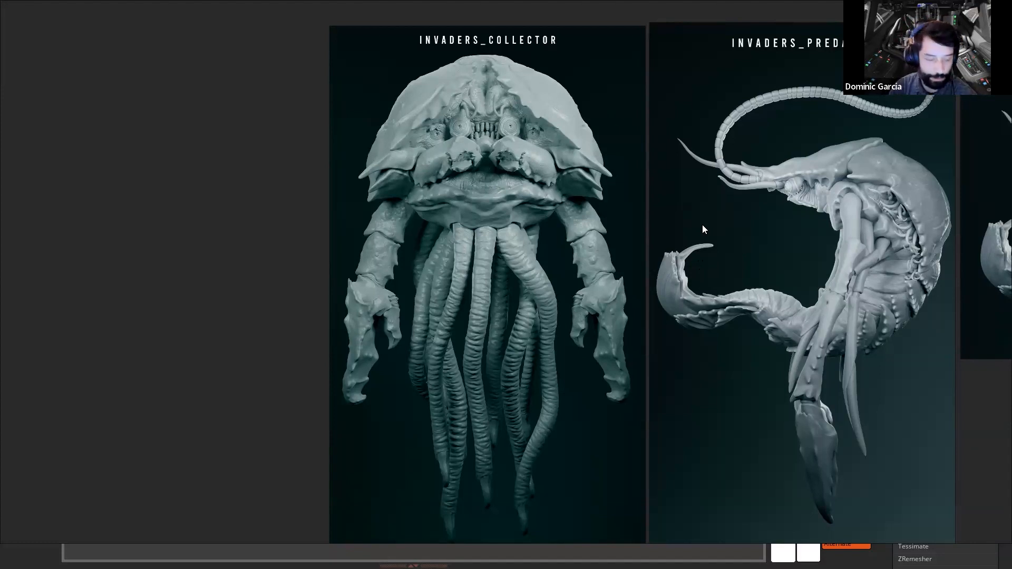
left_click_drag(157, 144, 202, 200)
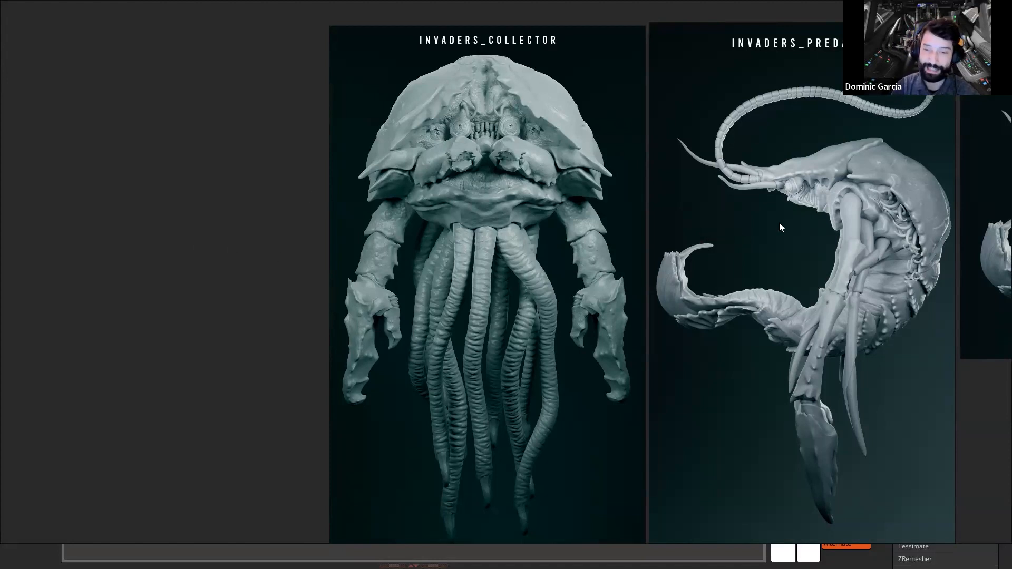
Step: Review the reference board from the Invaders renders through the Inspiration photos and Sketch page to the Research and Development/Iteration silhouettes
middle_click_drag(857, 213, 543, 206)
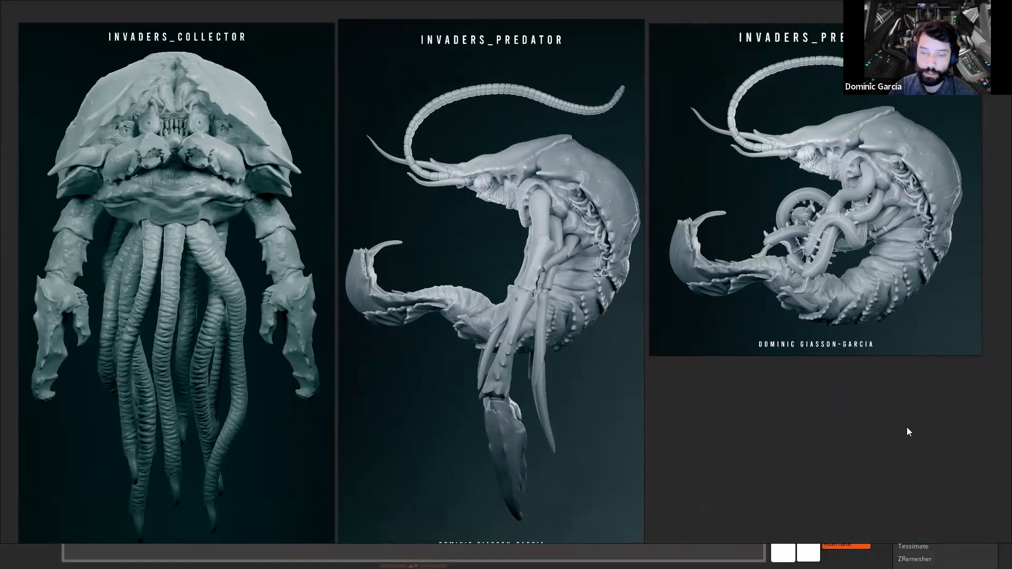
middle_click_drag(918, 208, 257, 223)
middle_click_drag(725, 223, 206, 233)
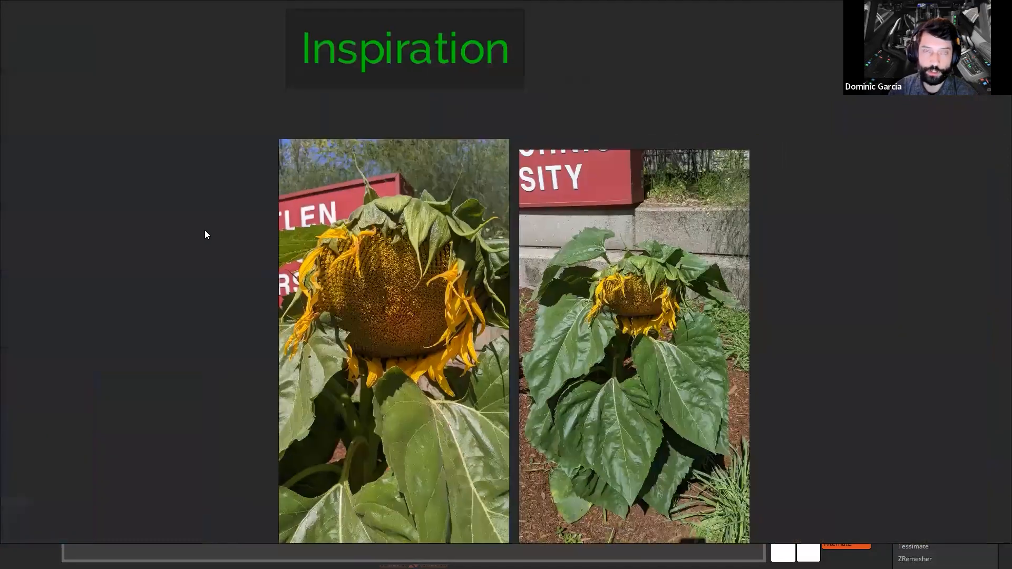
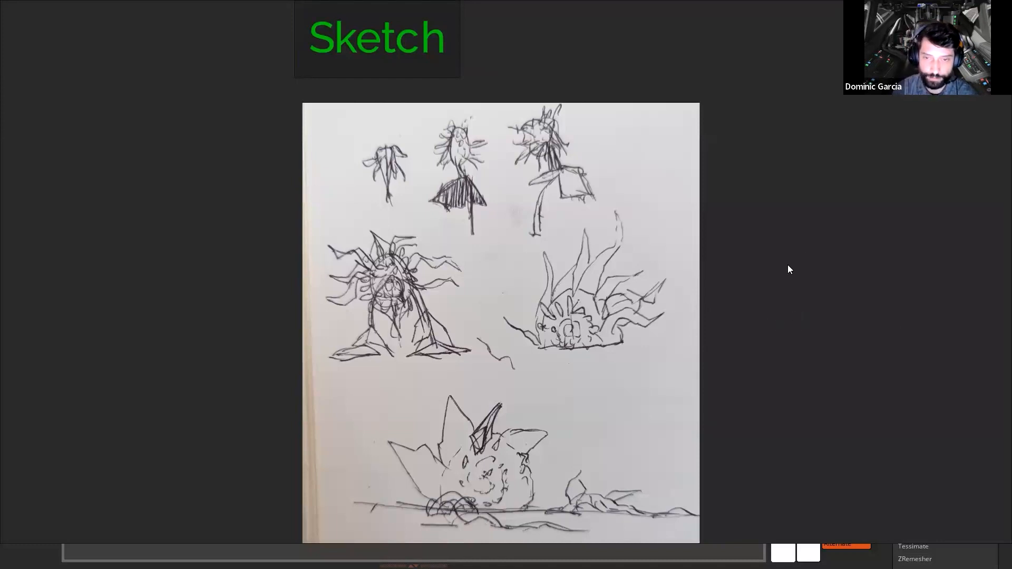
middle_click_drag(873, 286, 394, 284)
scroll(520, 288, "down", 1)
middle_click_drag(696, 281, 191, 276)
scroll(134, 264, "down", 1)
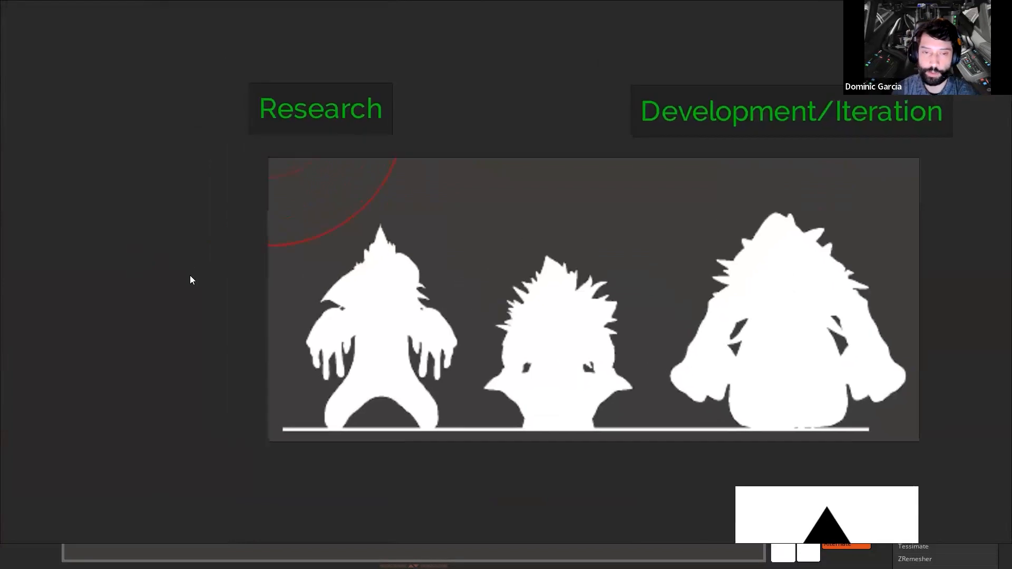
scroll(191, 279, "up", 1)
middle_click_drag(335, 276, 118, 267)
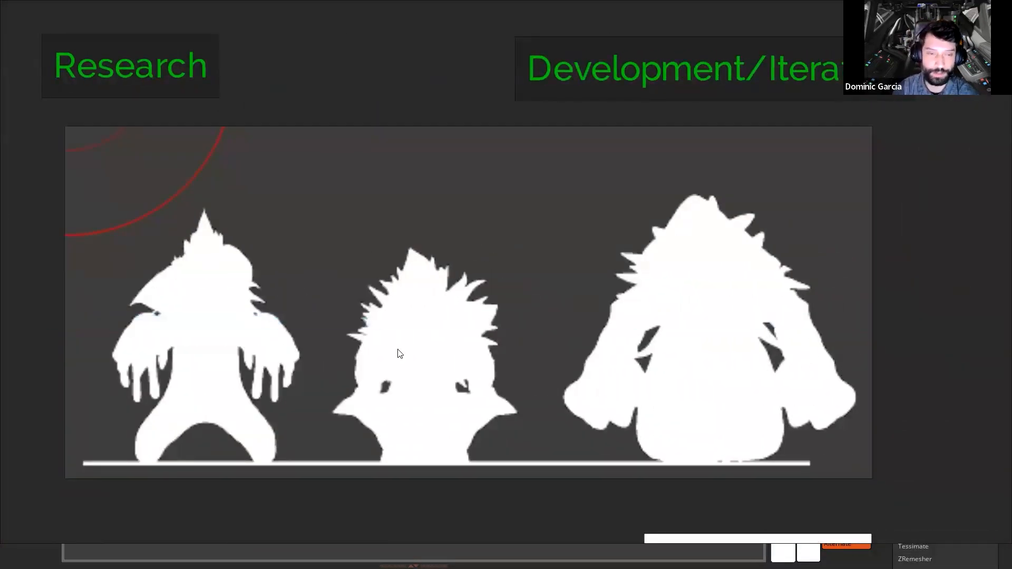
Step: Shift the three-silhouette image slightly and nudge the Development/Iteration and Research headings above it
left_click_drag(51, 112, 937, 447)
left_click(933, 444)
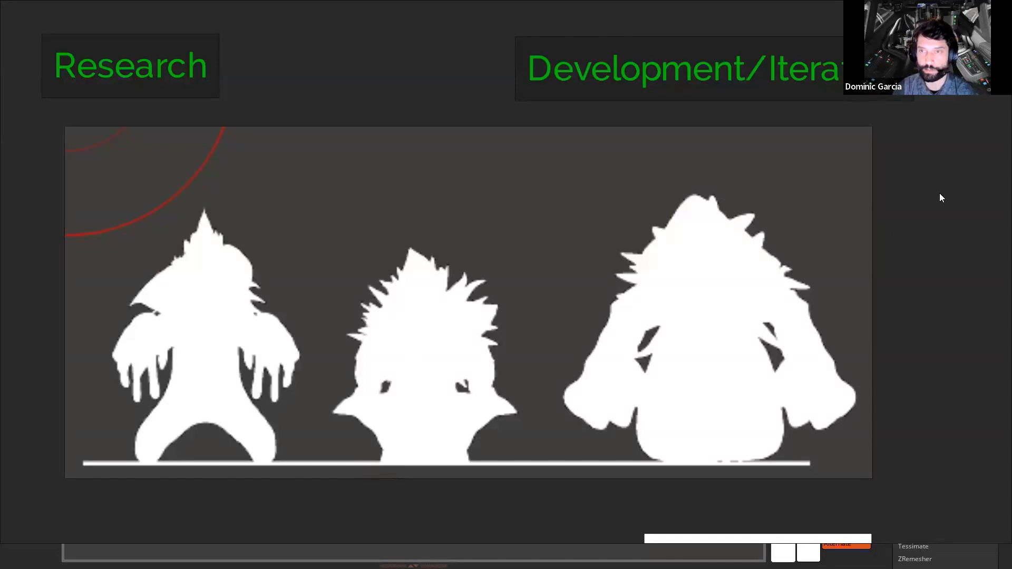
mouse_move(496, 205)
left_mouse_down()
mouse_move(505, 200)
mouse_move(482, 200)
left_mouse_up()
left_click(292, 92)
left_click(626, 67)
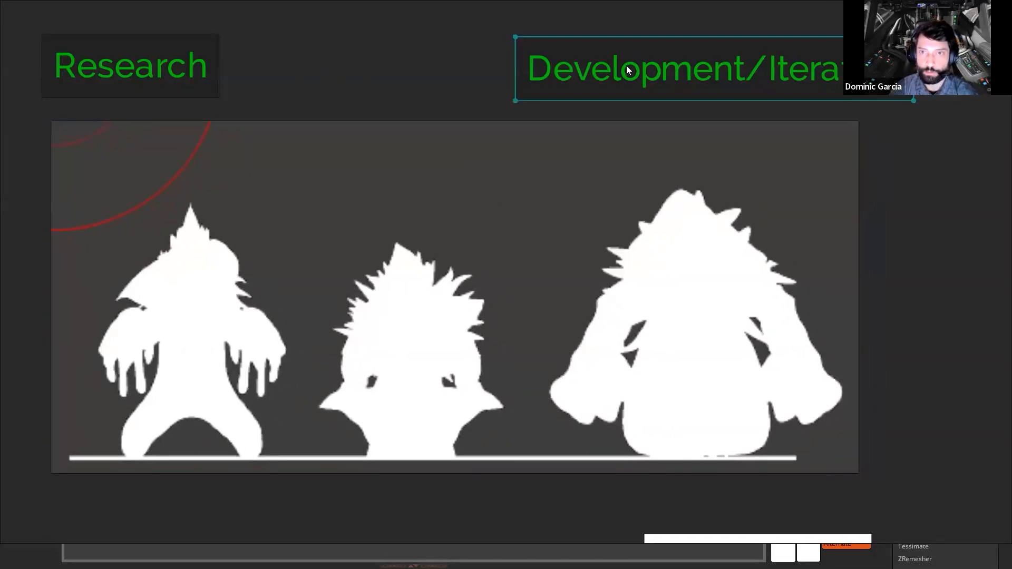
left_click_drag(626, 66, 626, 60)
left_click(369, 79)
left_click_drag(175, 88, 180, 88)
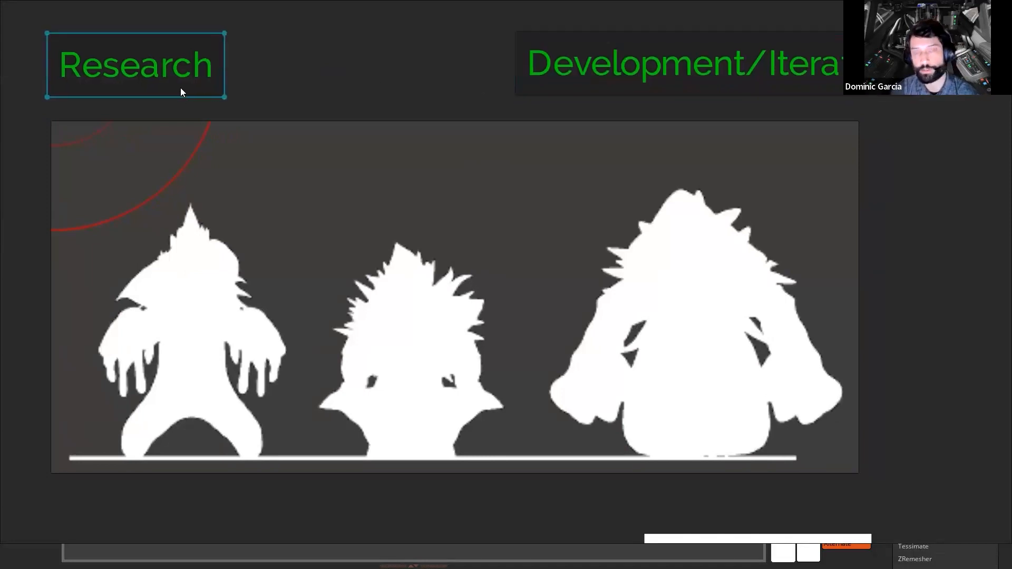
left_click(741, 57)
left_click(929, 117)
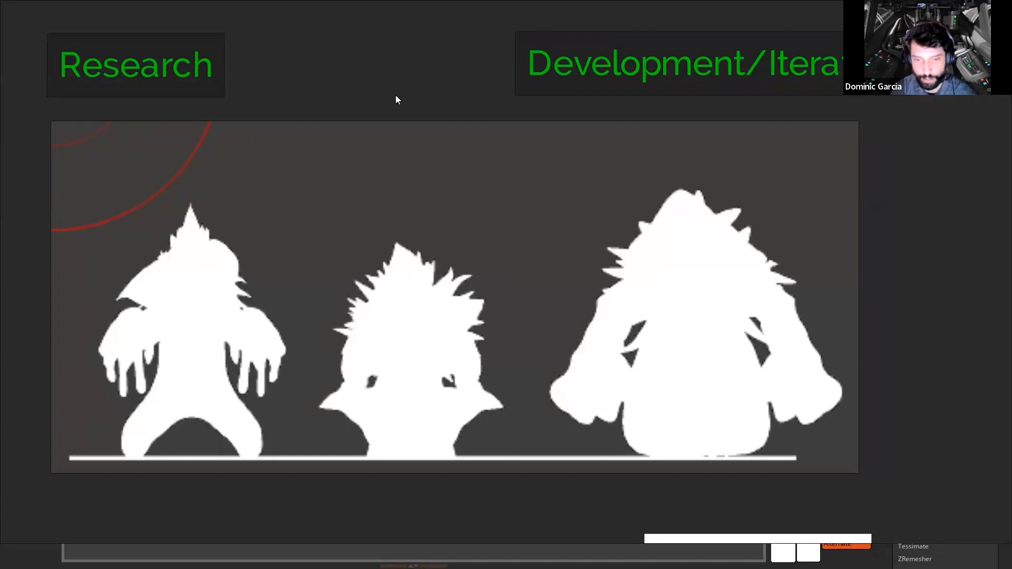
left_click_drag(947, 267, 45, 41)
left_click(379, 82)
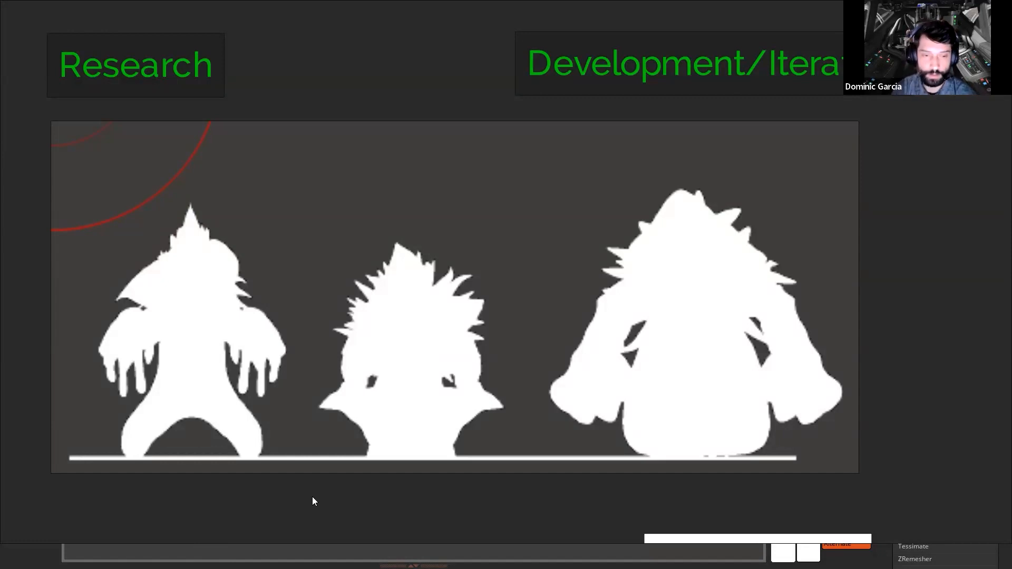
Step: Toggle the reference board's always-on-top mode, switch to ZBrush and enlarge the silhouette thumbnail to size 512
key("ctrl+shift+a")
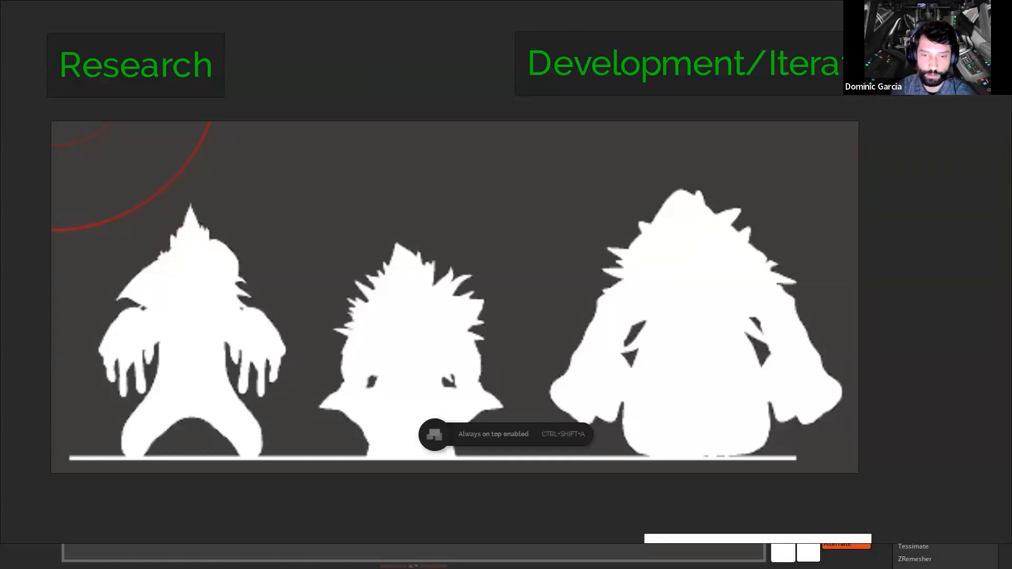
left_click(292, 551)
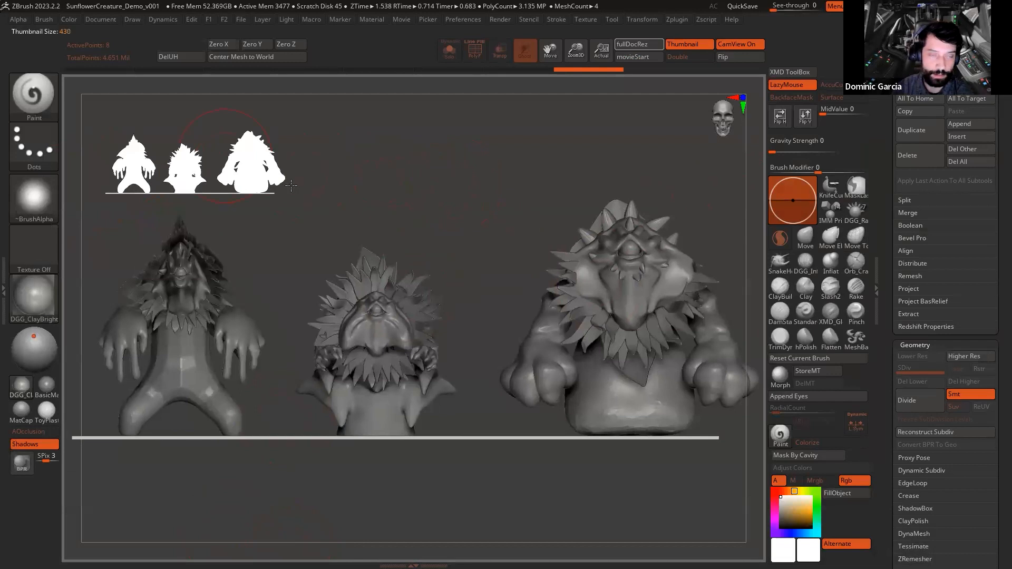
left_click_drag(275, 173, 318, 195)
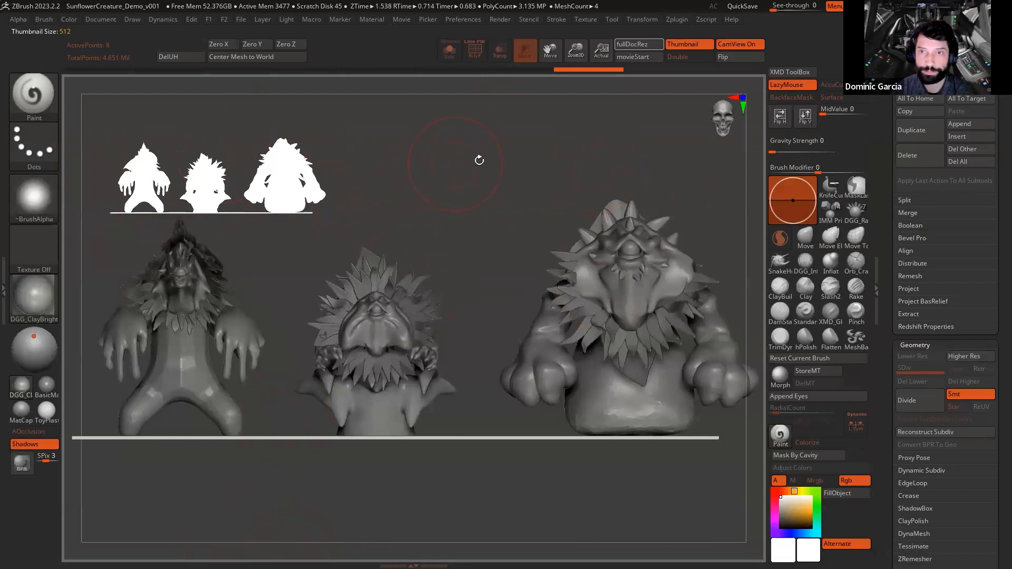
Step: Apply the MatCap material to the three creatures and hide the surrounding shelves to enlarge the canvas
key("Tab")
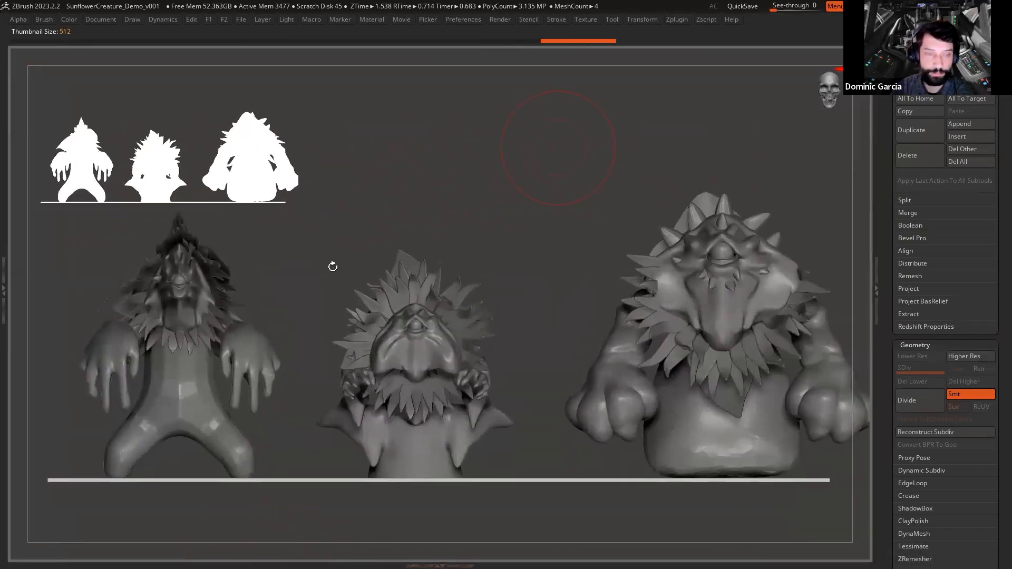
key("Tab")
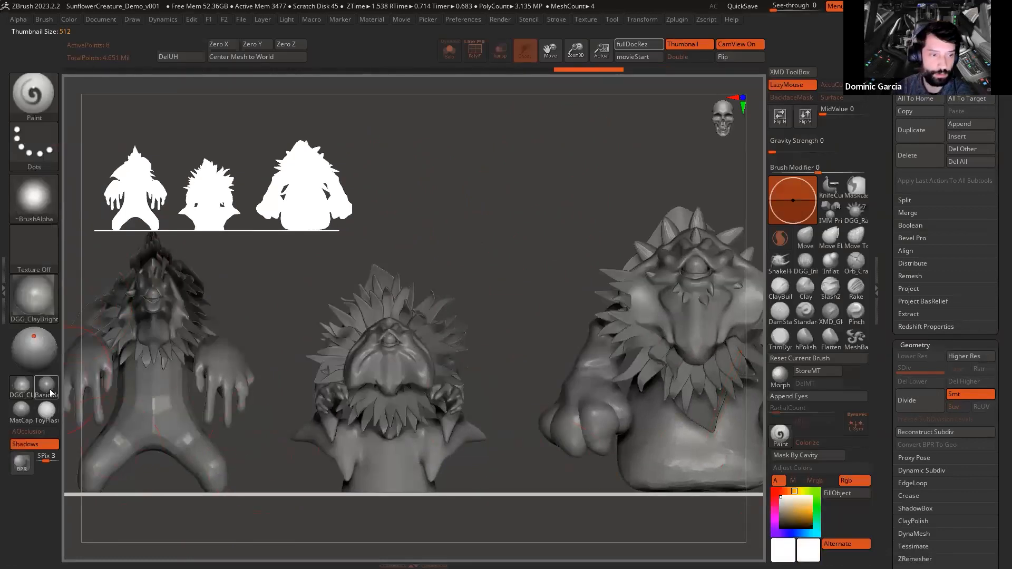
left_click(21, 410)
key("Tab")
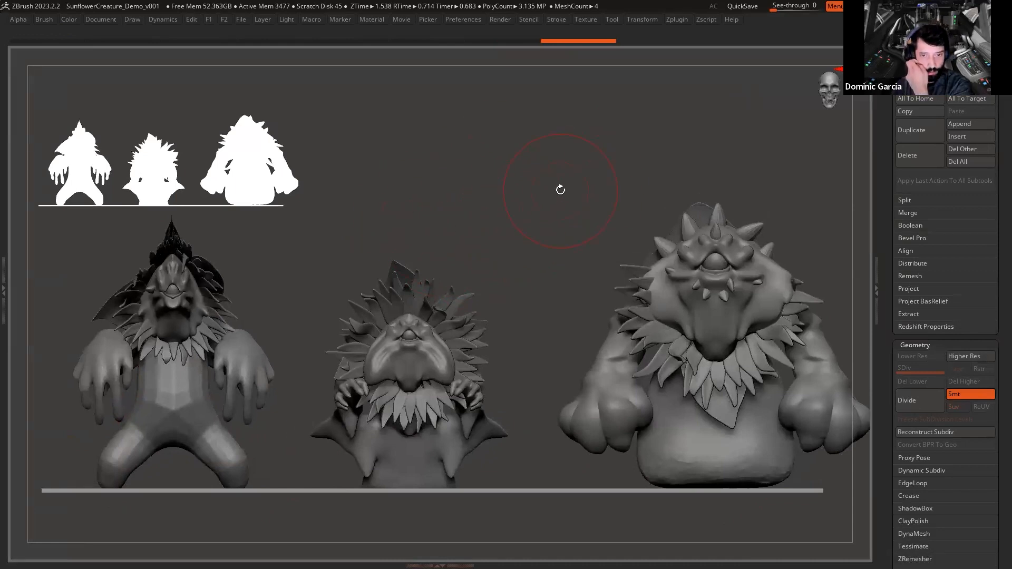
left_click_drag(533, 192, 526, 192)
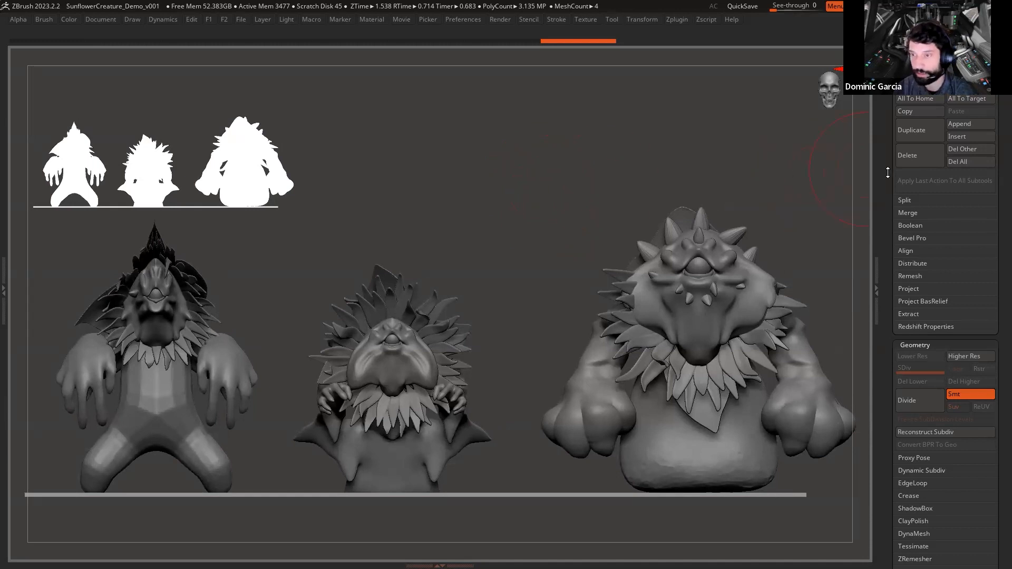
Step: Collapse the Geometry section to return to the subtool list, and inspect the three exploration creatures from an angle
left_click(909, 345)
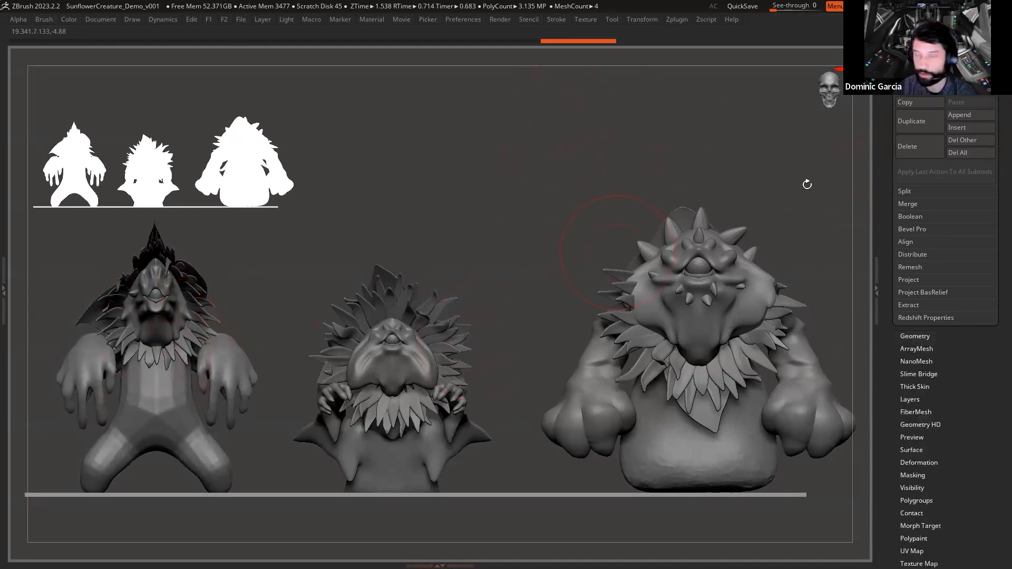
scroll(917, 253, "up", 5)
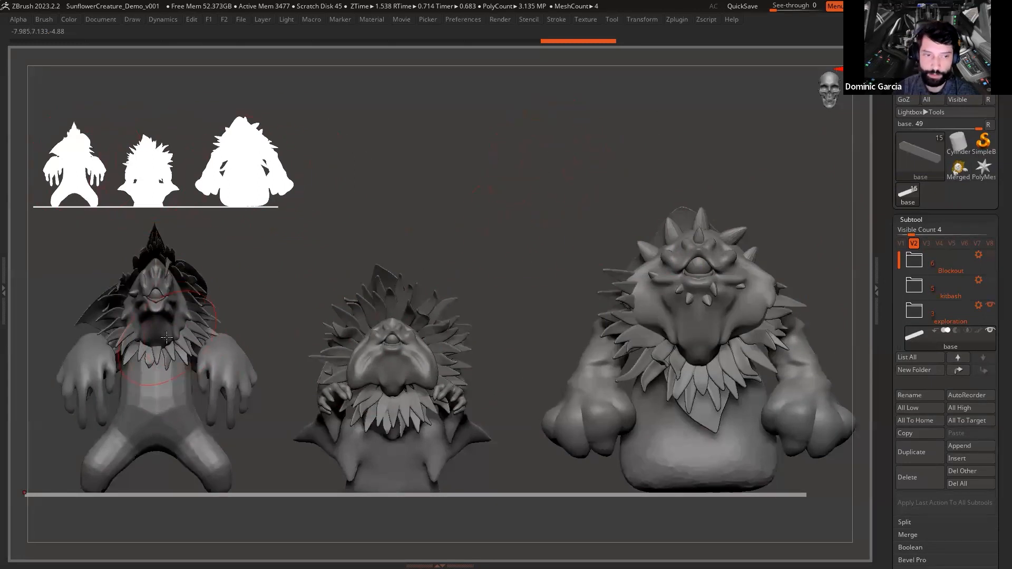
left_click_drag(545, 293, 159, 319)
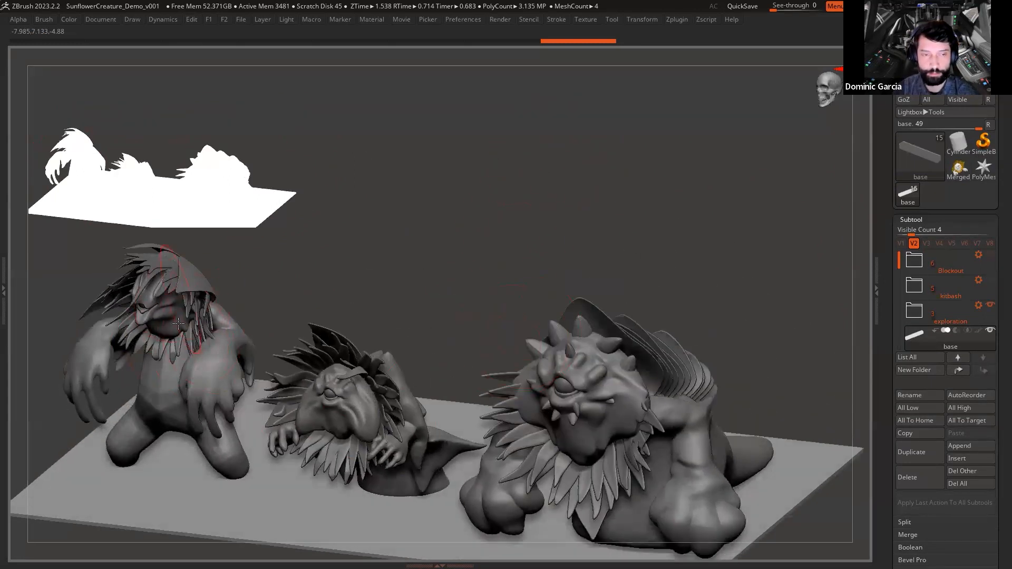
left_click_drag(459, 251, 354, 274)
left_click_drag(397, 232, 475, 228)
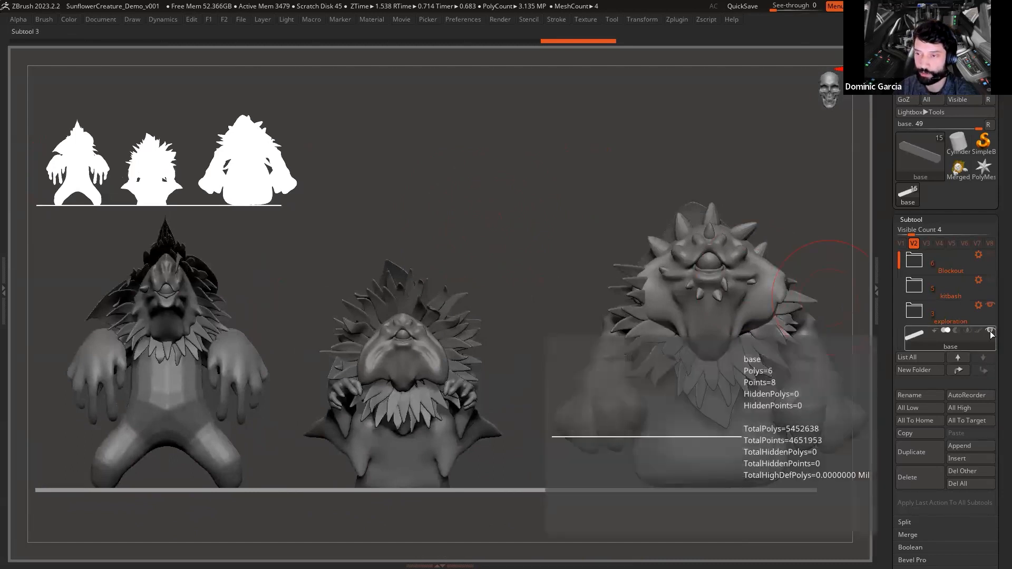
Step: Switch to visibility set V1, expand the Blockout folder and frame its head_sketch subtool
left_click(902, 244)
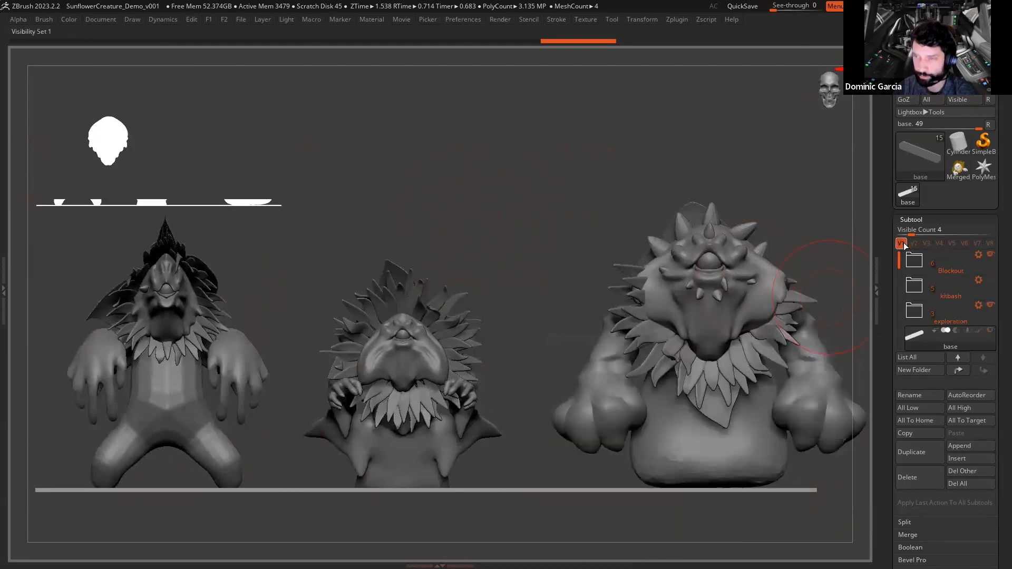
left_click(928, 263)
left_click(946, 285)
key("f")
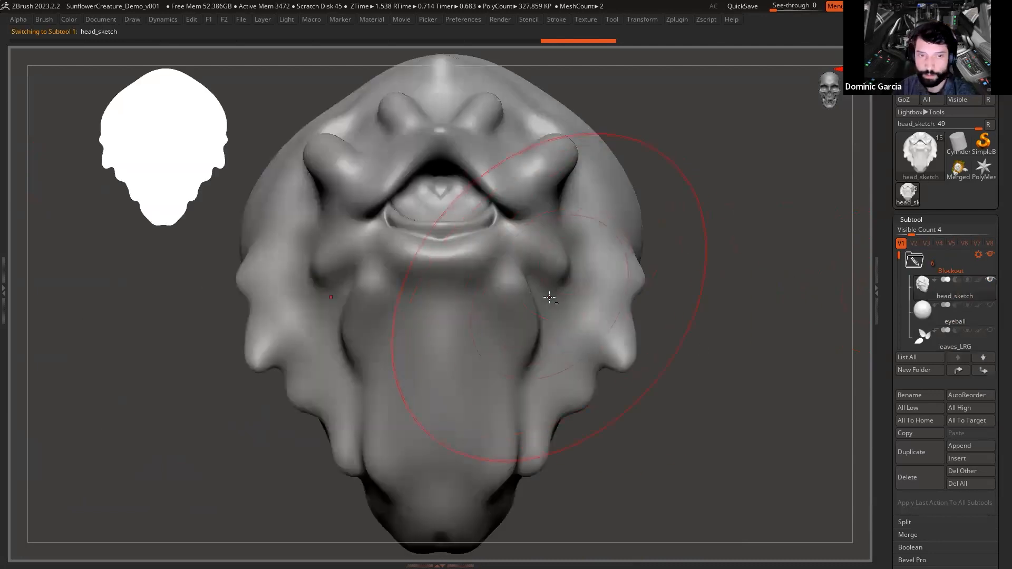
Step: Reduce the silhouette thumbnail to size 343 and make the brush smaller for working on the head sketch
left_click_drag(153, 138, 102, 122)
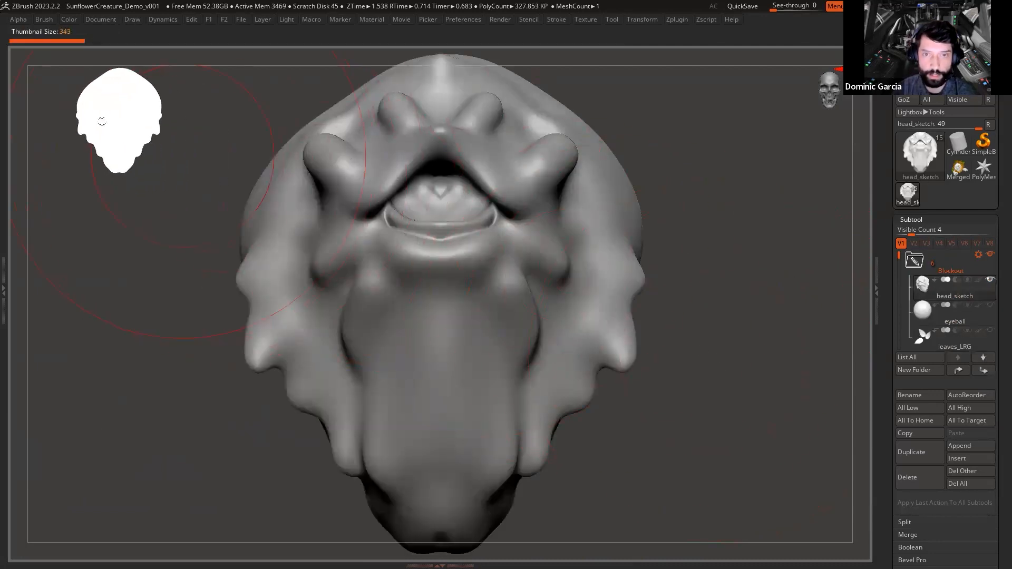
mouse_move(740, 298)
left_mouse_down()
mouse_move(693, 300)
mouse_move(721, 332)
mouse_move(730, 316)
mouse_move(728, 342)
left_mouse_up()
key("space")
key("f")
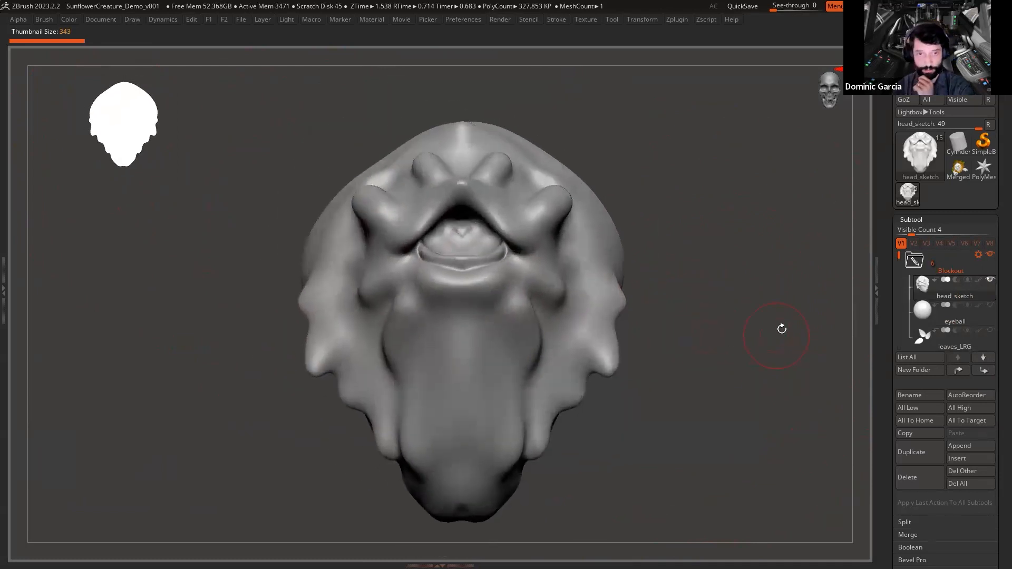
left_click_drag(779, 354, 730, 364)
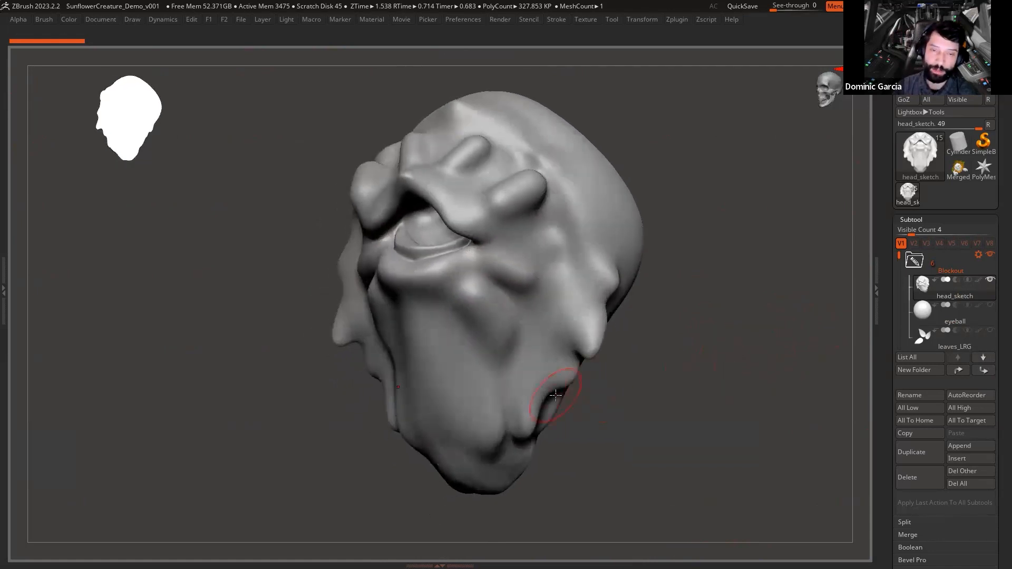
Step: Check the creature silhouettes on the reference board, then return to ZBrush and look at the head sketch
key("super")
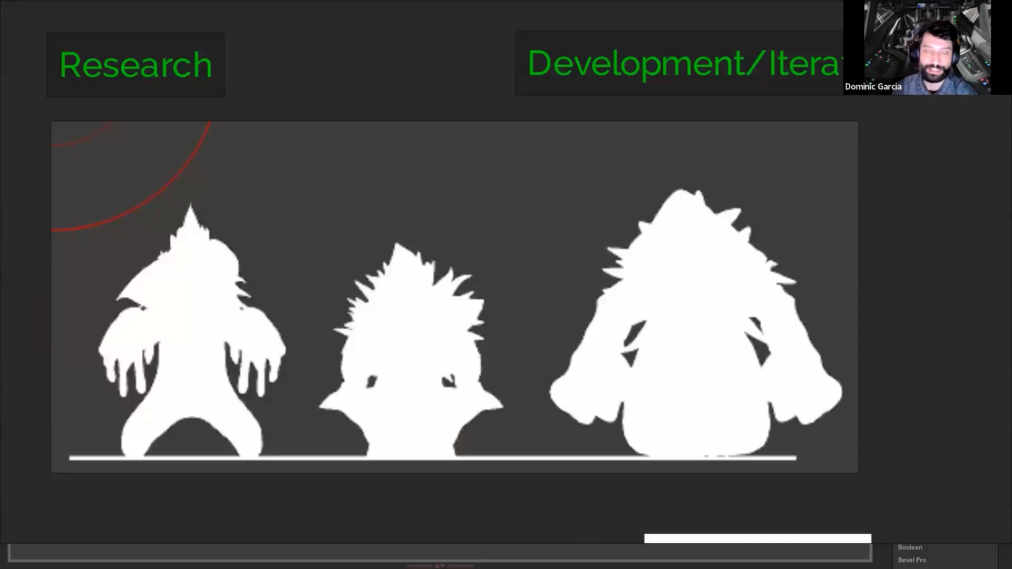
left_click(575, 546)
left_click_drag(705, 454, 711, 423)
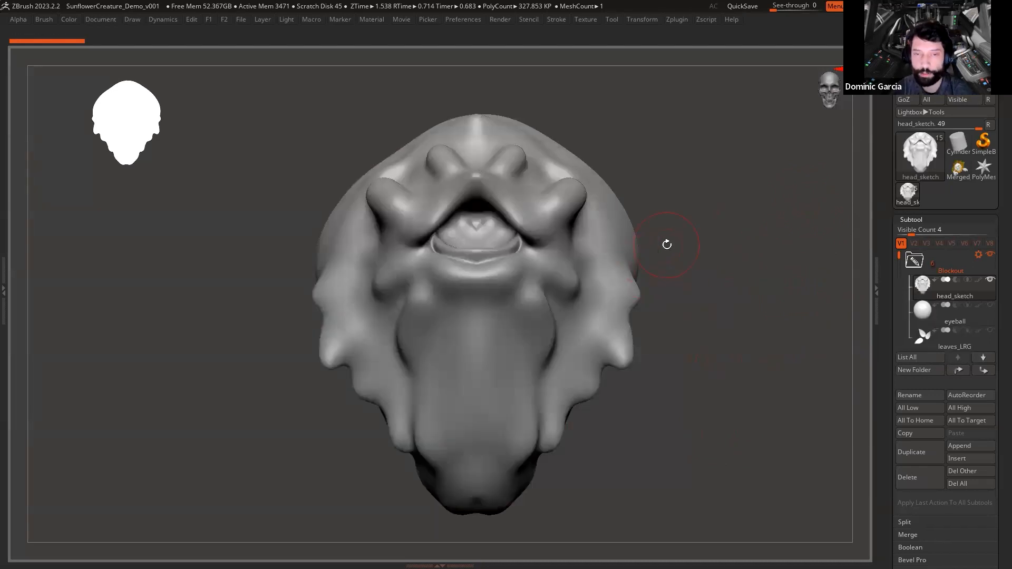
Step: Restore the interface shelves around the canvas and set the subtool list's visible count to 9
key("Tab")
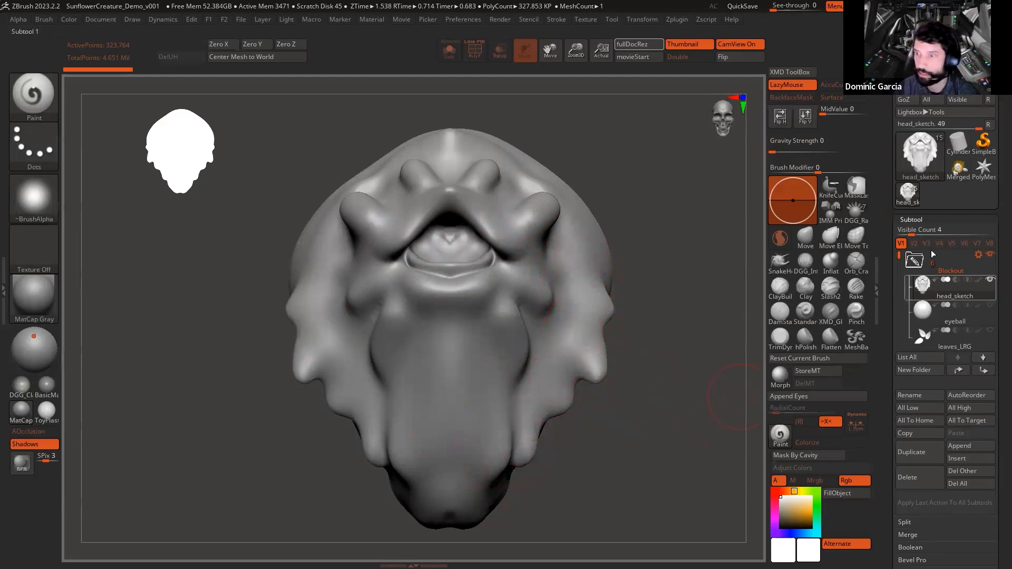
mouse_move(667, 400)
left_mouse_down()
mouse_move(590, 403)
mouse_move(623, 403)
mouse_move(633, 337)
left_mouse_up()
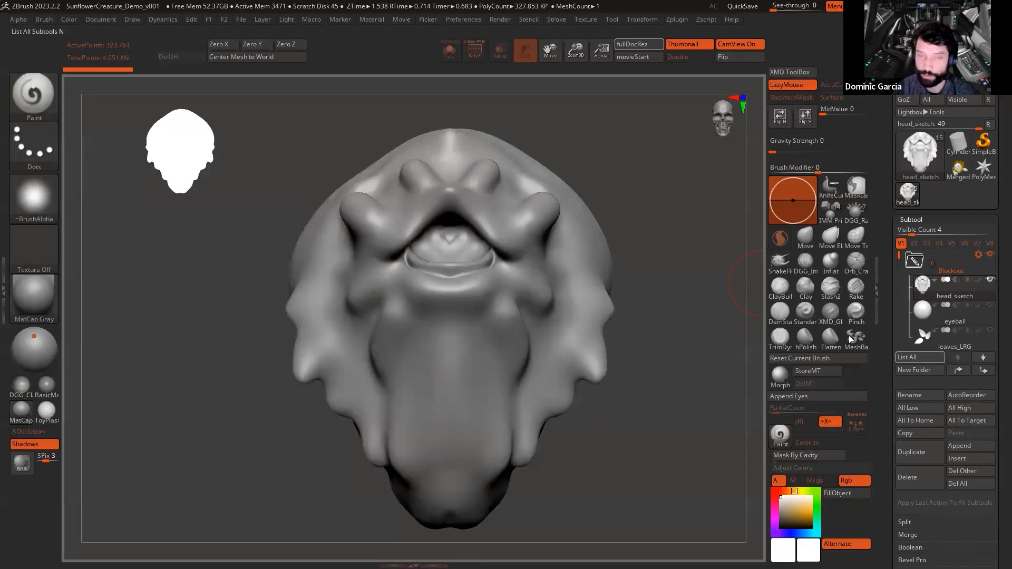
left_click_drag(915, 230, 931, 230)
left_click_drag(680, 404, 564, 324)
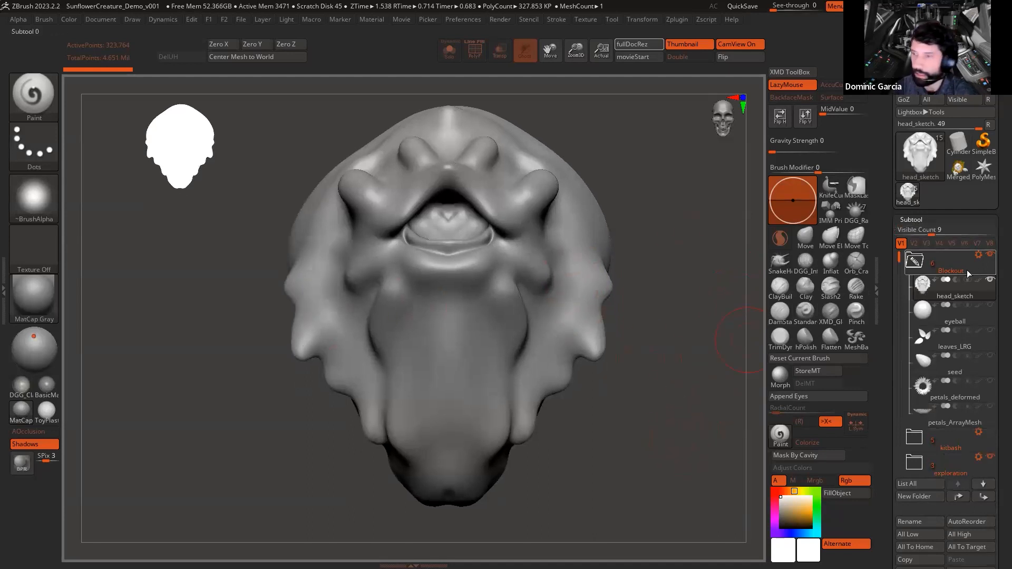
Step: Collapse the Blockout folder, append a new sphere subtool and move it to the start of the subtool list
mouse_move(916, 262)
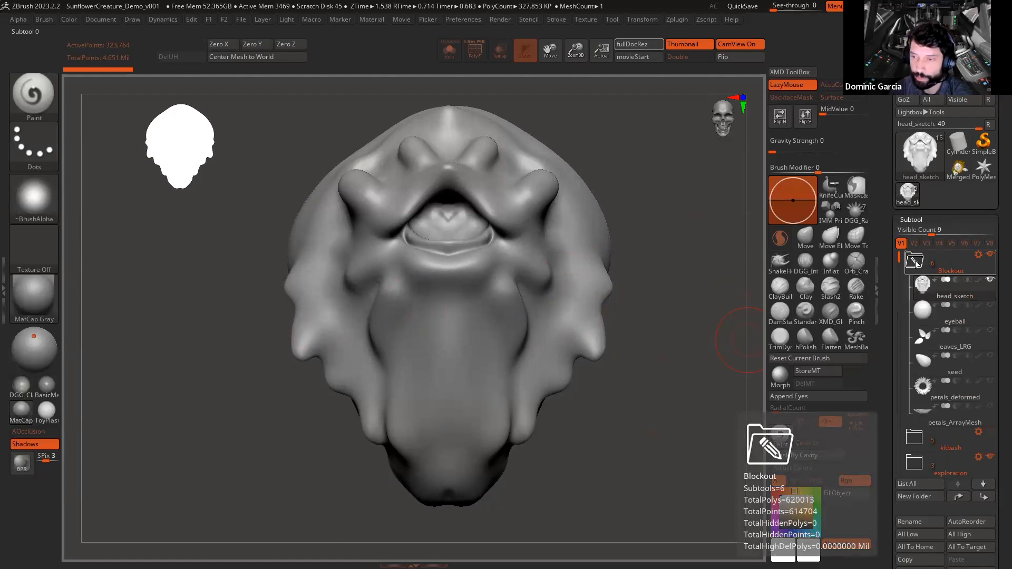
left_click(916, 262)
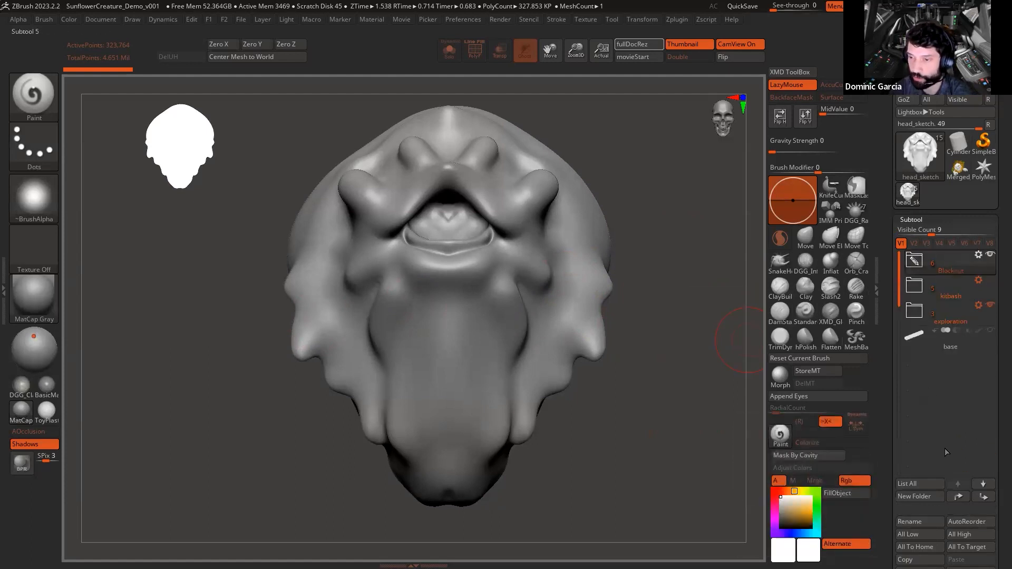
left_click_drag(890, 507, 895, 430)
left_click(978, 396)
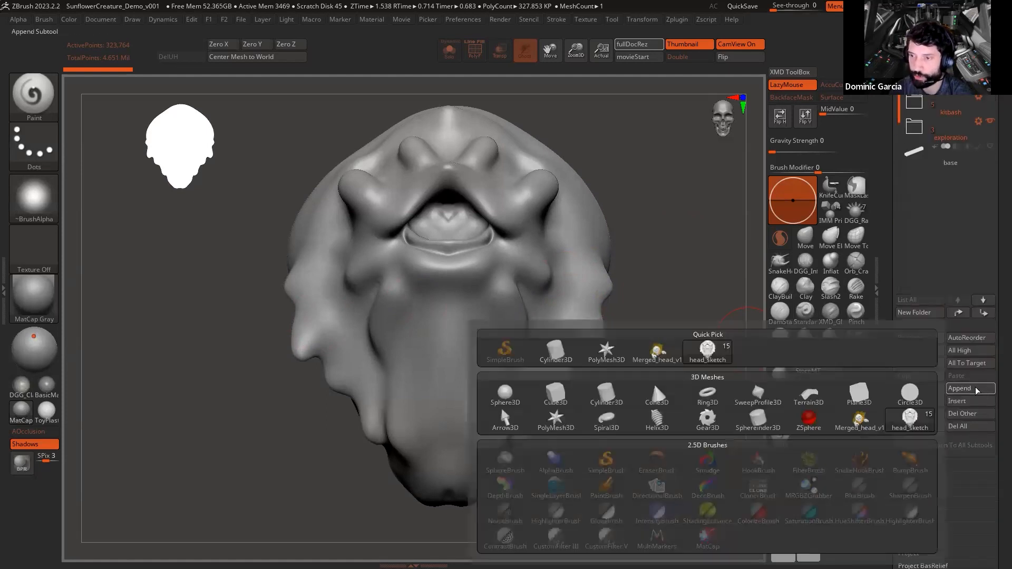
left_click(554, 393)
left_click(958, 311, "shift")
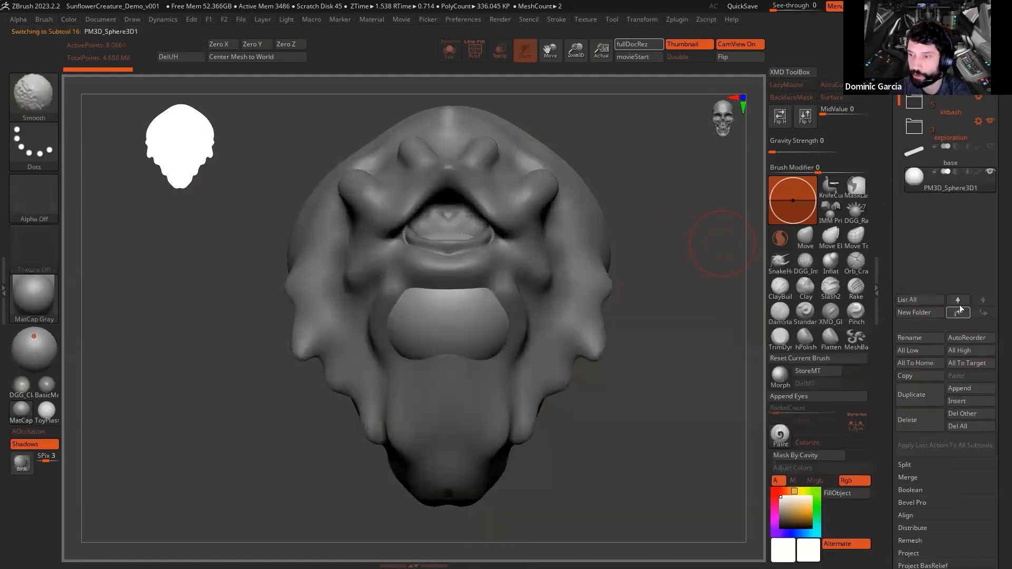
left_click_drag(893, 50, 893, 140)
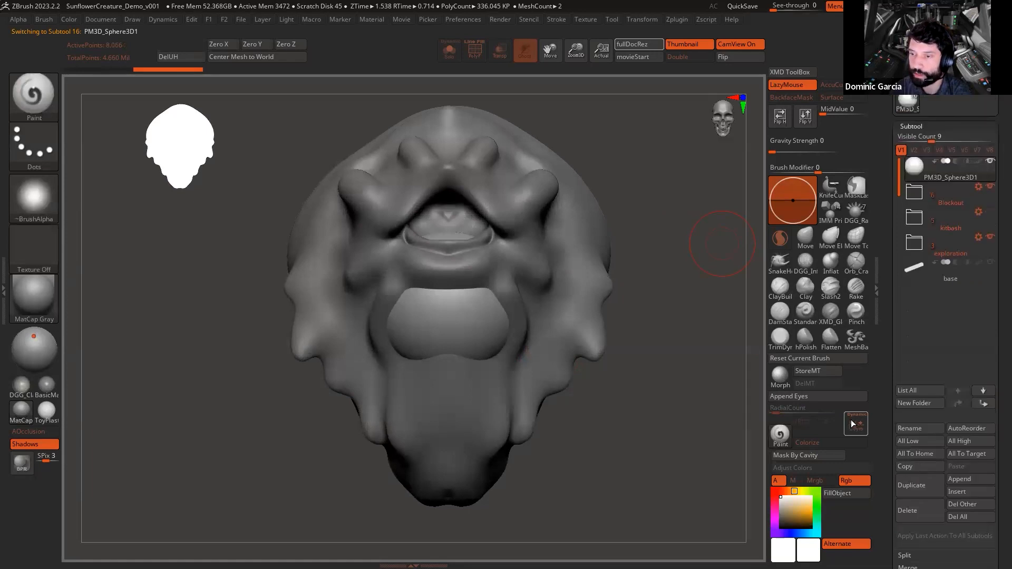
Step: Isolate the new sphere with its wireframe displayed and convert it to DynaMesh at resolution 128
key("shift+f")
key("shift+s")
left_click_drag(669, 298, 657, 333, "alt")
scroll(878, 382, "down", 8)
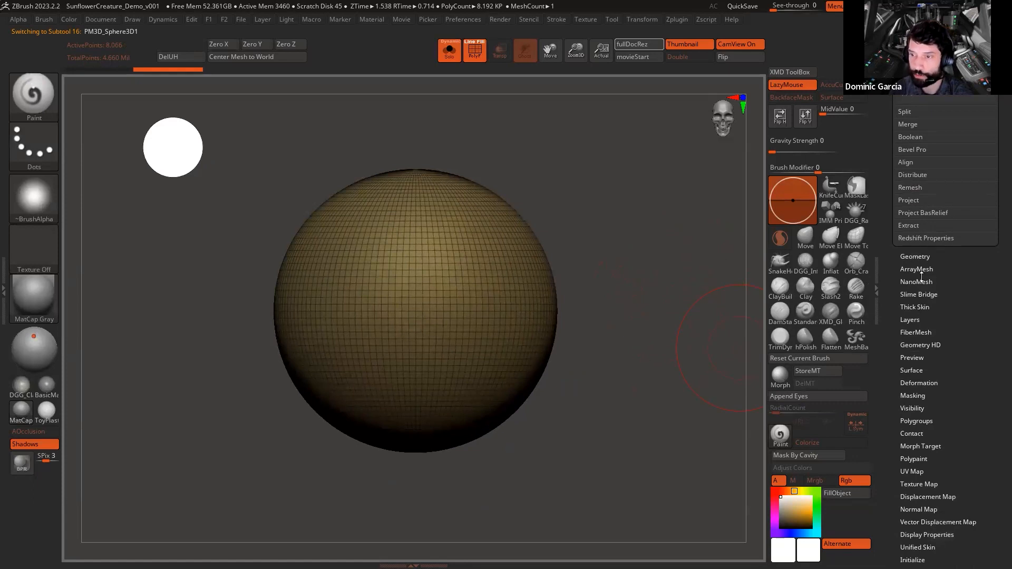
left_click(919, 257)
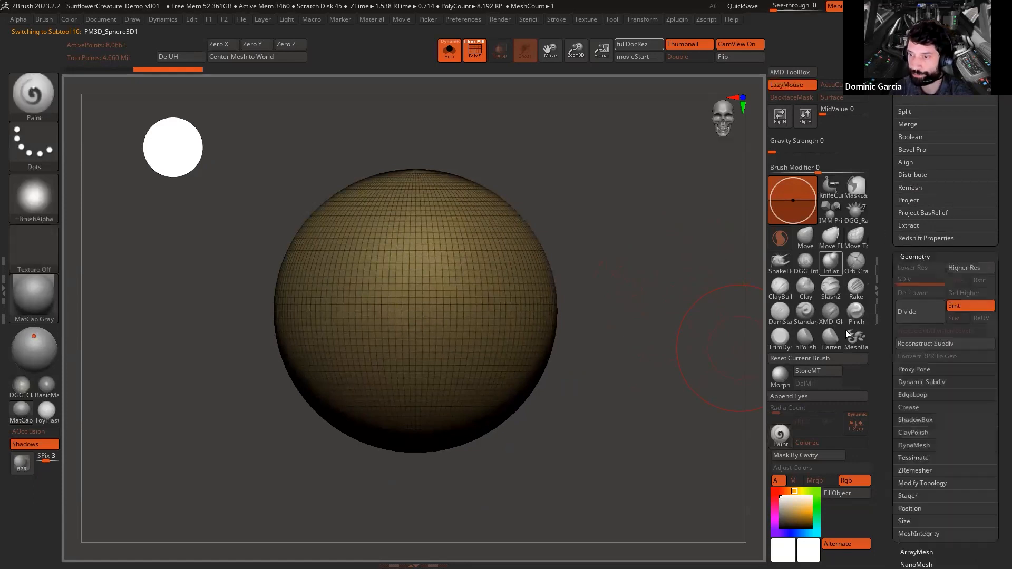
left_click(919, 444)
left_click(920, 464)
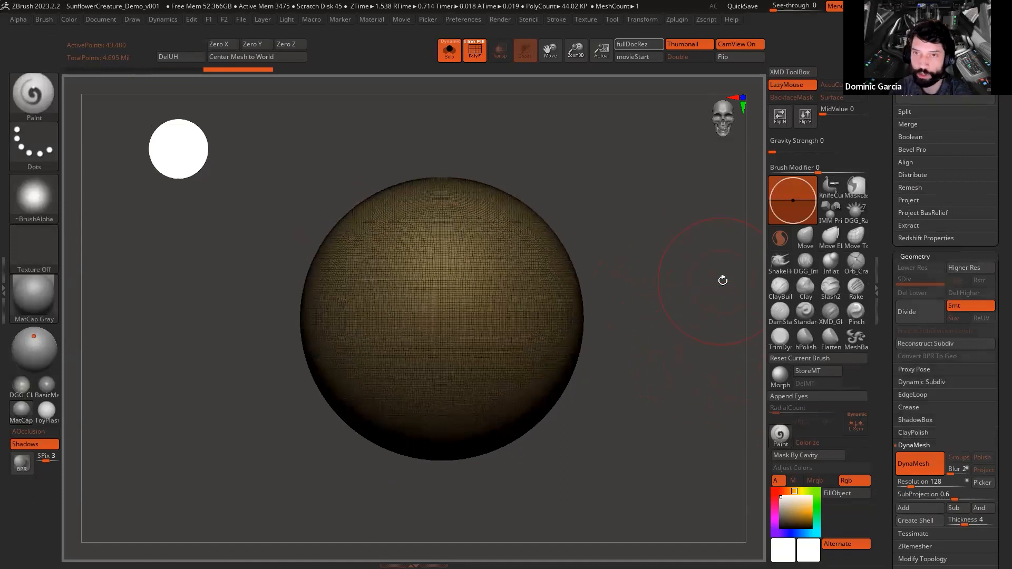
Step: Set the silhouette thumbnail size to 335 and hide the sphere's wireframe
left_click_drag(179, 155, 389, 160)
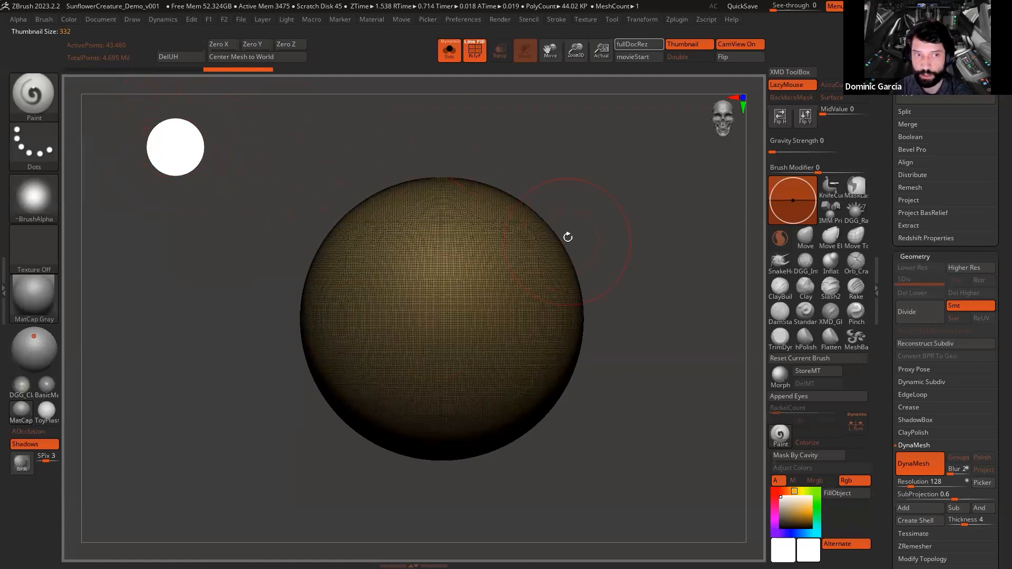
key("shift")
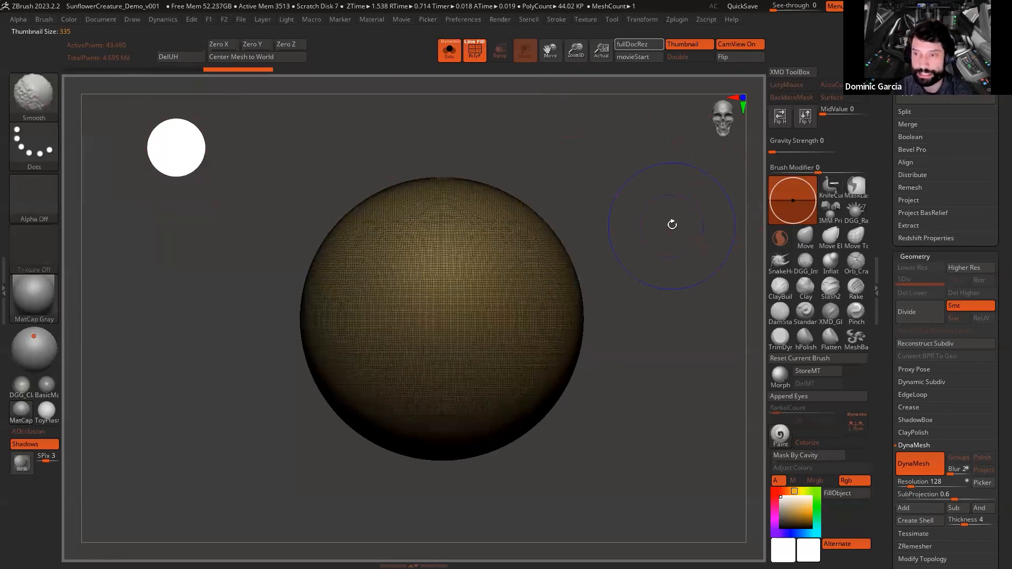
key("shift+f")
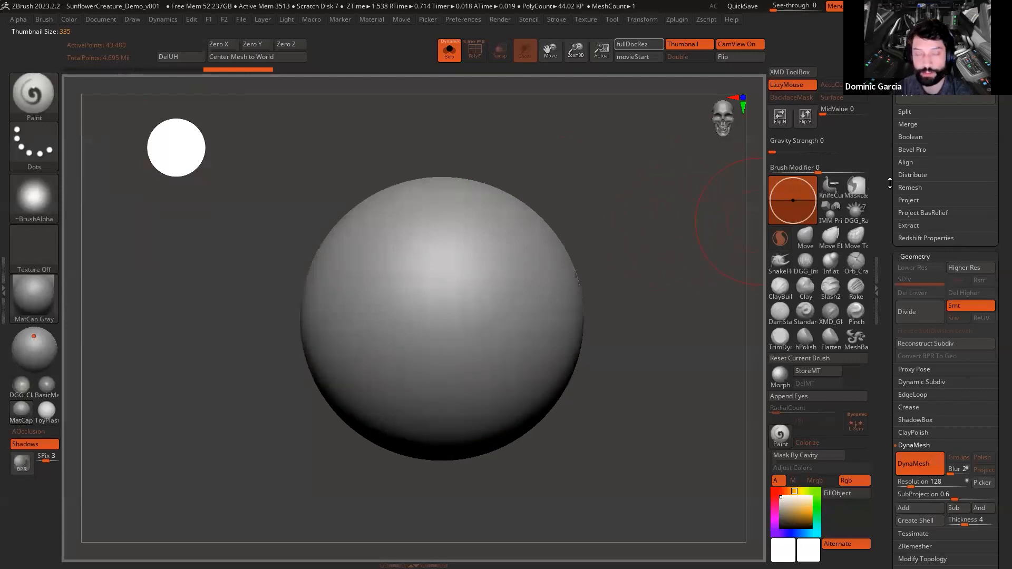
Step: Enable X symmetry on the sphere and select the Move brush with a larger size
scroll(890, 229, "up", 5)
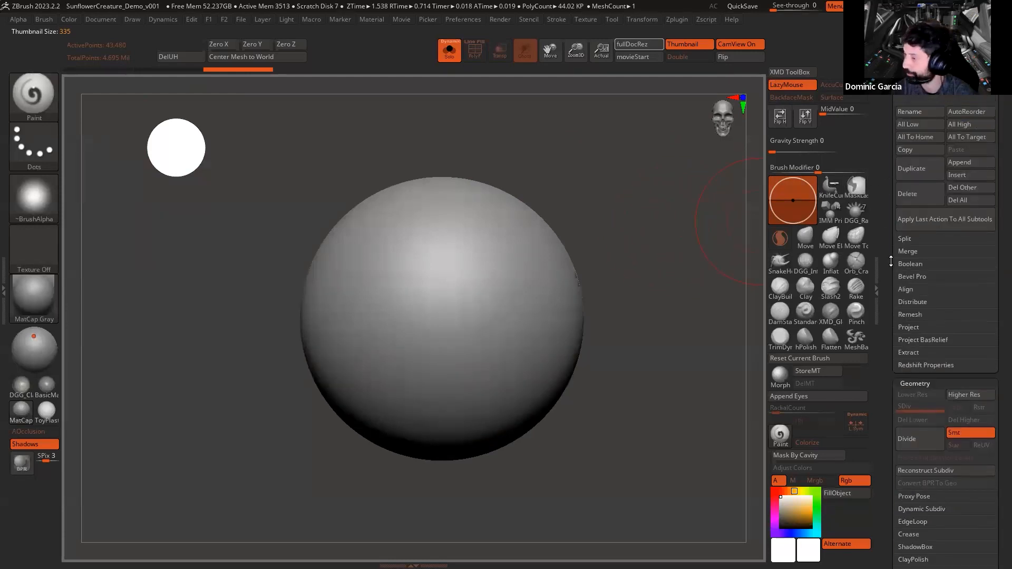
left_click_drag(638, 211, 640, 219, "alt")
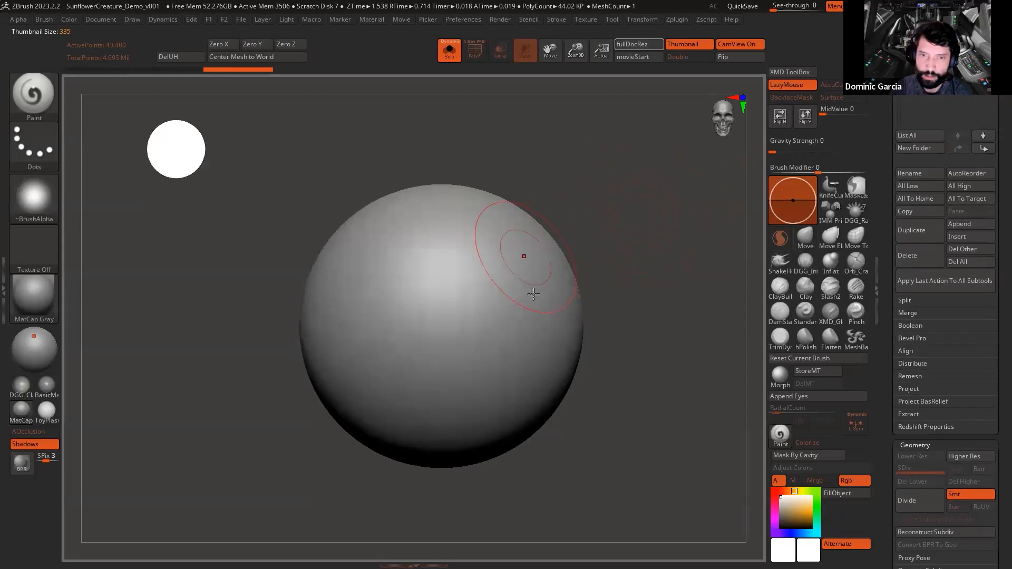
key("x")
left_click_drag(652, 280, 650, 283, "alt")
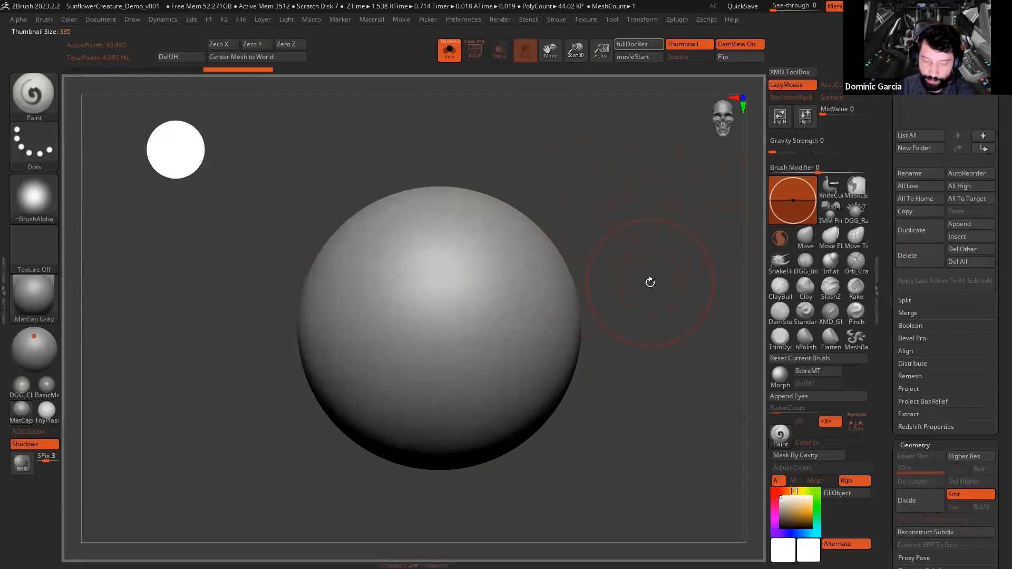
key("b")
key("m")
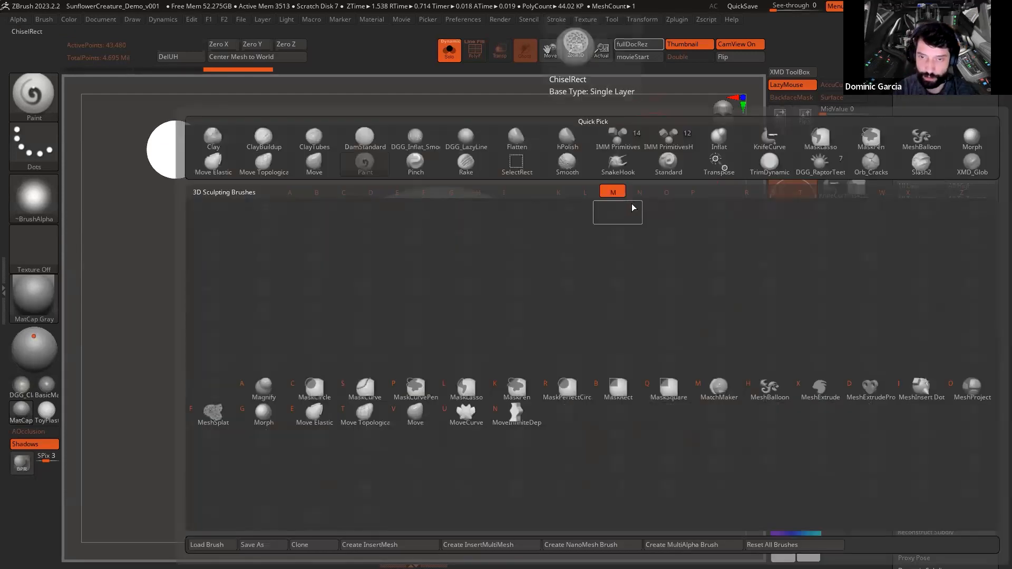
key("v")
key("space")
left_click_drag(619, 218, 633, 221)
Step: Pull the sphere into a tall, egg-shaped head mass that narrows toward the chin with the Move brush
left_click_drag(544, 313, 647, 211)
left_click_drag(501, 458, 508, 500)
mouse_move(732, 481)
left_mouse_down()
mouse_move(671, 485)
mouse_move(630, 422)
left_mouse_up()
left_click_drag(571, 388, 601, 458)
left_click_drag(678, 493, 637, 496, "alt")
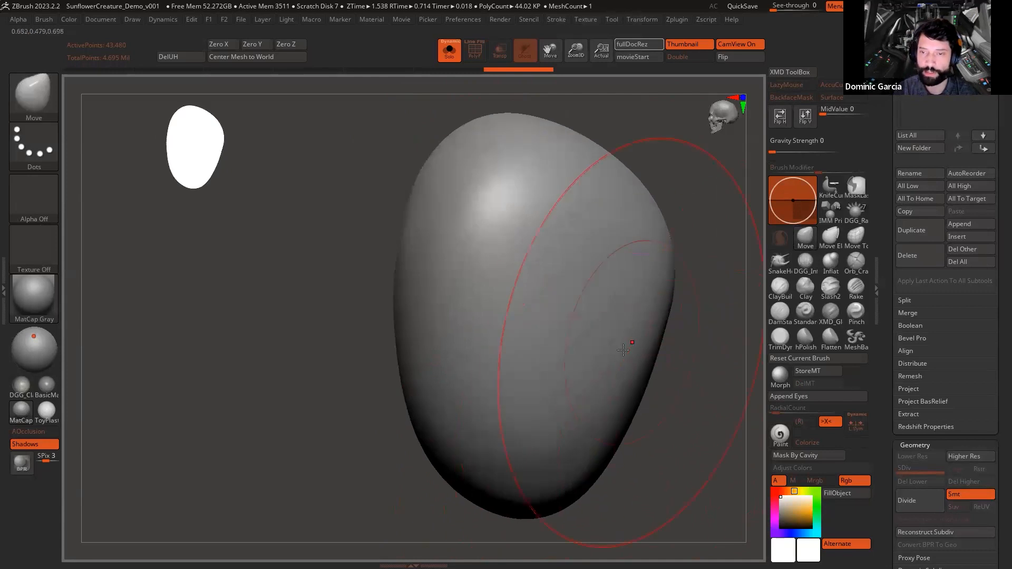
left_click_drag(639, 346, 685, 368)
Step: Raise the crown, extend the chin downward and rework the side contours of the head with the Move brush
mouse_move(420, 261)
left_mouse_down()
mouse_move(353, 238)
mouse_move(332, 267)
mouse_move(396, 289)
left_mouse_up()
left_click_drag(319, 296, 328, 316)
mouse_move(641, 235)
left_mouse_down("shift")
mouse_move(628, 274)
mouse_move(695, 252)
left_mouse_up("shift")
left_click_drag(421, 164, 422, 88)
left_click_drag(633, 329, 644, 365, "alt")
left_click_drag(447, 508, 447, 528)
left_click_drag(529, 350, 492, 355)
mouse_move(654, 344)
left_mouse_down()
mouse_move(596, 354)
mouse_move(628, 421)
left_mouse_up()
left_click_drag(380, 392, 317, 393)
mouse_move(506, 321)
left_mouse_down()
mouse_move(466, 334)
mouse_move(443, 321)
left_mouse_up()
Step: Refine the head from several angles into a kite-shaped form with wide cheeks and a narrow jaw
mouse_move(606, 228)
left_mouse_down("shift")
mouse_move(637, 276)
mouse_move(704, 231)
left_mouse_up("shift")
left_click_drag(500, 347, 510, 312, "alt")
left_click_drag(678, 330, 621, 479, "alt")
left_click_drag(530, 305, 517, 304)
mouse_move(638, 337)
left_mouse_down()
mouse_move(631, 294)
mouse_move(606, 290)
left_mouse_up()
left_click_drag(538, 264, 556, 248)
left_click_drag(665, 294, 595, 311)
mouse_move(595, 335)
left_mouse_down()
mouse_move(598, 352)
mouse_move(572, 346)
left_mouse_up()
mouse_move(662, 400)
left_mouse_down()
mouse_move(648, 416)
mouse_move(611, 398)
left_mouse_up()
left_click_drag(522, 409, 564, 406)
left_click_drag(613, 383, 631, 287)
Step: Carve rough eye sockets and brow planes across the upper face with the ClayBuildup brush
key("space")
left_click_drag(660, 250, 567, 267)
key("b")
key("c")
key("b")
left_click_drag(498, 224, 544, 284)
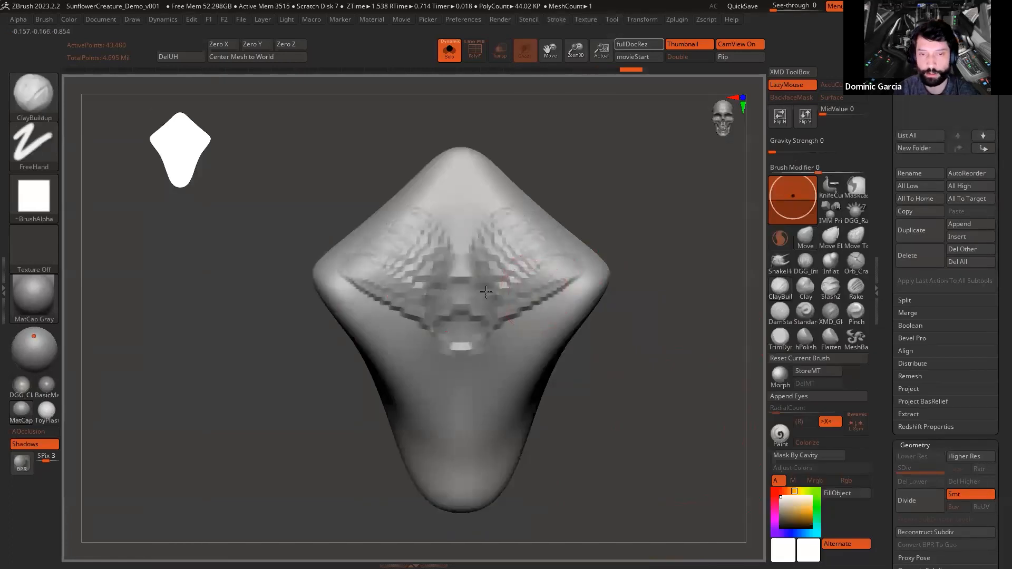
left_click_drag(601, 334, 544, 216)
mouse_move(580, 275)
left_mouse_down()
mouse_move(509, 340)
mouse_move(487, 274)
mouse_move(459, 295)
mouse_move(475, 290)
left_mouse_up()
Step: Deepen the eye sockets and build the surrounding rims, nose bridge and cheek folds, adjusting brush size and smoothing between strokes
key("space")
left_click_drag(610, 238, 620, 238)
left_click_drag(653, 316, 628, 321)
mouse_move(491, 237)
left_mouse_down("shift")
mouse_move(517, 271)
mouse_move(464, 306)
mouse_move(493, 264)
mouse_move(464, 347)
left_mouse_up("shift")
left_click_drag(628, 322, 635, 316)
mouse_move(478, 295)
left_mouse_down("shift")
mouse_move(454, 358)
mouse_move(456, 393)
left_mouse_up("shift")
mouse_move(491, 364)
left_mouse_down()
mouse_move(564, 306)
mouse_move(549, 275)
mouse_move(511, 274)
mouse_move(497, 289)
mouse_move(488, 264)
mouse_move(506, 228)
left_mouse_up()
key("space")
mouse_move(554, 251)
left_mouse_down()
mouse_move(528, 311)
mouse_move(469, 322)
left_mouse_up()
mouse_move(451, 258)
left_mouse_down()
mouse_move(454, 311)
mouse_move(458, 301)
left_mouse_up()
left_click_drag(648, 300, 624, 302)
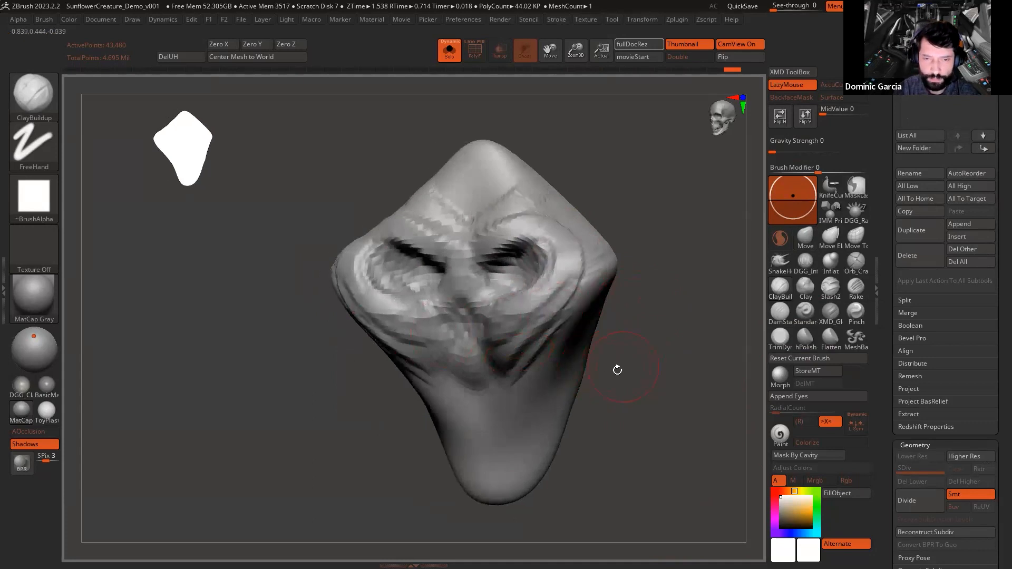
Step: Switch to the reference board, find the sunflower inspiration photos and reduce the board from full screen to a floating window
key("alt+Tab")
left_click(333, 232)
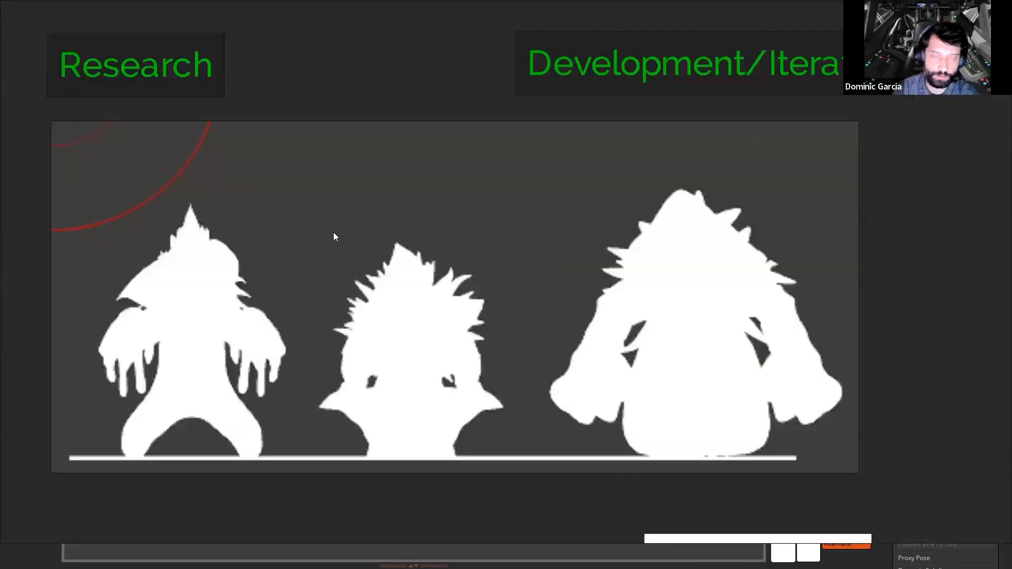
scroll(333, 232, "down", 2)
middle_click_drag(121, 233, 746, 239)
middle_click_drag(253, 229, 755, 224)
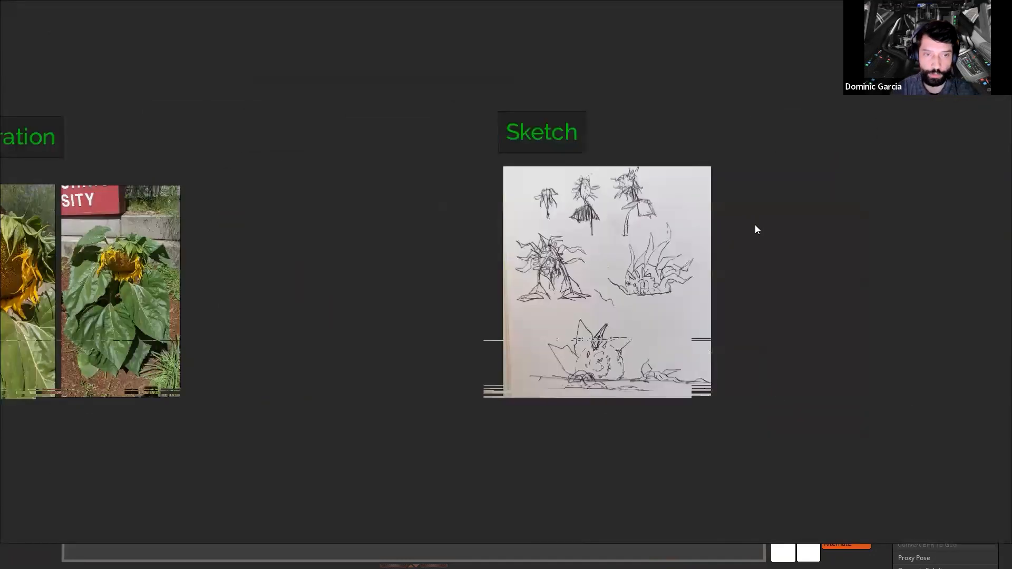
key("ctrl+f")
scroll(201, 237, "up", 3)
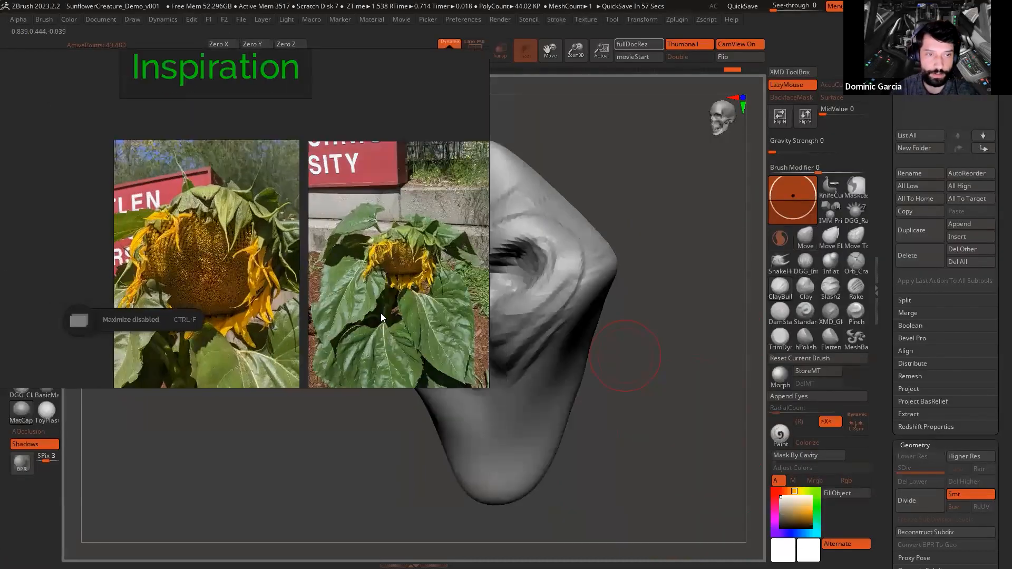
Step: Shrink the floating reference window around the close-up sunflower photo and keep it on top of ZBrush
left_click_drag(484, 388, 269, 373)
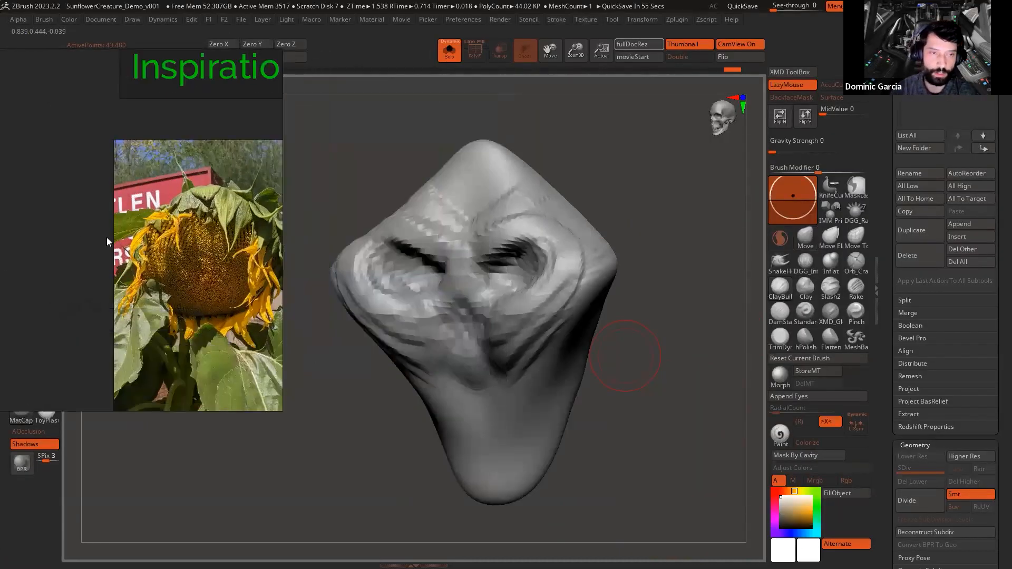
right_click_drag(107, 237, 211, 275)
right_click_drag(84, 142, 150, 141)
right_click_drag(37, 120, 142, 115)
right_click_drag(63, 104, 59, 97)
left_click_drag(48, 76, 397, 139)
right_click_drag(460, 154, 153, 129)
key("ctrl+shift+a")
Step: Place the sunflower photo directly below the silhouette thumbnail and enlarge the flower's disc within it
left_click_drag(175, 120, 175, 171)
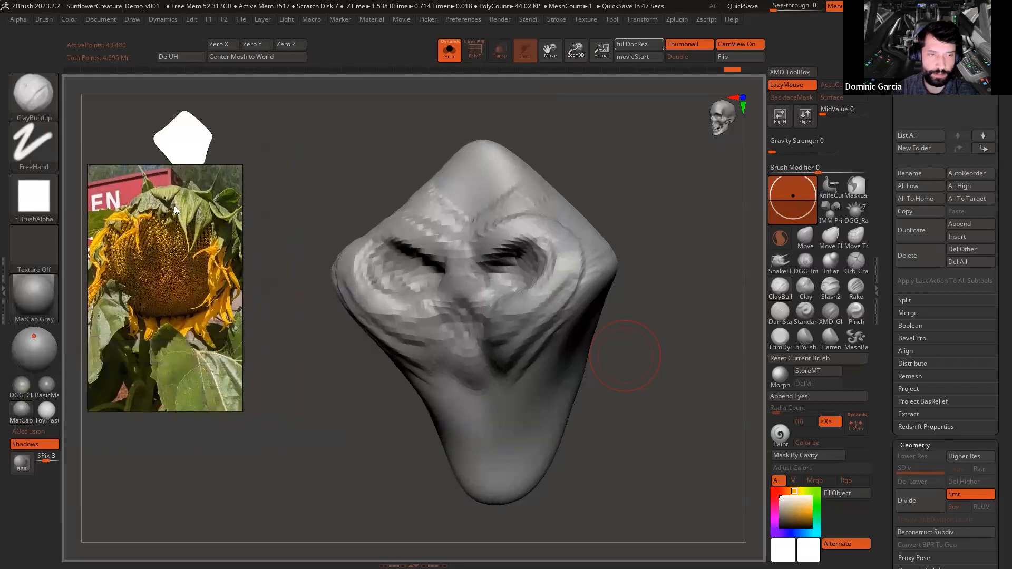
right_click_drag(184, 247, 173, 276)
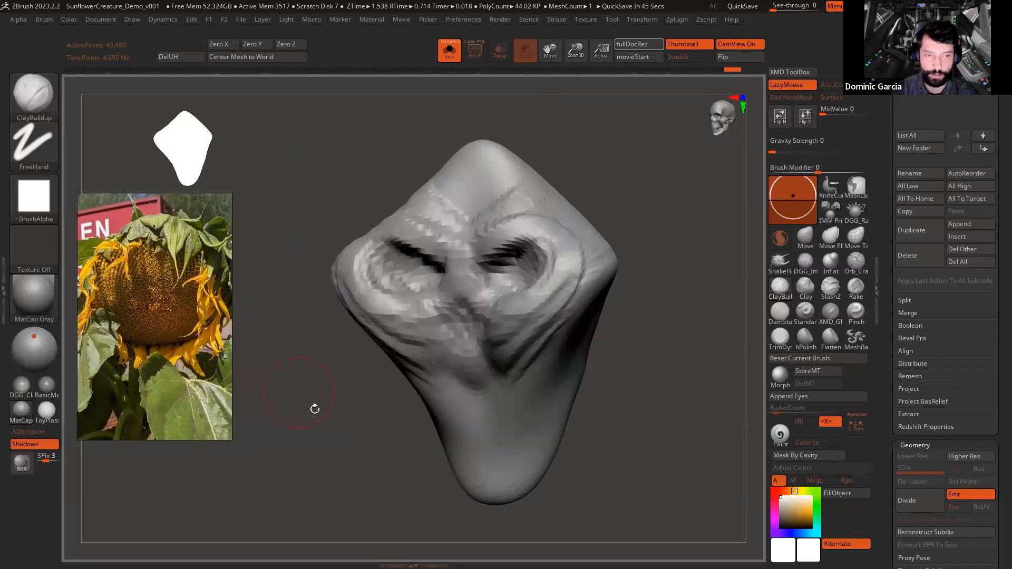
left_click_drag(315, 409, 186, 253)
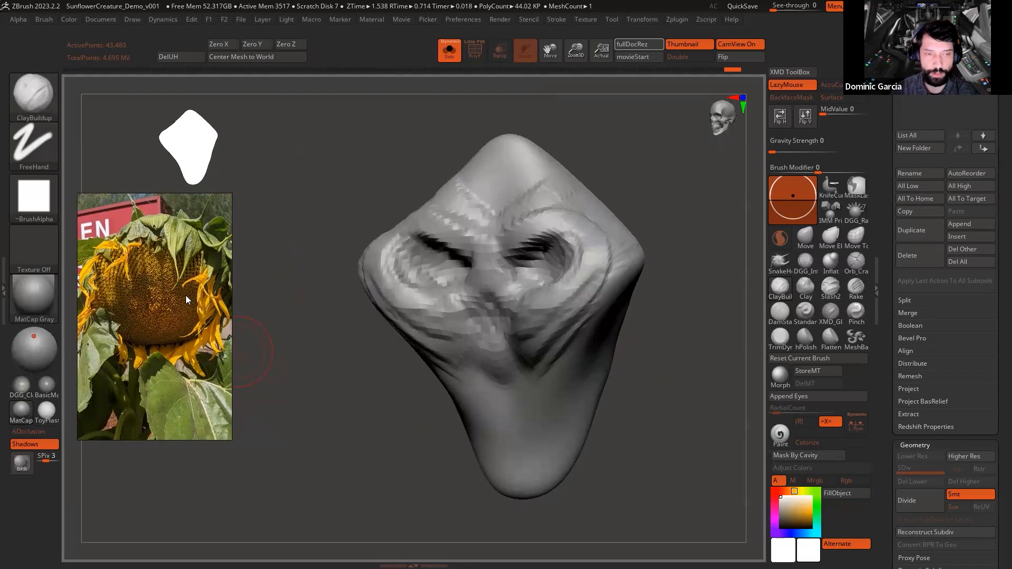
scroll(139, 273, "up", 2)
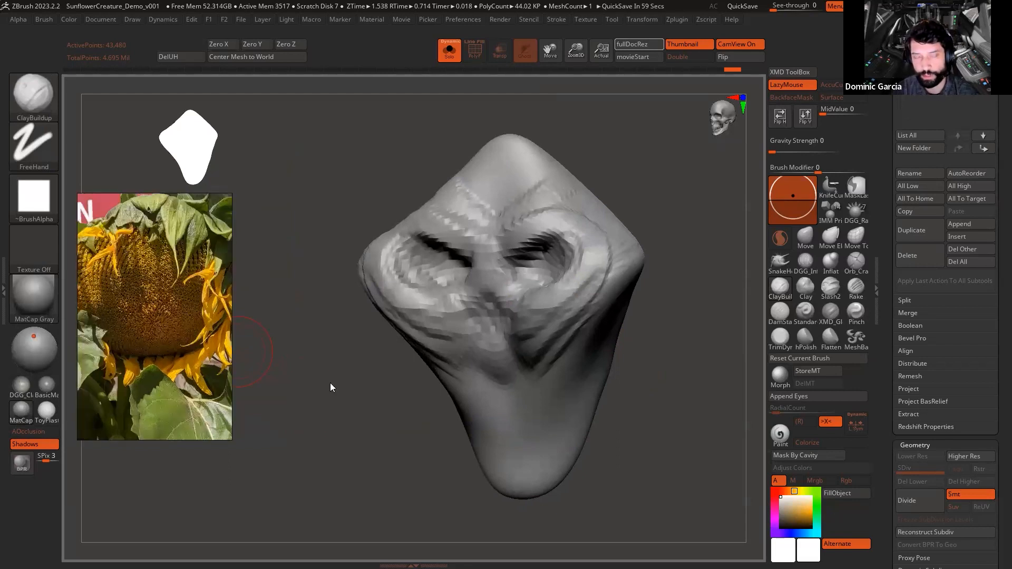
Step: Smooth the rough eye sockets, nose and cheek folds, and update the head's DynaMesh
mouse_move(651, 413)
left_mouse_down("shift")
mouse_move(674, 411)
mouse_move(627, 432)
left_mouse_up("shift")
mouse_move(536, 369)
left_mouse_down("shift")
mouse_move(491, 337)
mouse_move(413, 202)
mouse_move(442, 359)
mouse_move(440, 309)
mouse_move(464, 277)
left_mouse_up("shift")
left_click_drag(554, 320, 558, 264, "shift")
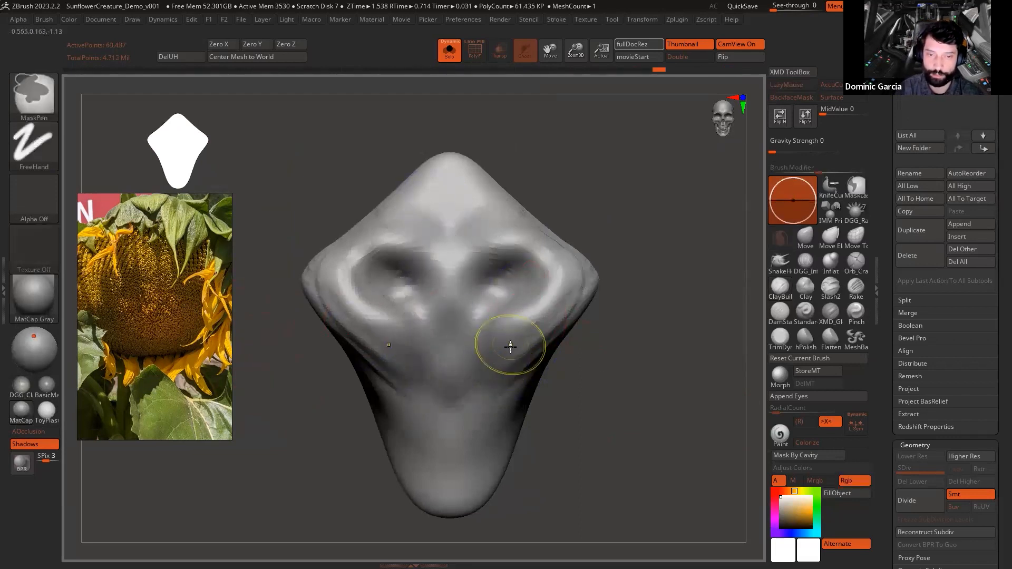
Step: Select the Move brush for the head and check the Sculptris Pro mode option
left_click_drag(587, 391, 569, 271)
mouse_move(617, 329)
left_mouse_down()
mouse_move(660, 348)
mouse_move(651, 330)
mouse_move(598, 316)
mouse_move(470, 301)
mouse_move(477, 306)
left_mouse_up()
key("space")
left_click(797, 246)
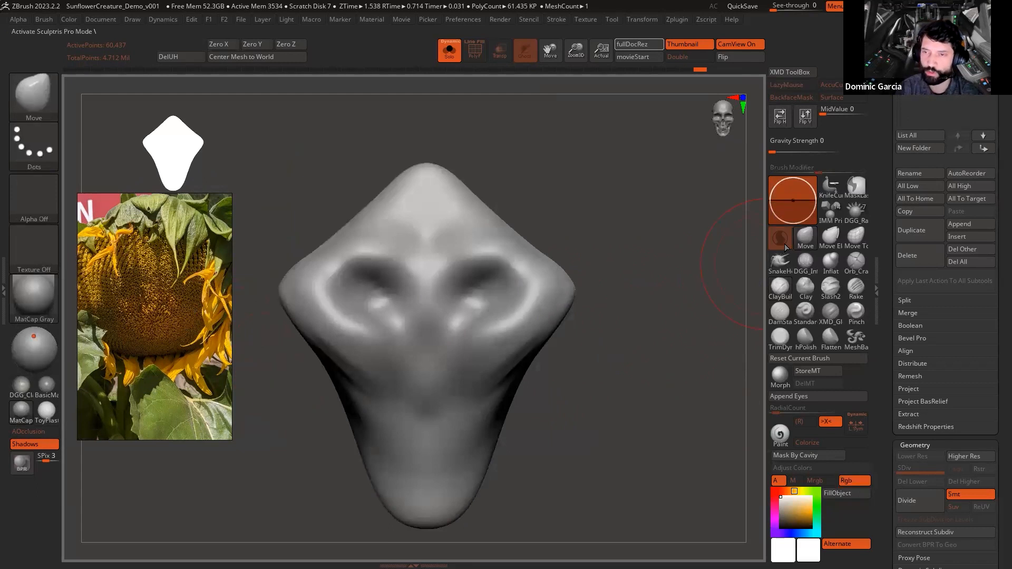
key("space")
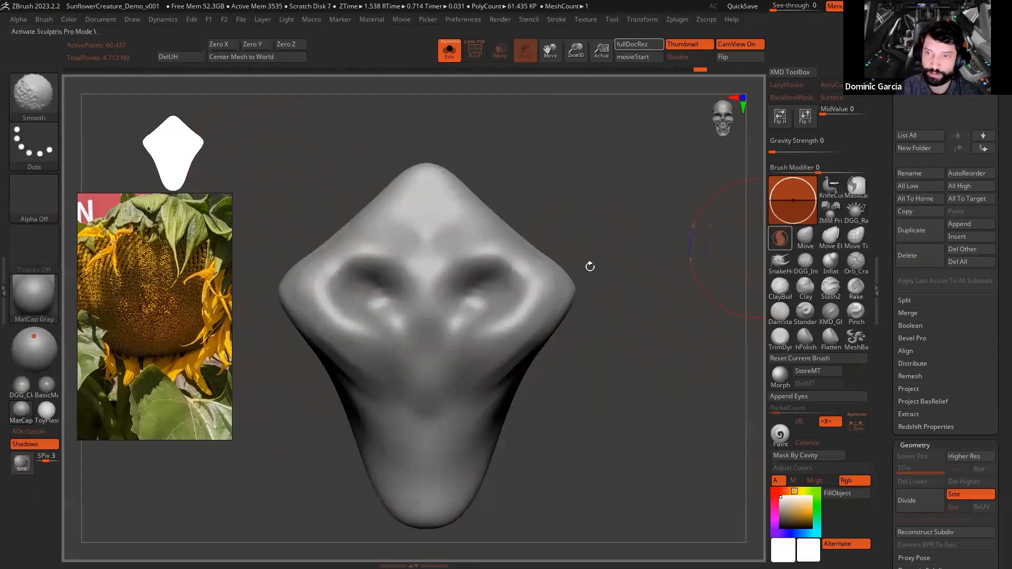
key("space")
Step: Refine the head's cheeks, eye sockets and nose area with Move and Smooth strokes from front and three-quarter angles
left_click_drag(533, 341, 522, 406)
right_click_drag(496, 402, 509, 359, "alt")
left_click_drag(509, 358, 508, 390)
right_click_drag(569, 378, 538, 368)
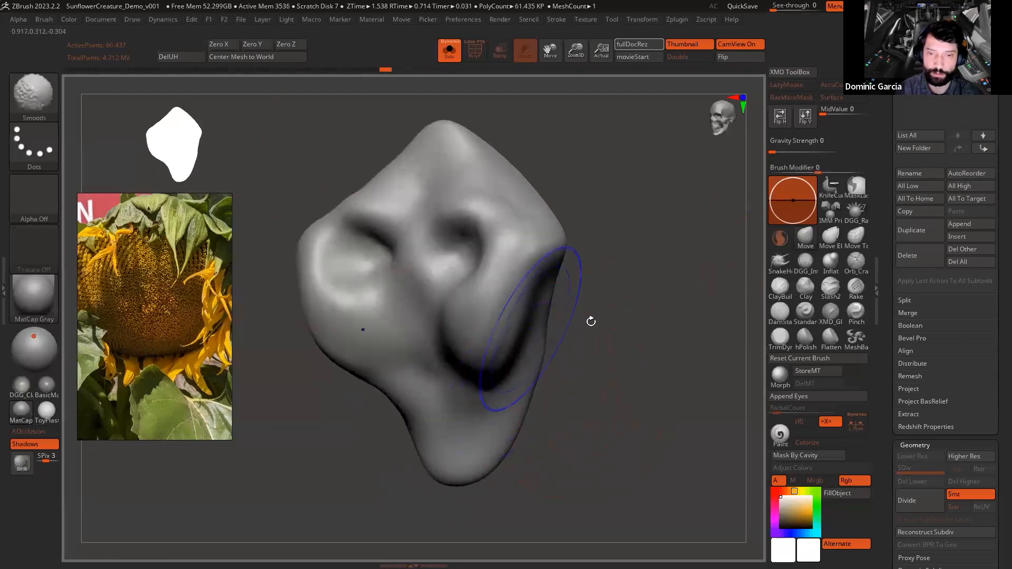
right_click_drag(590, 321, 575, 322)
left_click_drag(425, 349, 448, 368)
right_click_drag(462, 365, 471, 371, "shift")
left_click_drag(490, 388, 452, 390, "shift")
mouse_move(461, 232)
left_mouse_down()
mouse_move(466, 254)
mouse_move(527, 224)
left_mouse_up()
right_click_drag(482, 350, 515, 322, "alt")
left_click_drag(393, 355, 386, 375)
mouse_move(469, 360)
left_mouse_down()
mouse_move(476, 368)
mouse_move(481, 352)
left_mouse_up()
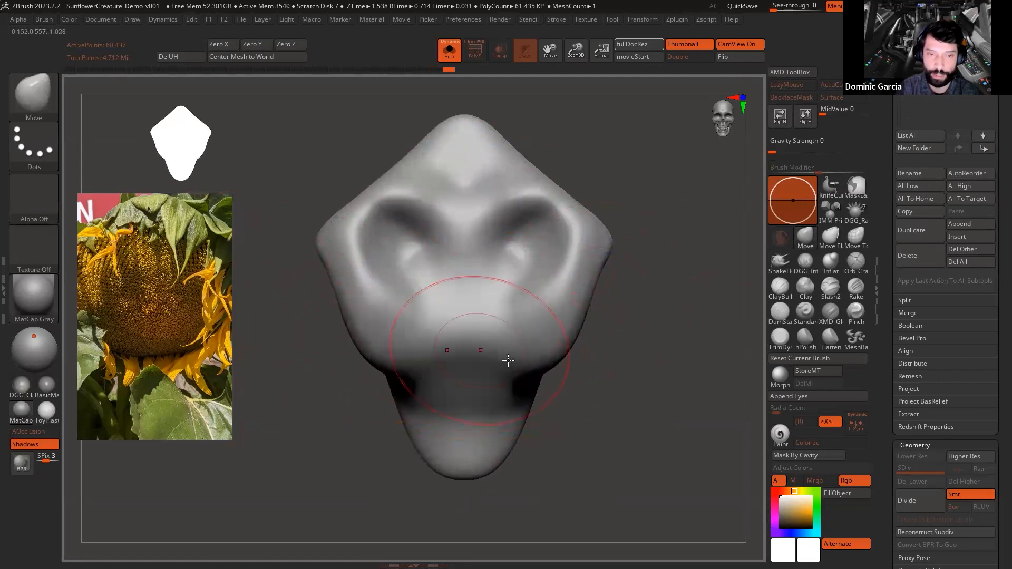
Step: Reshape the jaw with the Move brush and push the long chin up to shorten the lower face
right_click_drag(562, 381, 589, 390)
left_click_drag(571, 382, 559, 381)
mouse_move(627, 407)
right_mouse_down()
mouse_move(571, 386)
mouse_move(553, 414)
right_mouse_up()
left_click_drag(523, 425, 540, 422)
left_click_drag(608, 399, 584, 361)
mouse_move(567, 481)
left_mouse_down()
mouse_move(560, 422)
mouse_move(572, 357)
left_mouse_up()
mouse_move(605, 447)
right_mouse_down()
mouse_move(567, 453)
mouse_move(610, 359)
right_mouse_up()
Step: Build up the jaw and underside of the face with the ClayBuildup brush and smooth the strokes
key("b")
key("c")
key("b")
mouse_move(585, 364)
left_mouse_down("alt")
mouse_move(560, 402)
mouse_move(564, 366)
left_mouse_up("alt")
left_click_drag(599, 451, 604, 439)
left_click_drag(559, 377, 596, 382, "shift")
left_click_drag(632, 447, 610, 431)
left_click_drag(530, 438, 626, 436)
mouse_move(606, 475)
left_mouse_down("alt")
mouse_move(577, 500)
mouse_move(549, 478)
left_mouse_up("alt")
key("shift")
key("space")
mouse_move(507, 287)
left_mouse_down()
mouse_move(594, 279)
mouse_move(536, 380)
mouse_move(517, 343)
mouse_move(562, 377)
mouse_move(501, 331)
mouse_move(560, 423)
mouse_move(509, 414)
mouse_move(495, 445)
left_mouse_up()
mouse_move(515, 339)
left_mouse_down("shift")
mouse_move(497, 346)
mouse_move(551, 303)
left_mouse_up("shift")
left_click_drag(648, 390, 631, 390, "alt")
mouse_move(580, 420)
left_mouse_down()
mouse_move(603, 397)
mouse_move(437, 341)
mouse_move(398, 401)
mouse_move(381, 395)
mouse_move(475, 396)
left_mouse_up()
Step: Reshape the side of the head with the Move brush at a draw size of about 666 and smooth it
left_click(806, 237)
right_click(518, 369)
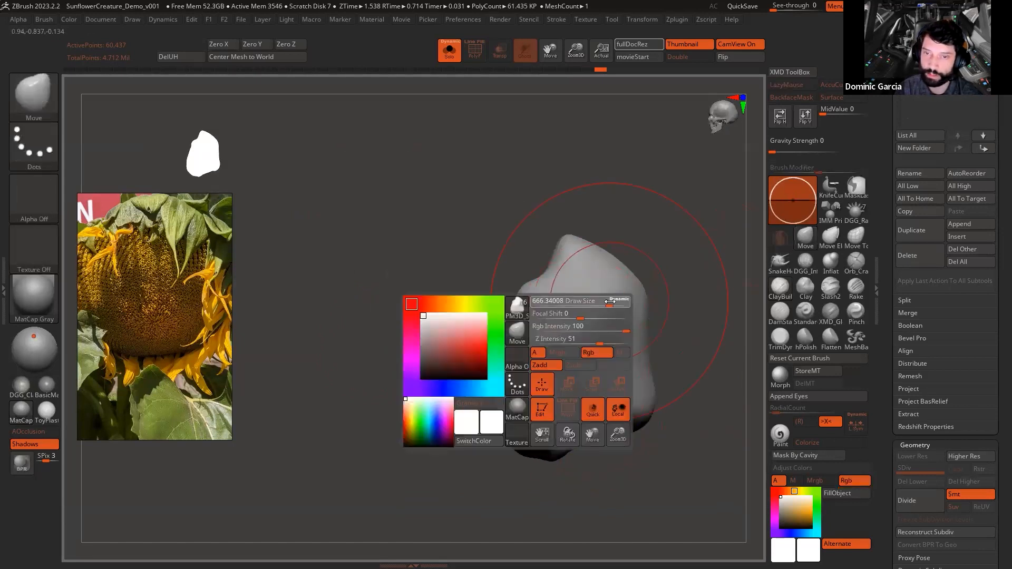
right_click_drag(580, 303, 641, 307)
left_click_drag(497, 344, 522, 352)
right_click_drag(576, 343, 492, 316)
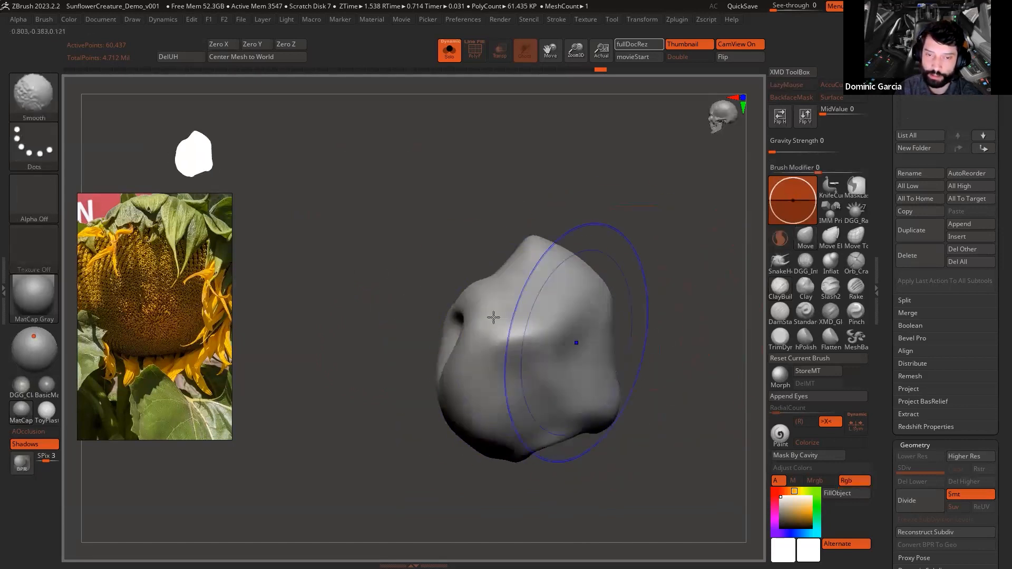
mouse_move(628, 285)
right_mouse_down()
mouse_move(635, 265)
mouse_move(669, 267)
mouse_move(701, 252)
right_mouse_up()
Step: Hide the Blockout and kitbash subtool folders so only the new head is displayed
left_click_drag(876, 164, 876, 251)
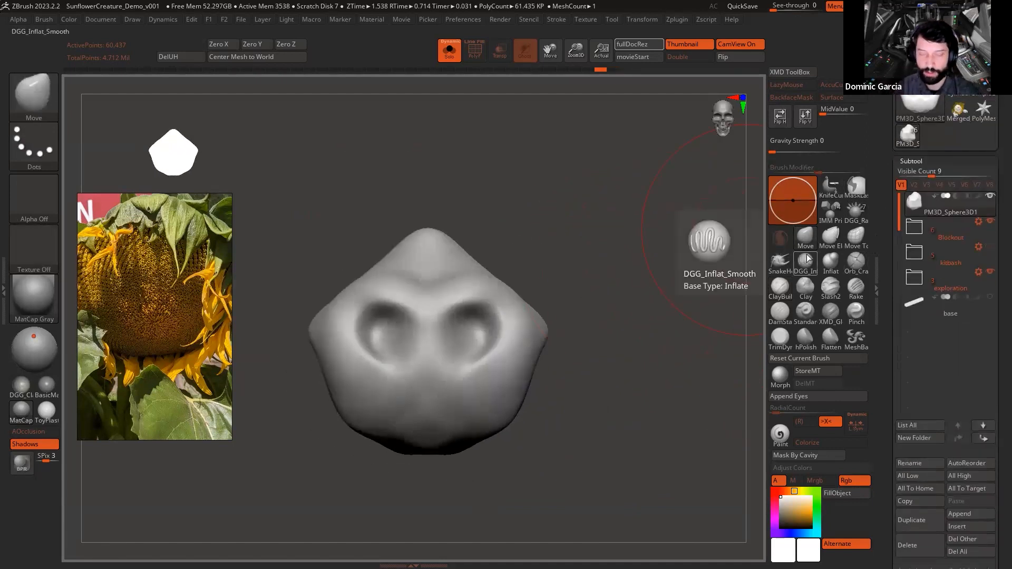
key("shift+s")
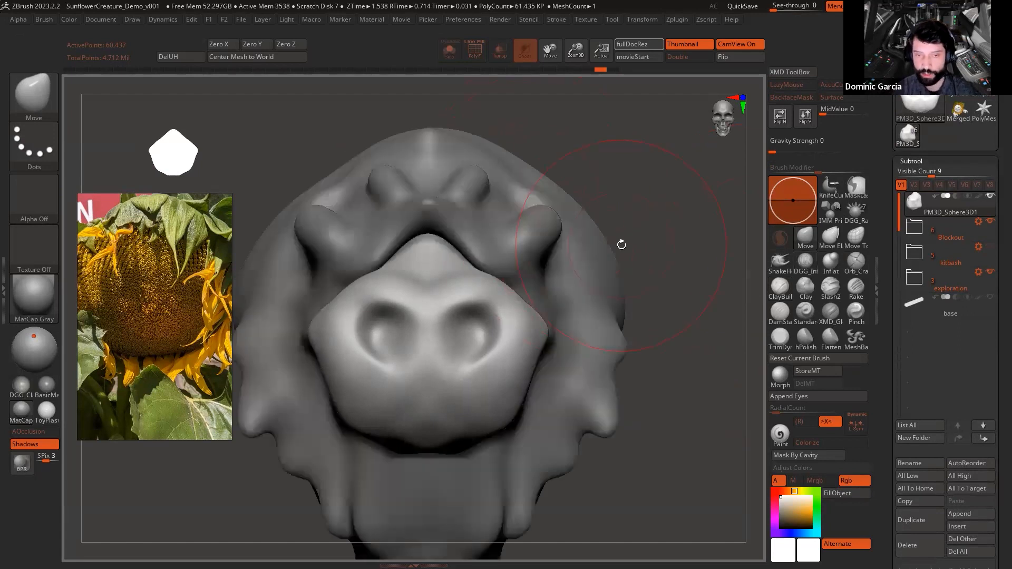
left_click(991, 221)
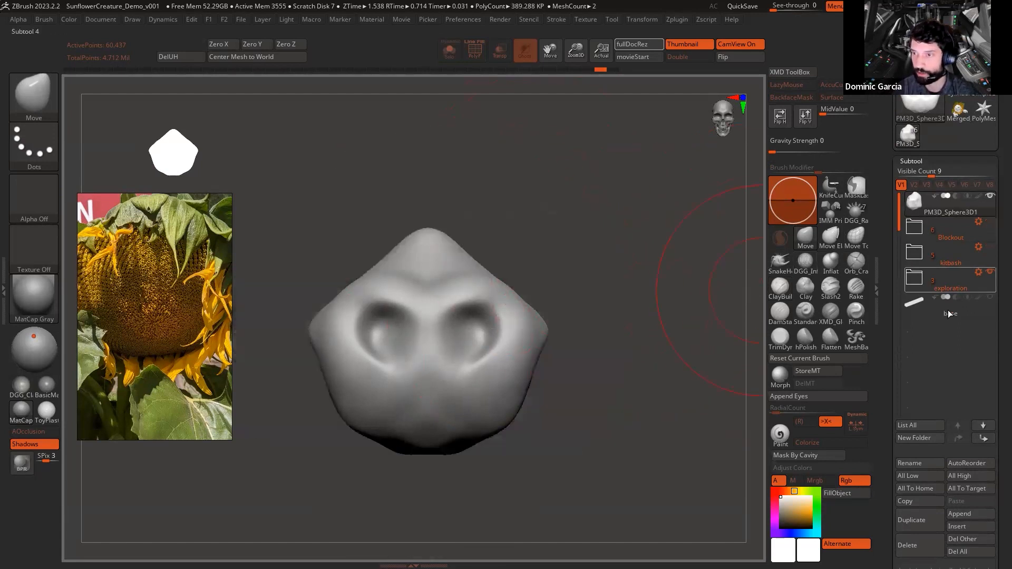
Step: Stamp a front-view snapshot of the shortened head on the canvas and move the live head away from it
left_click_drag(592, 237, 614, 243)
key("shift+s")
left_click_drag(373, 316, 587, 451, "alt")
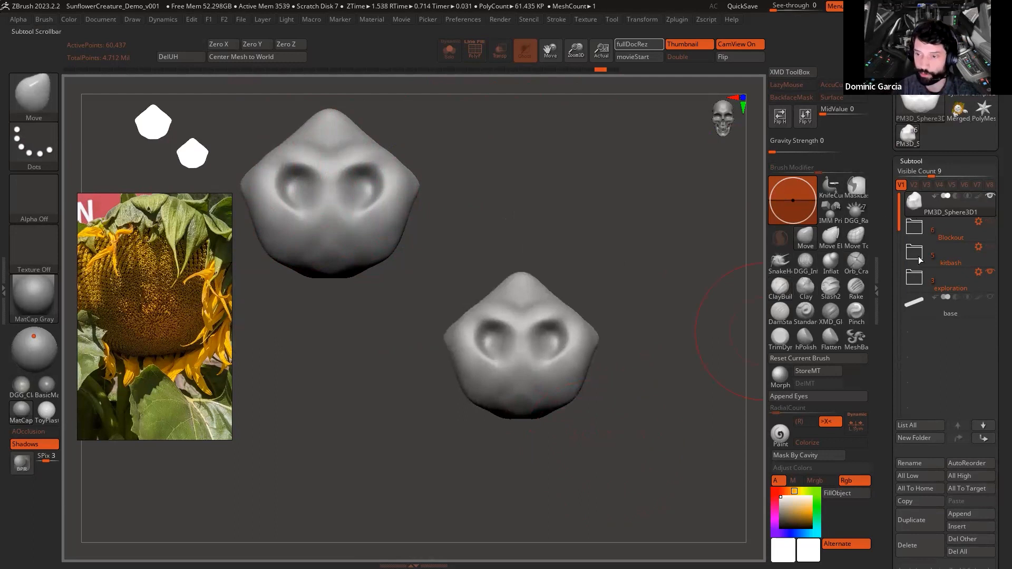
Step: Duplicate the head subtool, select the copy and hide the original
left_click(920, 520)
left_click(920, 228)
left_click(990, 196)
mouse_move(666, 409)
left_mouse_down("alt")
mouse_move(676, 372)
mouse_move(701, 395)
left_mouse_up("alt")
Step: Reset the gizmo's orientation on the copied head with symmetry off and start the Bend Arc deformer
key("w")
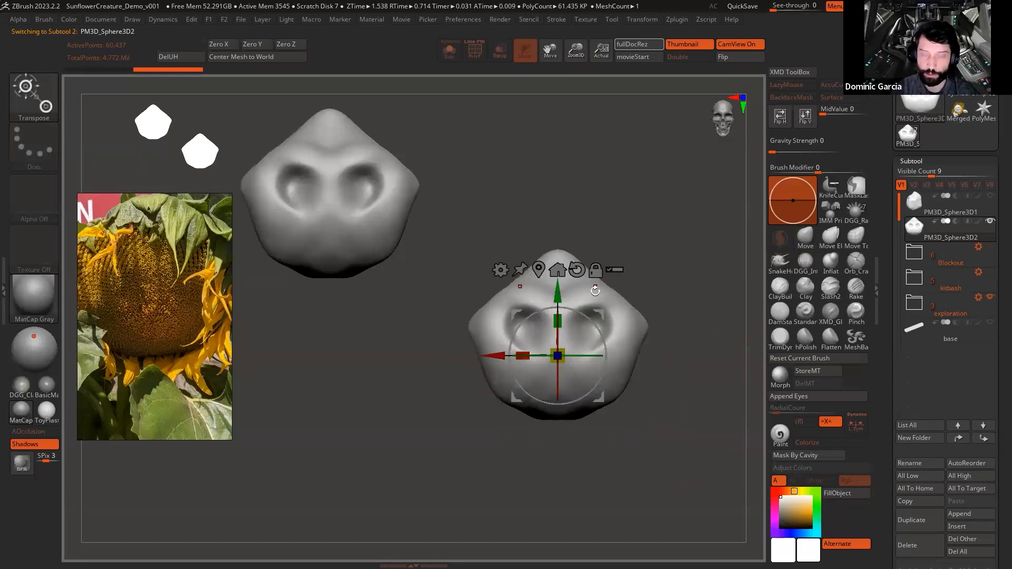
key("x")
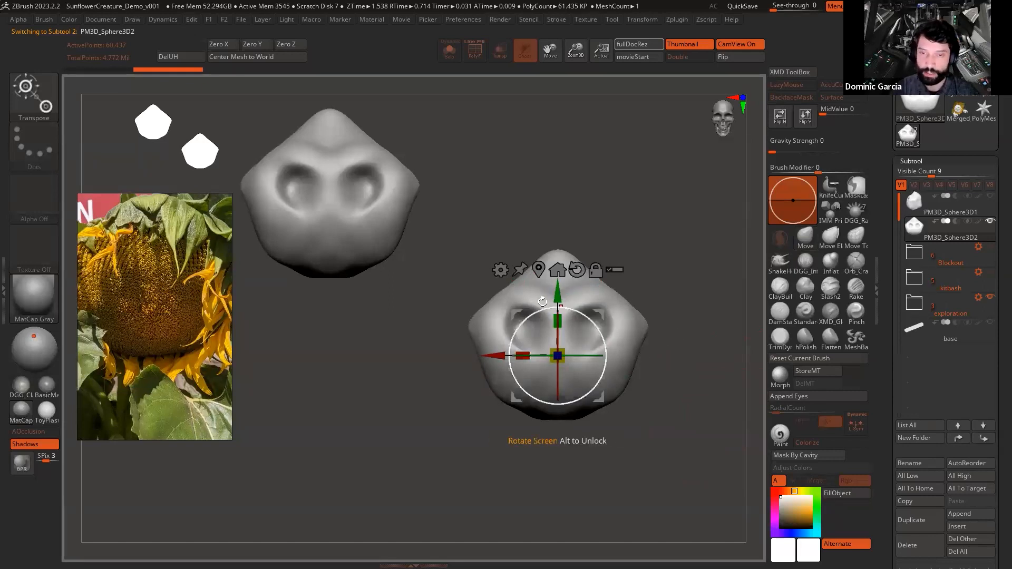
left_click(576, 270)
left_click_drag(682, 327, 695, 369)
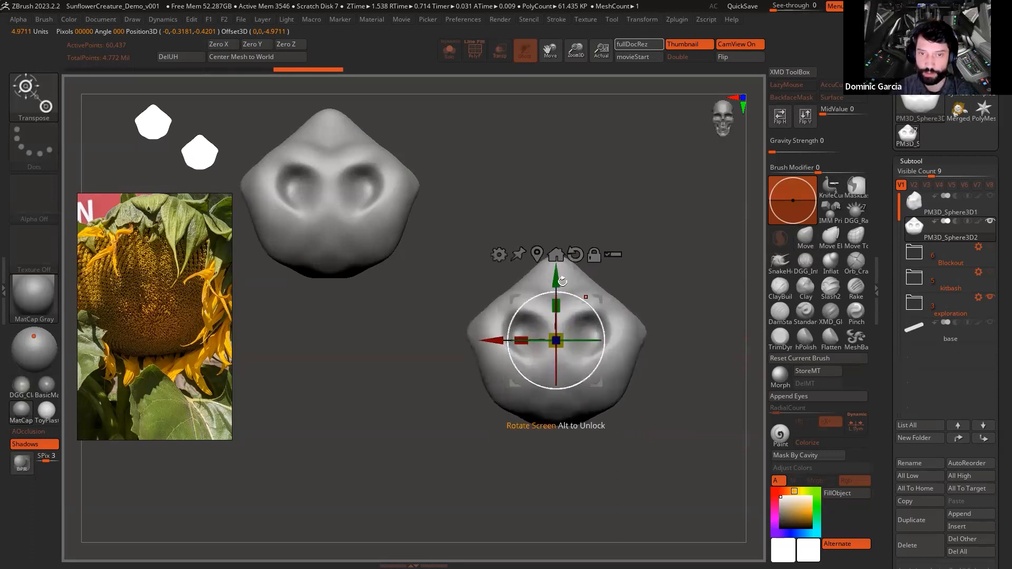
left_click(497, 255)
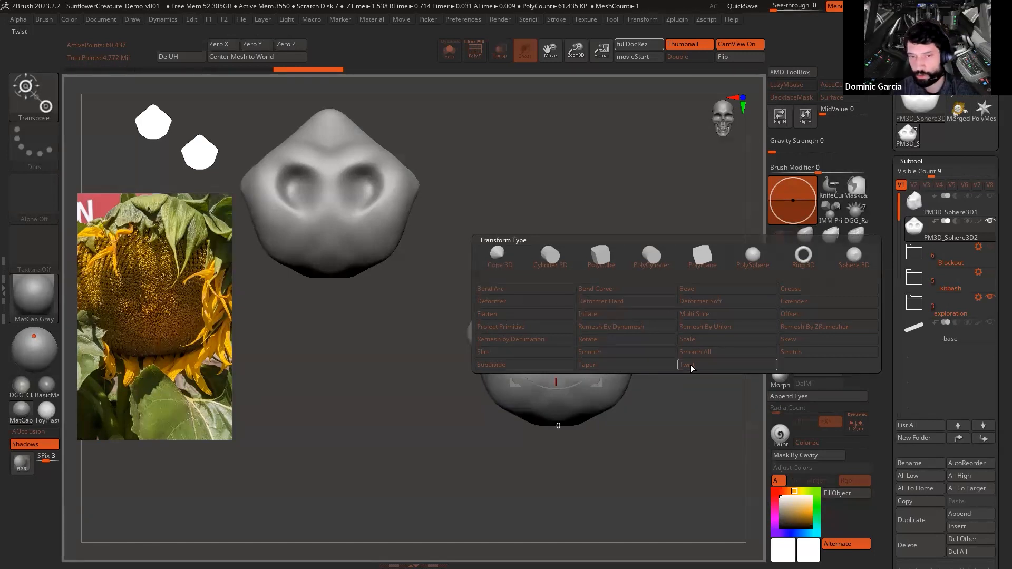
left_click(514, 289)
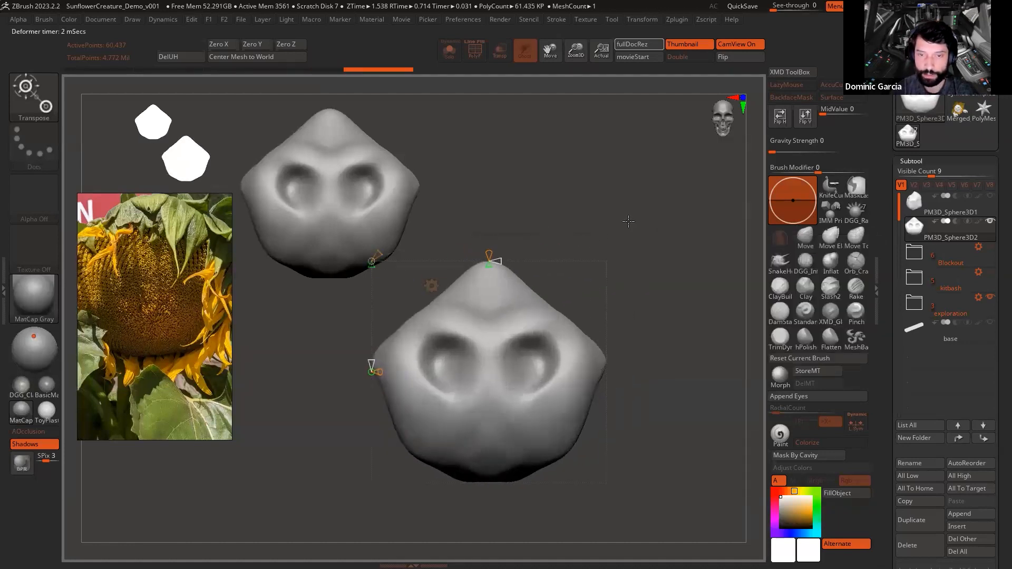
Step: Try bending the copied head from Bend Arc's corner and side handles and undo the bends
left_click_drag(690, 222, 668, 211)
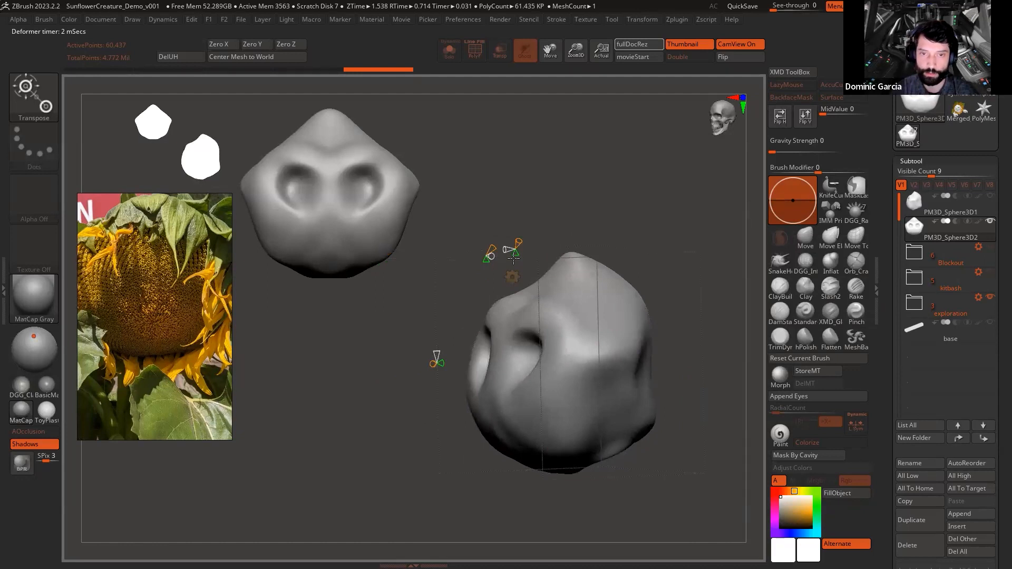
left_click_drag(514, 273, 523, 203)
left_click_drag(570, 158, 639, 166, "shift")
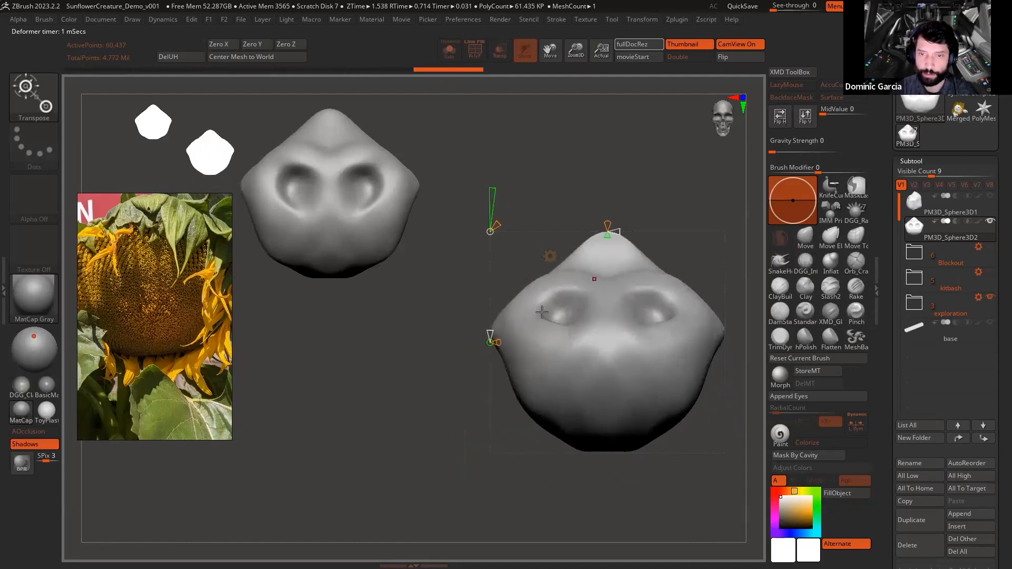
mouse_move(490, 343)
left_mouse_down()
mouse_move(501, 345)
mouse_move(434, 372)
mouse_move(495, 350)
mouse_move(495, 335)
left_mouse_up()
key("ctrl+z")
key("ctrl+z")
Step: Bend the copied head with the top centre arc handle and stretch it into a taller shape
left_click_drag(563, 244, 556, 285)
mouse_move(588, 165)
left_mouse_down()
mouse_move(576, 182)
mouse_move(580, 174)
mouse_move(543, 165)
mouse_move(583, 161)
left_mouse_up()
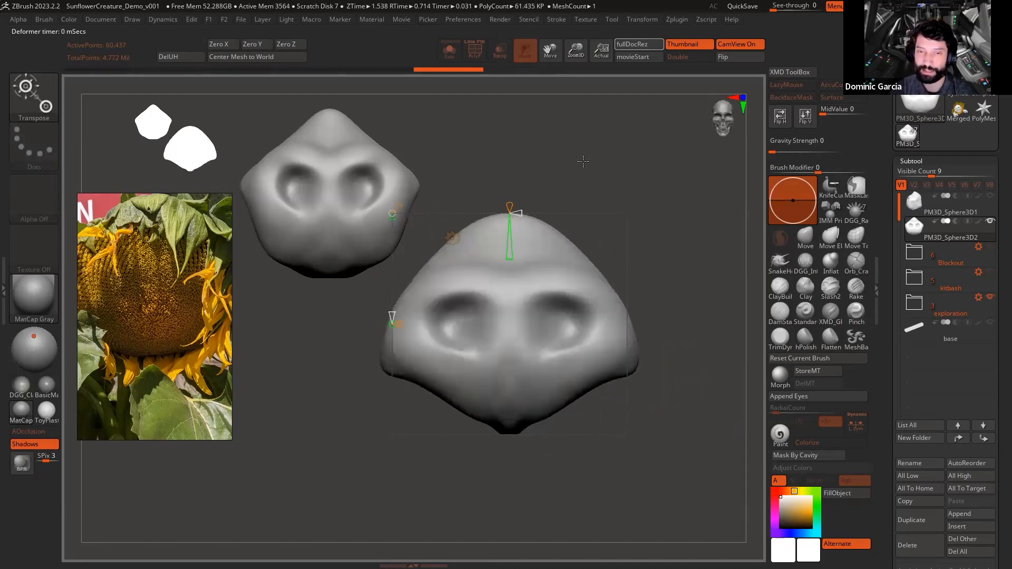
key("ctrl+z")
mouse_move(556, 301)
left_mouse_down()
mouse_move(538, 330)
mouse_move(553, 327)
mouse_move(555, 305)
left_mouse_up()
key("q")
key("w")
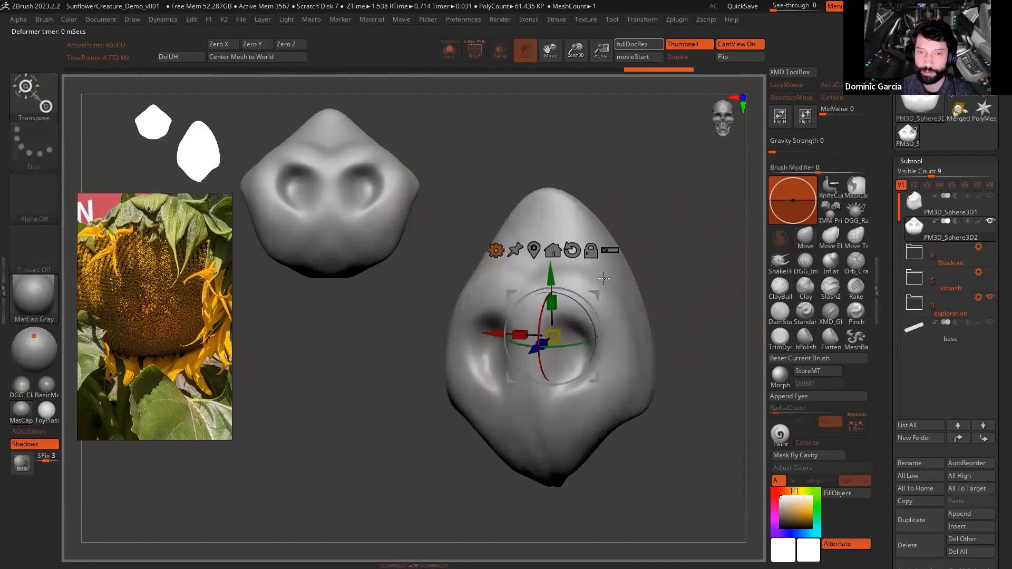
Step: Try another Bend Arc adjustment on the stretched head from a three-quarter view and undo it
left_click_drag(679, 272, 659, 274)
left_click(495, 251)
left_click(668, 289)
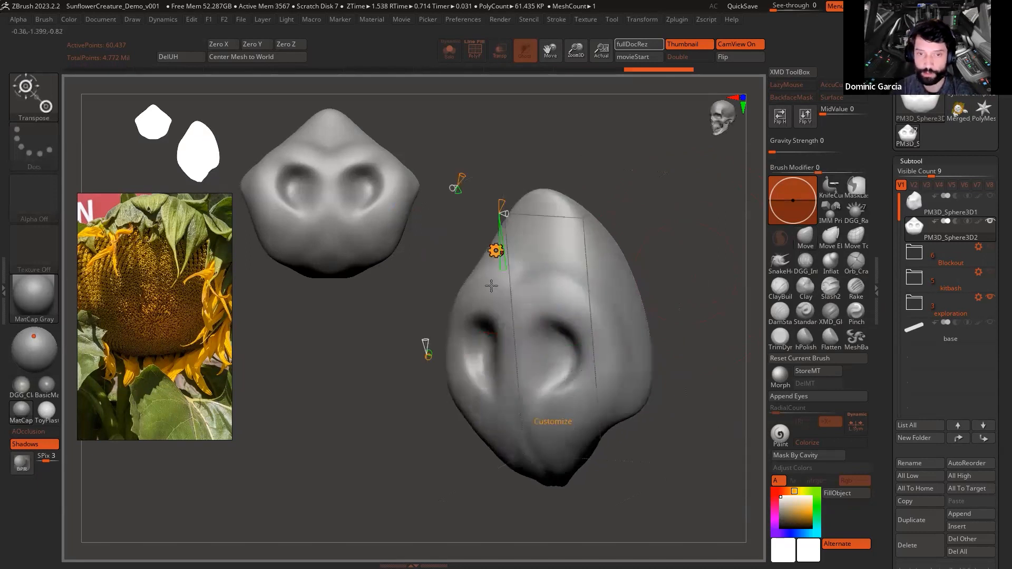
left_click_drag(348, 345, 327, 376)
left_click_drag(527, 362, 456, 345)
left_click_drag(738, 460, 673, 416)
key("ctrl+z")
Step: Accept the Bend Arc deformation on the elongated head and return to Draw mode
left_click_drag(676, 368, 709, 306, "alt")
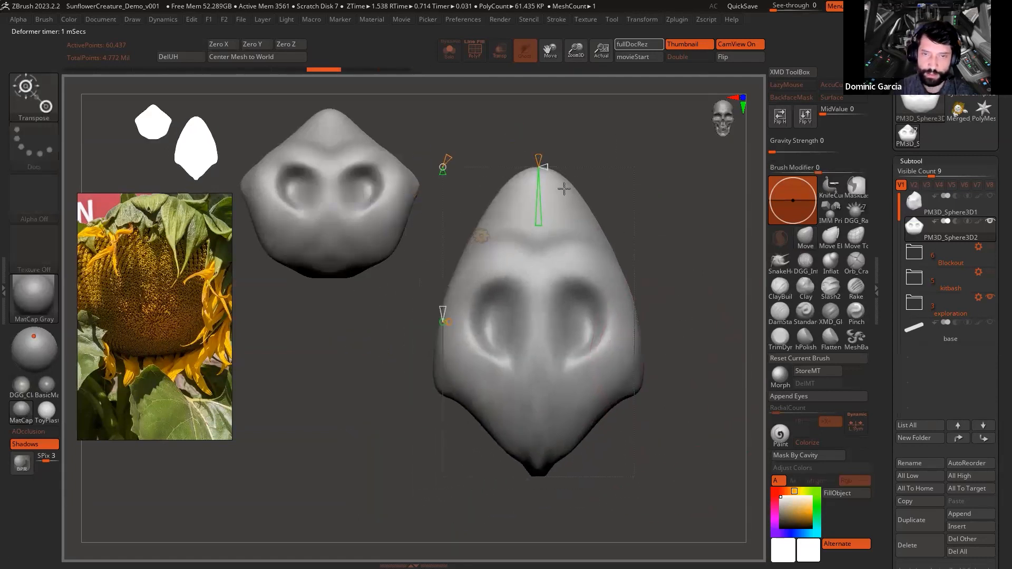
key("y")
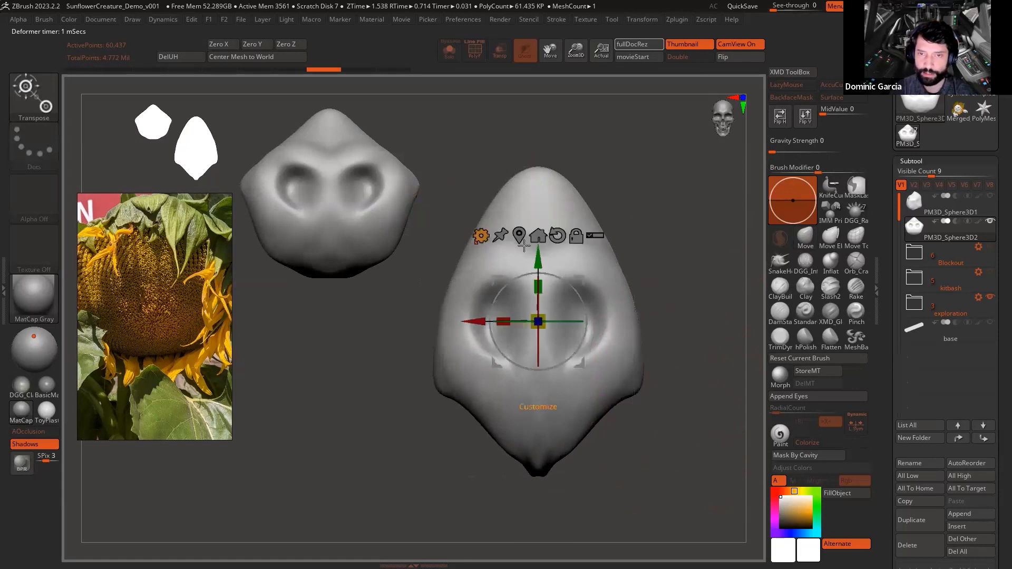
left_click(476, 232)
left_click(667, 233)
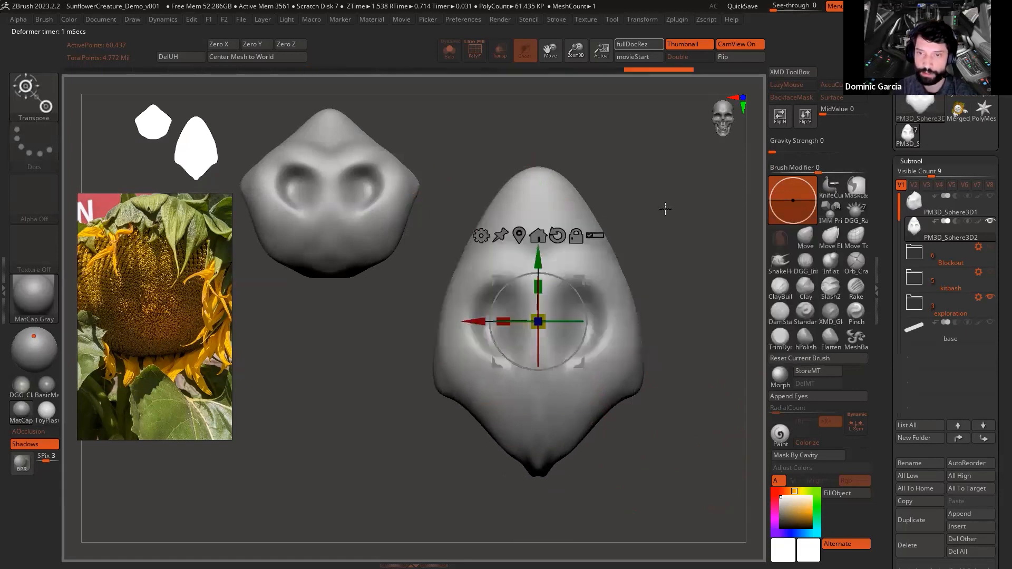
key("q")
Step: Duplicate the elongated head and stamp a smaller snapshot of it below the first variation
left_click(928, 520)
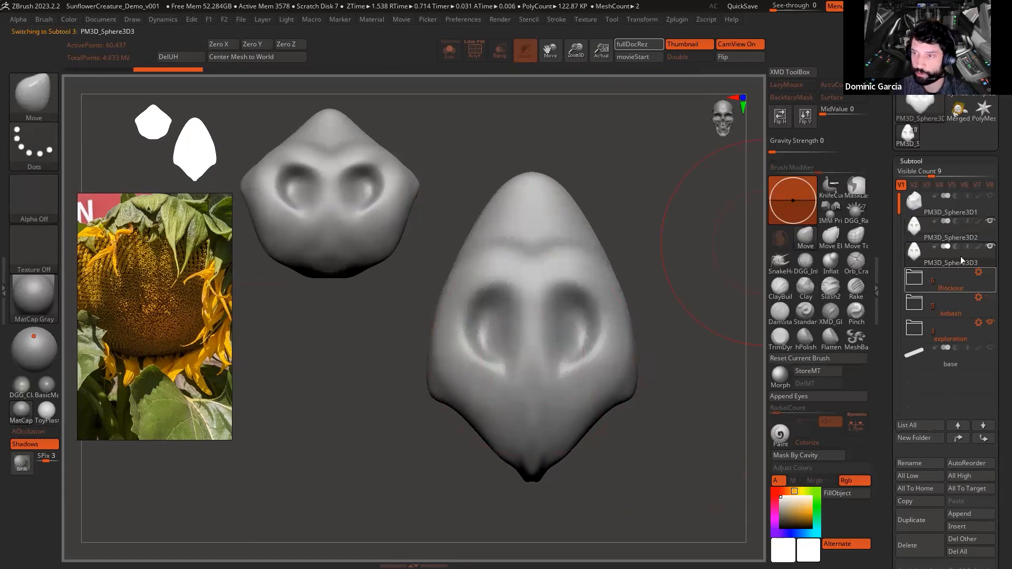
left_click_drag(742, 403, 741, 371, "alt")
left_click_drag(669, 420, 477, 485, "alt")
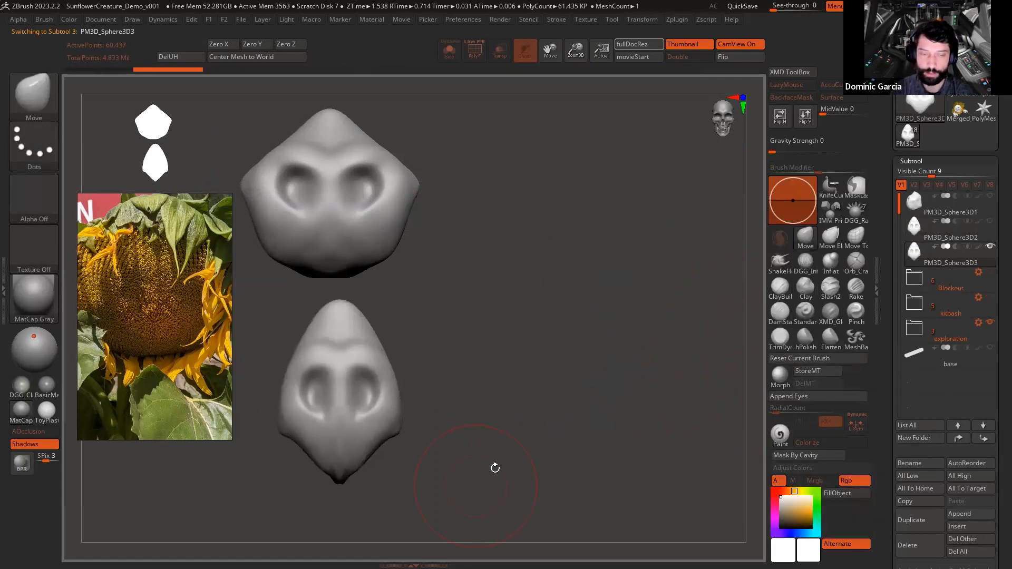
key("shift+s")
left_click_drag(481, 402, 677, 317, "alt")
left_click_drag(721, 375, 722, 396, "alt")
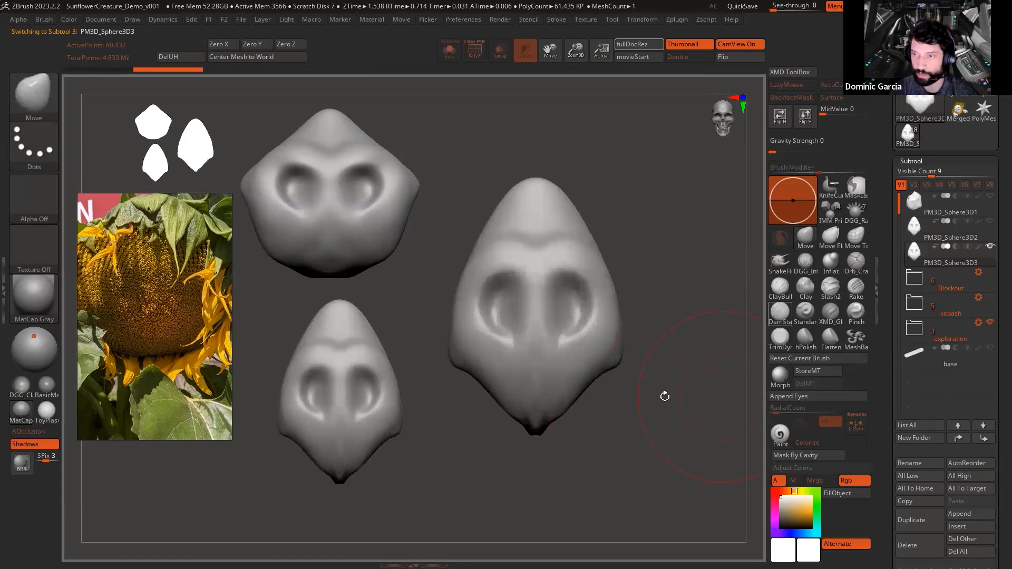
left_click_drag(650, 414, 664, 417, "alt")
Step: Apply the Taper deformer to the new copy and extend its bottom handle to flare the lower face
key("w")
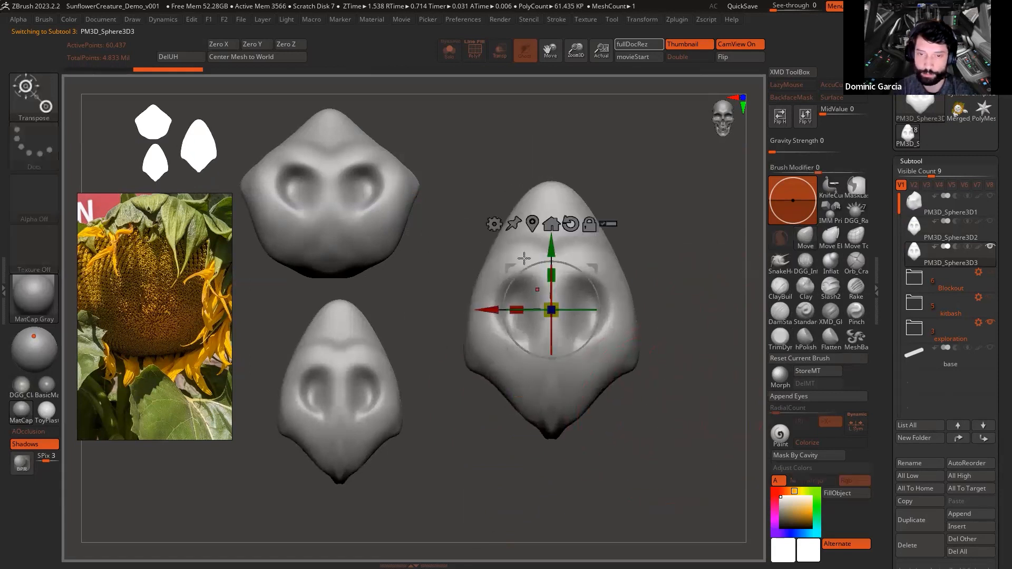
left_click(495, 224)
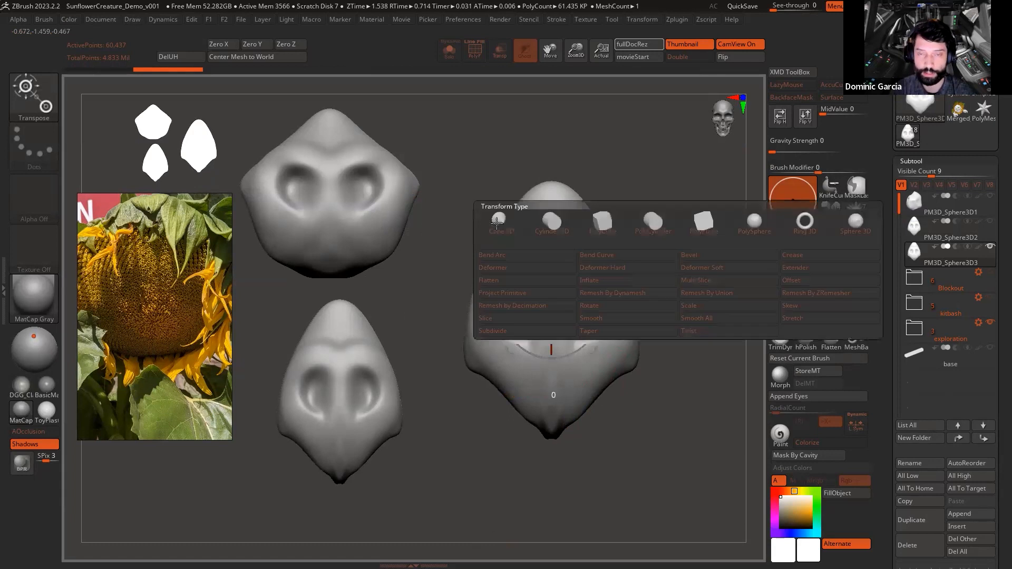
left_click(605, 332)
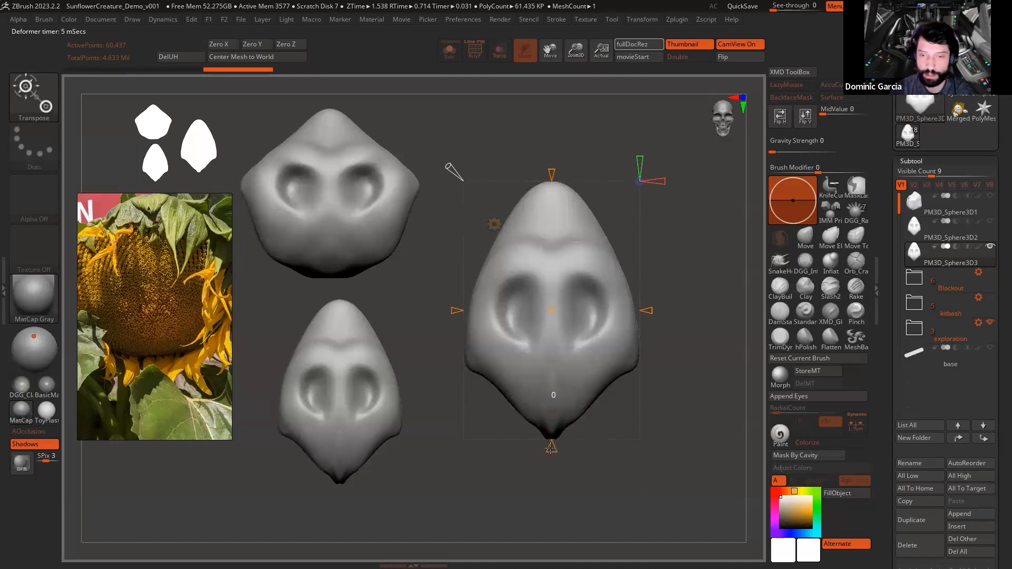
left_click_drag(551, 447, 571, 489)
left_click_drag(669, 490, 667, 424)
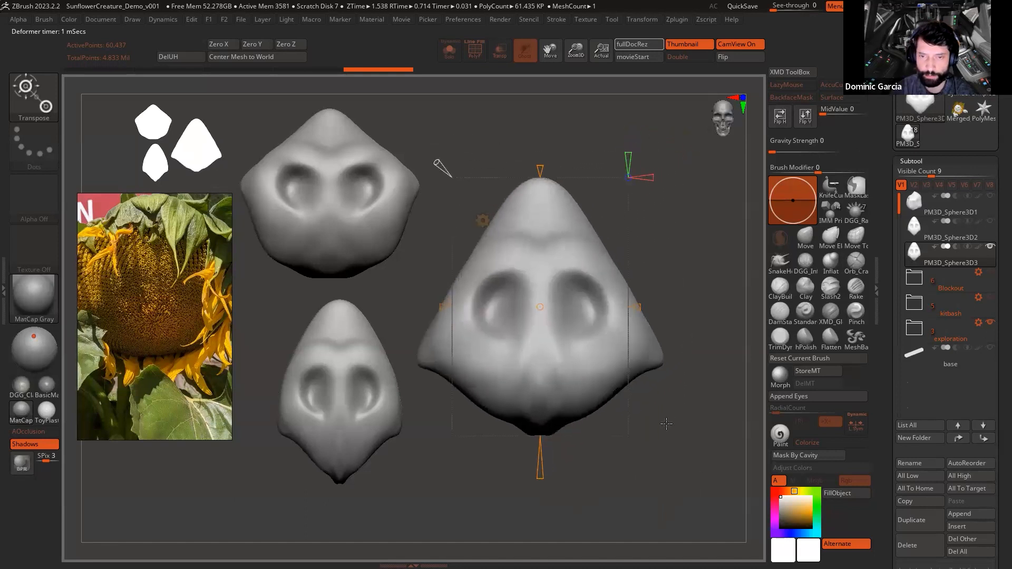
Step: Stretch the tapered head vertically to about 1.36 times its height and adjust its width to a narrower shape
key("w")
left_click_drag(540, 271, 541, 241)
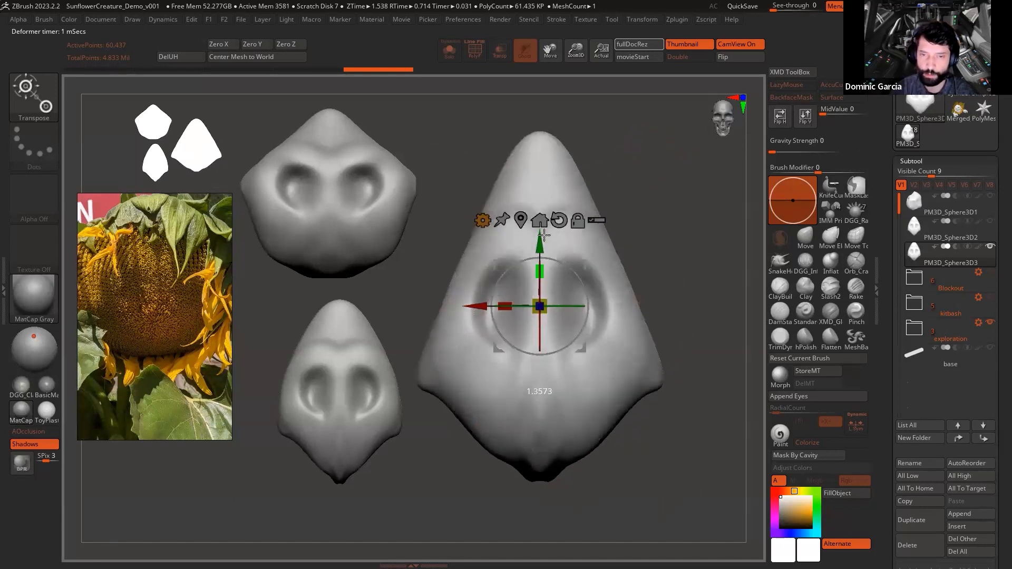
left_click_drag(500, 303, 444, 301)
left_click_drag(400, 121, 455, 126, "alt")
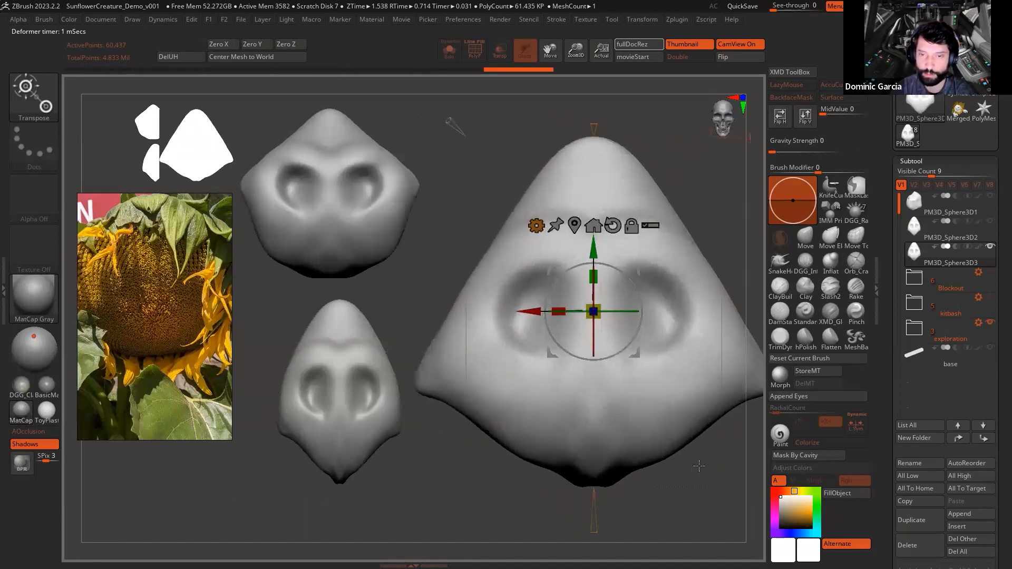
left_click_drag(563, 310, 614, 311)
left_click_drag(709, 417, 754, 406)
left_click_drag(754, 406, 702, 411, "alt")
left_click_drag(577, 317, 599, 317)
Step: Accept the Taper deformation on the third head and return to Draw mode
left_click_drag(736, 318, 682, 258)
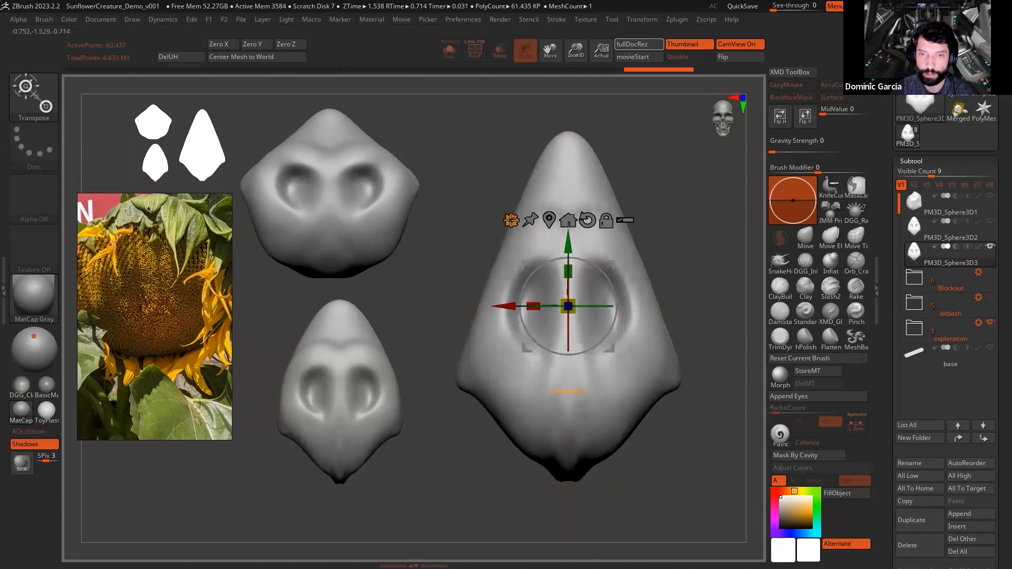
left_click(509, 222)
left_click_drag(693, 215, 689, 228)
left_click_drag(584, 314, 570, 315)
left_click_drag(683, 270, 695, 242, "alt")
mouse_move(536, 500)
left_mouse_down()
mouse_move(489, 503)
mouse_move(634, 499)
mouse_move(640, 488)
left_mouse_up()
key("q")
left_click_drag(676, 440, 711, 442, "alt")
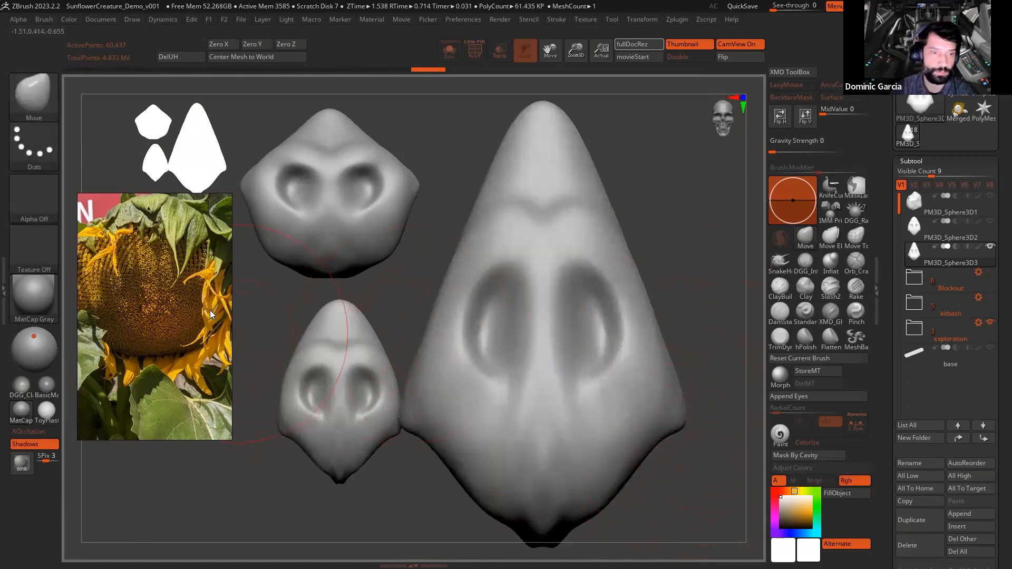
Step: Stamp a snapshot of the tapered head beside the first variation and turn the live head to a three-quarter view
left_click_drag(648, 235, 713, 281)
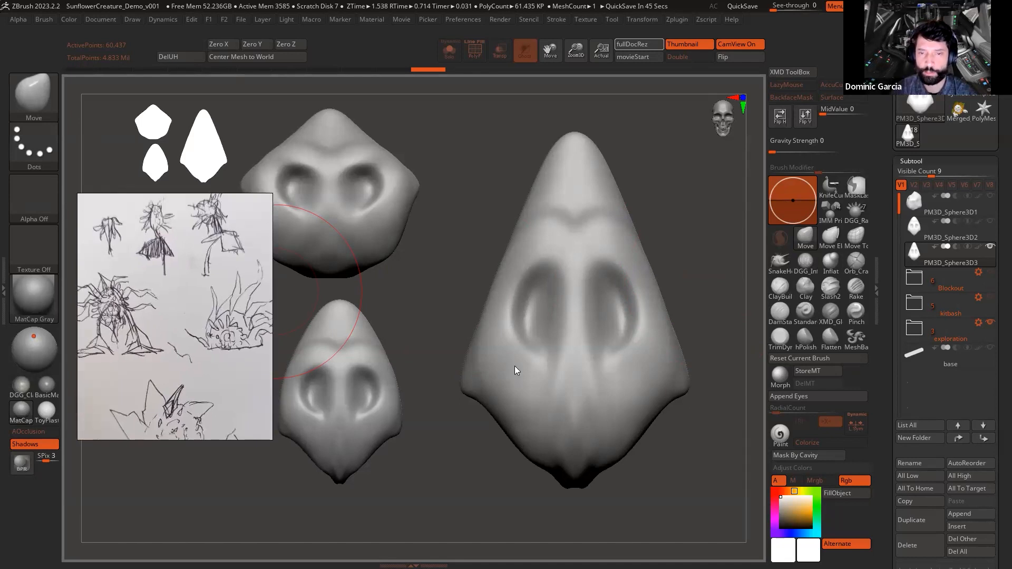
key("shift+f")
key("shift+f")
left_click_drag(691, 322, 611, 278, "alt")
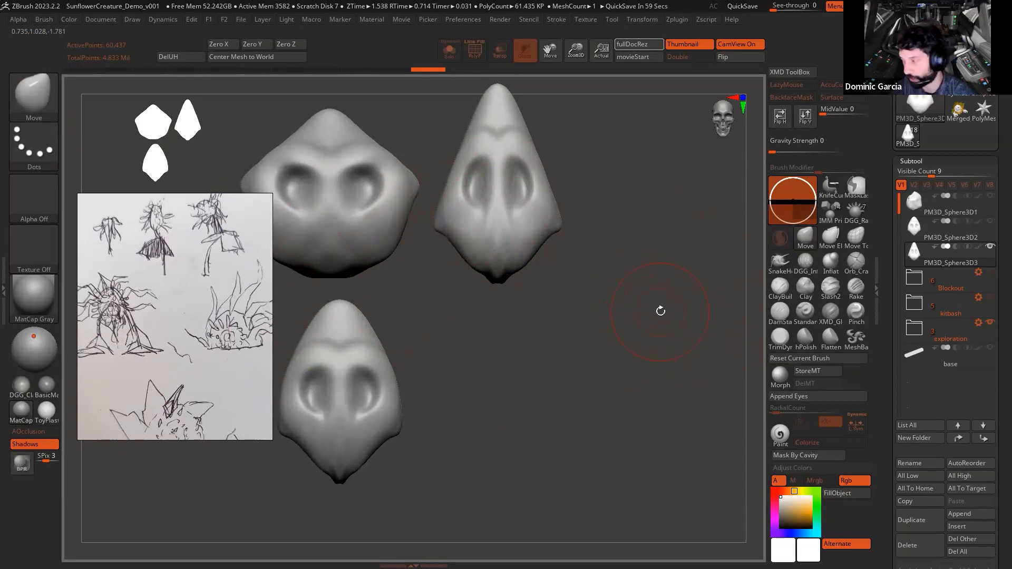
left_click_drag(682, 321, 623, 461)
left_click_drag(623, 460, 673, 459, "alt")
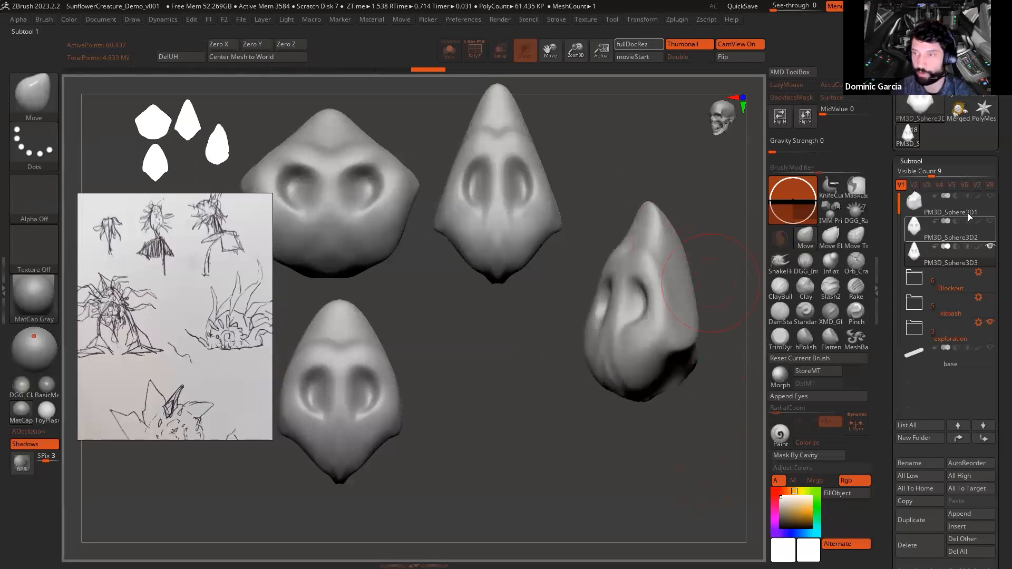
Step: Turn the live head to the front, circle the kitbash folder in the subtool list with a green annotation, and clear the markup
mouse_move(714, 489)
left_mouse_down("shift")
mouse_move(695, 419)
mouse_move(646, 450)
left_mouse_up("shift")
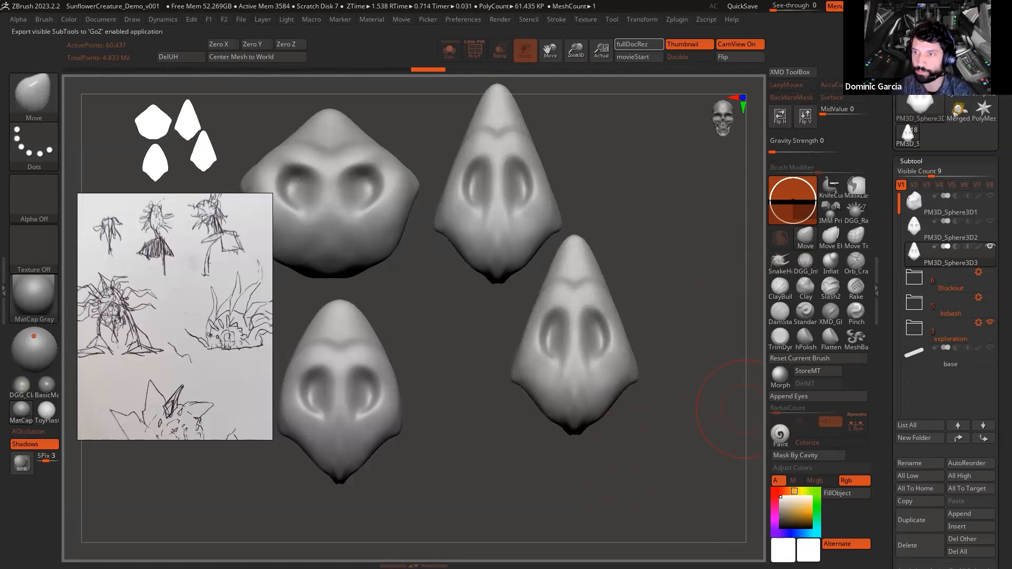
left_click(987, 36)
mouse_move(994, 120)
left_click_drag(993, 290, 993, 311)
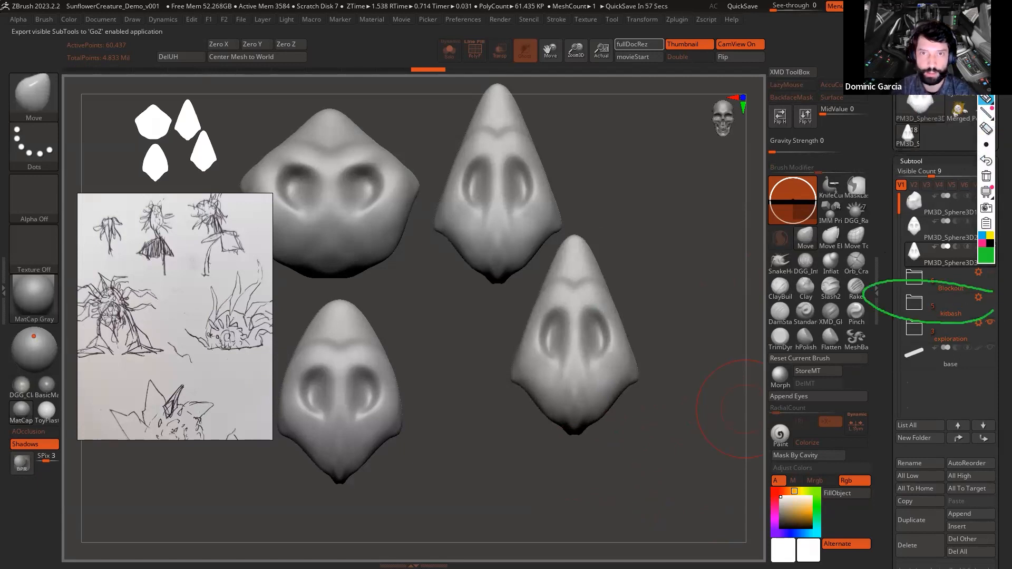
left_click(986, 36)
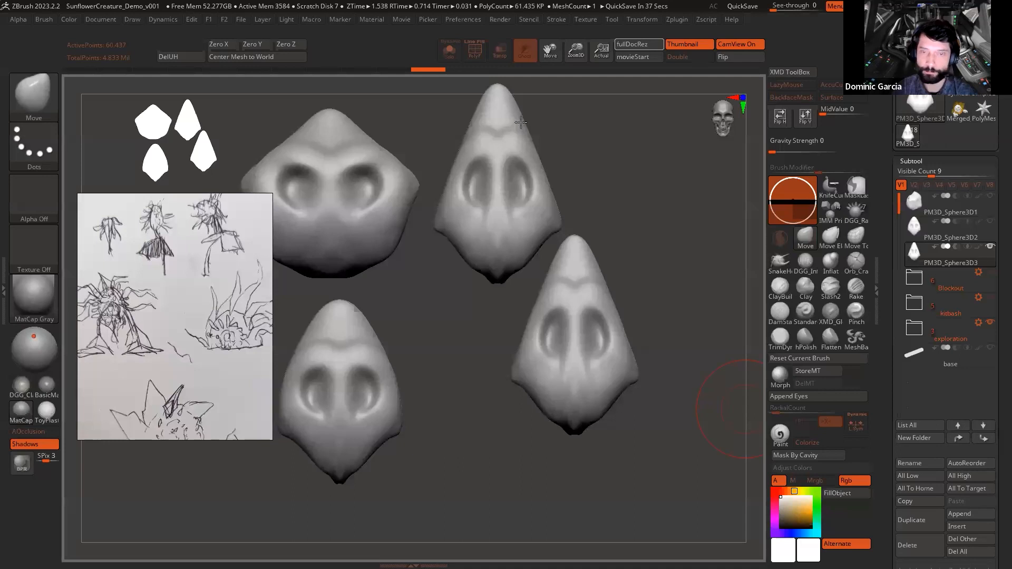
Step: Turn the tapered head to a side view and apply the Bend Arc deformer to it
mouse_move(643, 190)
left_mouse_down("alt")
mouse_move(670, 198)
mouse_move(644, 198)
mouse_move(644, 217)
mouse_move(607, 227)
left_mouse_up("alt")
mouse_move(672, 258)
left_mouse_down("alt")
mouse_move(659, 246)
mouse_move(633, 261)
mouse_move(641, 295)
mouse_move(677, 288)
mouse_move(656, 318)
left_mouse_up("alt")
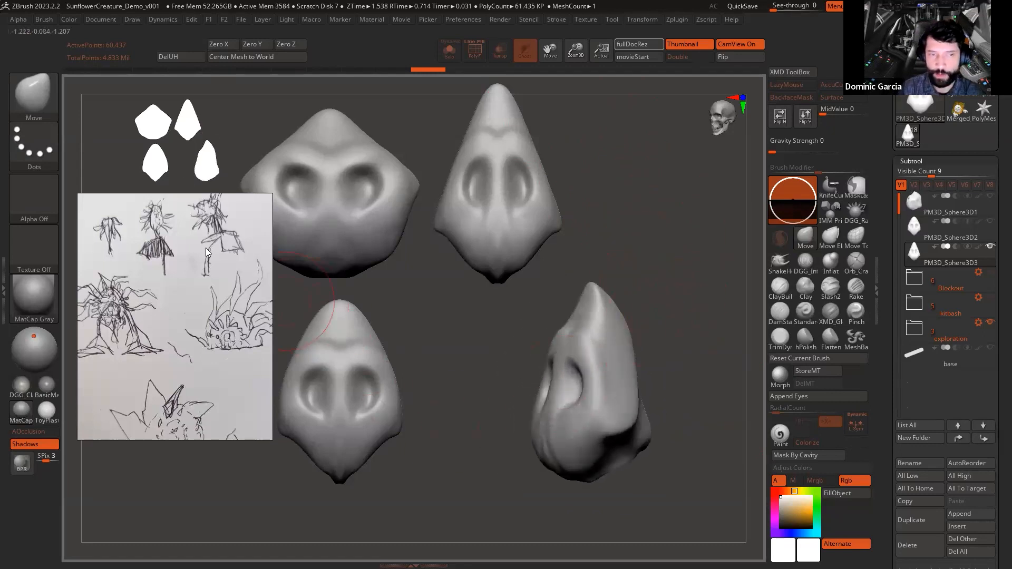
left_click_drag(469, 349, 404, 364)
left_click_drag(500, 367, 493, 431)
left_click_drag(253, 306, 249, 332)
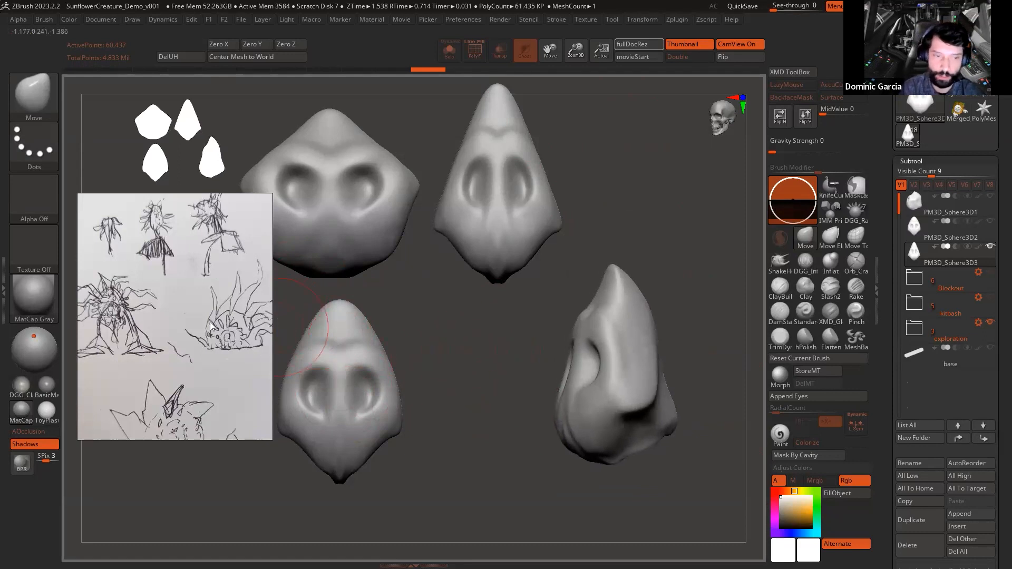
mouse_move(527, 386)
left_mouse_down()
mouse_move(436, 344)
mouse_move(487, 392)
mouse_move(465, 371)
left_mouse_up()
key("w")
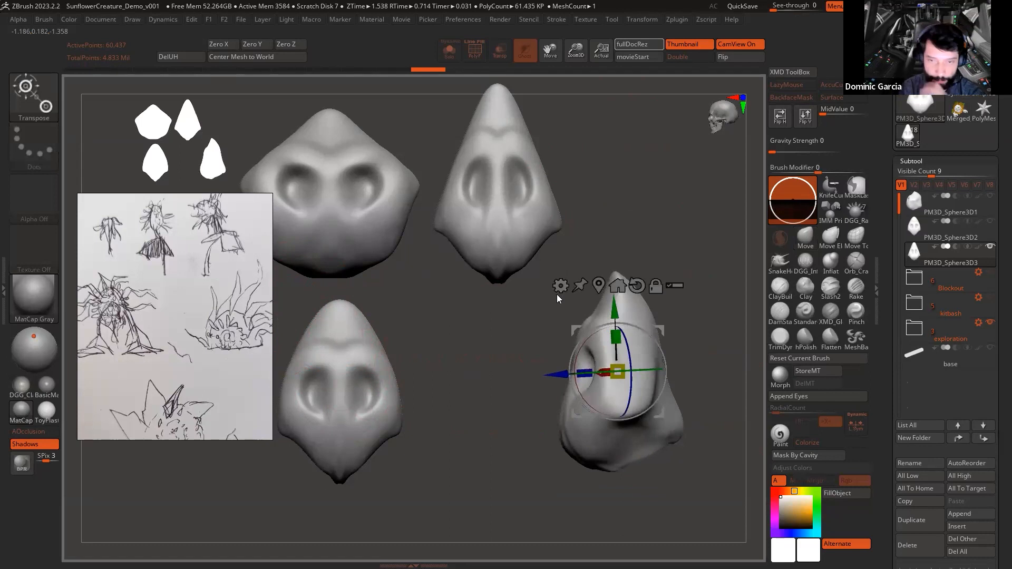
left_click(593, 290)
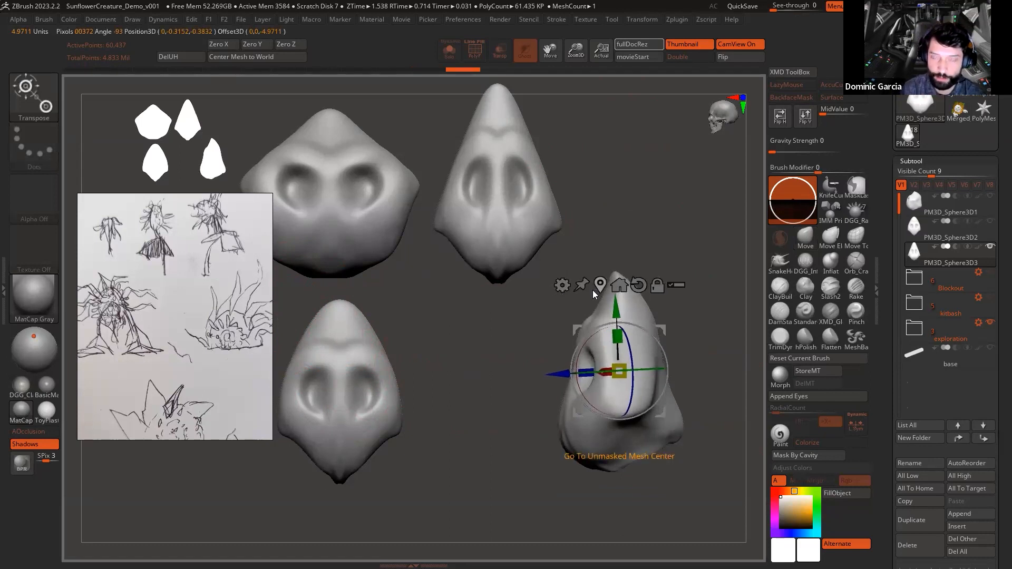
left_click(563, 285)
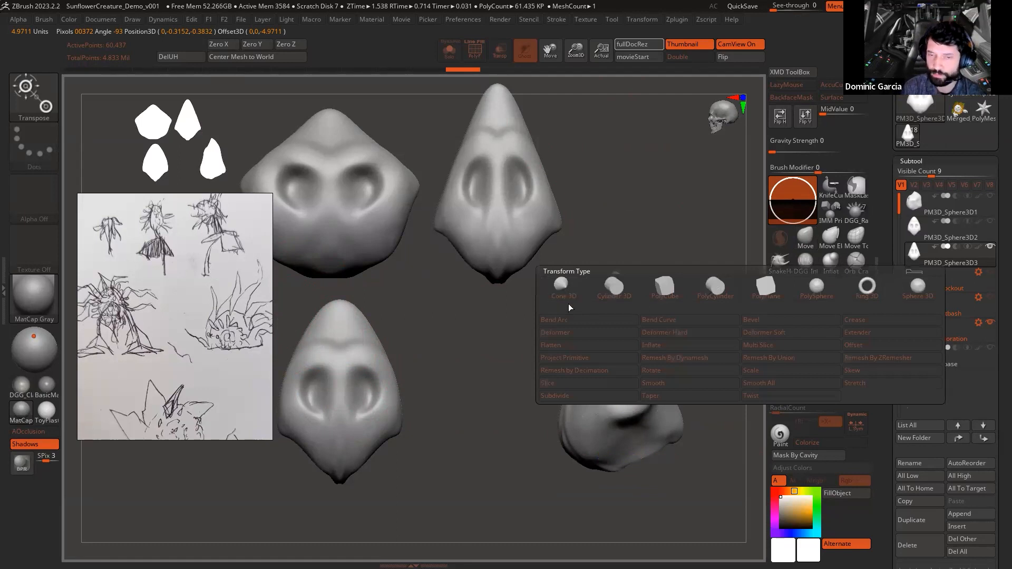
left_click(571, 321)
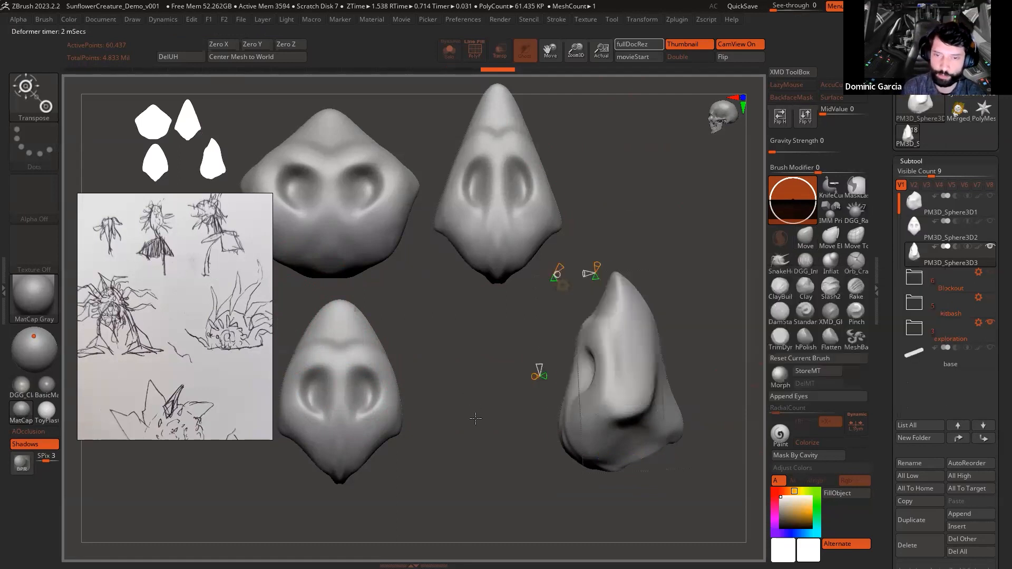
Step: Bend the tapered head into a curved profile with the Bend Arc handles and return to Draw mode
mouse_move(551, 372)
left_mouse_down()
mouse_move(602, 371)
mouse_move(570, 367)
left_mouse_up()
key("w")
key("q")
left_click_drag(491, 446, 614, 445)
key("w")
left_click_drag(525, 364, 493, 359)
key("q")
mouse_move(655, 324)
left_mouse_down()
mouse_move(646, 350)
mouse_move(654, 316)
left_mouse_up()
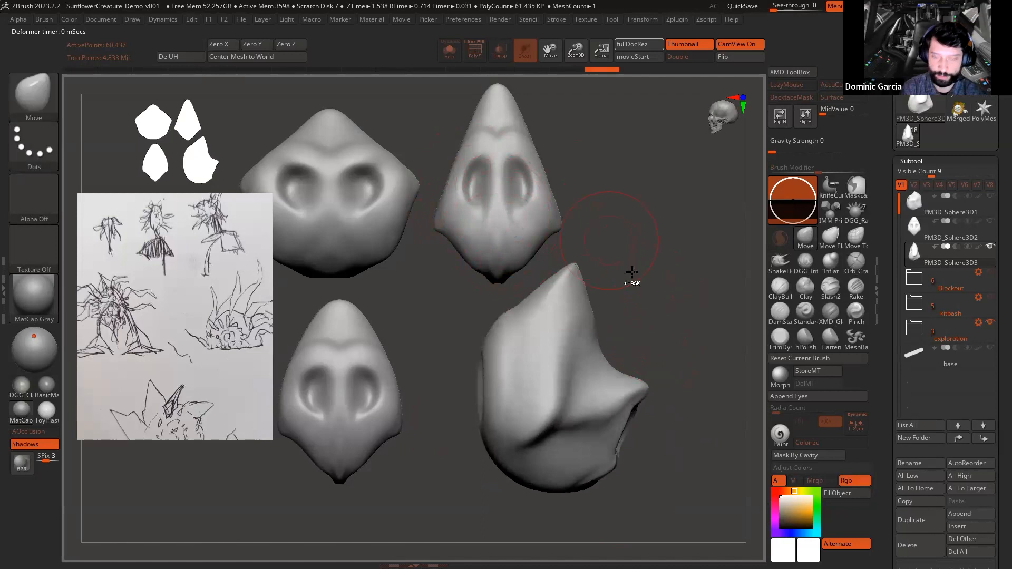
Step: Clear the stamped head snapshots from the canvas and re-DynaMesh the bent head
mouse_move(658, 267)
left_mouse_down()
mouse_move(663, 260)
mouse_move(631, 297)
mouse_move(605, 289)
mouse_move(634, 290)
mouse_move(644, 259)
left_mouse_up()
key("ctrl+n")
mouse_move(644, 259)
left_mouse_down()
mouse_move(618, 301)
mouse_move(553, 302)
mouse_move(587, 300)
left_mouse_up()
left_click_drag(598, 357, 596, 323)
mouse_move(603, 285)
left_mouse_down("alt")
mouse_move(634, 287)
mouse_move(626, 319)
left_mouse_up("alt")
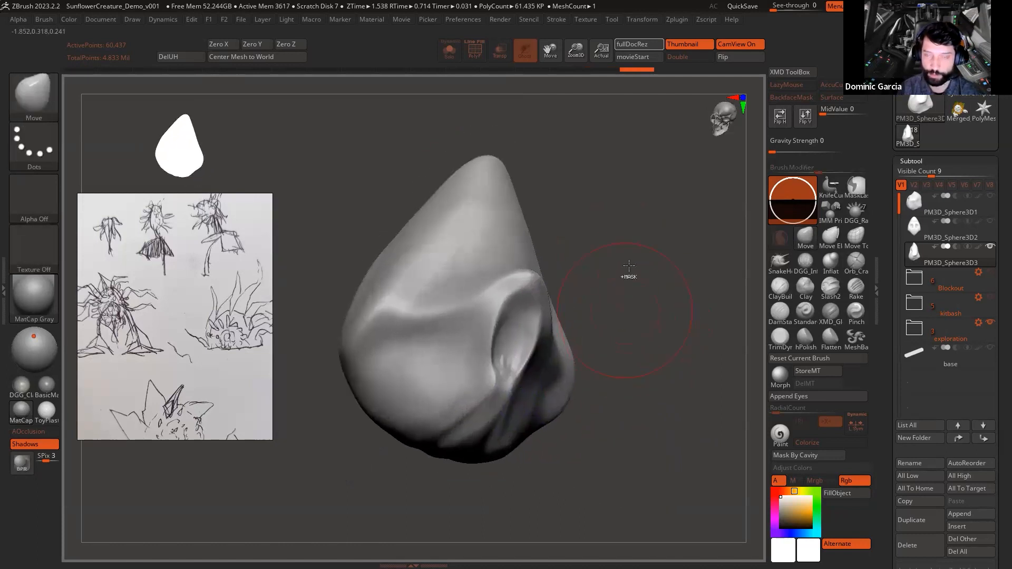
left_click_drag(628, 276, 646, 303, "ctrl")
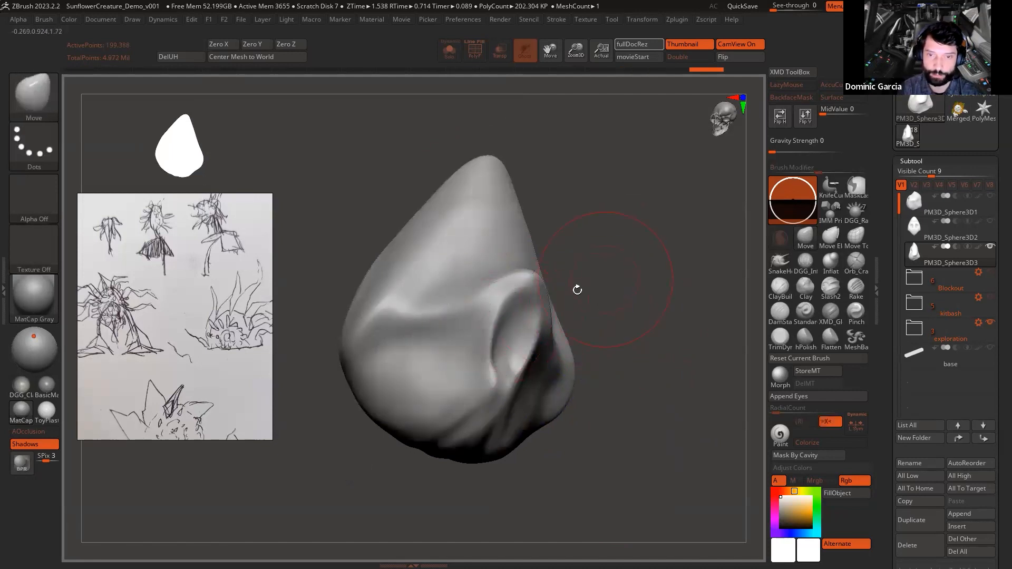
mouse_move(579, 295)
left_mouse_down()
mouse_move(664, 305)
mouse_move(602, 335)
mouse_move(604, 296)
left_mouse_up()
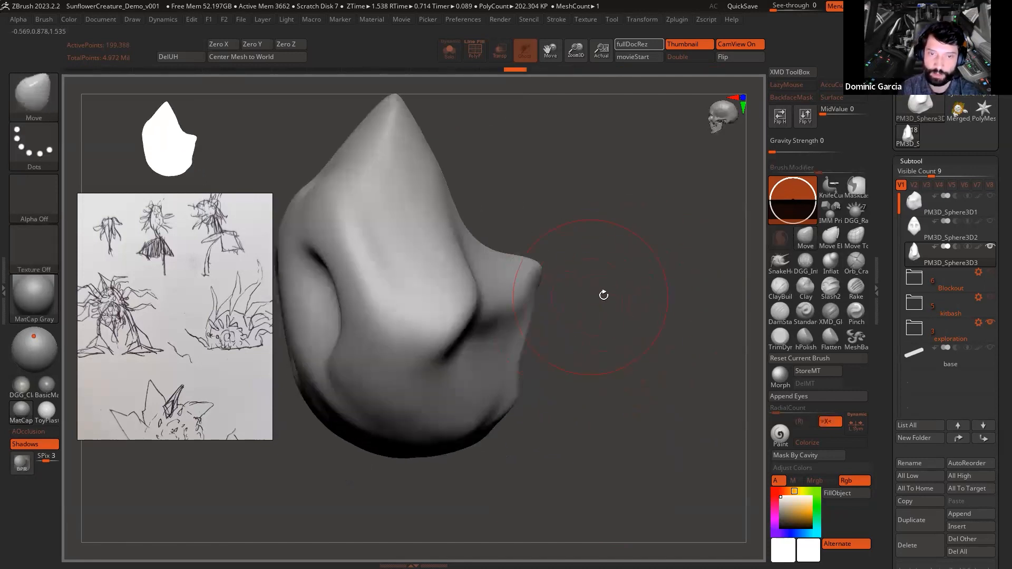
Step: Build up the side of the jaw and cheek with ClayBuildup strokes
key("b")
key("c")
key("b")
left_click_drag(617, 334, 618, 364, "alt")
mouse_move(459, 301)
left_mouse_down()
mouse_move(416, 332)
mouse_move(464, 311)
left_mouse_up()
left_click_drag(588, 311, 665, 320, "alt")
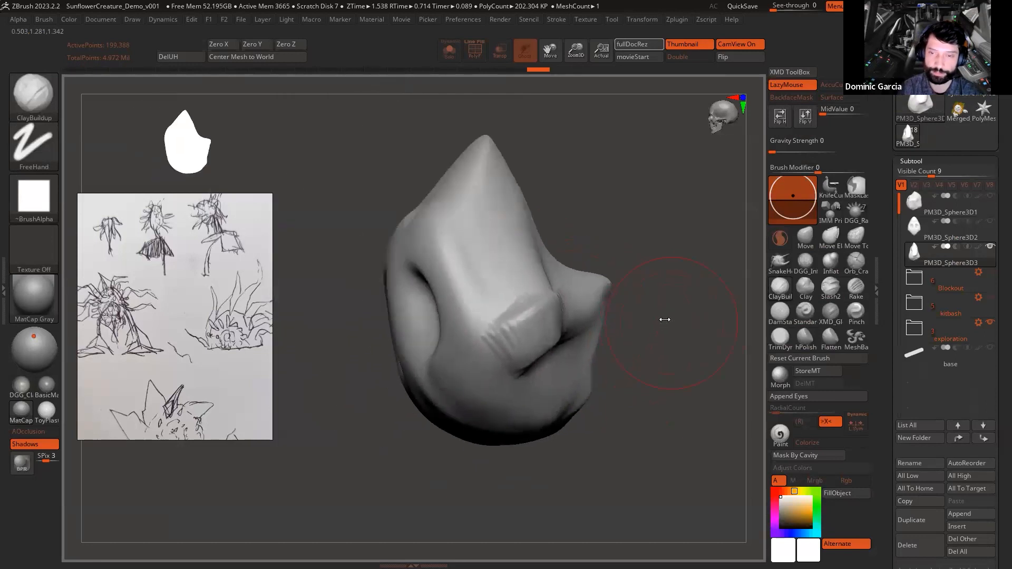
left_click_drag(540, 325, 501, 353)
right_click_drag(549, 354, 522, 332)
mouse_move(522, 332)
left_mouse_down()
mouse_move(503, 377)
mouse_move(553, 358)
mouse_move(589, 368)
mouse_move(545, 414)
left_mouse_up()
Step: Add ClayBuildup strokes around the lower rim of the head and down its side
left_click_drag(675, 258, 690, 222)
left_click_drag(632, 322, 575, 382)
left_click_drag(595, 477, 574, 506)
mouse_move(533, 427)
left_mouse_down()
mouse_move(588, 370)
mouse_move(554, 435)
left_mouse_up()
mouse_move(680, 370)
left_mouse_down()
mouse_move(588, 356)
mouse_move(581, 441)
mouse_move(601, 393)
left_mouse_up()
left_click_drag(546, 269, 520, 341)
left_click_drag(507, 266, 508, 377)
left_click_drag(522, 285, 533, 382)
left_click_drag(557, 277, 575, 353)
left_click_drag(735, 480, 730, 450, "alt")
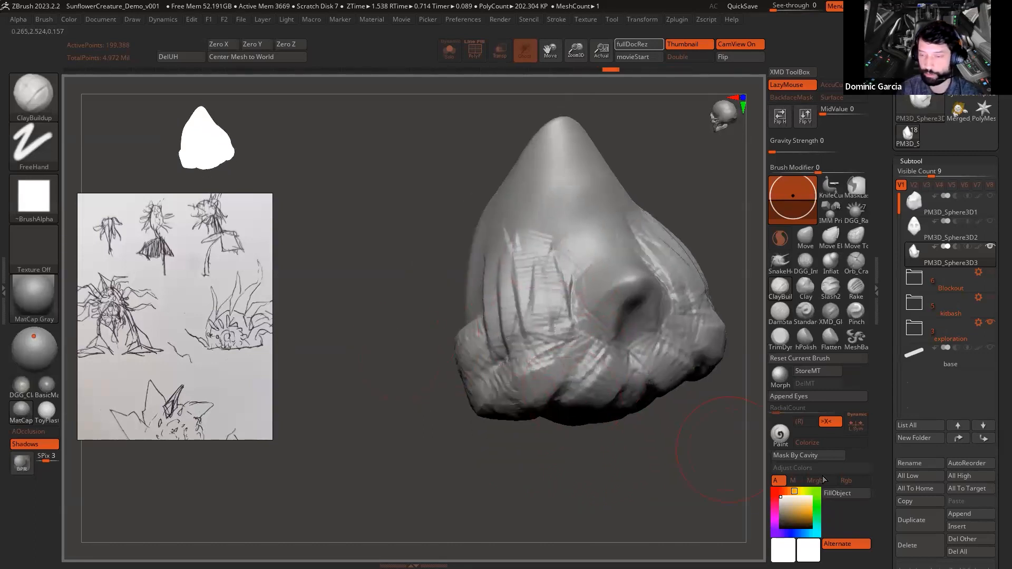
Step: Set the DynaMesh resolution to 64 and remesh the head
left_click_drag(888, 489, 886, 386)
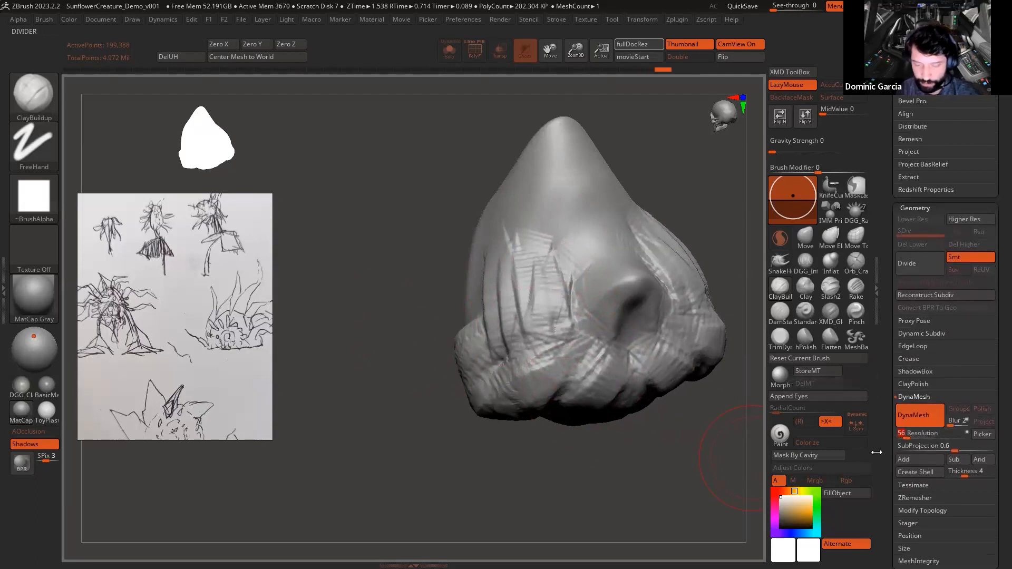
type("64")
key("Return")
left_click_drag(635, 463, 709, 472, "ctrl")
left_click_drag(680, 428, 666, 431, "alt")
Step: Smooth the clay strokes along the side and lower jaw of the head
left_click_drag(551, 295, 489, 294, "shift")
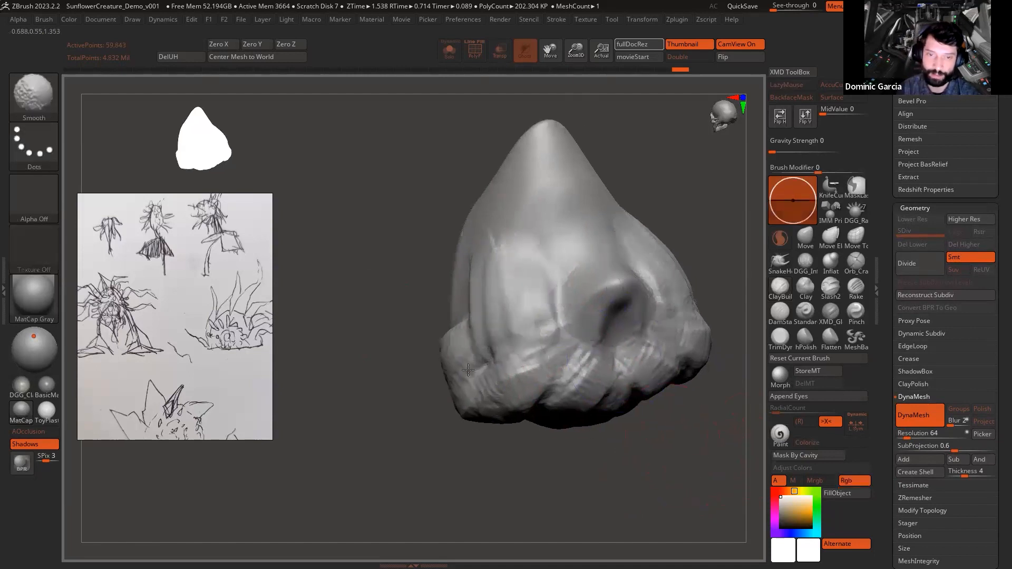
mouse_move(609, 389)
right_mouse_down()
mouse_move(655, 443)
mouse_move(526, 320)
right_mouse_up()
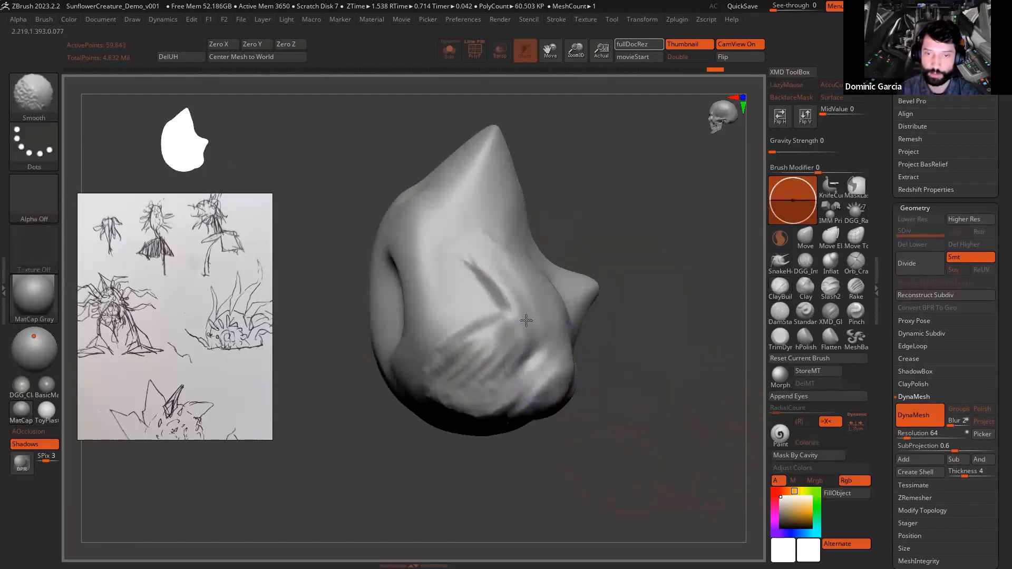
left_click_drag(448, 352, 503, 279, "shift")
Step: Build up clay over the forehead, nose bridge and eye sockets
left_click_drag(603, 212, 587, 295)
mouse_move(527, 350)
left_mouse_down()
mouse_move(409, 419)
mouse_move(387, 417)
mouse_move(454, 425)
mouse_move(509, 375)
left_mouse_up()
left_click_drag(640, 297, 665, 298)
mouse_move(479, 359)
left_mouse_down()
mouse_move(445, 292)
mouse_move(428, 296)
mouse_move(413, 280)
mouse_move(364, 316)
mouse_move(450, 294)
mouse_move(369, 348)
mouse_move(386, 397)
mouse_move(368, 369)
left_mouse_up()
left_click_drag(614, 268, 696, 264)
left_click_drag(440, 338, 475, 369)
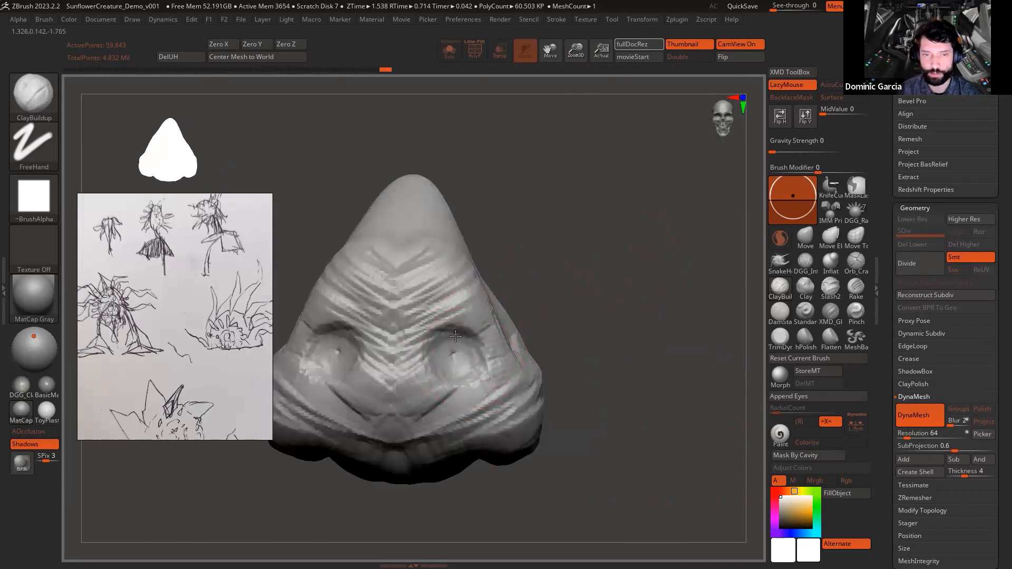
Step: Thicken the cheeks and sides of the face with more ClayBuildup strokes
left_click_drag(659, 282, 612, 295)
left_click_drag(493, 363, 490, 352)
mouse_move(665, 298)
left_mouse_down()
mouse_move(596, 311)
mouse_move(580, 337)
mouse_move(590, 359)
left_mouse_up()
left_click_drag(672, 280, 613, 313)
mouse_move(541, 375)
left_mouse_down()
mouse_move(529, 403)
mouse_move(599, 414)
left_mouse_up()
left_click_drag(709, 404, 655, 416)
mouse_move(609, 392)
left_mouse_down()
mouse_move(595, 438)
mouse_move(609, 428)
left_mouse_up()
mouse_move(720, 280)
left_mouse_down()
mouse_move(568, 389)
mouse_move(546, 364)
left_mouse_up()
left_click_drag(384, 466, 357, 422, "alt")
left_click_drag(528, 381, 477, 379)
Step: Add clay mass over the back and top of the head, blunting the pointed crown
mouse_move(566, 351)
left_mouse_down()
mouse_move(549, 395)
mouse_move(606, 359)
left_mouse_up()
mouse_move(607, 375)
left_mouse_down()
mouse_move(635, 356)
mouse_move(646, 322)
left_mouse_up()
left_click_drag(703, 301, 683, 282)
mouse_move(652, 376)
left_mouse_down()
mouse_move(591, 417)
mouse_move(665, 393)
mouse_move(592, 458)
mouse_move(656, 435)
left_mouse_up()
mouse_move(624, 512)
left_mouse_down()
mouse_move(680, 496)
mouse_move(707, 474)
left_mouse_up()
mouse_move(626, 419)
left_mouse_down()
mouse_move(550, 374)
mouse_move(477, 421)
mouse_move(507, 372)
left_mouse_up()
left_click_drag(654, 337, 691, 330)
left_click_drag(575, 324, 541, 253)
mouse_move(647, 244)
left_mouse_down("alt")
mouse_move(647, 301)
mouse_move(575, 338)
left_mouse_up("alt")
mouse_move(557, 192)
left_mouse_down()
mouse_move(647, 192)
mouse_move(606, 227)
mouse_move(543, 242)
mouse_move(586, 252)
mouse_move(548, 227)
mouse_move(556, 275)
left_mouse_up()
left_click_drag(622, 211, 614, 190)
Step: Smooth the rough clay strokes over the crown and back of the head
left_click_drag(572, 255, 555, 248, "shift")
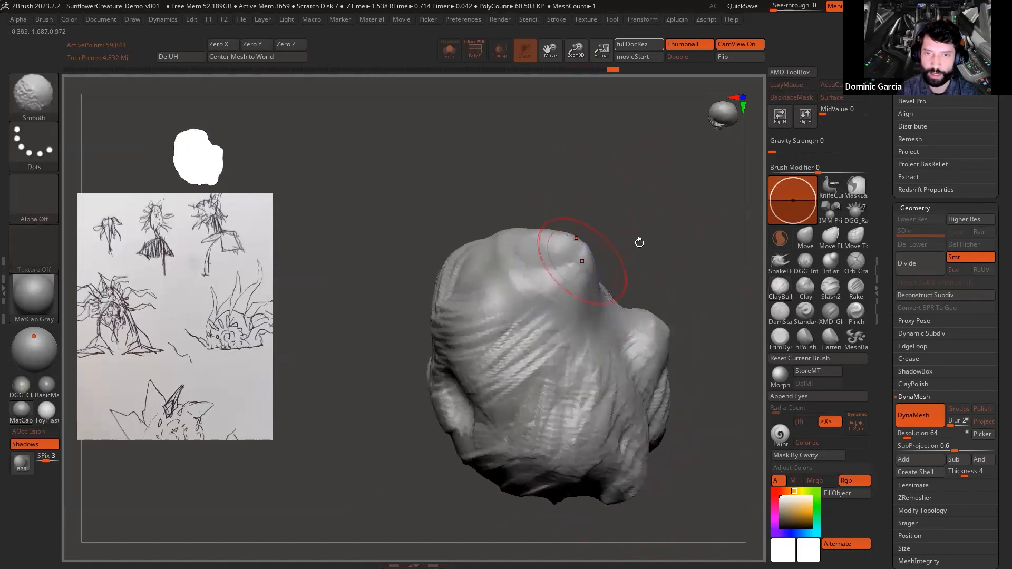
left_click_drag(640, 242, 635, 180)
mouse_move(522, 309)
left_mouse_down("shift")
mouse_move(475, 326)
mouse_move(558, 390)
mouse_move(577, 419)
left_mouse_up("shift")
mouse_move(654, 385)
left_mouse_down("shift")
mouse_move(649, 396)
mouse_move(601, 406)
left_mouse_up("shift")
left_click_drag(485, 353, 465, 352, "shift")
Step: Carve eyelid rings around the eyes and creases across the lower face with the DamStandard brush
mouse_move(666, 390)
left_mouse_down()
mouse_move(644, 323)
mouse_move(481, 287)
left_mouse_up()
key("b")
key("d")
key("s")
key("s")
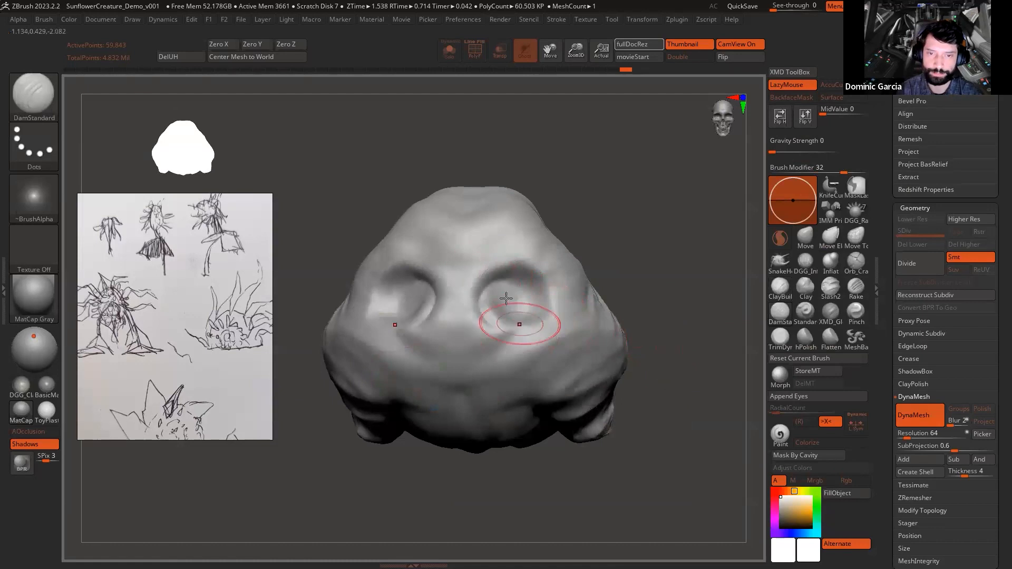
left_click_drag(496, 325, 535, 319)
mouse_move(481, 296)
left_mouse_down()
mouse_move(524, 332)
mouse_move(533, 298)
mouse_move(486, 304)
mouse_move(542, 295)
left_mouse_up()
left_click_drag(546, 387, 536, 392)
mouse_move(605, 372)
left_mouse_down()
mouse_move(485, 401)
mouse_move(521, 415)
left_mouse_up()
left_click_drag(473, 372, 497, 388)
left_click_drag(681, 317, 617, 321)
Step: Smooth the temple, side of the head and eye surfaces
left_click_drag(482, 374, 493, 373, "shift")
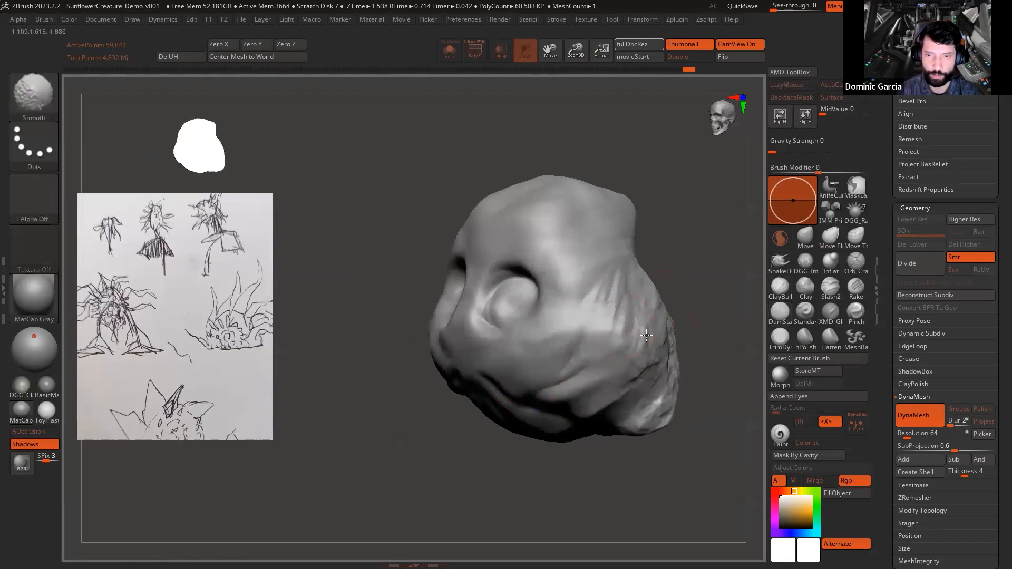
left_click_drag(641, 275, 621, 270, "shift")
left_click_drag(688, 248, 653, 296, "alt")
mouse_move(583, 319)
left_mouse_down("shift")
mouse_move(566, 246)
mouse_move(544, 211)
left_mouse_up("shift")
left_click_drag(574, 180, 586, 184)
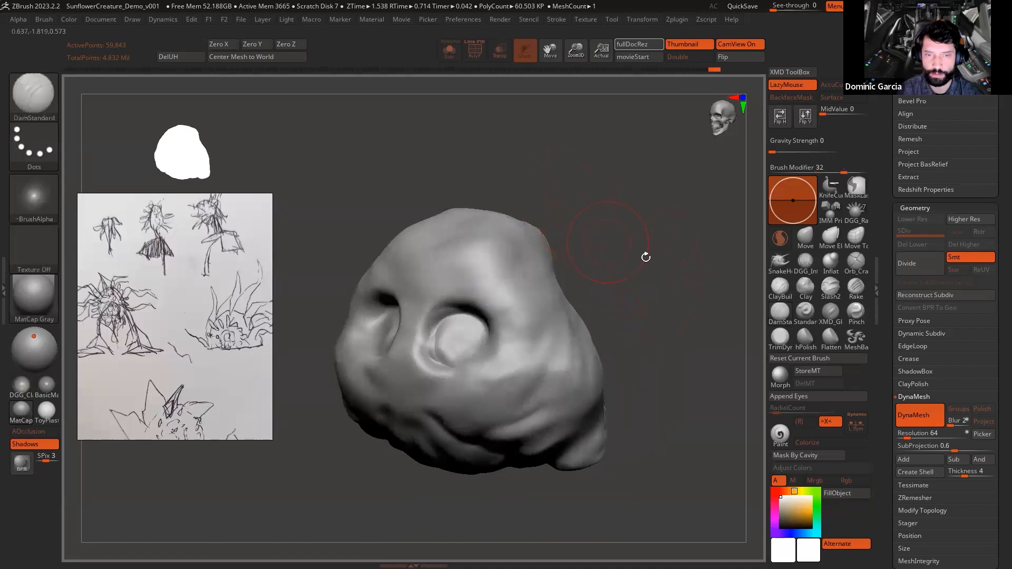
left_click_drag(646, 255, 665, 259)
left_click_drag(453, 312, 468, 320, "shift")
Step: Smooth the back corner and rear side of the head
left_click_drag(640, 260, 616, 253)
mouse_move(627, 296)
left_mouse_down("shift")
mouse_move(633, 340)
mouse_move(628, 296)
left_mouse_up("shift")
left_click_drag(709, 239, 678, 279, "alt")
left_click_drag(651, 226, 608, 201, "shift")
left_click_drag(705, 290, 689, 291, "alt")
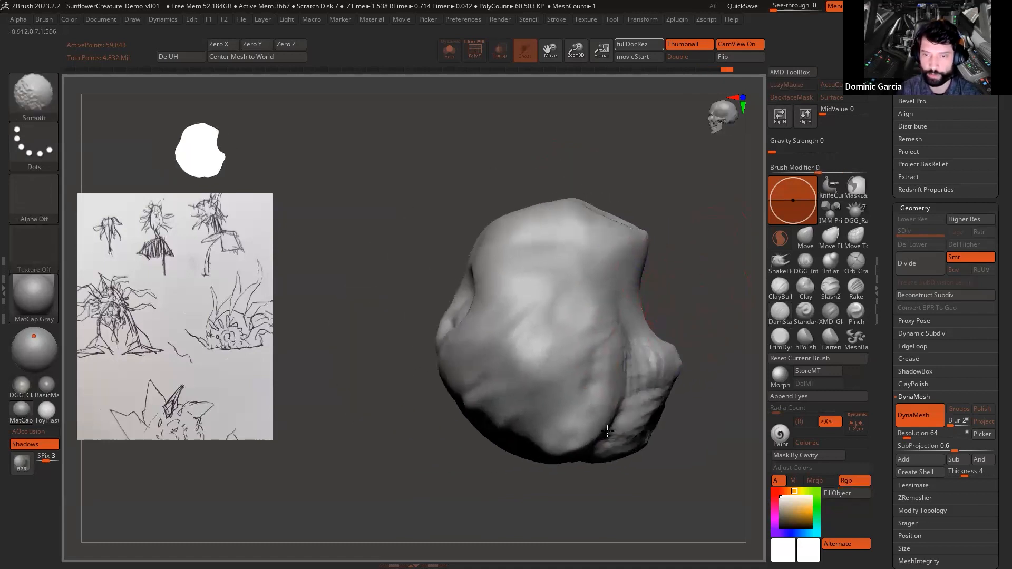
mouse_move(638, 468)
left_mouse_down()
mouse_move(661, 482)
mouse_move(651, 471)
left_mouse_up()
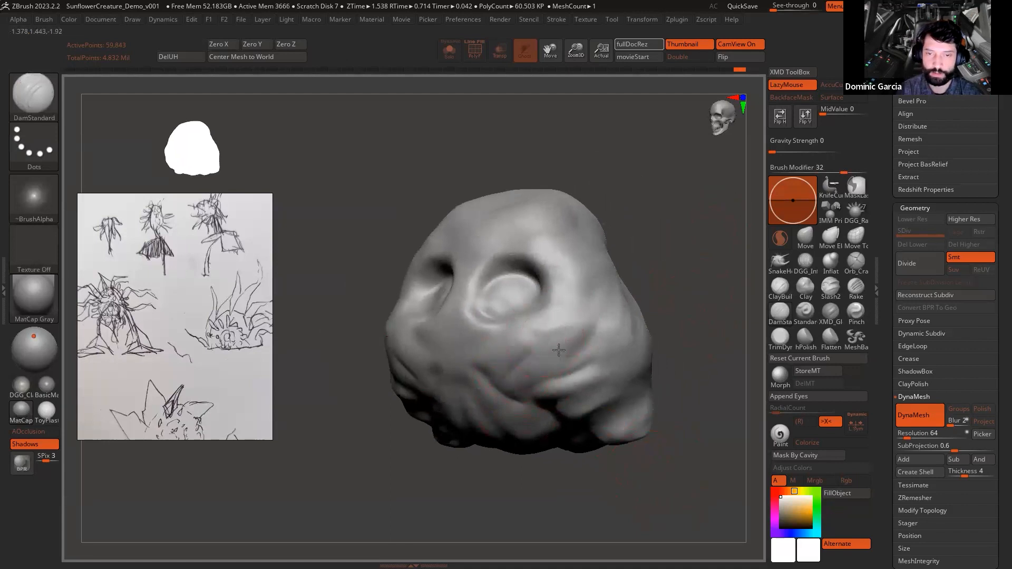
Step: Carve a deep fold around the outer eye, down the nose bridge and across the cheek with DamStandard
left_click_drag(559, 349, 579, 247)
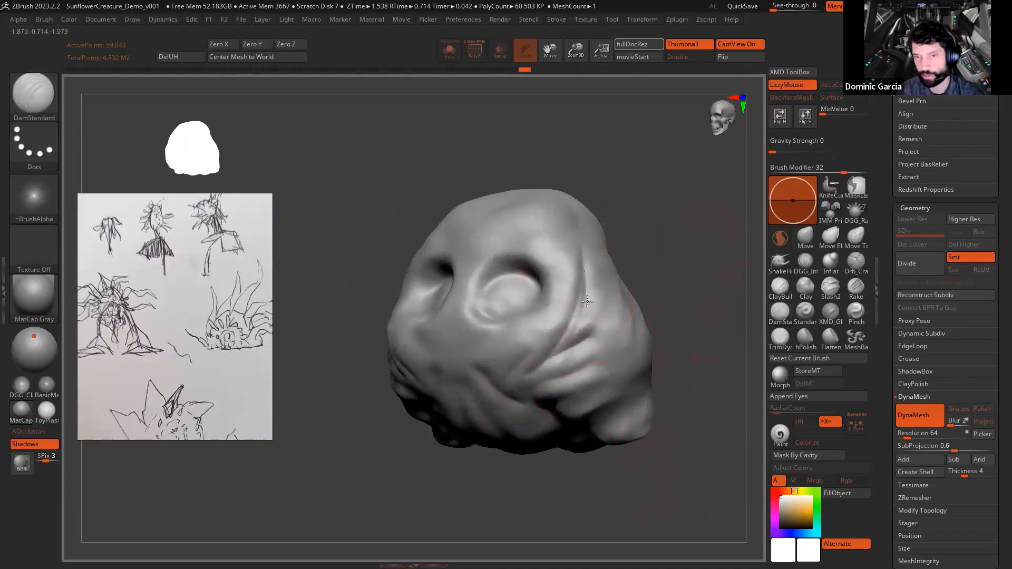
left_click_drag(588, 302, 560, 362)
mouse_move(604, 337)
left_mouse_down()
mouse_move(548, 372)
mouse_move(455, 314)
mouse_move(476, 270)
left_mouse_up()
mouse_move(490, 213)
left_mouse_down()
mouse_move(454, 326)
mouse_move(563, 364)
mouse_move(468, 376)
left_mouse_up()
left_click_drag(666, 260, 727, 226)
mouse_move(557, 383)
left_mouse_down()
mouse_move(484, 364)
mouse_move(462, 348)
left_mouse_up()
left_click_drag(478, 358, 549, 398)
Step: Carve wrinkles across the forehead above the eyes and soften them
mouse_move(681, 323)
left_mouse_down()
mouse_move(674, 339)
mouse_move(617, 353)
mouse_move(615, 301)
left_mouse_up()
left_click_drag(637, 257, 649, 295)
left_click_drag(506, 220, 569, 248)
left_click_drag(487, 243, 556, 248)
left_click_drag(646, 263, 627, 248)
left_click_drag(544, 260, 506, 239, "shift")
Step: Smooth the cheek folds beside the mouth
left_click_drag(598, 213, 639, 226)
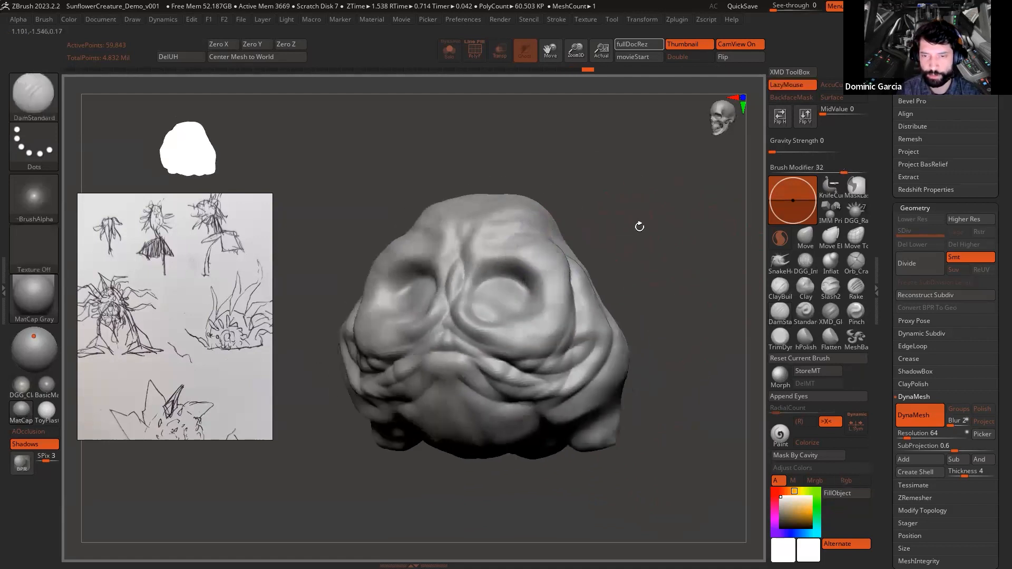
left_click_drag(713, 342, 766, 398)
left_click_drag(730, 437, 663, 370)
left_click_drag(540, 385, 583, 399, "shift")
Step: Mask the muzzle and cheek folds and invert the mask to protect the rest of the head
left_click_drag(679, 289, 606, 372)
key("ctrl")
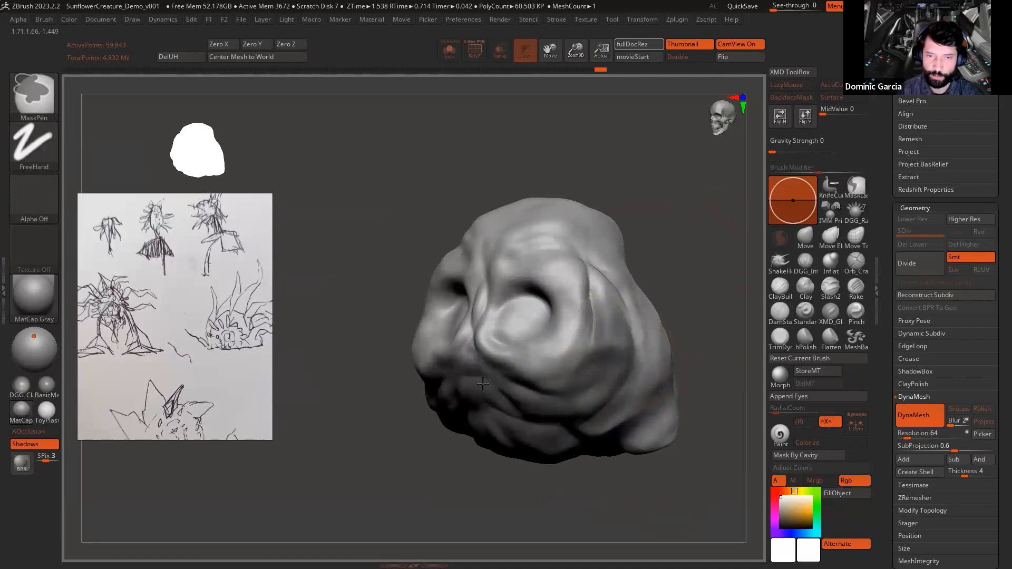
left_click_drag(550, 493, 597, 457)
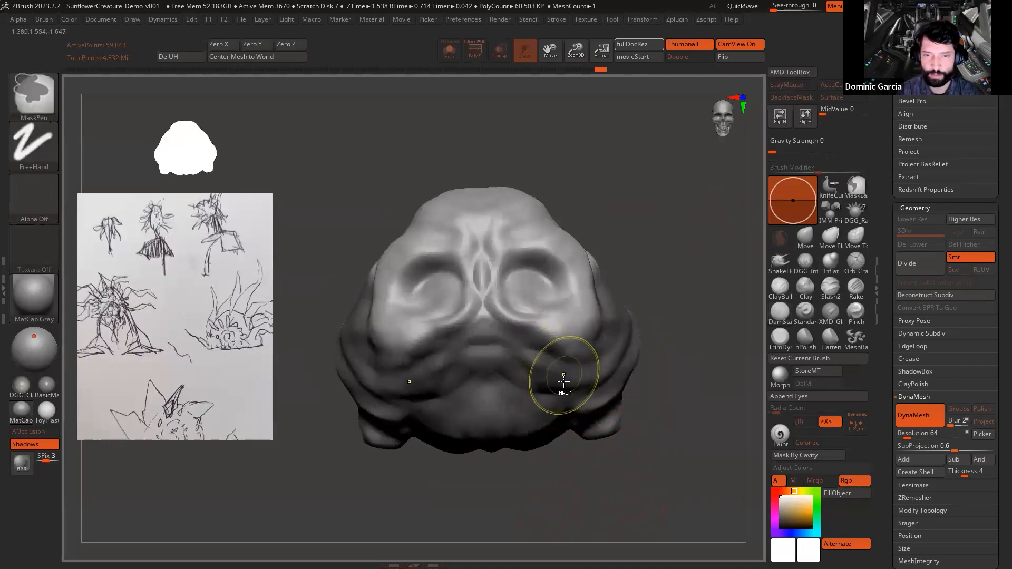
right_click_drag(699, 353, 686, 372, "ctrl")
left_click_drag(686, 372, 658, 394)
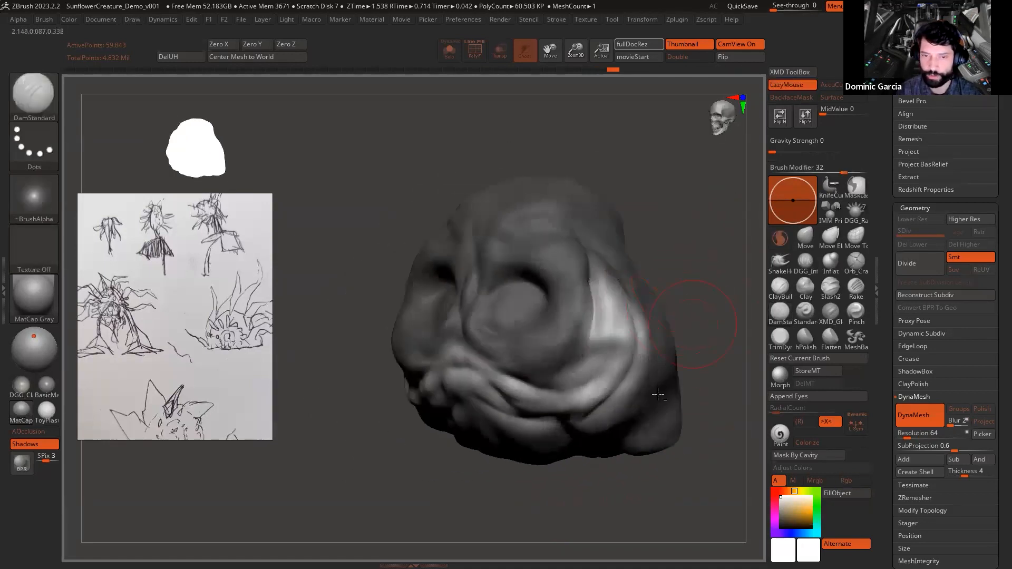
Step: Pull the unmasked muzzle forward and outward with the Move brush to form an overhanging upper lip
left_click(805, 238)
right_click(608, 327)
right_click_drag(606, 303, 517, 414, "shift")
mouse_move(522, 427)
left_mouse_down()
mouse_move(552, 411)
mouse_move(548, 392)
mouse_move(506, 377)
left_mouse_up()
right_click_drag(501, 452, 529, 445)
left_click_drag(523, 422, 522, 406, "alt")
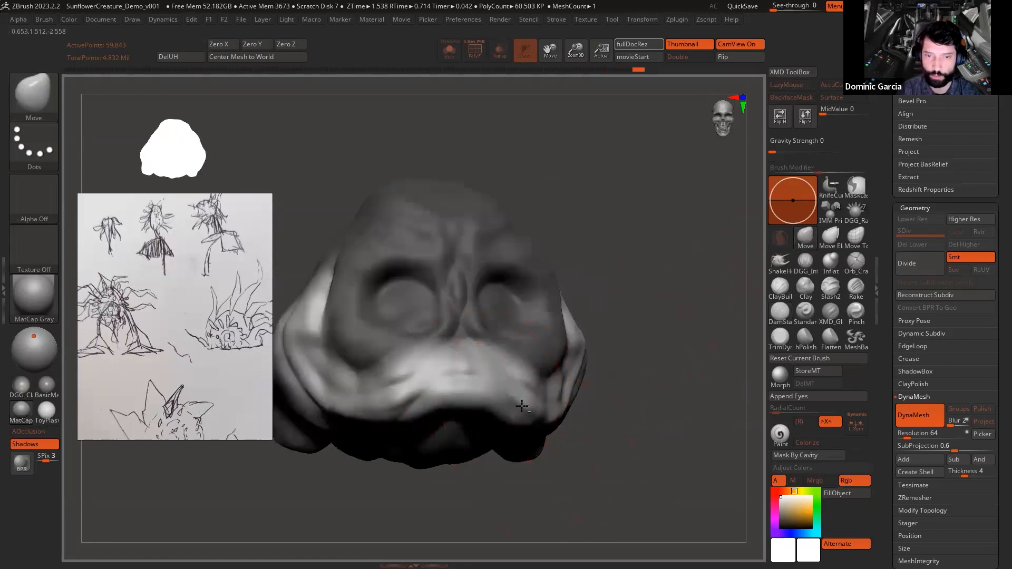
right_click_drag(594, 434, 524, 430)
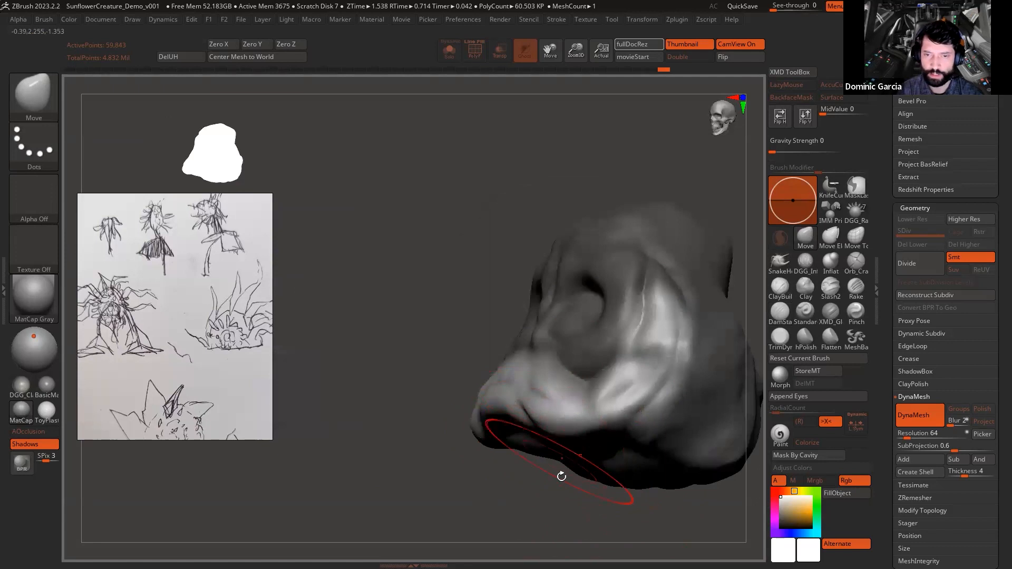
Step: Reshape the muzzle corners and outer cheek folds with the Move brush, invert the mask and adjust the eye area
right_click_drag(546, 502, 648, 343)
right_click_drag(552, 428, 626, 346)
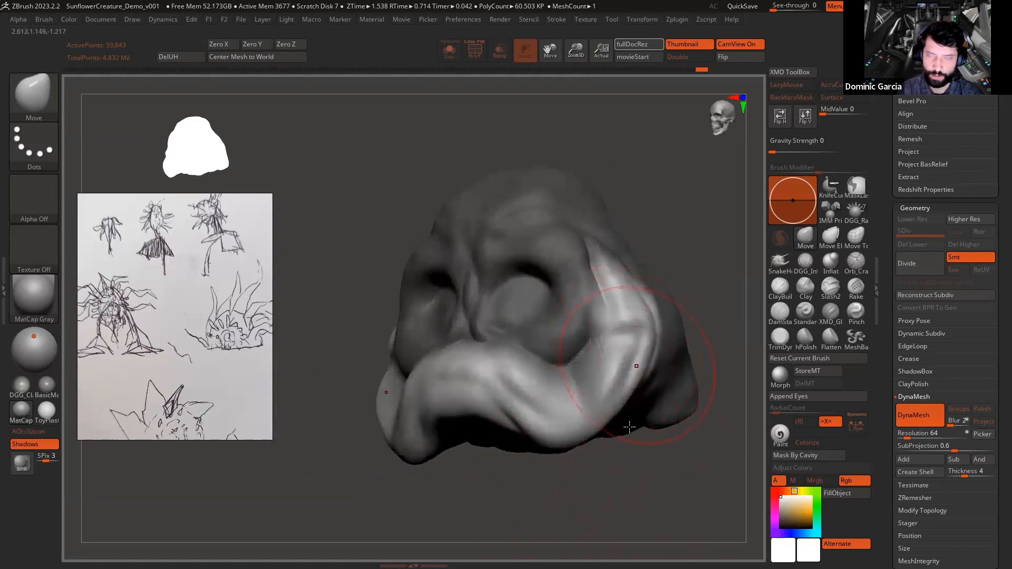
right_click_drag(629, 427, 616, 375)
mouse_move(628, 439)
right_mouse_down()
mouse_move(633, 475)
mouse_move(622, 381)
mouse_move(574, 314)
mouse_move(510, 485)
mouse_move(498, 419)
mouse_move(678, 429)
mouse_move(642, 354)
mouse_move(633, 275)
mouse_move(599, 316)
mouse_move(610, 479)
mouse_move(692, 271)
mouse_move(658, 298)
right_mouse_up()
mouse_move(545, 334)
left_mouse_down()
mouse_move(554, 357)
mouse_move(566, 335)
left_mouse_up()
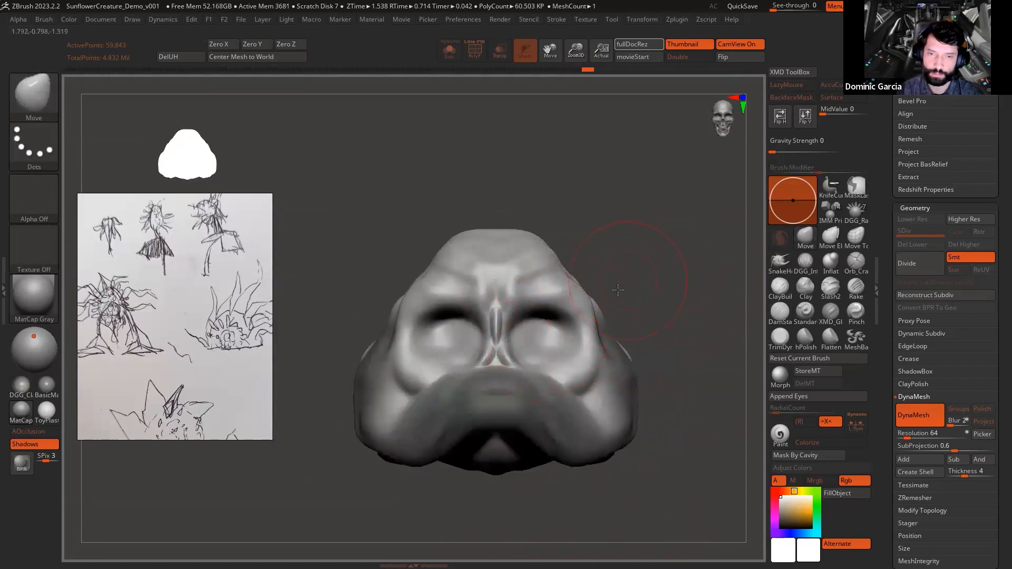
right_click_drag(618, 290, 606, 311)
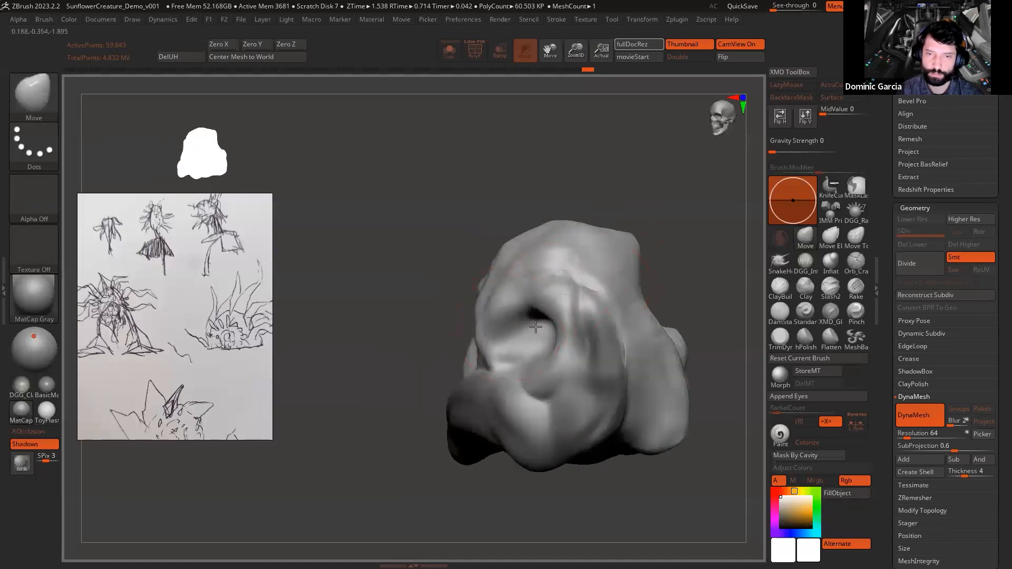
Step: Reshape the eye sockets and the surrounding brow and cheek forms with the Move brush
left_click_drag(408, 340, 506, 316)
left_click_drag(557, 291, 537, 296)
left_click_drag(610, 298, 567, 316)
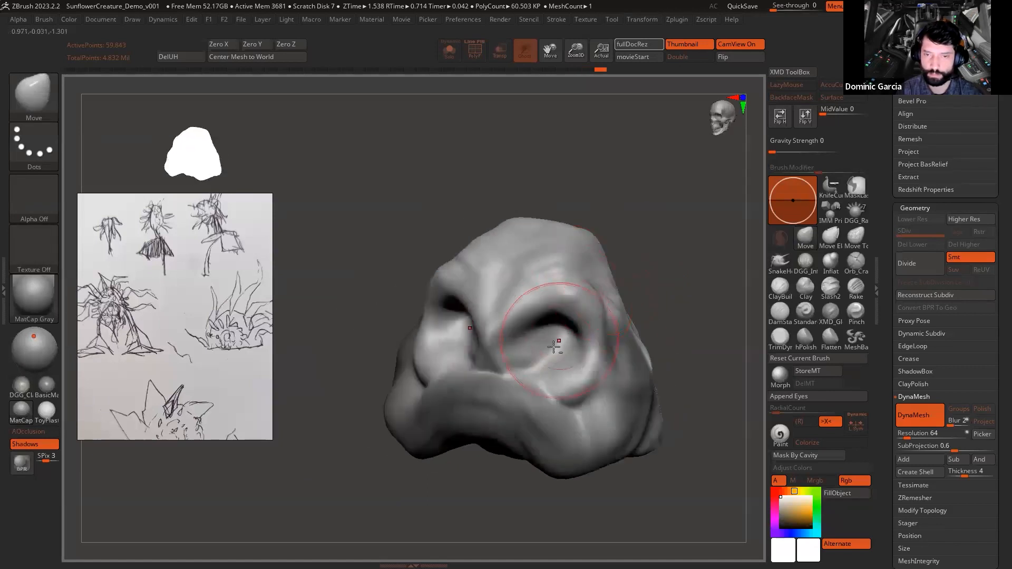
right_click_drag(561, 289, 516, 360)
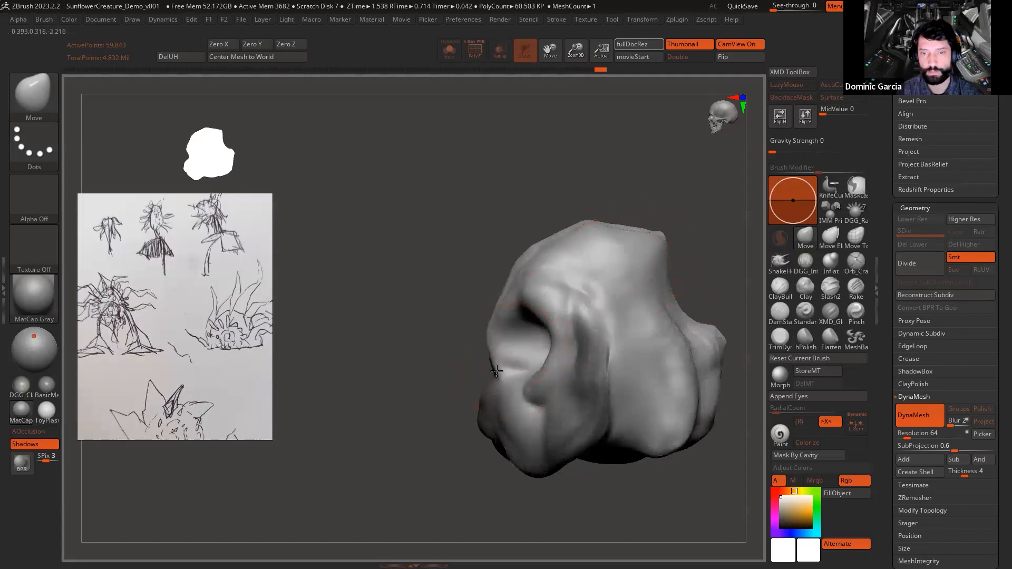
mouse_move(476, 396)
right_mouse_down()
mouse_move(664, 303)
mouse_move(648, 312)
right_mouse_up()
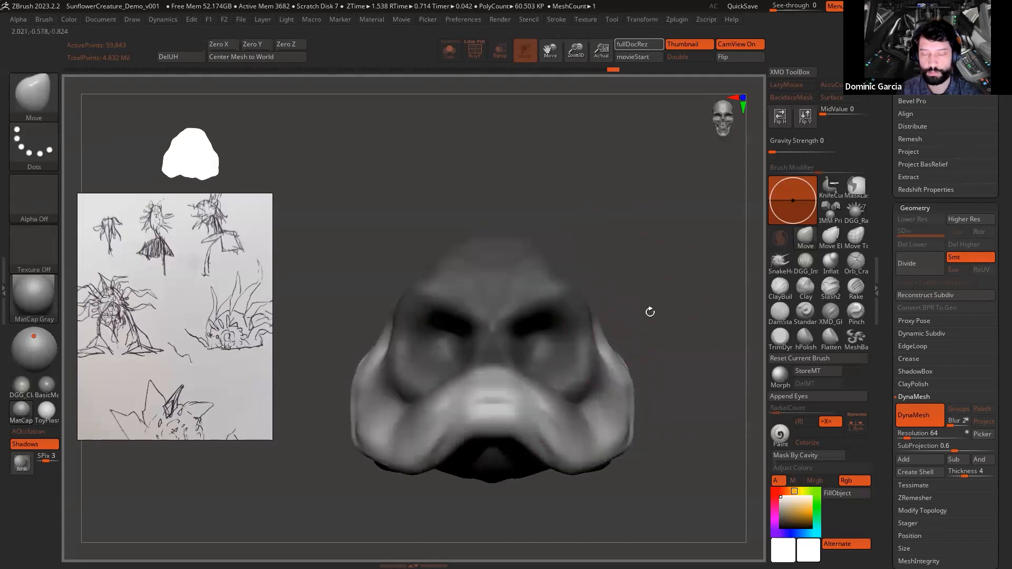
Step: Mask around the underside of the muzzle and pull a rounded chin down below the upper lip with the Move brush
key("space")
left_click_drag(623, 348, 612, 355)
mouse_move(443, 480)
right_mouse_down()
mouse_move(531, 504)
mouse_move(527, 407)
right_mouse_up()
right_click_drag(513, 487, 515, 459)
left_click_drag(613, 478, 585, 495, "ctrl")
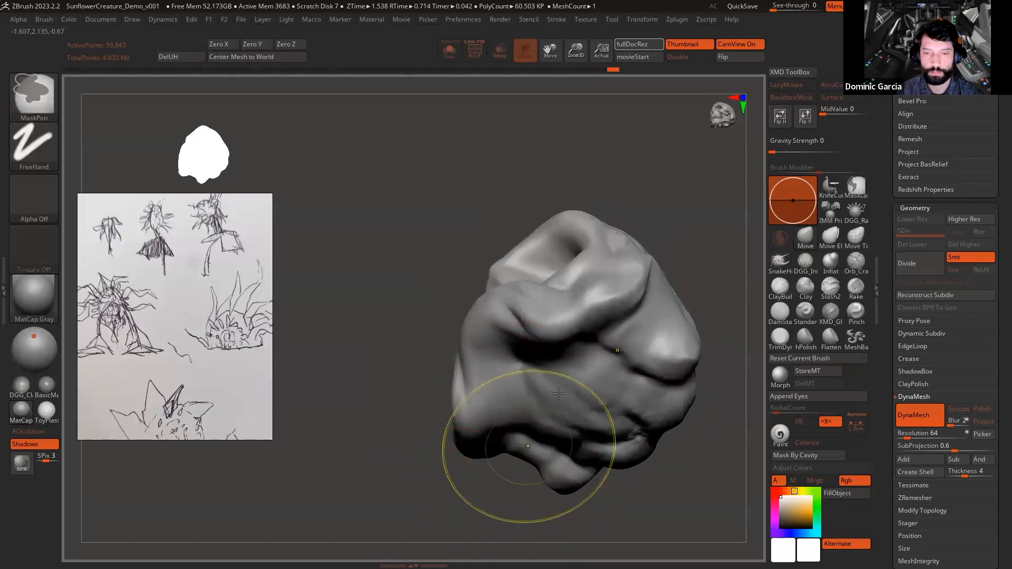
left_click_drag(565, 390, 606, 424)
right_click_drag(644, 460, 625, 422)
left_click_drag(571, 391, 598, 418)
mouse_move(598, 418)
right_mouse_down()
mouse_move(605, 471)
mouse_move(691, 456)
mouse_move(662, 299)
right_mouse_up()
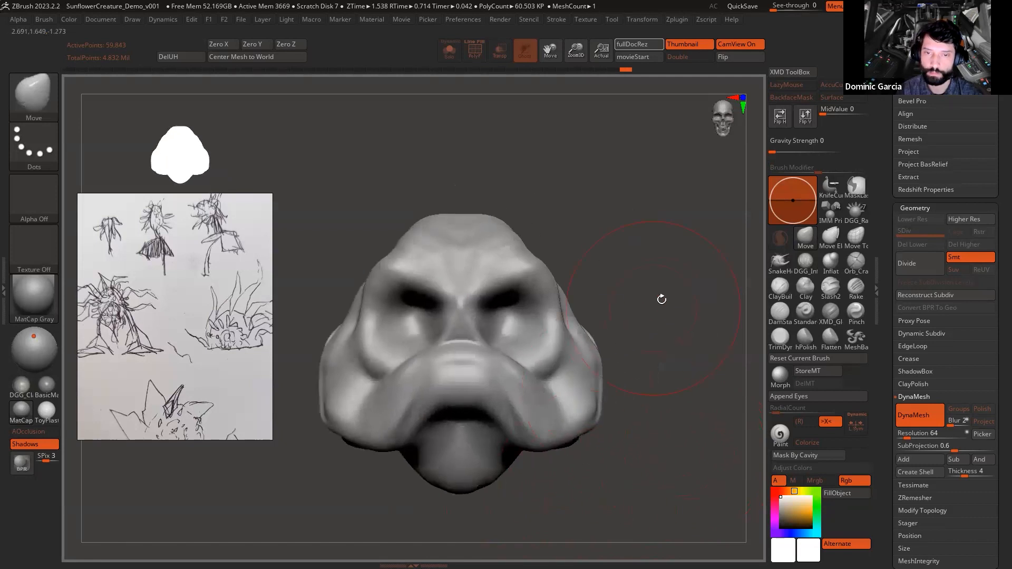
Step: Switch the material to DGG_ClayBright and smooth the side of the head behind the cheek
left_click(20, 385)
mouse_move(620, 207)
right_mouse_down()
mouse_move(673, 285)
mouse_move(666, 242)
mouse_move(704, 232)
right_mouse_up()
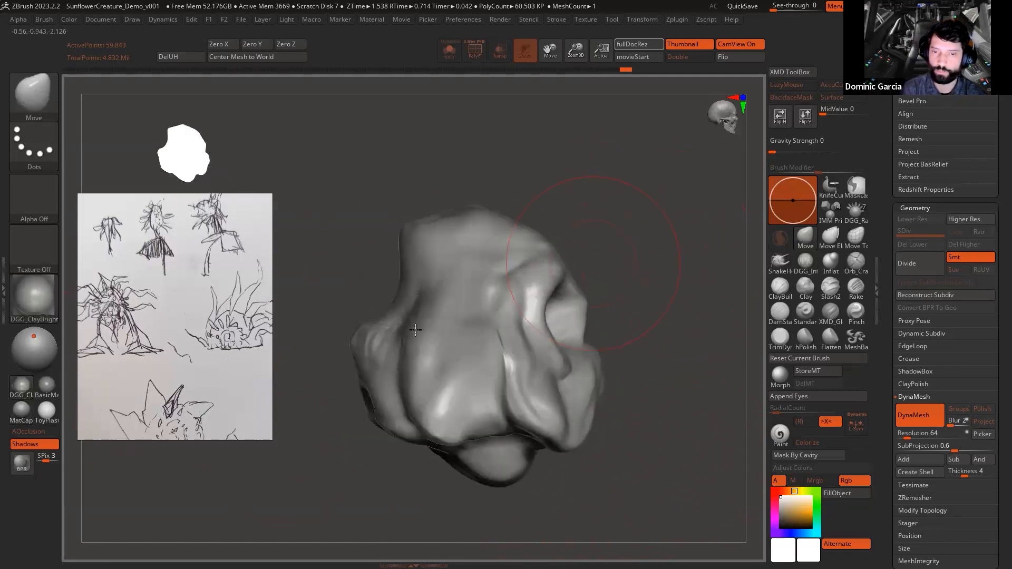
left_click_drag(373, 341, 397, 334, "shift")
Step: Pull the crown of the head upward with the Move brush and reduce the brush size
mouse_move(658, 319)
right_mouse_down()
mouse_move(583, 301)
mouse_move(662, 274)
mouse_move(566, 262)
mouse_move(493, 287)
mouse_move(551, 259)
mouse_move(604, 290)
mouse_move(606, 310)
right_mouse_up()
left_click_drag(466, 209, 479, 163)
mouse_move(585, 248)
right_mouse_down("shift")
mouse_move(626, 276)
mouse_move(711, 305)
mouse_move(685, 289)
right_mouse_up("shift")
key("s")
left_click_drag(641, 288, 634, 287)
mouse_move(679, 276)
right_mouse_down()
mouse_move(637, 280)
mouse_move(715, 283)
mouse_move(606, 295)
mouse_move(545, 345)
mouse_move(671, 295)
mouse_move(712, 266)
right_mouse_up()
Step: Show all three head variations side by side for comparison, collapse the spread and isolate PM3D_Sphere3 again
left_click_drag(887, 169, 864, 296)
right_click_drag(600, 369, 673, 333, "alt")
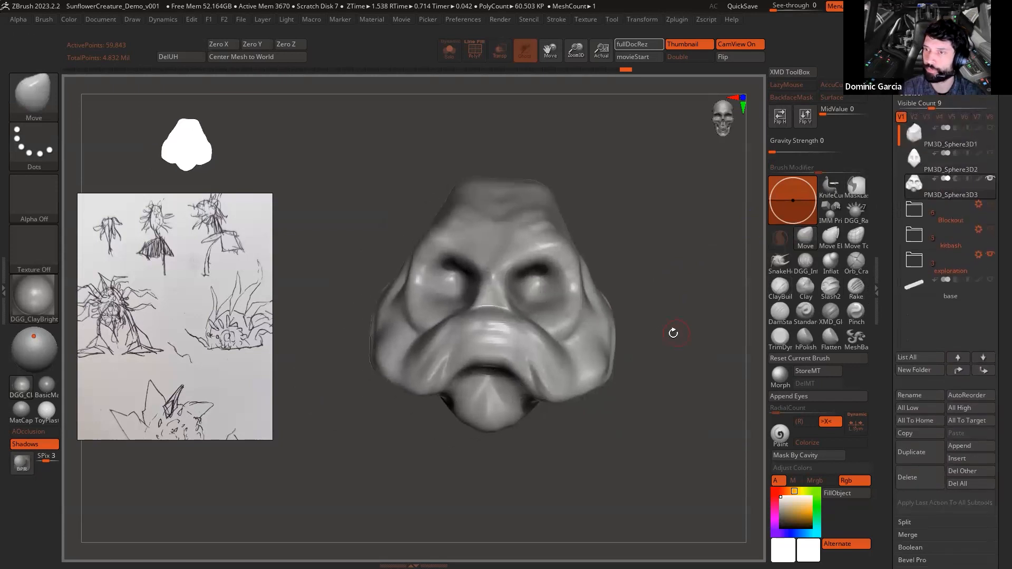
left_click(913, 162)
left_click(912, 136)
mouse_move(696, 309)
right_mouse_down("ctrl")
mouse_move(669, 282)
mouse_move(696, 348)
mouse_move(659, 358)
mouse_move(675, 456)
mouse_move(547, 464)
mouse_move(586, 451)
right_mouse_up("ctrl")
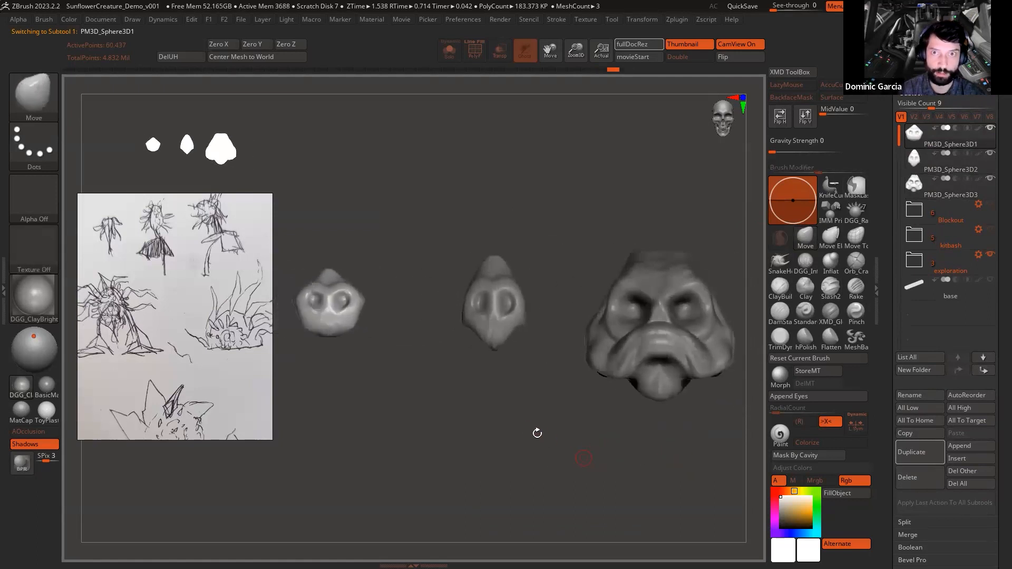
right_click_drag(546, 423, 553, 430)
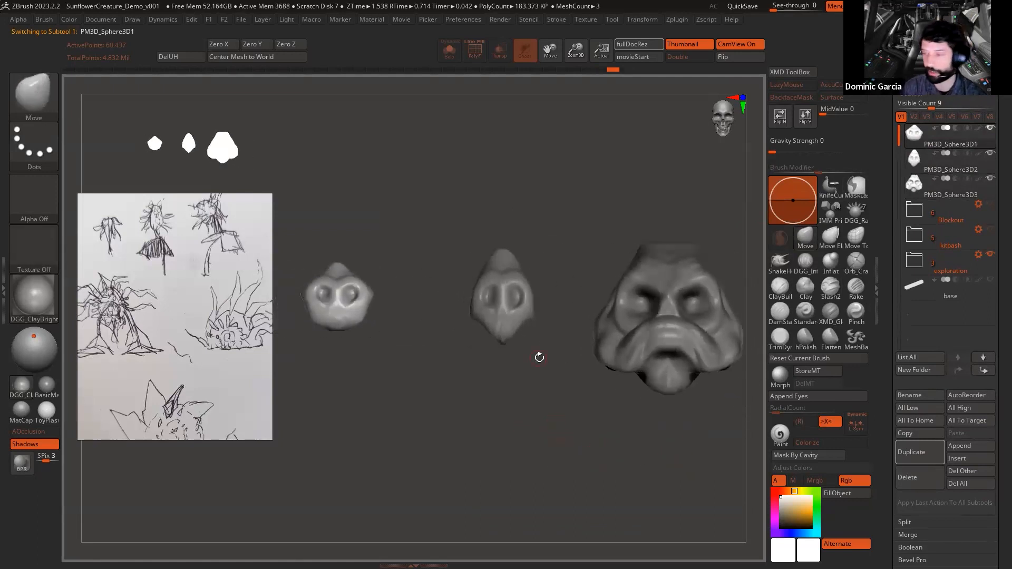
right_click_drag(569, 445, 604, 456)
right_click_drag(613, 452, 524, 459, "alt")
key("shift+x")
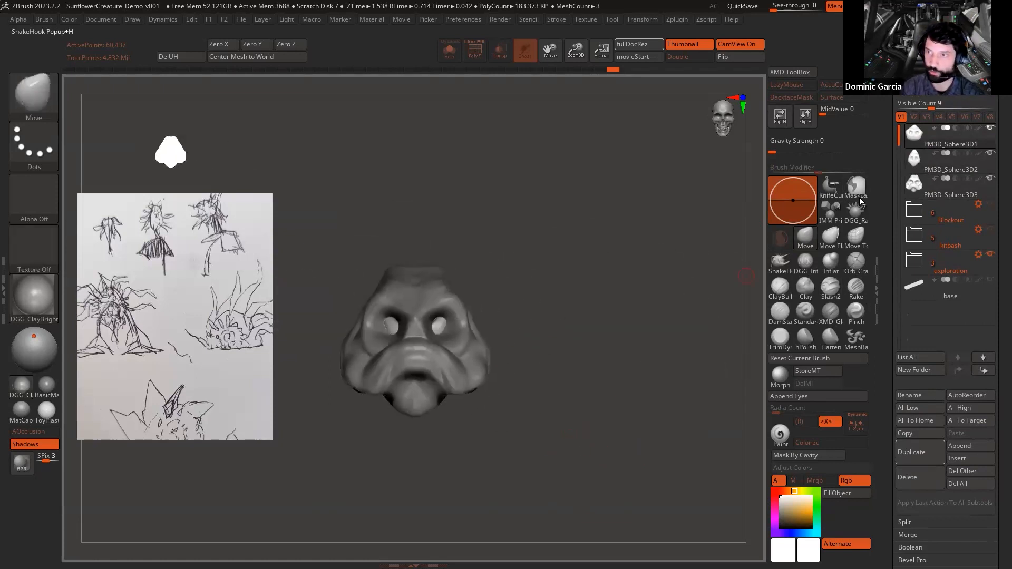
left_click(990, 128)
left_click(952, 188)
Step: Switch to the DamStandard brush and MatCap Gray material, and carve a crease along the edge of the upper lip
right_click_drag(653, 325, 680, 352, "ctrl")
mouse_move(680, 352)
right_mouse_down()
mouse_move(648, 381)
mouse_move(622, 340)
right_mouse_up()
right_click_drag(622, 340, 635, 355, "ctrl")
right_click_drag(662, 285, 639, 293)
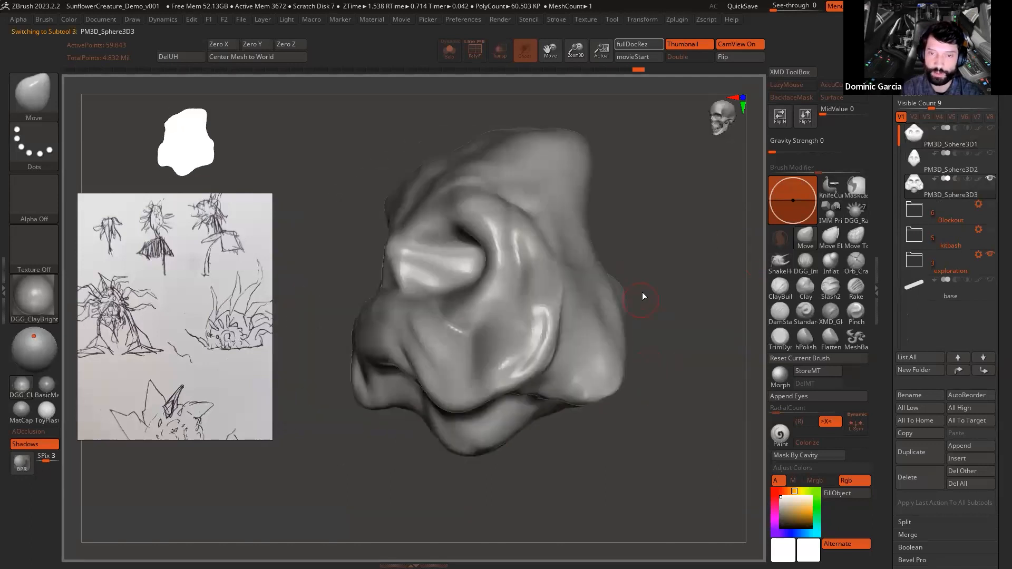
key("b")
key("d")
key("s")
right_click_drag(323, 298, 338, 306)
left_click(21, 410)
right_click_drag(417, 464, 437, 327)
mouse_move(450, 339)
left_mouse_down()
mouse_move(486, 390)
mouse_move(511, 395)
mouse_move(548, 377)
left_mouse_up()
Step: Extend the lip crease around the muzzle corners and sharpen the neighbouring cheek folds with the DamStandard brush
right_click_drag(570, 348, 609, 300)
left_click_drag(455, 343, 395, 332)
mouse_move(616, 270)
left_mouse_down("alt")
mouse_move(628, 298)
mouse_move(553, 311)
left_mouse_up("alt")
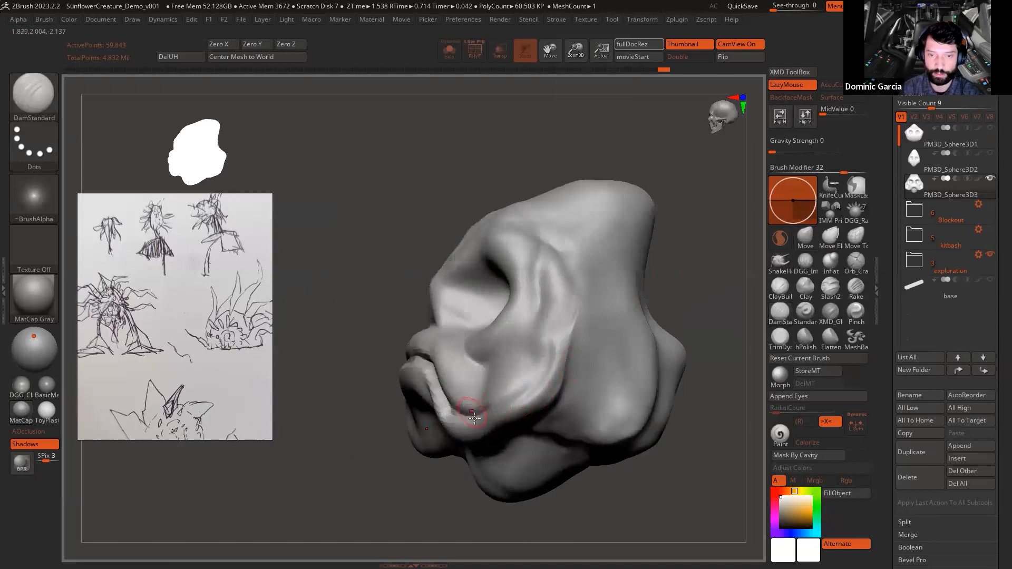
left_click_drag(405, 495, 466, 490)
mouse_move(479, 340)
left_mouse_down()
mouse_move(467, 360)
mouse_move(426, 349)
left_mouse_up()
mouse_move(651, 322)
left_mouse_down()
mouse_move(640, 303)
mouse_move(684, 310)
mouse_move(646, 317)
mouse_move(680, 349)
left_mouse_up()
Step: Activate the IMM Primitives brush for inserting eye geometry into the head
left_click(831, 212)
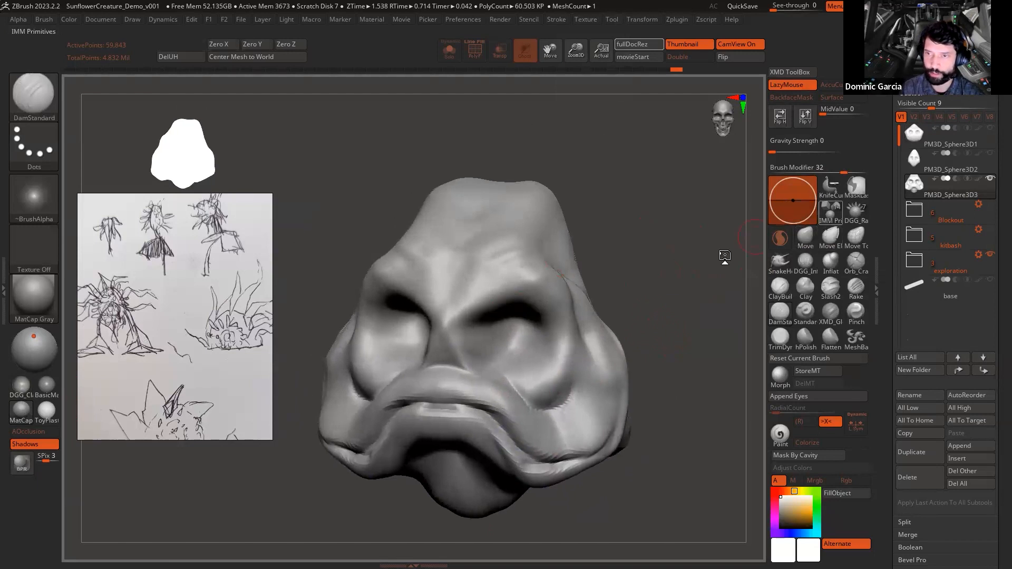
key("b")
key("i")
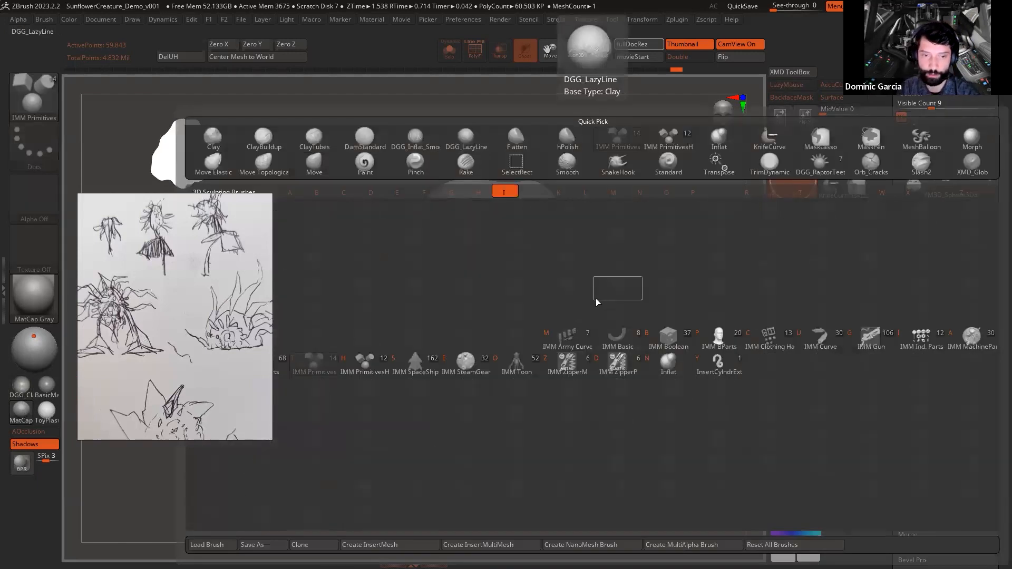
left_click(325, 371)
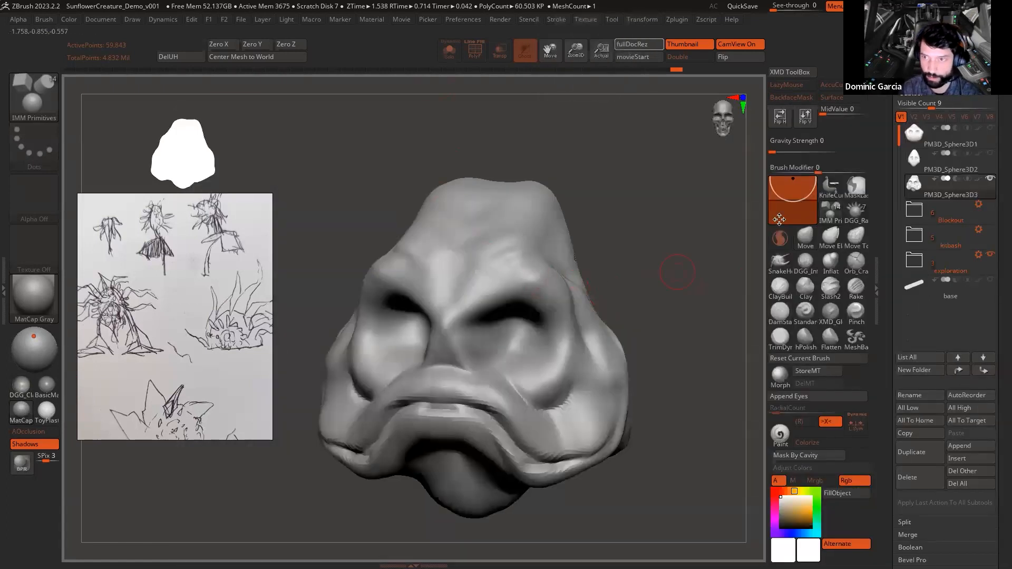
left_click_drag(701, 275, 653, 269)
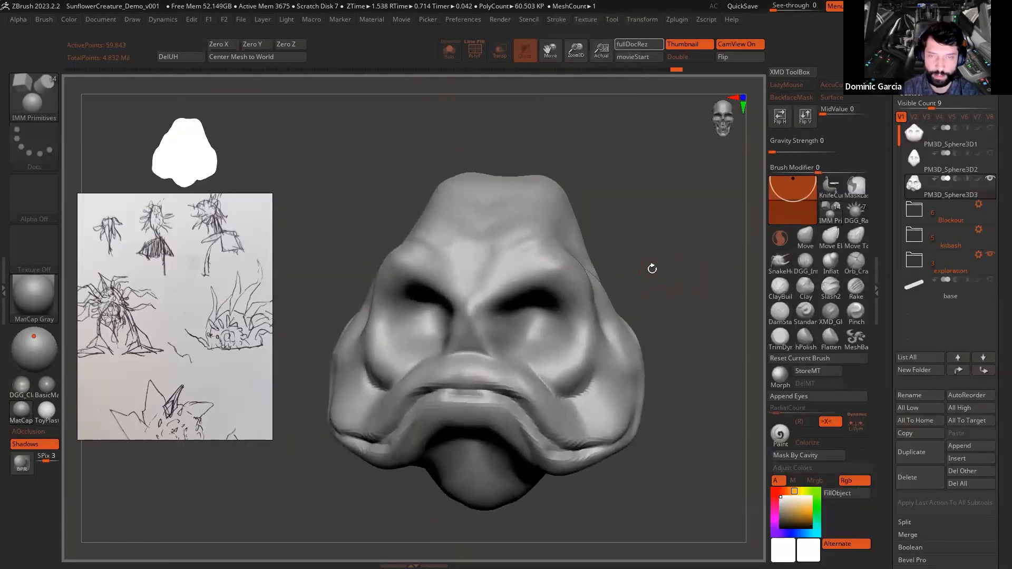
key("m")
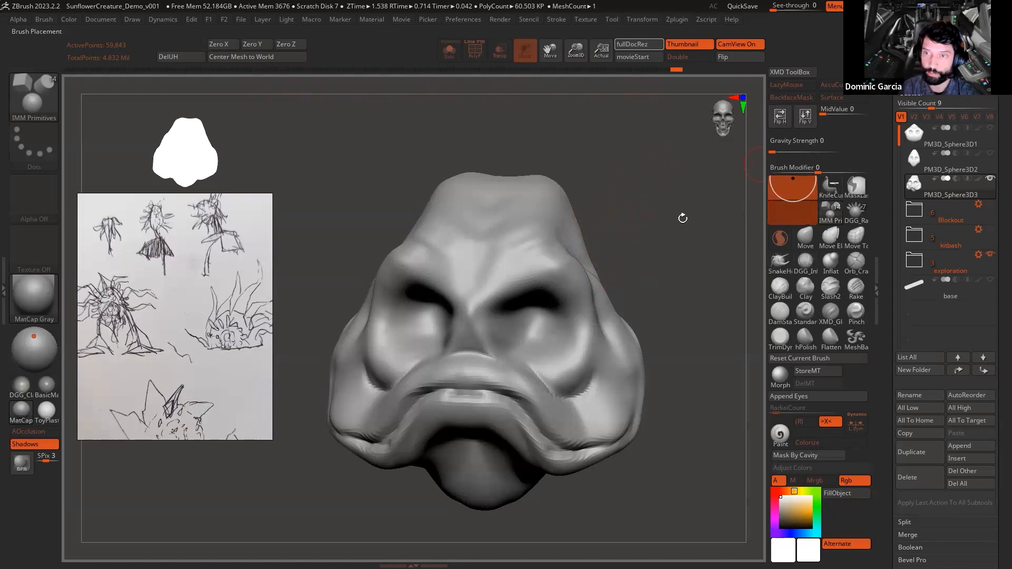
left_click_drag(658, 248, 614, 265)
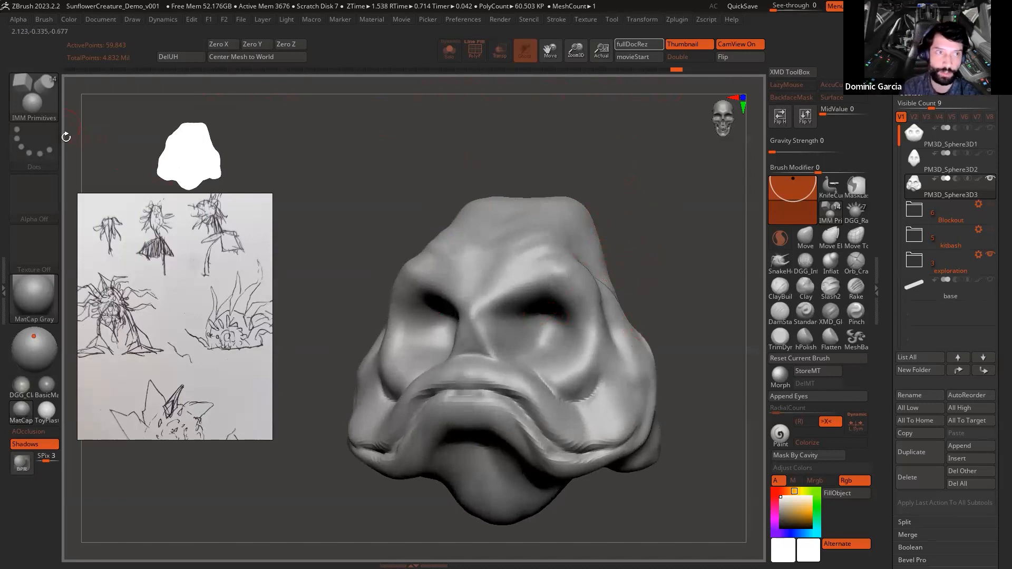
mouse_move(55, 65)
left_mouse_down()
mouse_move(74, 82)
mouse_move(51, 64)
left_mouse_up()
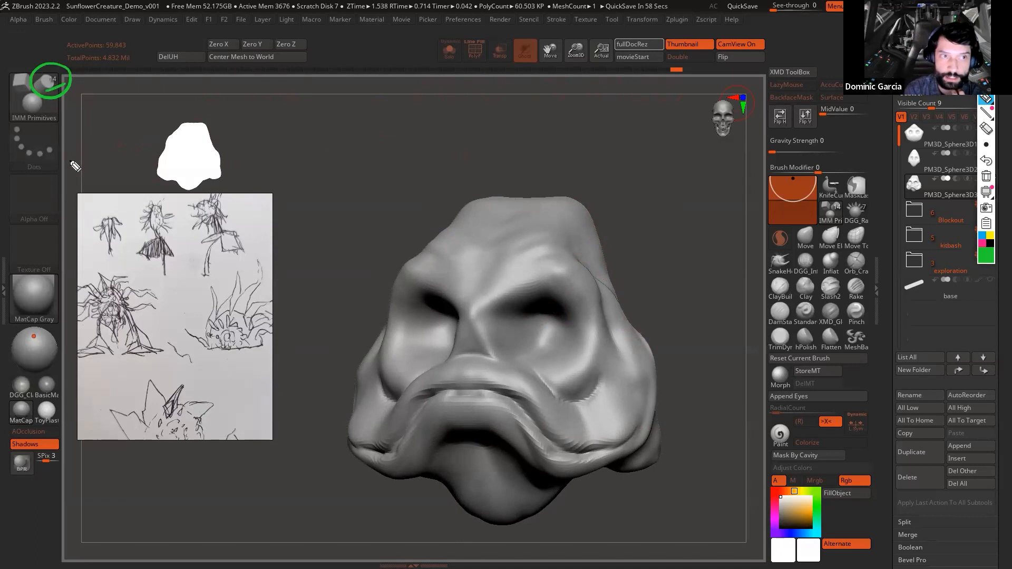
key("ctrl+shift+1")
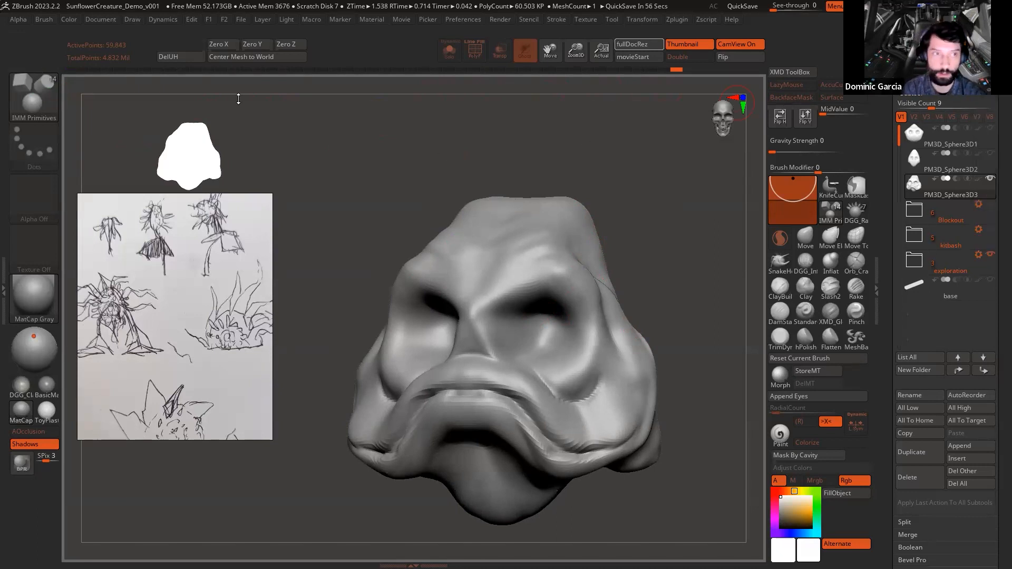
mouse_move(540, 130)
left_mouse_down()
mouse_move(675, 208)
mouse_move(602, 226)
left_mouse_up()
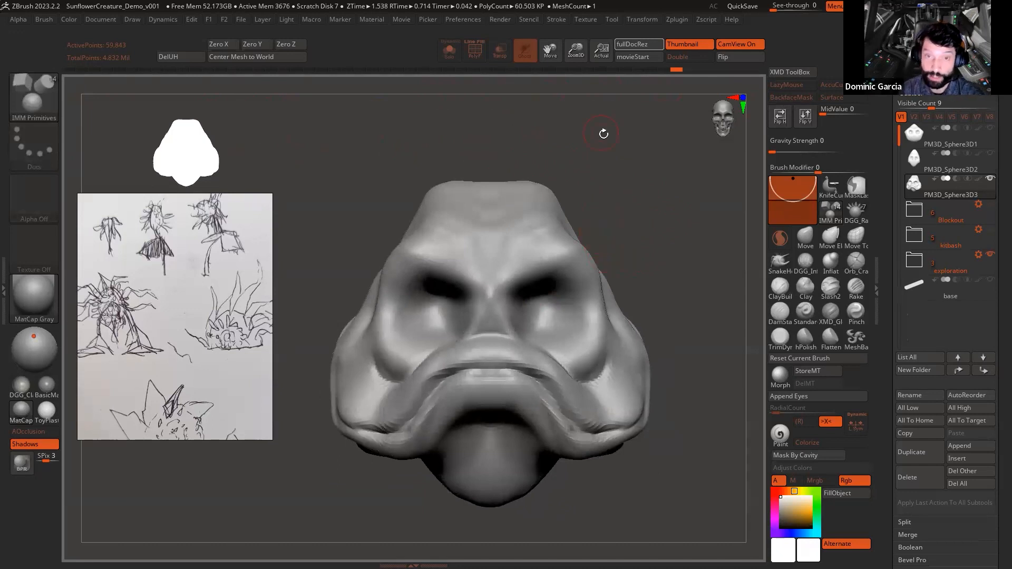
Step: Choose Insert Sphere as the mesh for the IMM Primitives brush
key("m")
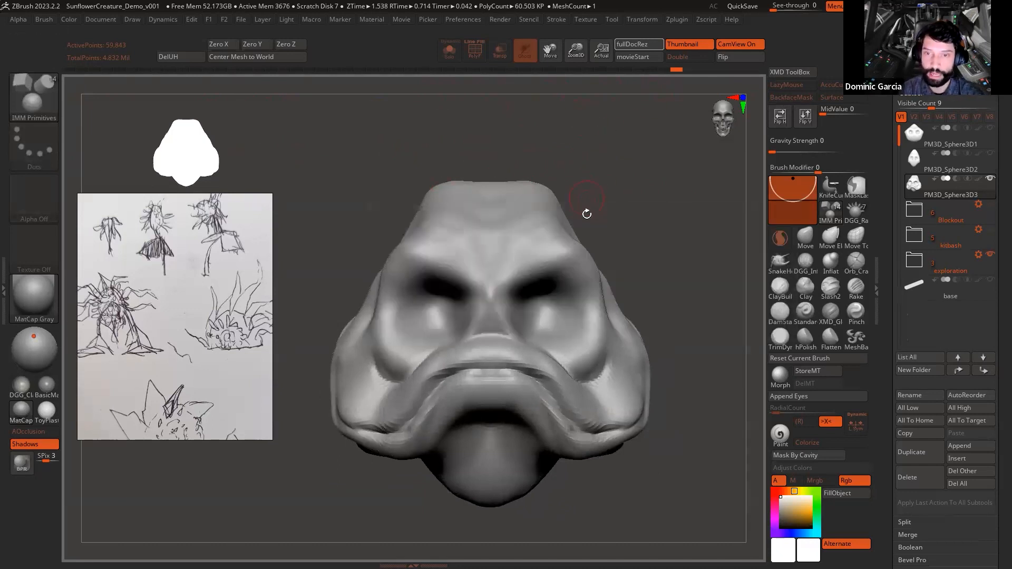
key("m")
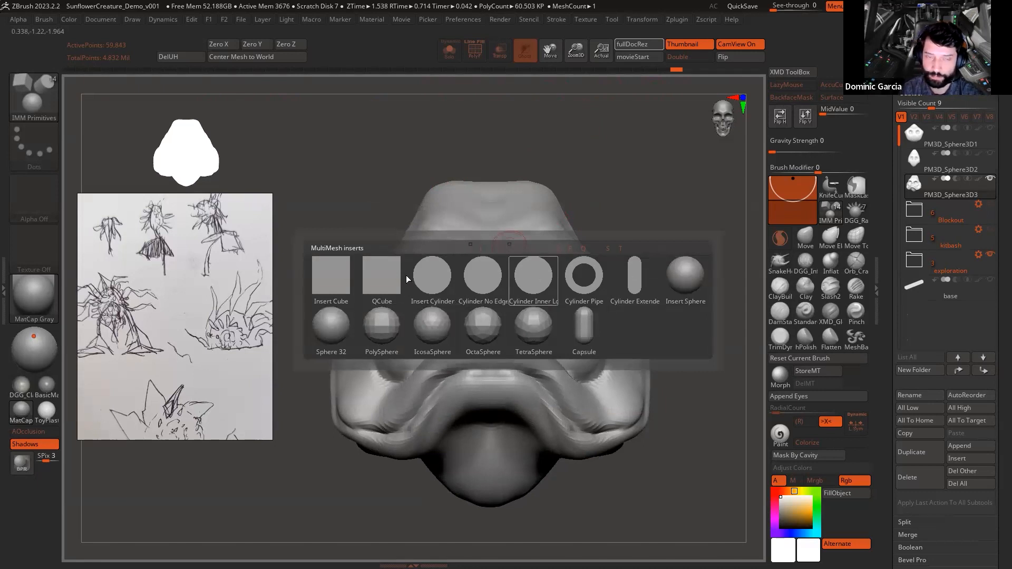
left_click(685, 279)
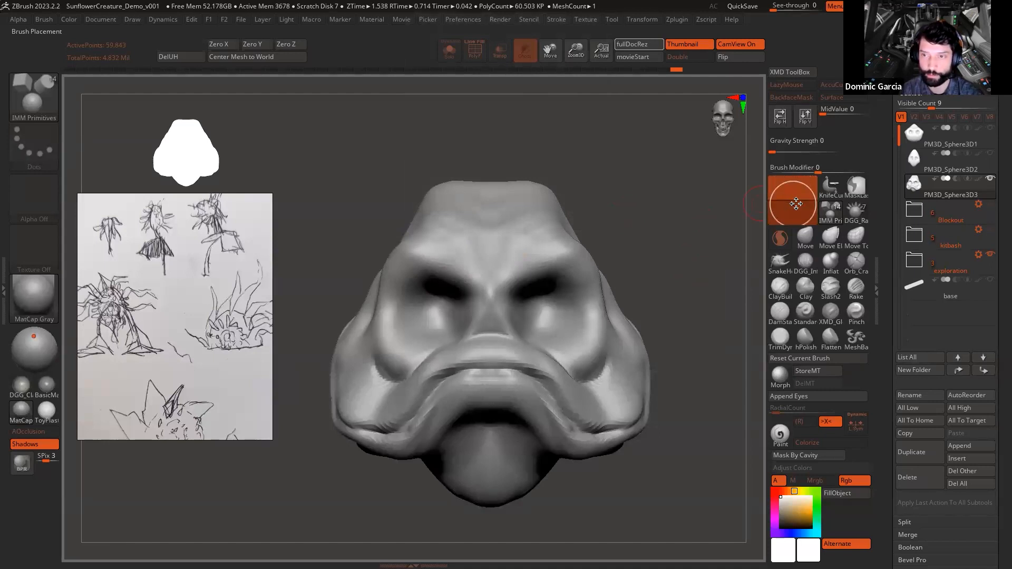
left_click_drag(404, 207, 384, 205)
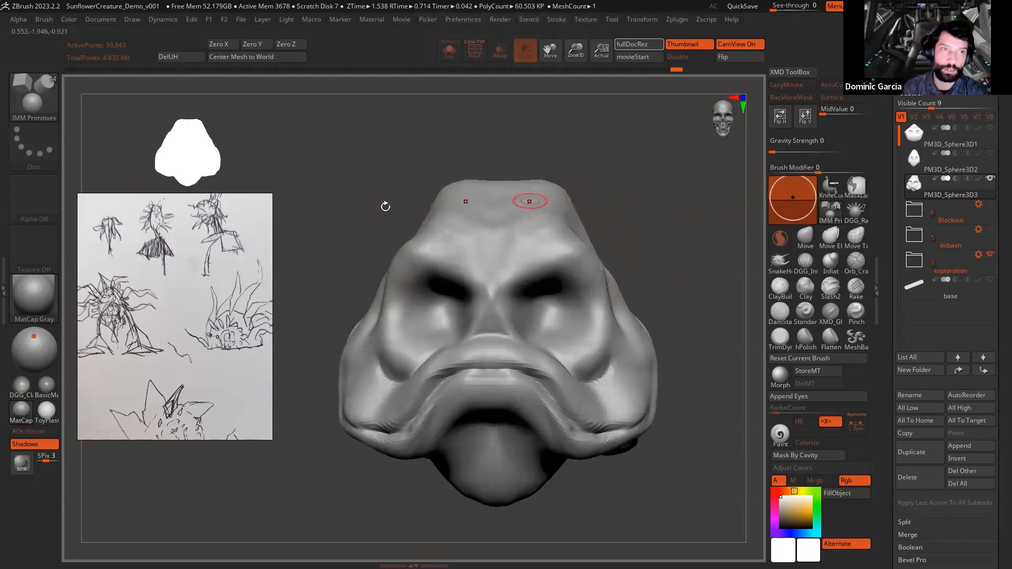
Step: Disable always-on-top for the reference sketches and set the IMM Primitives brush's Imbed depth to 0
left_click(217, 262)
key("ctrl+shift+a")
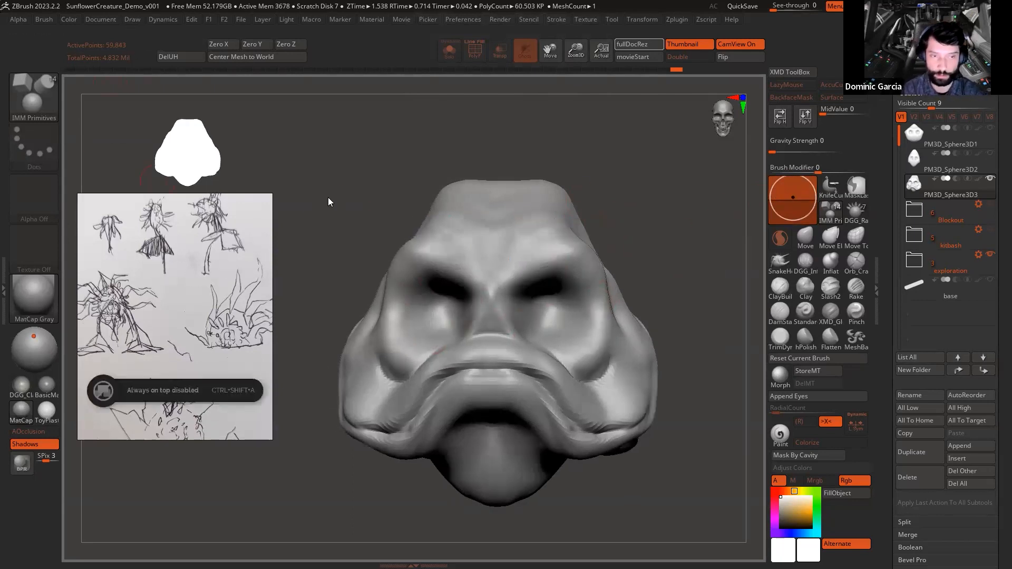
left_click(326, 202)
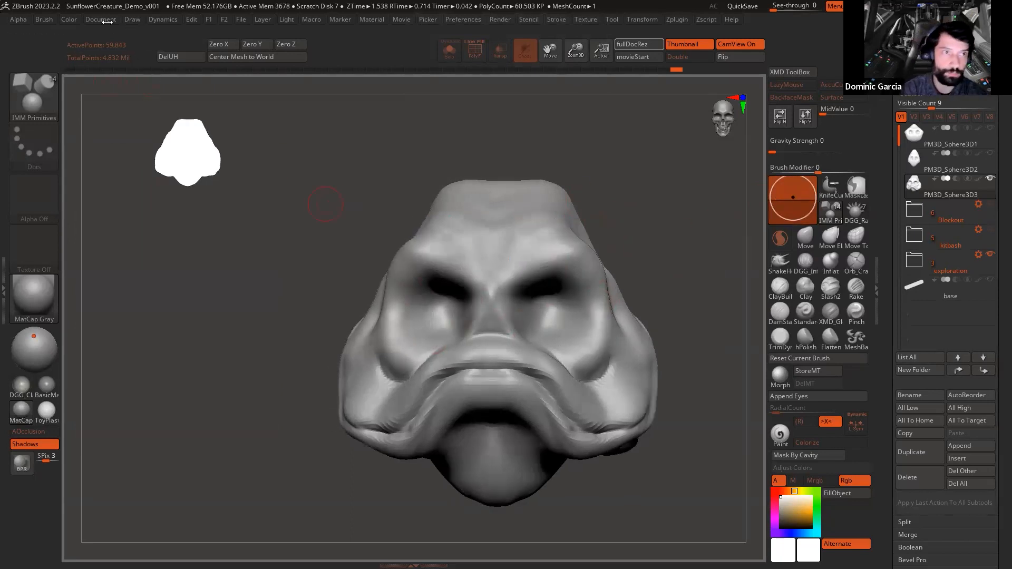
left_click(46, 18)
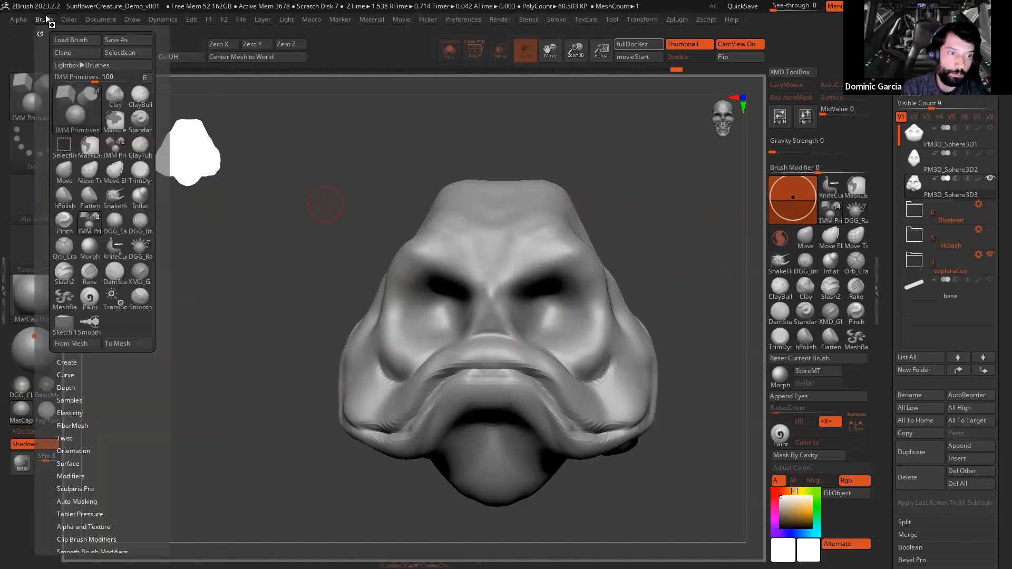
left_click(65, 387)
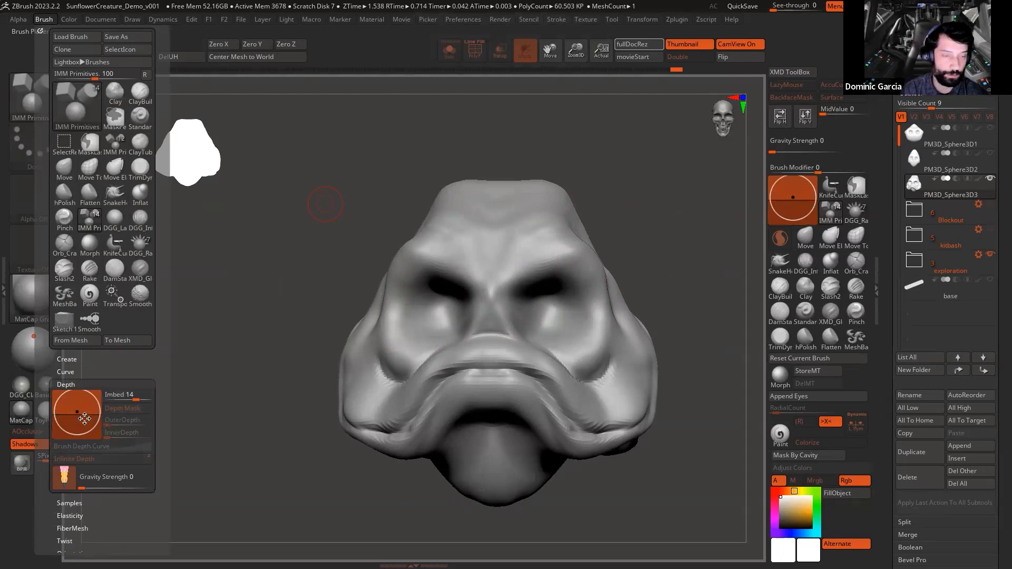
mouse_move(86, 418)
left_mouse_down()
mouse_move(88, 407)
mouse_move(90, 425)
mouse_move(91, 411)
mouse_move(132, 399)
left_mouse_up()
left_click(128, 395)
type("0")
Step: Insert a mirrored pair of spheres into the eye sockets as eyeballs
mouse_move(604, 210)
left_mouse_down()
mouse_move(614, 208)
mouse_move(510, 324)
mouse_move(510, 368)
left_mouse_up()
left_click_drag(635, 294, 651, 275)
key("shift+f")
key("shift+f")
Step: Seat the eyeball spheres in their sockets with the transform gizmo, checking the fit from several angles
key("w")
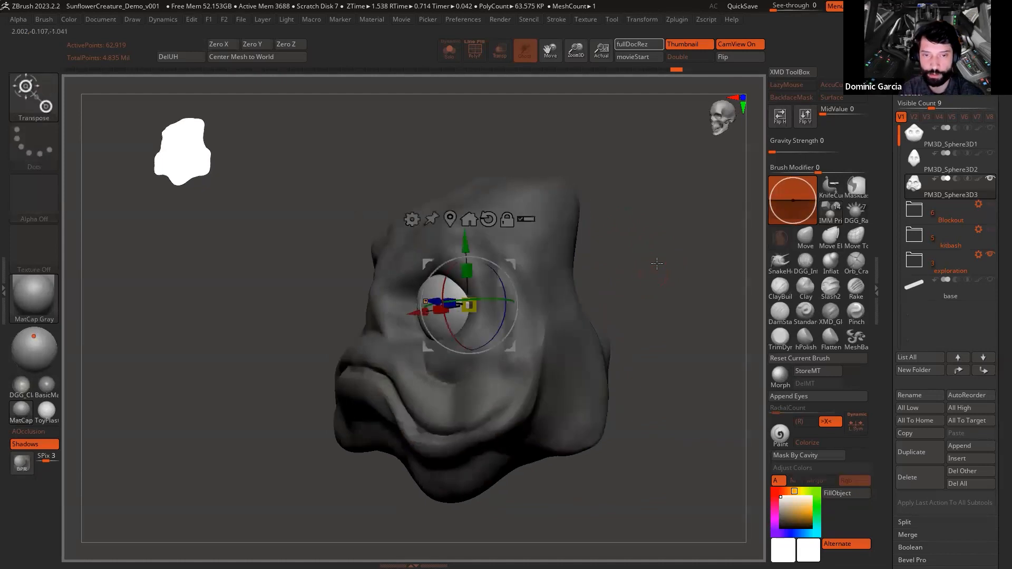
mouse_move(571, 276)
left_mouse_down()
mouse_move(678, 287)
mouse_move(539, 286)
left_mouse_up()
left_click_drag(693, 243, 659, 274)
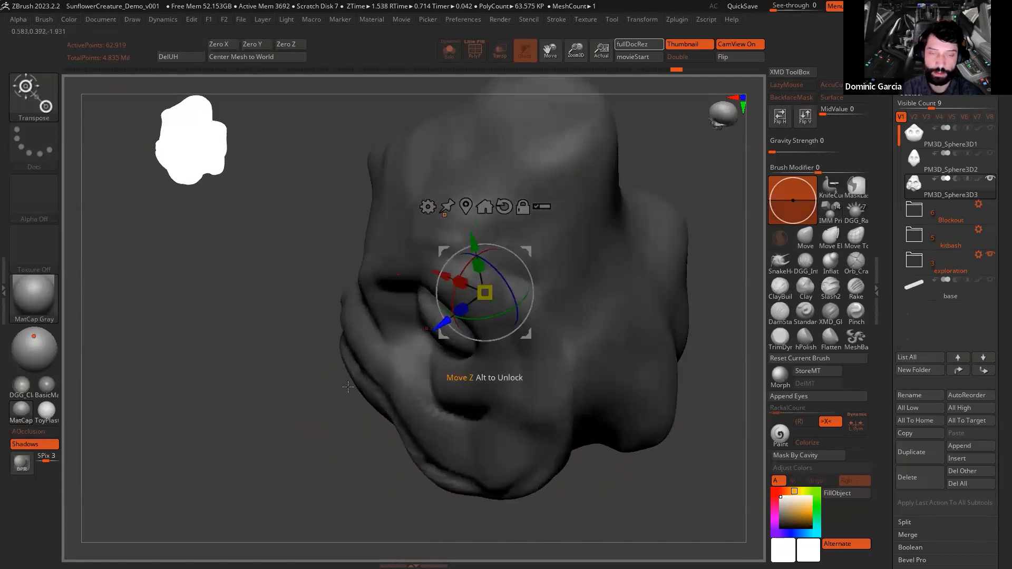
left_click_drag(348, 387, 358, 173)
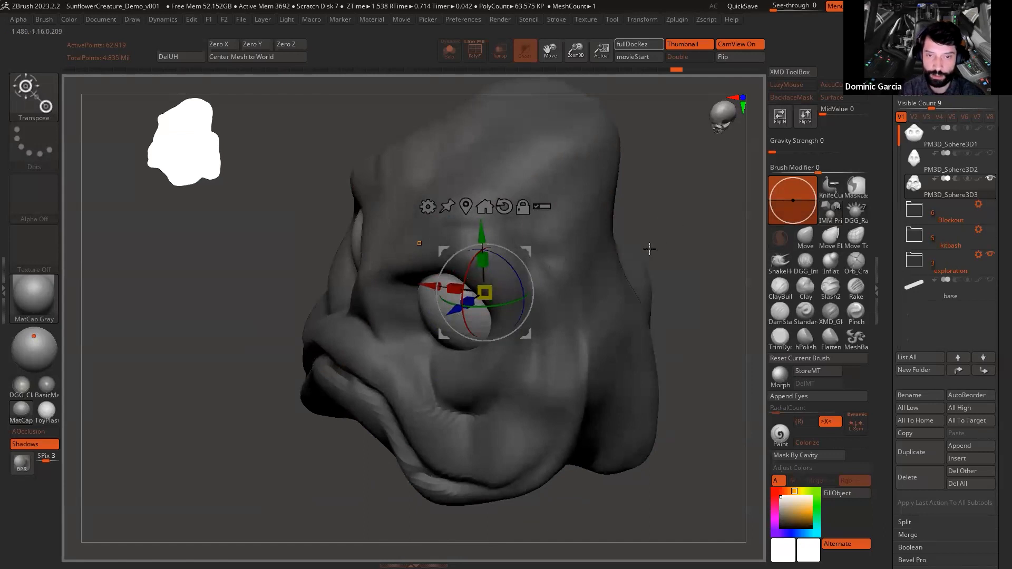
left_click_drag(259, 427, 301, 413)
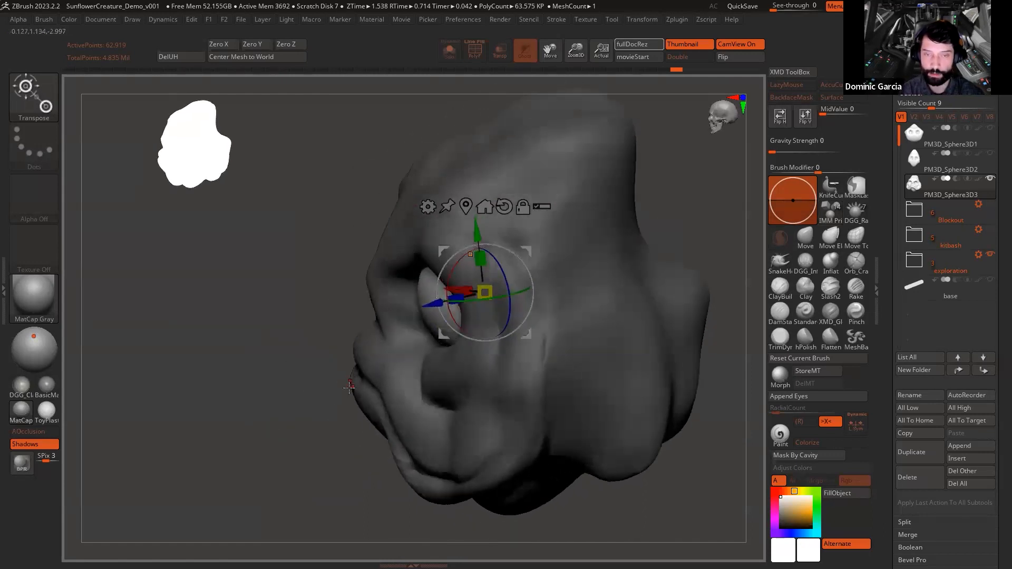
left_click_drag(307, 378, 414, 364)
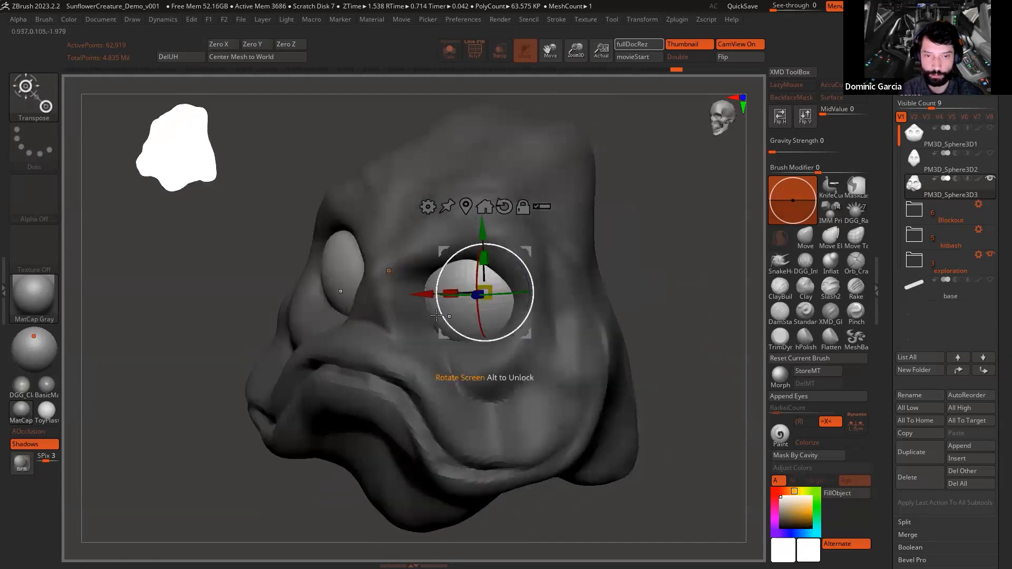
Step: Isolate the two eyeball spheres by hiding the rest of the head
left_click_drag(691, 247, 686, 291)
left_click(464, 326, "ctrl+shift")
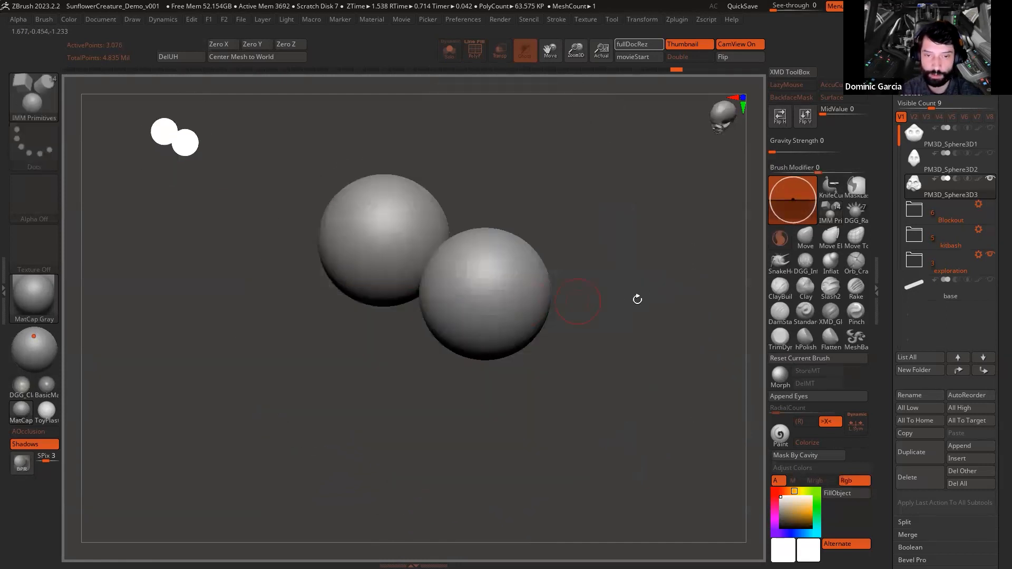
Step: Unhide the rest of the head and nudge the paired eyeballs within their sockets, undoing the first adjustment
left_click_drag(604, 366, 428, 326)
left_click(622, 279, "ctrl+shift")
left_click_drag(683, 348, 663, 226)
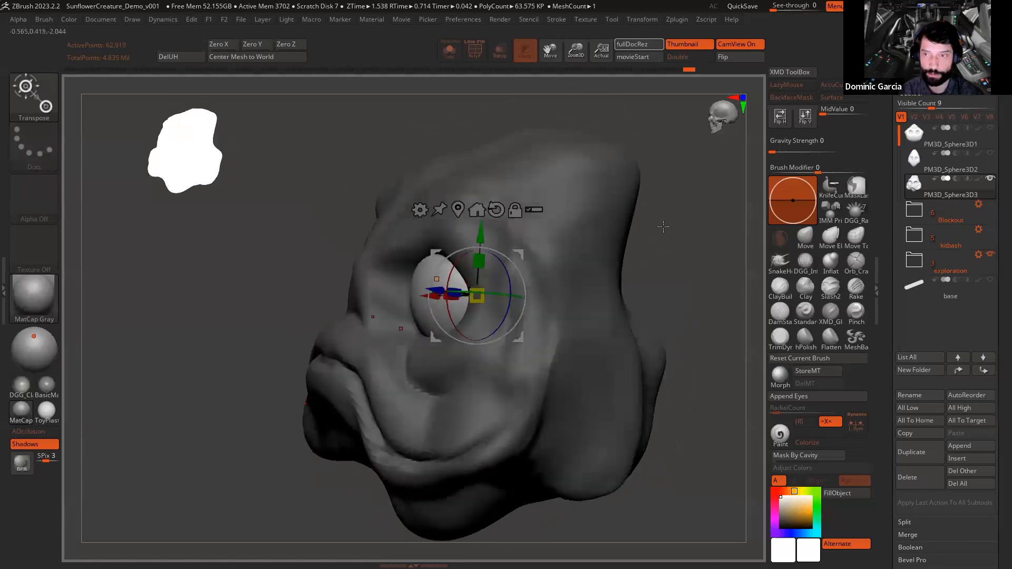
left_click_drag(746, 216, 723, 240, "shift")
left_click_drag(548, 257, 529, 258)
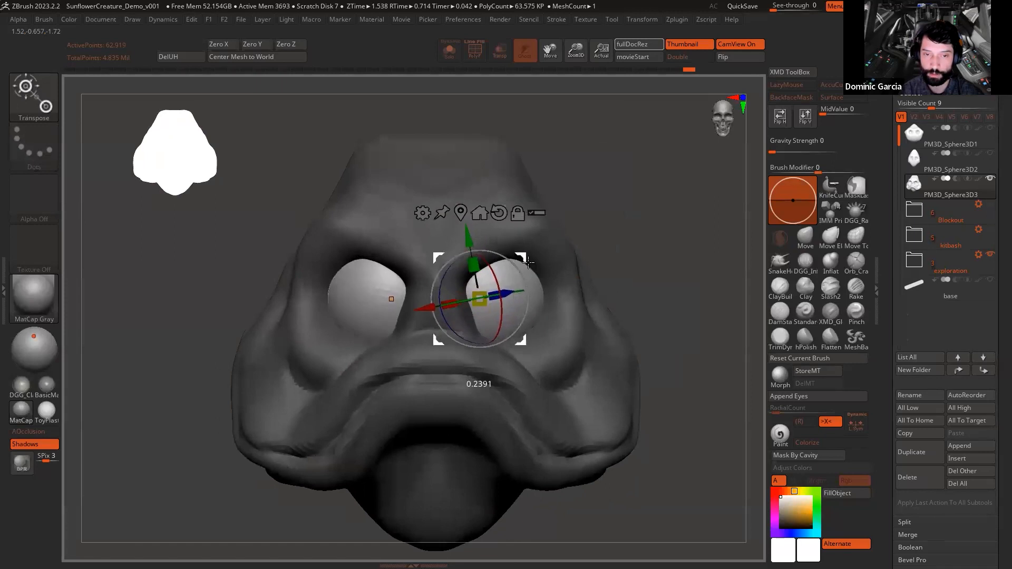
key("ctrl+z")
left_click_drag(631, 244, 623, 303)
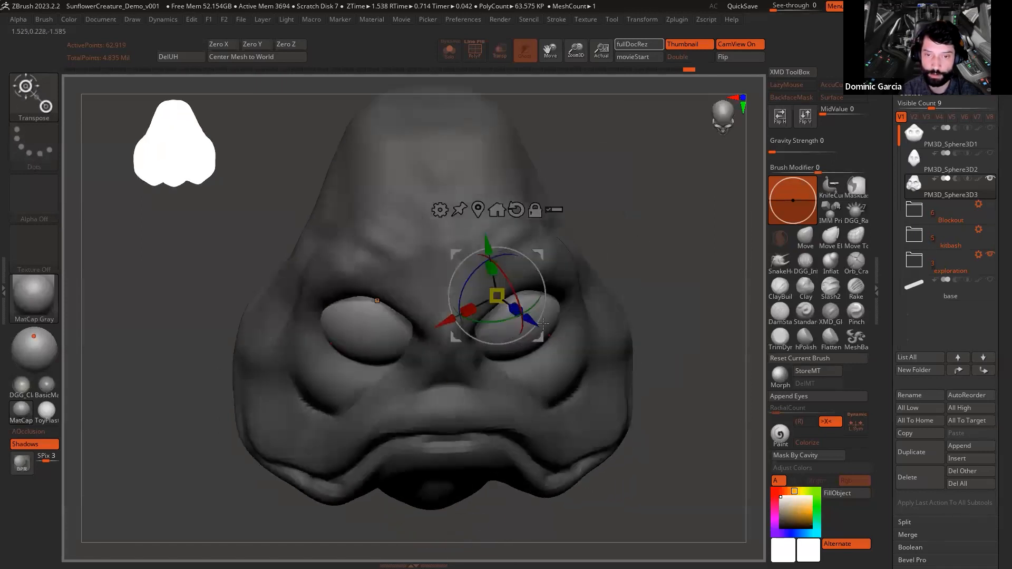
left_click_drag(533, 323, 527, 318)
Step: Fine-tune the eyeballs' size, depth and height in the sockets with the transform gizmo, judging from front and side
left_click_drag(627, 265, 626, 210)
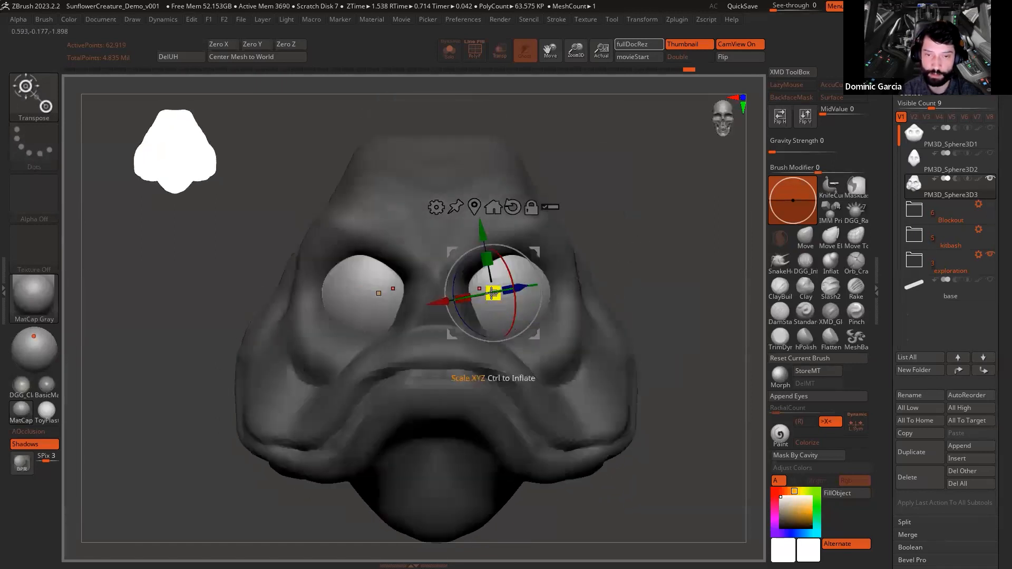
left_click_drag(484, 309, 498, 284)
left_click_drag(482, 231, 482, 231)
left_click_drag(615, 231, 549, 236)
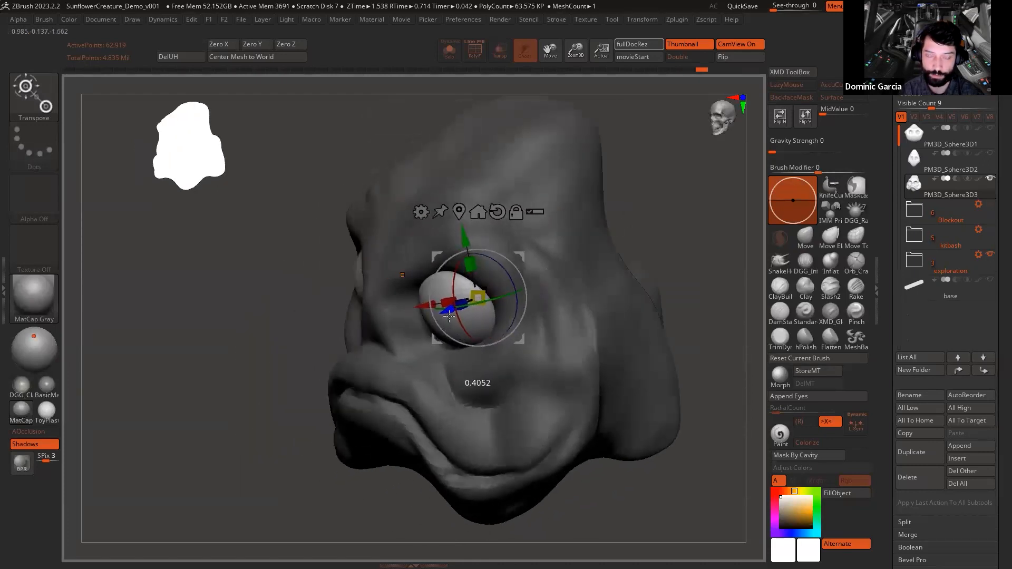
left_click_drag(449, 316, 453, 315)
left_click_drag(267, 398, 346, 391)
left_click_drag(627, 233, 651, 243)
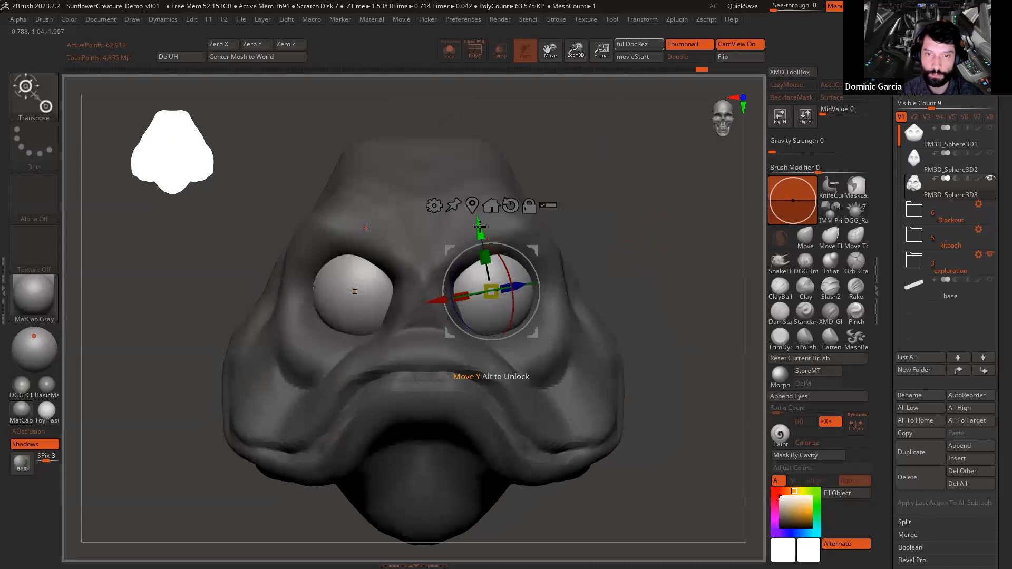
left_click_drag(479, 226, 481, 233)
Step: Leave the gizmo and inspect the separate polygroups of the head and eyeballs with the polyframe display
key("q")
left_click_drag(639, 255, 637, 241, "alt")
key("shift+f")
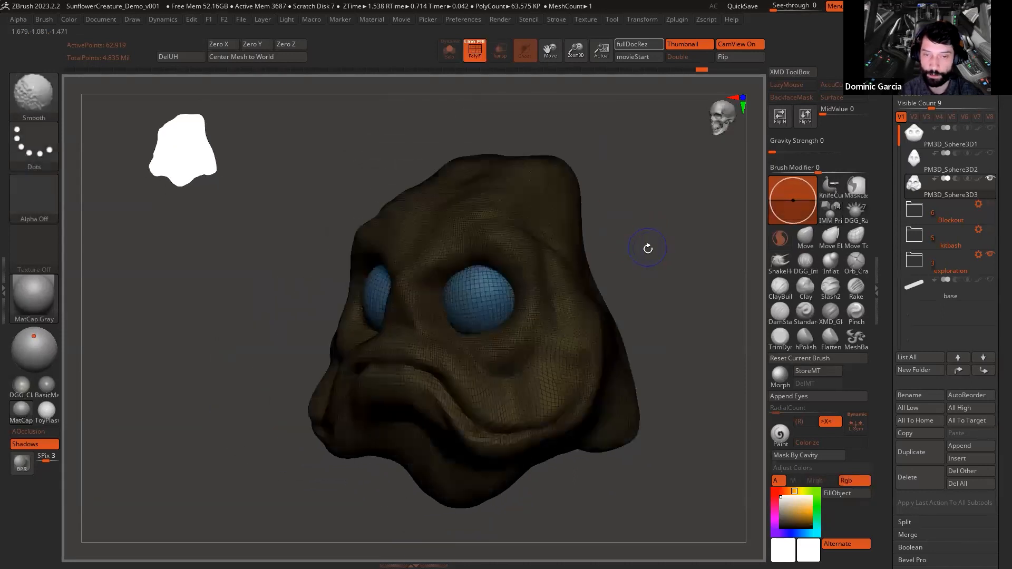
left_click_drag(648, 244, 580, 307)
left_click_drag(647, 257, 684, 234, "alt")
key("shift+f")
Step: Expand the Split options for the combined head and eyeball subtool
key("F2")
key("F2")
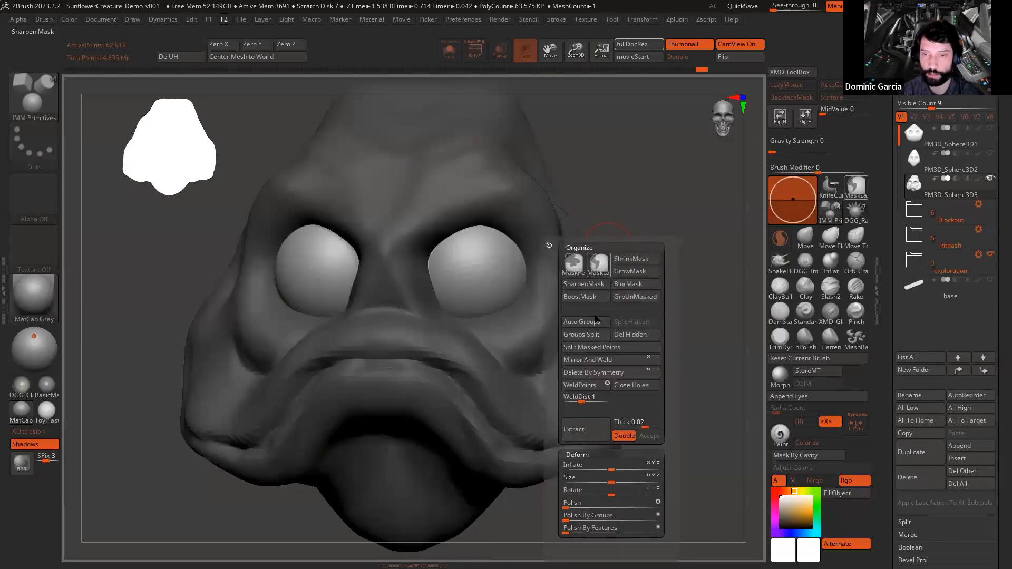
left_click(905, 522, "shift")
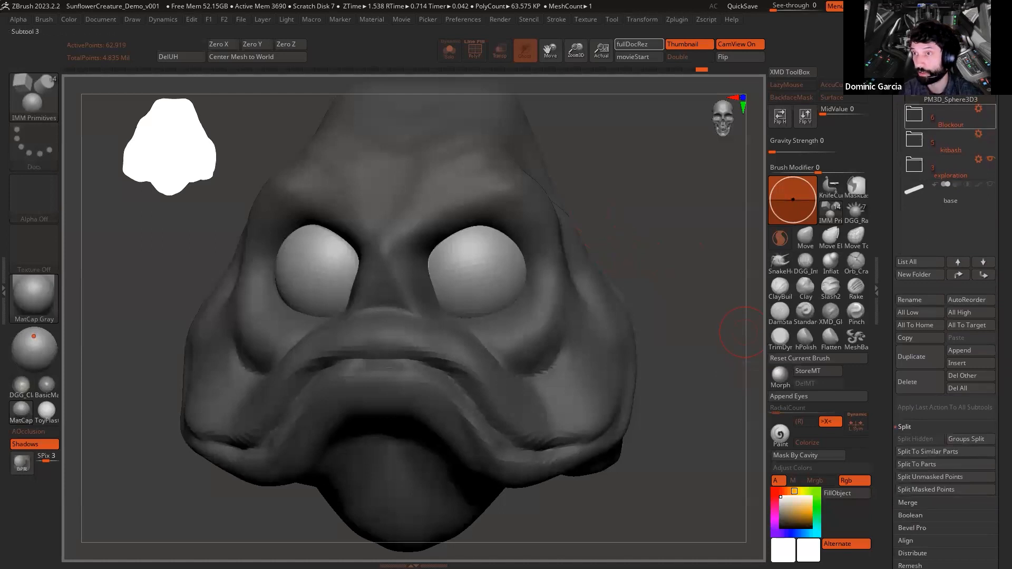
key("ctrl+shift+1")
mouse_move(992, 416)
left_mouse_down()
mouse_move(994, 444)
mouse_move(990, 427)
left_mouse_up()
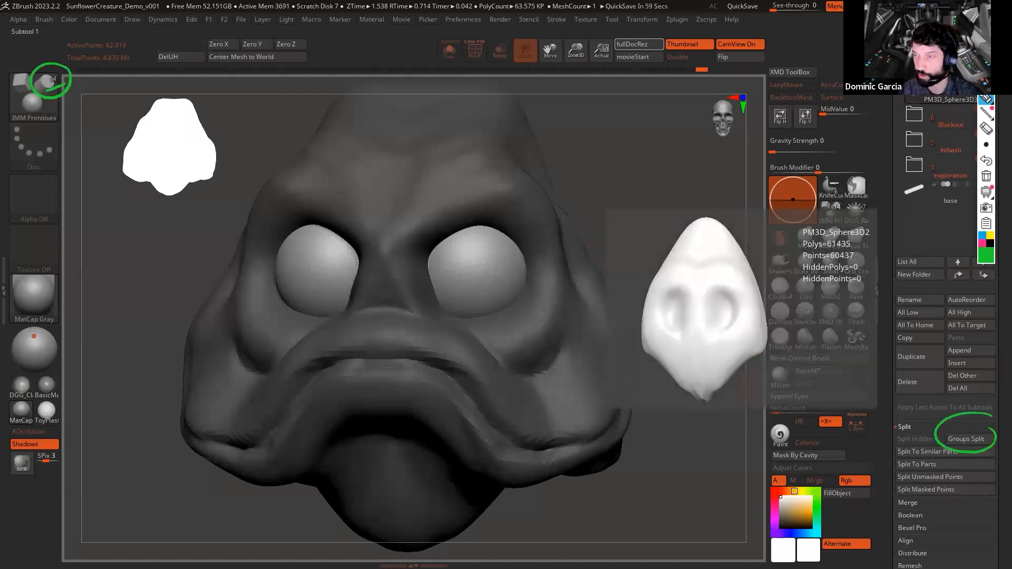
key("ctrl+shift+1")
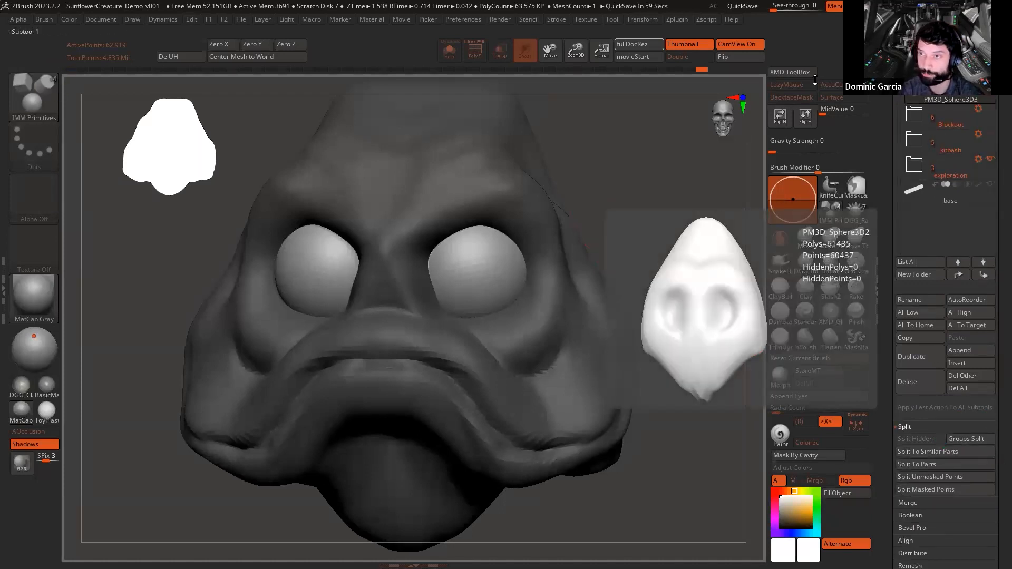
left_click_drag(669, 267, 680, 283)
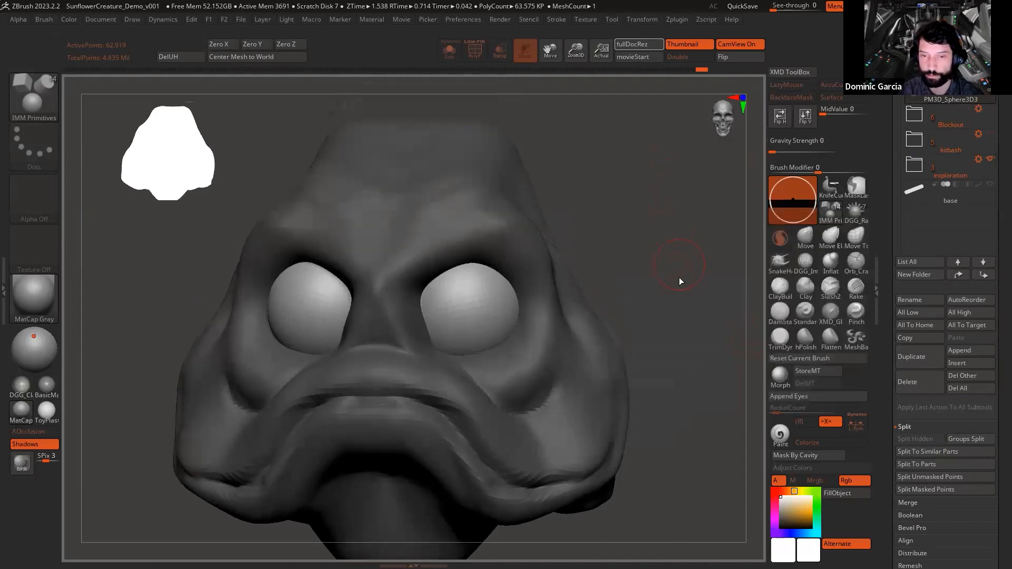
key("F1")
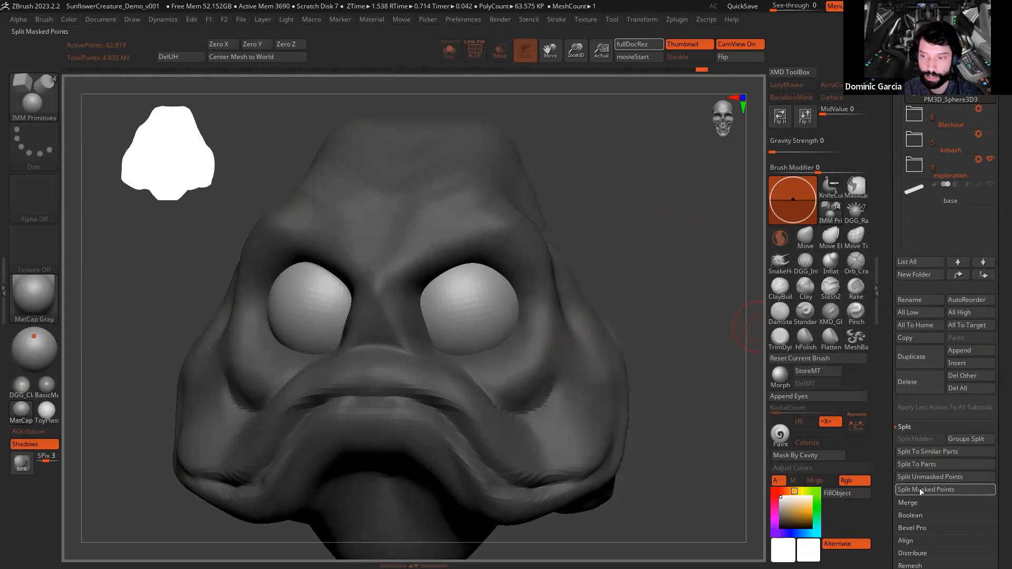
key("ctrl")
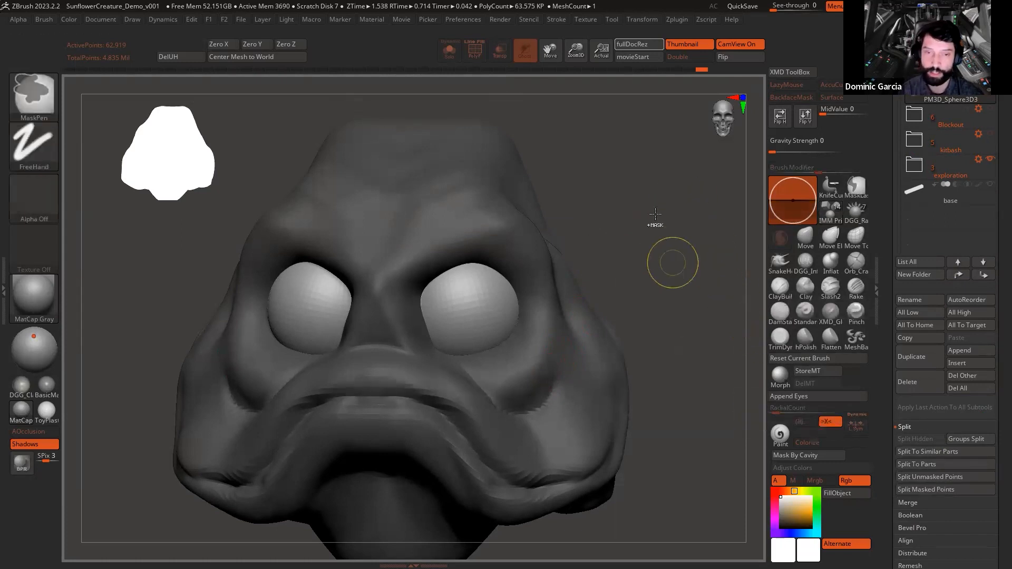
Step: Show the polygroups and split the head and eyeballs into separate subtools with Groups Split, accepting the non-undoable operation
key("shift+f")
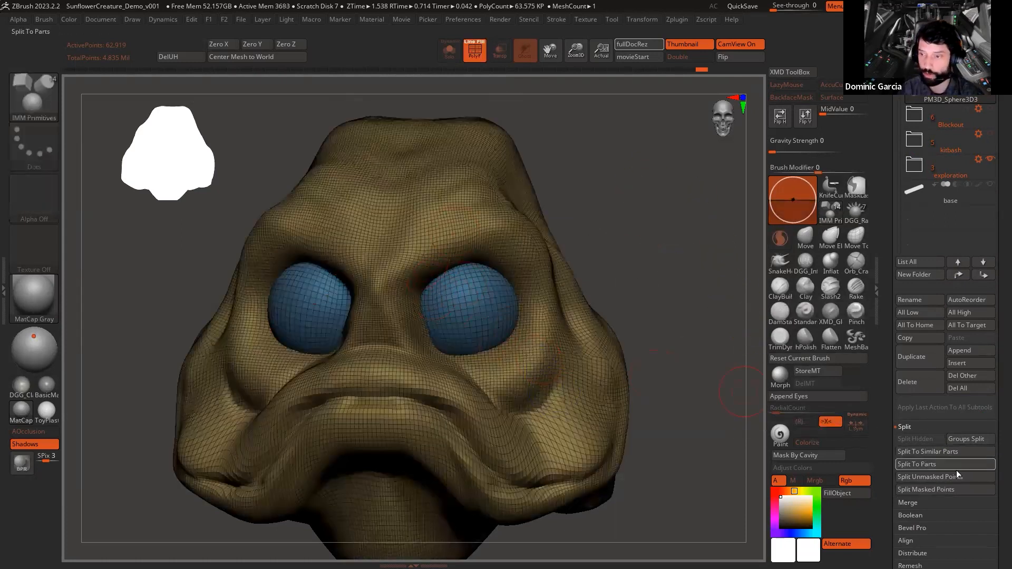
left_click(969, 439)
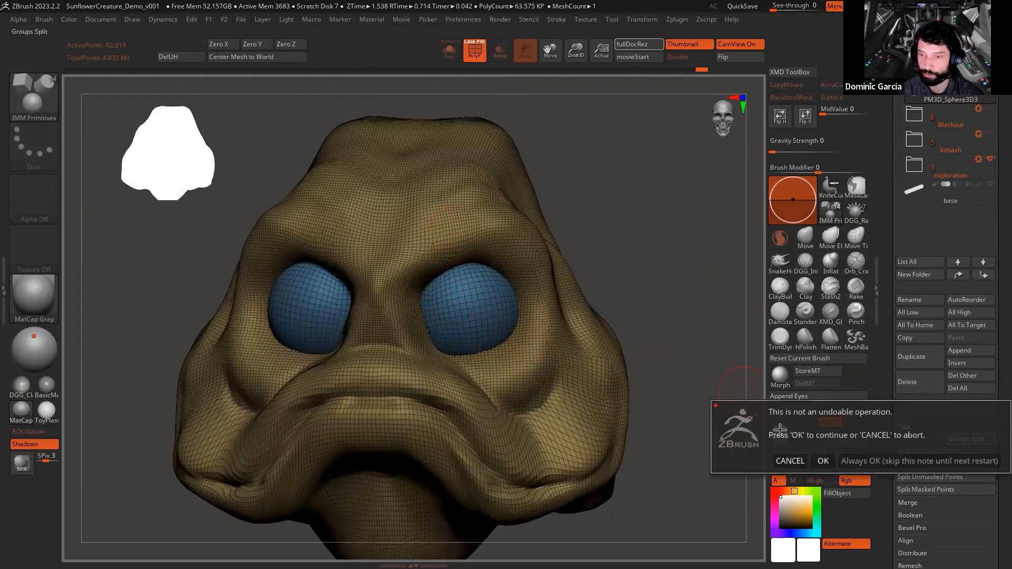
left_click(823, 461)
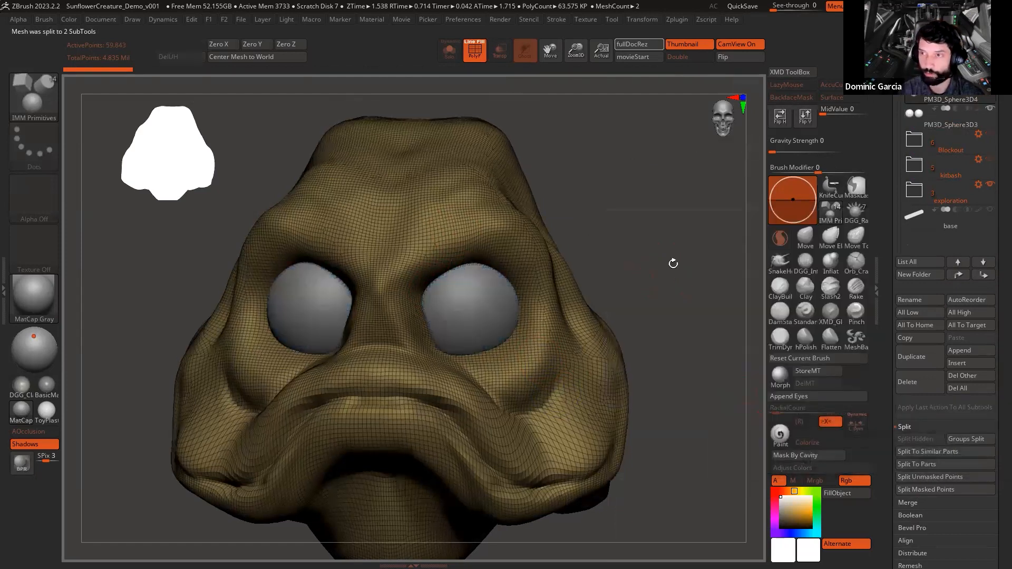
Step: Turn off polyframe and rename the split-off head subtool as head_blockout
left_click_drag(673, 264, 657, 283)
left_click_drag(632, 129, 529, 188, "shift")
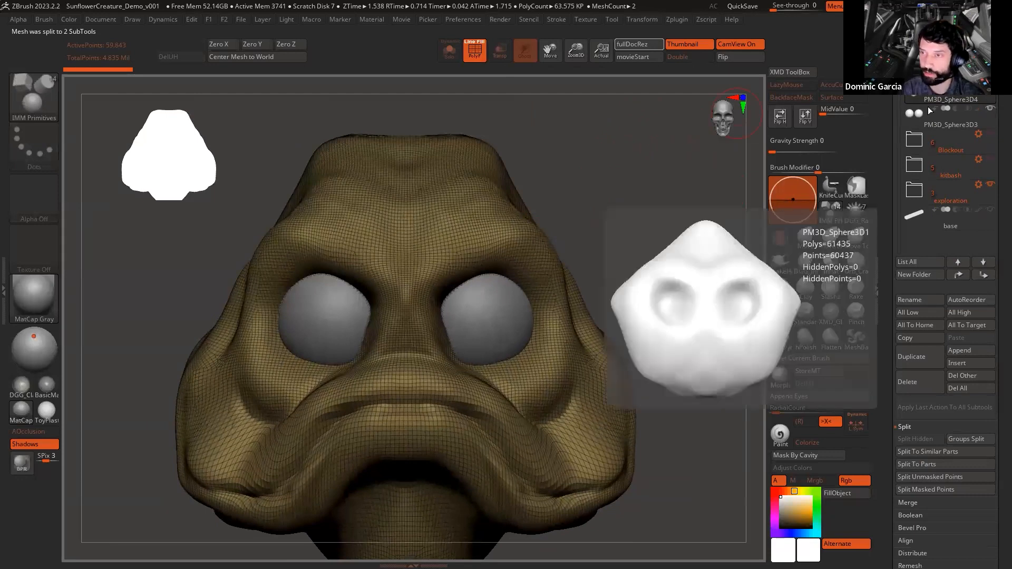
left_click(920, 123)
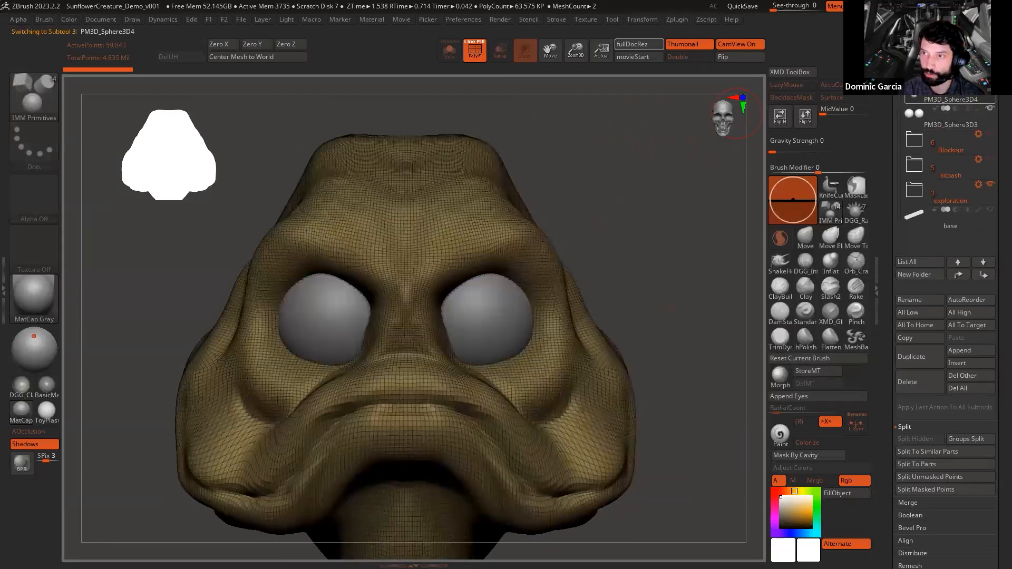
left_click_drag(882, 130, 883, 262)
left_click(918, 246)
key("shift+f")
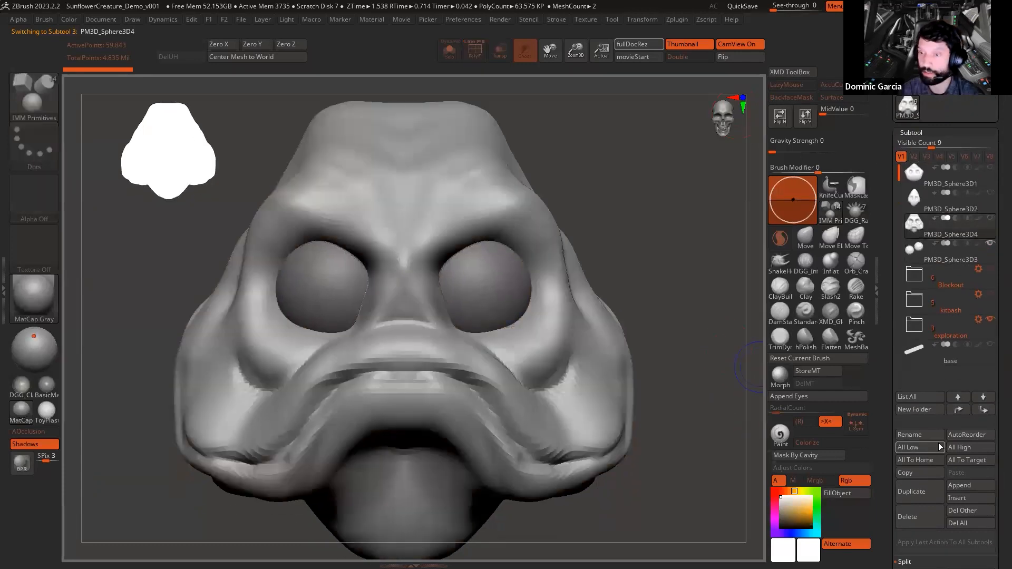
left_click(924, 434)
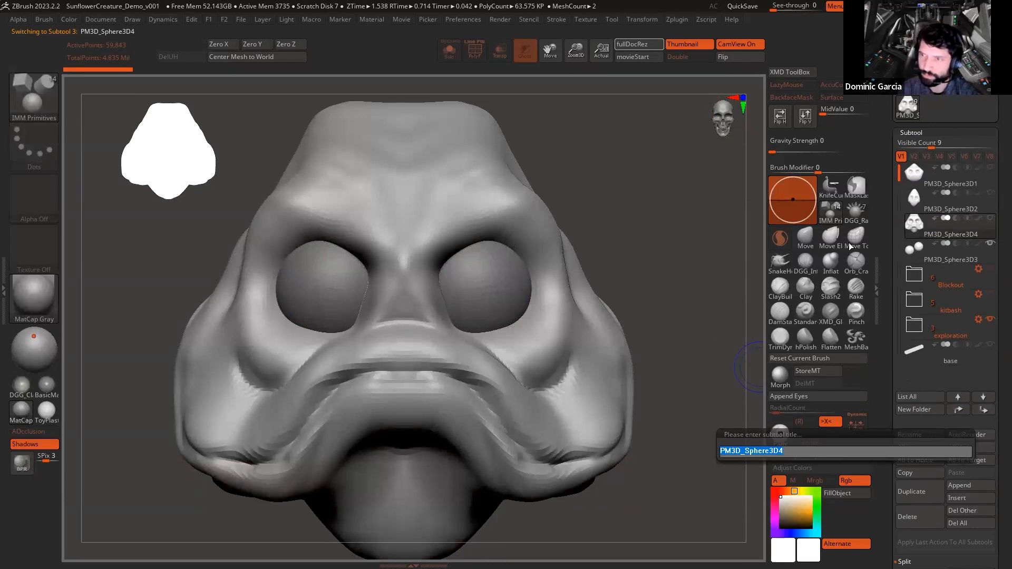
type("ge")
type("head_")
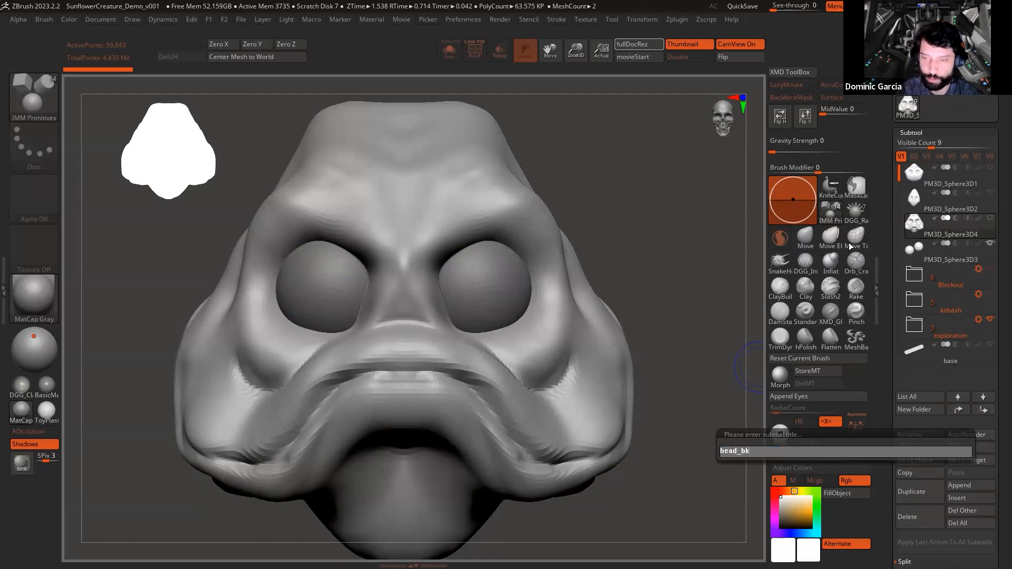
type("blockout")
key("Return")
Step: Select the subtool with the two eye spheres and rename it as eyeballs
key("Down")
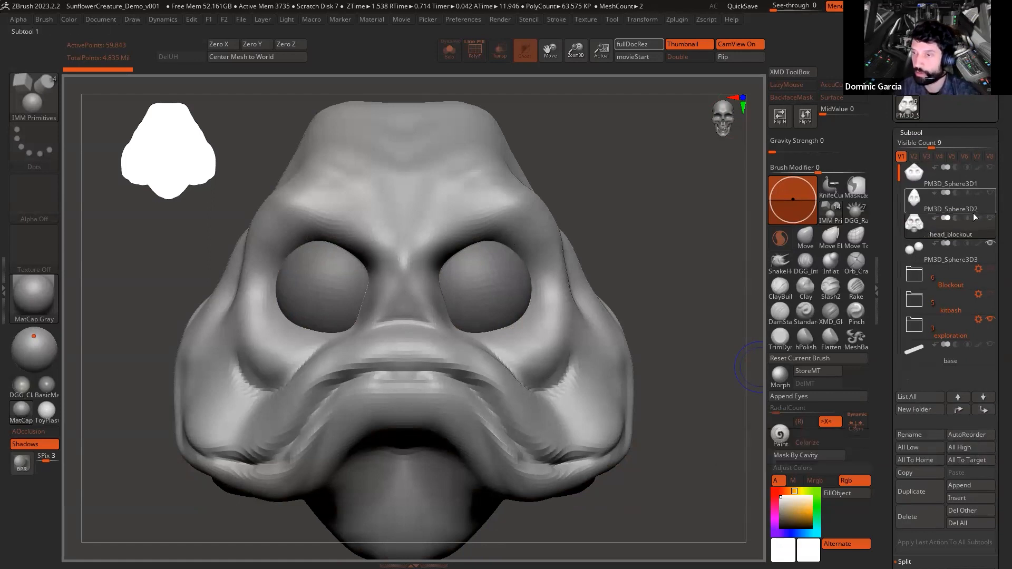
left_click(918, 435)
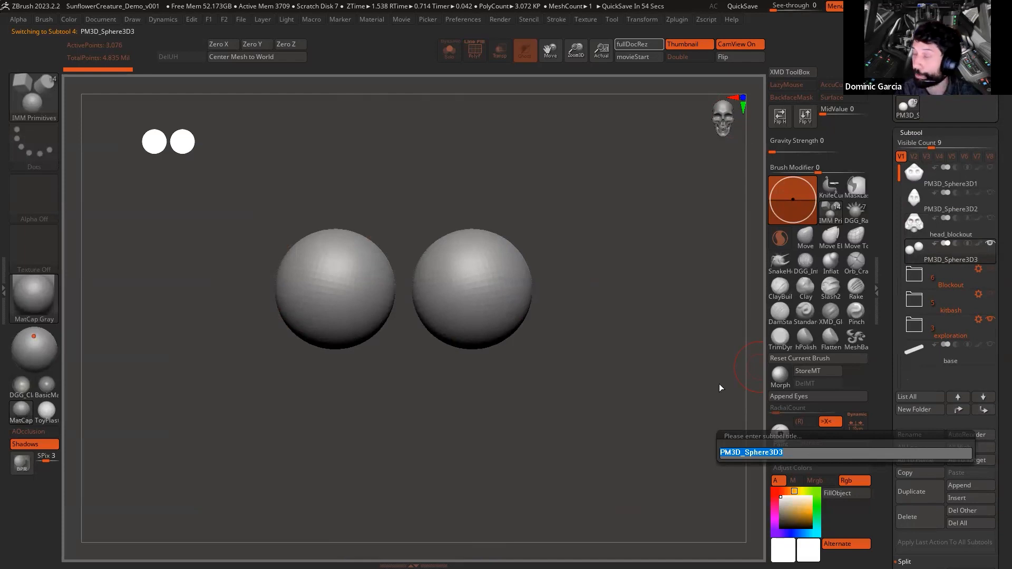
type("eyeballs")
key("Return")
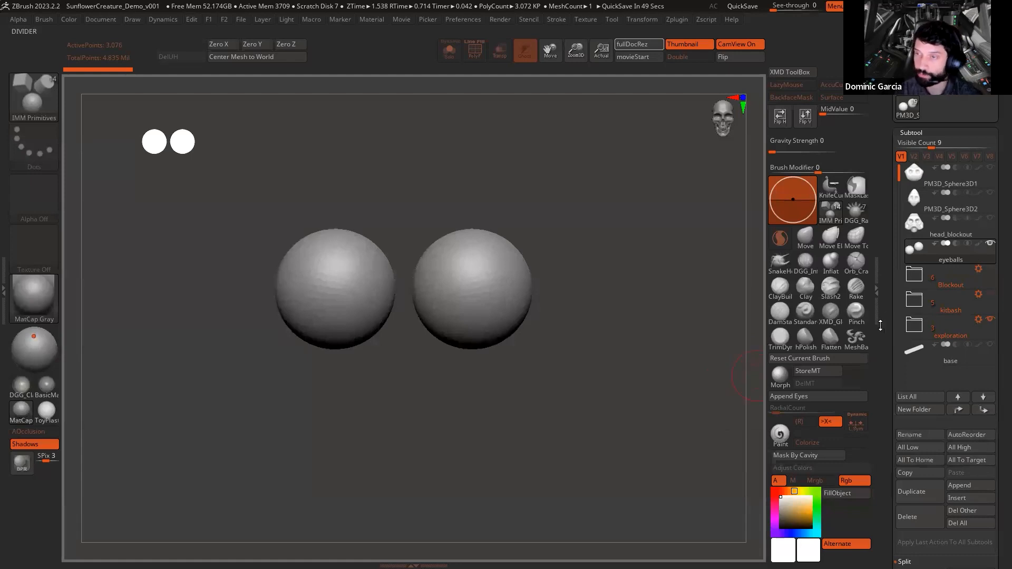
Step: Show the head_blockout subtool together with the eyeballs and make the eyeballs the active subtool
left_click(916, 227)
left_click_drag(736, 322, 720, 293, "alt")
left_click_drag(687, 250, 662, 290)
left_click(510, 291, "alt")
Step: Check the eyeballs' wireframe and turn on dynamic subdivision to smooth them
key("shift+f")
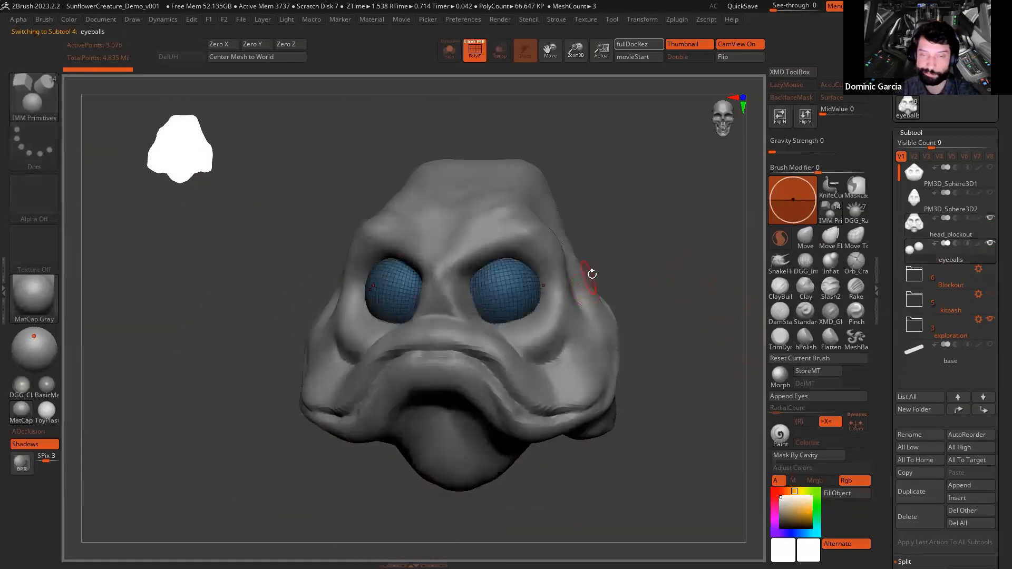
left_click_drag(592, 275, 635, 284)
mouse_move(694, 263)
left_mouse_down()
mouse_move(679, 281)
mouse_move(707, 249)
mouse_move(702, 266)
left_mouse_up()
key("shift+f")
key("d")
left_click(546, 189)
left_click_drag(649, 251, 668, 306)
Step: Compare the Geometry settings of head_blockout and the eyeballs, ending with head_blockout selected in a zoomed-out front view
left_click(606, 316, "alt")
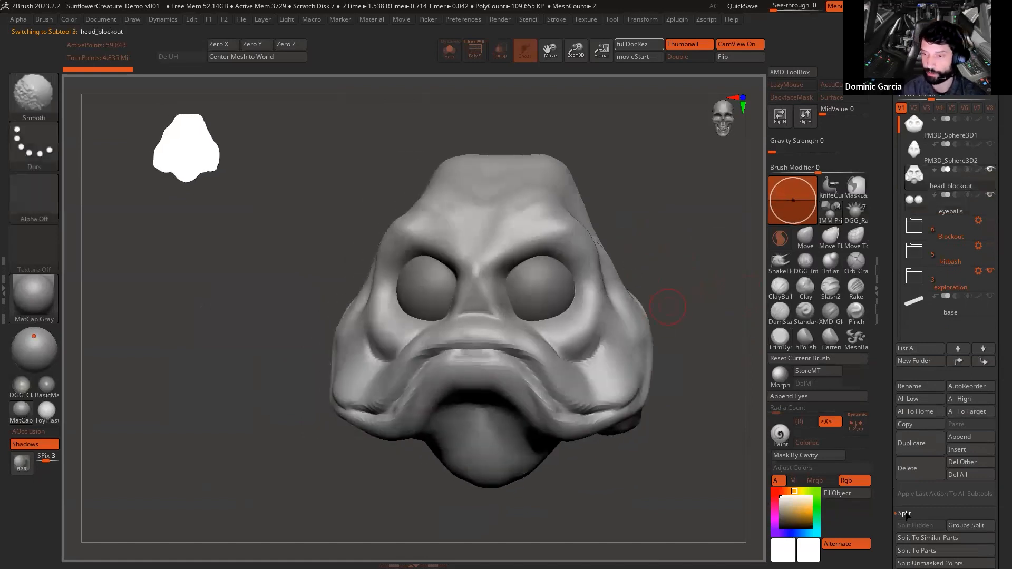
scroll(912, 502, "down", 5)
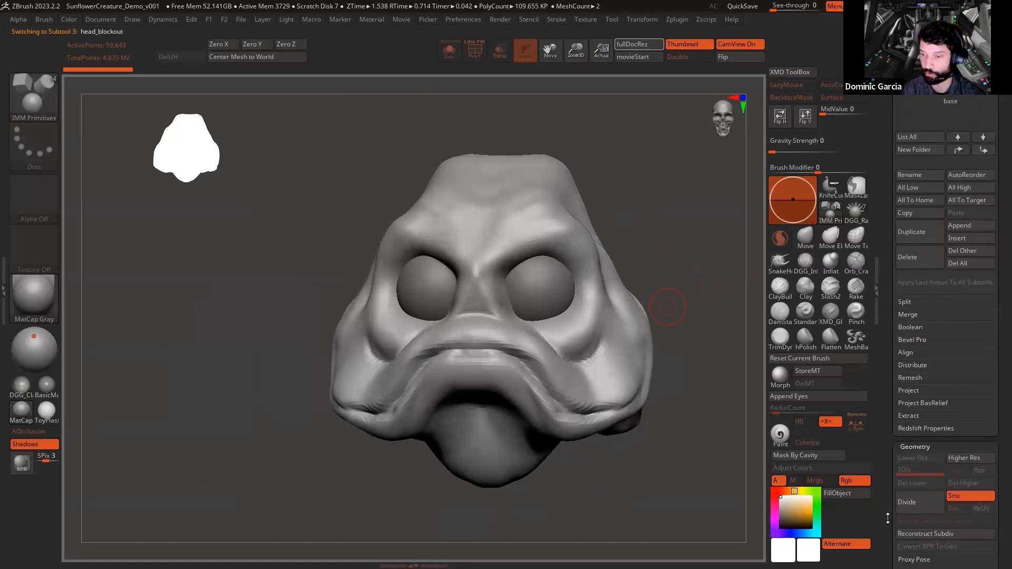
scroll(887, 518, "down", 3)
left_click(546, 287, "alt")
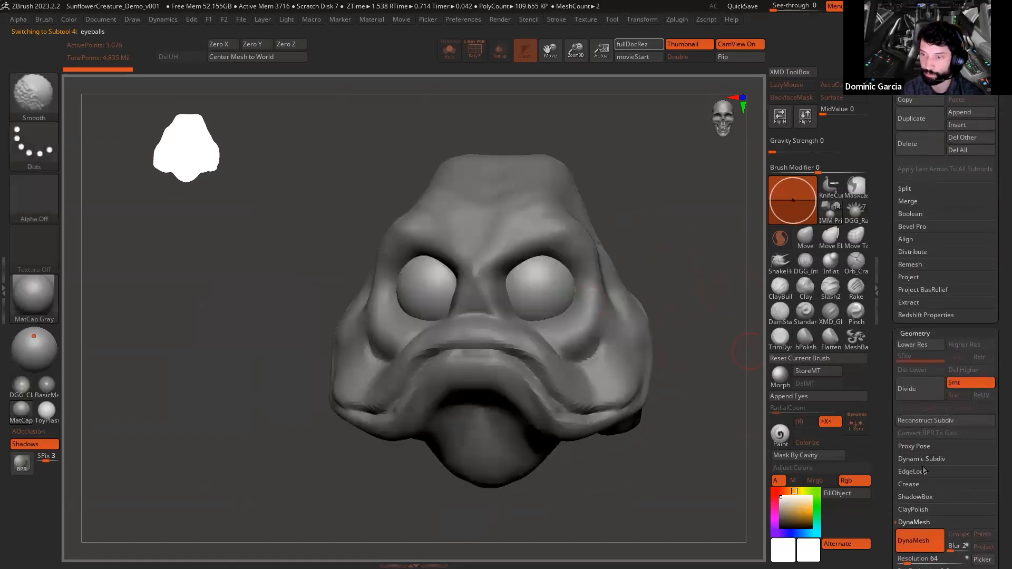
left_click_drag(687, 269, 663, 230)
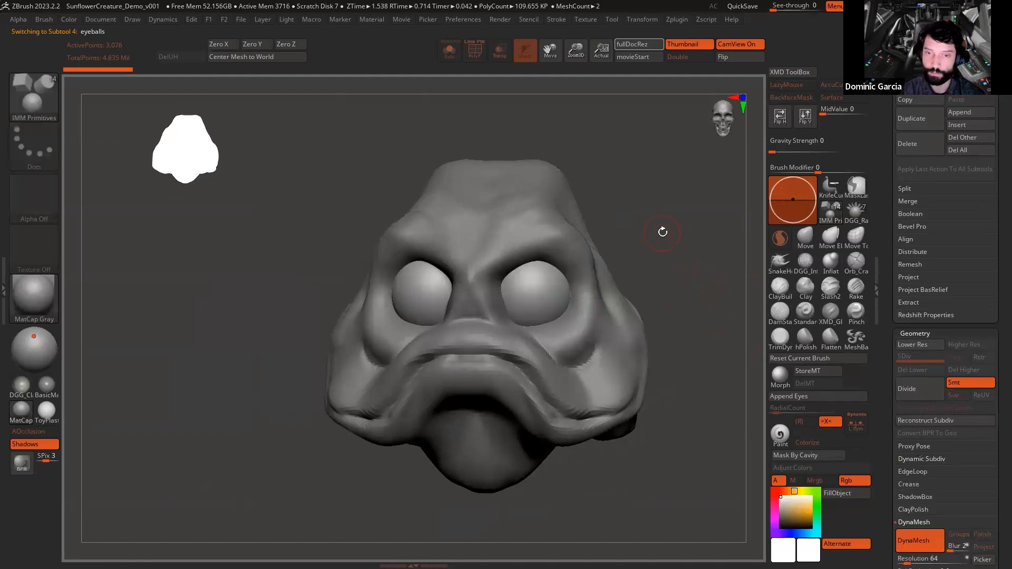
left_click(541, 364, "alt")
mouse_move(656, 301)
left_mouse_down()
mouse_move(653, 283)
mouse_move(644, 292)
left_mouse_up()
mouse_move(704, 294)
left_mouse_down()
mouse_move(675, 290)
mouse_move(717, 294)
mouse_move(651, 308)
mouse_move(696, 300)
left_mouse_up()
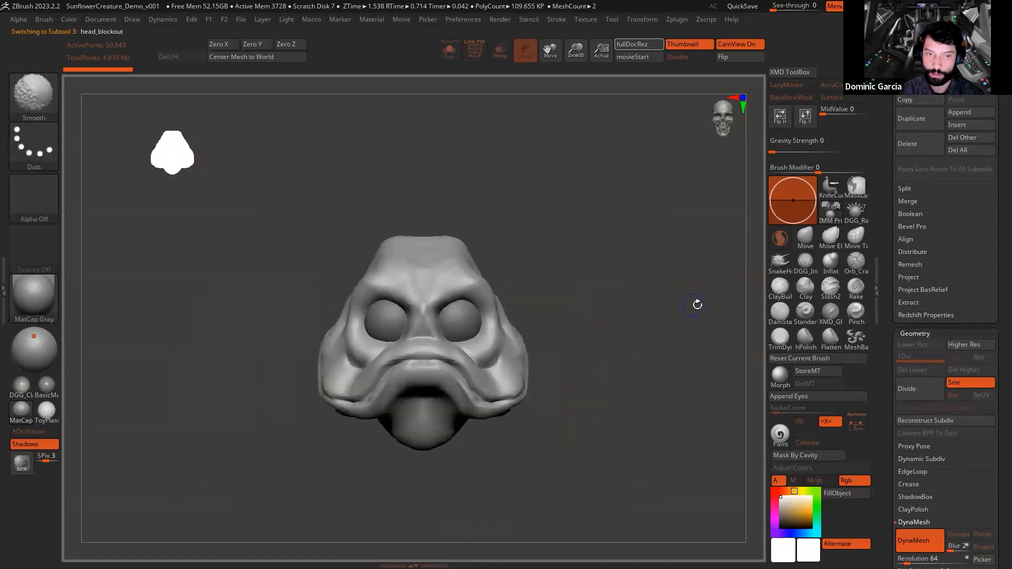
Step: Bring the reference sketches back beside the head with always-on-top enabled and set the silhouette thumbnail size to 405
key("super+Tab")
left_click(695, 308)
key("ctrl+shift+a")
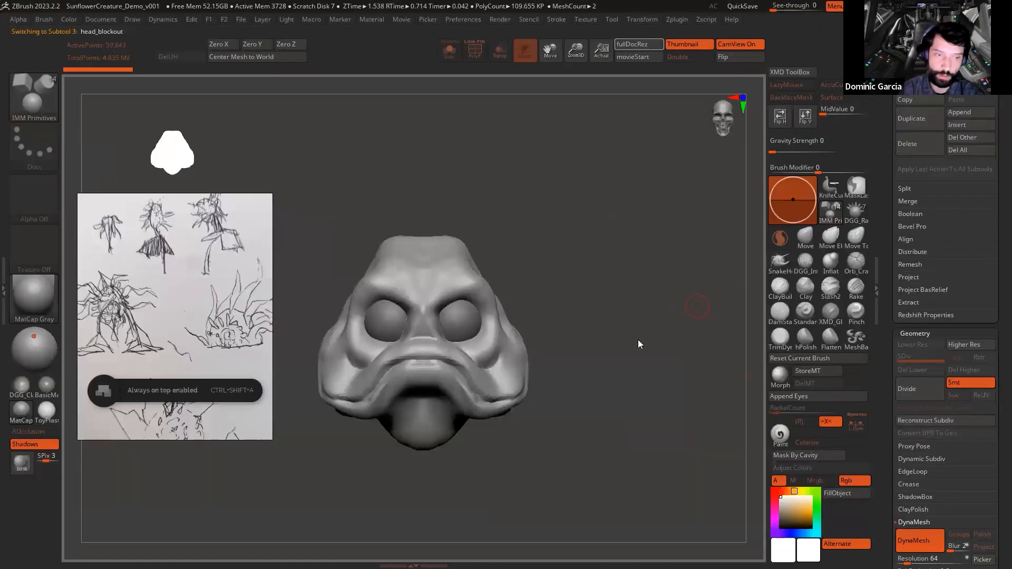
left_click_drag(200, 312, 219, 315)
left_click_drag(188, 163, 207, 175)
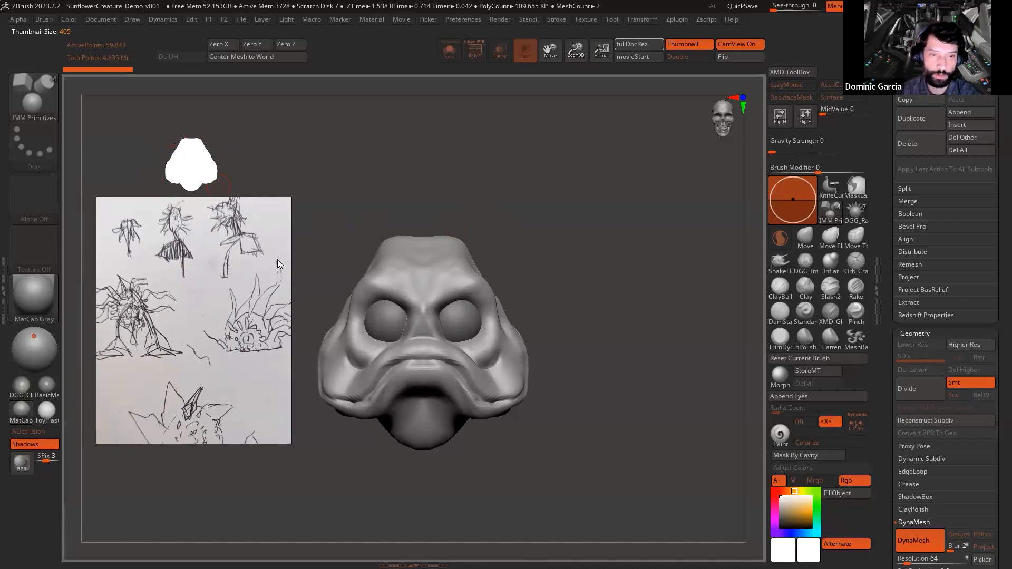
Step: Zoom the reference board in on the crouching flower creature sketch with tentacle-like petals and return to the subtool list
middle_click_drag(280, 306, 195, 304)
scroll(197, 304, "up", 3)
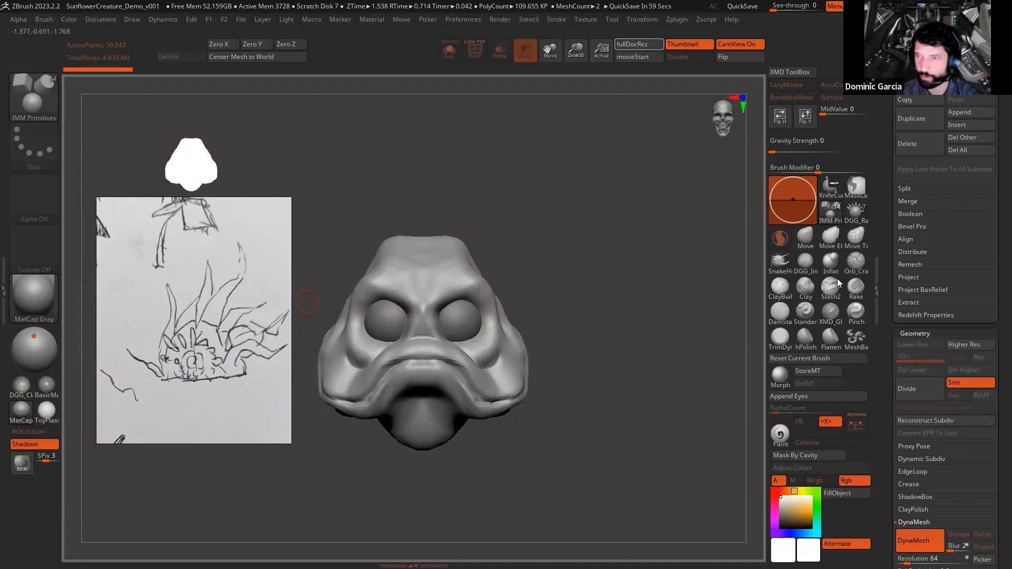
left_click_drag(885, 221, 888, 318)
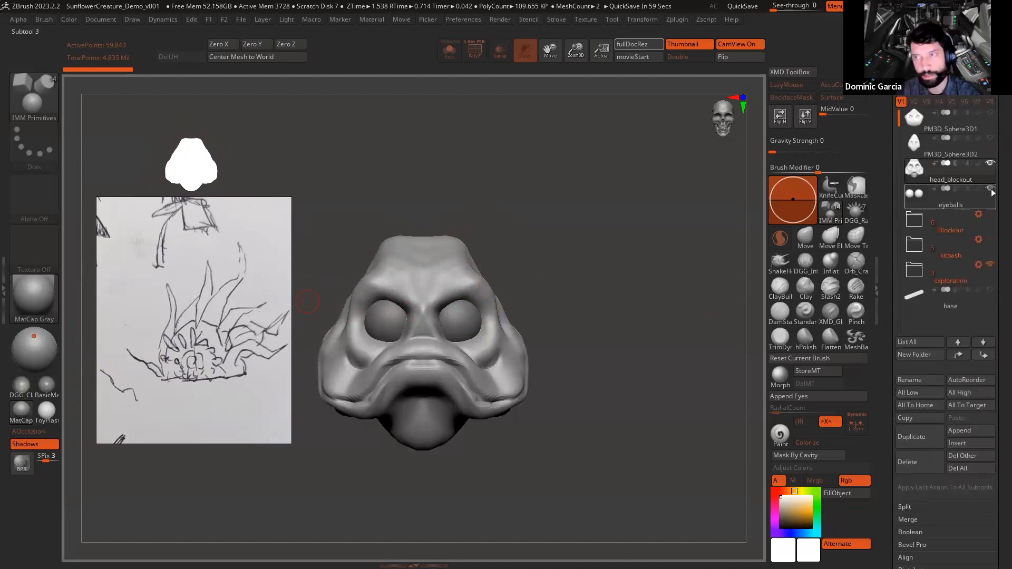
Step: Insert a Sphere3D as a new subtool below the eyeballs, select it and isolate it in Solo mode
left_click(960, 431)
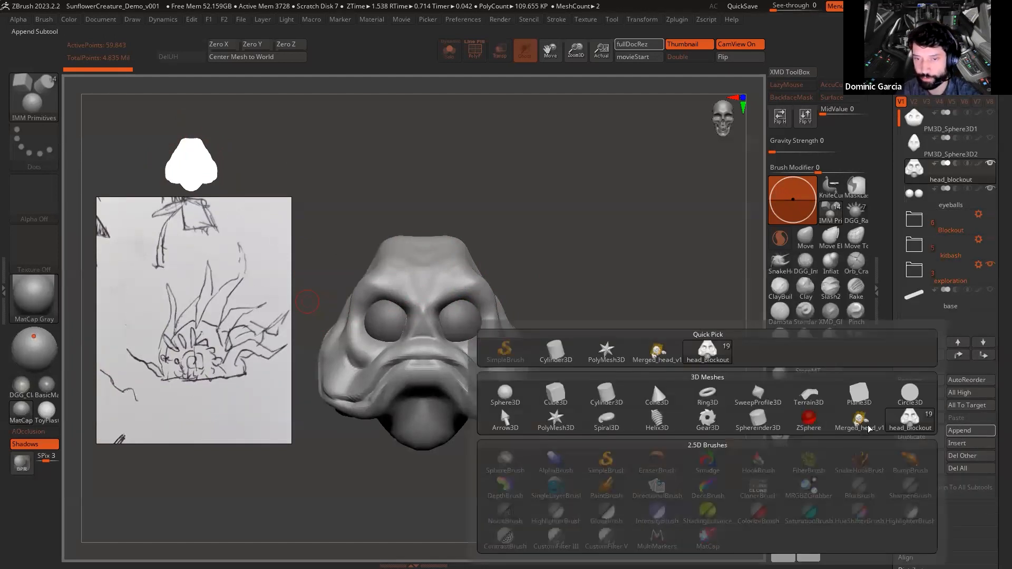
left_click(976, 444)
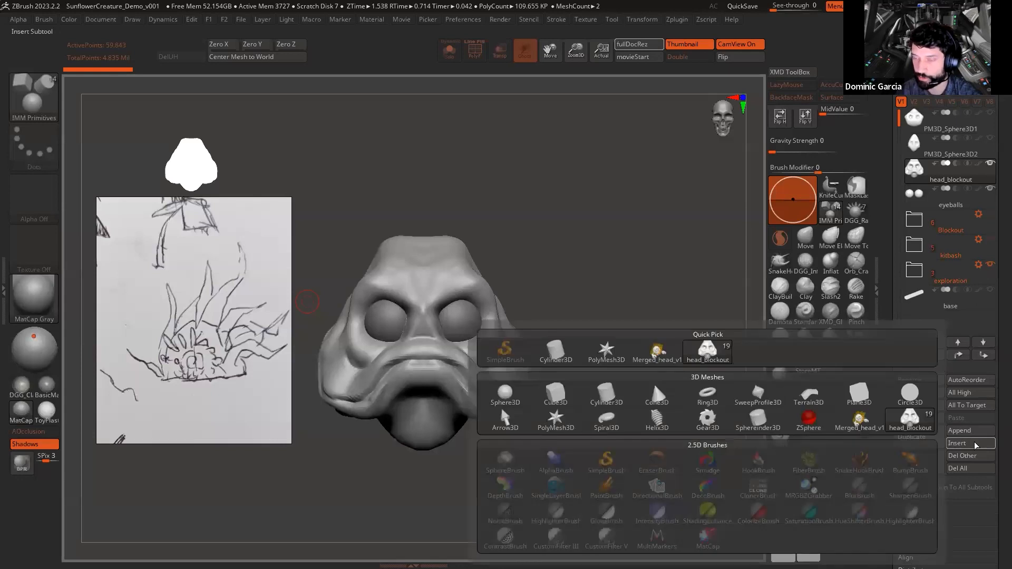
left_click(506, 394)
left_click_drag(920, 206, 942, 230)
left_click_drag(593, 244, 630, 228, "alt")
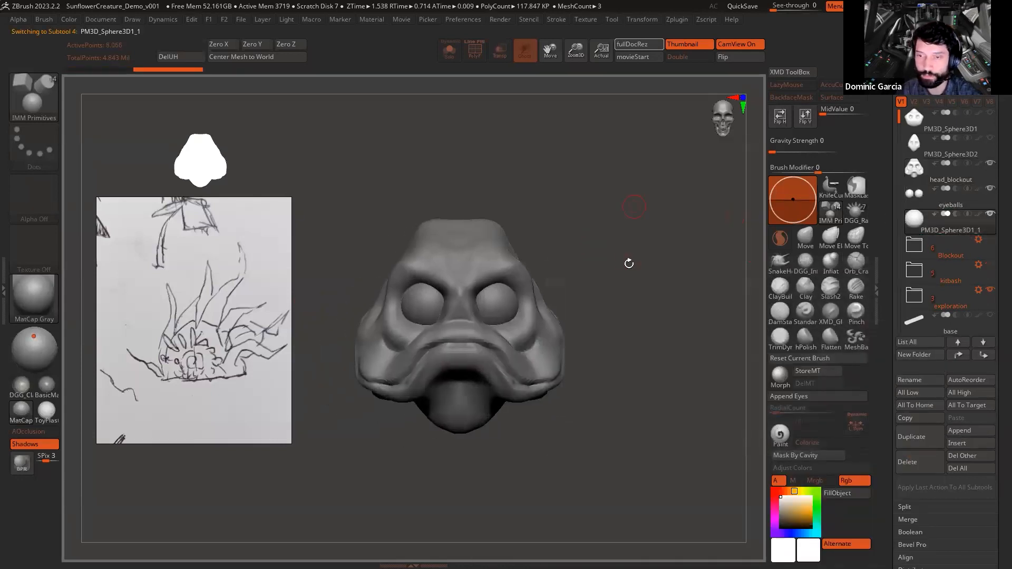
key("shift+s")
left_click_drag(639, 290, 643, 224, "alt")
mouse_move(637, 330)
left_mouse_down("alt")
mouse_move(678, 235)
mouse_move(651, 328)
left_mouse_up("alt")
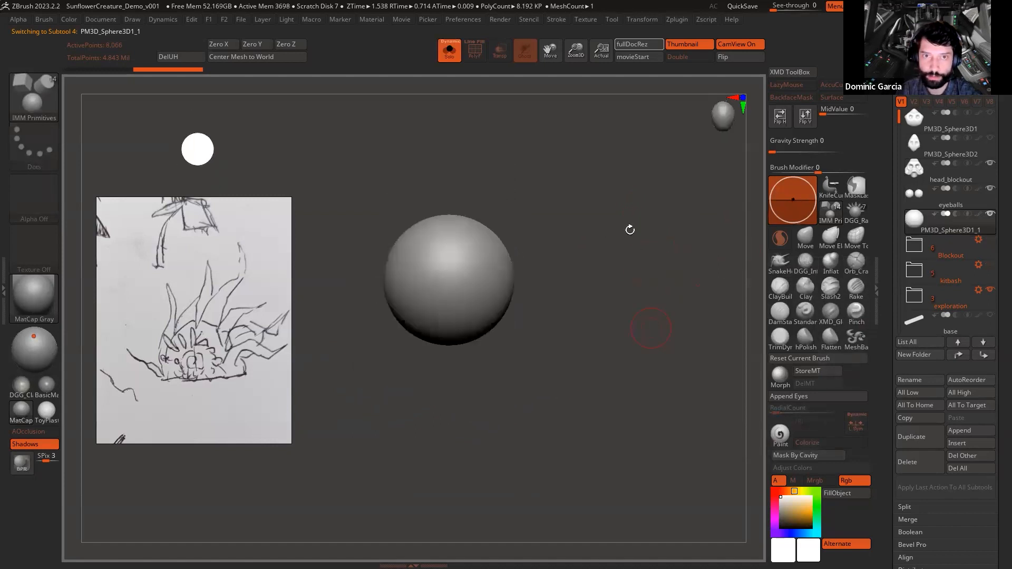
left_click_drag(588, 272, 656, 398, "alt")
left_click_drag(648, 361, 671, 327, "alt")
left_click_drag(644, 282, 698, 390, "alt")
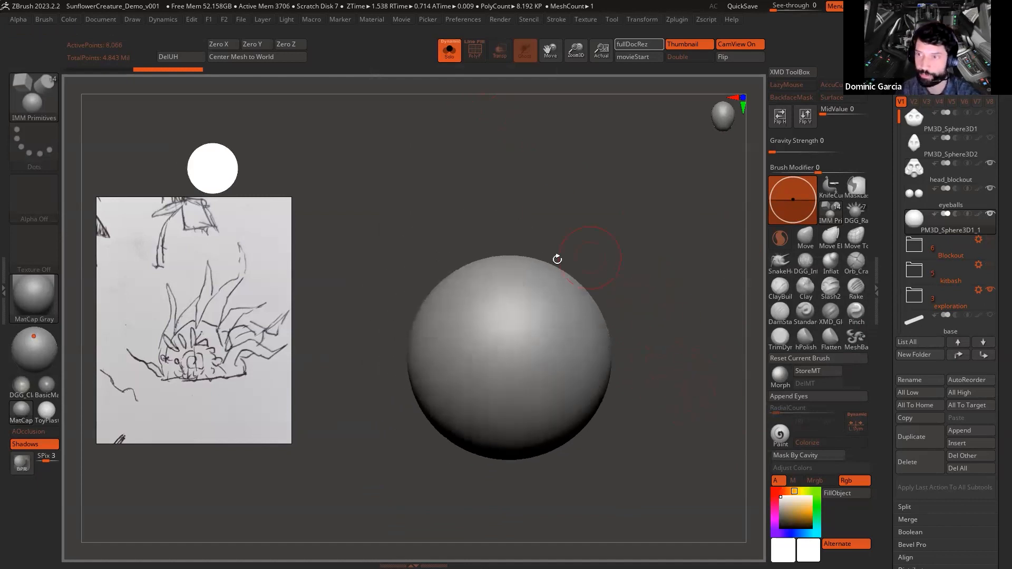
Step: Stretch the isolated sphere along its Z axis into a long ellipsoid and compare it with the unstretched form
key("w")
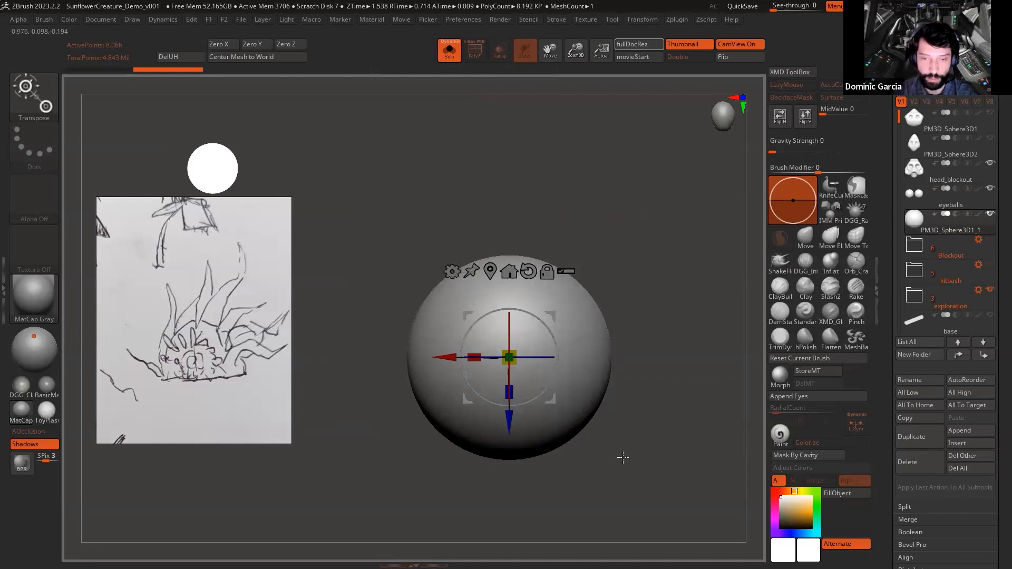
left_click_drag(623, 458, 583, 453, "alt")
left_click_drag(662, 384, 730, 352, "alt")
left_click_drag(681, 454, 616, 442, "alt")
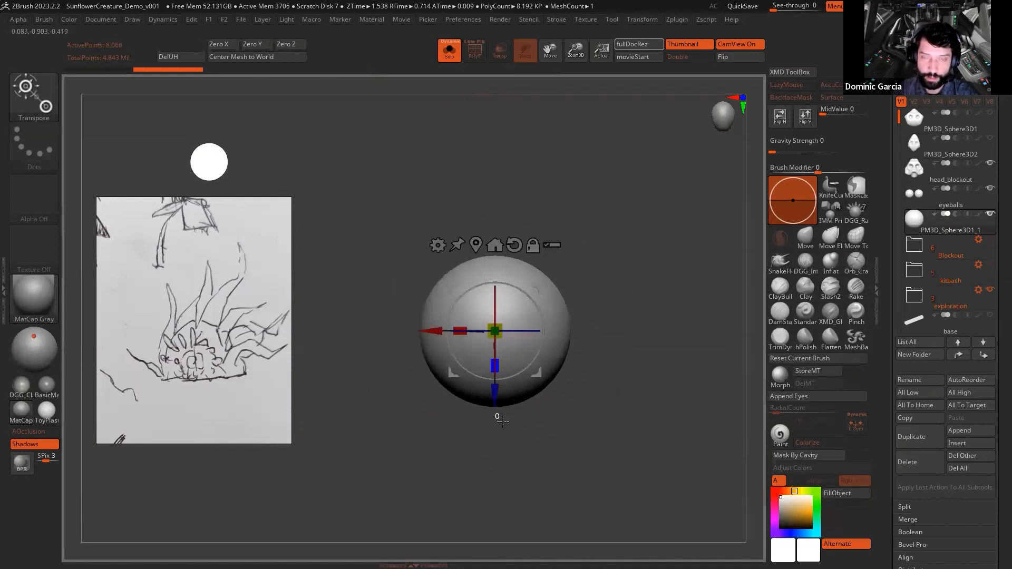
left_click_drag(502, 421, 500, 489)
key("ctrl+z")
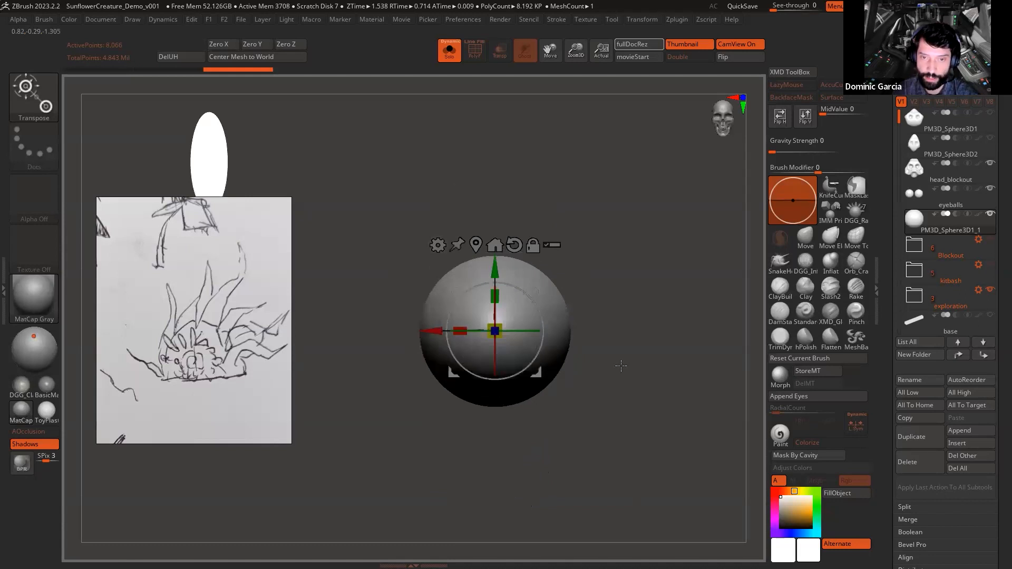
key("ctrl+shift+z")
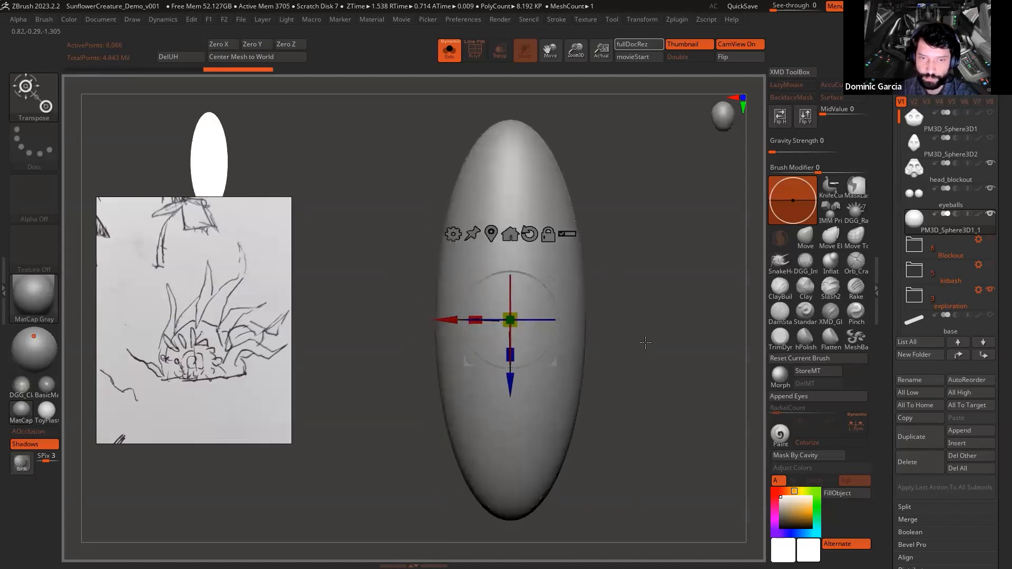
Step: Apply a Taper deformer to the ellipsoid, narrowing both ends along its length, and accept the deformation
left_click(455, 233)
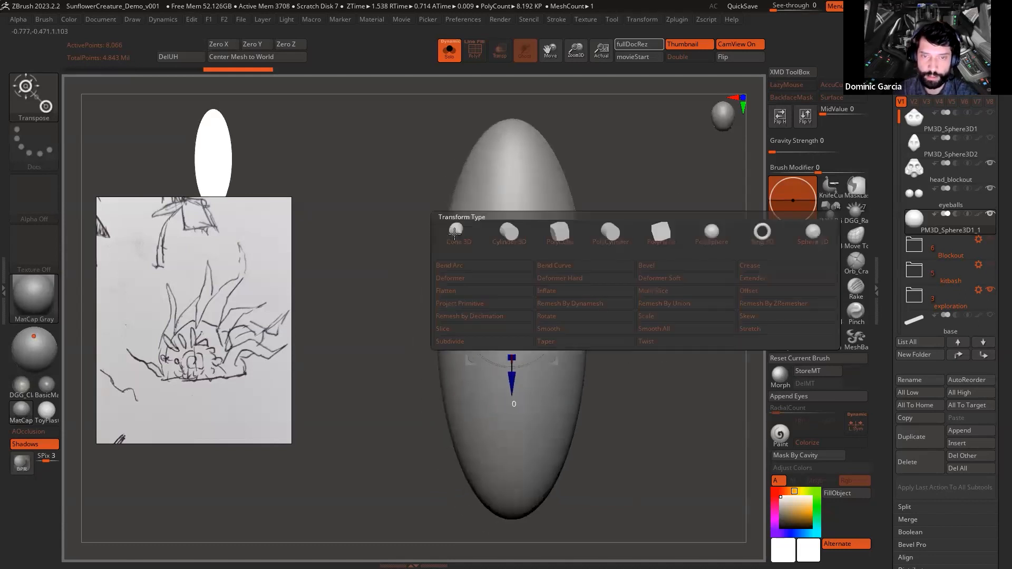
left_click(594, 343)
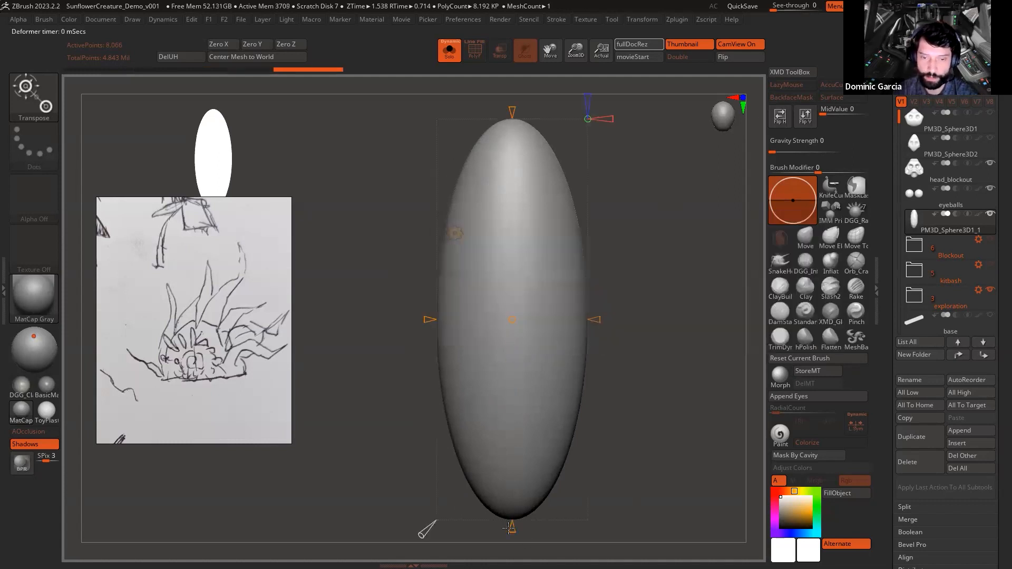
left_click_drag(513, 495, 518, 477)
left_click_drag(534, 95, 521, 160, "alt")
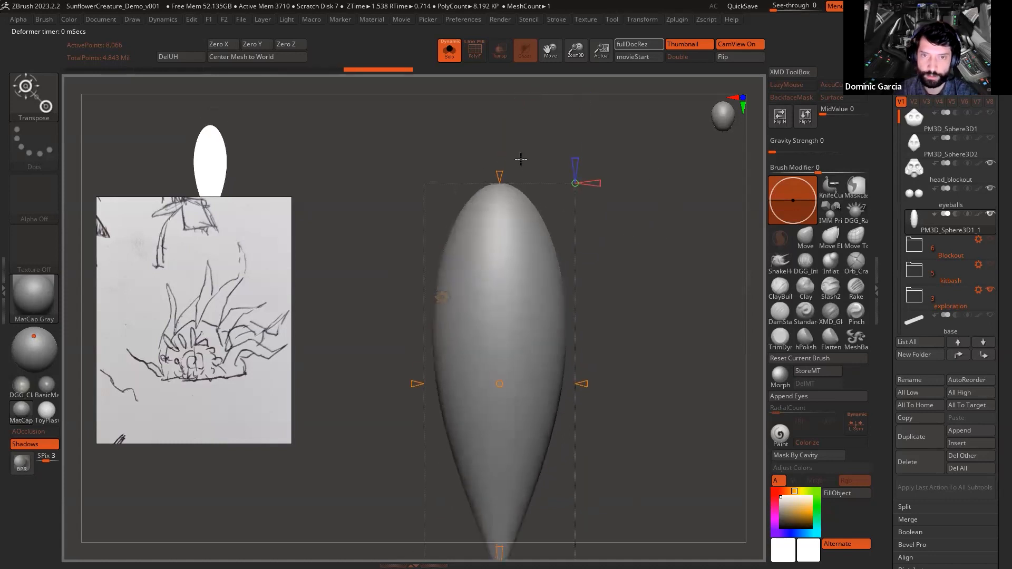
left_click_drag(504, 196, 505, 211)
left_click_drag(659, 316, 673, 230)
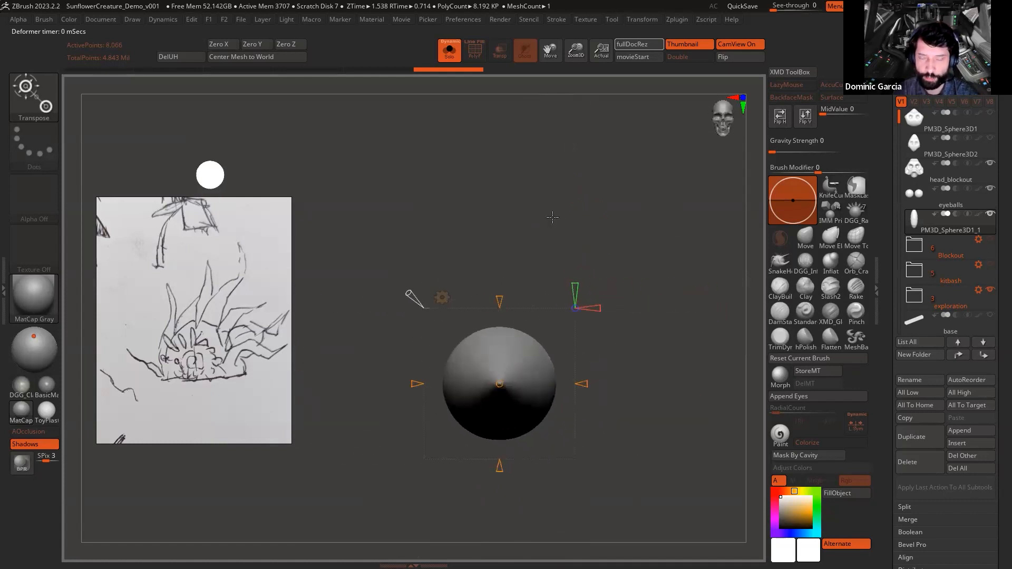
left_click_drag(553, 216, 622, 200, "alt")
key("w")
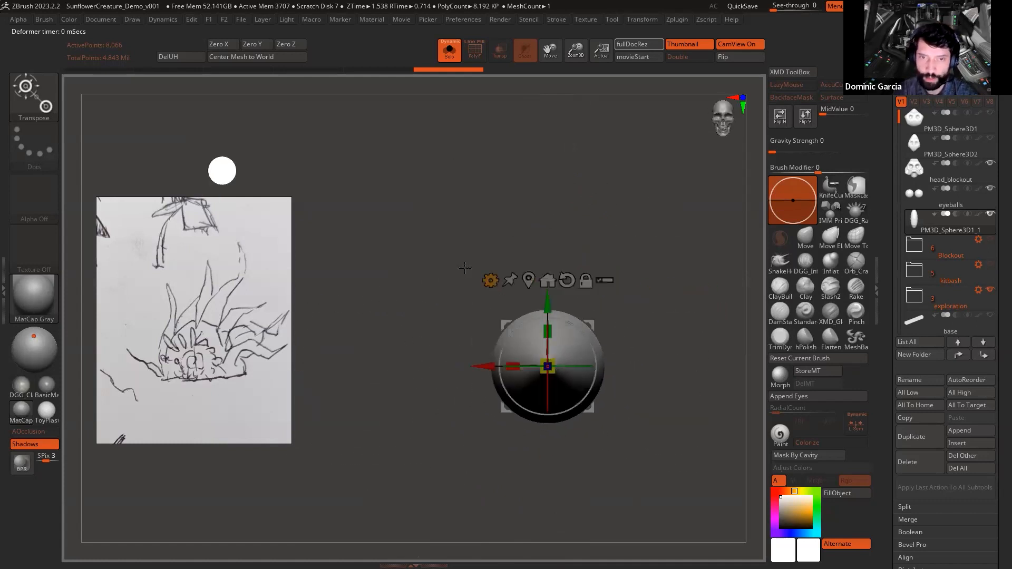
left_click(490, 281)
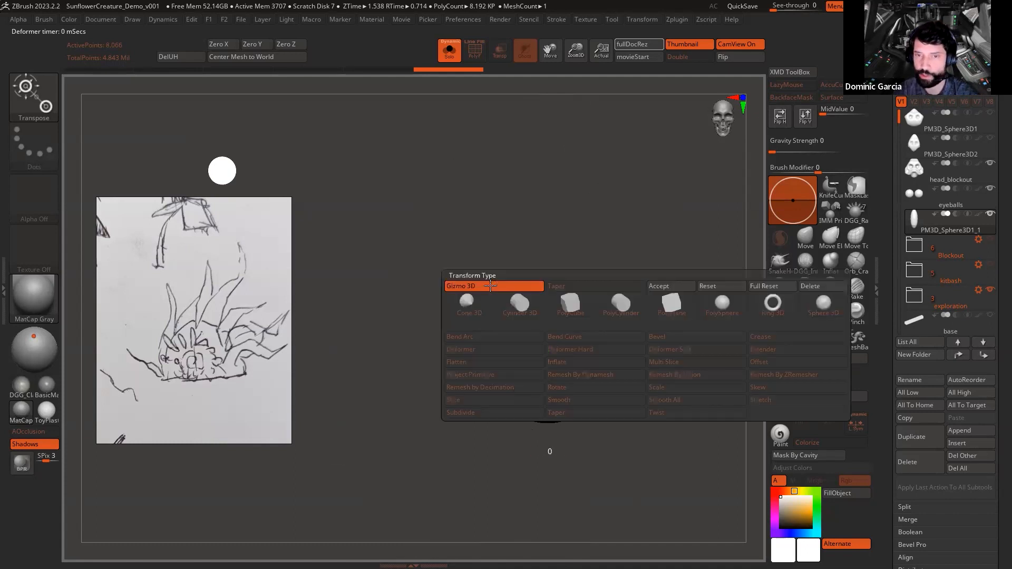
left_click(659, 286)
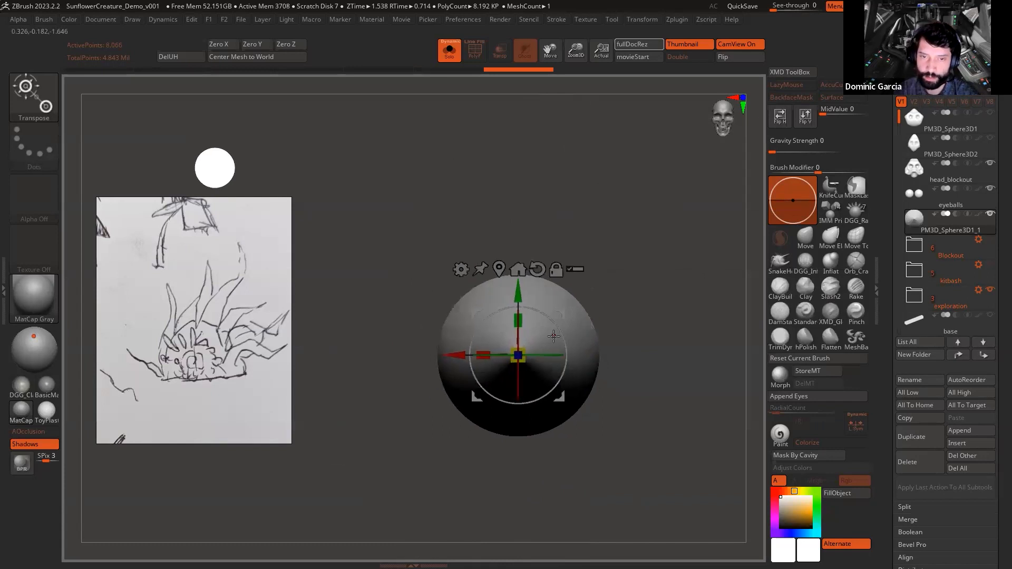
Step: Flatten the tapered ellipsoid along its Y axis into a thin leaf blade
left_click_drag(519, 320, 520, 340)
left_click_drag(633, 227, 647, 314)
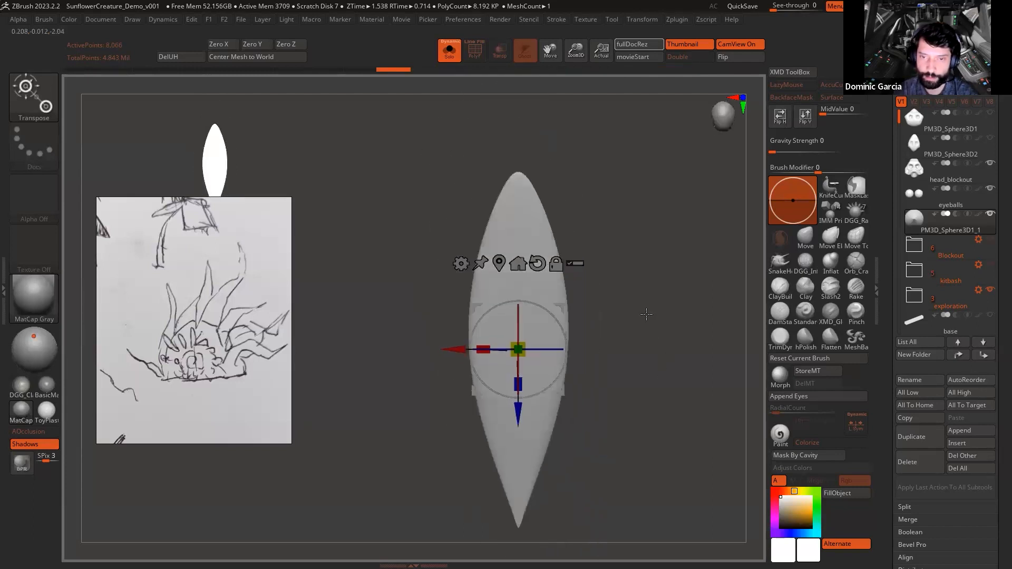
key("q")
left_click_drag(617, 378, 557, 280)
mouse_move(591, 315)
left_mouse_down()
mouse_move(637, 181)
mouse_move(625, 288)
mouse_move(597, 215)
mouse_move(615, 250)
mouse_move(609, 230)
left_mouse_up()
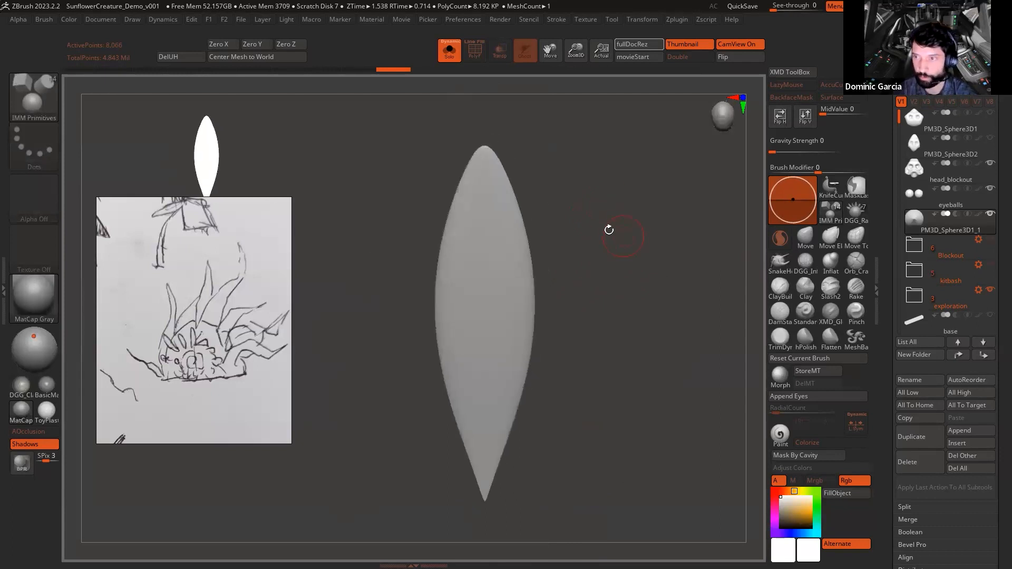
Step: Rename the flattened sphere subtool as leaf
left_click(905, 377)
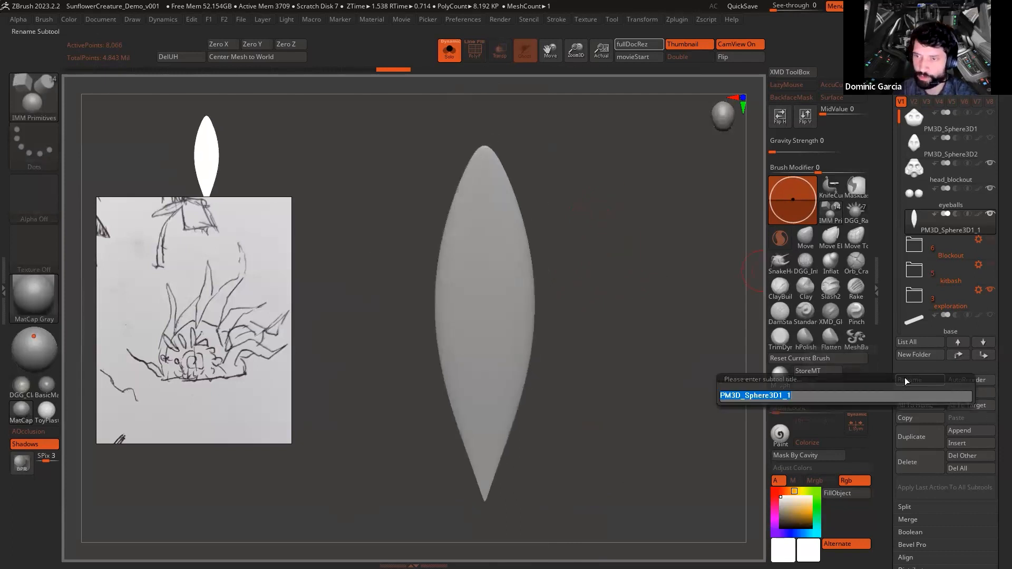
type("leaf")
key("Return")
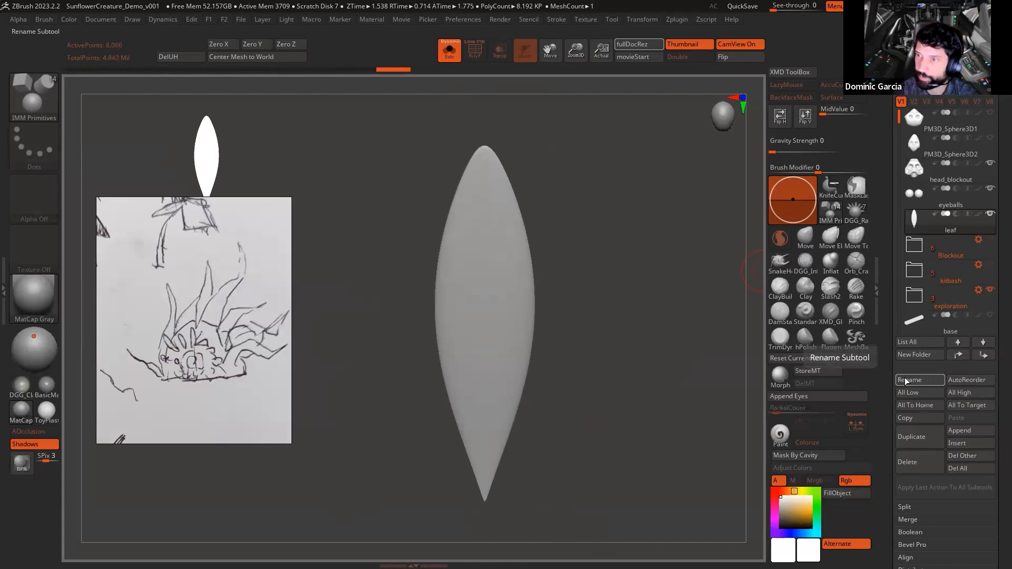
mouse_move(664, 332)
left_mouse_down("shift")
mouse_move(666, 350)
mouse_move(594, 280)
mouse_move(608, 275)
left_mouse_up("shift")
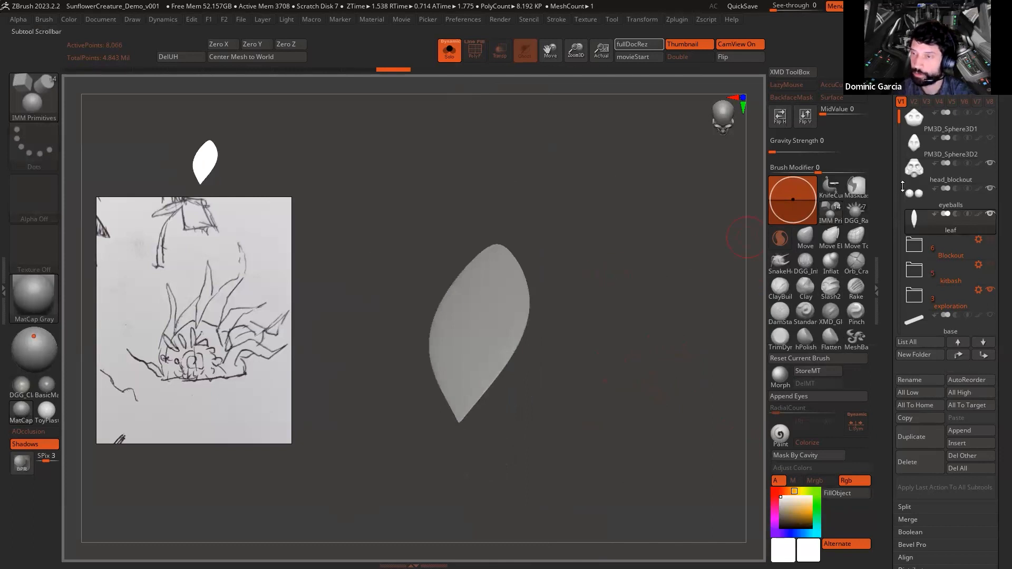
Step: Bring the head back into view, rotate the leaf upright and place it at the back of the head's crown
left_click(723, 262)
mouse_move(707, 227)
left_mouse_down()
mouse_move(637, 242)
mouse_move(715, 232)
mouse_move(672, 243)
left_mouse_up()
key("w")
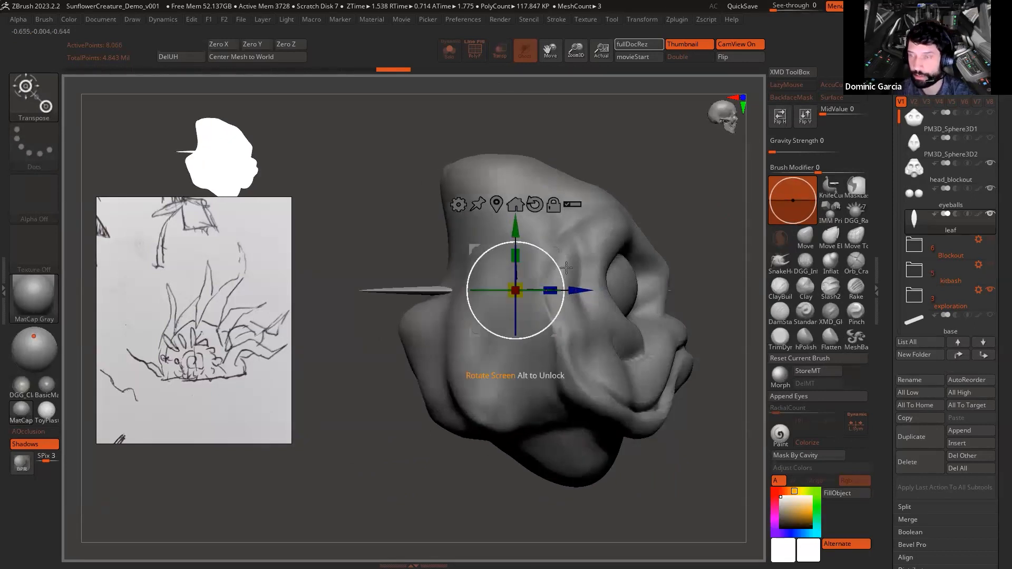
key("q")
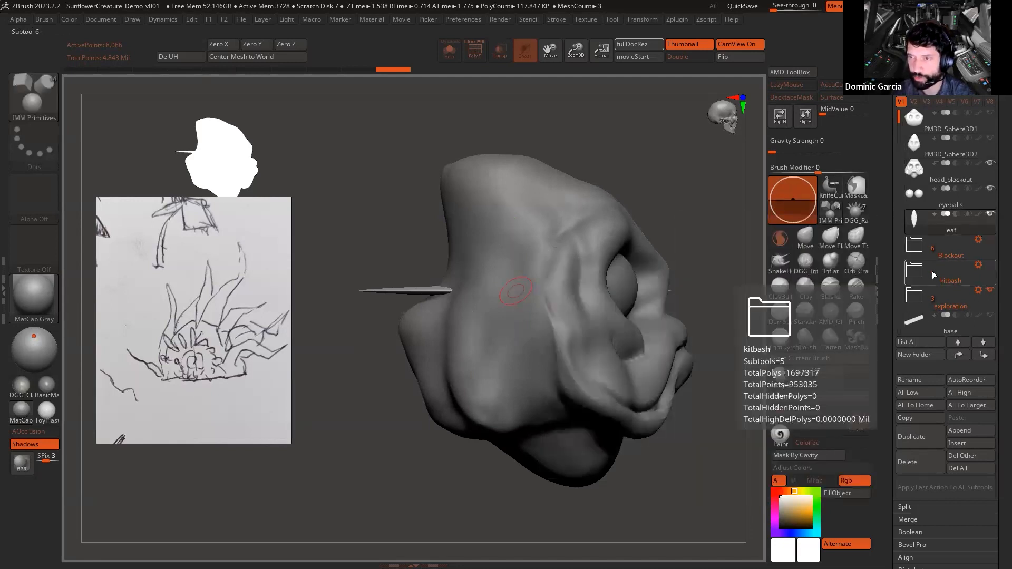
left_click_drag(643, 251, 710, 221)
key("w")
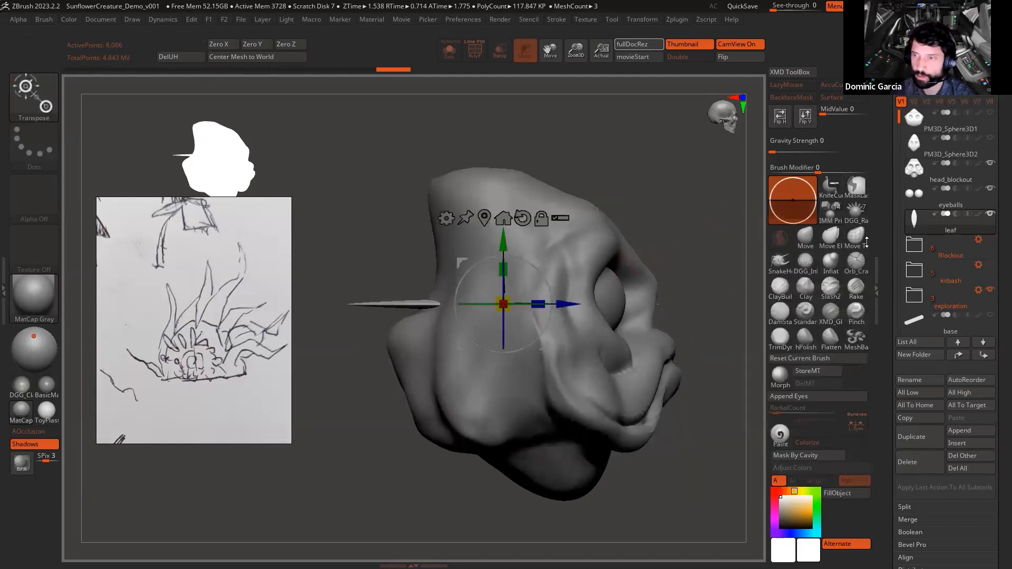
left_click_drag(548, 273, 446, 187, "shift")
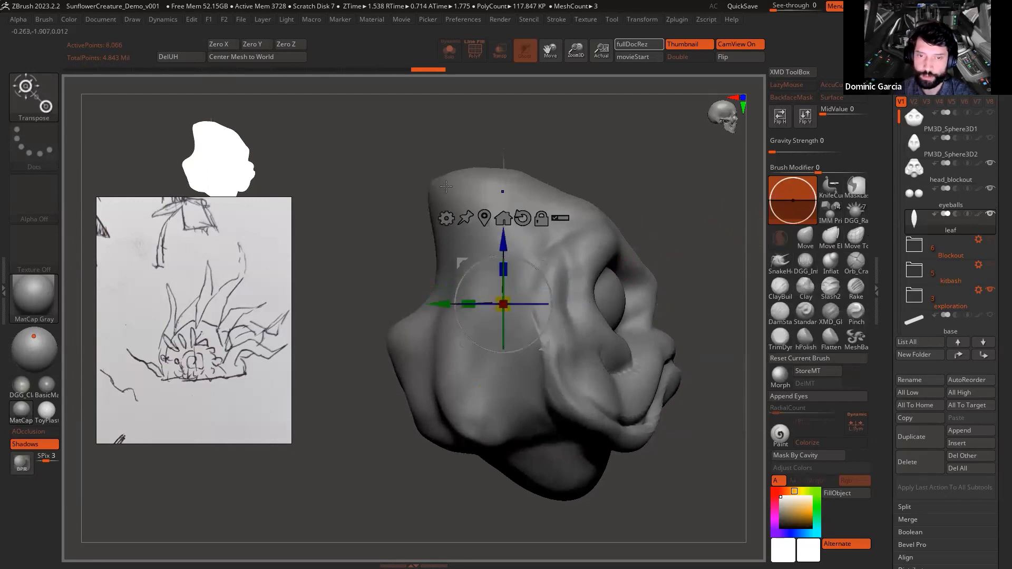
mouse_move(548, 261)
left_mouse_down()
mouse_move(446, 121)
mouse_move(469, 94)
left_mouse_up()
Step: Scale the leaf's width along its X axis while judging its proportions against the head from the front
key("q")
mouse_move(614, 221)
left_mouse_down("alt")
mouse_move(635, 160)
mouse_move(589, 277)
left_mouse_up("alt")
left_click_drag(589, 277, 601, 444, "alt")
key("w")
left_click_drag(600, 309, 621, 321, "alt")
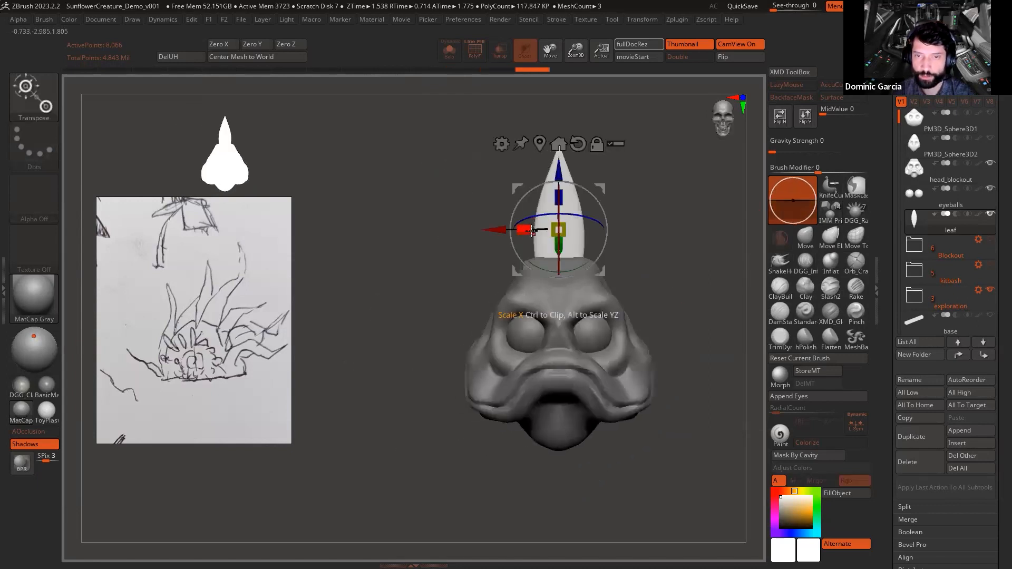
key("q")
mouse_move(653, 255)
left_mouse_down()
mouse_move(597, 271)
mouse_move(625, 277)
left_mouse_up()
Step: Inspect the leaf's wireframe and check its backward tilt on the head from the side
key("shift+f")
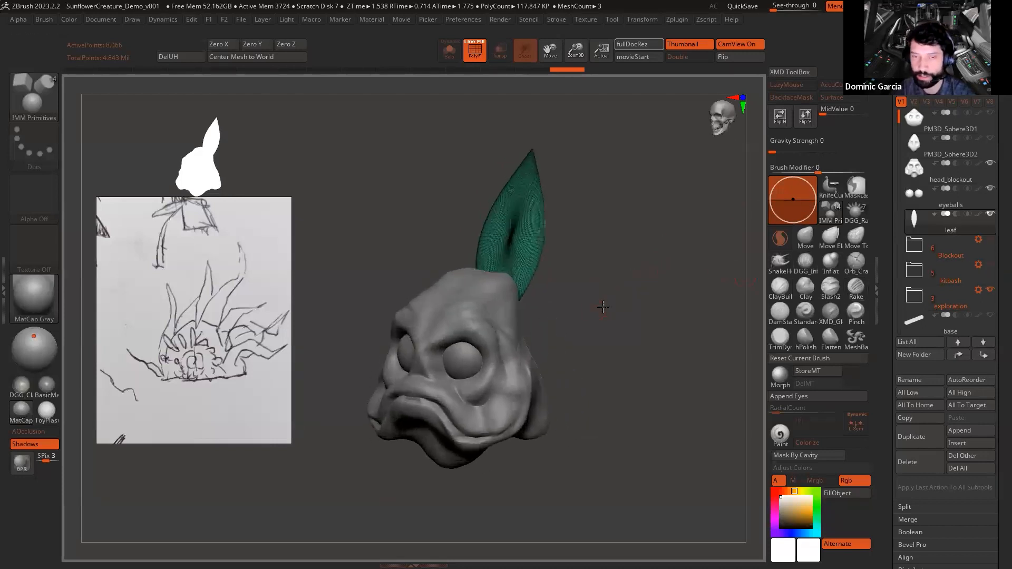
left_click_drag(644, 309, 615, 279)
left_click_drag(652, 331, 604, 241)
left_click_drag(612, 310, 637, 308, "alt")
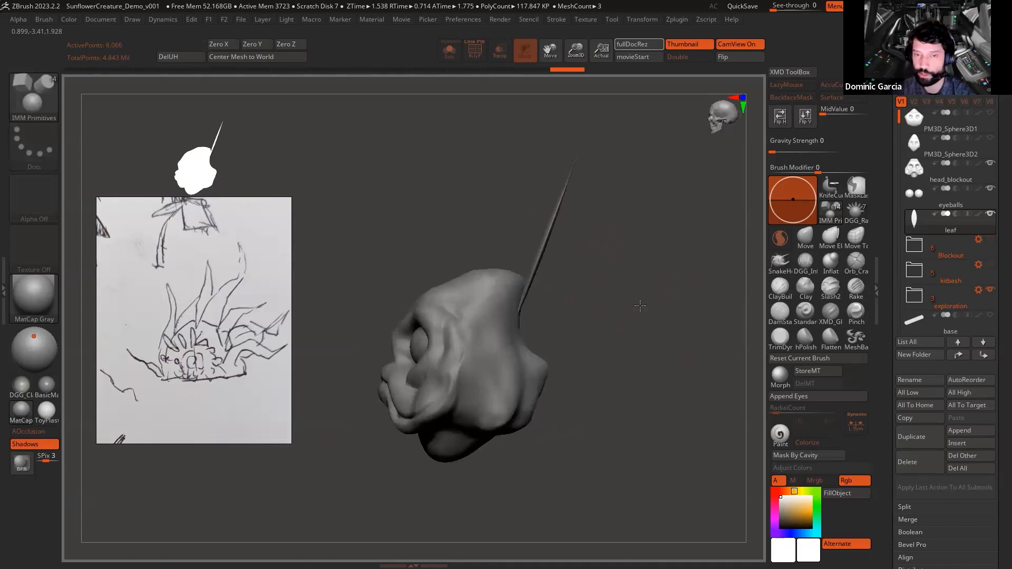
Step: Isolate the leaf from the head and offset the transform gizmo from the leaf's centre
key("w")
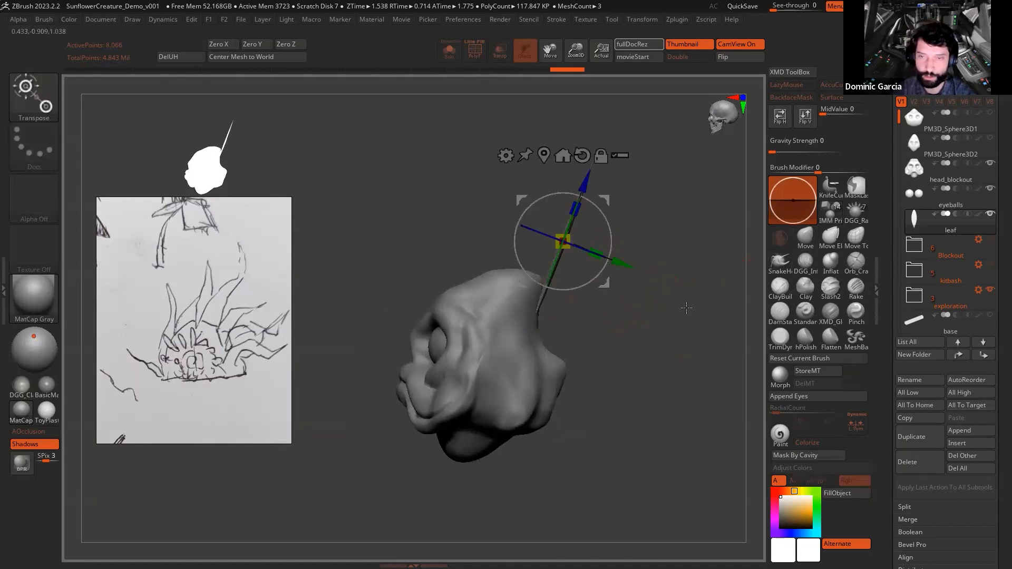
key("q")
mouse_move(648, 319)
left_mouse_down()
mouse_move(639, 290)
mouse_move(610, 321)
mouse_move(623, 305)
mouse_move(653, 330)
mouse_move(628, 348)
left_mouse_up()
key("w")
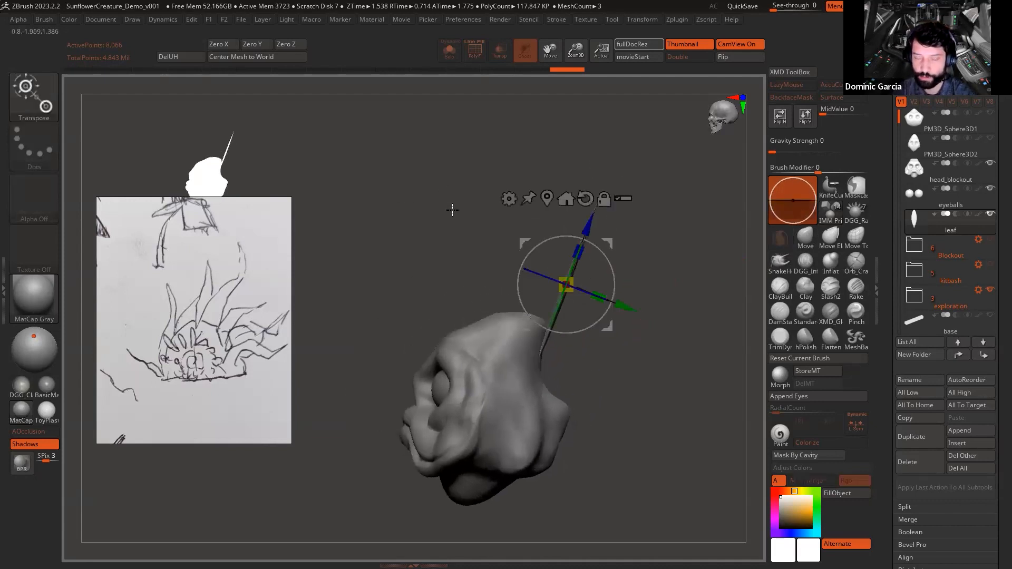
mouse_move(626, 307)
left_mouse_down()
mouse_move(523, 268)
mouse_move(554, 285)
mouse_move(647, 274)
mouse_move(629, 312)
left_mouse_up()
left_click(601, 333)
left_click_drag(479, 284, 504, 224)
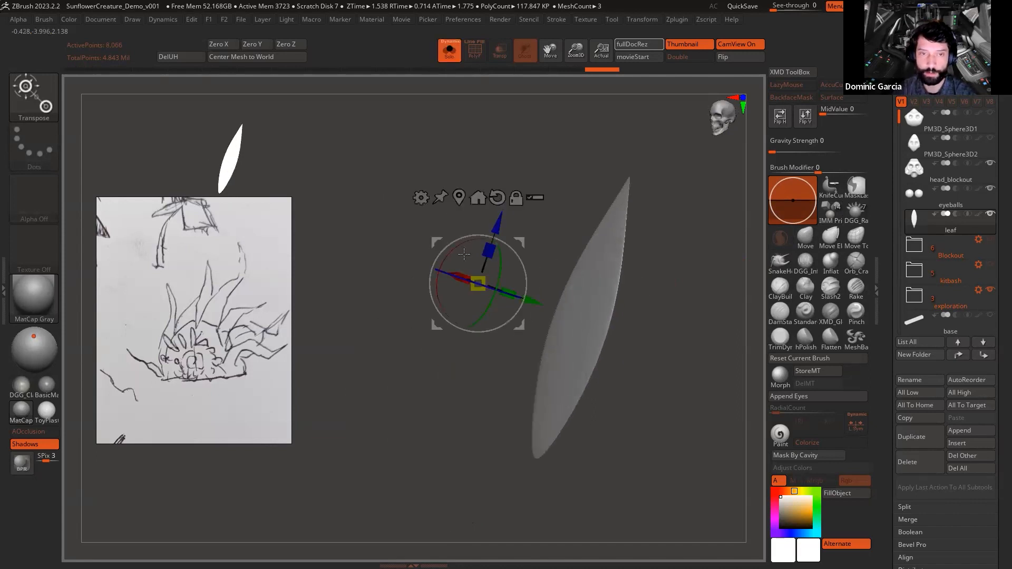
Step: Set the Focal Shift to -4 and offset the transform gizmo along the leaf's Y axis in side view
key("space")
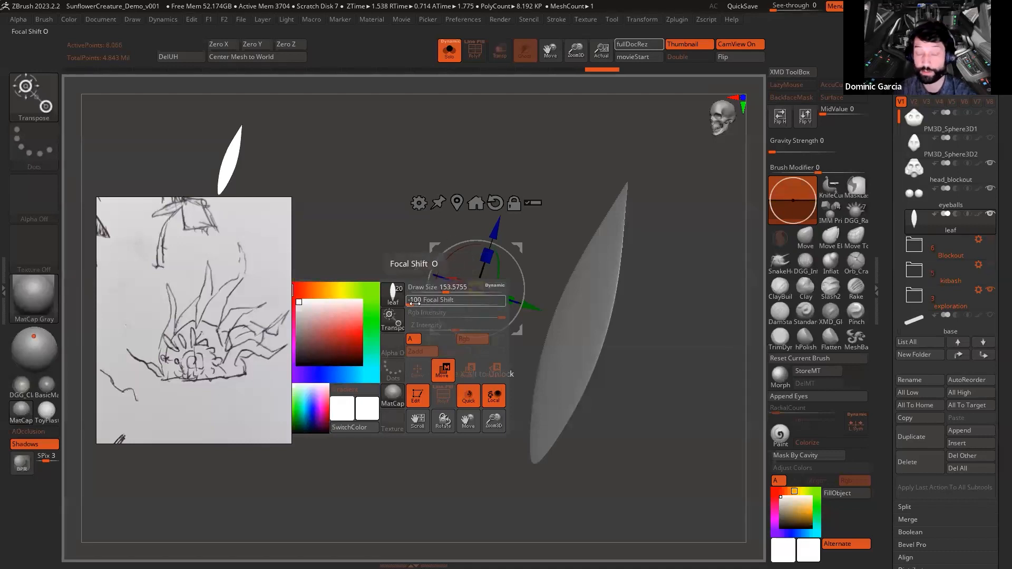
left_click_drag(415, 302, 425, 302)
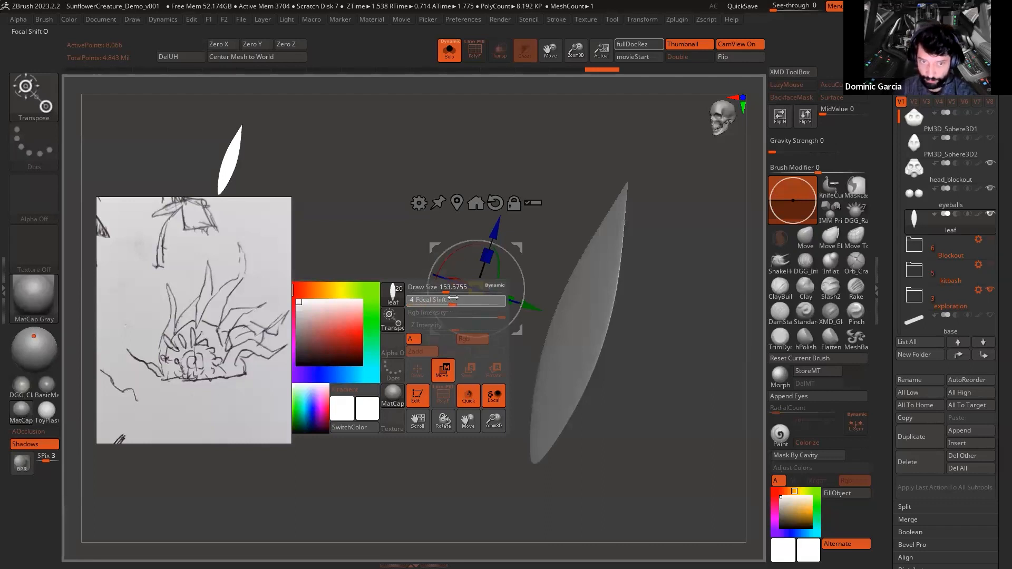
left_click_drag(529, 306, 593, 385)
left_click_drag(733, 440, 591, 427, "shift")
left_click_drag(461, 302, 534, 333, "alt")
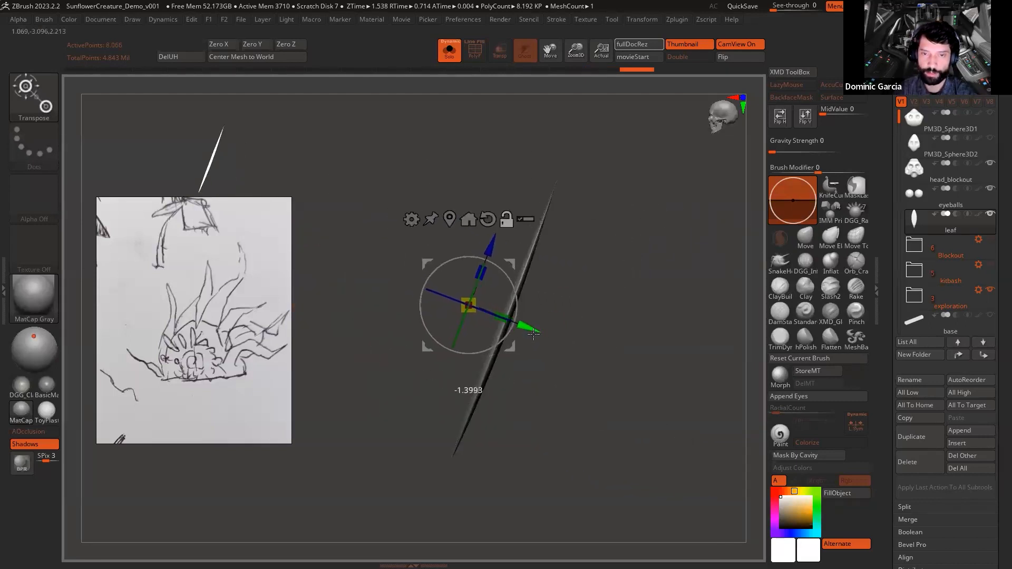
Step: Try bending the leaf's middle forward with different Focal Shift values, and inspect the fold from several angles
key("space")
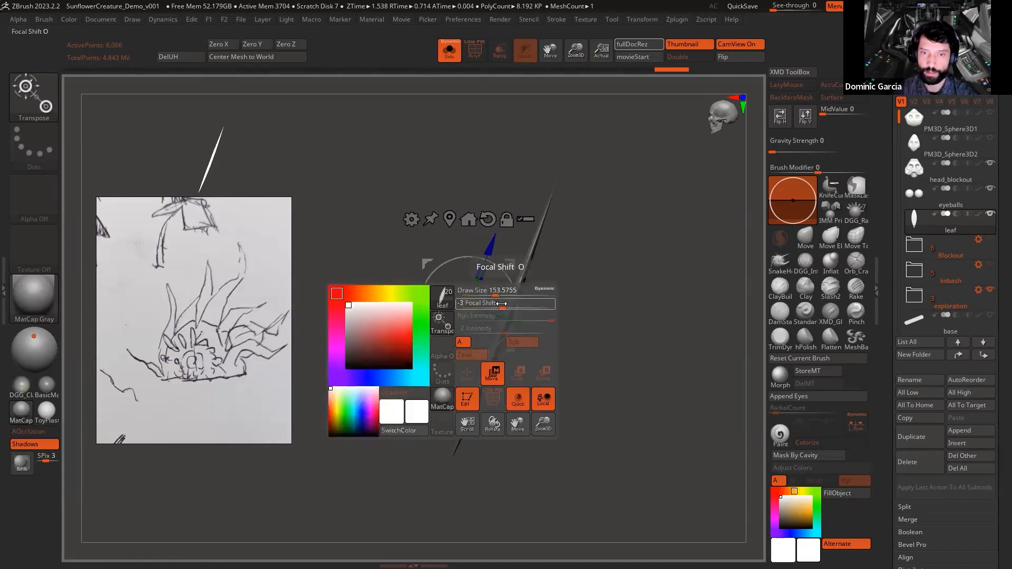
key("space")
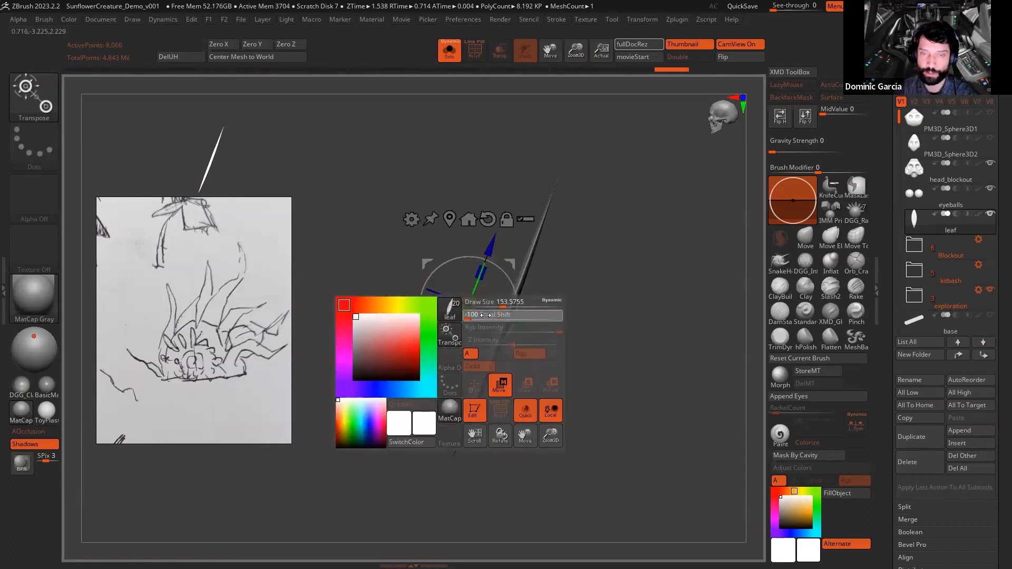
left_click_drag(505, 320, 458, 300, "alt")
key("space")
mouse_move(549, 353)
left_mouse_down()
mouse_move(586, 362)
mouse_move(543, 346)
mouse_move(646, 405)
left_mouse_up()
key("q")
mouse_move(646, 405)
left_mouse_down()
mouse_move(606, 409)
mouse_move(646, 438)
mouse_move(458, 333)
mouse_move(417, 363)
mouse_move(425, 317)
mouse_move(402, 350)
mouse_move(452, 345)
mouse_move(434, 366)
mouse_move(404, 371)
mouse_move(699, 434)
mouse_move(629, 438)
left_mouse_up()
left_click_drag(640, 387, 667, 309)
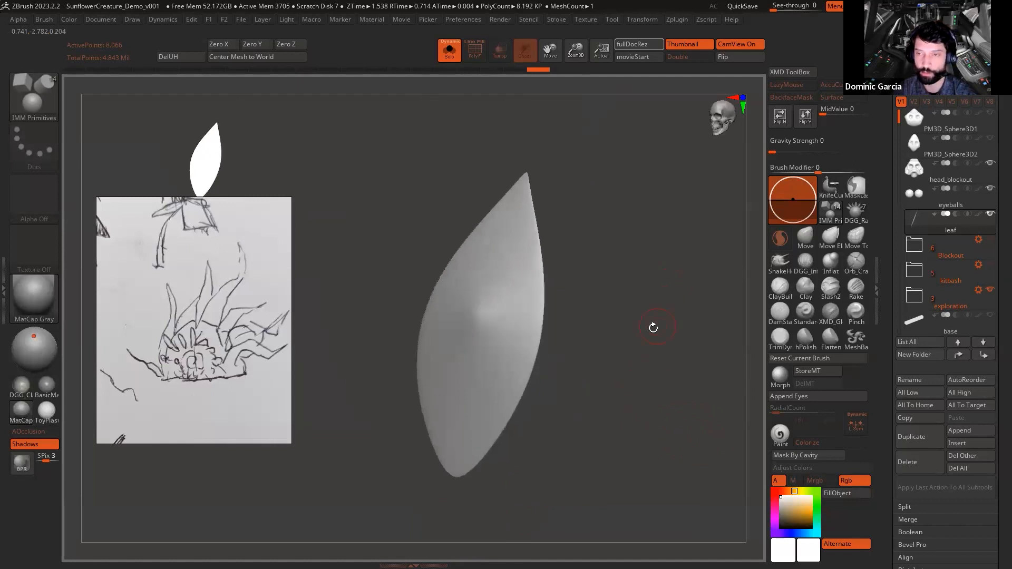
left_click_drag(532, 289, 508, 287)
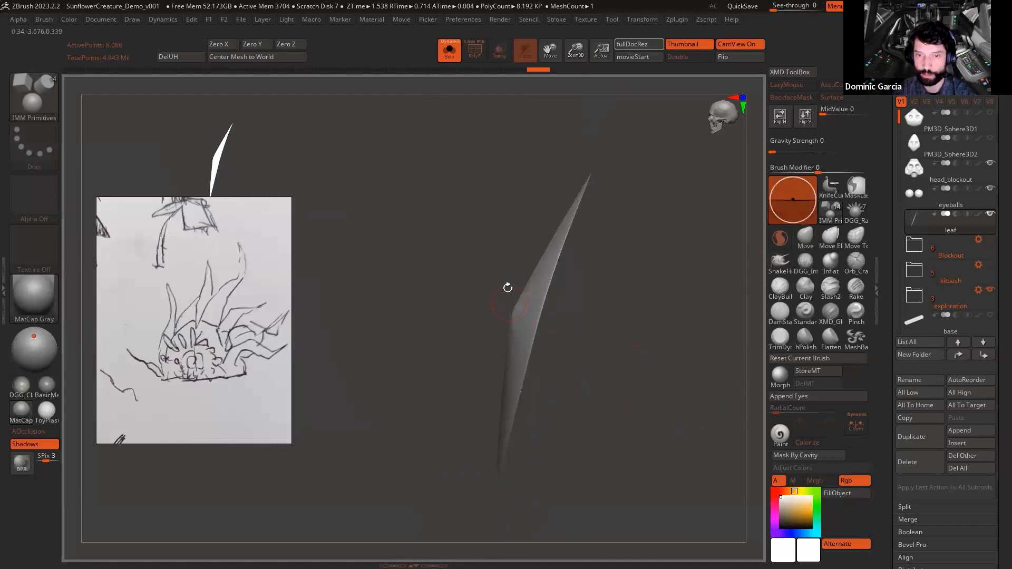
left_click_drag(617, 327, 606, 323)
Step: Offset the gizmo from the leaf in side view, bend the leaf into a smooth backward curve and bring the head back into view
left_click_drag(622, 396, 696, 422)
key("w")
left_click_drag(661, 373, 603, 343, "alt")
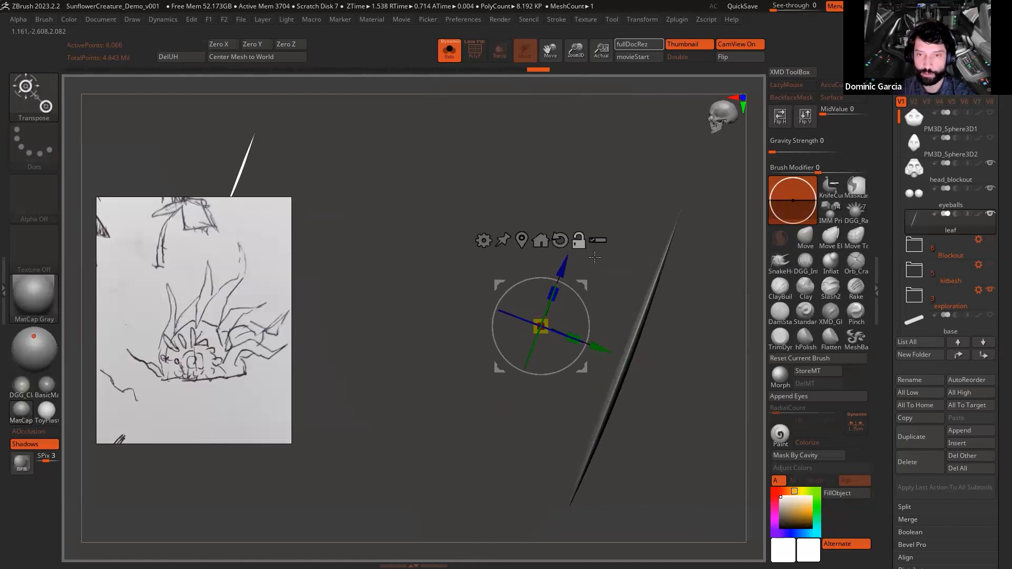
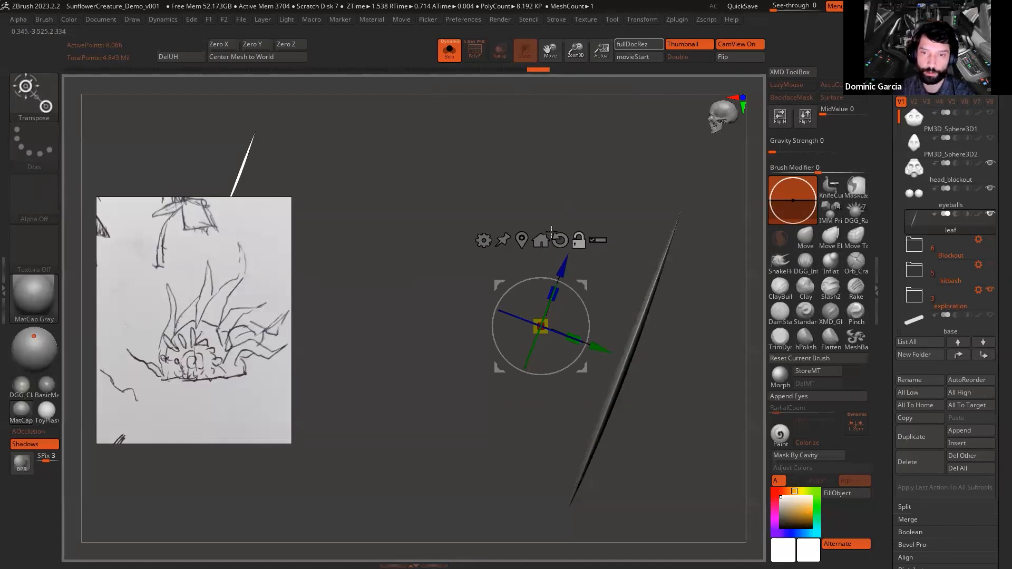
left_click_drag(599, 344, 462, 307)
left_click(556, 274)
left_click_drag(646, 380, 676, 343, "alt")
left_click_drag(433, 225, 392, 210)
left_click_drag(611, 277, 625, 303, "alt")
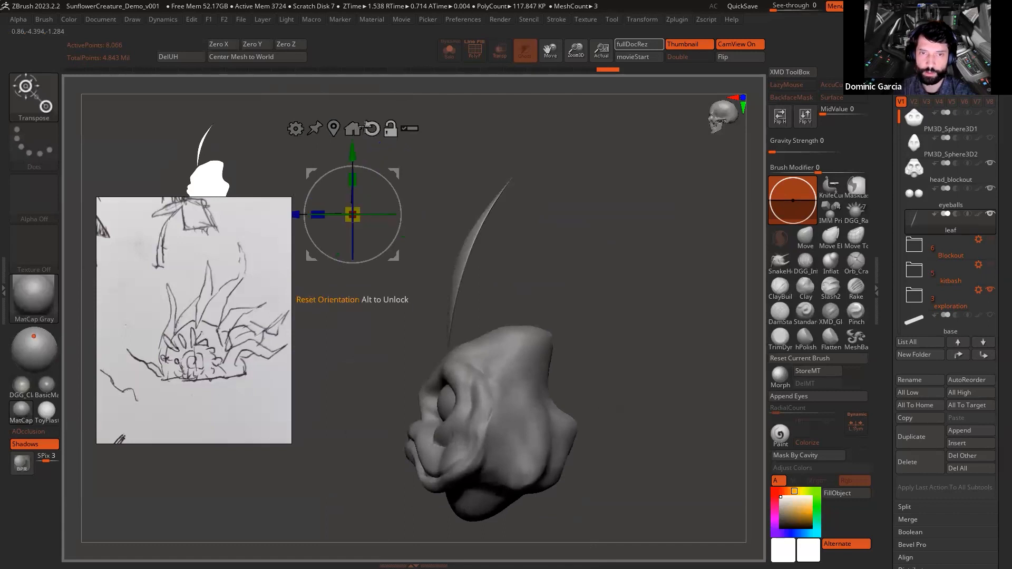
Step: Centre the gizmo on the curved leaf with Focal Shift at -100, then move and tilt the leaf behind the head's crown
left_click(392, 129)
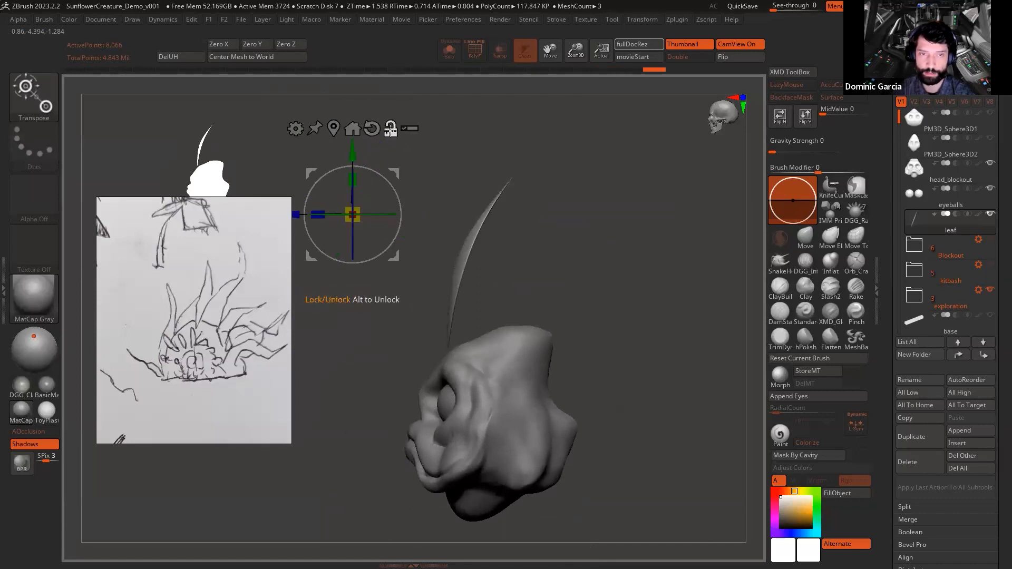
left_click(333, 128)
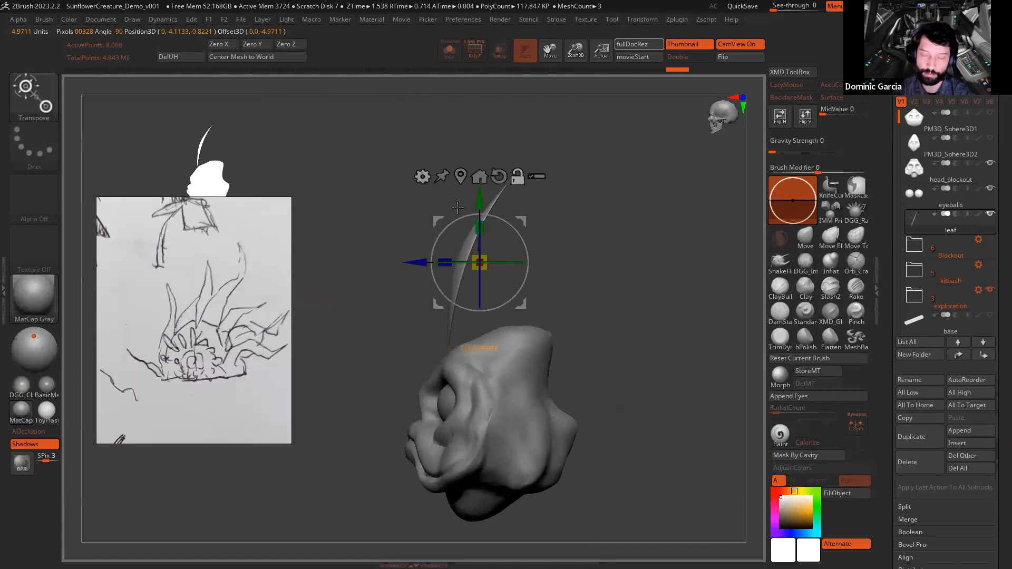
left_click_drag(419, 263, 395, 263, "alt")
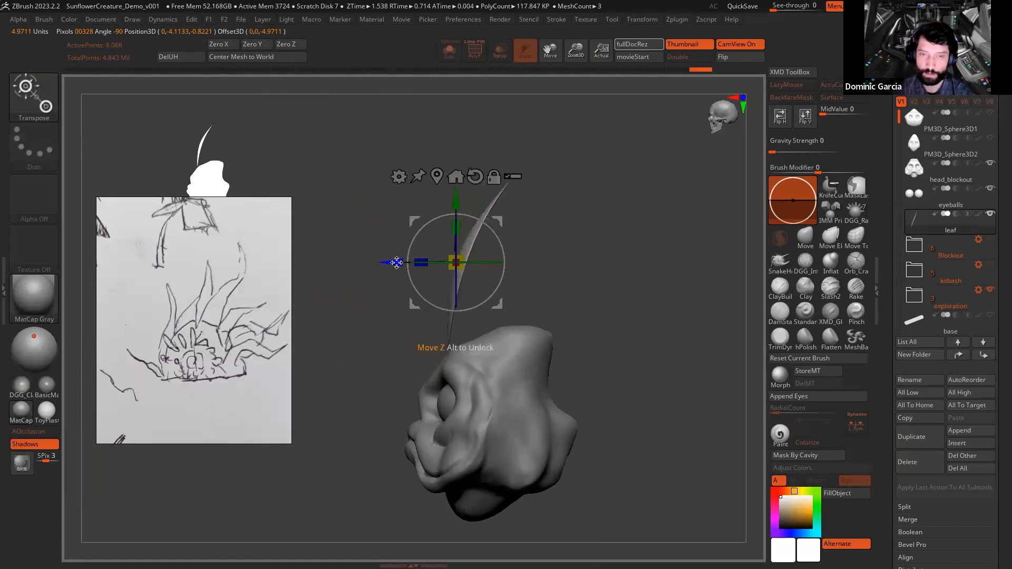
key("space")
left_click(434, 280)
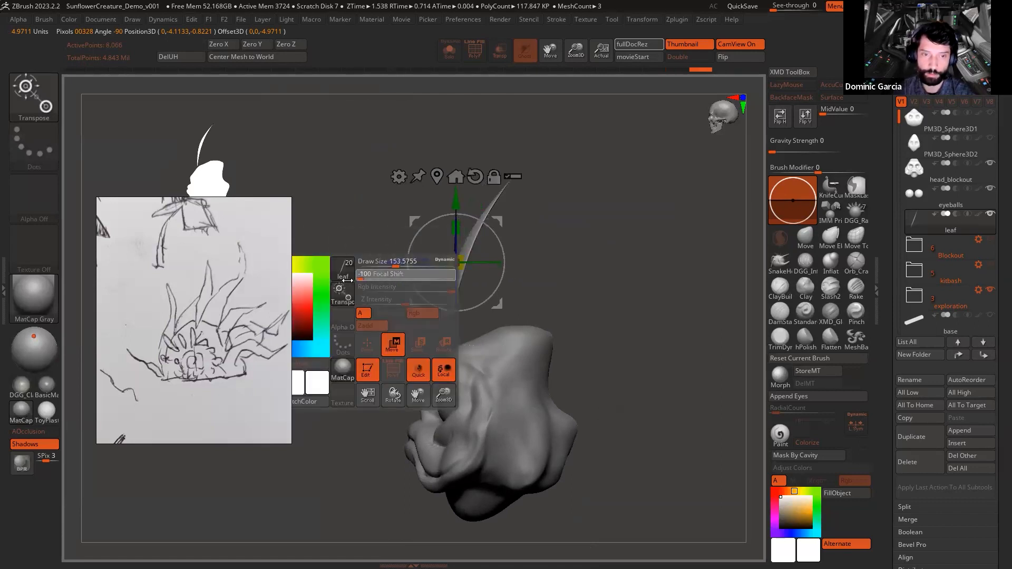
left_click_drag(406, 261, 514, 261)
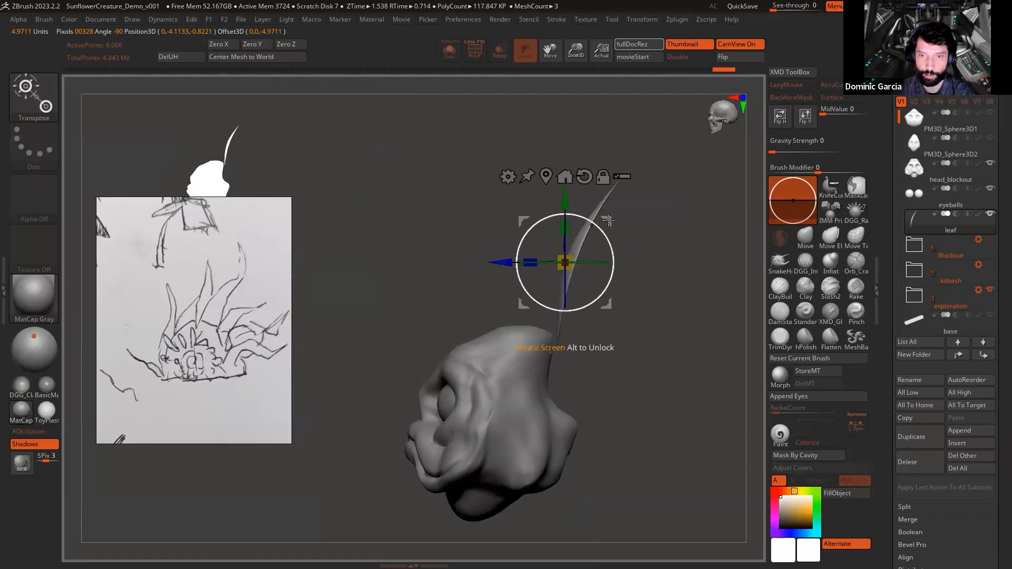
left_click_drag(609, 224, 599, 269)
Step: Duplicate the crown leaf sideways along the X axis from the front view, leaving the original masked
key("q")
left_click_drag(628, 340, 575, 336)
mouse_move(632, 299)
left_mouse_down()
mouse_move(693, 292)
mouse_move(698, 314)
mouse_move(681, 294)
mouse_move(648, 295)
left_mouse_up()
key("w")
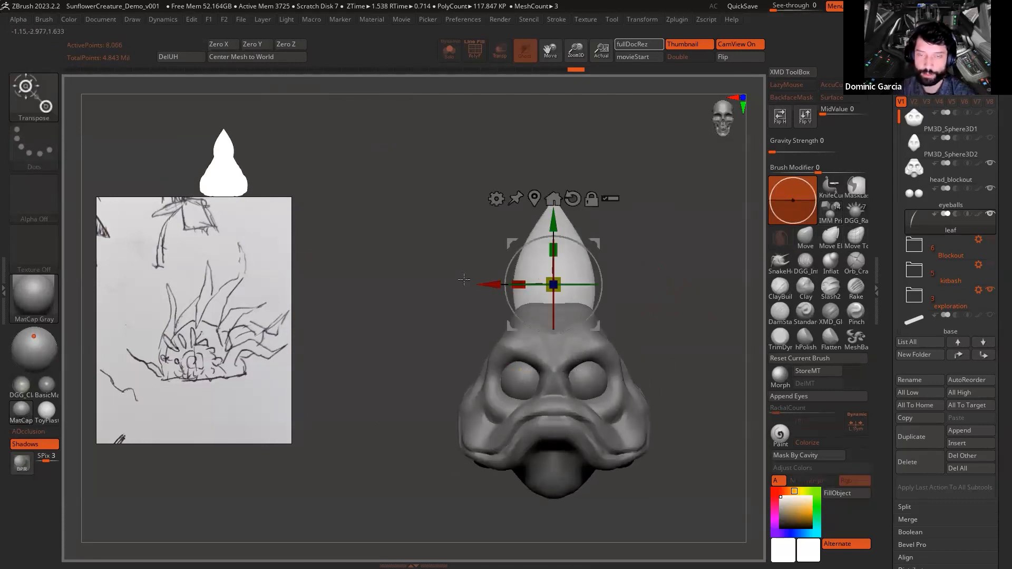
key("ctrl")
left_click_drag(486, 284, 376, 285, "ctrl")
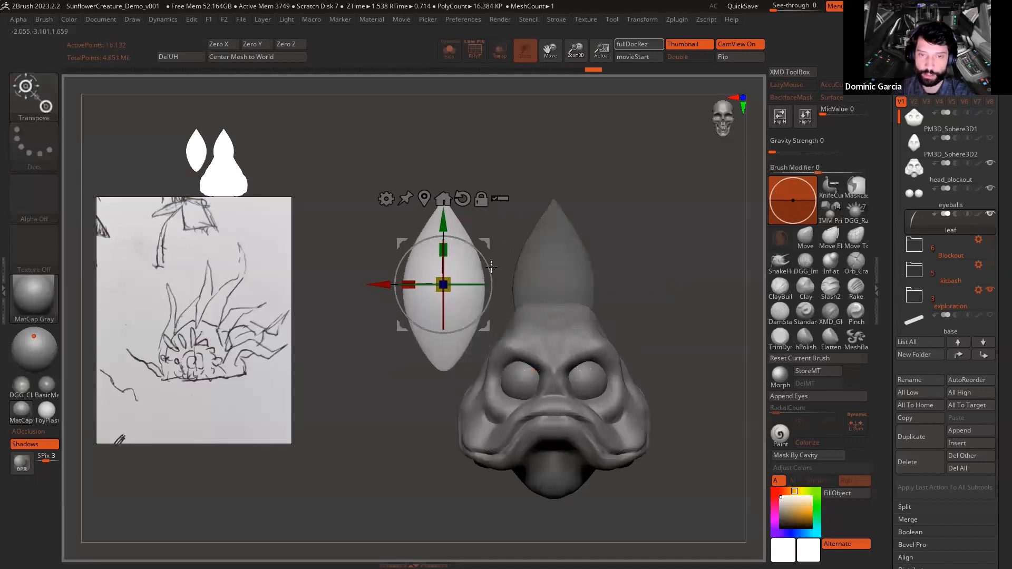
Step: Rotate the duplicated leaf outward and place it behind the side of the head, angled up beside the crown leaf
mouse_move(490, 277)
left_mouse_down()
mouse_move(483, 244)
mouse_move(499, 272)
left_mouse_up()
left_click_drag(505, 312, 486, 277)
left_click_drag(459, 314, 475, 301)
left_click_drag(489, 275, 481, 282)
key("q")
mouse_move(472, 219)
left_mouse_down()
mouse_move(496, 204)
mouse_move(626, 221)
mouse_move(595, 238)
mouse_move(516, 238)
mouse_move(698, 246)
mouse_move(594, 251)
mouse_move(587, 215)
mouse_move(632, 275)
mouse_move(654, 270)
left_mouse_up()
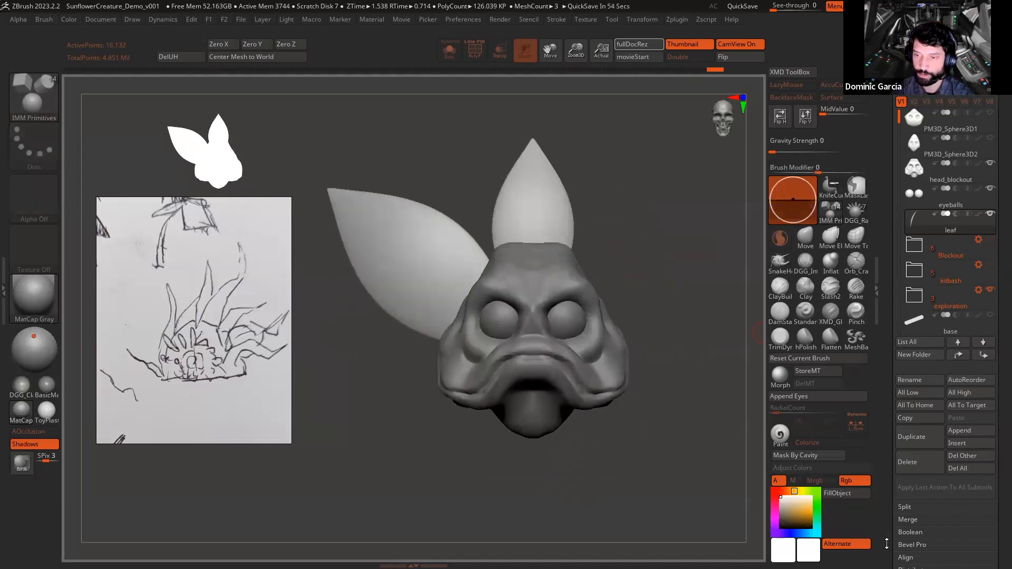
Step: Mirror And Weld the leaf subtool to copy the side leaf onto the opposite side of the head, checking it in wireframe
scroll(892, 512, "down", 5)
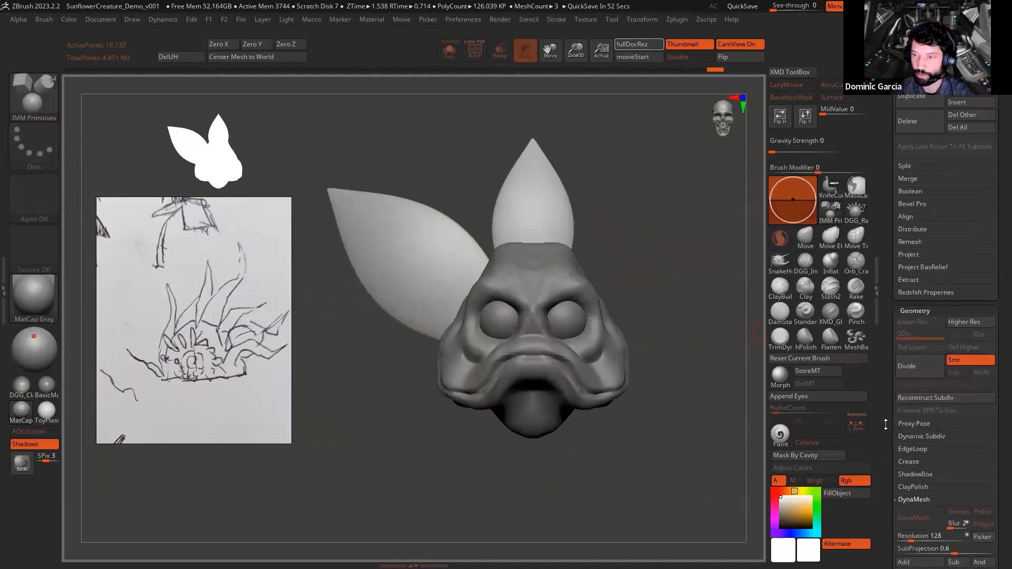
left_click(914, 478)
left_click(918, 478)
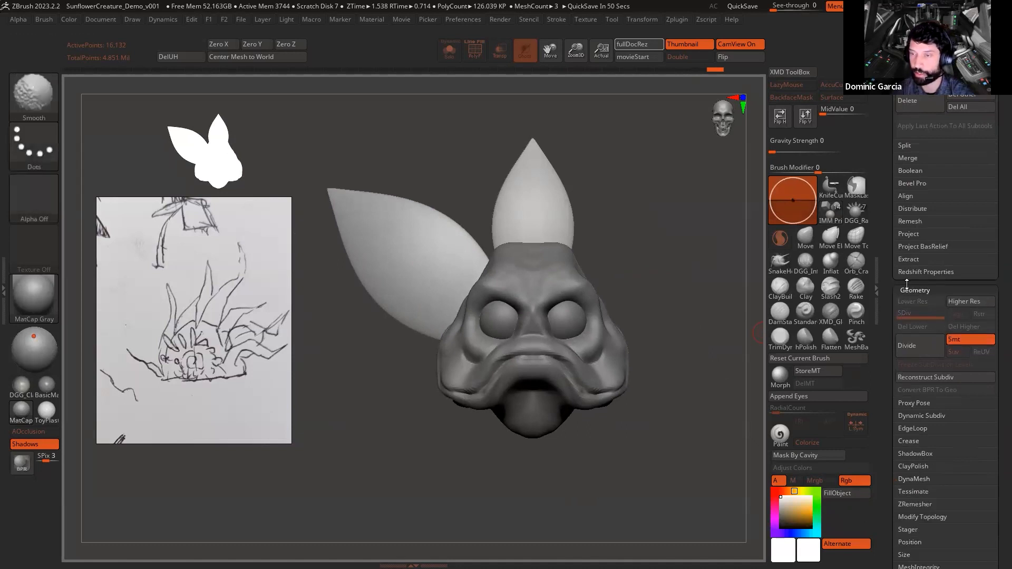
scroll(923, 415, "down", 3)
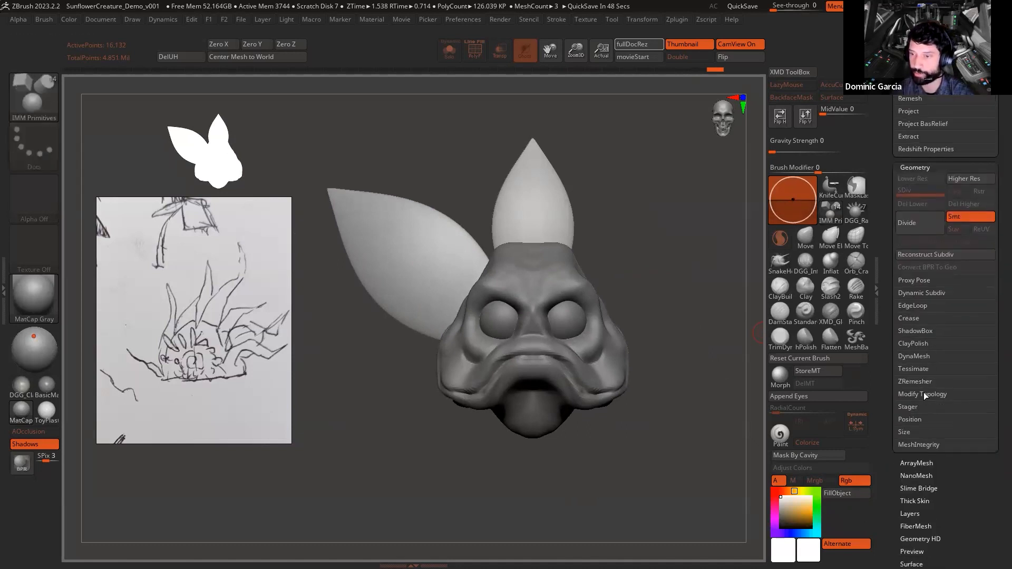
left_click(924, 394)
key("shift+f")
left_click(922, 431)
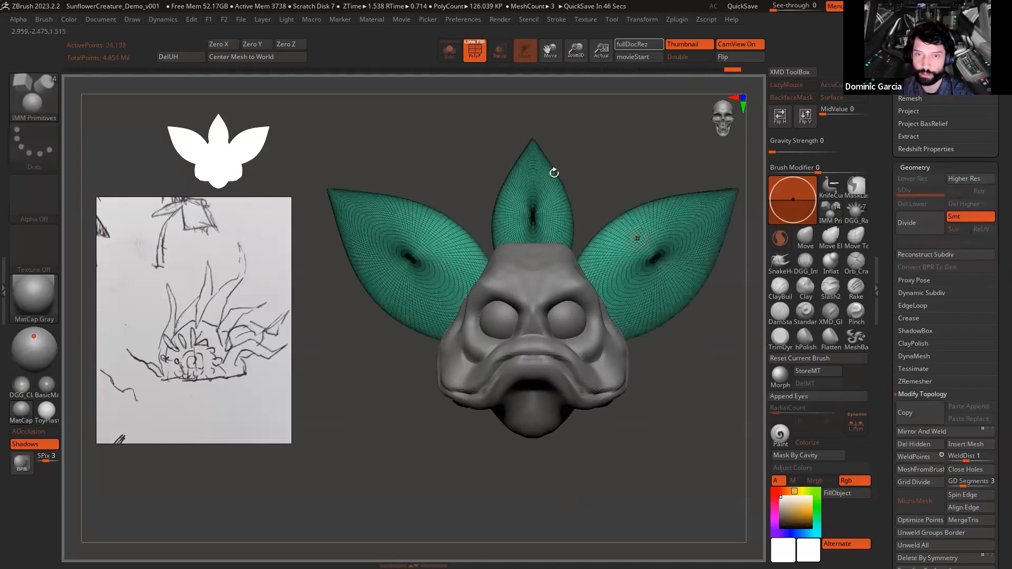
key("shift+f")
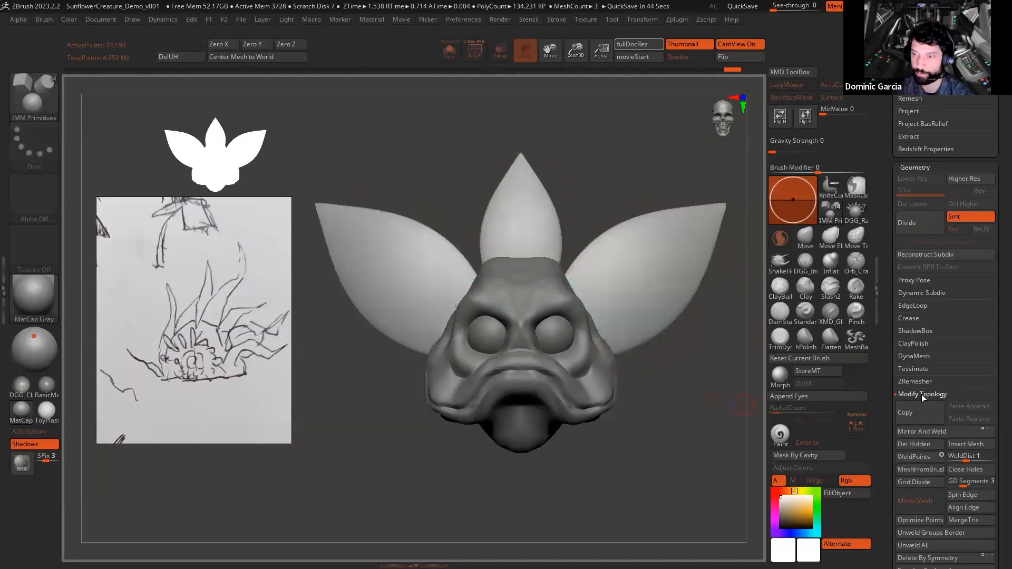
left_click(921, 394)
Step: Rename the leaf subtool as leaves and save the project
mouse_move(701, 406)
left_mouse_down()
mouse_move(685, 410)
mouse_move(712, 409)
left_mouse_up()
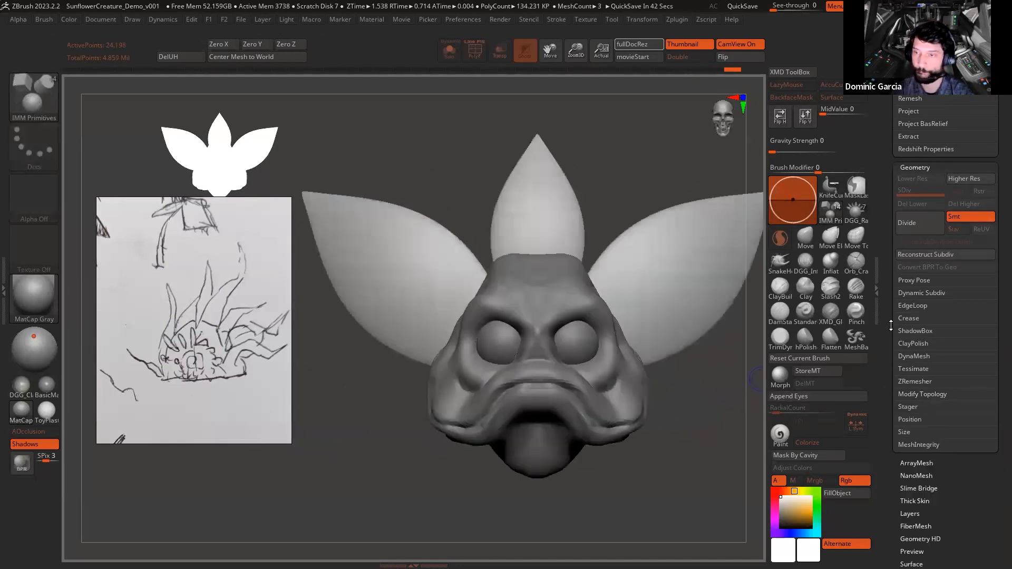
left_click_drag(891, 366, 895, 455)
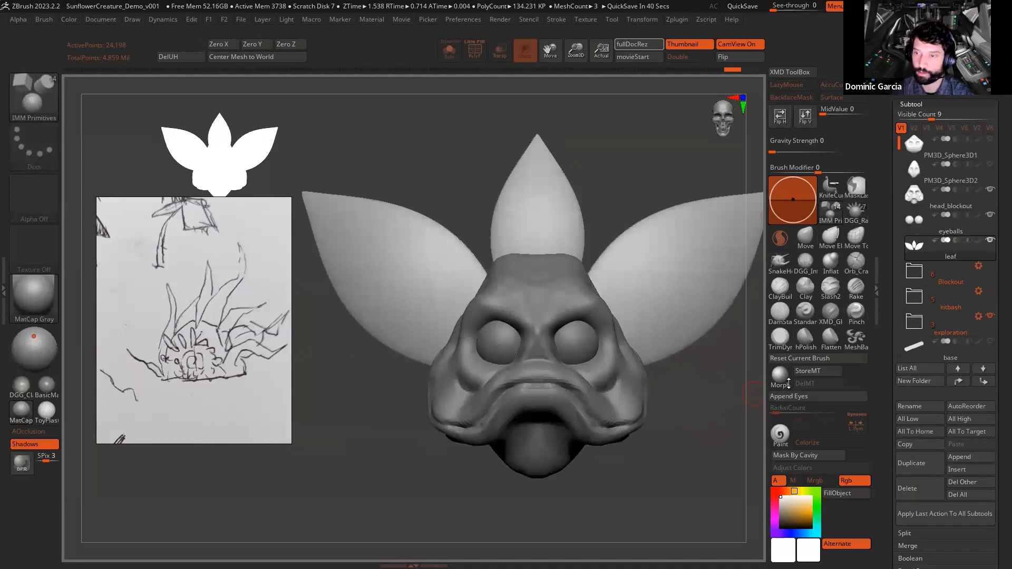
left_click(926, 405)
type("leave")
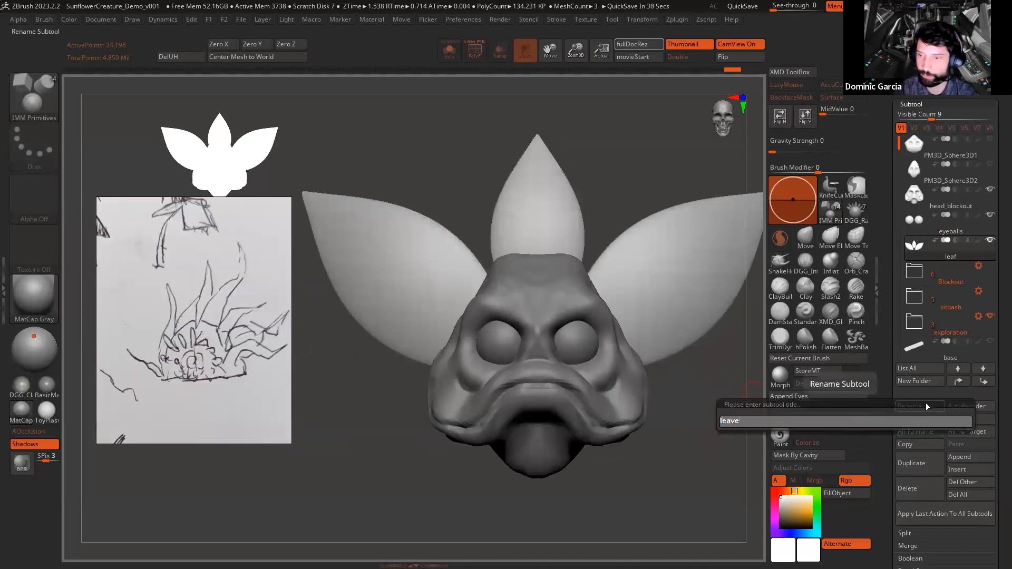
type("s")
key("Return")
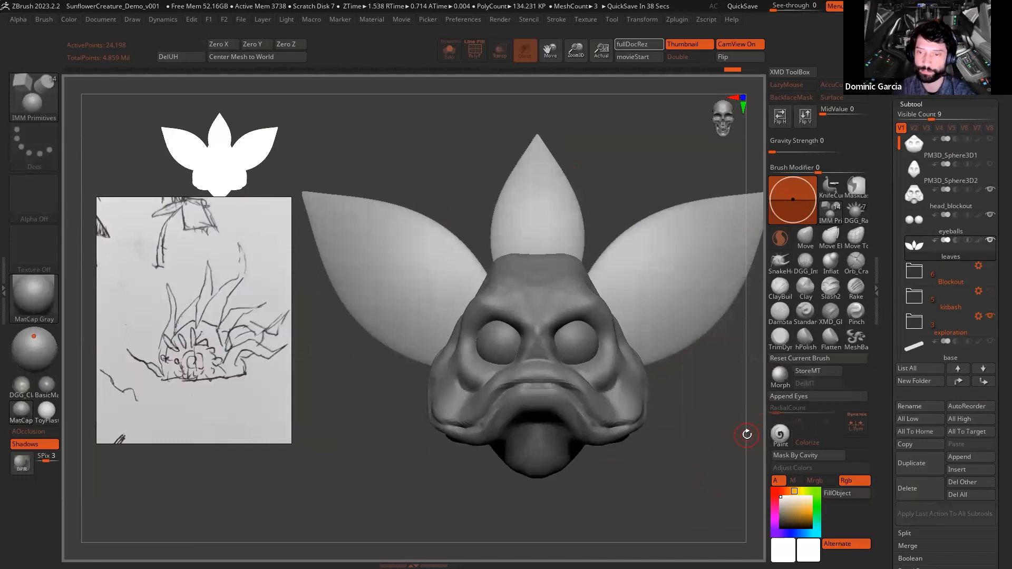
mouse_move(728, 427)
left_mouse_down()
mouse_move(672, 440)
mouse_move(682, 446)
left_mouse_up()
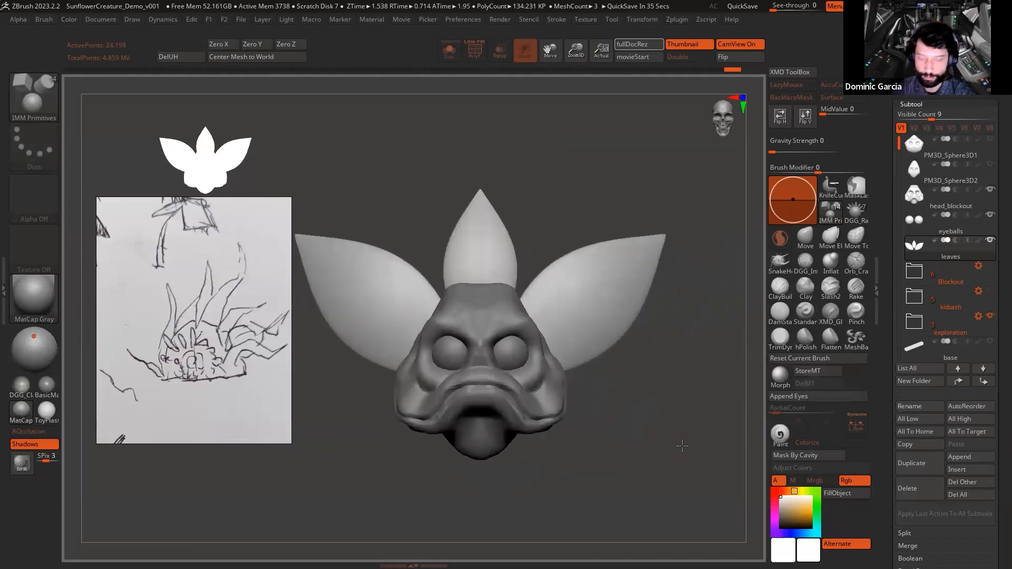
key("ctrl+s")
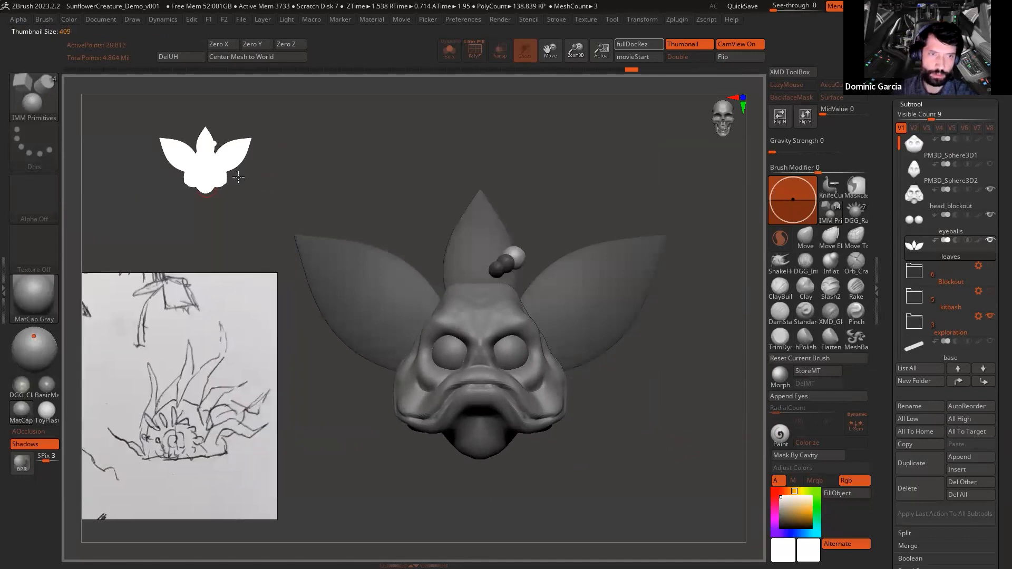
Step: Undo the stray primitives inserted into the leaves subtool
left_click_drag(238, 177, 251, 182)
mouse_move(455, 151)
left_mouse_down()
mouse_move(427, 154)
mouse_move(467, 147)
left_mouse_up()
left_click_drag(554, 257, 583, 246, "alt")
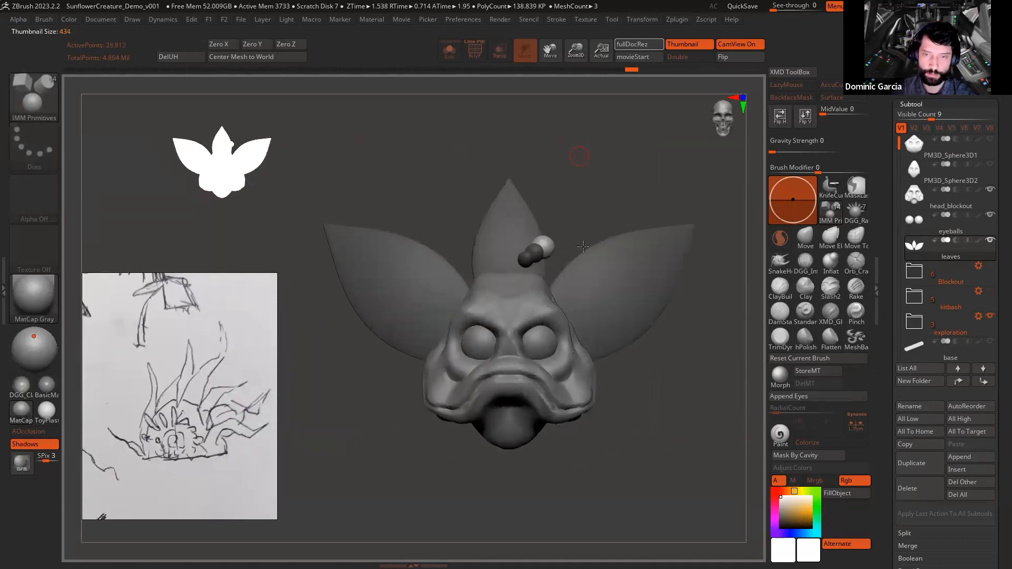
left_click_drag(636, 224, 623, 232, "alt")
key("ctrl+z")
key("ctrl+z")
key("ctrl+z")
Step: Reposition the reference sketch beneath the silhouette thumbnail and reframe the head beside it
left_click_drag(645, 182, 642, 146)
left_click_drag(643, 425, 685, 406)
left_click_drag(161, 411, 182, 352)
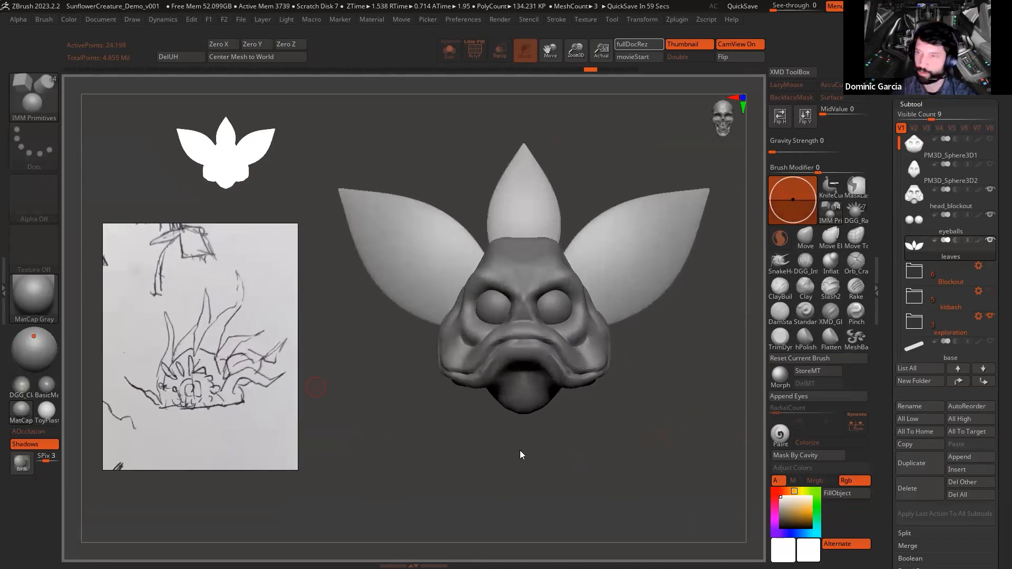
left_click_drag(595, 346, 620, 384)
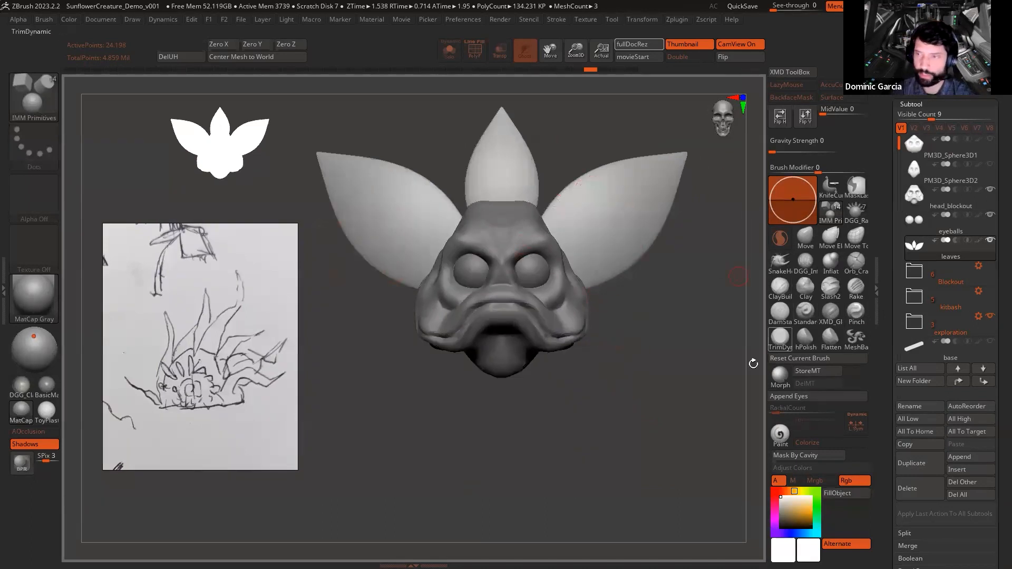
left_click_drag(608, 369, 580, 367)
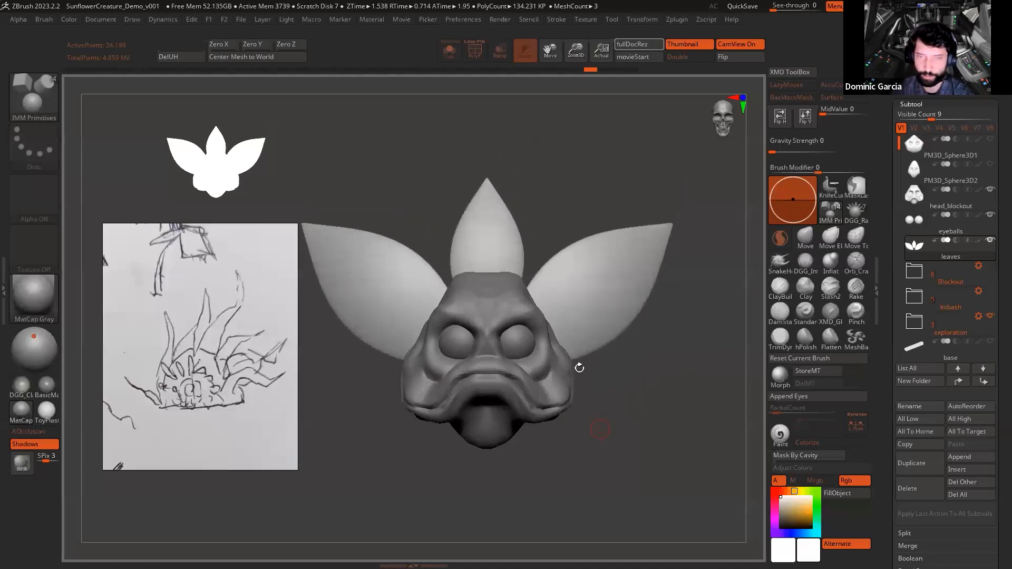
Step: Make the head_blockout subtool active and centre the head beside the reference sketch
left_click(507, 310, "alt")
left_click_drag(671, 379, 693, 378)
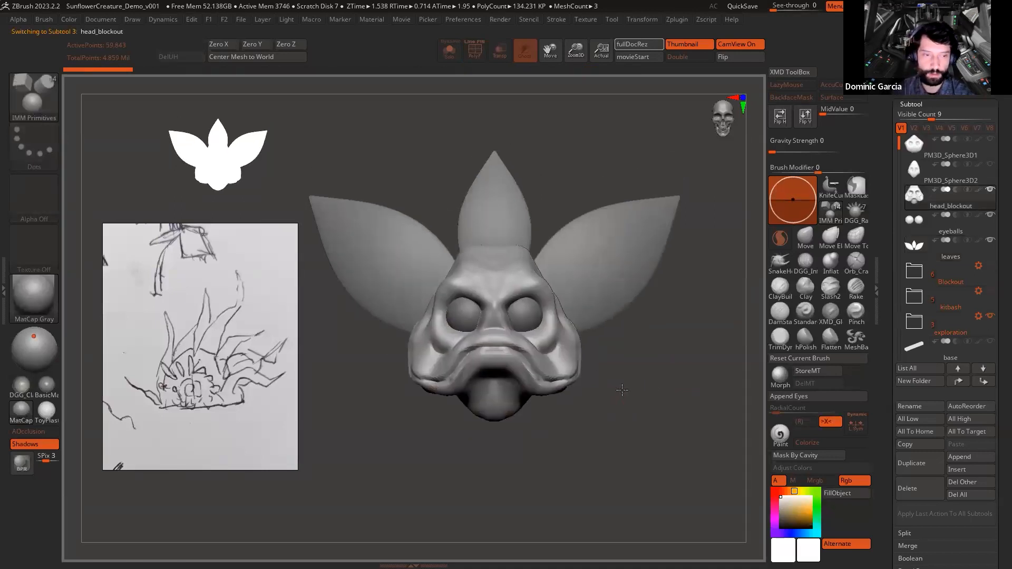
left_click_drag(622, 390, 656, 376)
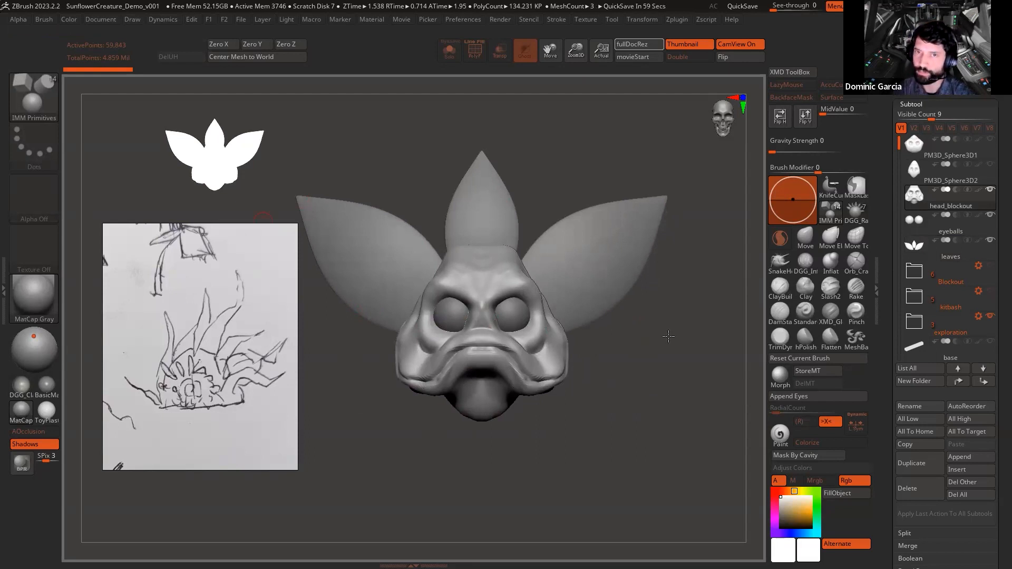
Step: Clear the mask on the head and set MeshExtrude as the masking brush
left_click_drag(488, 264, 485, 266)
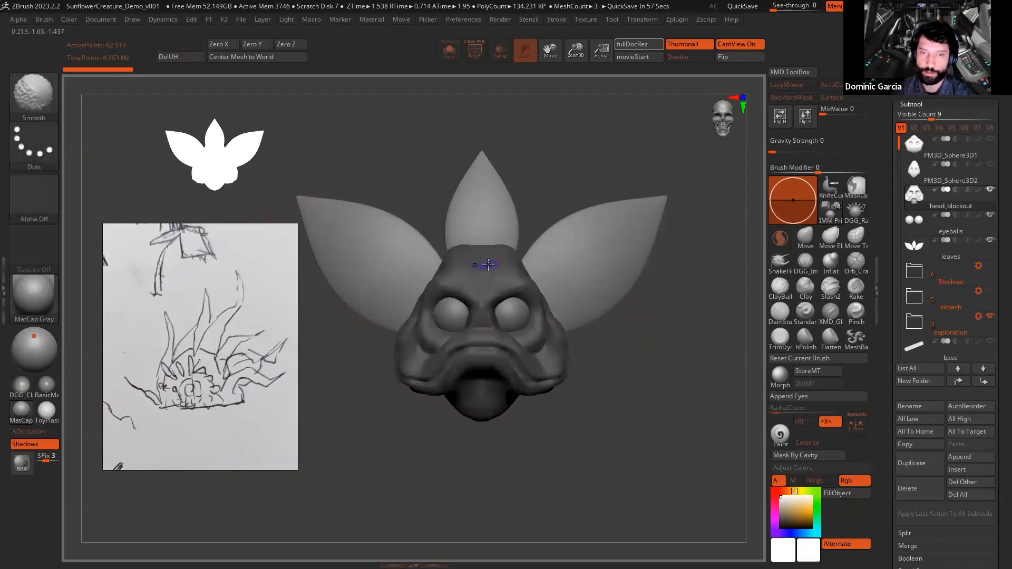
left_click_drag(640, 387, 675, 380, "ctrl")
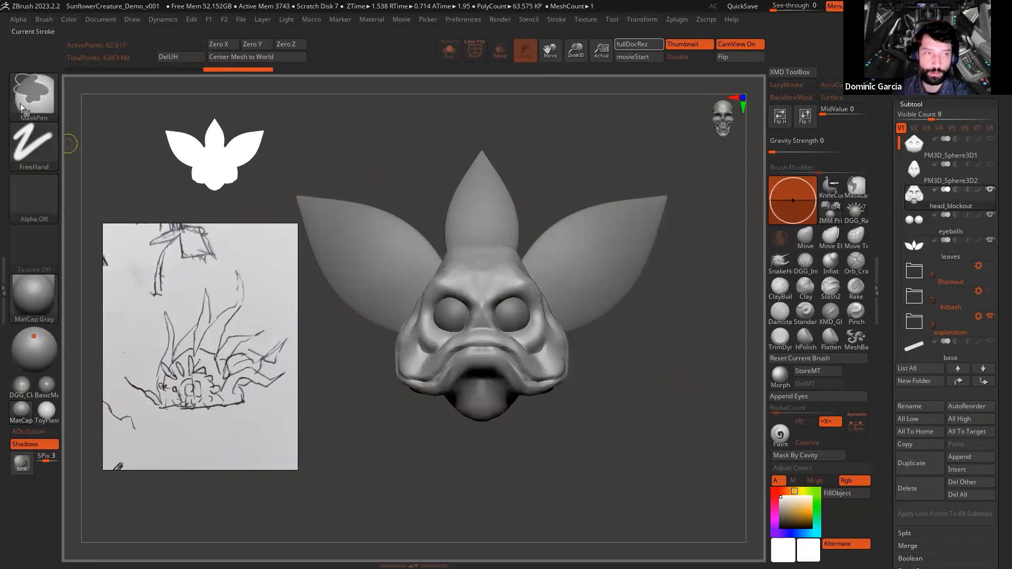
left_click(34, 104)
key("m")
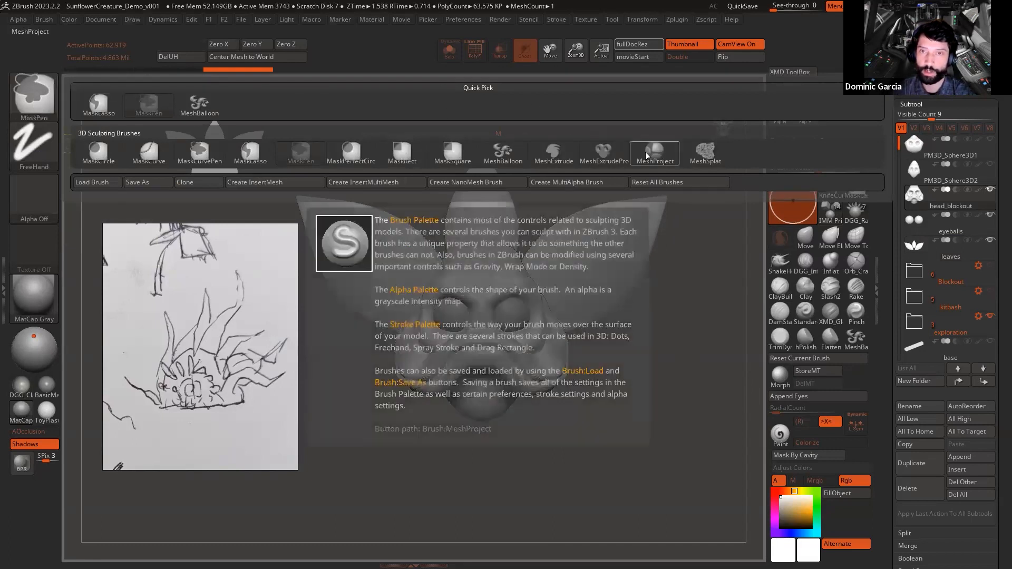
left_click(568, 156)
mouse_move(570, 135)
left_mouse_down()
mouse_move(565, 174)
mouse_move(474, 174)
left_mouse_up()
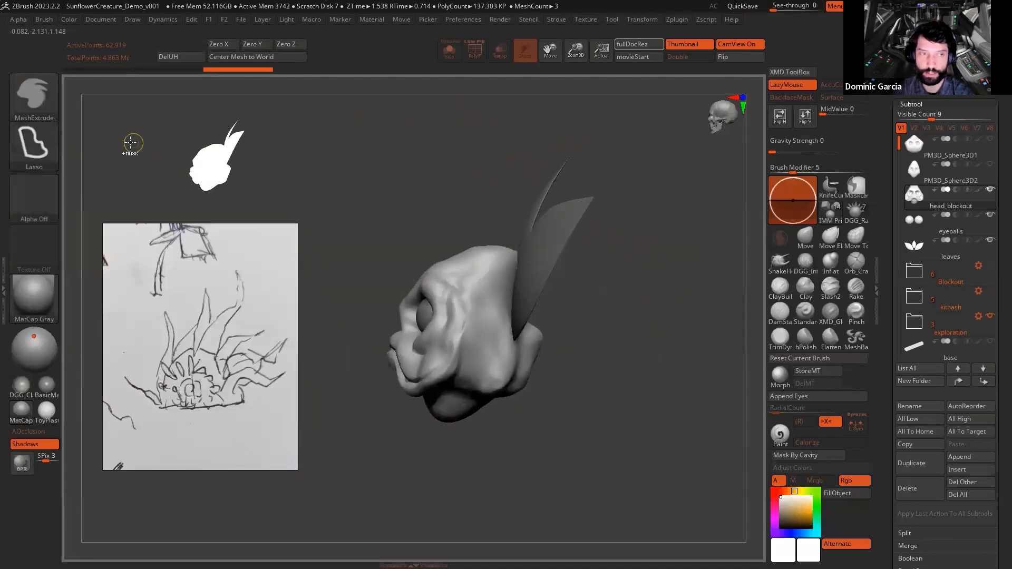
left_click(57, 112)
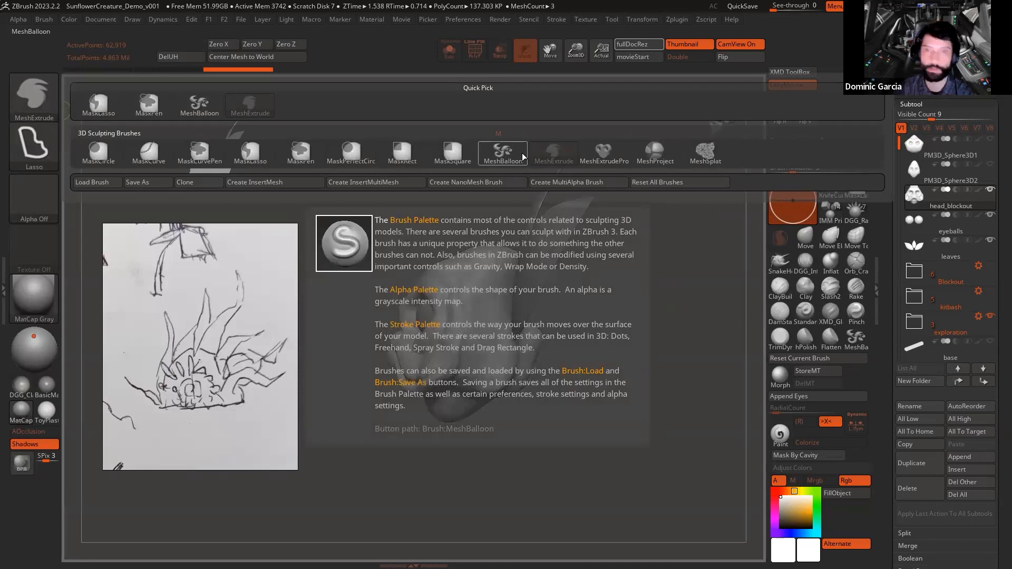
left_click(505, 154)
left_click_drag(425, 166, 603, 195)
Step: Remesh the head with DynaMesh, check its wireframe, and turn off X symmetry
key("shift+f")
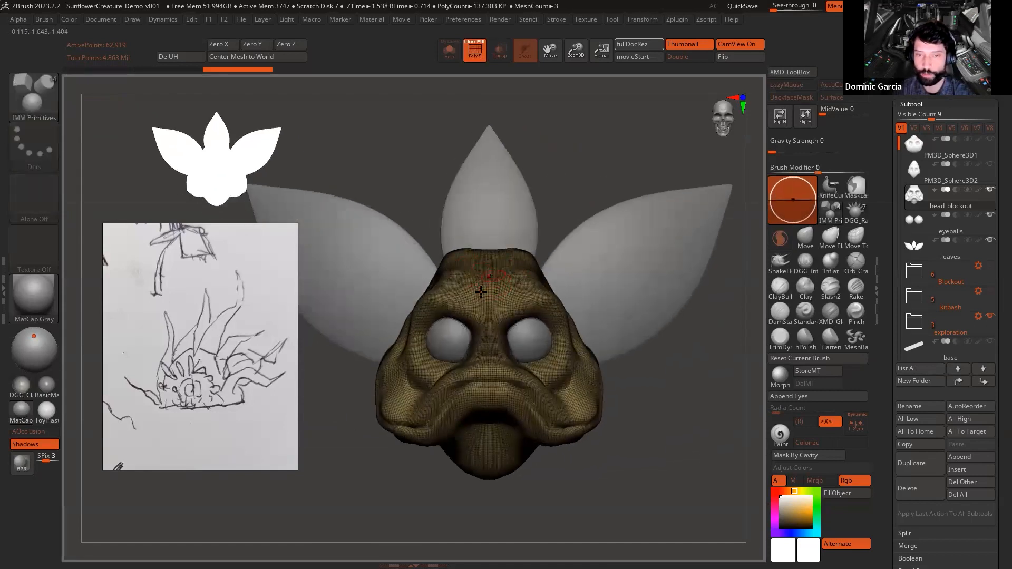
left_click_drag(720, 403, 624, 364, "alt")
left_click_drag(692, 258, 616, 443, "ctrl")
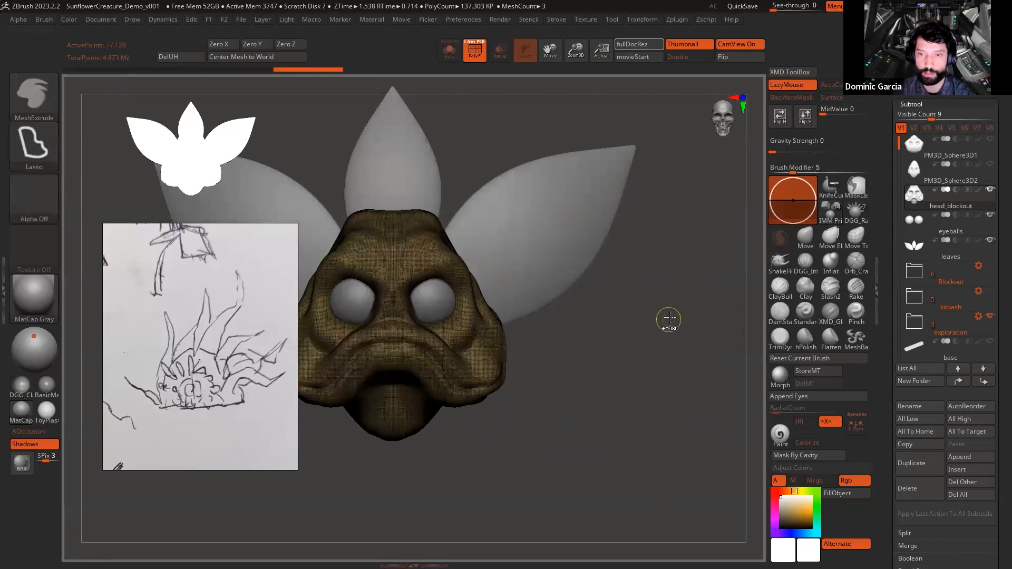
left_click_drag(682, 345, 646, 358, "alt")
key("shift+f")
key("shift+f")
key("shift+f")
left_click_drag(649, 398, 666, 394, "alt")
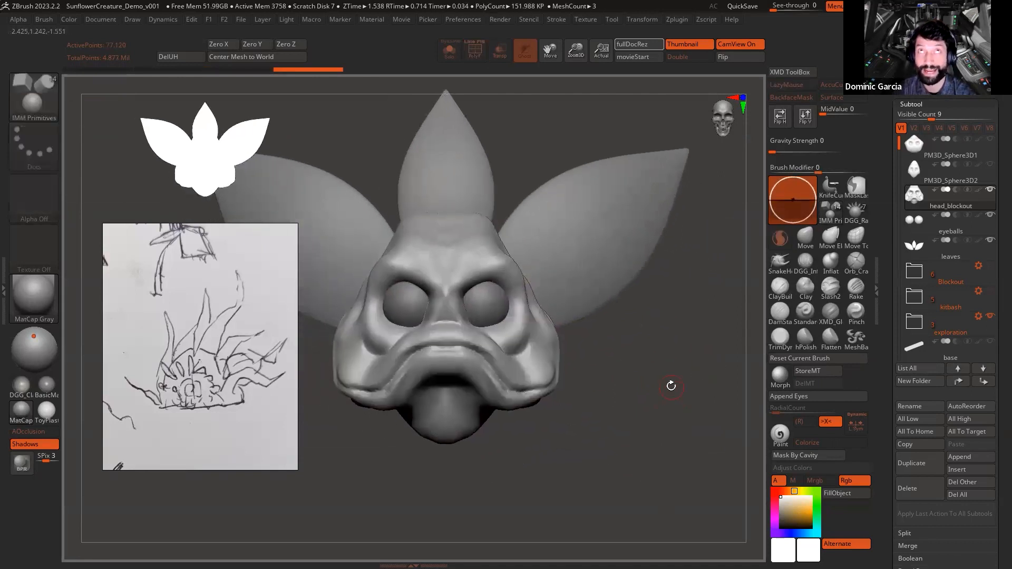
mouse_move(686, 321)
left_mouse_down("ctrl")
mouse_move(733, 411)
mouse_move(680, 487)
mouse_move(587, 406)
mouse_move(657, 349)
mouse_move(712, 453)
left_mouse_up("ctrl")
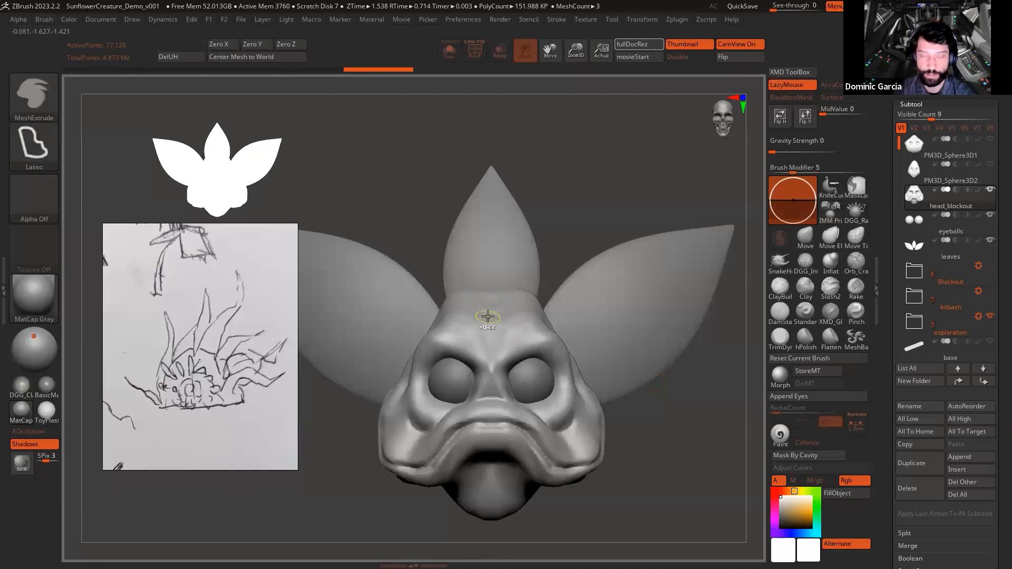
Step: Try to extrude a broad leaf shape upward from the forehead with MeshExtrude, and undo it
mouse_move(427, 239)
left_mouse_down("ctrl")
mouse_move(417, 186)
mouse_move(461, 87)
mouse_move(500, 76)
mouse_move(555, 143)
mouse_move(583, 238)
mouse_move(571, 260)
left_mouse_up("ctrl")
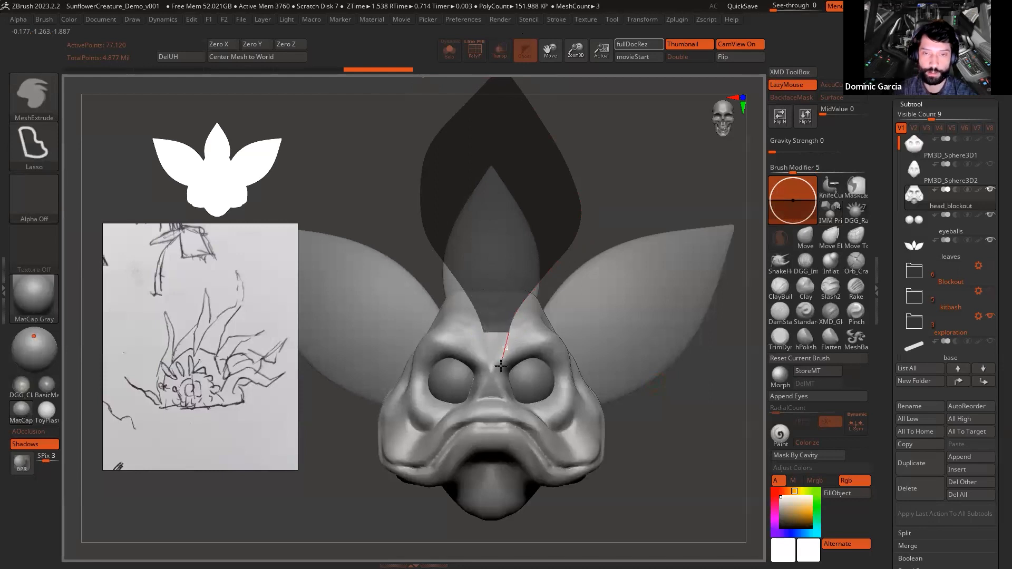
left_click_drag(501, 365, 496, 372, "ctrl")
mouse_move(644, 191)
left_mouse_down()
mouse_move(563, 201)
mouse_move(655, 199)
mouse_move(644, 190)
mouse_move(644, 153)
left_mouse_up()
mouse_move(519, 331)
left_mouse_down("ctrl")
mouse_move(608, 206)
mouse_move(663, 440)
mouse_move(627, 285)
mouse_move(587, 396)
mouse_move(501, 335)
left_mouse_up("ctrl")
mouse_move(614, 450)
left_mouse_down()
mouse_move(596, 454)
mouse_move(640, 447)
mouse_move(606, 450)
mouse_move(635, 353)
mouse_move(628, 245)
left_mouse_up()
key("ctrl+z")
left_click_drag(636, 201, 659, 185, "alt")
key("shift+f")
key("shift+f")
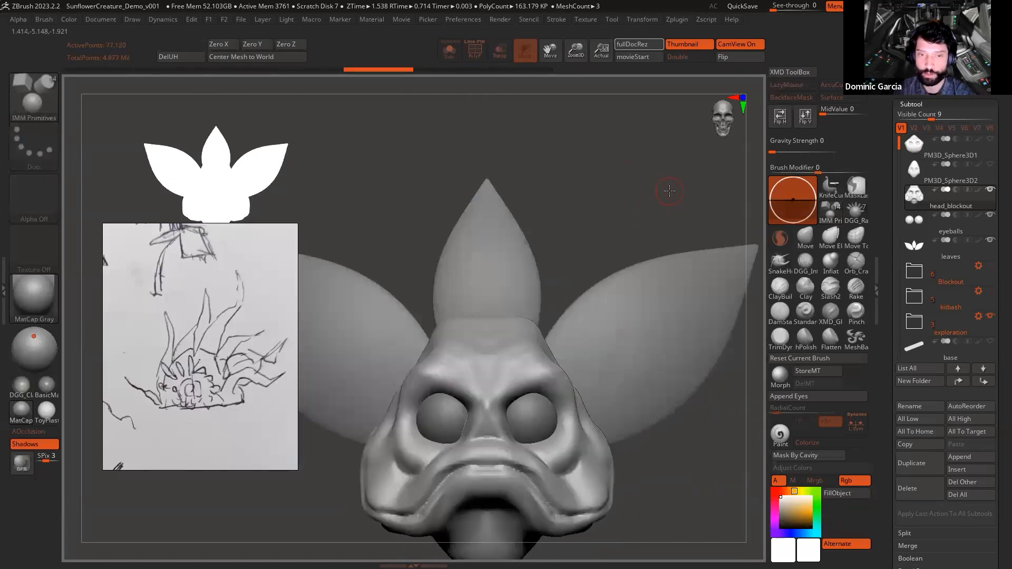
key("shift+f")
key("shift+f")
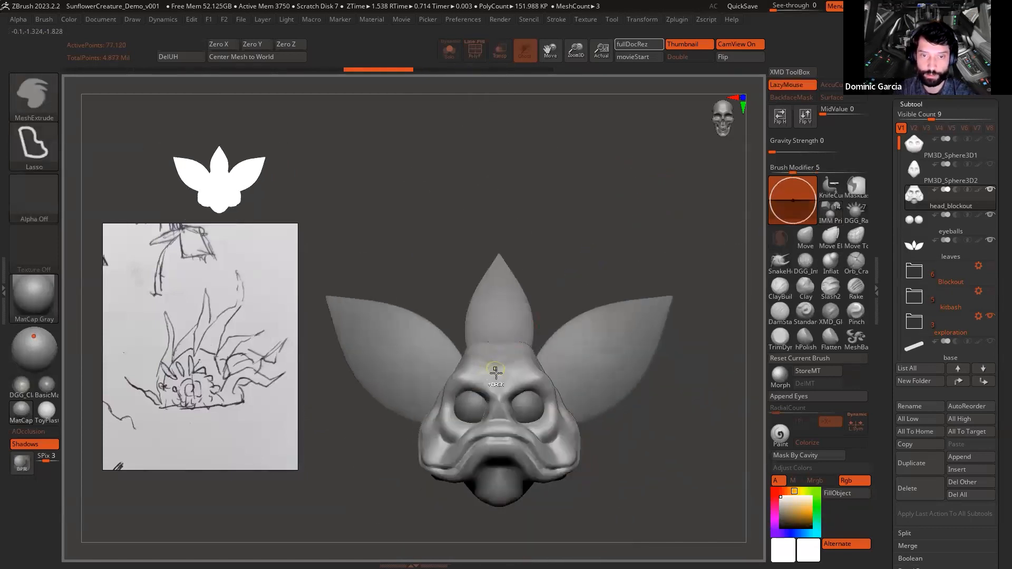
Step: Extrude a tall, slender, pointed leaf upward from the middle of the forehead with MeshExtrude and show its polygroup wireframe
left_click_drag(479, 242, 504, 125)
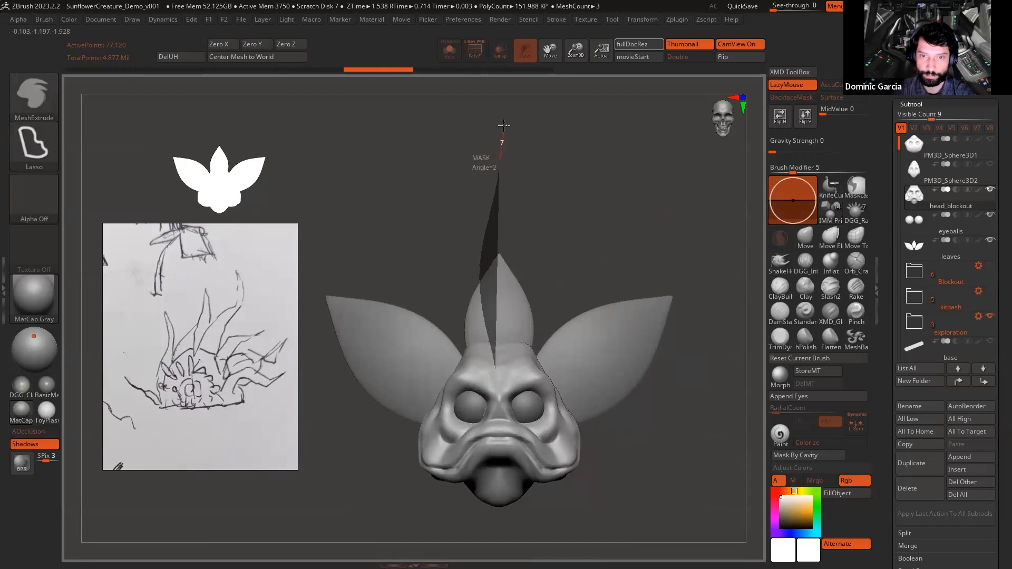
left_click_drag(518, 186, 529, 311)
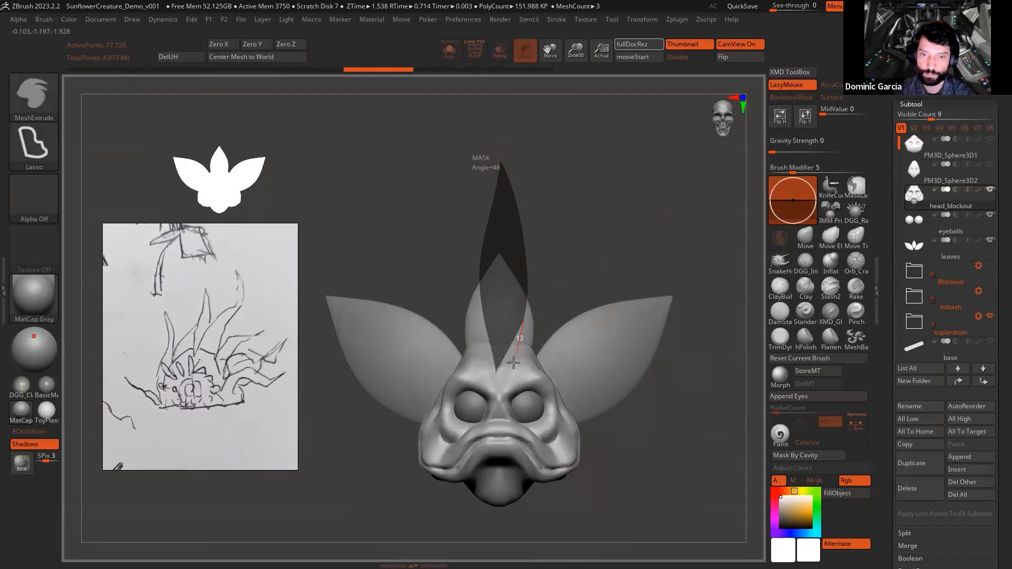
mouse_move(490, 405)
left_mouse_down()
mouse_move(564, 242)
mouse_move(639, 214)
mouse_move(607, 218)
mouse_move(622, 217)
left_mouse_up()
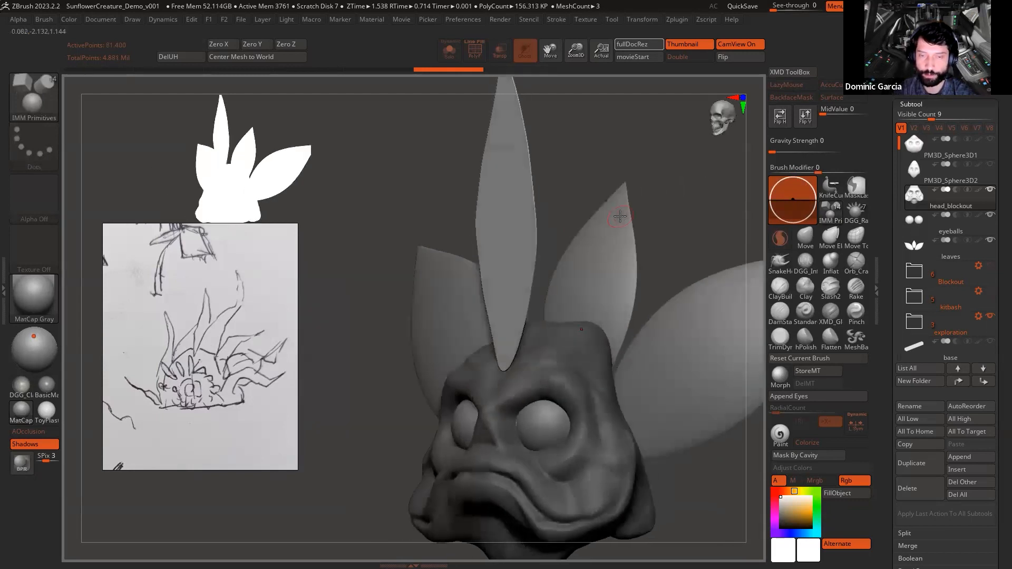
left_click_drag(689, 217, 644, 244)
key("shift+f")
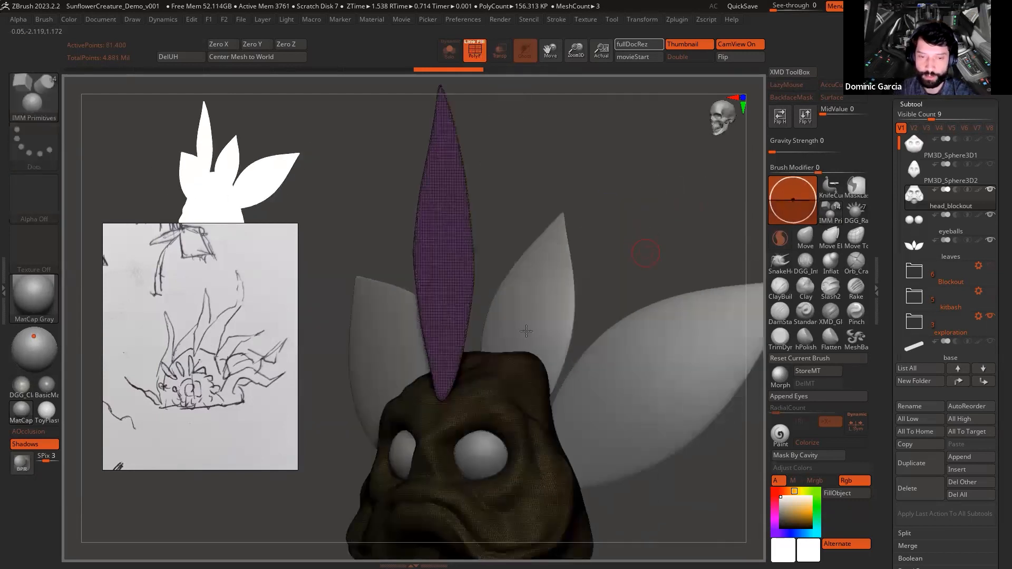
Step: Isolate the newly extruded leaf and examine its shape and thickness from several angles without the wireframe
left_click_drag(527, 333, 538, 260, "alt")
left_click(538, 301, "ctrl+shift")
key("ctrl+shift+s")
left_click(548, 295, "ctrl+shift")
left_click_drag(635, 204, 651, 311)
left_click_drag(609, 268, 505, 353)
left_click_drag(664, 299, 553, 280)
key("space")
left_click_drag(609, 213, 575, 213)
left_click_drag(680, 295, 587, 296)
left_click_drag(495, 328, 470, 322)
key("f")
key("shift+f")
left_click_drag(637, 298, 616, 369, "alt")
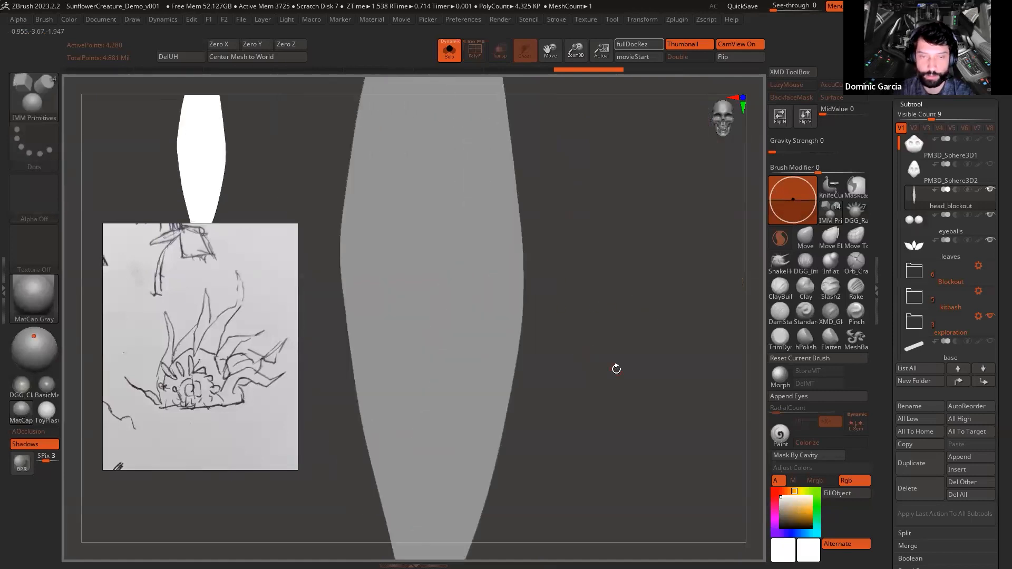
Step: Show the full head and the other subtools around the new leaf again, with the polygroup wireframe on
key("alt+s")
left_click_drag(669, 280, 654, 194, "alt")
left_click(632, 151, "ctrl+shift")
key("shift+f")
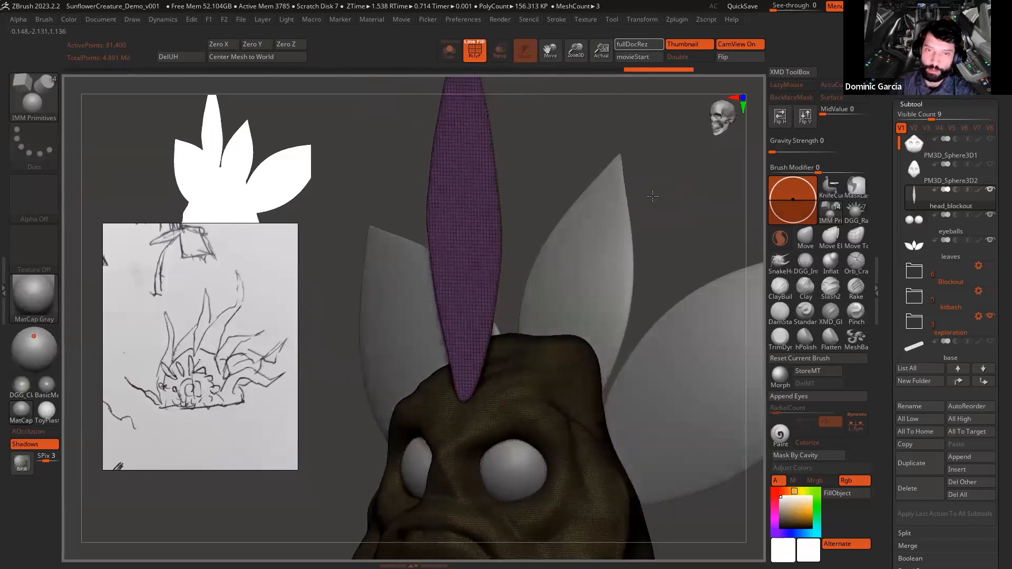
Step: Solo the head_blockout subtool and bring the petal's thin side edge into close view
left_click_drag(891, 501, 880, 395)
left_click_drag(669, 248, 662, 240)
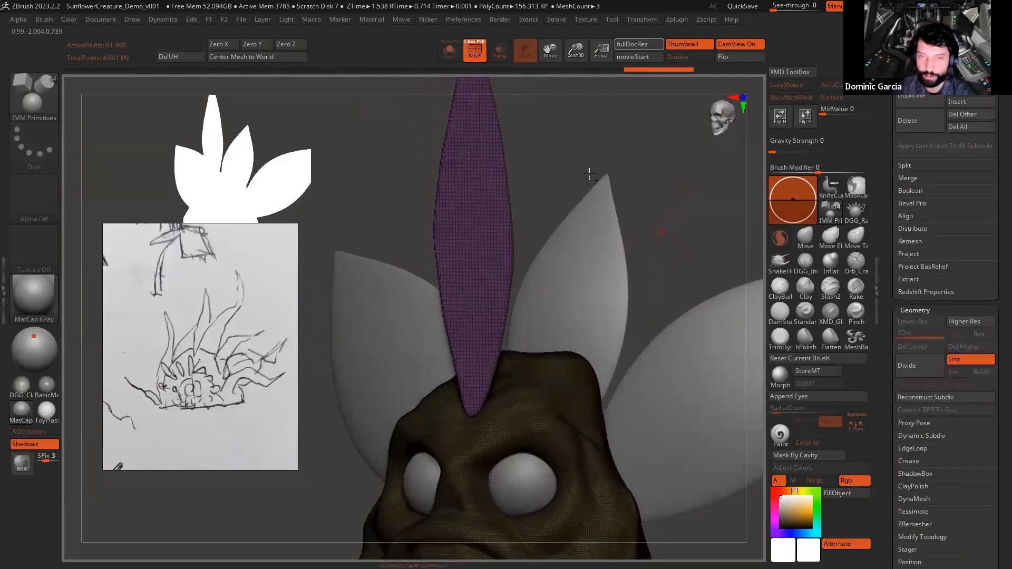
left_click_drag(559, 173, 464, 246, "alt")
key("alt+s")
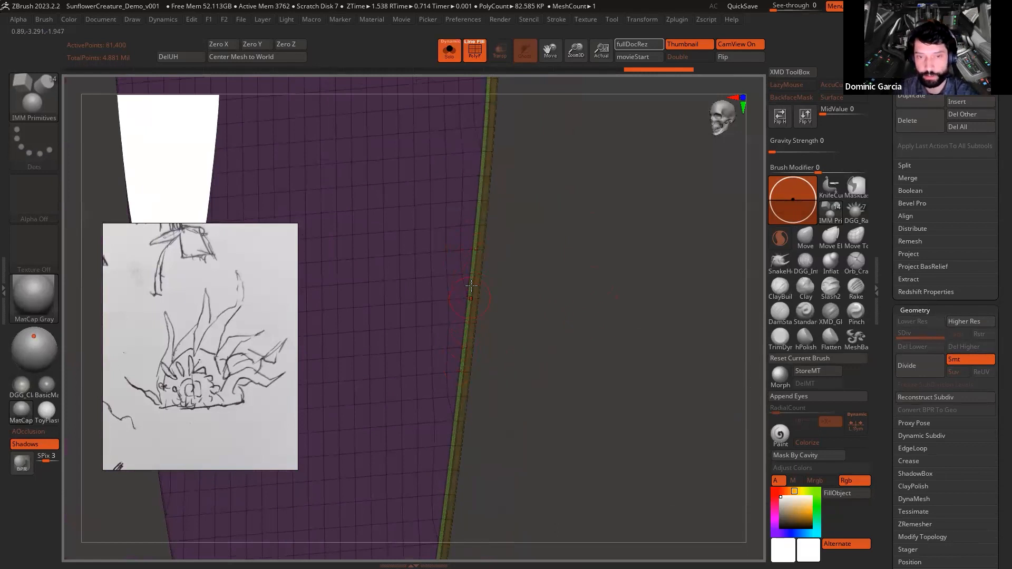
mouse_move(594, 336)
left_mouse_down()
mouse_move(585, 340)
mouse_move(649, 346)
left_mouse_up()
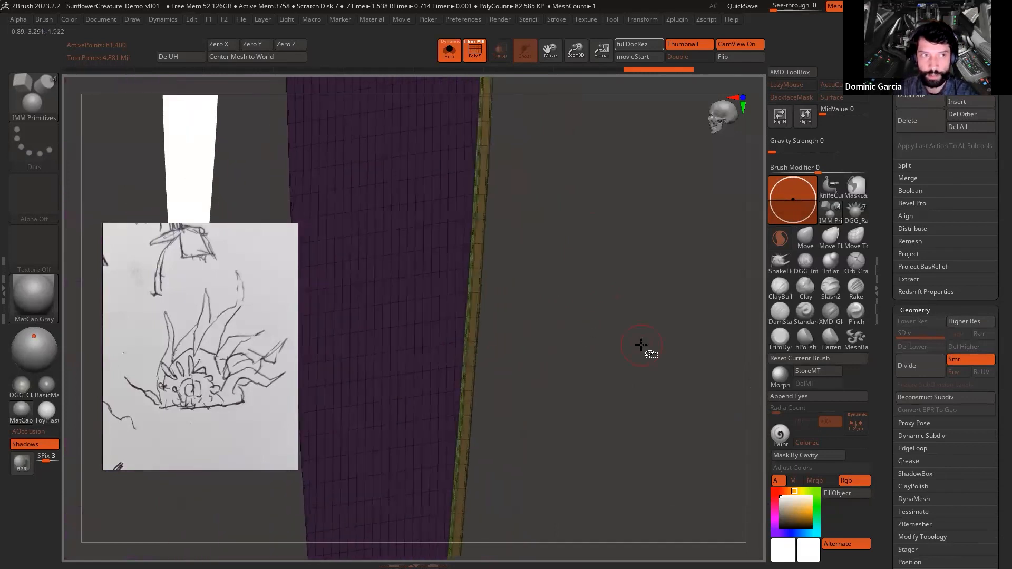
Step: Hide the petal's front and back faces and the head so only the thin side strip remains visible
key("ctrl+shift")
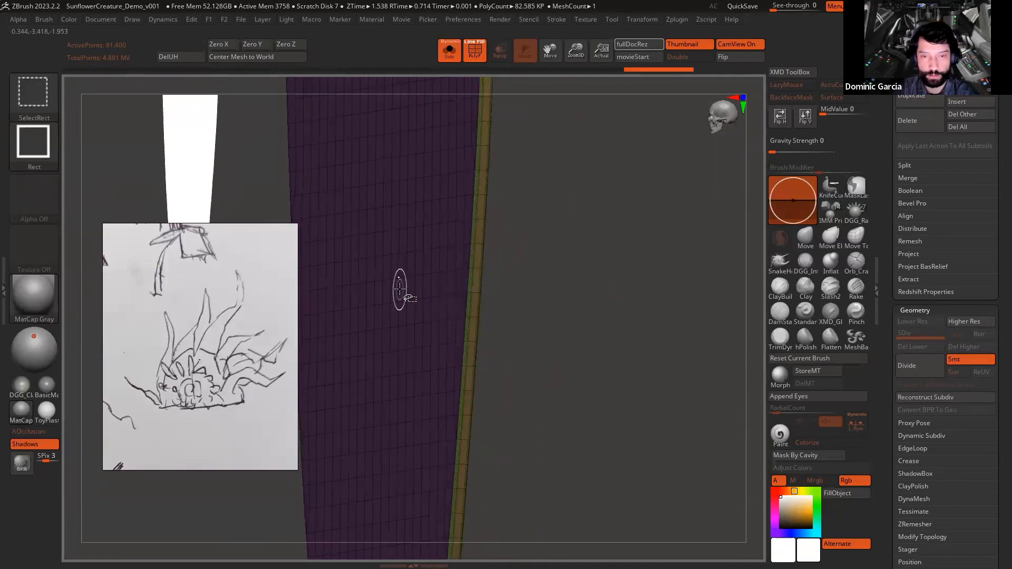
left_click(602, 346, "ctrl+shift")
mouse_move(587, 346)
left_mouse_down()
mouse_move(565, 350)
mouse_move(686, 364)
mouse_move(696, 351)
mouse_move(617, 353)
mouse_move(559, 338)
mouse_move(712, 333)
mouse_move(639, 372)
mouse_move(624, 260)
mouse_move(623, 422)
left_mouse_up()
left_click(504, 308, "ctrl+shift")
left_click(520, 318, "ctrl+shift")
left_click(591, 381, "ctrl+shift")
left_click_drag(591, 380, 523, 348)
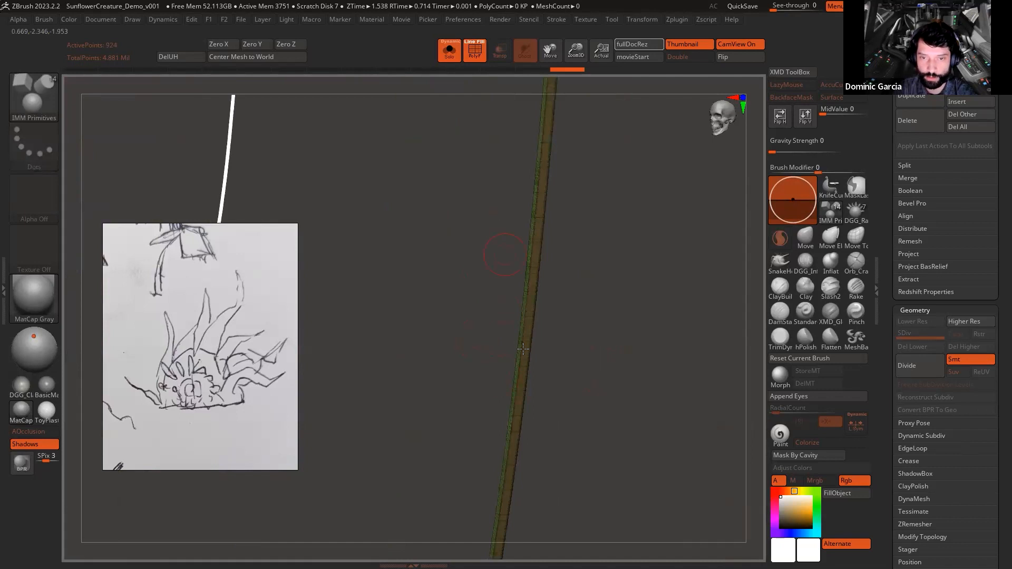
Step: Hide the sketch reference overlay and bring the isolated side strip into view
left_click(230, 381)
key("ctrl+shift+a")
left_click_drag(582, 358, 581, 331)
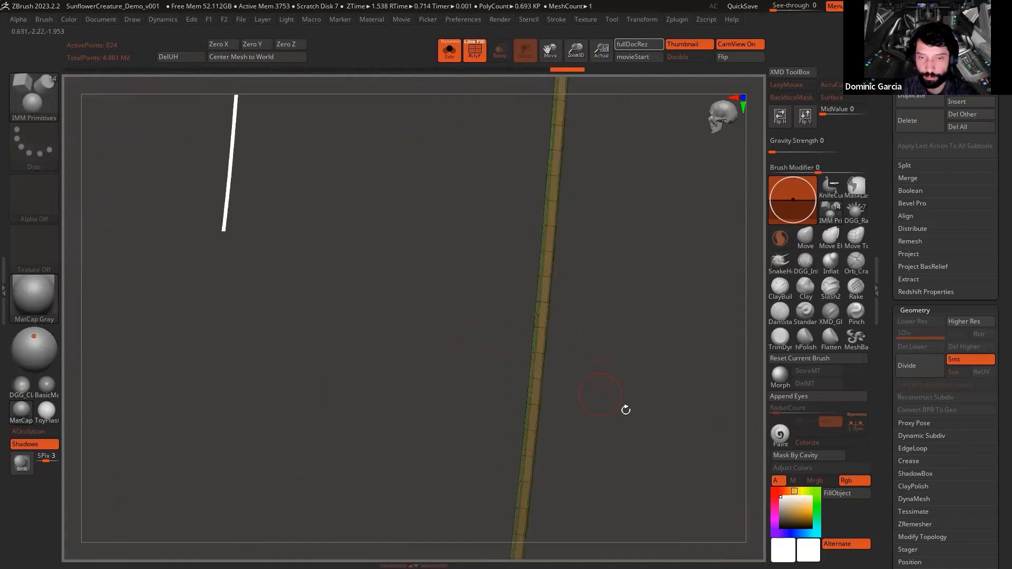
left_click_drag(627, 417, 608, 330, "alt")
left_click_drag(611, 383, 362, 306, "alt")
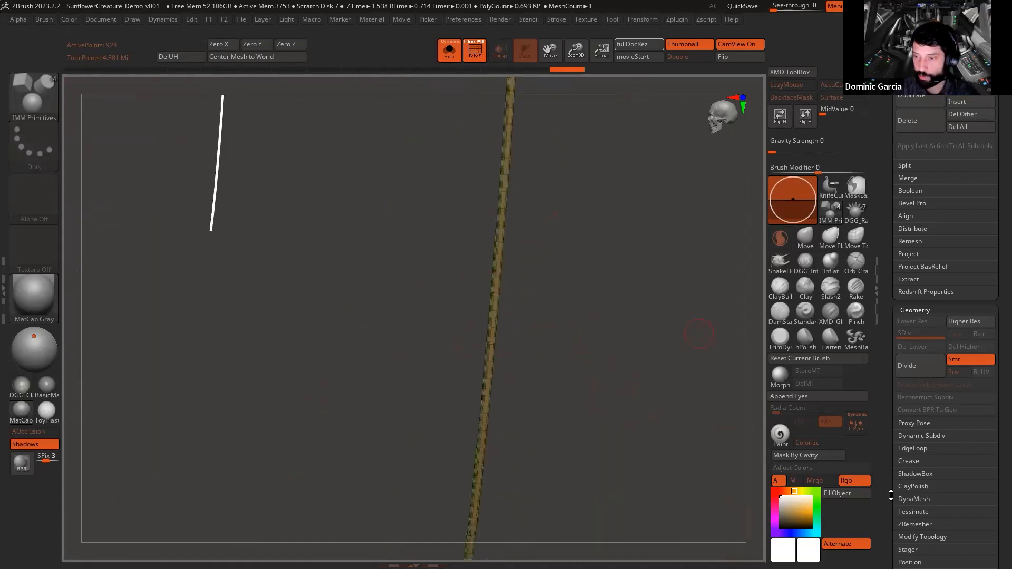
Step: Open the Polygroups options and temporarily mark the heading and the GroupVisible command on screen
left_click_drag(891, 496, 868, 362)
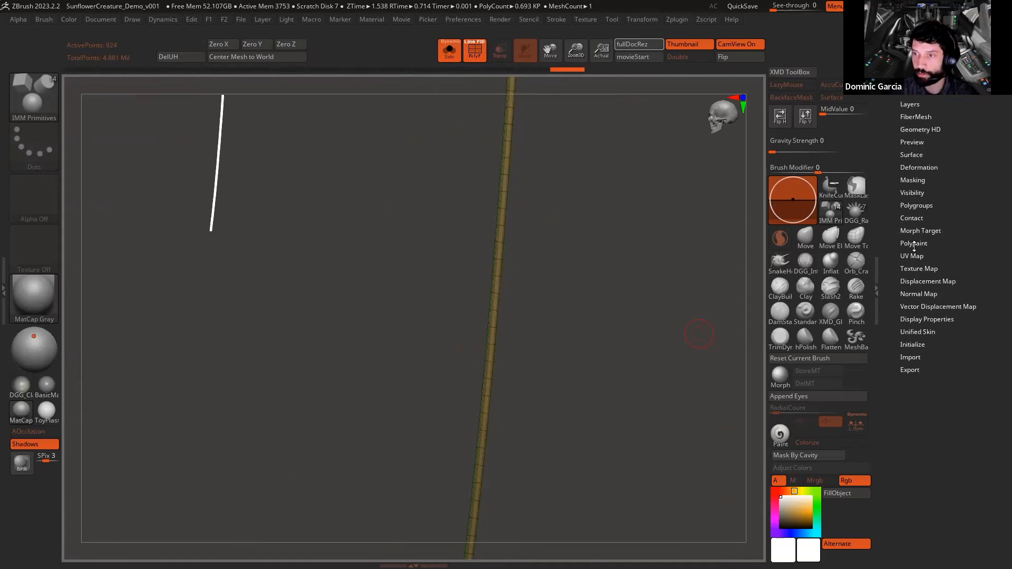
left_click_drag(592, 271, 612, 267)
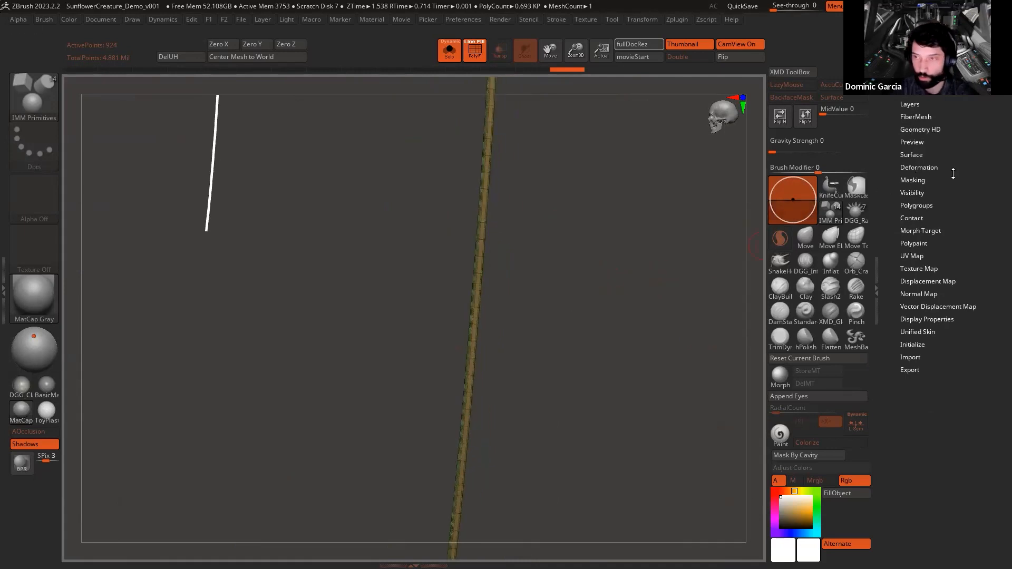
left_click(917, 206)
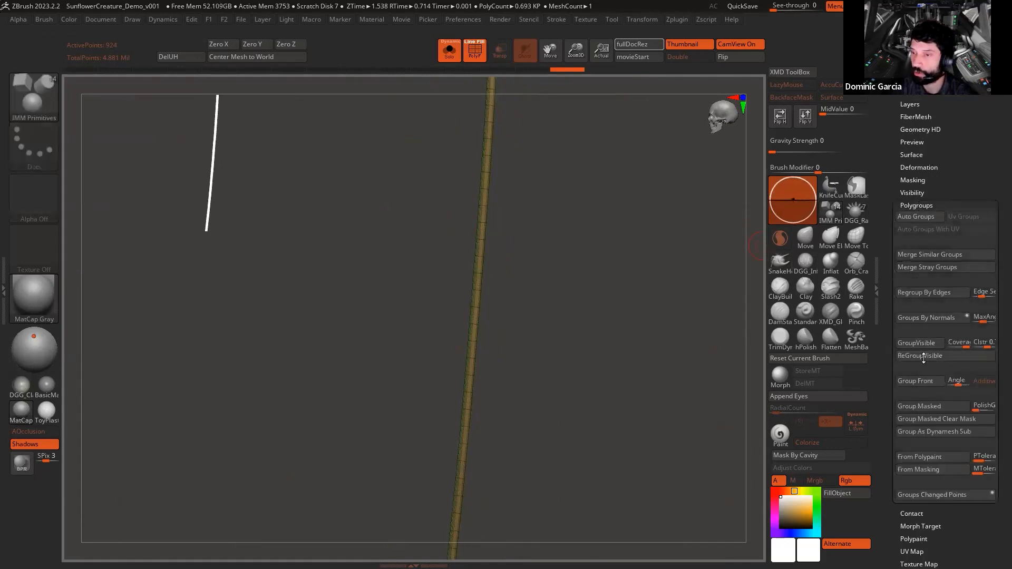
key("ctrl+shift+3")
left_click_drag(964, 201, 991, 214)
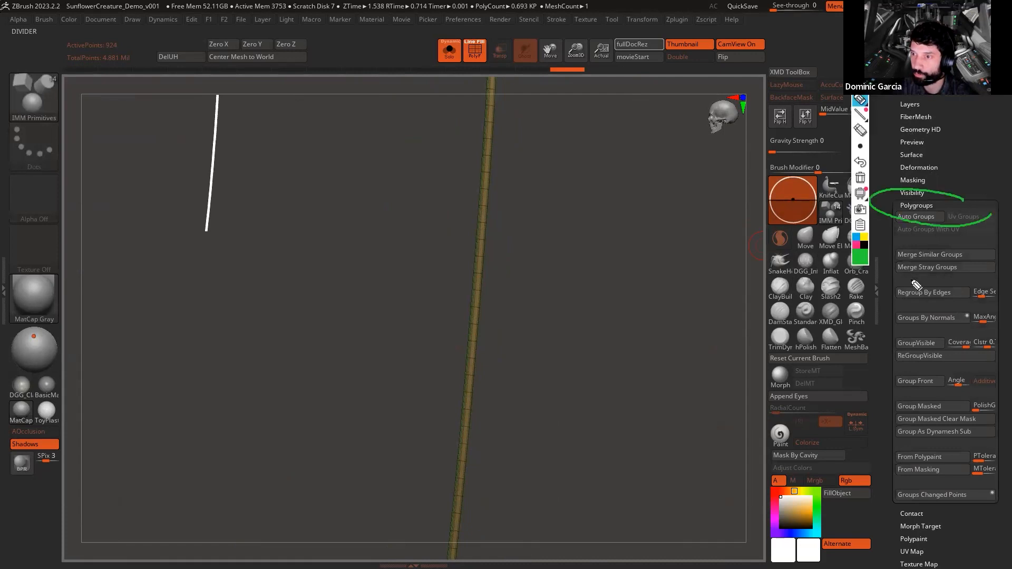
left_click_drag(944, 327, 954, 363)
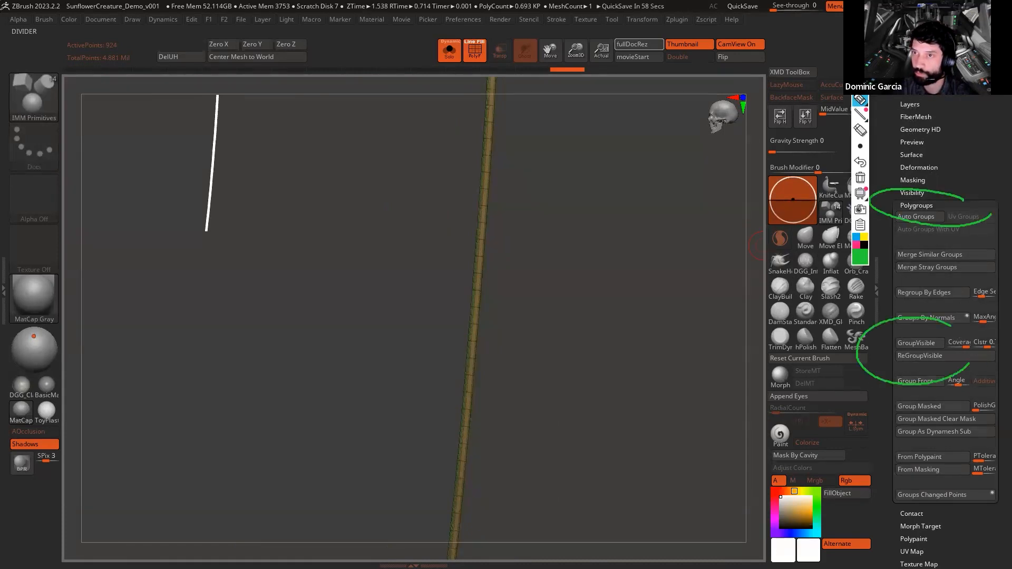
key("ctrl+shift+1")
Step: Group the isolated side strip into a single polygroup and show the whole mesh again
left_click_drag(651, 222, 639, 264)
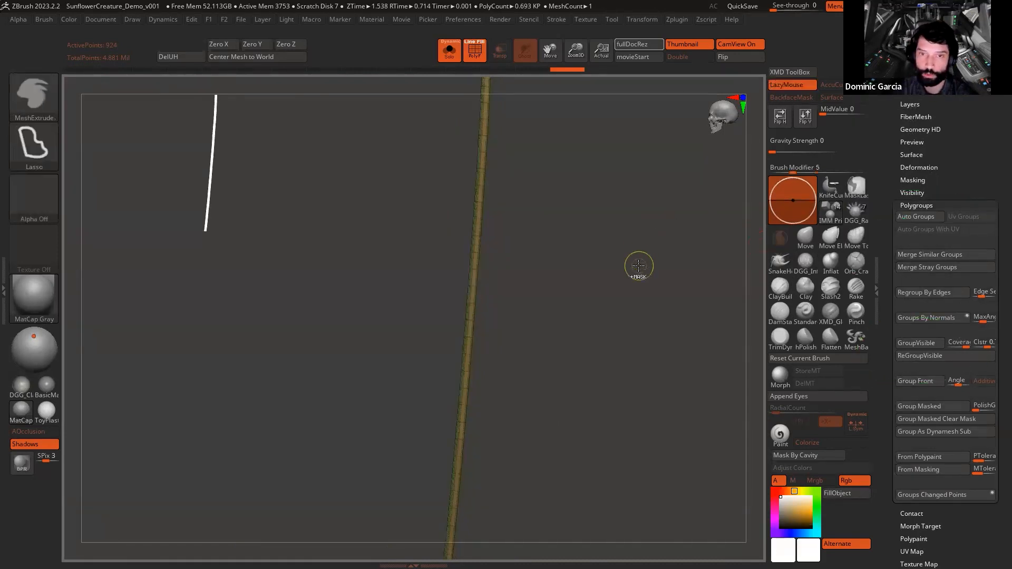
left_click(603, 285, "ctrl+shift")
left_click_drag(607, 266, 564, 283)
left_click(442, 315, "ctrl+shift")
key("ctrl+w")
left_click(566, 293, "ctrl+shift")
left_click_drag(543, 363, 559, 333)
left_click_drag(539, 332, 640, 339)
key("ctrl+z")
left_click_drag(678, 389, 651, 376)
key("ctrl+z")
right_click(621, 210)
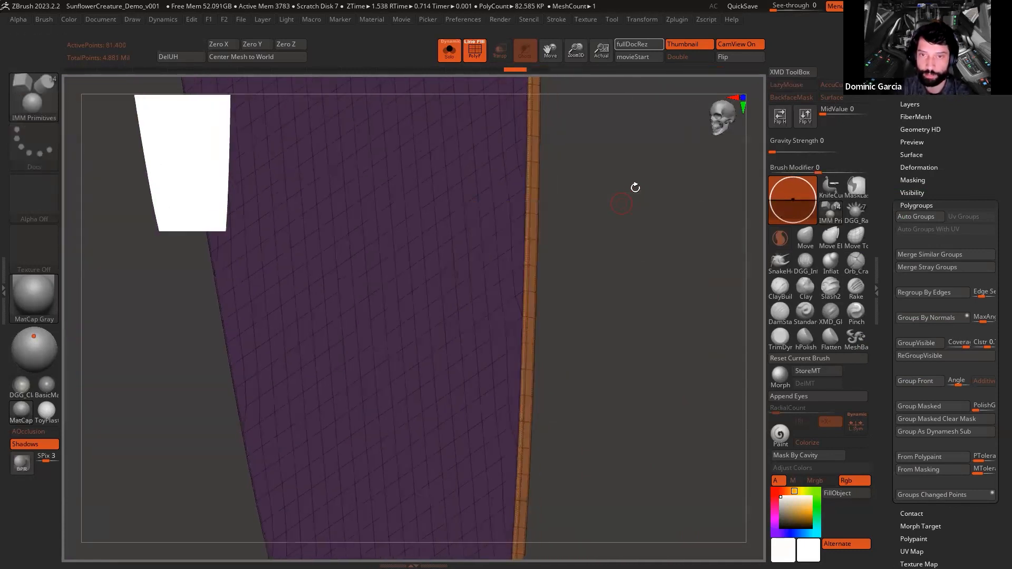
Step: Isolate one of the petal's polygroups to check the regrouping, and restore the full mesh's visibility
left_click_drag(638, 255, 606, 240)
left_click(485, 212, "ctrl+shift")
left_click_drag(599, 277, 593, 217)
left_click(651, 278, "ctrl+shift")
left_click_drag(594, 153, 543, 312)
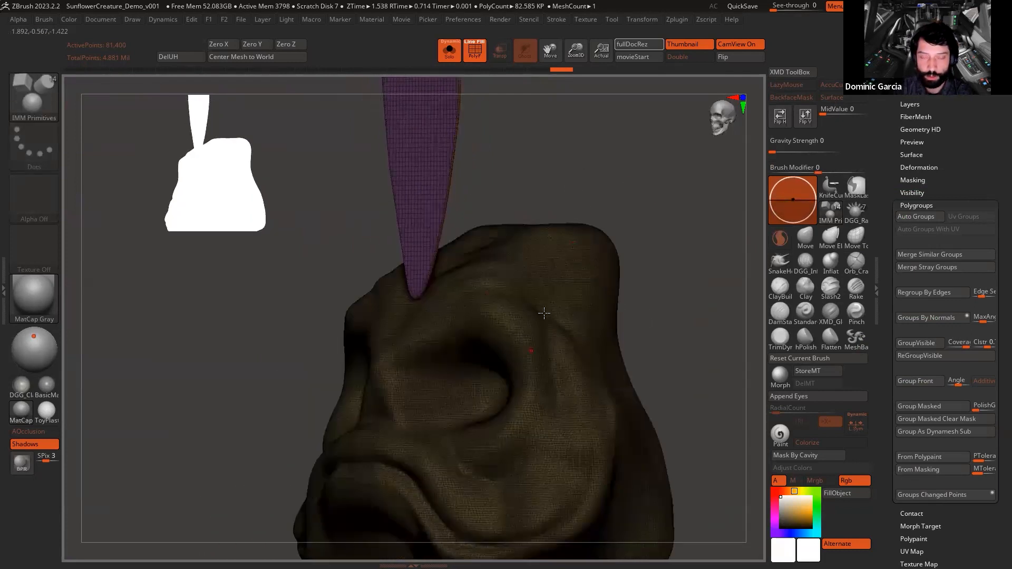
Step: Isolate the petal by hiding the head geometry, turn off the polyframe, and run Split Hidden
key("ctrl+shift")
left_click(442, 327, "ctrl+shift")
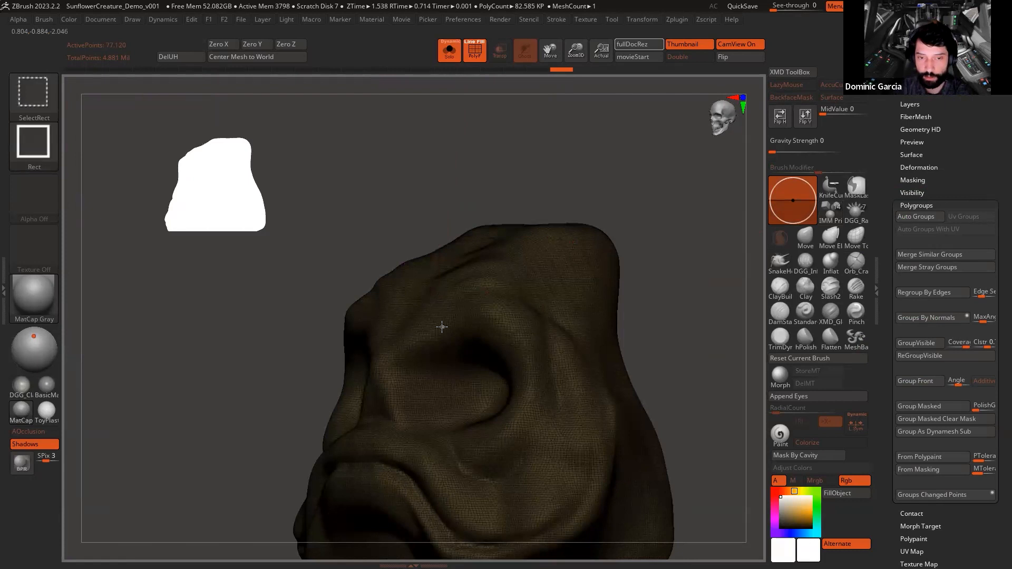
left_click(442, 327, "ctrl+shift")
key("shift+f")
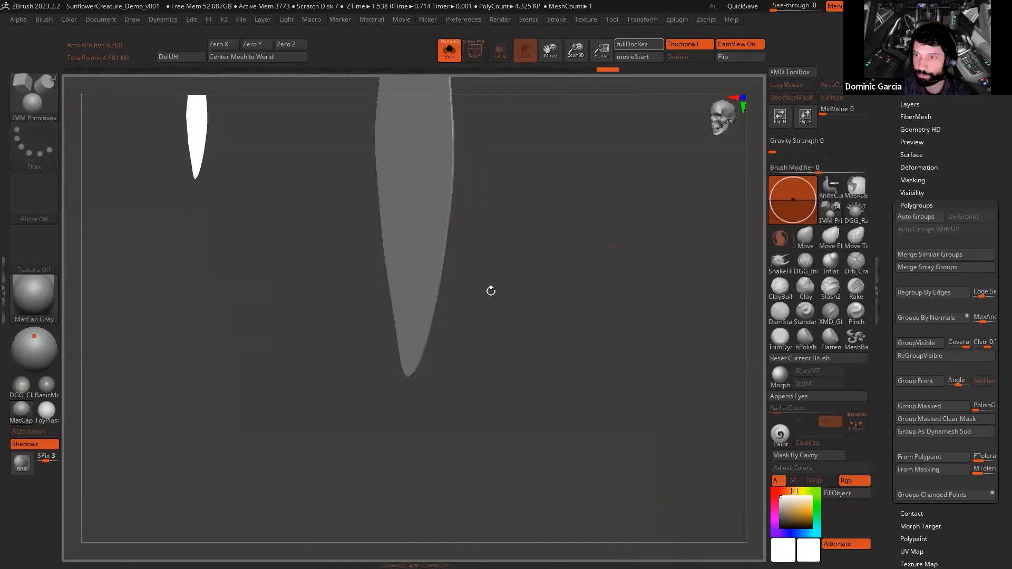
key("F2")
left_click(533, 339)
left_click_drag(885, 125, 888, 384)
left_click(919, 392)
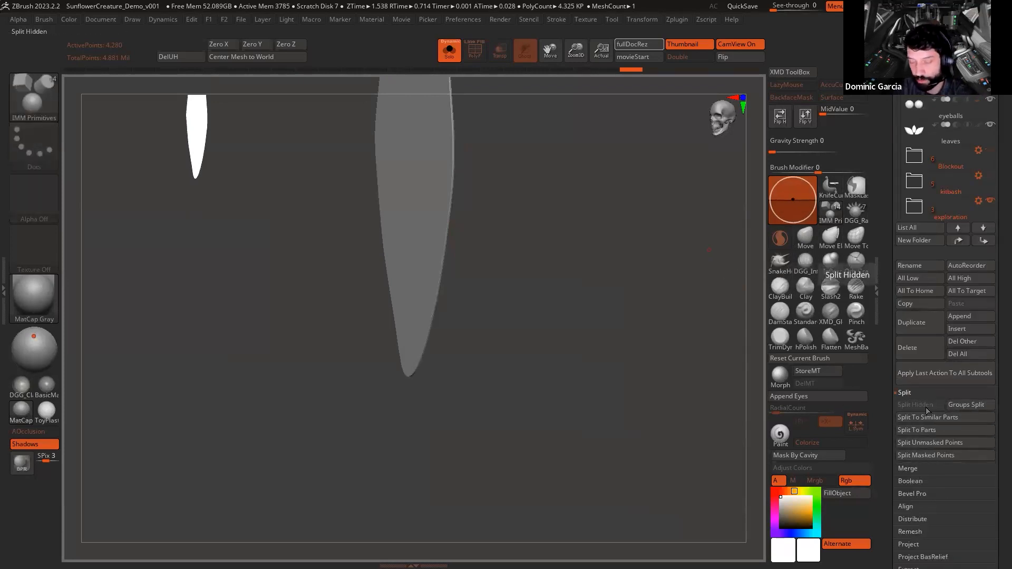
Step: Switch to the split-off head and back to the petal subtool, show its polyframe, and turn Solo off
left_click(926, 83)
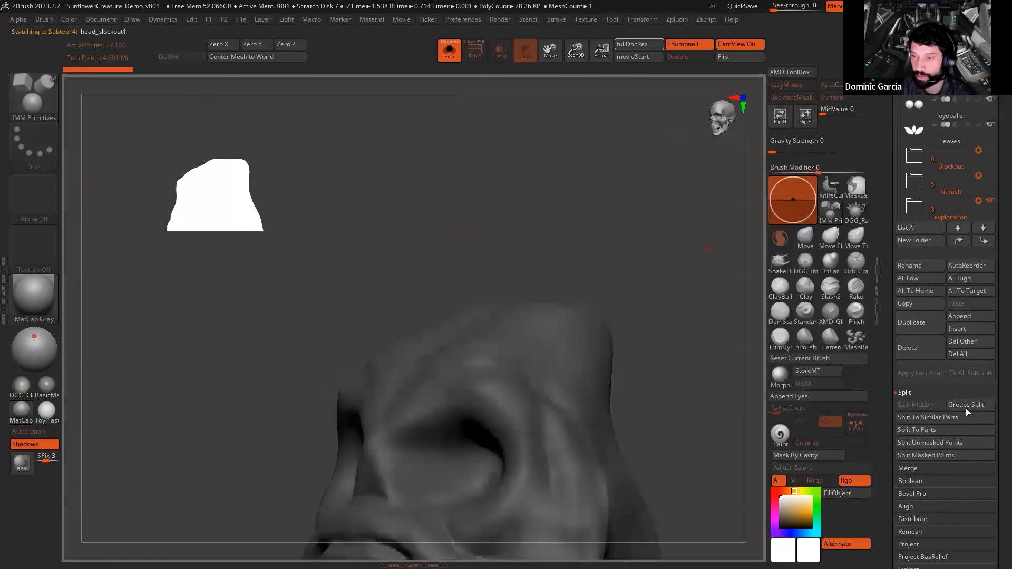
key("Up")
key("shift+f")
left_click_drag(563, 153, 510, 324, "alt")
left_click_drag(628, 319, 757, 202)
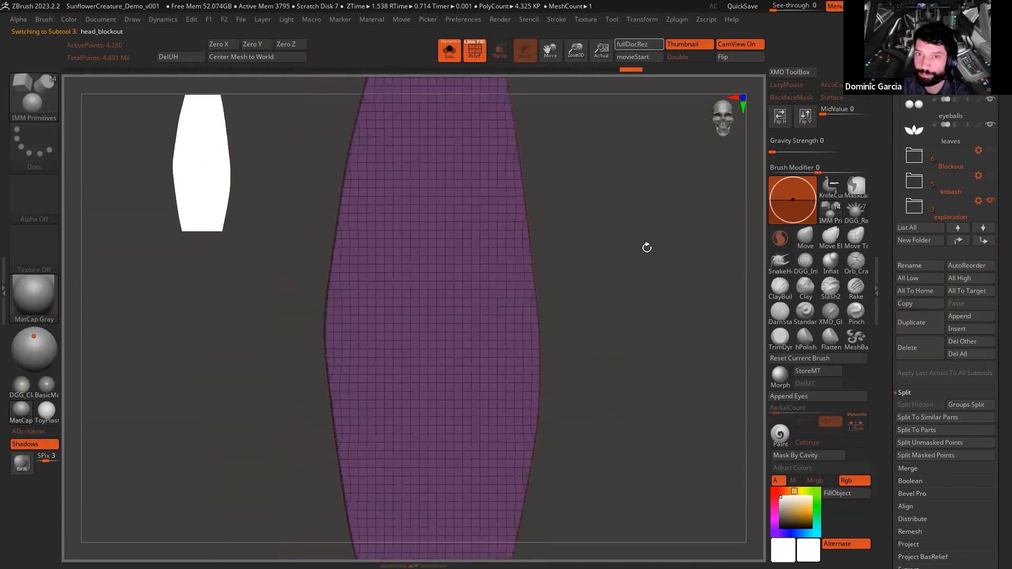
key("alt+s")
key("shift+f")
left_click_drag(620, 276, 646, 243, "alt")
key("shift+f")
left_click_drag(572, 227, 618, 220)
left_click_drag(659, 253, 598, 313, "alt")
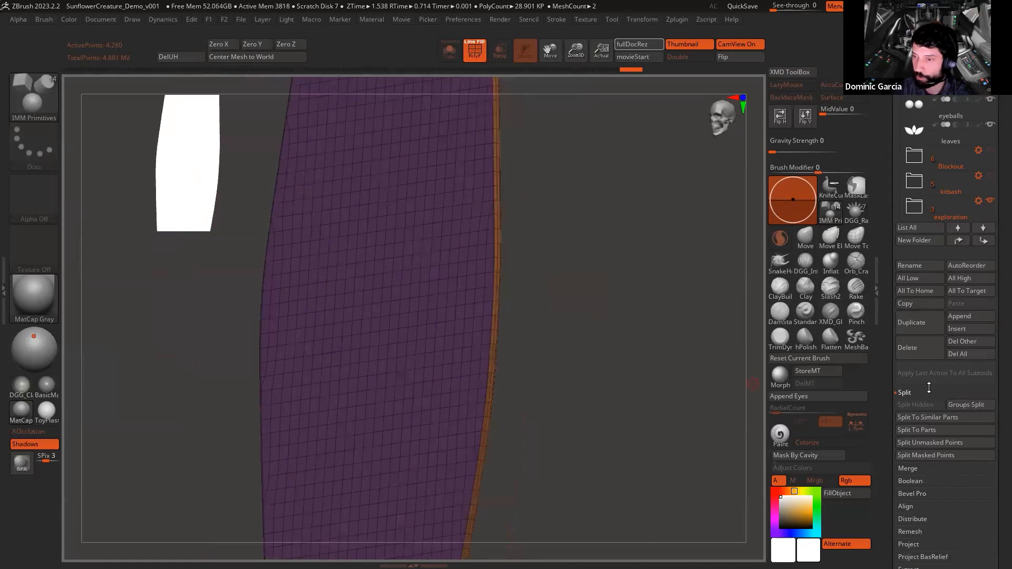
Step: Open the ZRemesher settings under Geometry and enable KeepGroups for the petal
scroll(878, 378, "down", 8)
scroll(878, 378, "down", 2)
left_click(914, 374)
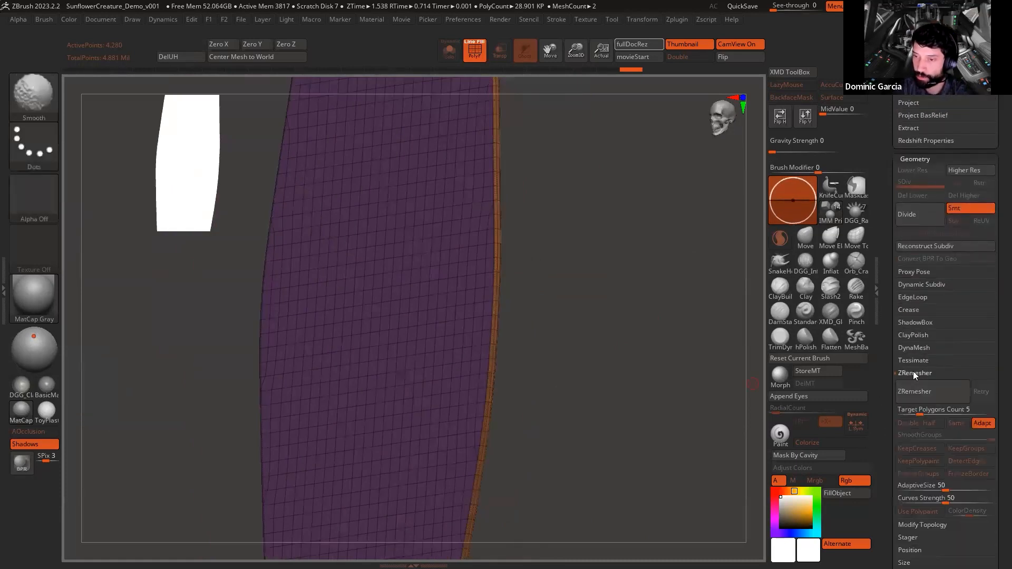
scroll(913, 371, "down", 2)
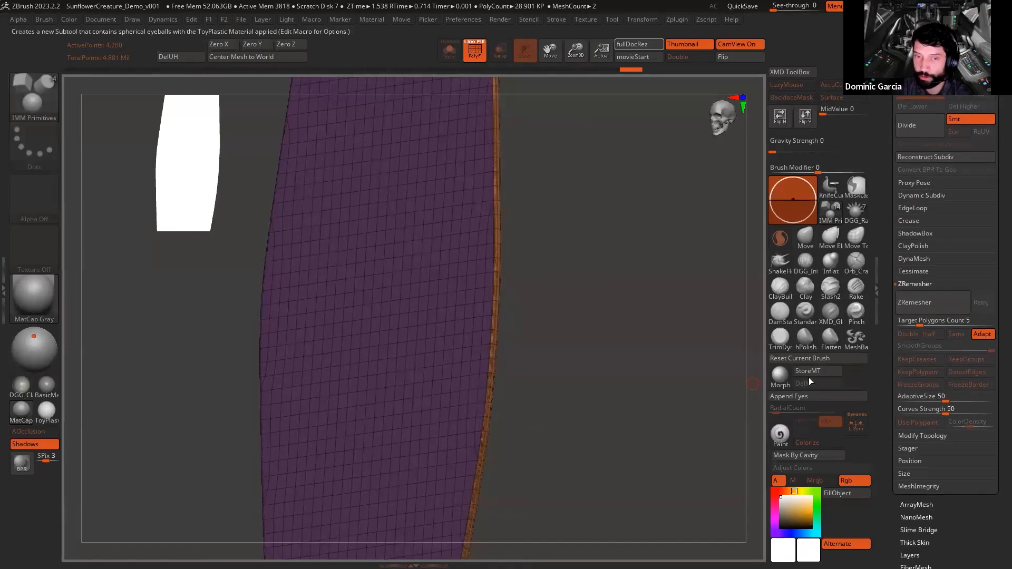
left_click_drag(564, 382, 572, 381)
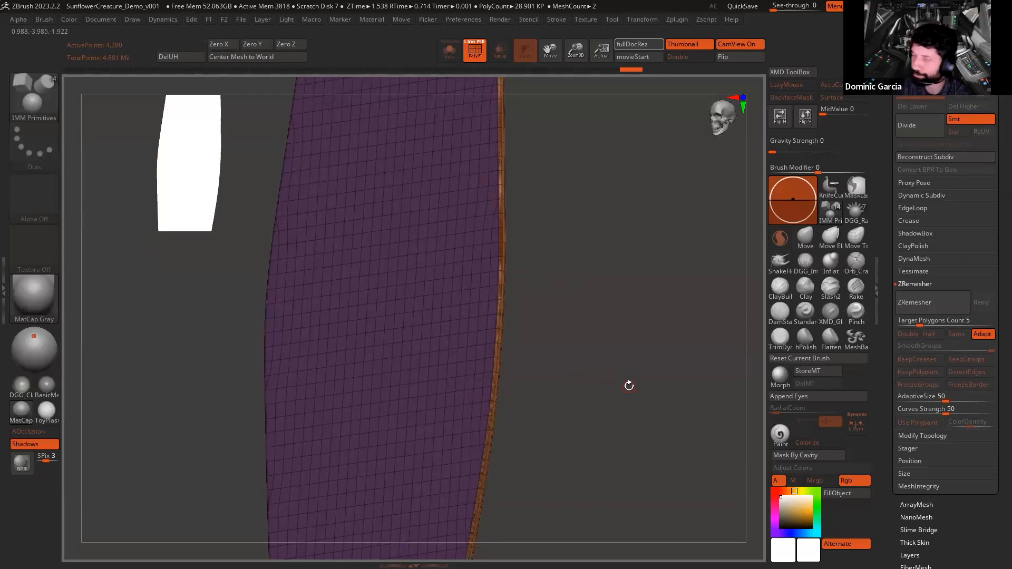
left_click(976, 362)
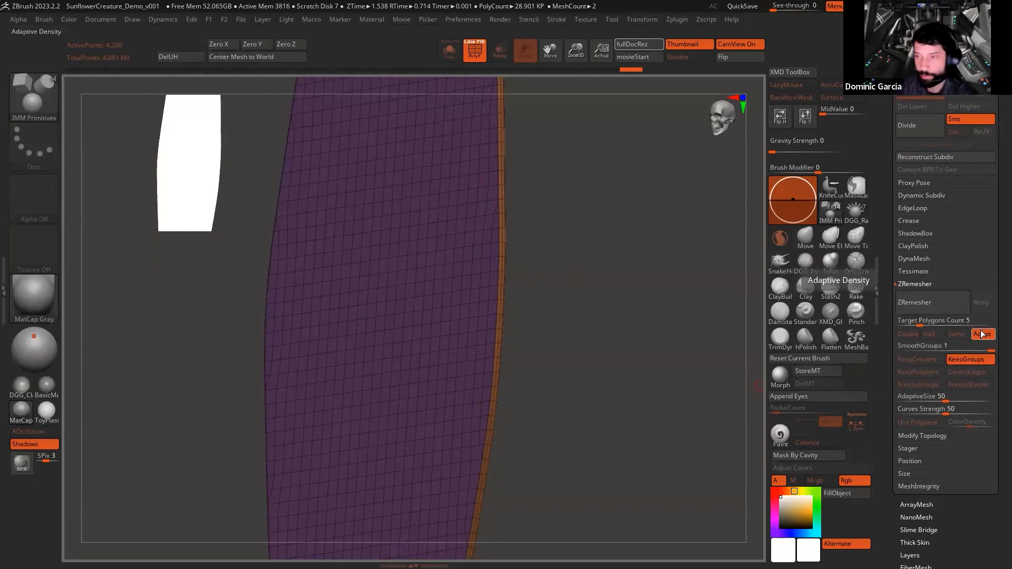
Step: Set Target Polygons Count to 2 and run ZRemesher on the petal
left_click(921, 320)
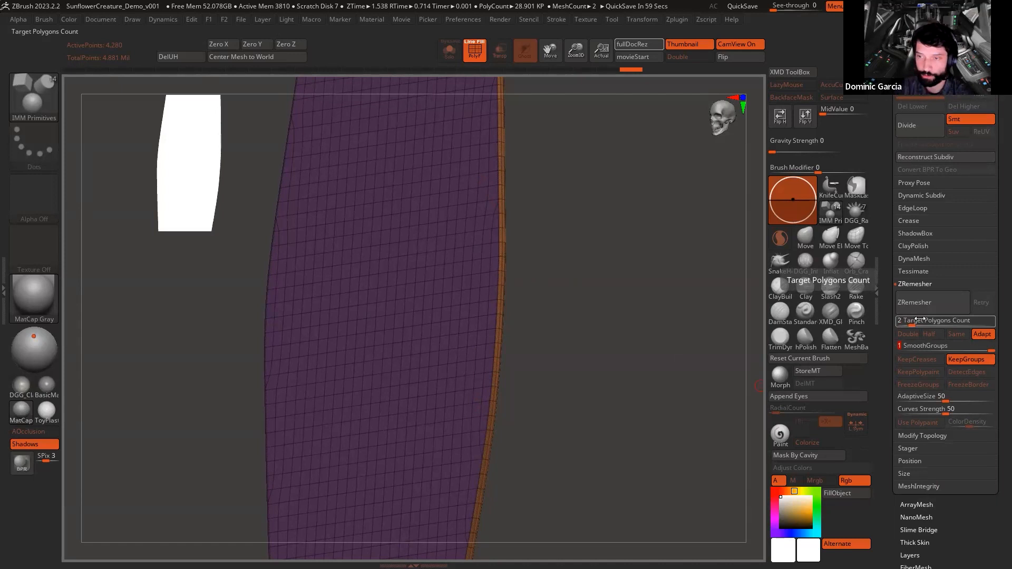
type("2")
key("Return")
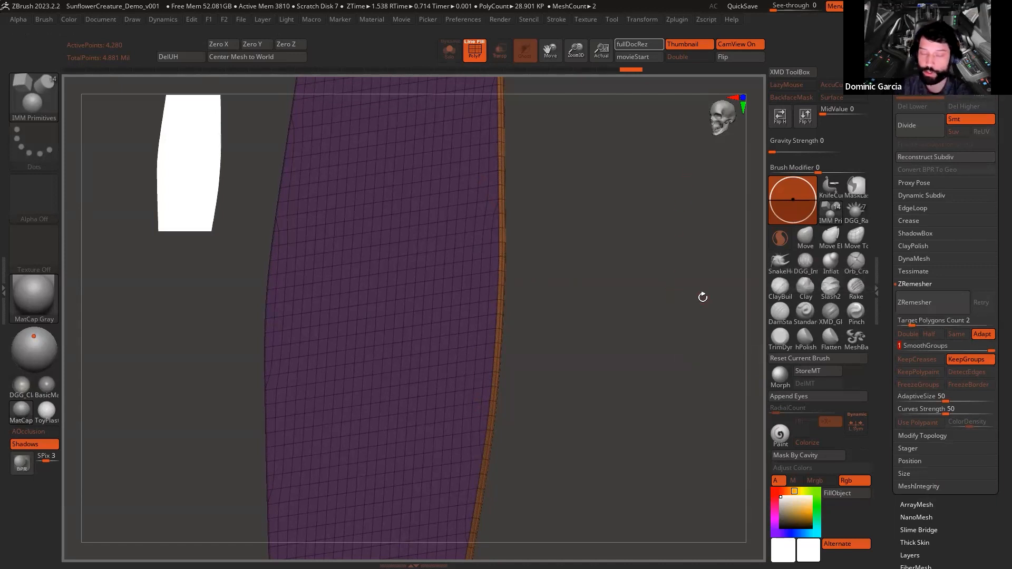
left_click(932, 303)
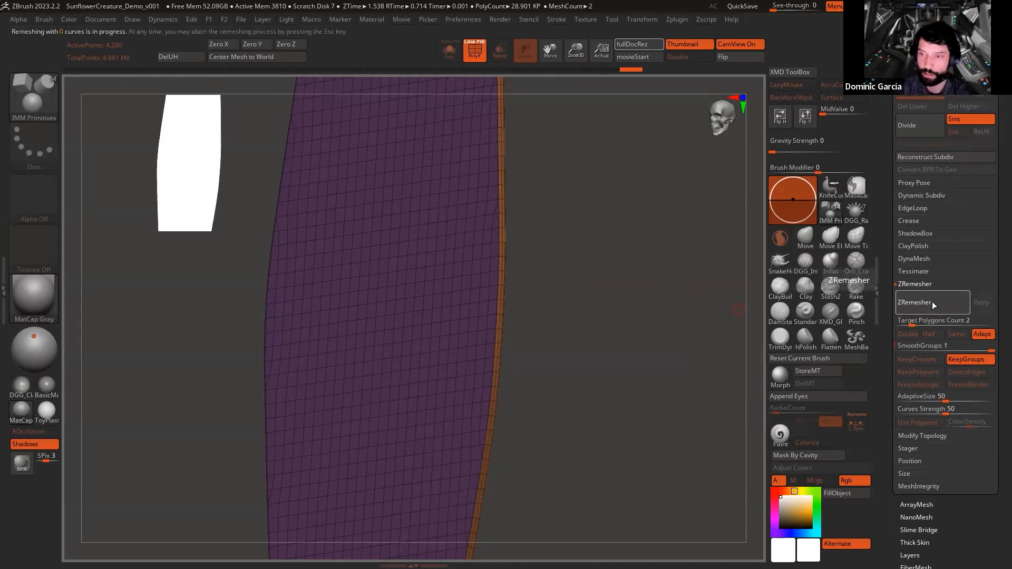
mouse_move(620, 296)
left_mouse_down()
mouse_move(579, 316)
mouse_move(624, 302)
left_mouse_up()
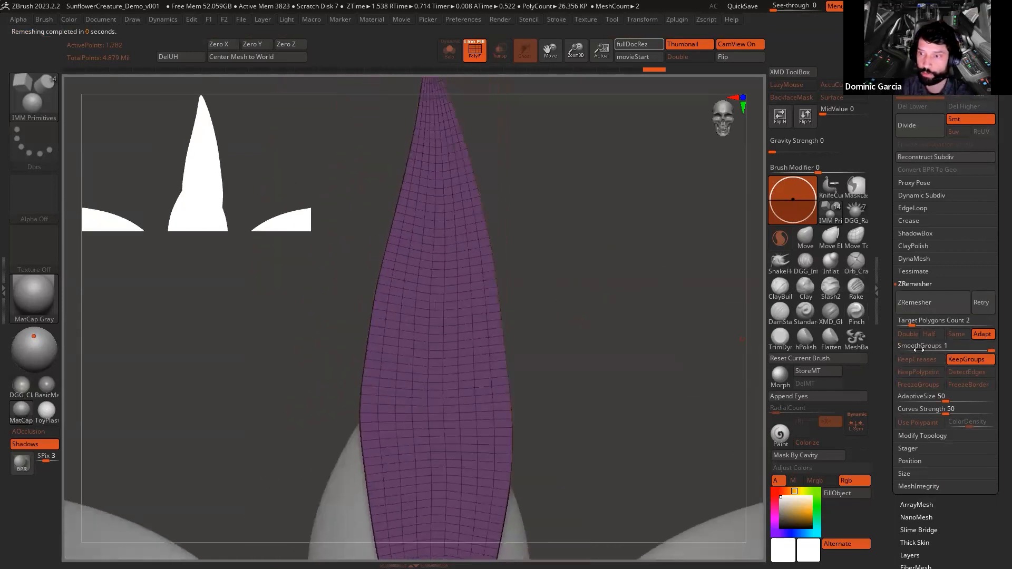
Step: Remesh the petal repeatedly with ZRemesher's Half option to reduce its polygon density
left_click(927, 294)
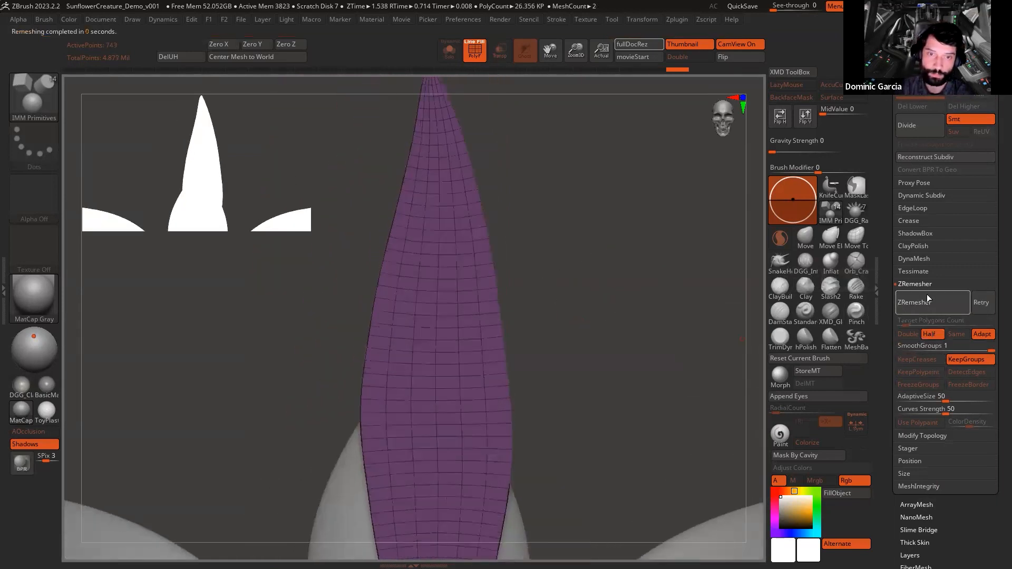
left_click_drag(615, 301, 585, 303)
left_click(918, 308)
left_click_drag(707, 318, 643, 308, "alt")
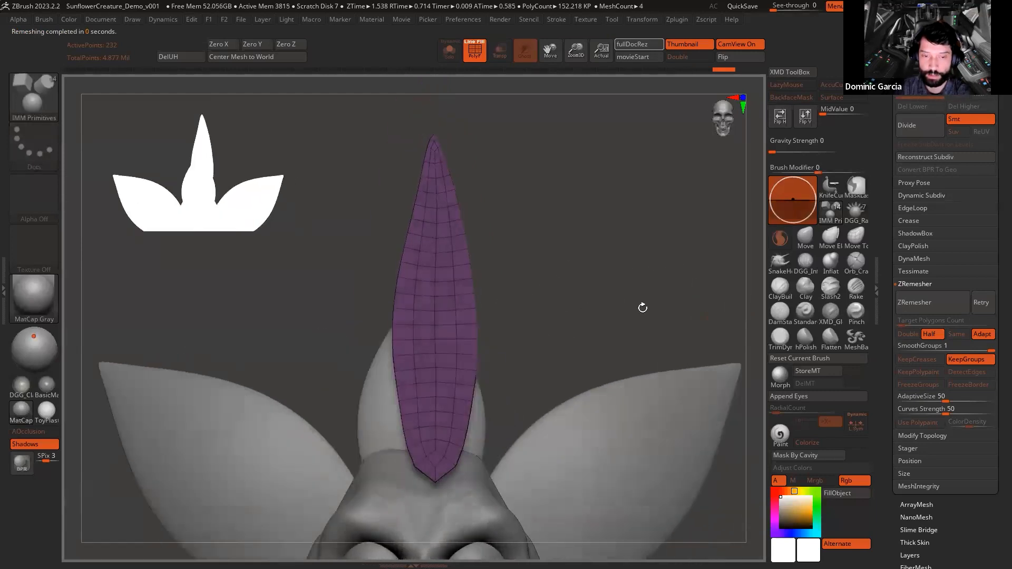
Step: Step back through the petal's remesh history to compare densities, and return to the lowest-density version
key("ctrl")
key("ctrl+d")
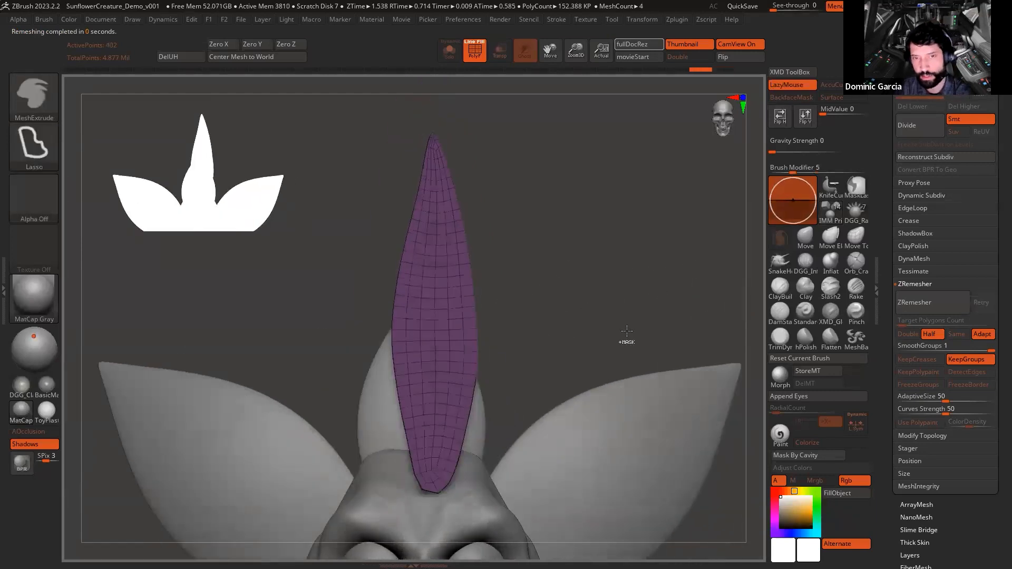
key("ctrl+z")
key("ctrl+z")
key("ctrl+shift+z")
Step: Toggle Dynamic Subdivision on and off, with and without the polyframe, to compare the petal's smoothed and low-poly forms
left_click_drag(629, 285, 682, 288)
key("d")
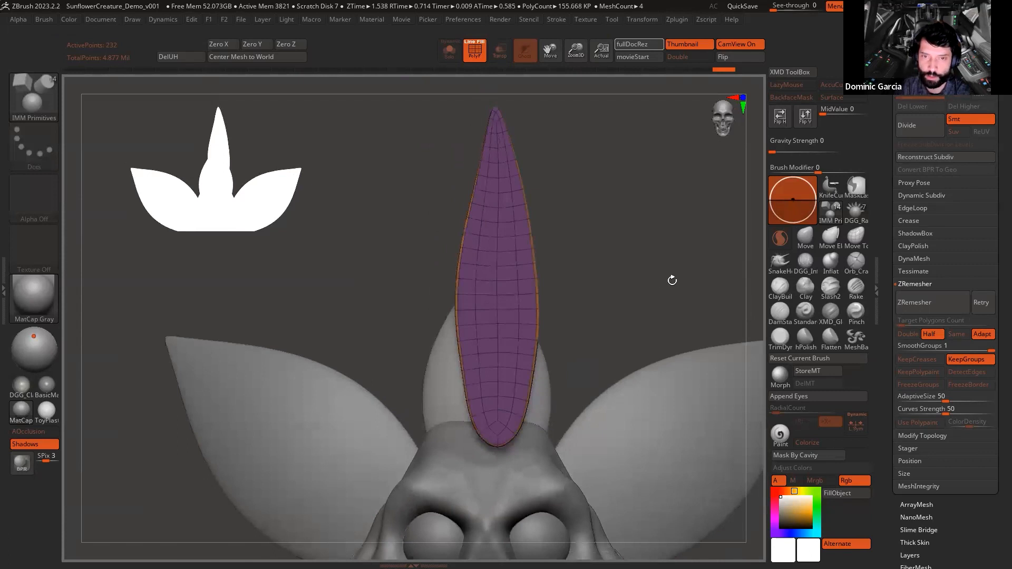
key("shift+f")
key("shift+d")
key("d")
key("shift+d")
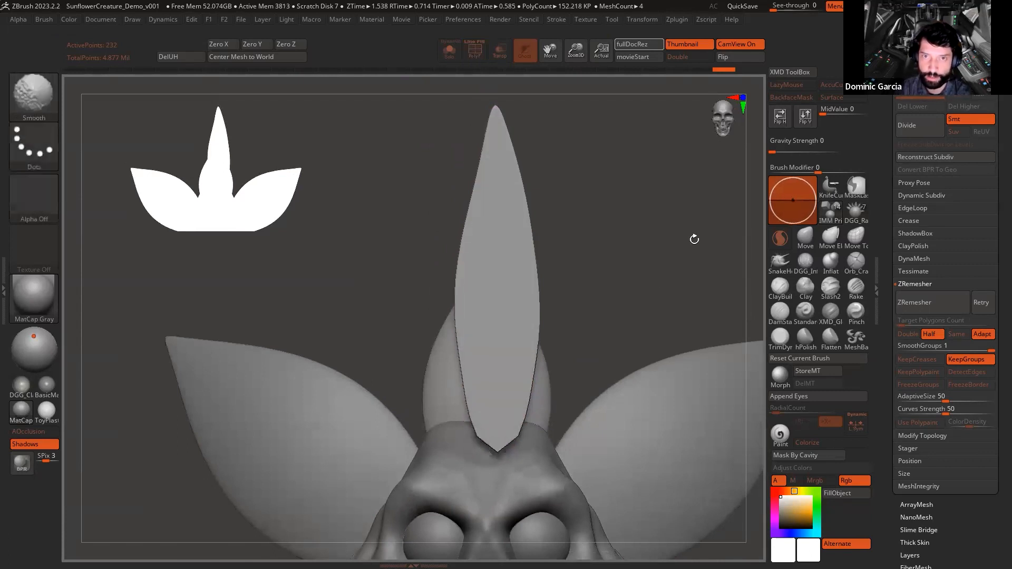
key("d")
key("shift+d")
key("shift+f")
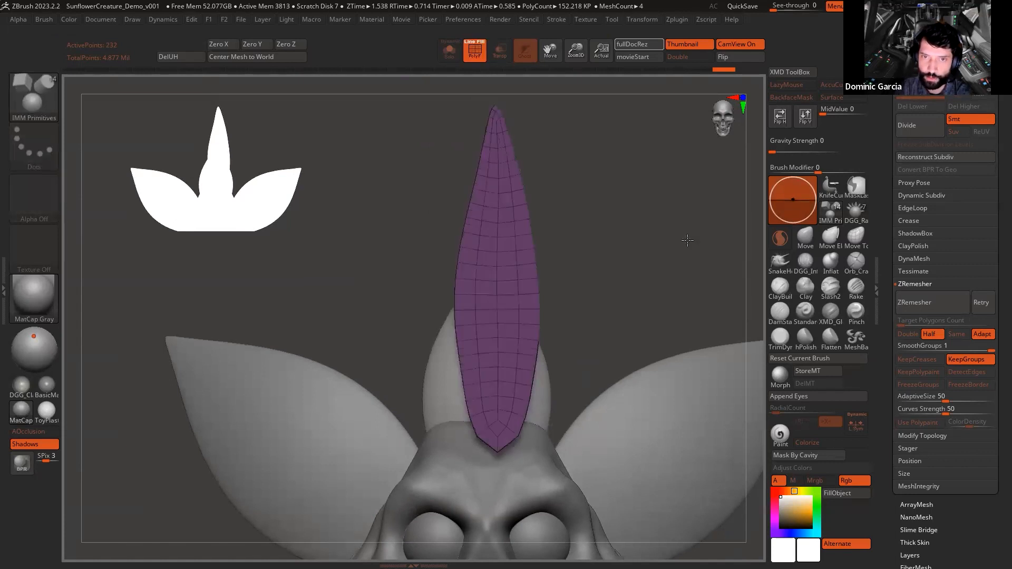
Step: Rename the head_blockout subtool containing the separated petal as petal
left_click_drag(695, 239, 836, 197)
left_click_drag(885, 174, 880, 320)
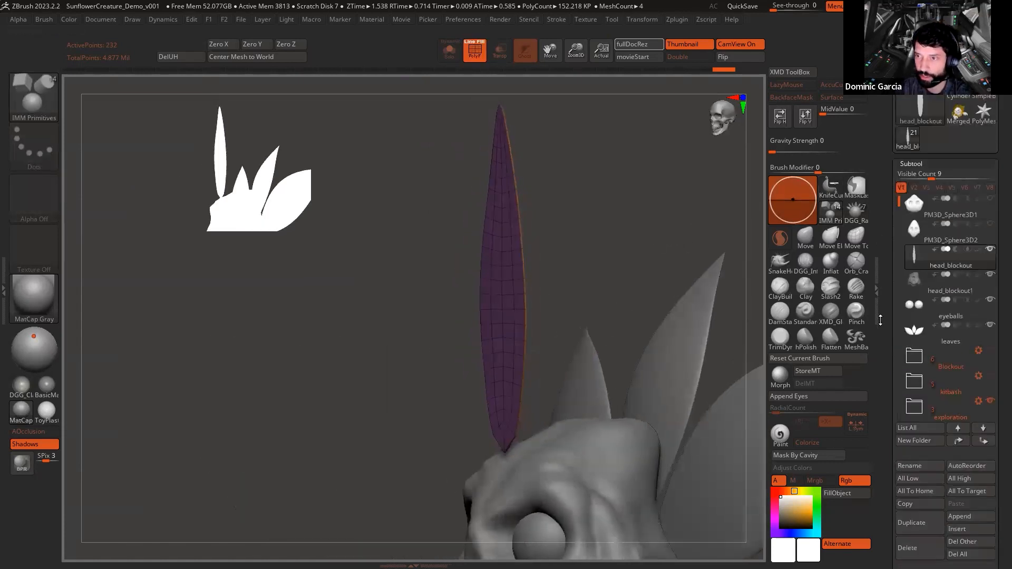
left_click(930, 466)
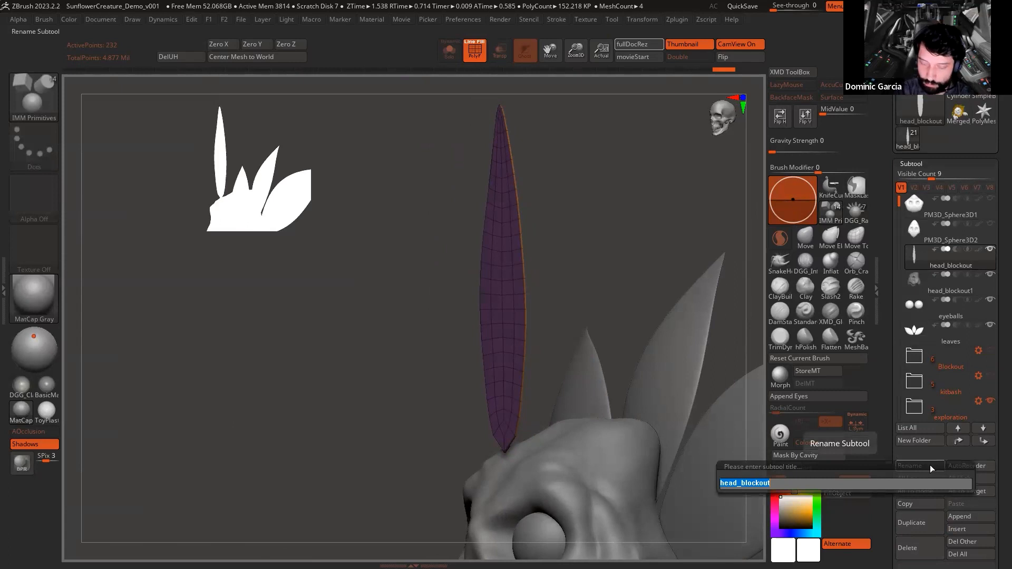
key("Return")
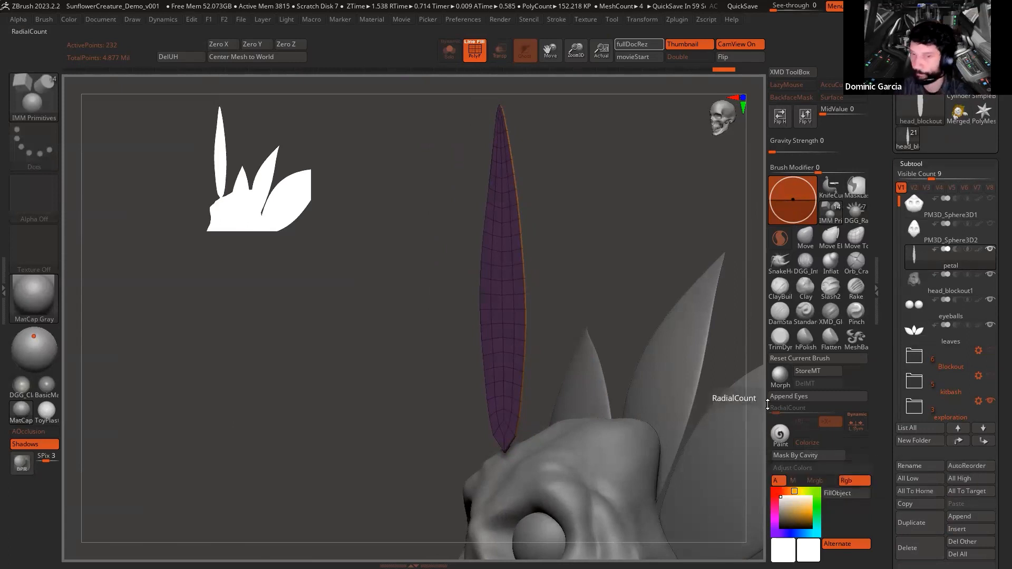
Step: Hide the polyframe and view the petal with the whole head from the side and front
left_click_drag(601, 248, 677, 239)
key("shift+f")
left_click_drag(671, 278, 530, 185, "alt")
key("w")
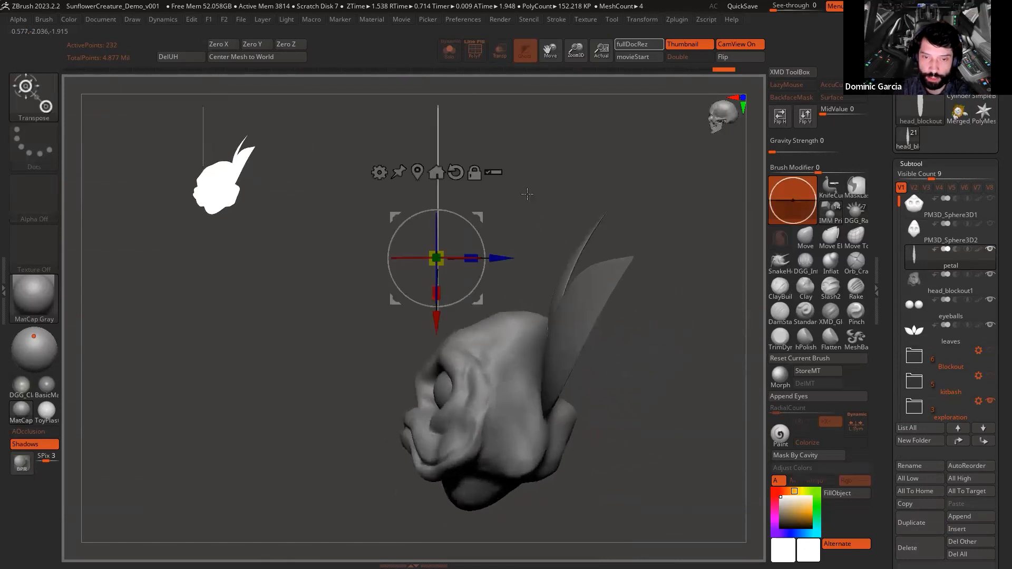
key("q")
mouse_move(573, 169)
left_mouse_down("shift")
mouse_move(580, 183)
mouse_move(586, 165)
left_mouse_up("shift")
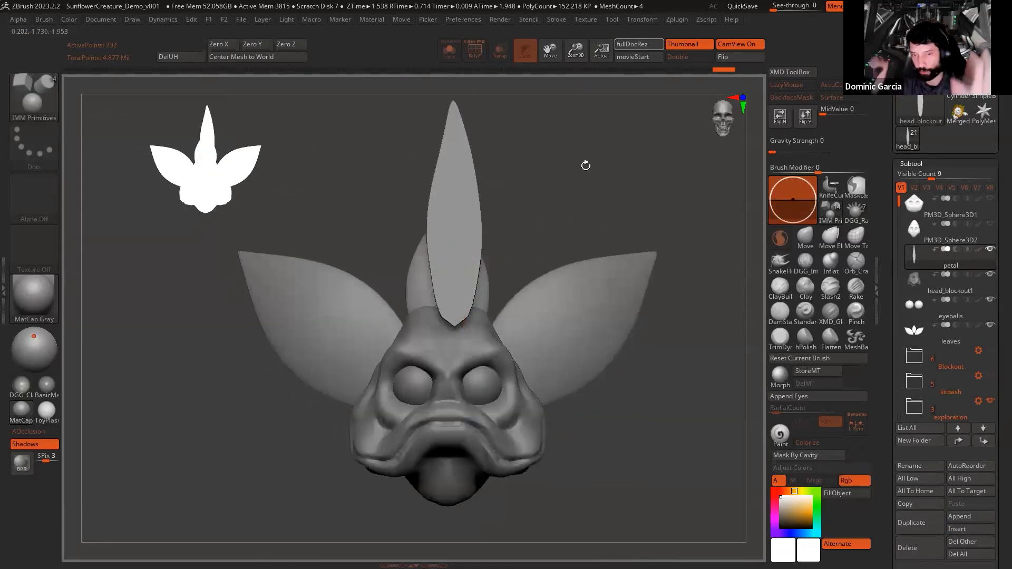
Step: Try duplicating the petal with the transform gizmo and fanning the copy out beside the original
mouse_move(627, 195)
left_mouse_down()
mouse_move(552, 198)
mouse_move(640, 170)
mouse_move(646, 220)
mouse_move(447, 232)
mouse_move(520, 232)
mouse_move(486, 232)
left_mouse_up()
key("w")
left_click(487, 189)
left_click(448, 188)
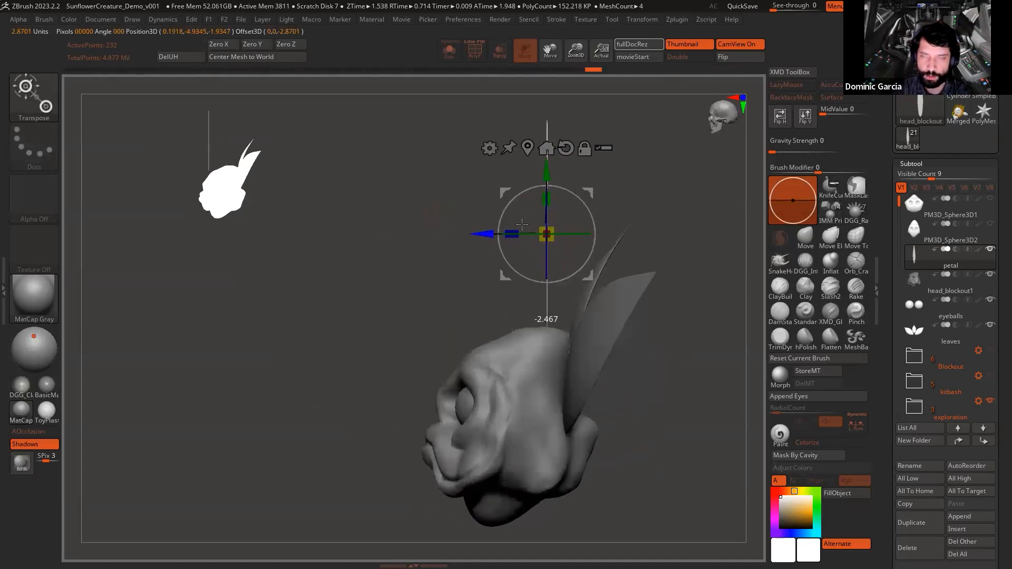
key("q")
mouse_move(607, 185)
left_mouse_down("shift")
mouse_move(662, 193)
mouse_move(654, 177)
left_mouse_up("shift")
key("w")
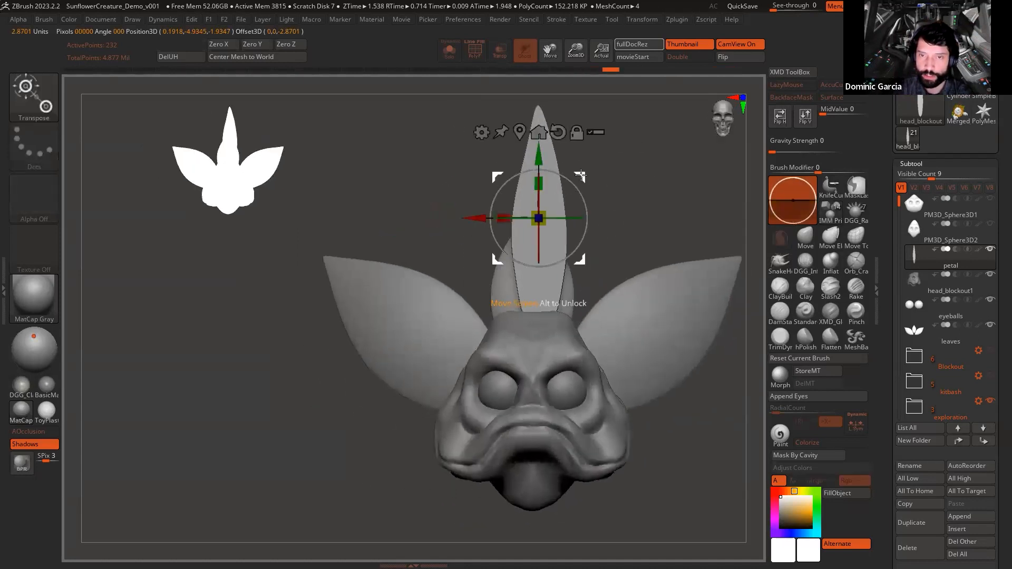
left_click_drag(581, 177, 480, 190, "ctrl")
left_click_drag(506, 191, 502, 199)
key("q")
mouse_move(669, 232)
left_mouse_down()
mouse_move(621, 249)
mouse_move(627, 338)
mouse_move(639, 230)
left_mouse_up()
left_click_drag(644, 192, 604, 208, "alt")
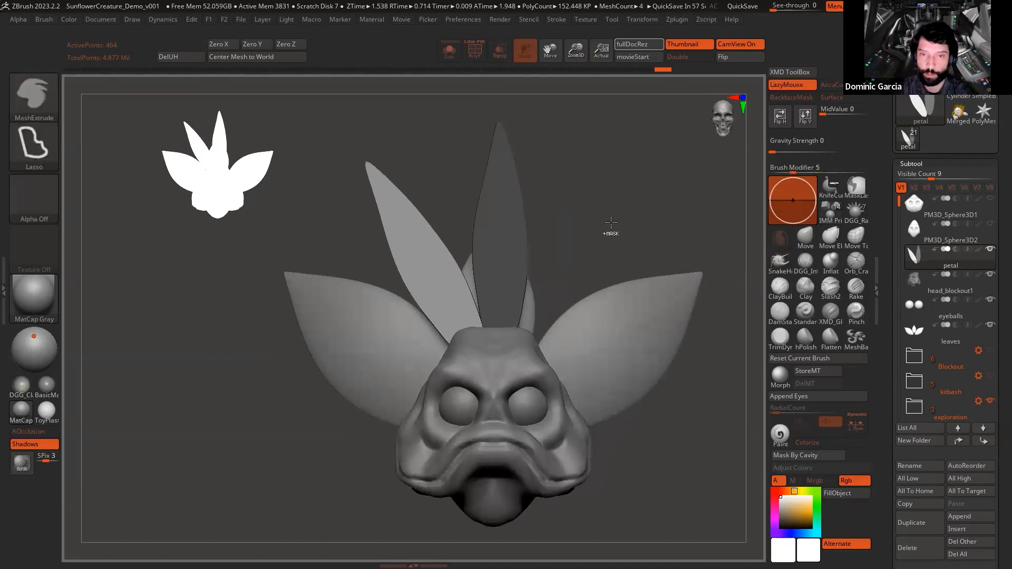
Step: Undo the petal duplication and the related gizmo edits
key("ctrl+z")
key("ctrl+z")
key("ctrl+z")
key("ctrl+z")
key("ctrl+z")
key("shift+f")
key("shift+f")
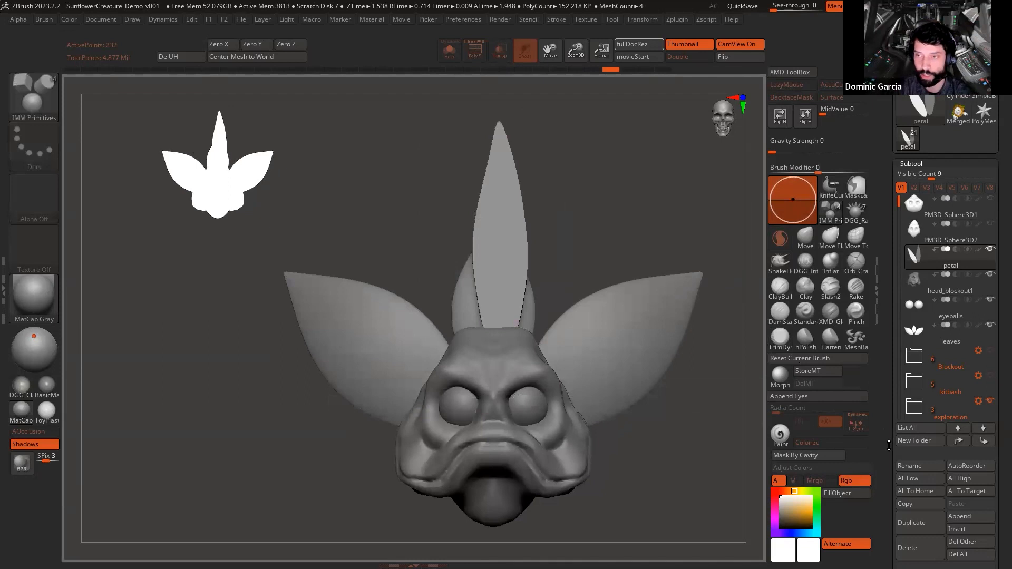
Step: Make the petal the active subtool, collapse the ZRemesher settings and open the ArrayMesh settings
left_click_drag(731, 343, 723, 389)
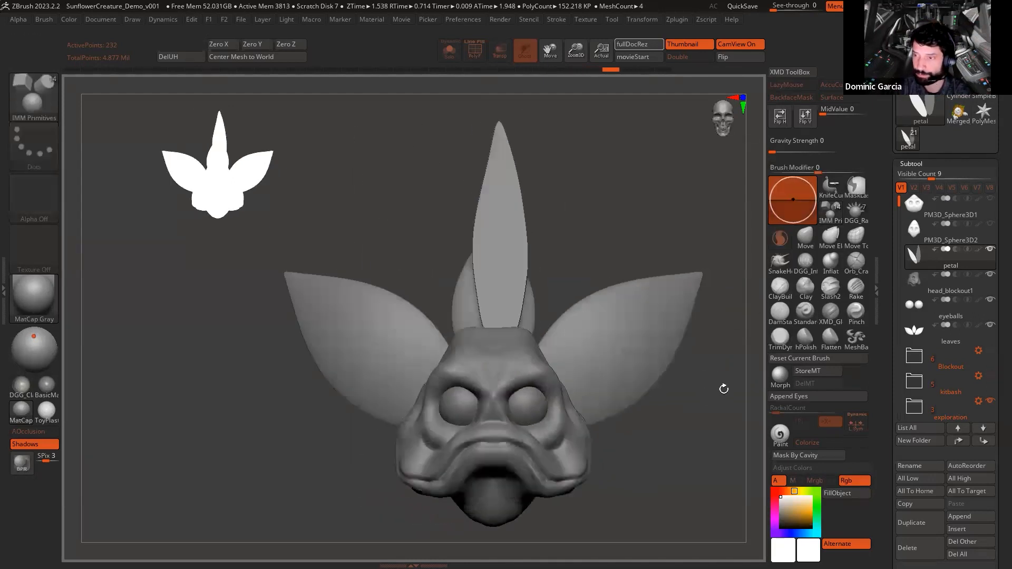
left_click_drag(678, 196, 690, 209)
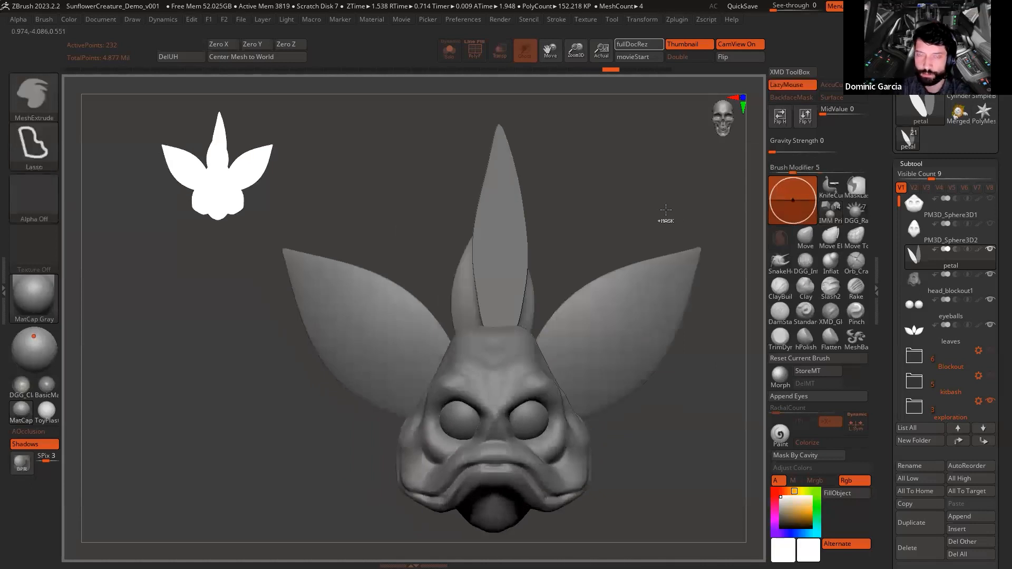
left_click(911, 281)
left_click(913, 257)
left_click_drag(731, 388, 721, 351, "shift")
key("shift+f")
key("shift+f")
left_click_drag(887, 525, 870, 315)
left_click(916, 379)
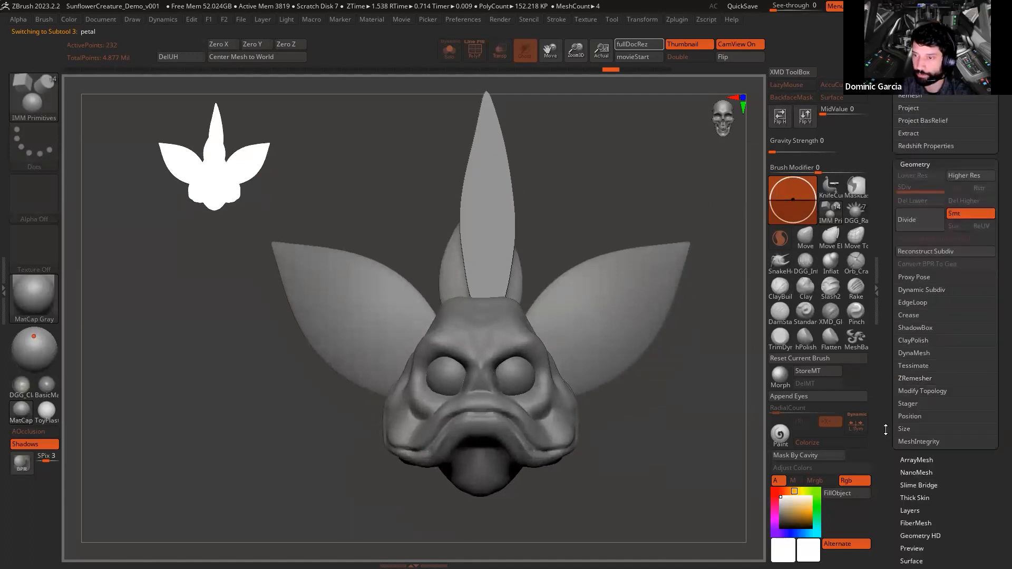
left_click(916, 460)
mouse_move(888, 232)
left_mouse_down()
mouse_move(888, 331)
mouse_move(880, 285)
left_mouse_up()
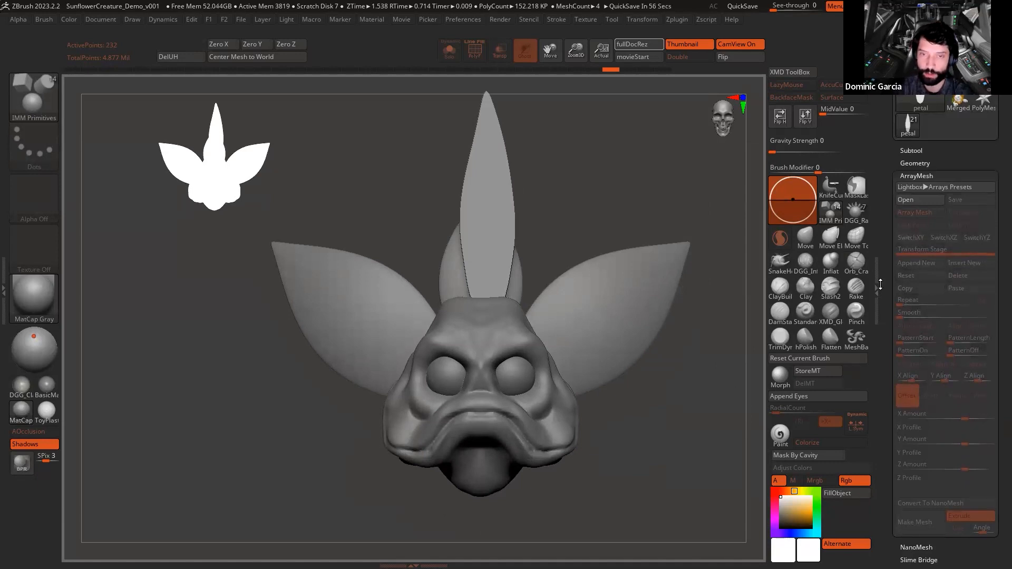
Step: Sketch a ring of green petal outlines around the head as a screen annotation, and clear the annotation
left_click_drag(686, 388, 703, 365)
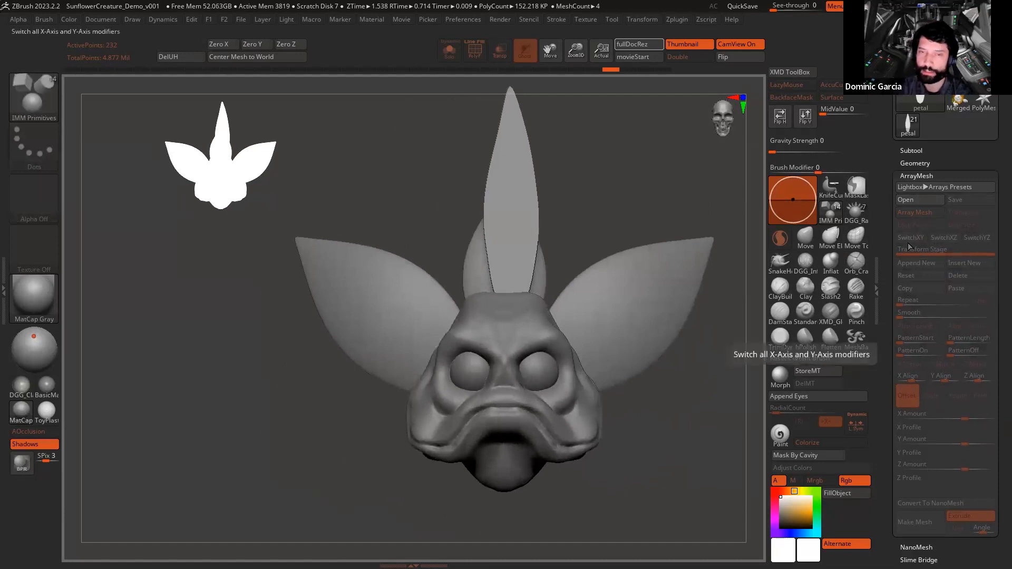
left_click_drag(659, 160, 631, 145)
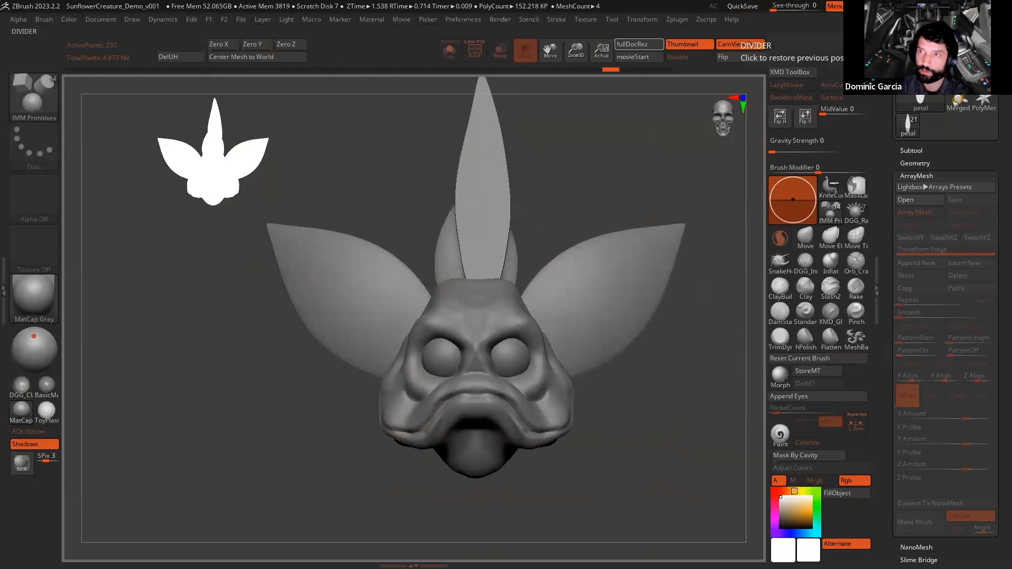
key("ctrl+shift+3")
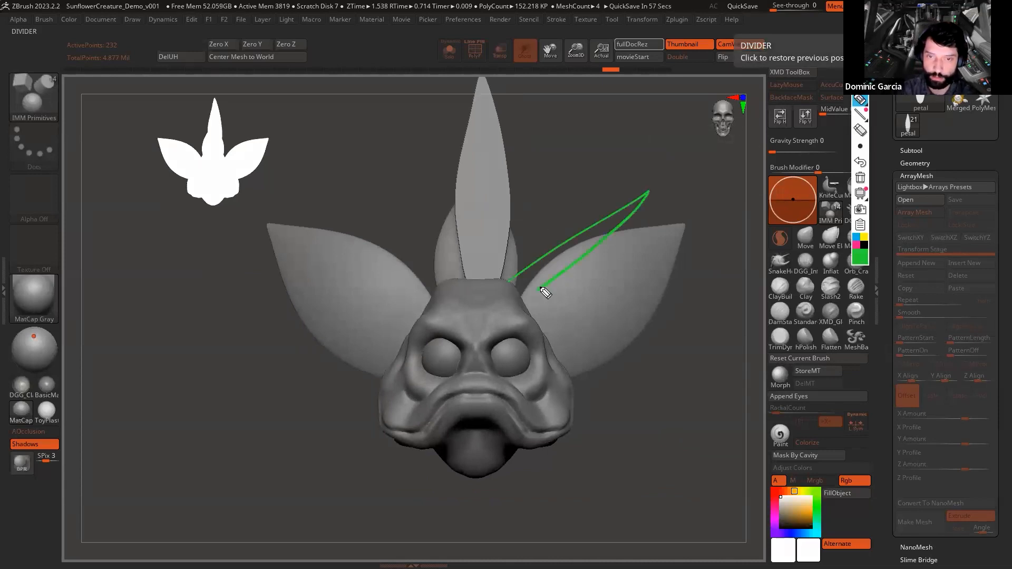
mouse_move(650, 285)
left_mouse_down()
mouse_move(694, 328)
mouse_move(574, 357)
mouse_move(653, 384)
mouse_move(666, 476)
left_mouse_up()
mouse_move(532, 535)
left_mouse_down()
mouse_move(501, 448)
mouse_move(311, 534)
mouse_move(406, 420)
mouse_move(332, 400)
mouse_move(344, 365)
mouse_move(408, 357)
mouse_move(318, 223)
left_mouse_up()
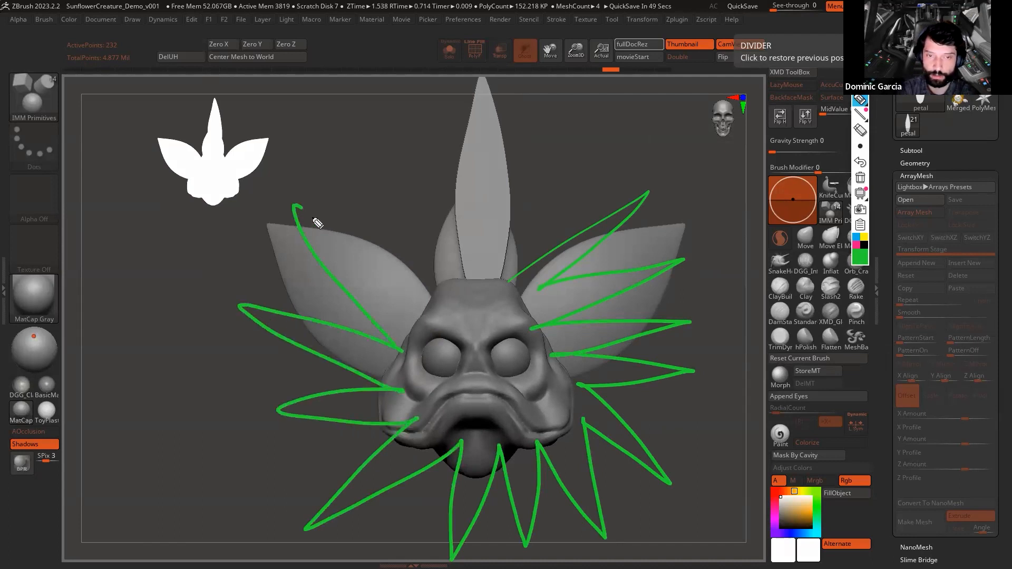
left_click_drag(389, 232, 460, 278)
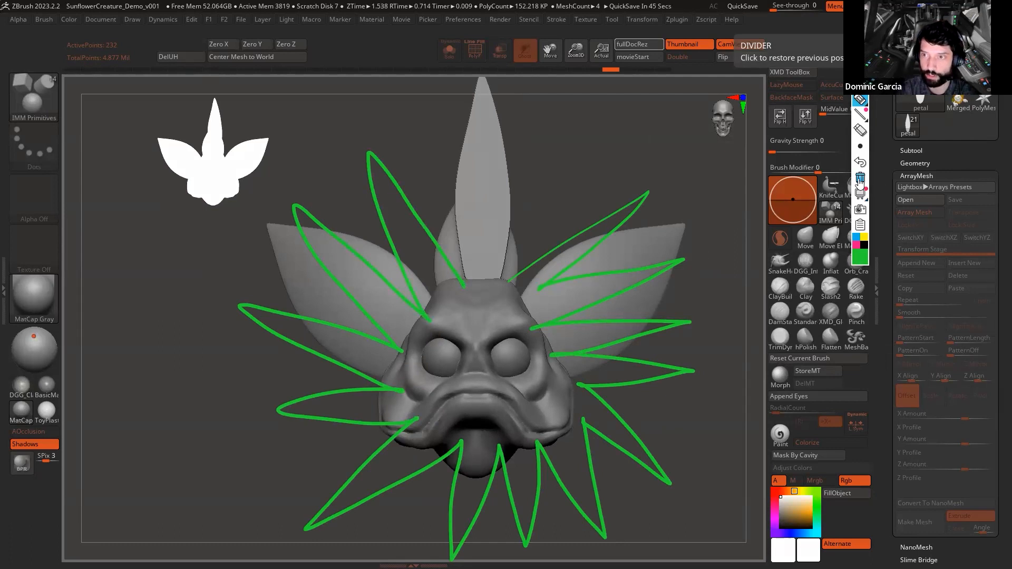
left_click(861, 178)
key("Escape")
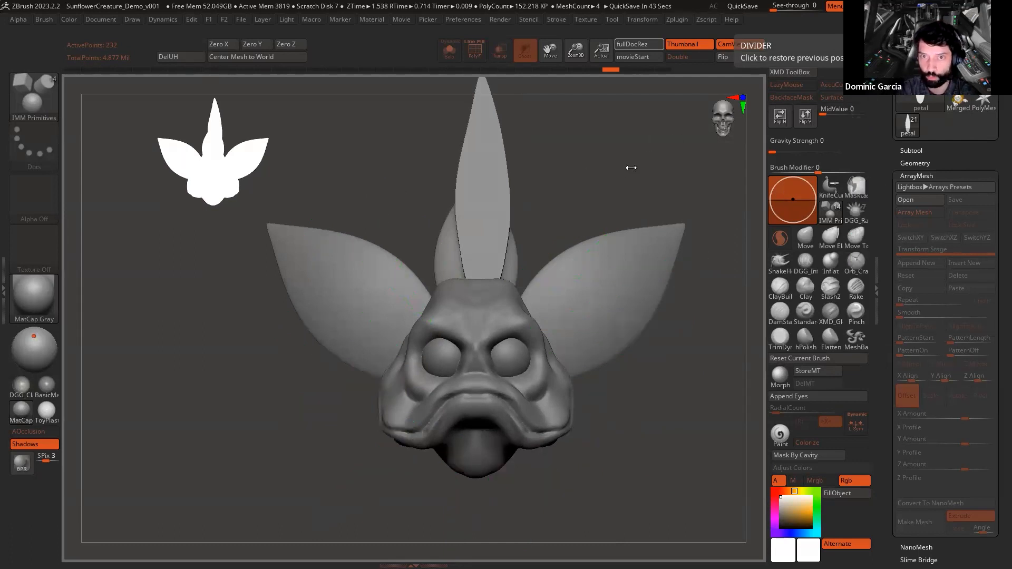
Step: Turn on Array Mesh for the petal
mouse_move(585, 163)
left_mouse_down("alt")
mouse_move(589, 200)
mouse_move(571, 225)
left_mouse_up("alt")
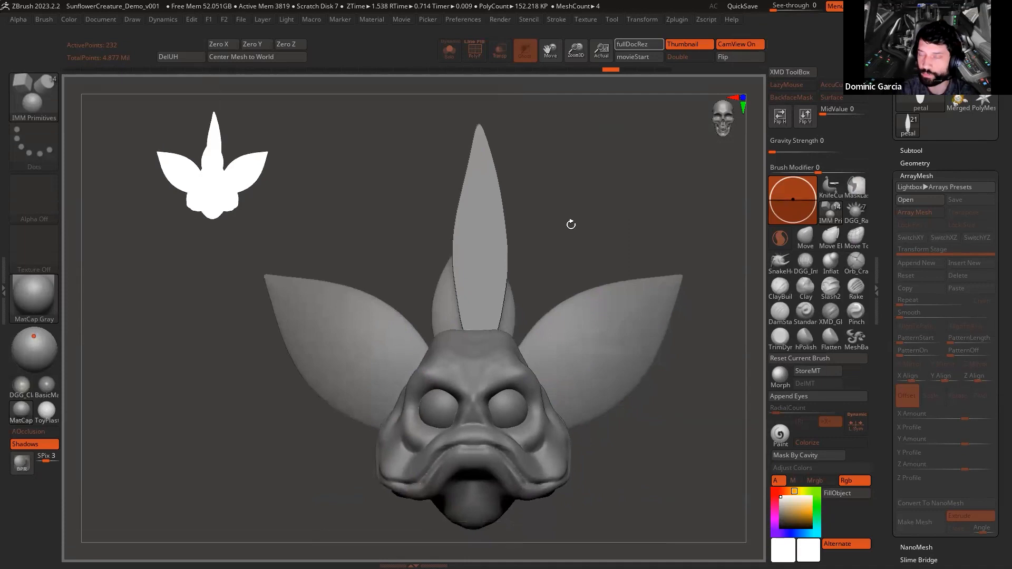
left_click(915, 213)
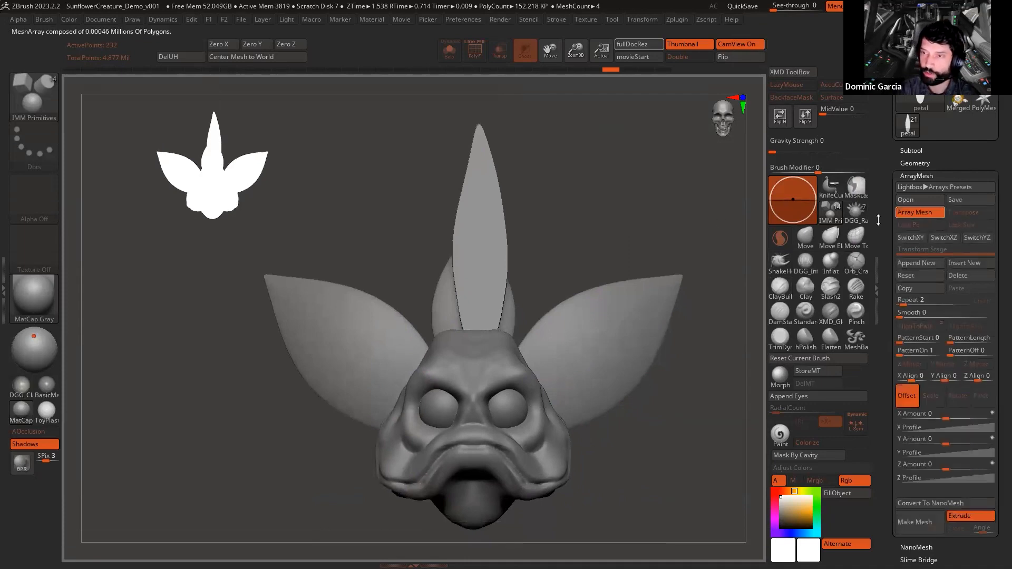
left_click_drag(680, 214, 561, 276)
left_click_drag(611, 202, 549, 282)
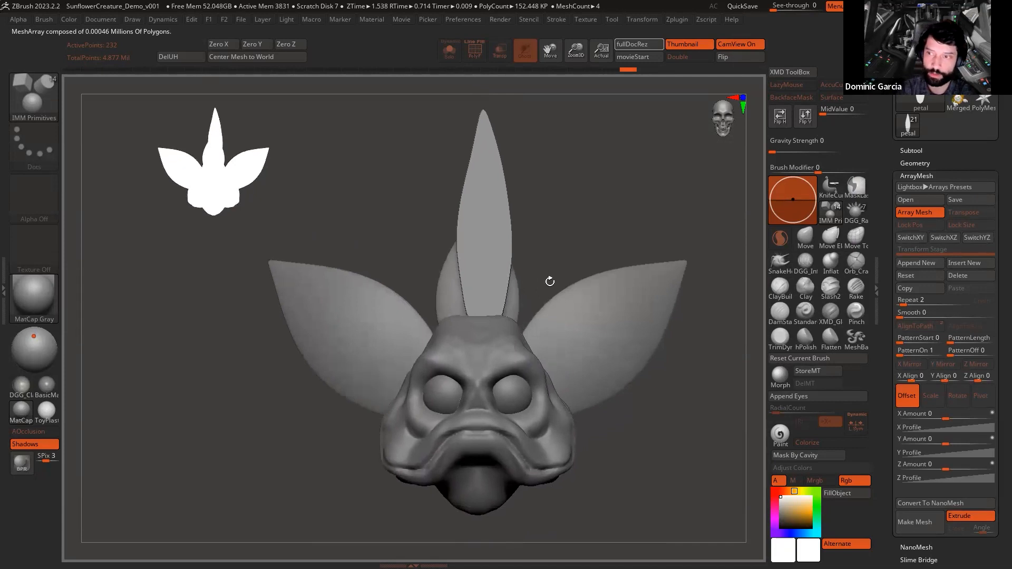
left_click_drag(580, 209, 579, 244, "alt")
Step: Replace the gizmo with a transpose line and draw it vertically from between the eyes to the petal's tip
key("w")
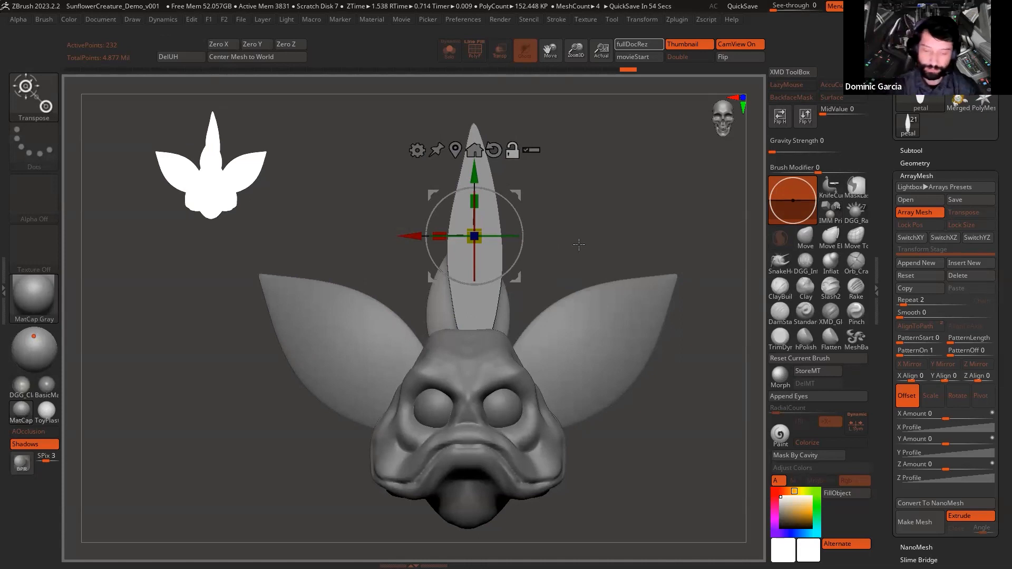
mouse_move(605, 222)
left_mouse_down()
mouse_move(592, 224)
mouse_move(594, 236)
mouse_move(612, 218)
left_mouse_up()
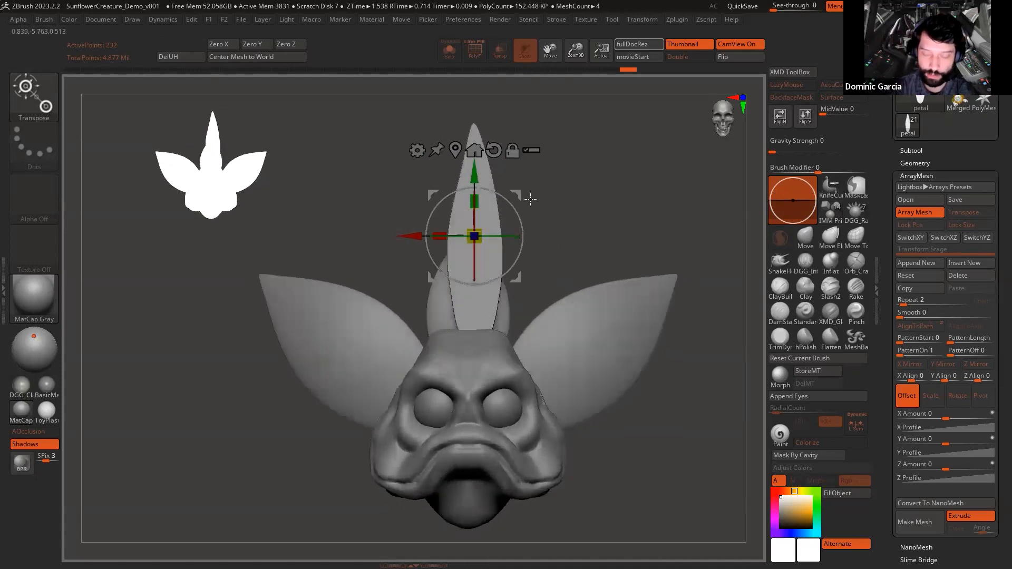
key("y")
left_click_drag(474, 144, 478, 317)
left_click_drag(606, 227, 564, 198)
left_click_drag(462, 365, 463, 100)
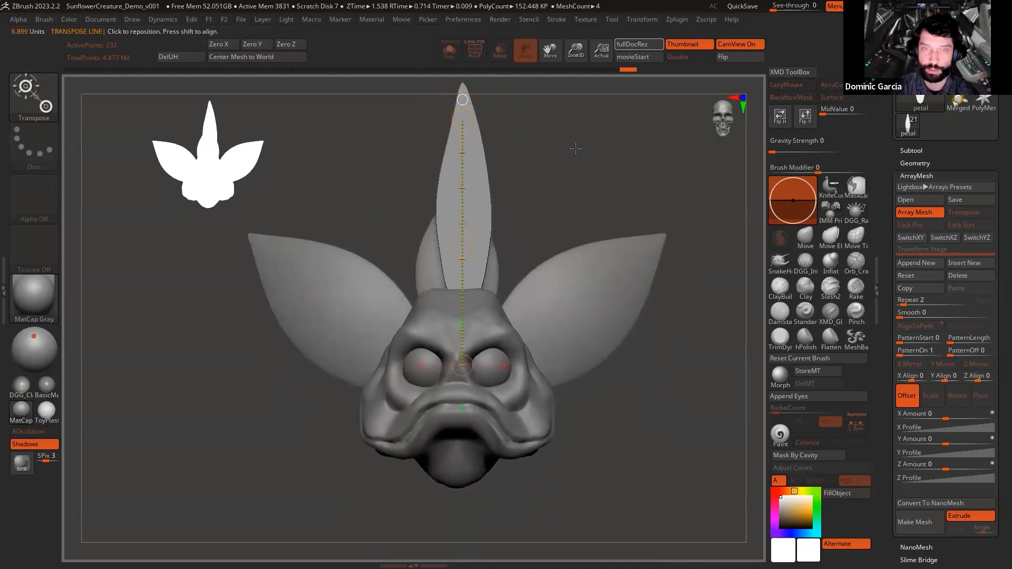
Step: Switch repeatedly between the transform gizmo and the transpose line to compare the two manipulators on the petal
key("t")
left_click(503, 241)
key("y")
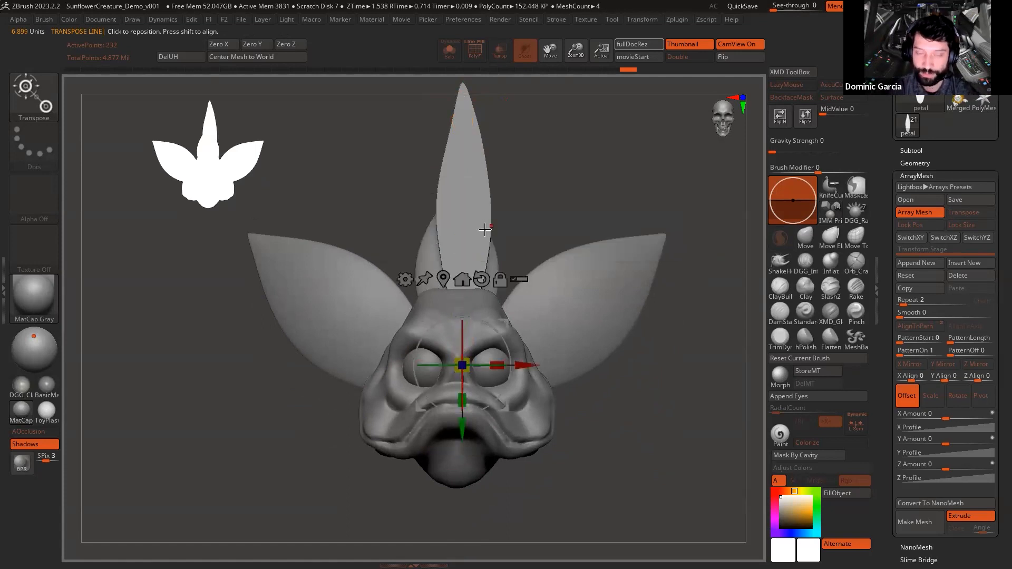
key("y")
left_click_drag(554, 204, 575, 207)
key("y")
key("y")
key("y")
key("y")
key("y")
key("y")
key("y")
left_click_drag(581, 216, 619, 179, "shift")
key("y")
key("y")
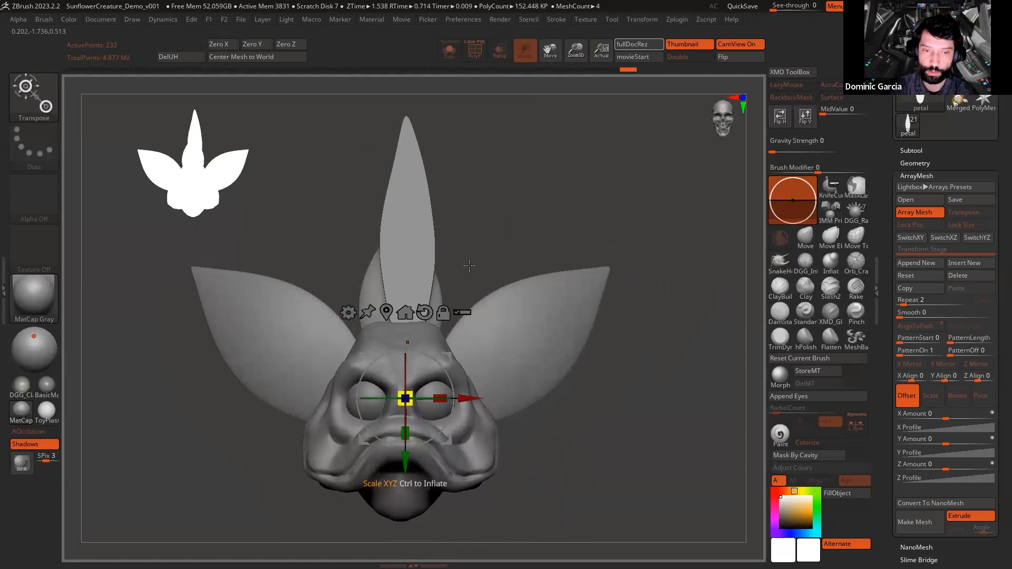
left_click_drag(559, 199, 467, 254)
key("y")
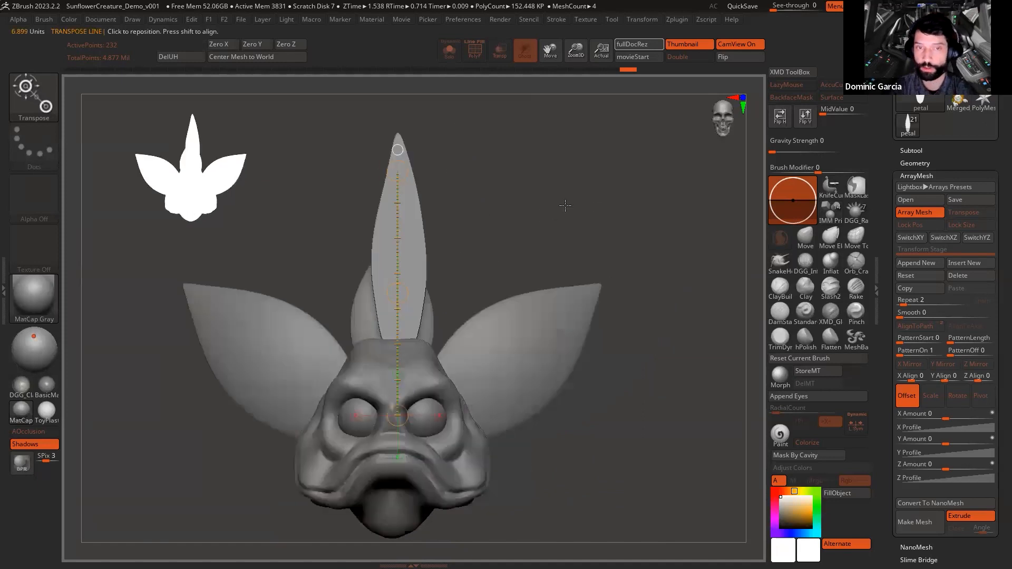
Step: Draw trial transpose lines across the petal and head at different positions, angles and views
left_click_drag(565, 206, 472, 238)
mouse_move(471, 399)
left_mouse_down()
mouse_move(612, 133)
mouse_move(346, 264)
mouse_move(442, 303)
mouse_move(554, 158)
left_mouse_up()
left_click_drag(475, 309, 500, 108)
left_click_drag(579, 191, 630, 158, "shift")
left_click_drag(491, 323, 511, 100)
left_click_drag(578, 163, 583, 248, "alt")
left_click_drag(584, 243, 493, 232)
left_click_drag(604, 206, 691, 210)
left_click_drag(661, 177, 580, 227)
left_click_drag(524, 315, 624, 513)
left_click_drag(369, 477, 284, 320)
left_click_drag(595, 239, 564, 291)
left_click_drag(498, 265, 458, 103)
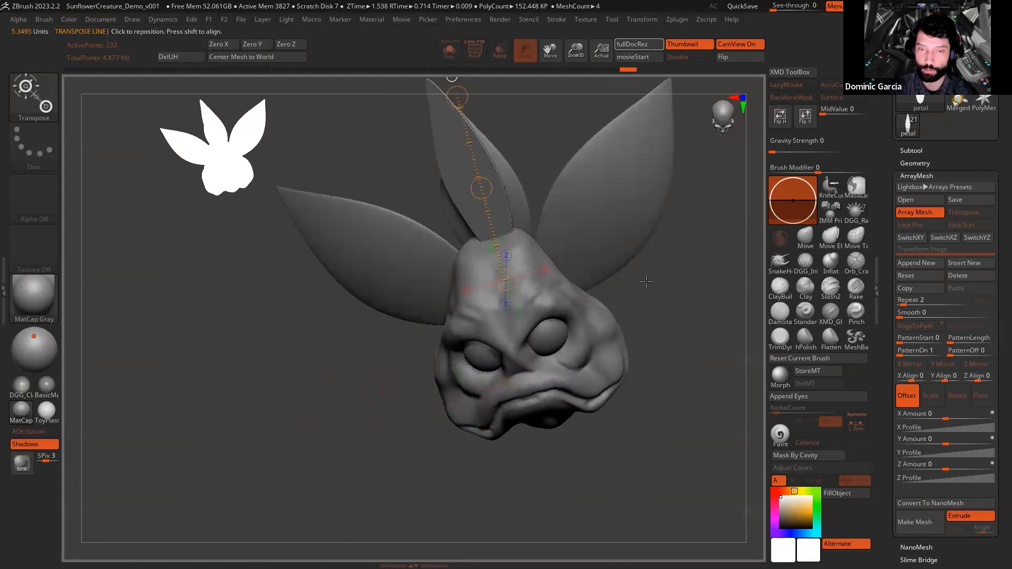
Step: Draw a vertical transpose line about 6.06 units long from just below the petal's base to its tip in front view
left_click_drag(647, 282, 649, 276, "shift")
left_click_drag(607, 152, 633, 215, "alt")
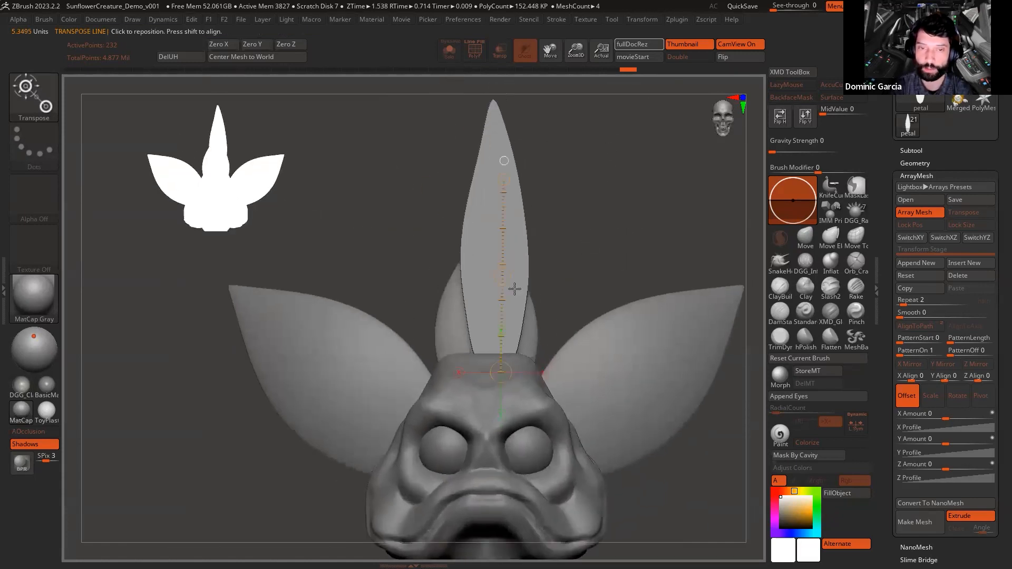
left_click_drag(488, 358, 486, 133)
left_click_drag(636, 204, 626, 198, "alt")
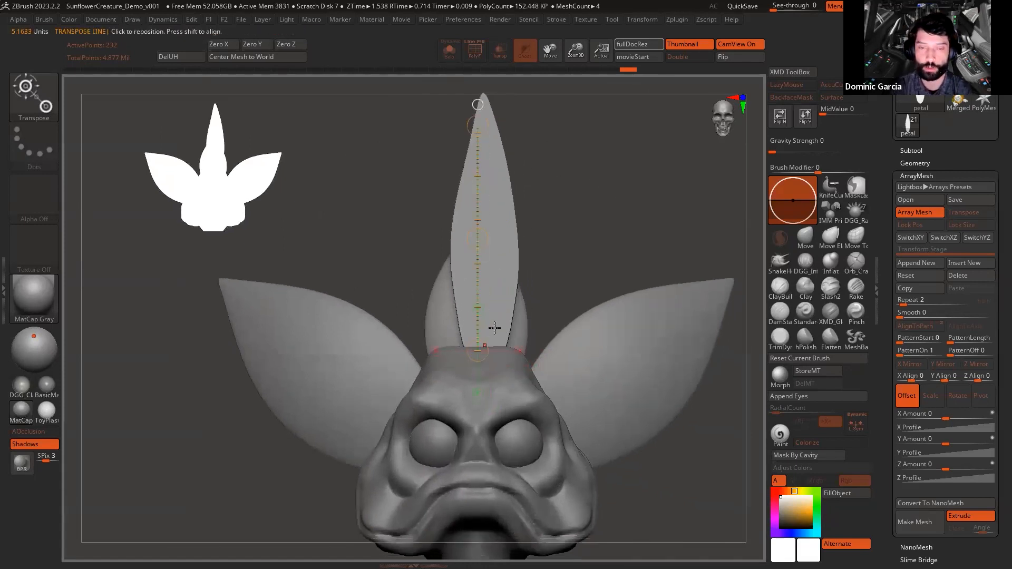
left_click_drag(486, 371, 485, 86)
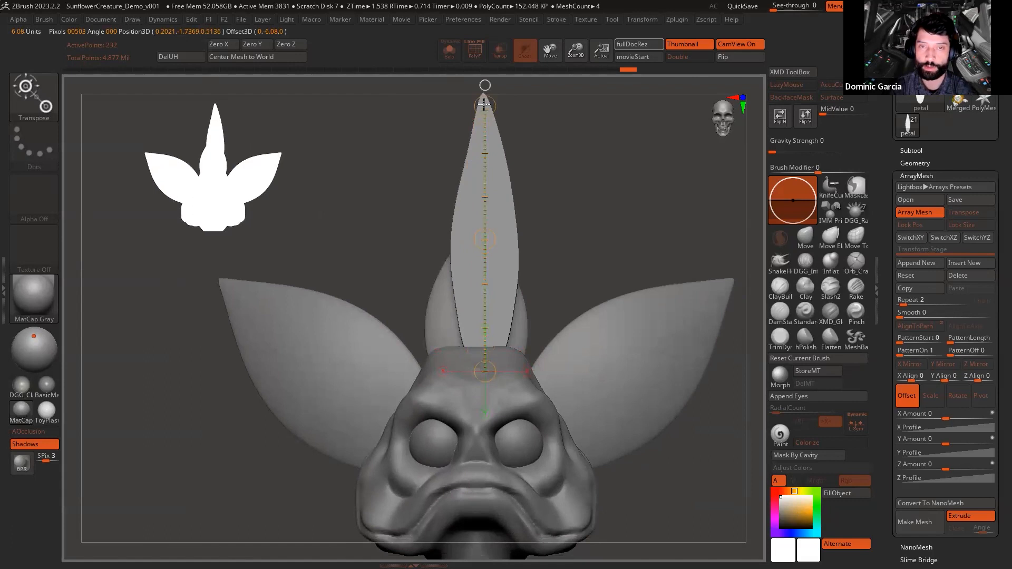
Step: Turn on the polyframe display for the petal, check it at an angle and return to front view
left_click_drag(538, 154, 509, 240)
key("shift+f")
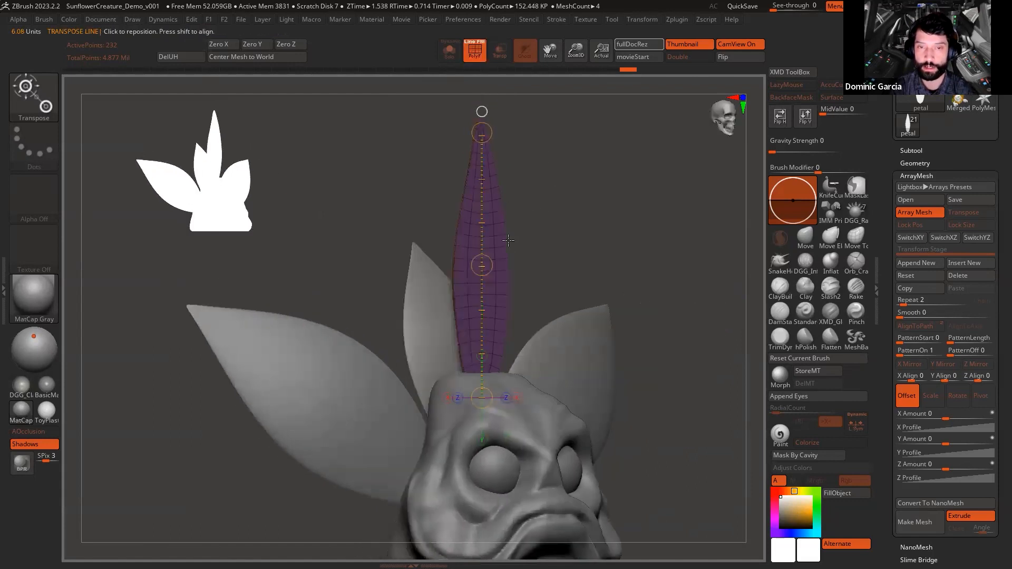
left_click_drag(571, 217, 554, 248)
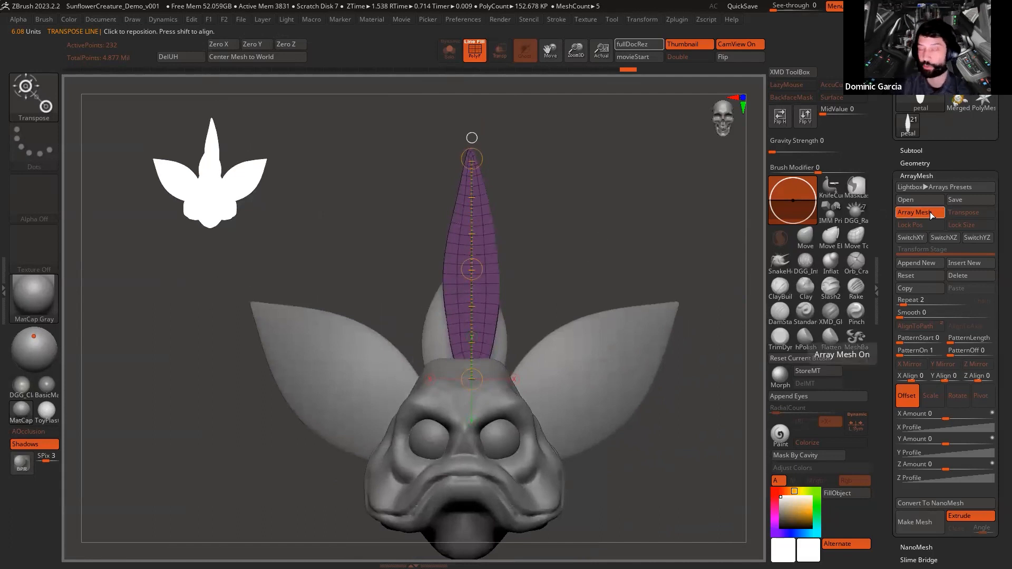
Step: Try moving, stretching and rotating the petal with the transpose line's circles, undoing the changes
mouse_move(472, 268)
left_mouse_down()
mouse_move(523, 184)
mouse_move(471, 269)
left_mouse_up()
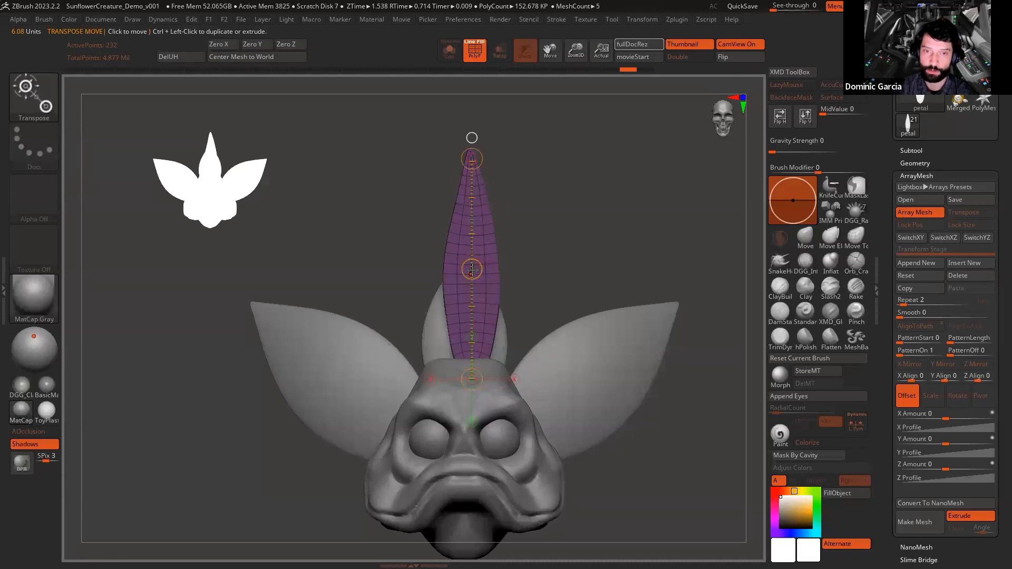
left_click_drag(469, 269, 493, 225)
key("ctrl+z")
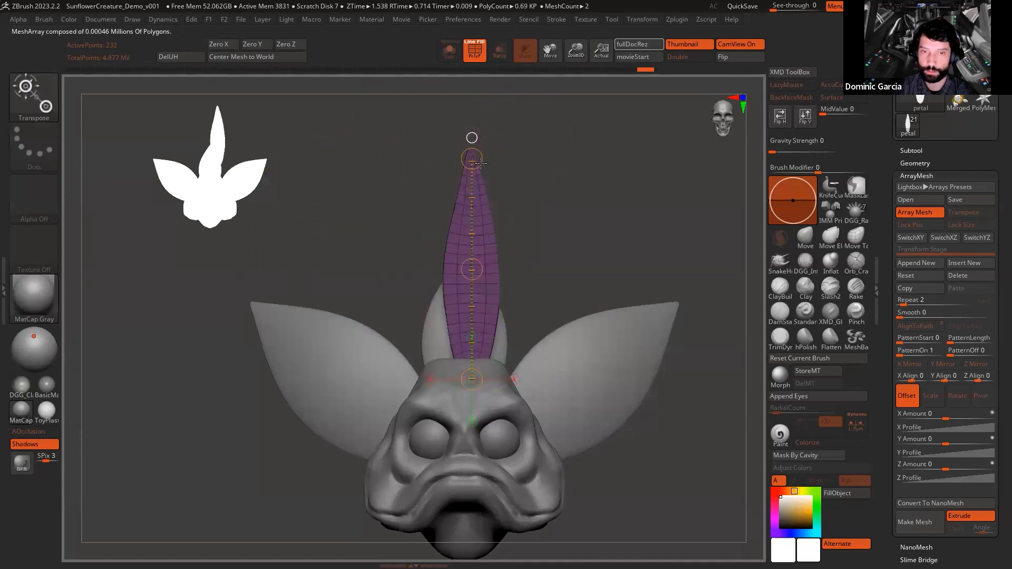
left_click_drag(473, 157, 243, 259)
key("ctrl+z")
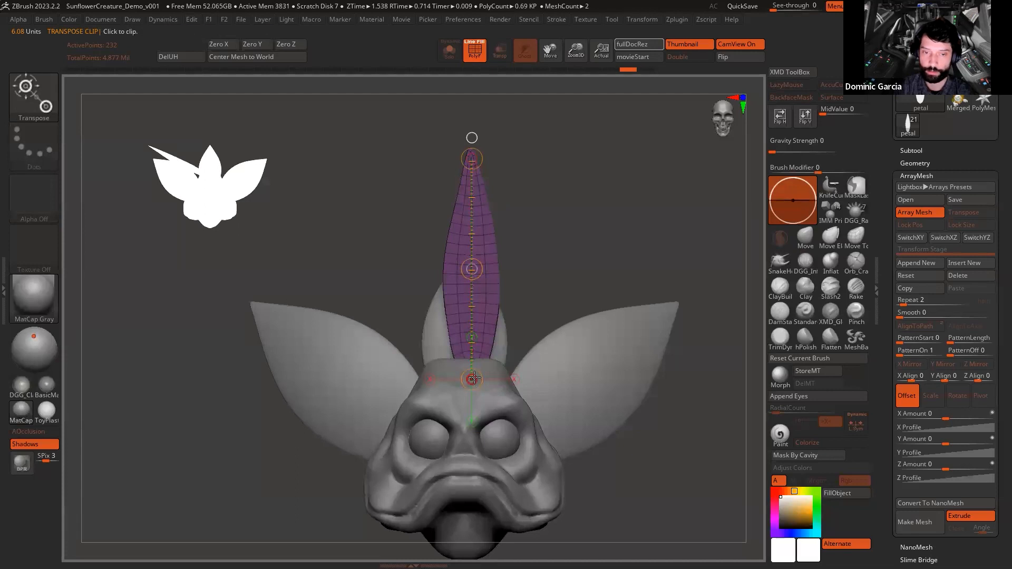
left_click_drag(472, 379, 602, 310)
left_click_drag(528, 366, 569, 218)
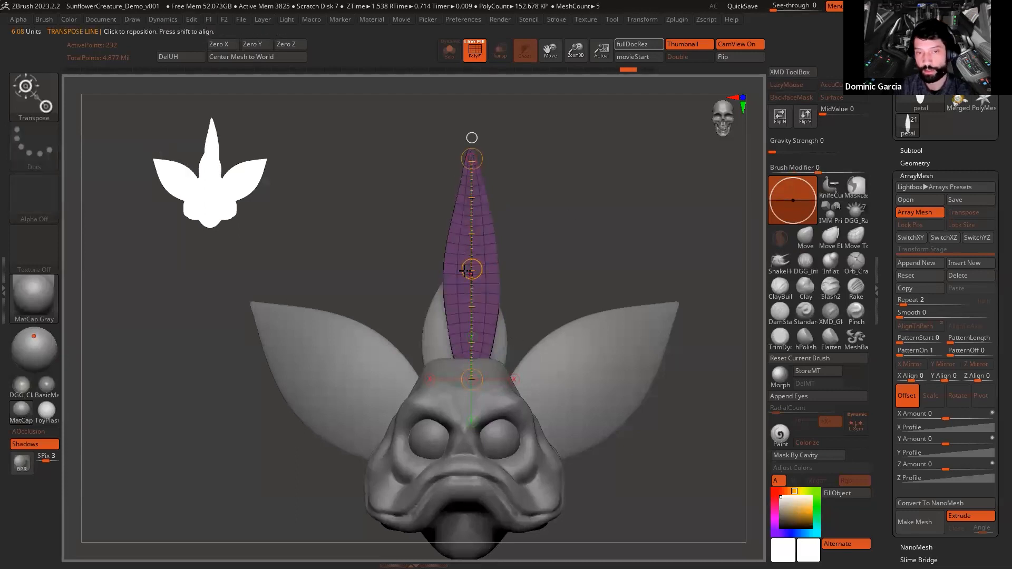
mouse_move(471, 267)
left_mouse_down()
mouse_move(604, 246)
mouse_move(391, 273)
mouse_move(471, 267)
mouse_move(469, 282)
mouse_move(448, 107)
mouse_move(486, 252)
left_mouse_up()
key("ctrl+z")
key("e")
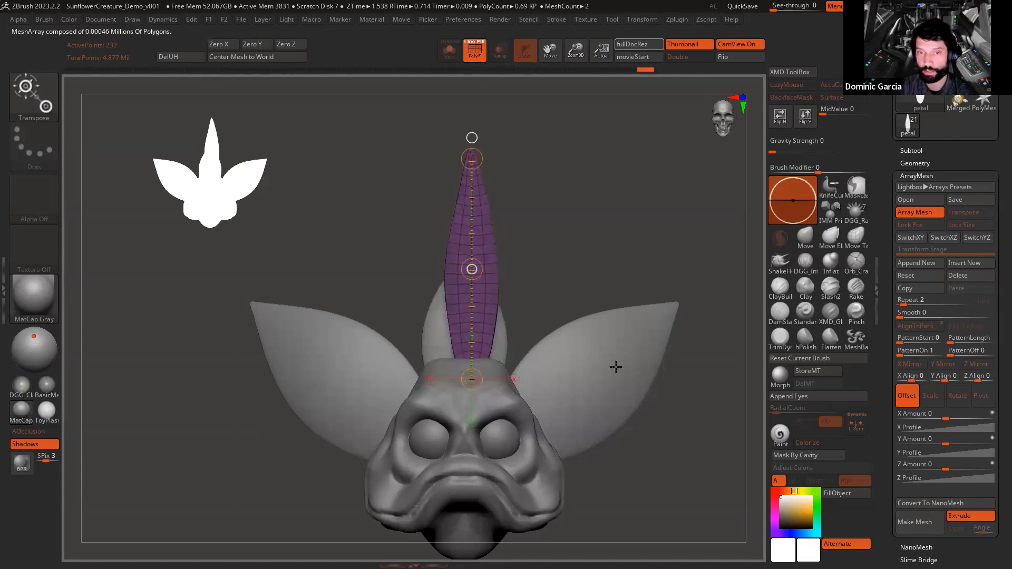
left_click_drag(576, 208, 641, 225)
key("ctrl+z")
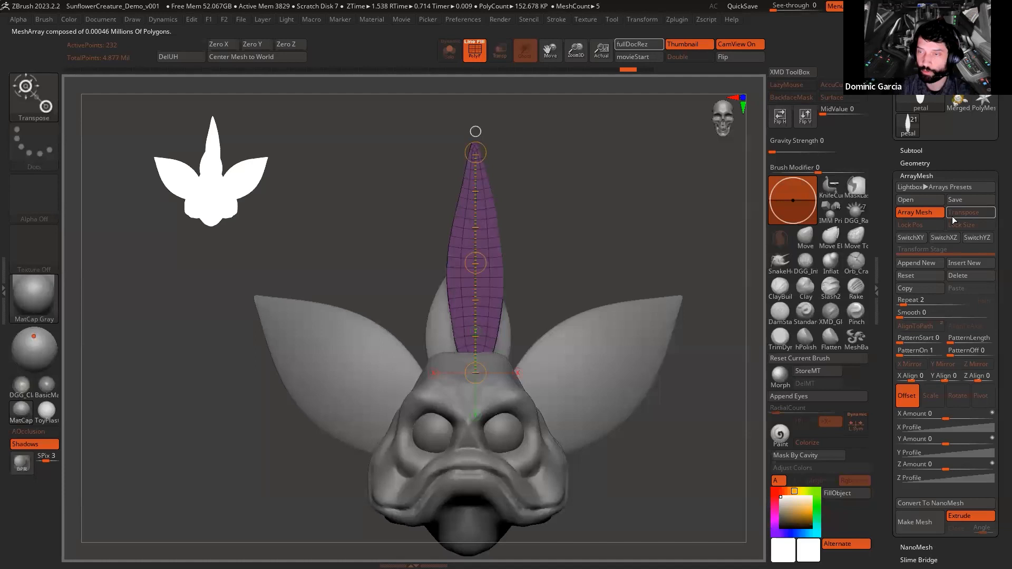
Step: Enable ArrayMesh Transpose so the transpose line controls the petal's array instead of the petal itself
left_click(955, 214)
left_click_drag(630, 226, 595, 245, "alt")
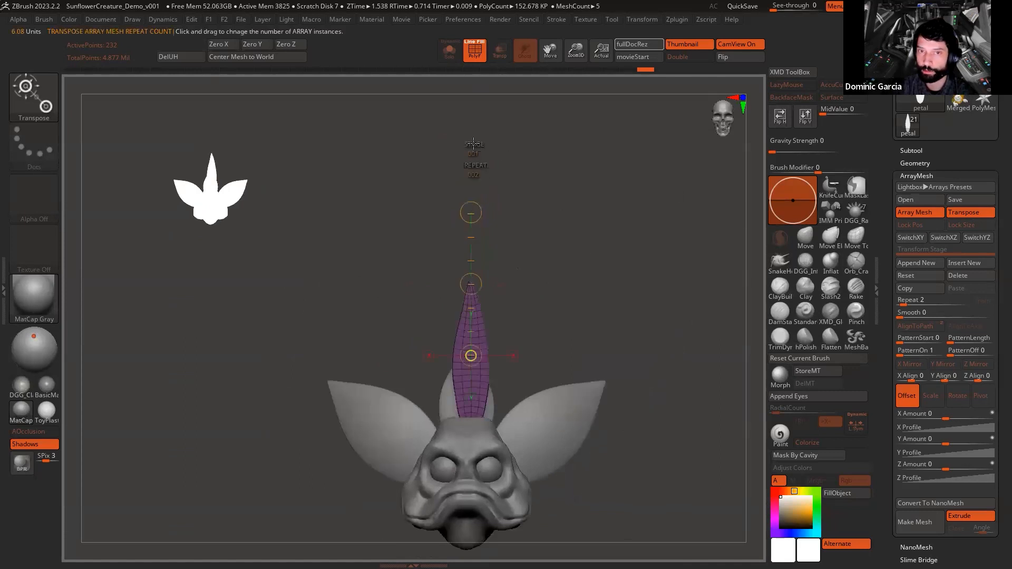
left_click(975, 213)
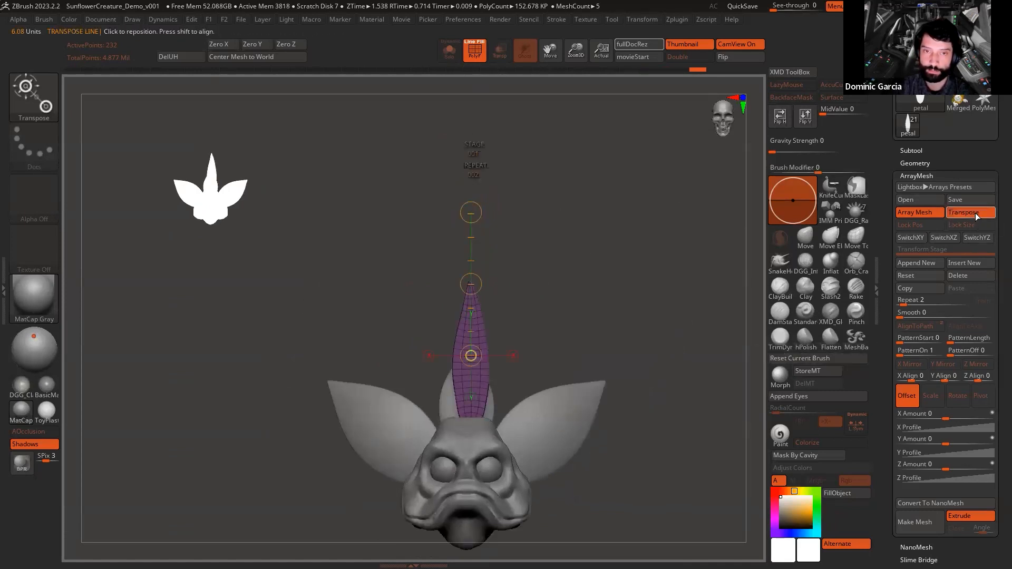
left_click(975, 213)
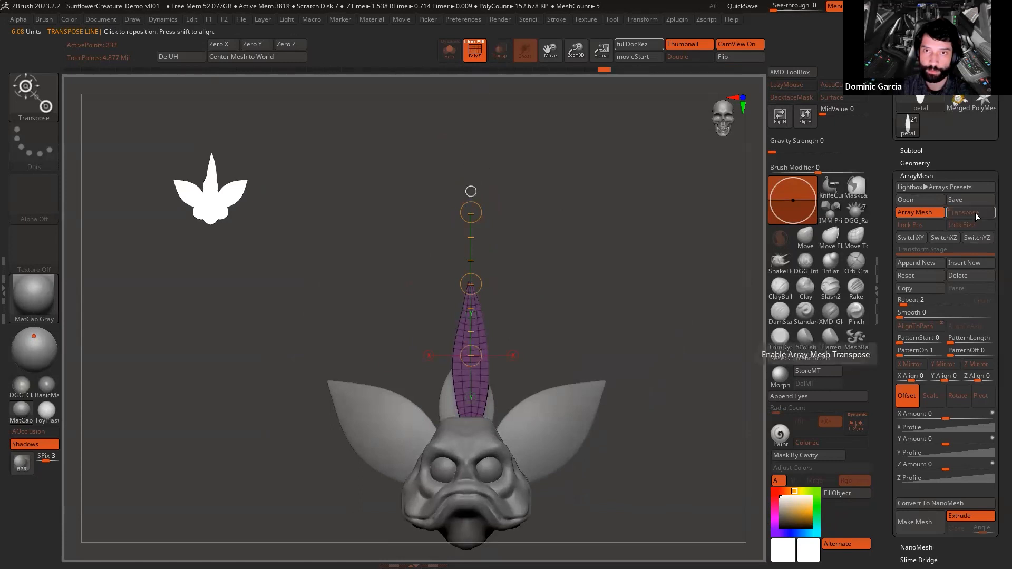
left_click(975, 213)
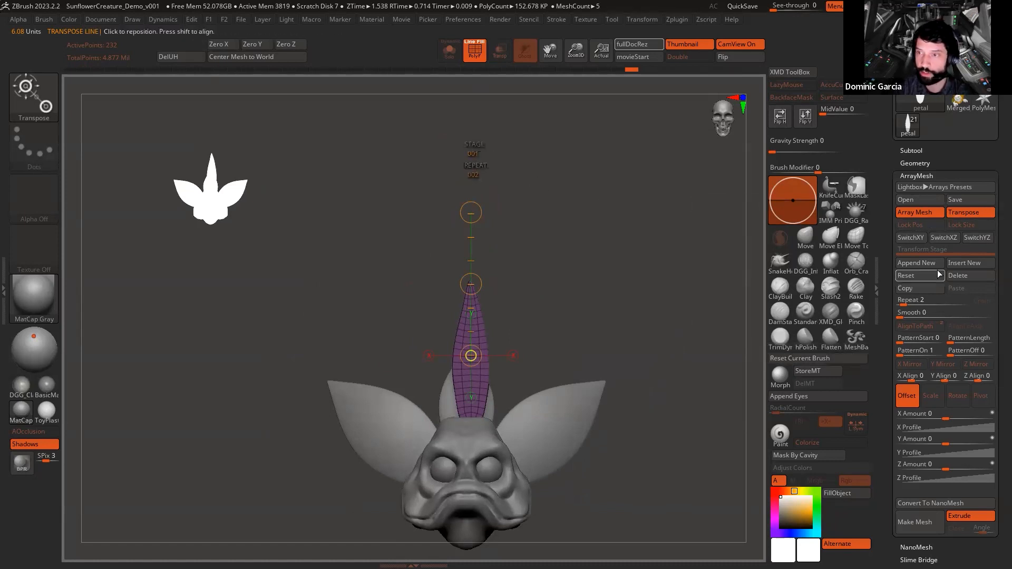
left_click_drag(624, 270, 629, 253, "alt")
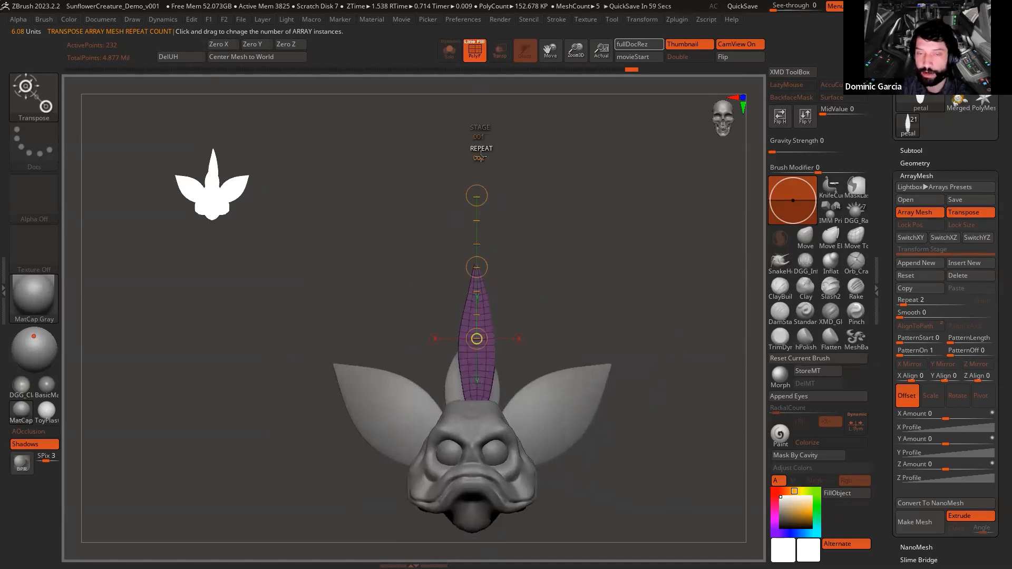
left_click_drag(633, 275, 602, 233, "alt")
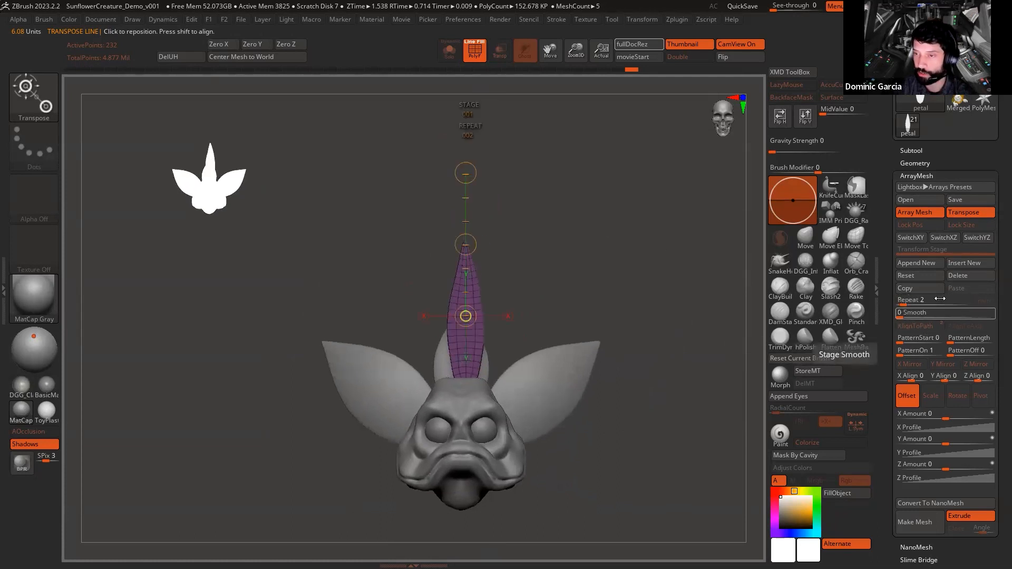
Step: Mark the ArrayMesh Repeat setting and the transpose line's Repeat label with a green annotation pen, and clear the marks
key("ctrl+shift+1")
left_click(861, 100)
left_click_drag(943, 295, 876, 305)
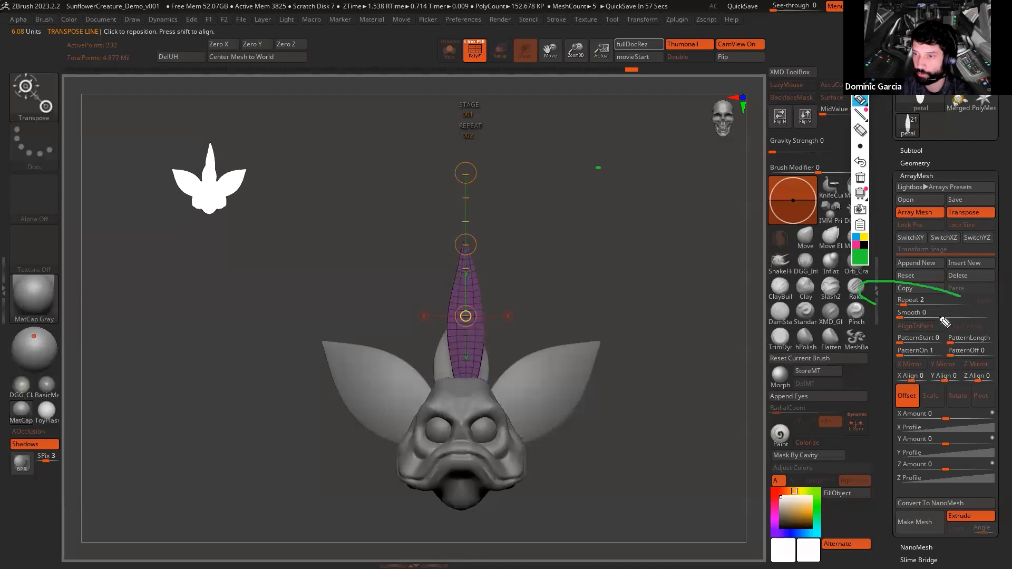
left_click_drag(507, 128, 488, 135)
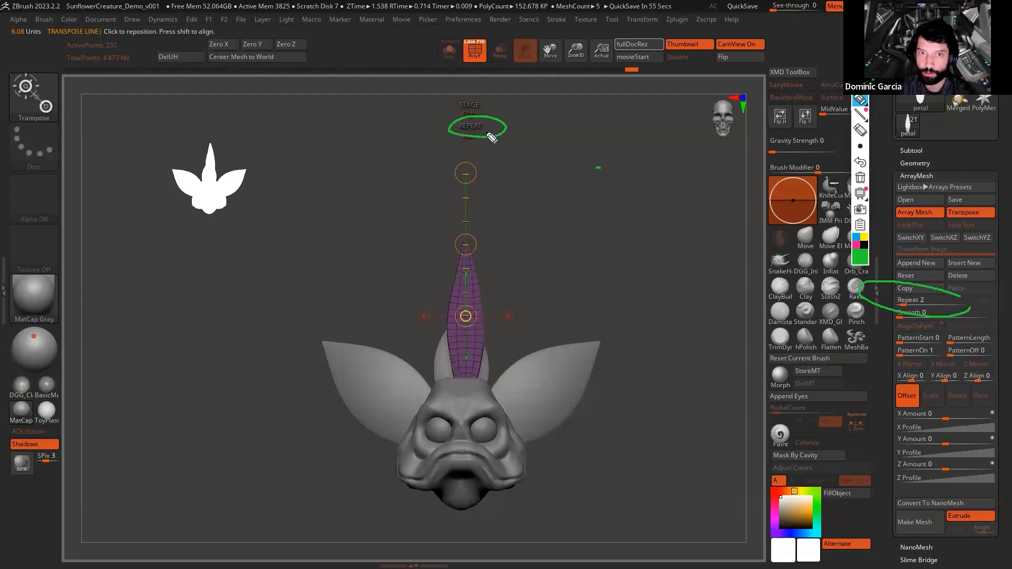
left_click(860, 69)
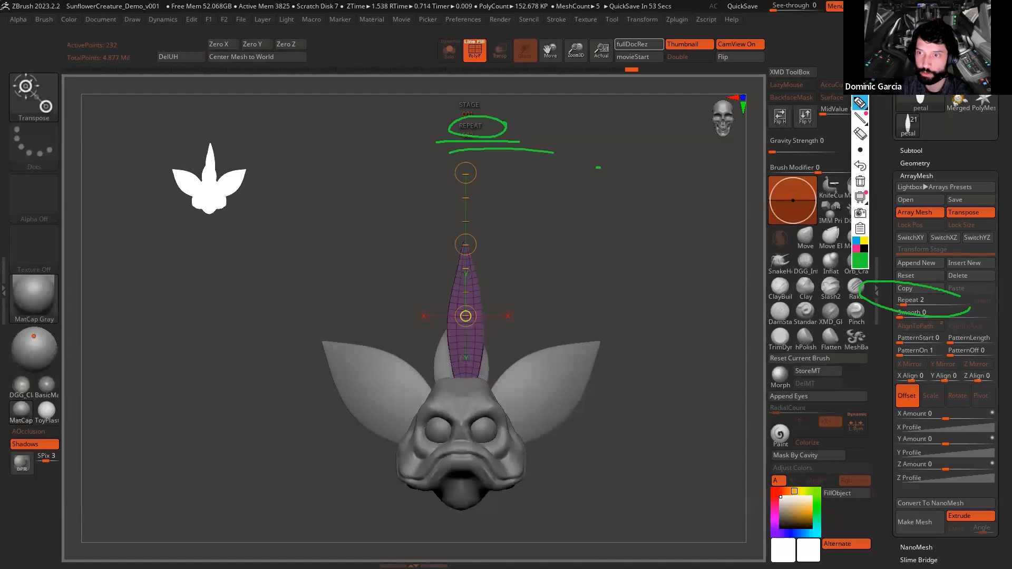
Step: Raise the petal array's repeat count to 20 from the transpose line's Repeat label
mouse_move(484, 134)
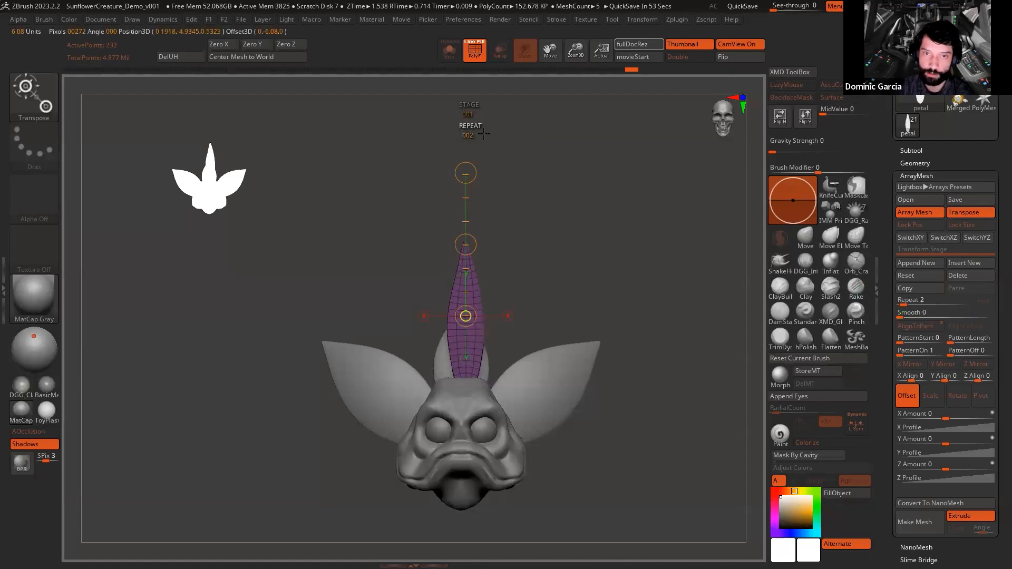
left_click_drag(550, 161, 614, 165)
left_click_drag(476, 147, 513, 150)
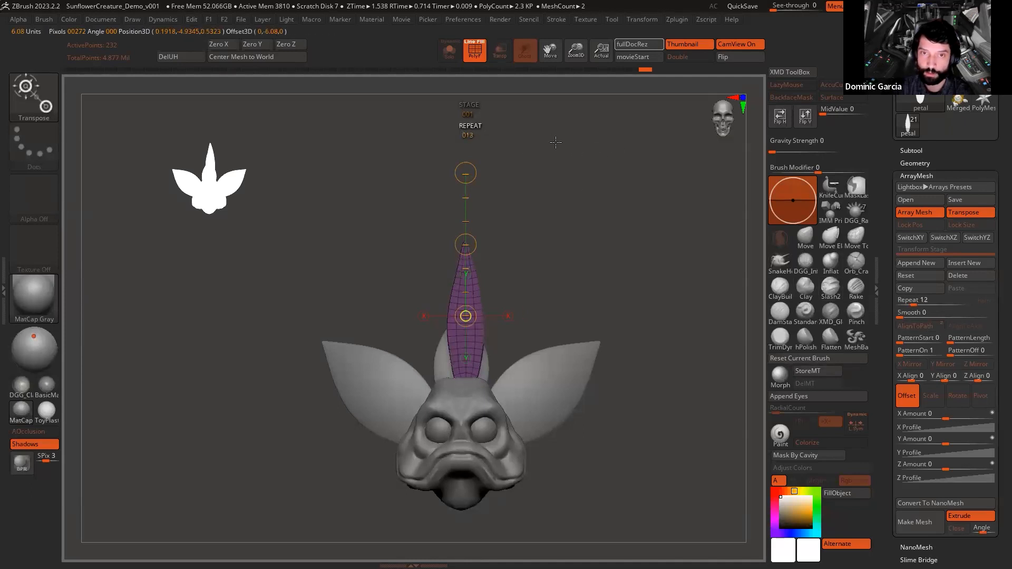
mouse_move(600, 239)
left_mouse_down("alt")
mouse_move(590, 228)
mouse_move(595, 251)
left_mouse_up("alt")
Step: Try rotating the array copies about the petal's own centre and undo the rotation
left_click_drag(447, 180, 554, 190)
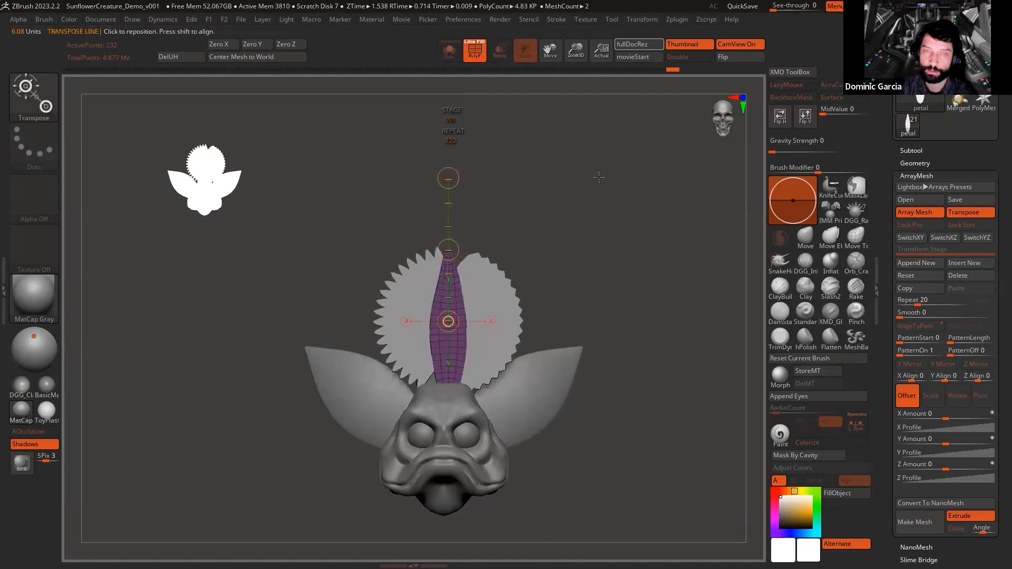
key("ctrl+z")
left_click_drag(628, 253, 689, 298, "alt")
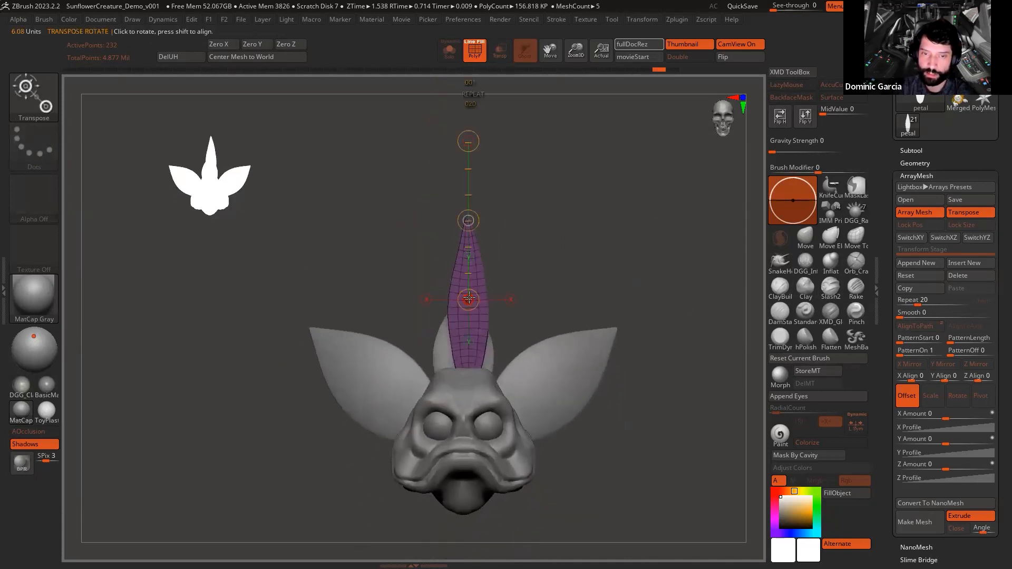
Step: Move the array transpose line's starting point from the petal's centre down to just below the creature's eyes
scroll(468, 299, "up", 4)
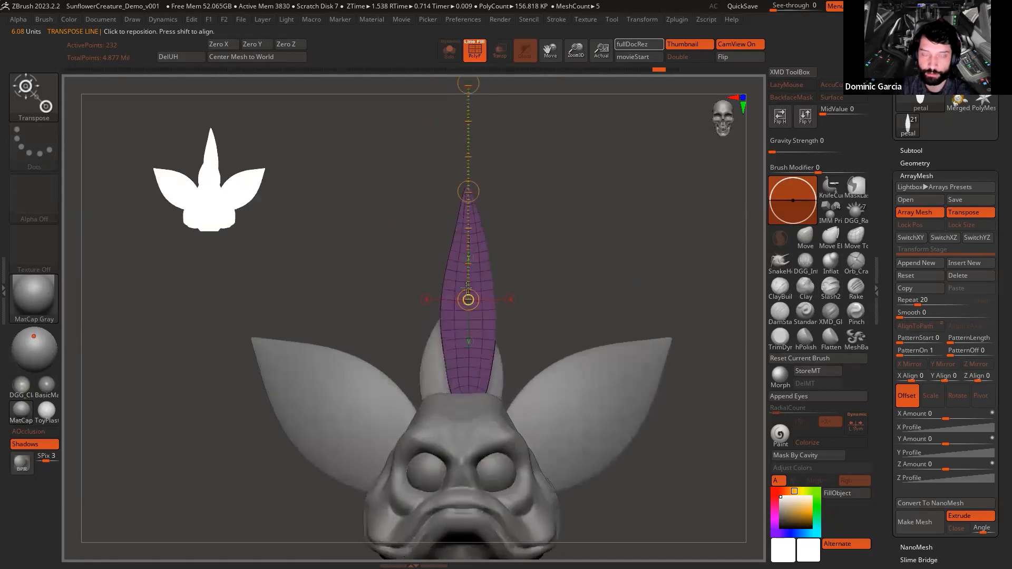
left_click_drag(586, 251, 592, 243, "alt")
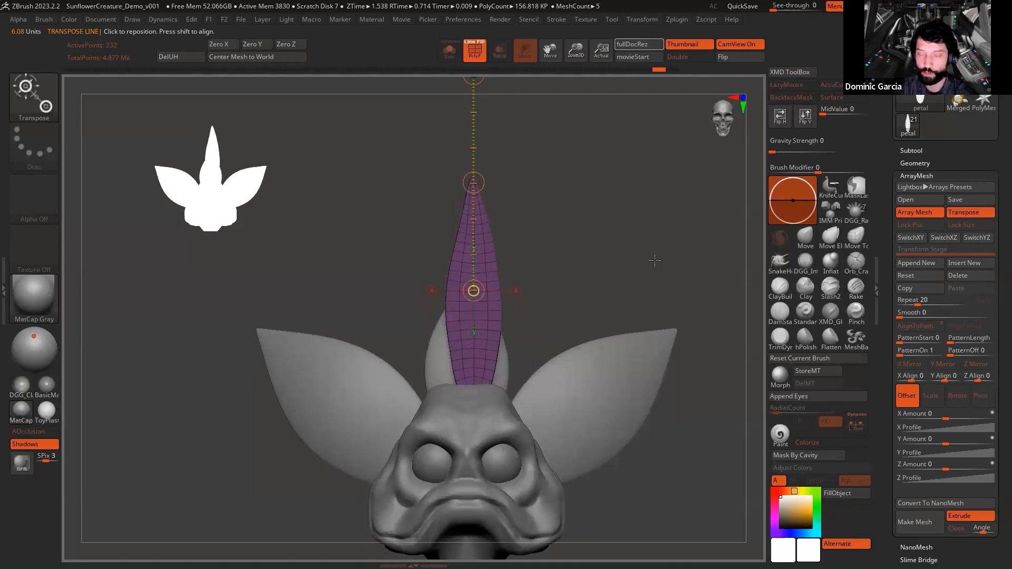
right_click_drag(649, 272, 530, 279, "ctrl")
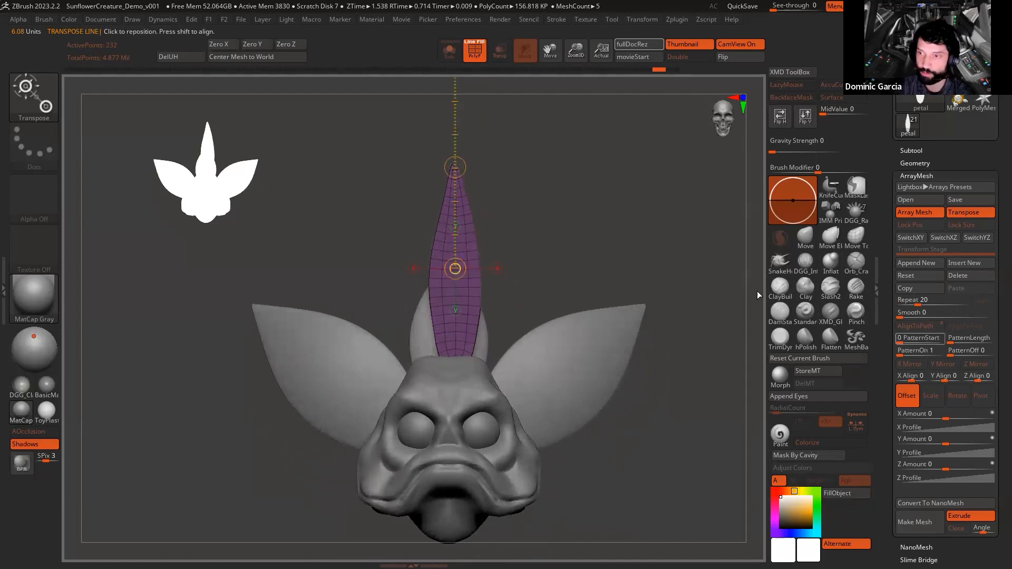
right_click_drag(501, 266, 522, 253, "alt")
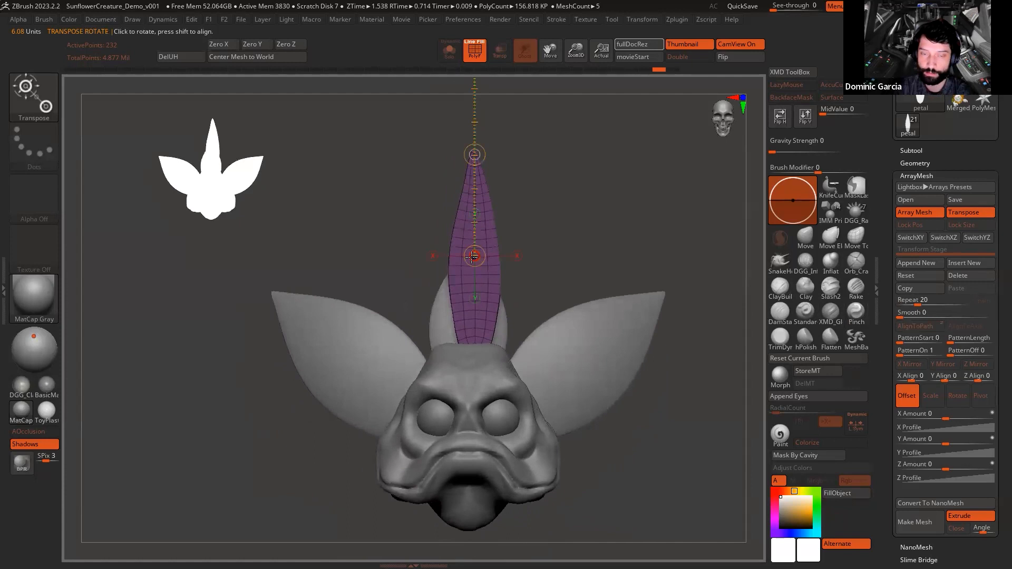
left_click(467, 433)
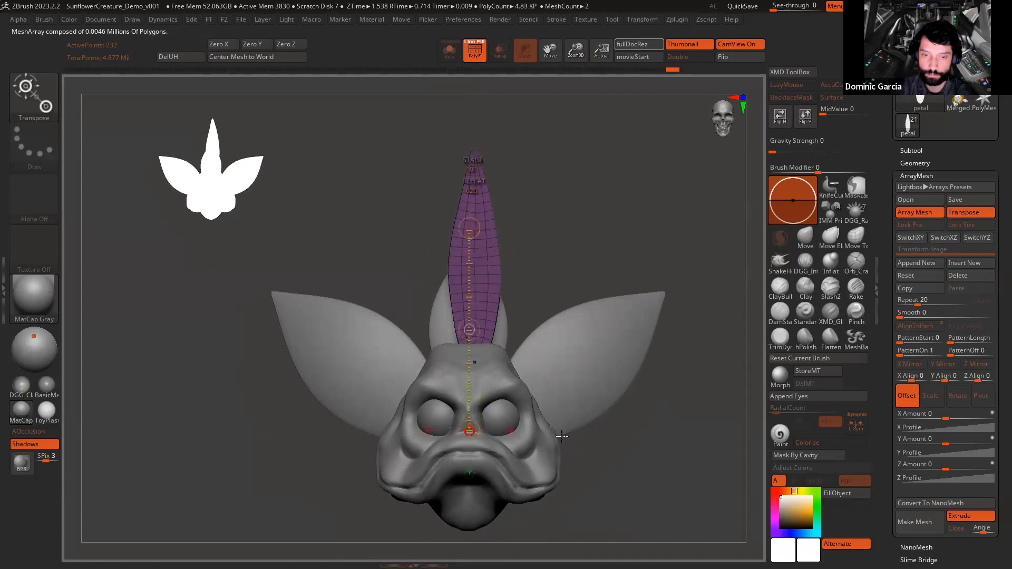
Step: Rotate the array copies around the head with the transpose line until the petals form a full ring
mouse_move(621, 211)
right_mouse_down("ctrl")
mouse_move(620, 235)
mouse_move(571, 237)
mouse_move(633, 231)
mouse_move(633, 209)
right_mouse_up("ctrl")
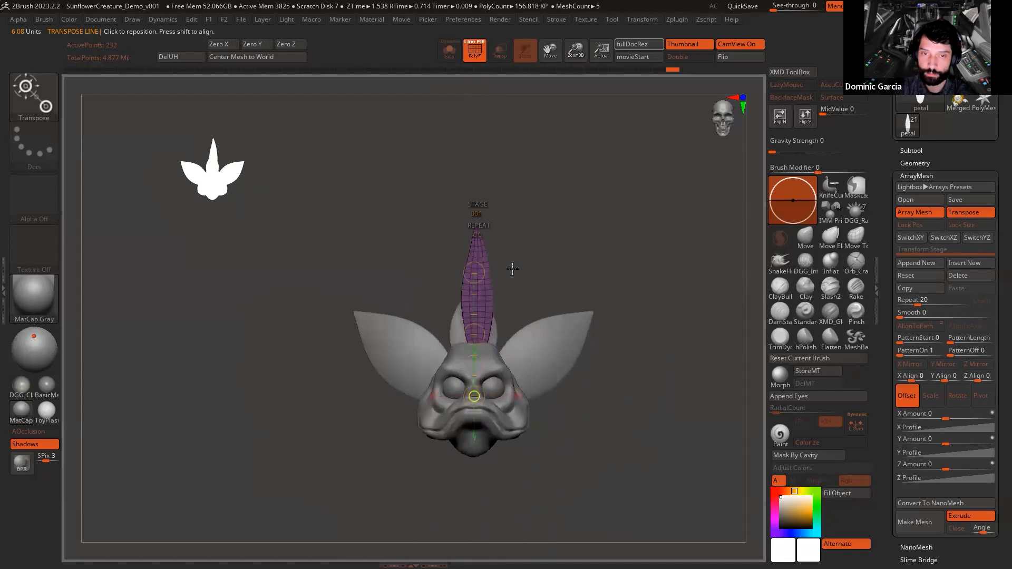
left_click_drag(475, 271, 481, 474)
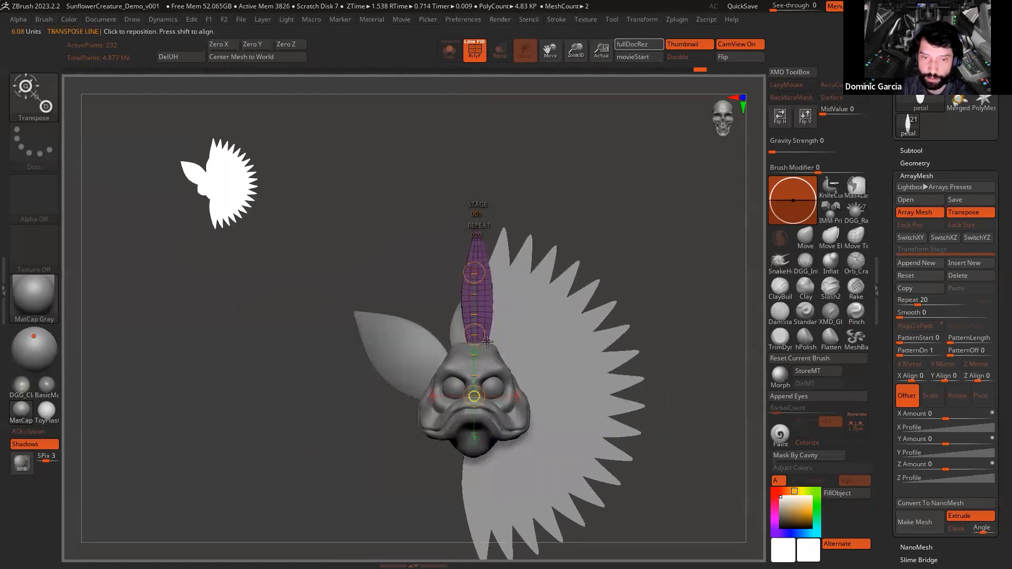
left_click_drag(475, 273, 491, 470)
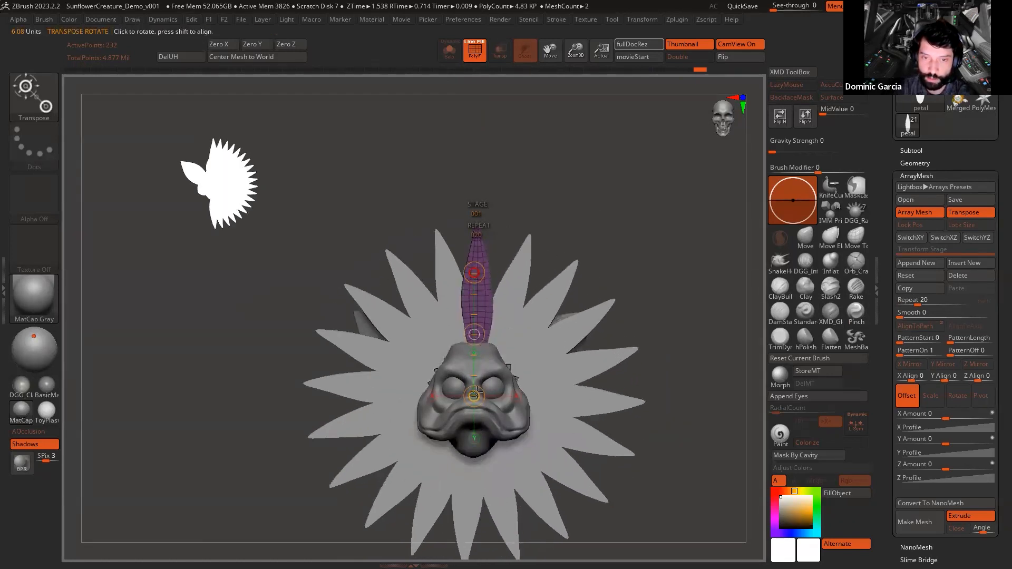
mouse_move(475, 272)
left_mouse_down()
mouse_move(496, 248)
mouse_move(474, 221)
mouse_move(432, 200)
mouse_move(476, 273)
left_mouse_up()
left_click_drag(683, 253, 689, 201)
left_click_drag(725, 234, 577, 291)
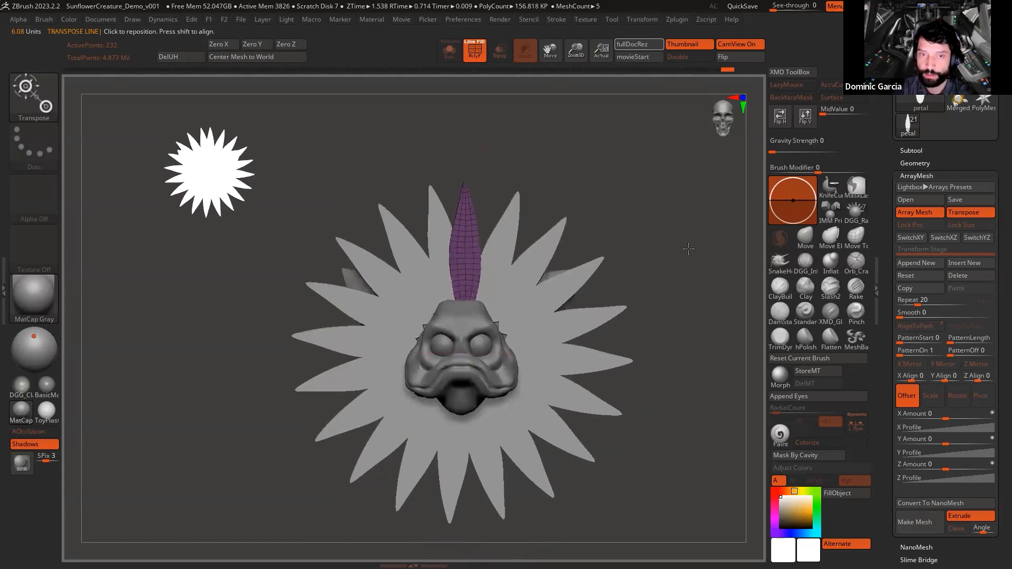
Step: Turn off the polyframe display and switch from the transpose line back to Draw mode
key("q")
key("shift+f")
left_click_drag(635, 225, 567, 240)
key("w")
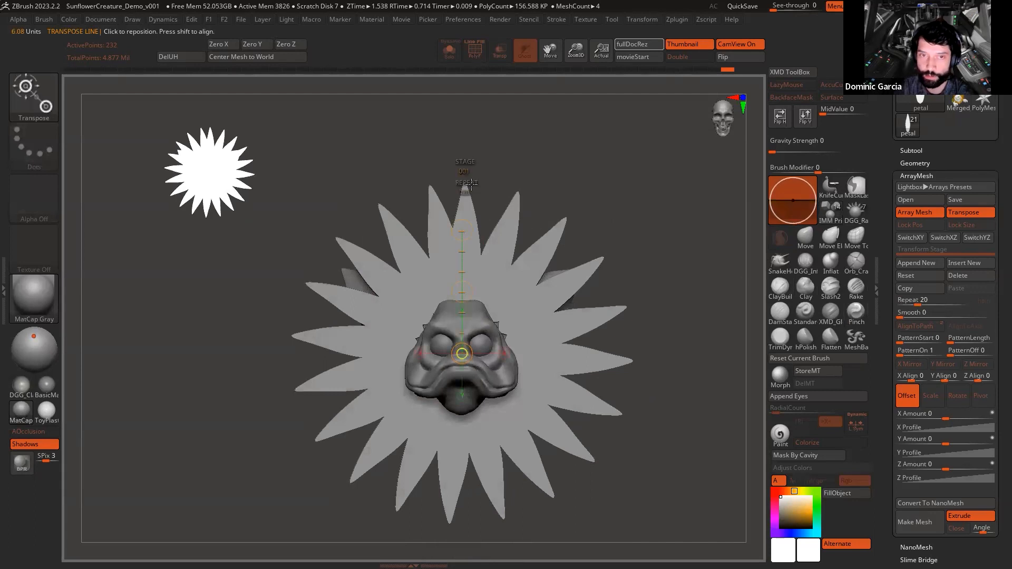
key("q")
Step: Try adjusting the petal ring's repeat count, return it to 20, and inspect the ring from the front
mouse_move(916, 304)
left_mouse_down()
mouse_move(924, 301)
mouse_move(915, 305)
left_mouse_up()
left_click_drag(563, 159, 637, 227)
left_click_drag(915, 304, 919, 305)
left_click_drag(662, 323, 695, 417, "shift")
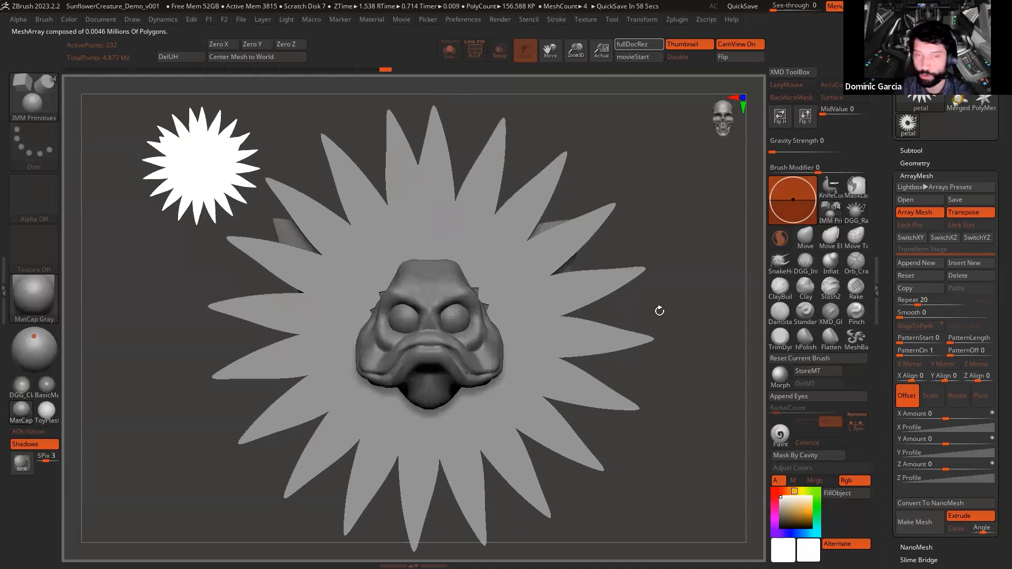
left_click_drag(687, 402, 714, 388, "alt")
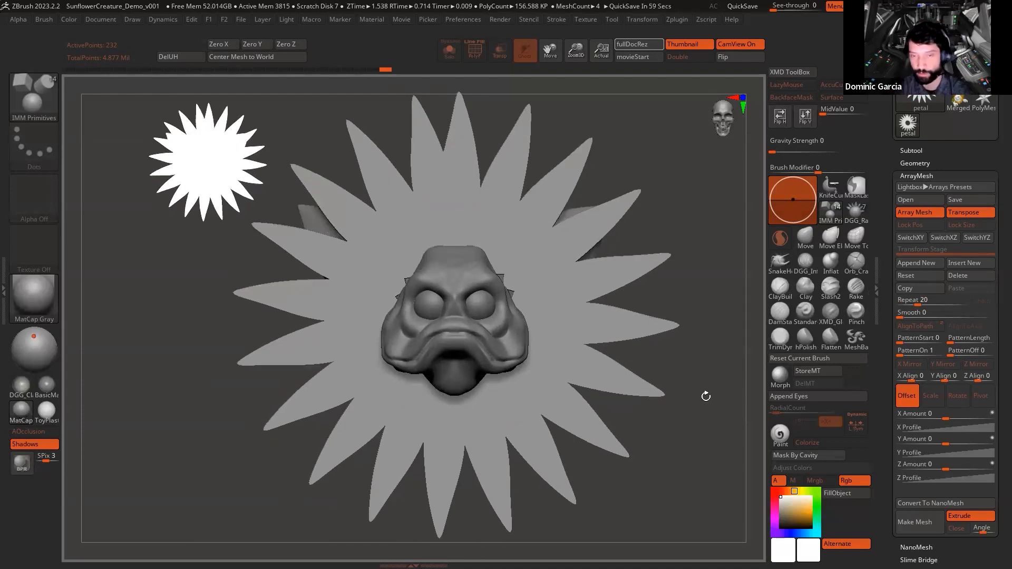
left_click_drag(691, 314, 713, 332, "alt")
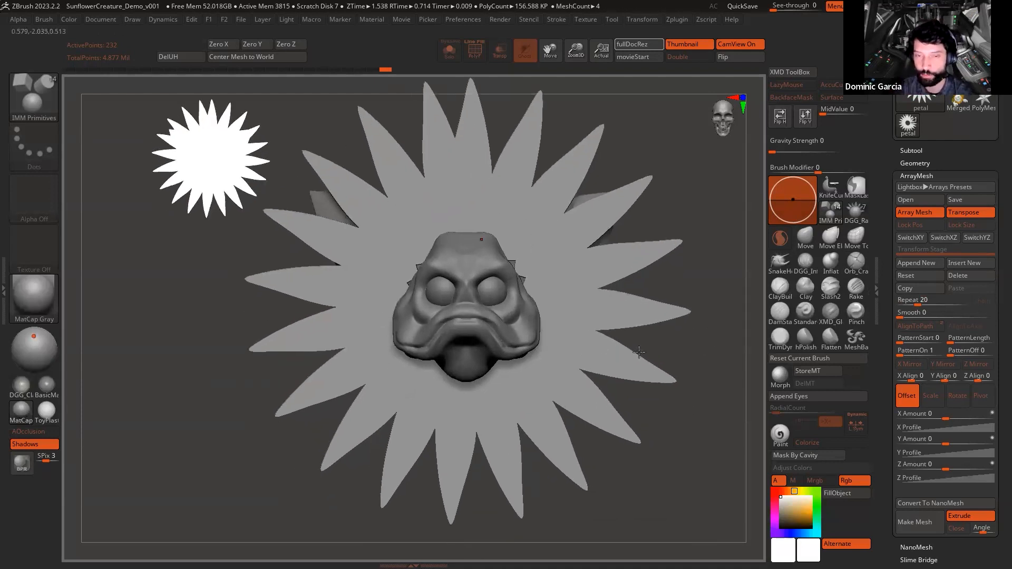
left_click_drag(664, 500, 665, 476, "alt")
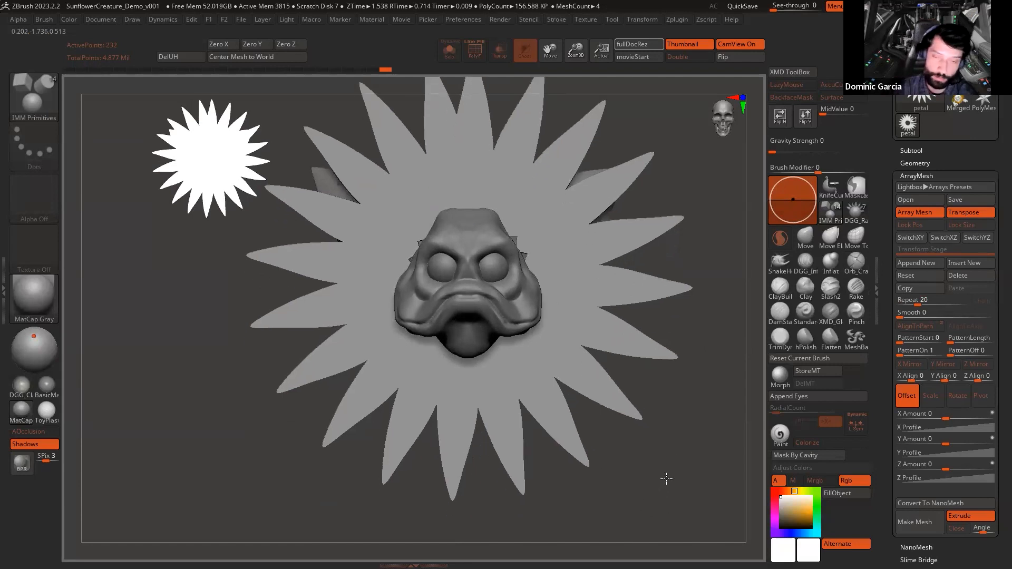
Step: Bring up the sunflower reference photo and examine up close how the petals layer around the flower's centre
left_click_drag(666, 390, 684, 458, "alt")
key("w")
mouse_move(700, 366)
left_mouse_down("alt")
mouse_move(695, 421)
mouse_move(626, 394)
mouse_move(694, 378)
left_mouse_up("alt")
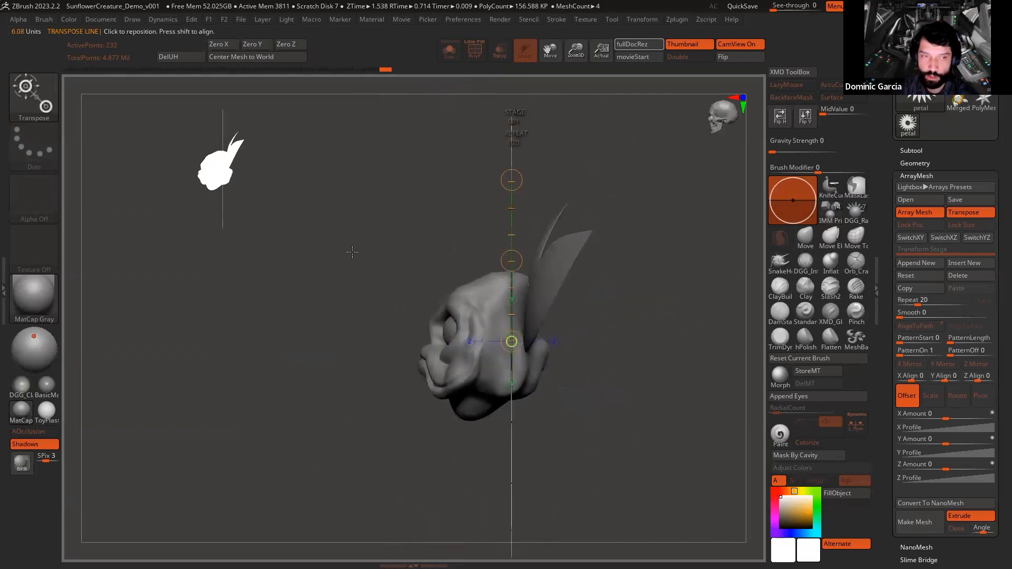
key("alt+Tab")
left_click(738, 214)
scroll(185, 324, "down", 4)
mouse_move(147, 331)
middle_mouse_down()
mouse_move(426, 291)
mouse_move(382, 351)
mouse_move(506, 352)
middle_mouse_up()
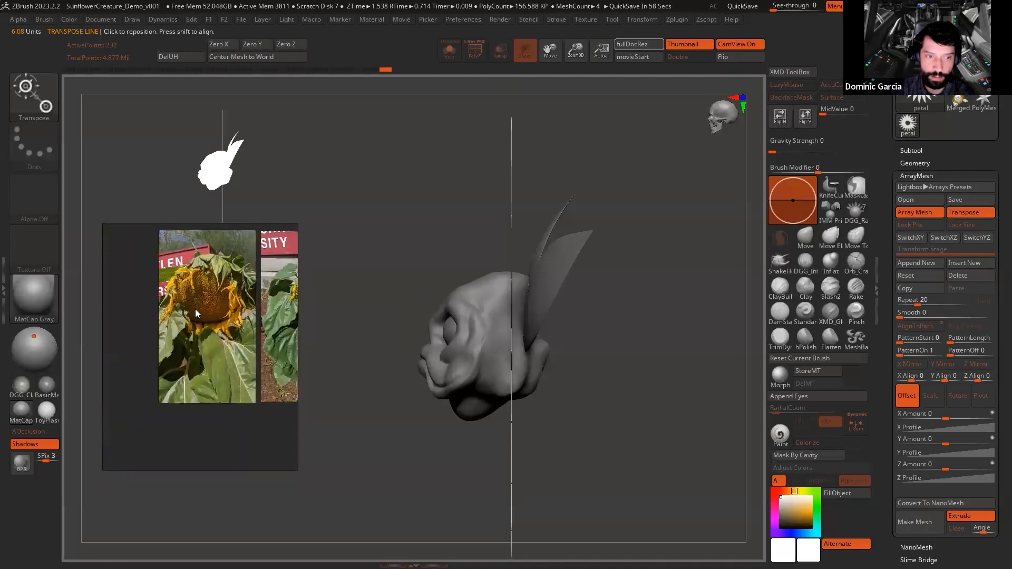
scroll(199, 298, "up", 4)
middle_click_drag(201, 289, 157, 369)
scroll(117, 339, "up", 3)
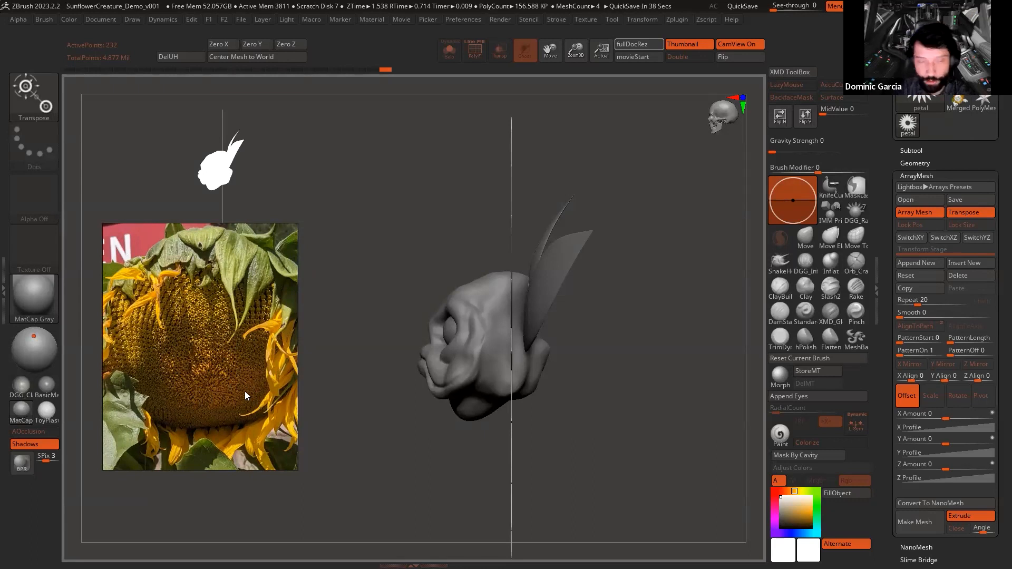
key("shift+z")
Step: Point the array's transpose line straight forward through the face in side view and offset the petal copies to about -65 in Z
left_click_drag(411, 458, 452, 443)
key("q")
mouse_move(676, 388)
left_mouse_down("shift")
mouse_move(711, 395)
mouse_move(663, 439)
mouse_move(704, 383)
mouse_move(680, 381)
left_mouse_up("shift")
key("w")
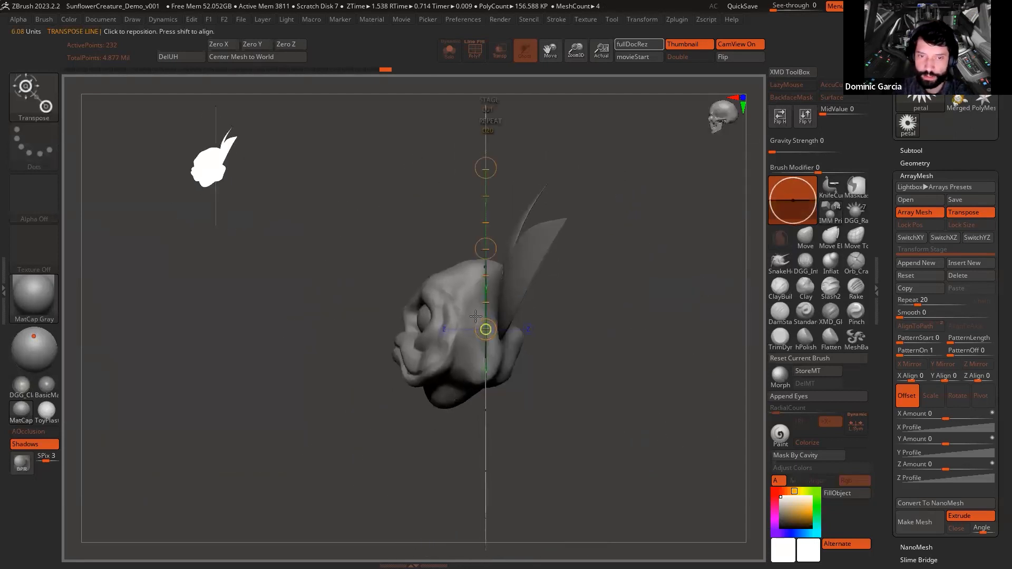
left_click_drag(373, 318, 351, 329)
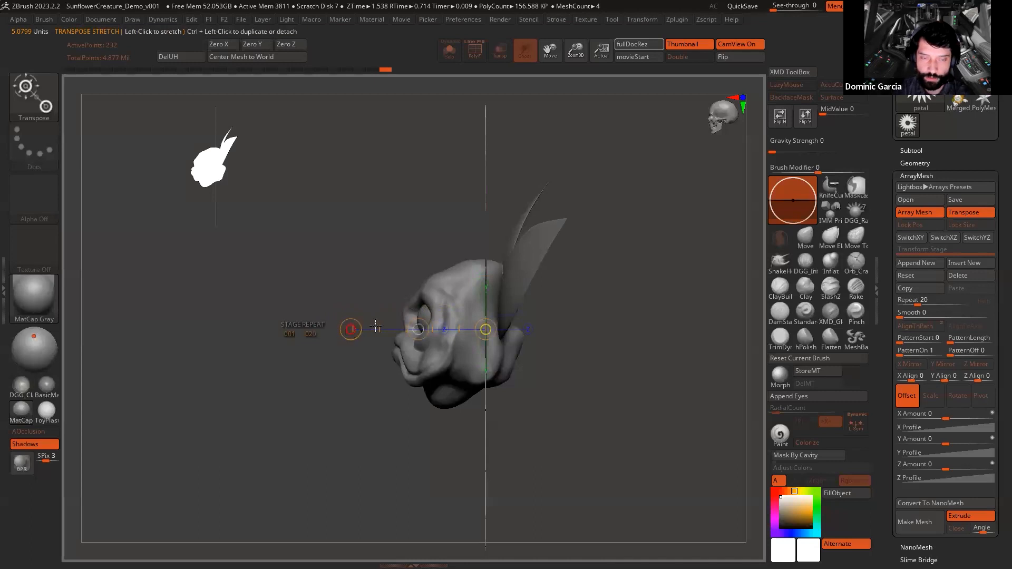
mouse_move(418, 328)
left_mouse_down()
mouse_move(366, 328)
mouse_move(432, 324)
mouse_move(418, 330)
left_mouse_up()
left_click(860, 52)
left_click_drag(992, 399, 979, 387)
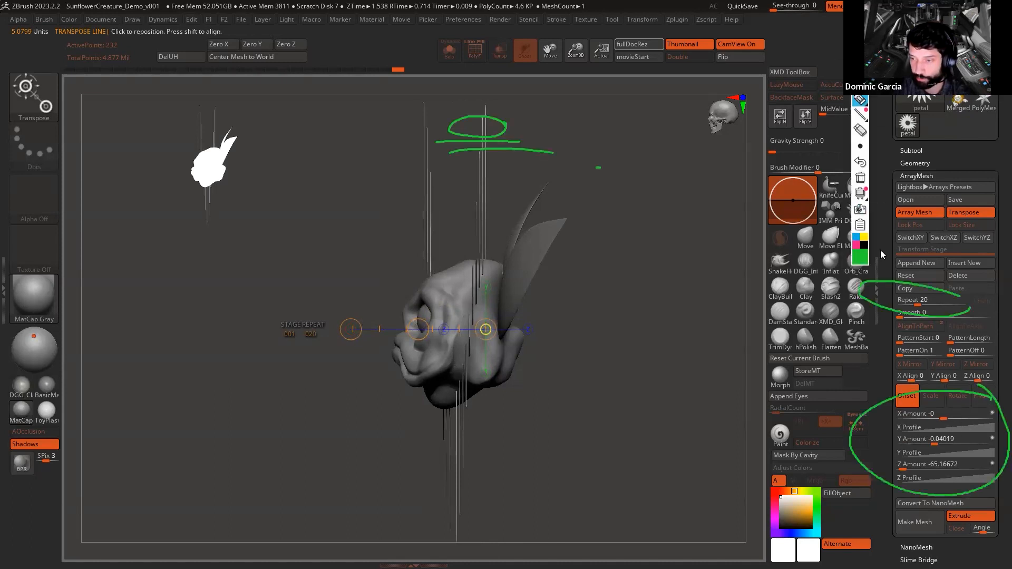
key("ctrl+shift+1")
Step: Reduce the array's Z offset to about -54 and rotate the petal copies around the head into an overlapping, double-layered ring
mouse_move(417, 328)
left_mouse_down()
mouse_move(718, 333)
mouse_move(404, 331)
mouse_move(426, 330)
left_mouse_up()
left_click_drag(336, 247, 640, 309)
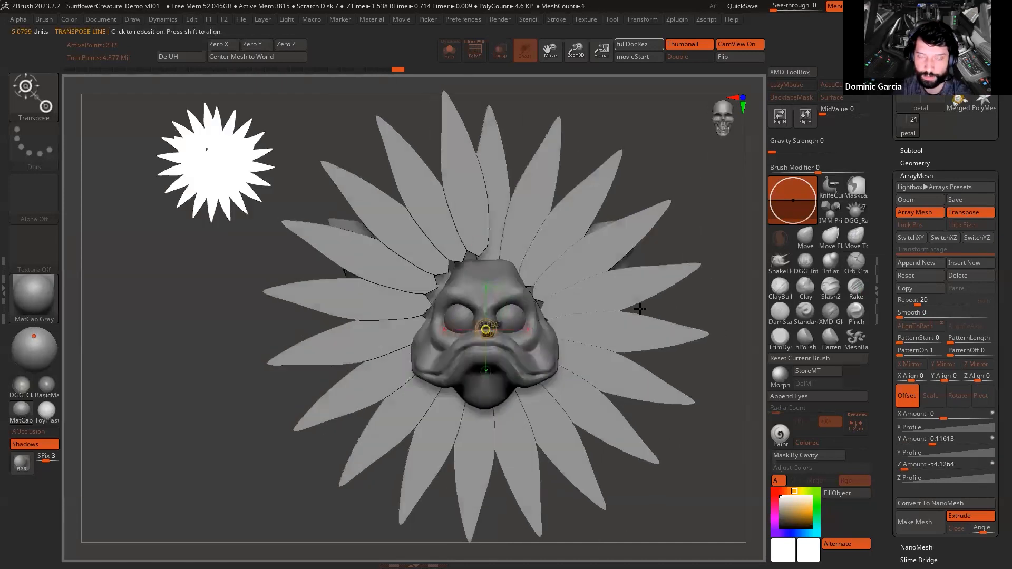
left_click_drag(493, 300, 490, 178)
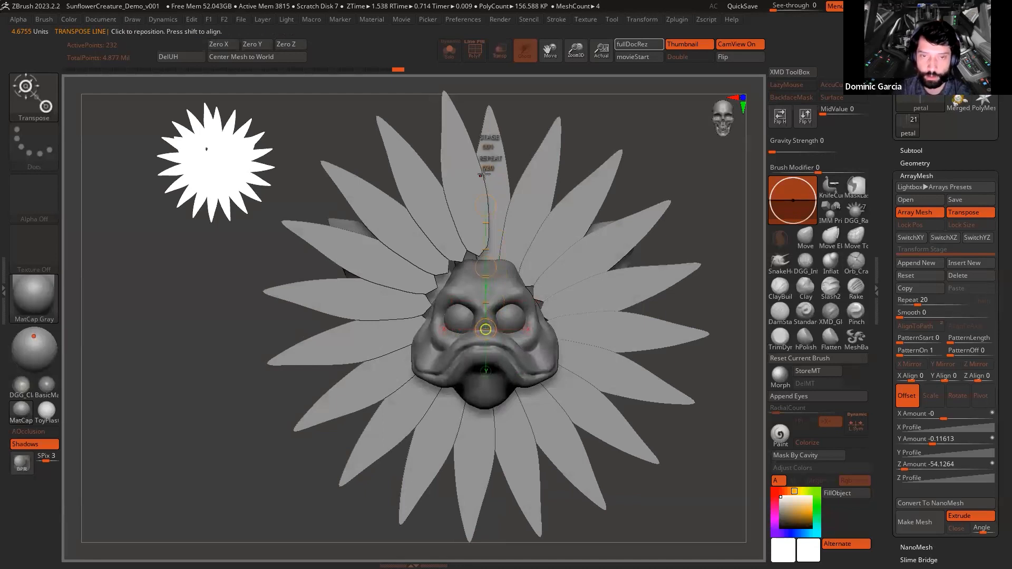
left_click_drag(485, 210, 628, 516)
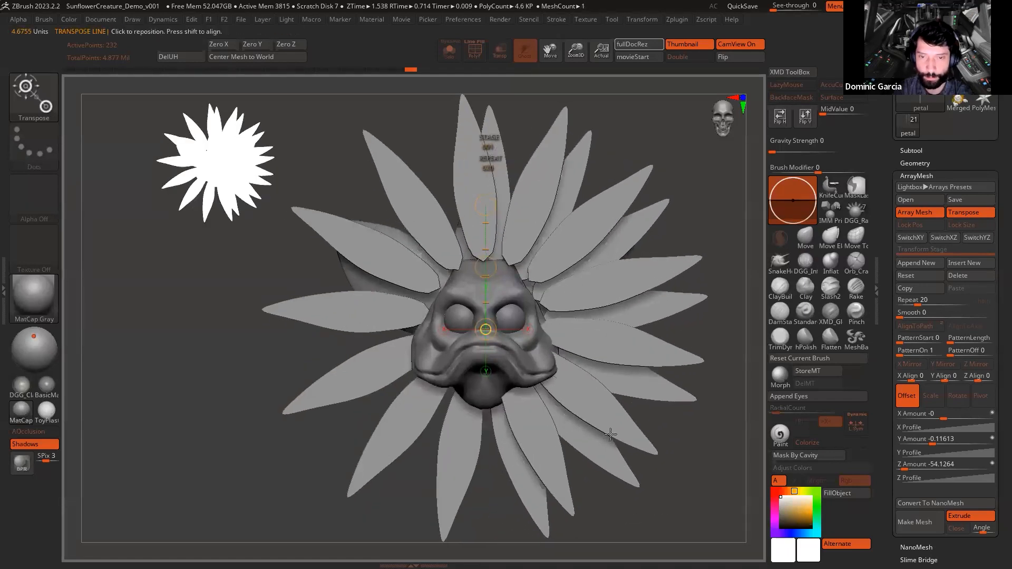
left_click_drag(485, 205, 550, 323)
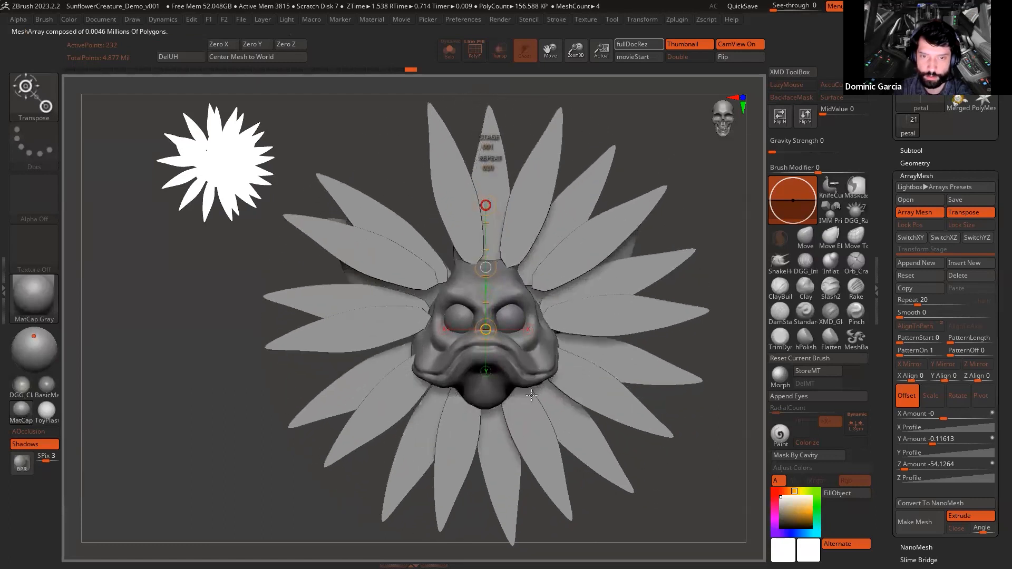
left_click_drag(537, 397, 539, 396)
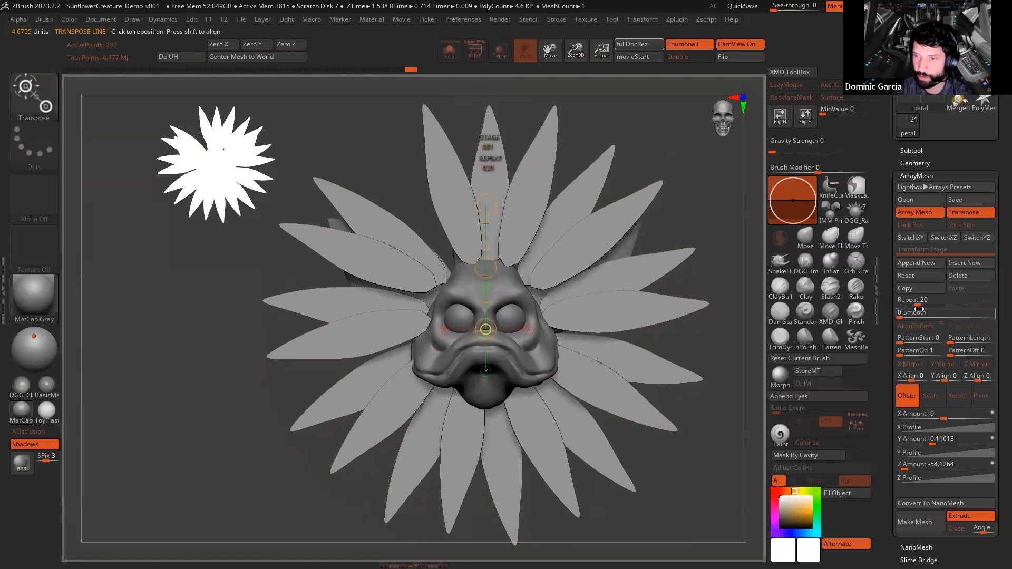
Step: Set the petal array's repeat count to 24 and tighten its depth to a Z amount of about -23.36 with the transpose line
left_click_drag(920, 300, 920, 303)
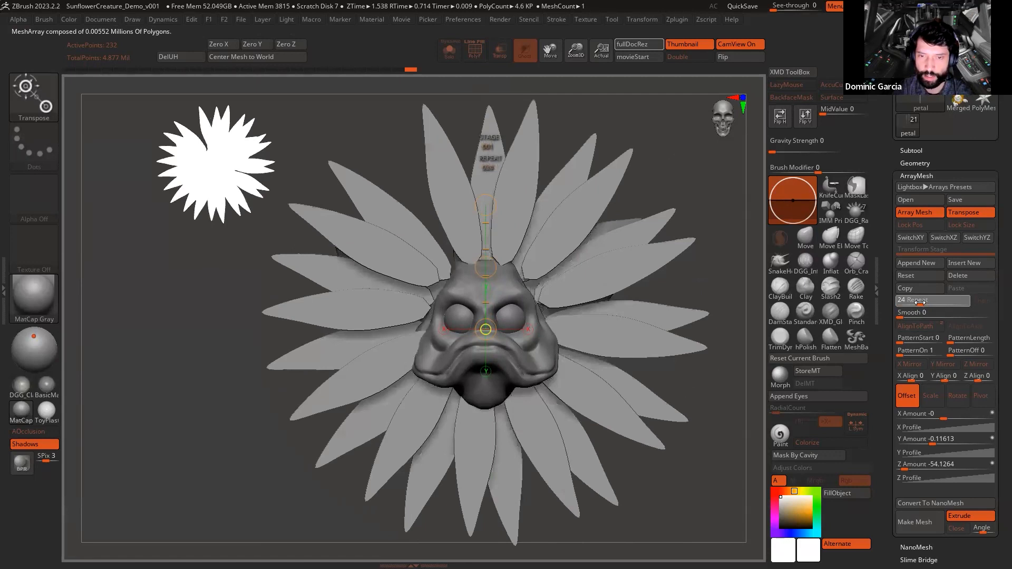
key("q")
mouse_move(676, 210)
left_mouse_down()
mouse_move(671, 197)
mouse_move(645, 201)
mouse_move(643, 319)
mouse_move(691, 346)
mouse_move(710, 217)
mouse_move(748, 216)
left_mouse_up()
key("w")
left_click_drag(485, 330, 602, 329)
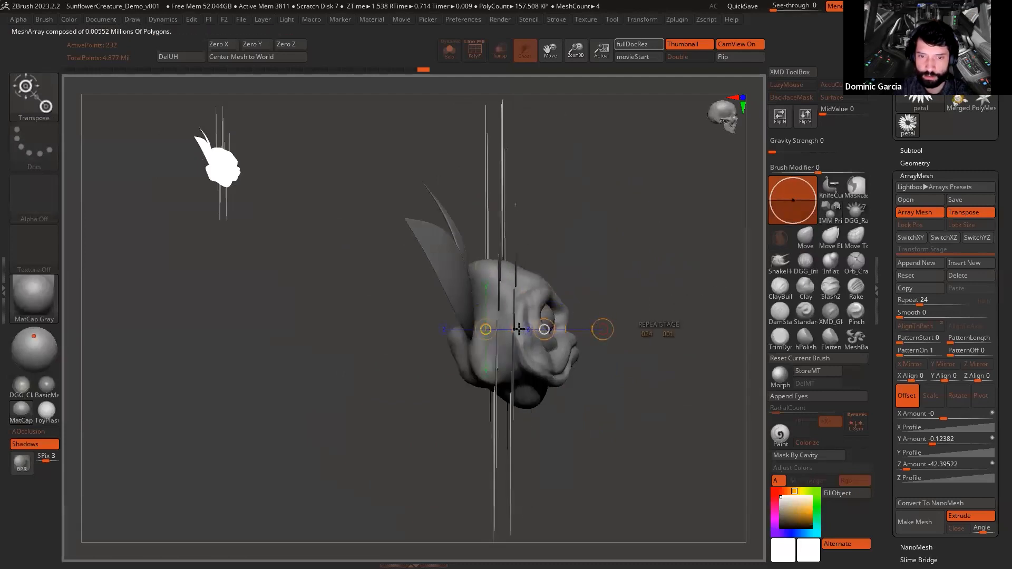
left_click_drag(514, 330, 511, 330)
key("q")
mouse_move(685, 220)
left_mouse_down()
mouse_move(540, 230)
mouse_move(632, 218)
mouse_move(527, 222)
mouse_move(615, 219)
mouse_move(635, 230)
mouse_move(615, 304)
mouse_move(689, 243)
mouse_move(647, 223)
mouse_move(615, 305)
mouse_move(552, 293)
left_mouse_up()
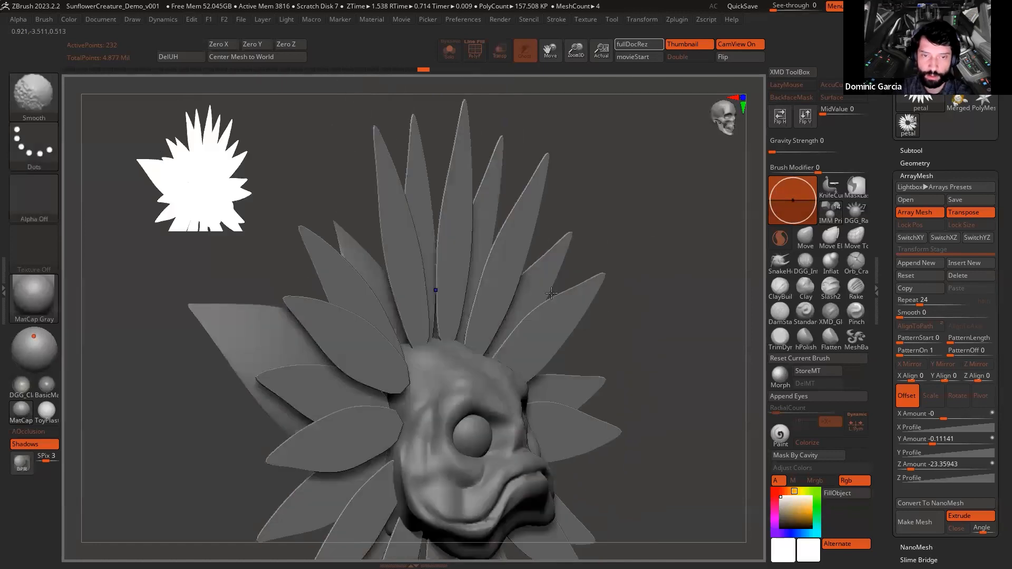
Step: Turn on the polyframe display and inspect the layered petal ring from the side and the front
key("shift+f")
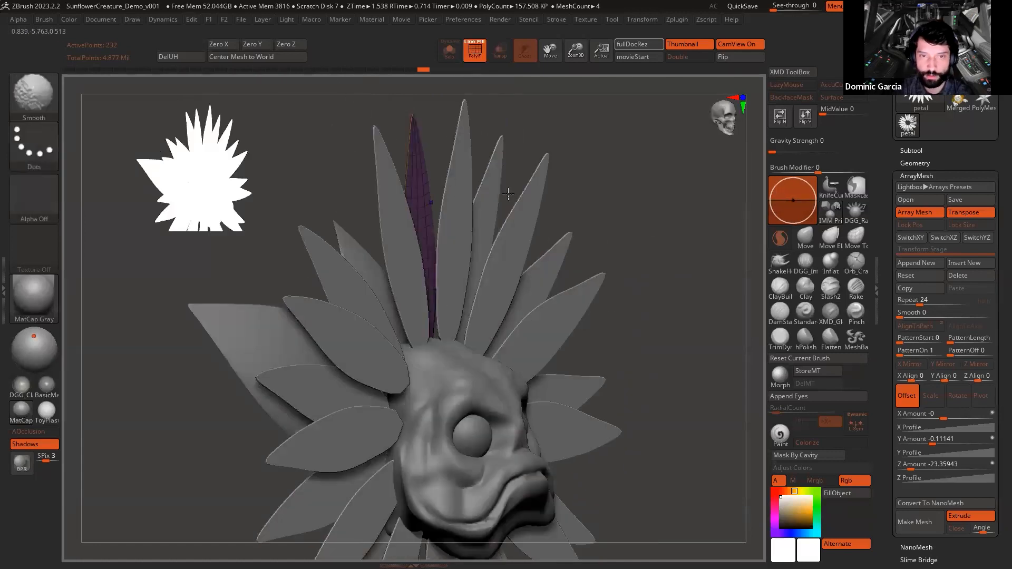
mouse_move(640, 270)
left_mouse_down()
mouse_move(525, 277)
mouse_move(542, 185)
mouse_move(599, 180)
mouse_move(609, 344)
mouse_move(639, 258)
mouse_move(675, 400)
mouse_move(684, 348)
mouse_move(656, 398)
mouse_move(641, 329)
mouse_move(640, 356)
mouse_move(670, 351)
left_mouse_up()
left_click_drag(661, 314, 634, 378)
mouse_move(634, 379)
left_mouse_down()
mouse_move(612, 357)
mouse_move(614, 385)
mouse_move(619, 326)
mouse_move(609, 399)
mouse_move(622, 350)
mouse_move(606, 368)
mouse_move(609, 387)
mouse_move(592, 377)
mouse_move(593, 348)
mouse_move(605, 375)
mouse_move(621, 379)
mouse_move(588, 373)
mouse_move(574, 327)
mouse_move(600, 331)
mouse_move(650, 368)
mouse_move(603, 334)
mouse_move(626, 312)
left_mouse_up()
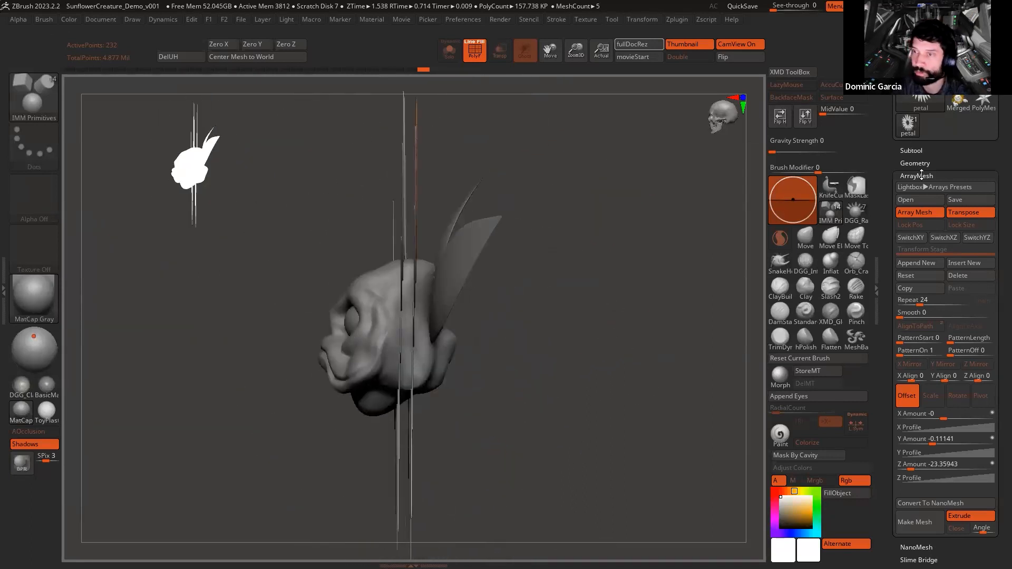
mouse_move(733, 369)
left_mouse_down()
mouse_move(610, 314)
mouse_move(709, 286)
left_mouse_up()
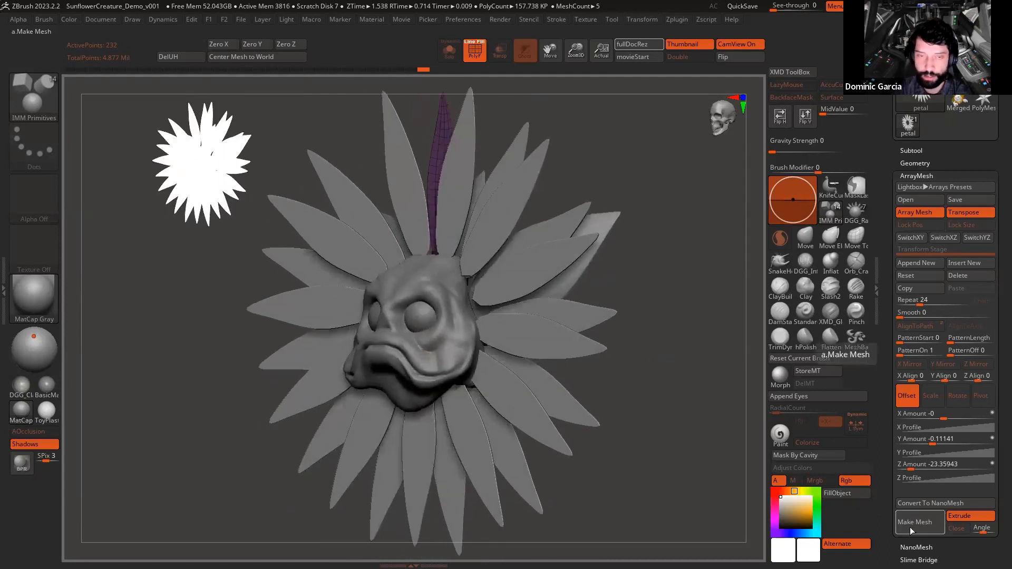
Step: Isolate the petal subtool in solo mode with polyframe on and face the ring from the front
left_click(913, 150)
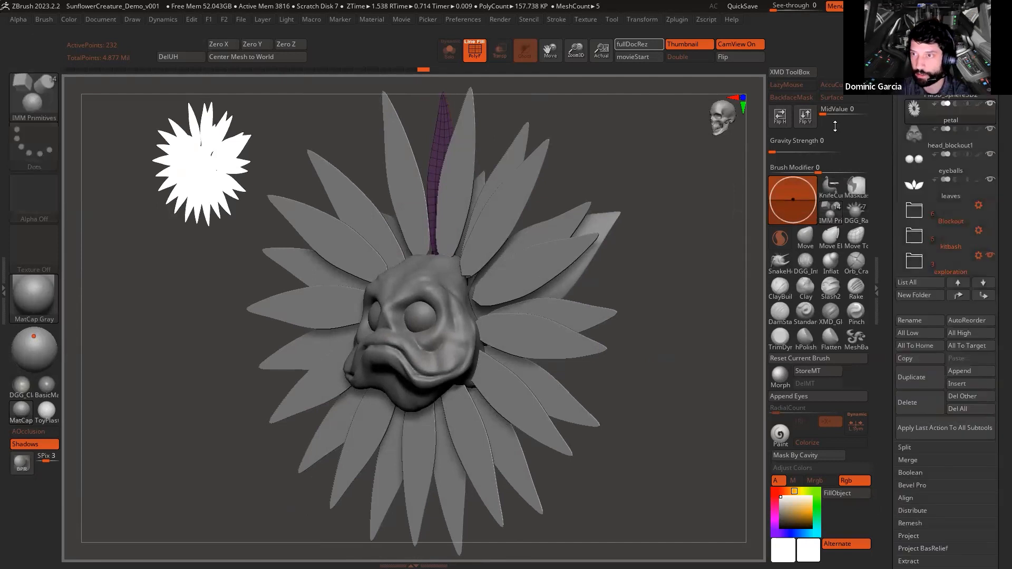
mouse_move(730, 219)
left_mouse_down()
mouse_move(580, 249)
mouse_move(669, 320)
left_mouse_up()
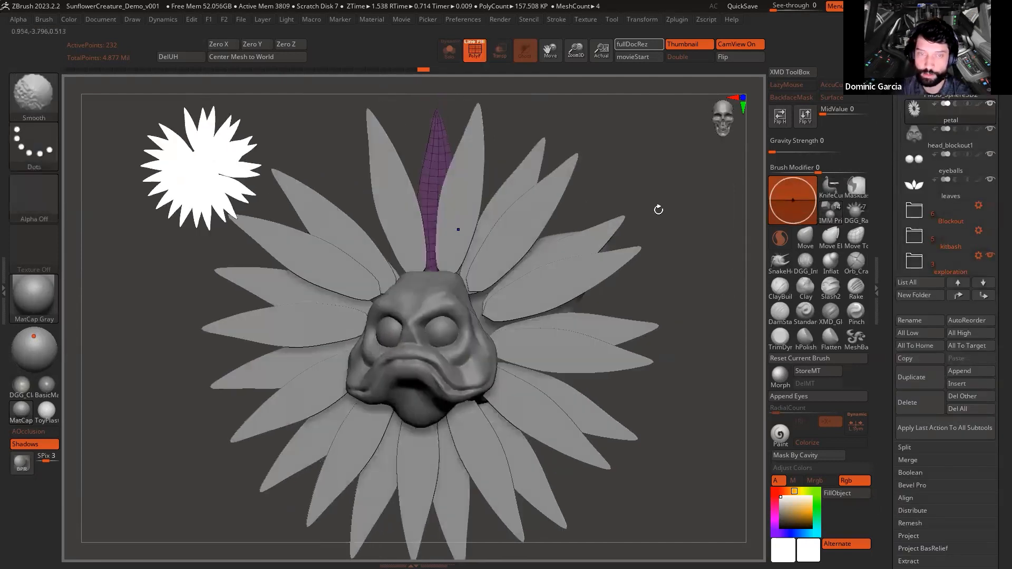
key("shift+f")
key("shift+f")
left_click(964, 108)
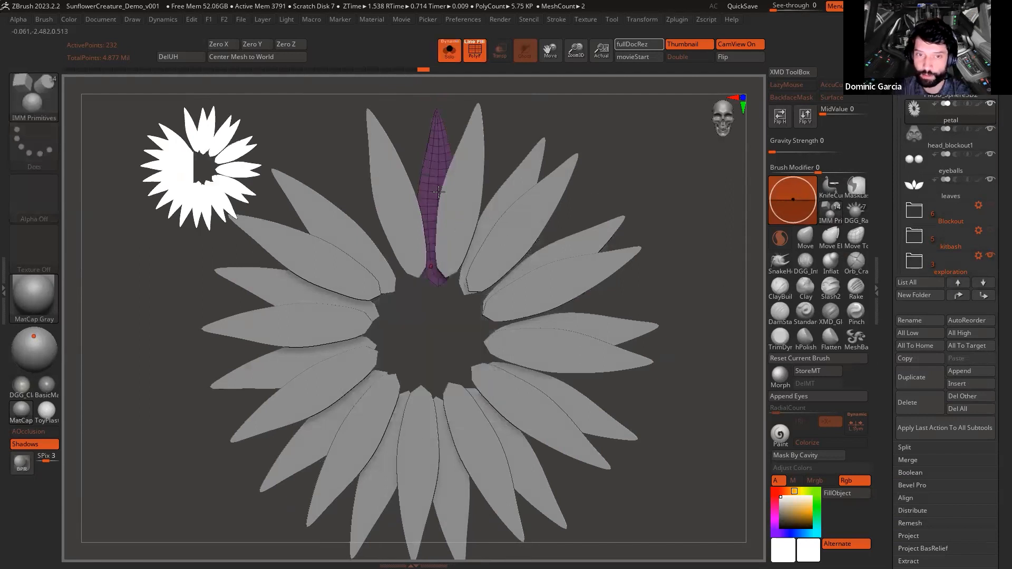
key("shift+f")
key("shift+f")
left_click_drag(625, 416, 730, 430)
left_click_drag(881, 522, 878, 402)
left_click_drag(735, 416, 678, 414, "shift")
left_click_drag(690, 227, 692, 290, "alt")
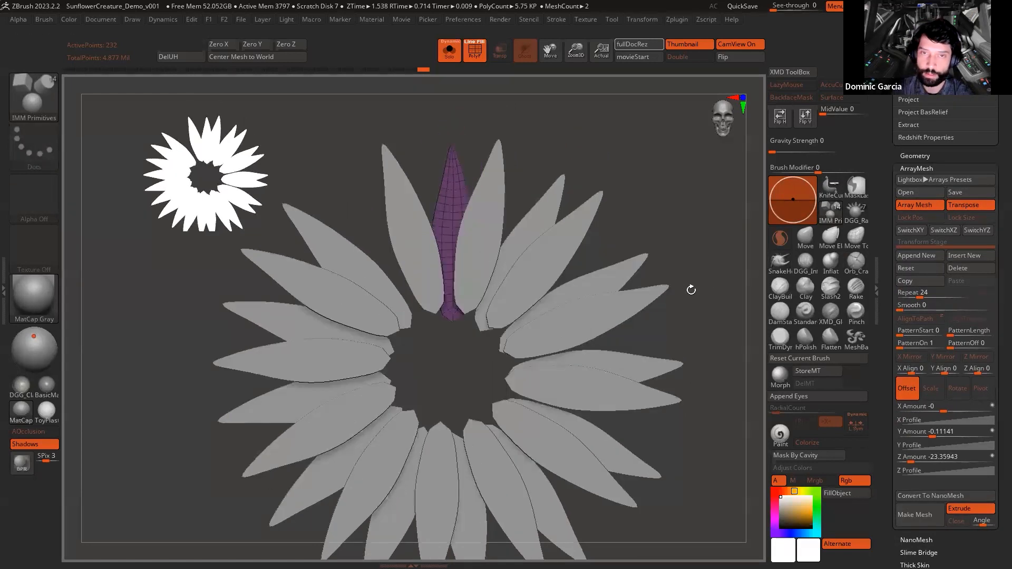
Step: Toggle the array mesh off and on several times to compare the single source petal with the full ring
left_click(920, 206)
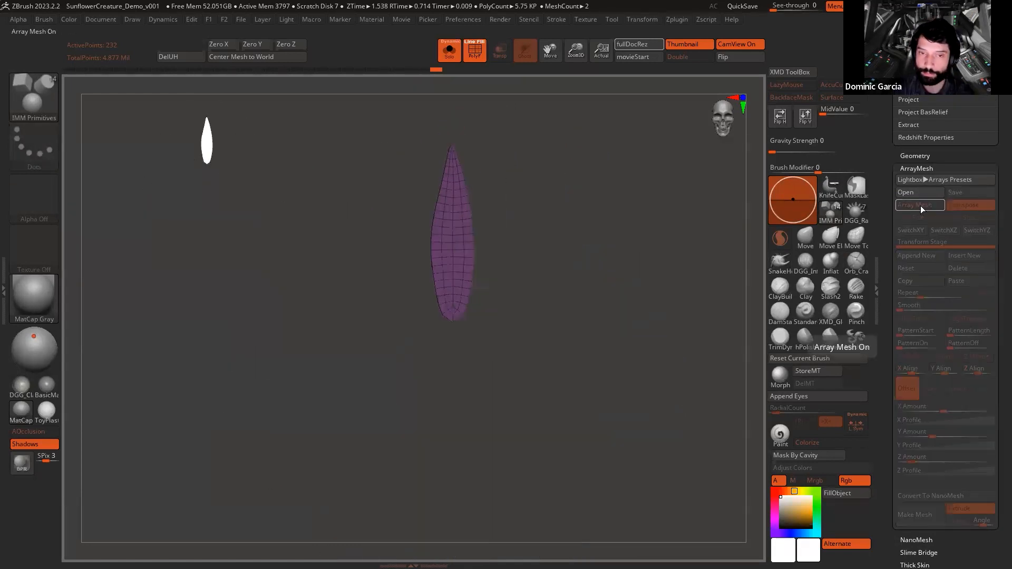
left_click(921, 205)
left_click(920, 206)
left_click(920, 206)
left_click(921, 206)
left_click(920, 206)
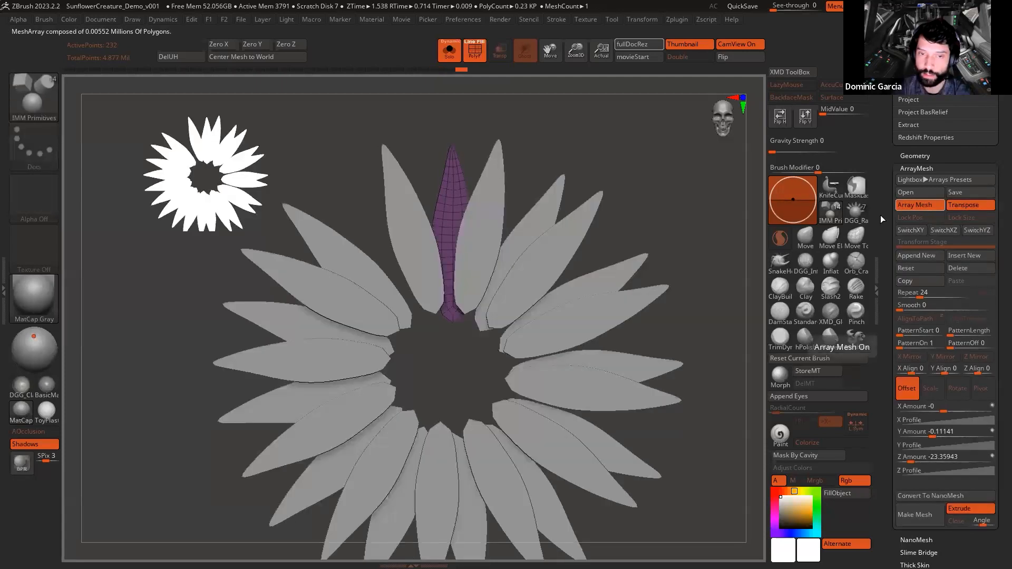
left_click(931, 208)
left_click(931, 207)
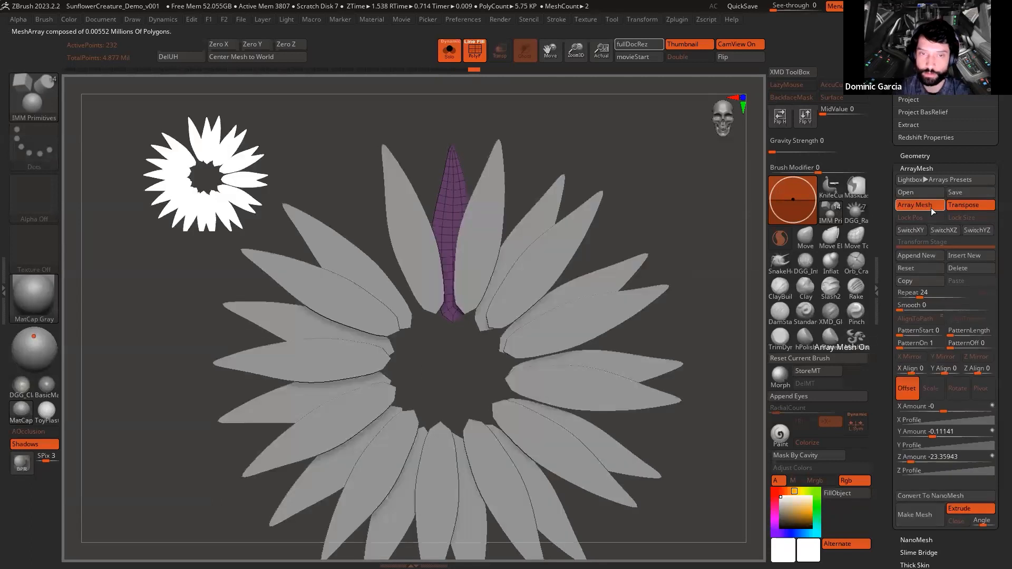
Step: Undo the stray sphere insertion and convert the petal array into real geometry with Make Mesh
left_click_drag(684, 405, 680, 354)
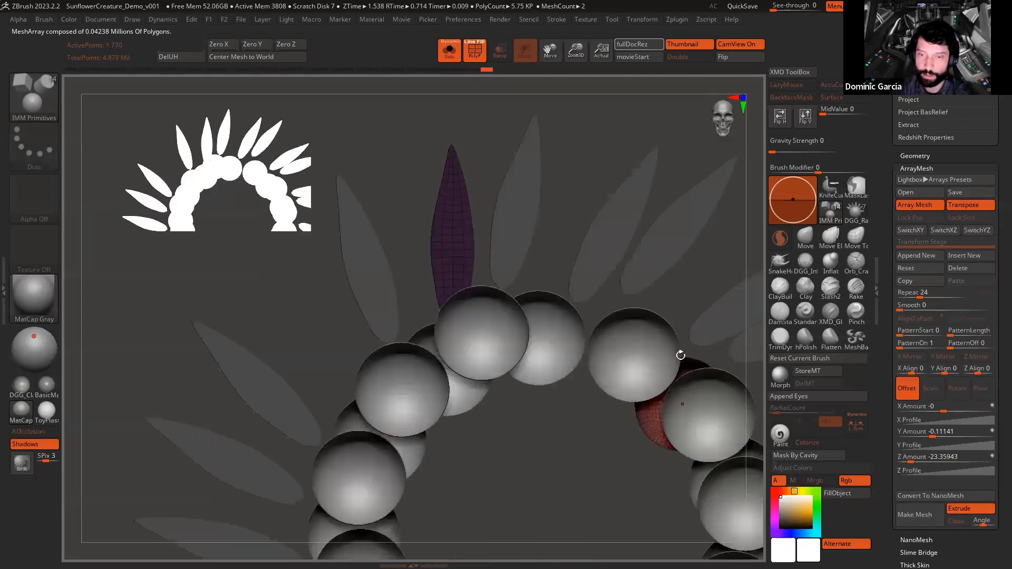
key("ctrl+z")
left_click_drag(706, 512, 697, 461, "alt")
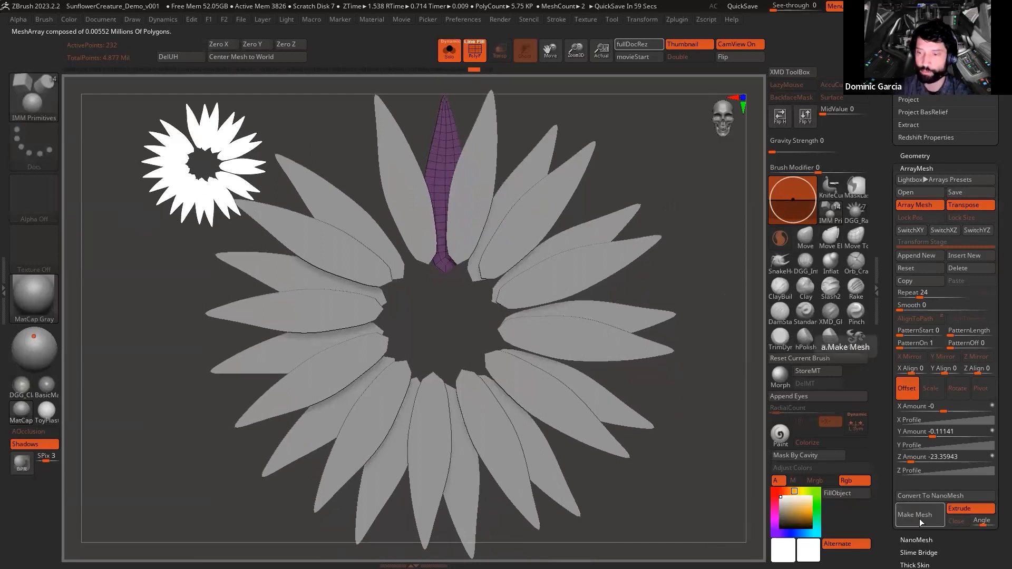
left_click(919, 519)
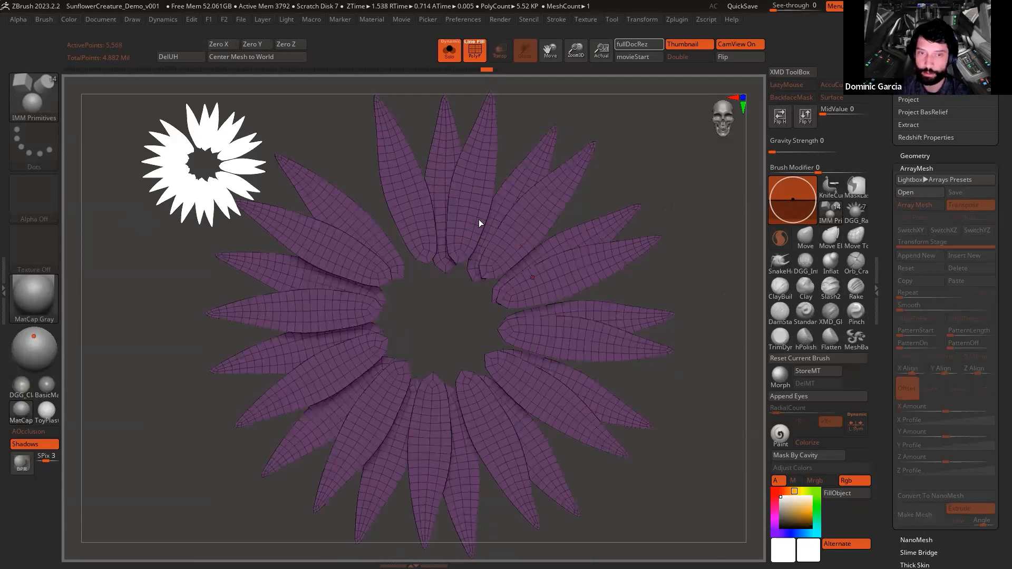
Step: Inspect the converted petal ring's wireframe and its entry in the subtool list
left_click_drag(889, 285, 899, 430)
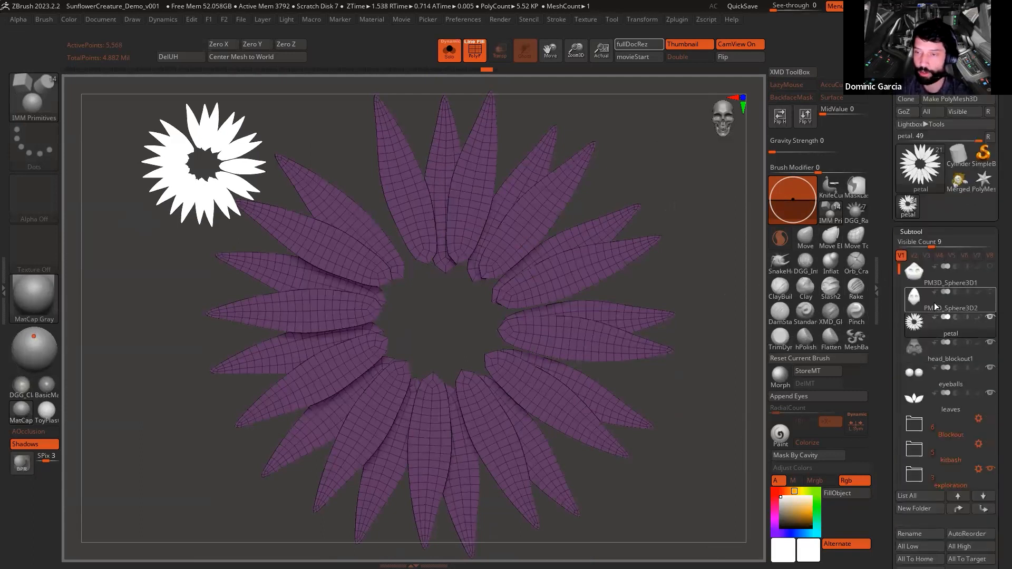
key("shift+f")
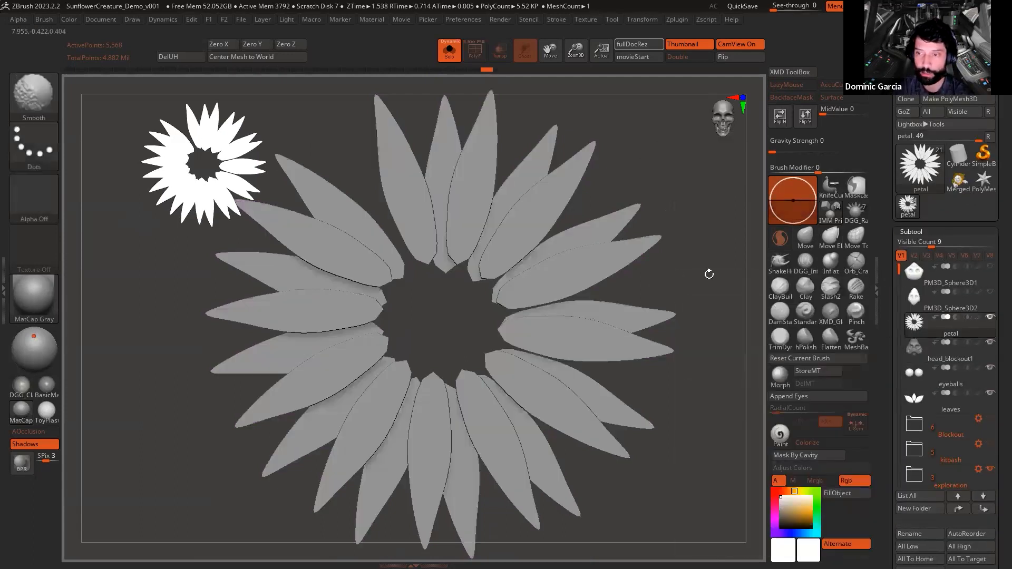
key("shift+f")
mouse_move(706, 446)
left_mouse_down()
mouse_move(670, 434)
mouse_move(719, 427)
mouse_move(695, 449)
left_mouse_up()
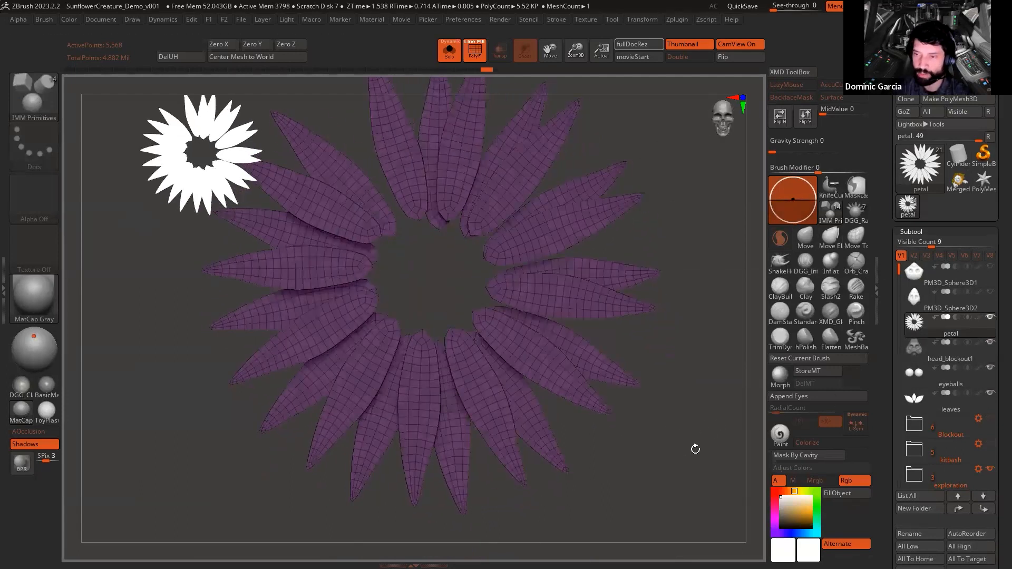
scroll(891, 301, "down", 10)
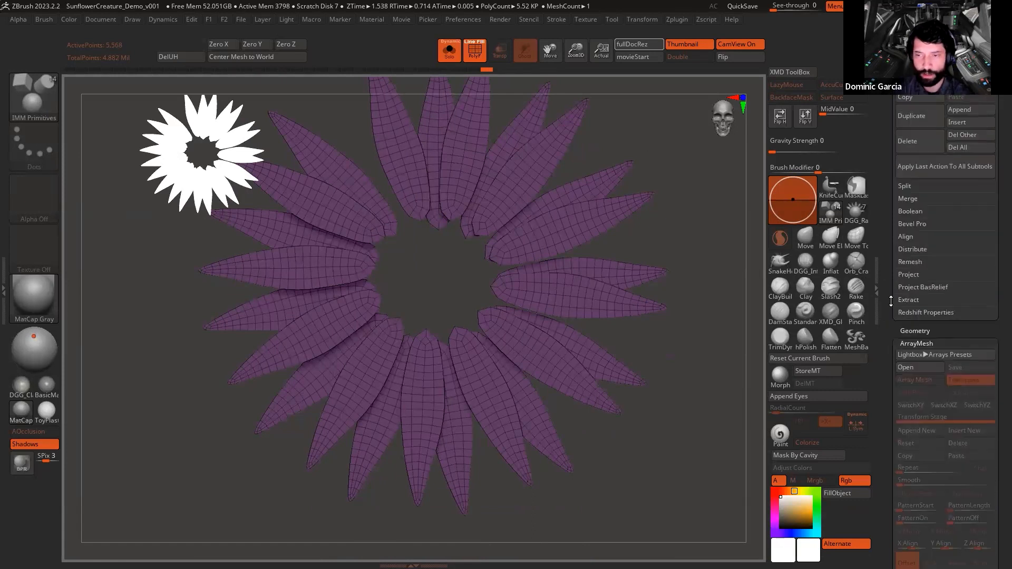
scroll(892, 284, "down", 5)
scroll(893, 272, "up", 15)
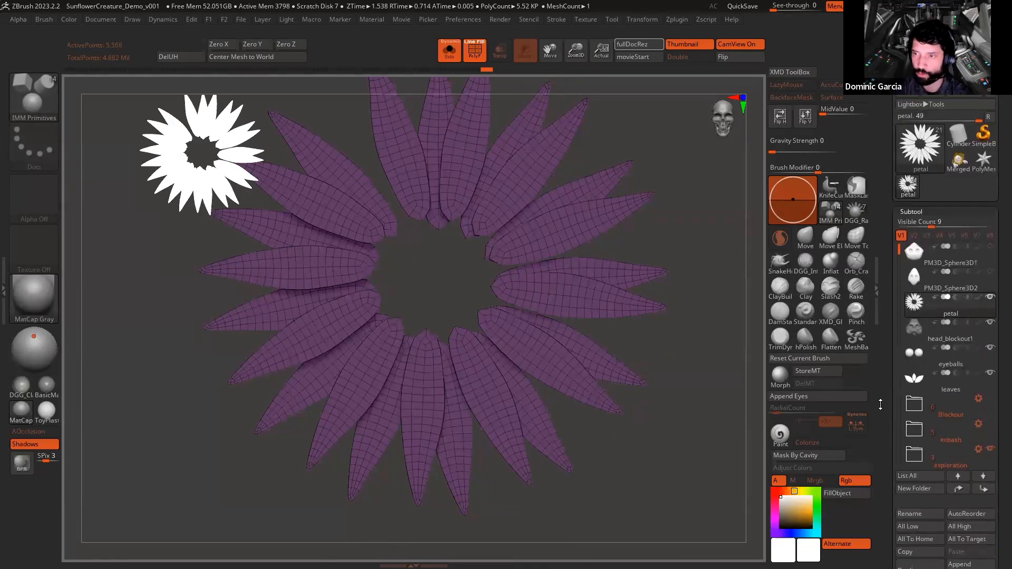
left_click_drag(580, 152, 572, 194, "alt")
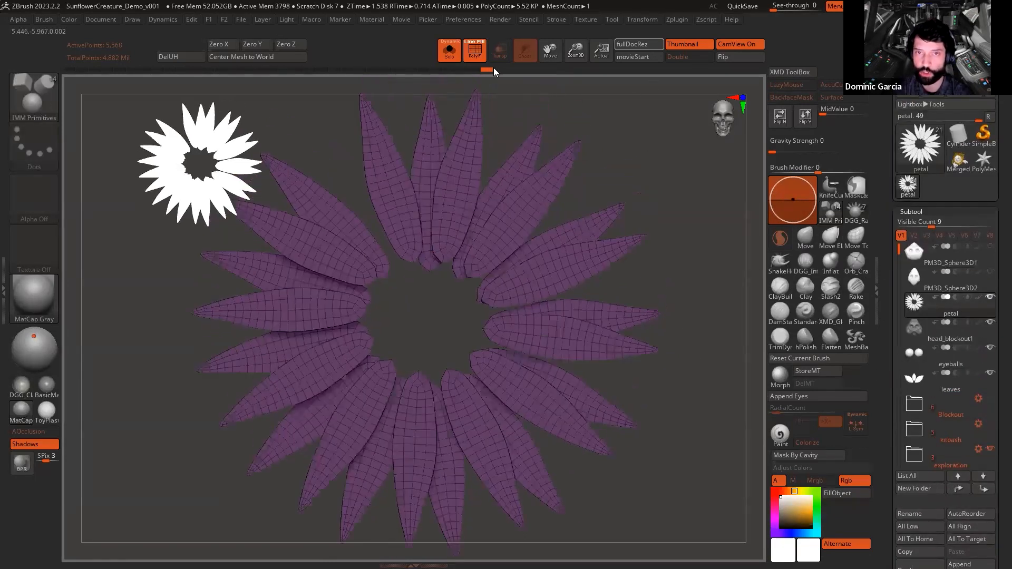
Step: Step back and forth through the undo history to compare the single source petal with the converted ring
left_click(474, 69)
left_click(487, 69)
left_click(465, 71)
left_click(470, 68)
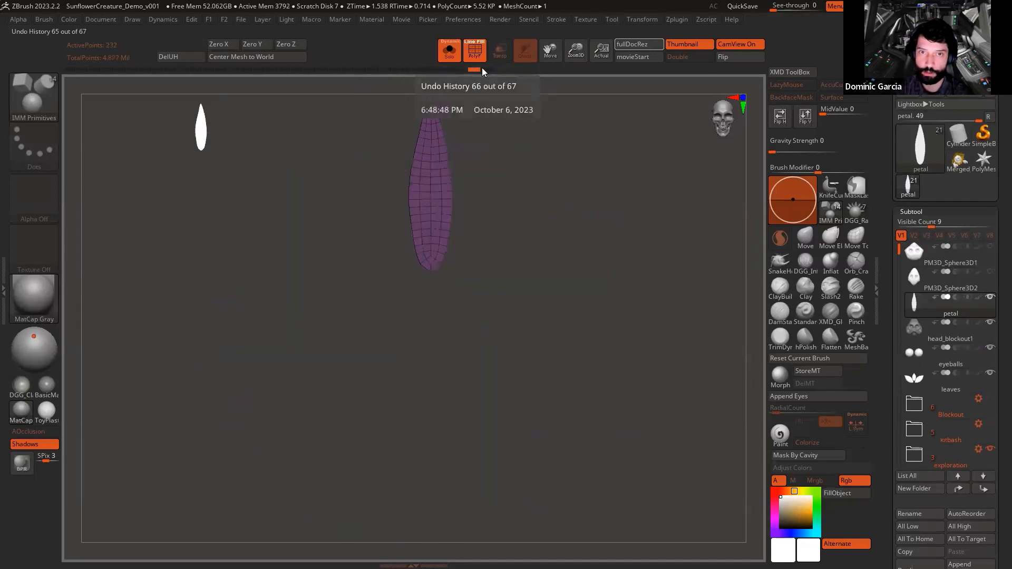
left_click(482, 68)
left_click(473, 69)
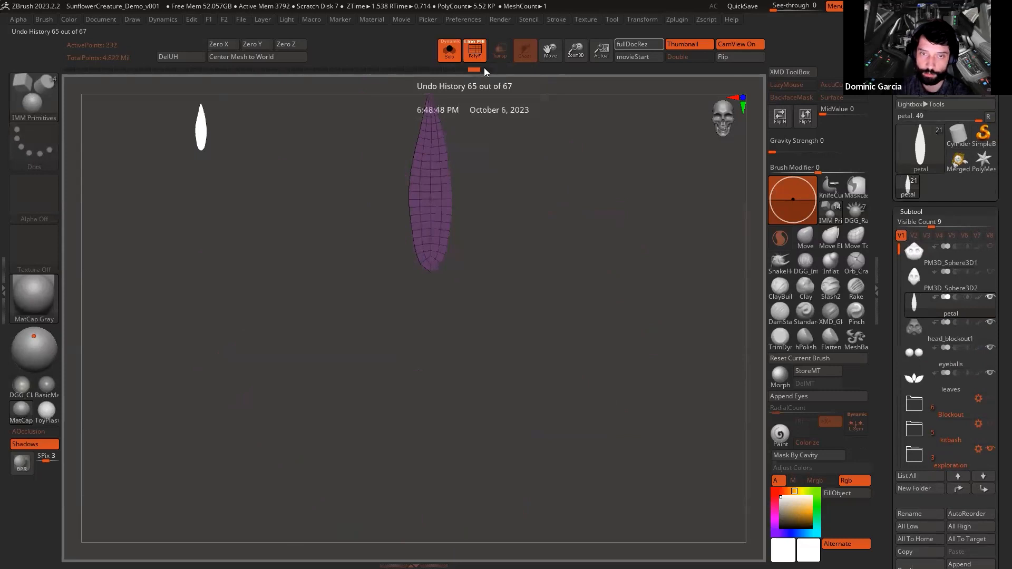
left_click(485, 69)
left_click_drag(679, 245, 710, 219)
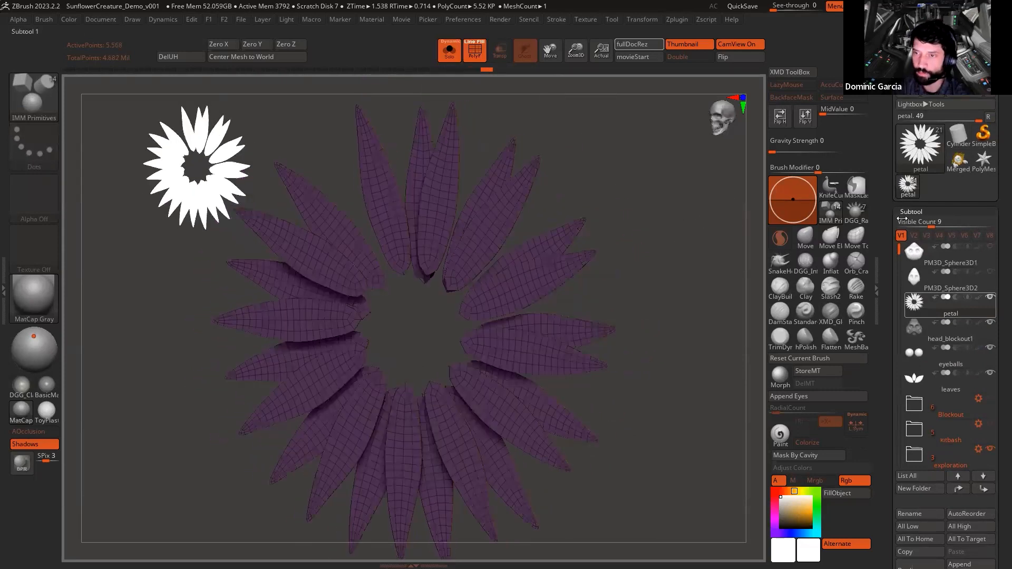
Step: Show the rest of the creature around the petal ring again and preview the petals with dynamic subdivision
scroll(898, 252, "down", 2)
mouse_move(696, 305)
left_mouse_down()
mouse_move(675, 300)
mouse_move(649, 263)
mouse_move(643, 231)
mouse_move(661, 238)
mouse_move(413, 332)
mouse_move(689, 204)
mouse_move(635, 317)
mouse_move(667, 310)
mouse_move(705, 346)
mouse_move(703, 315)
mouse_move(662, 301)
mouse_move(687, 306)
left_mouse_up()
key("shift+f")
key("d")
key("ctrl+shift+s")
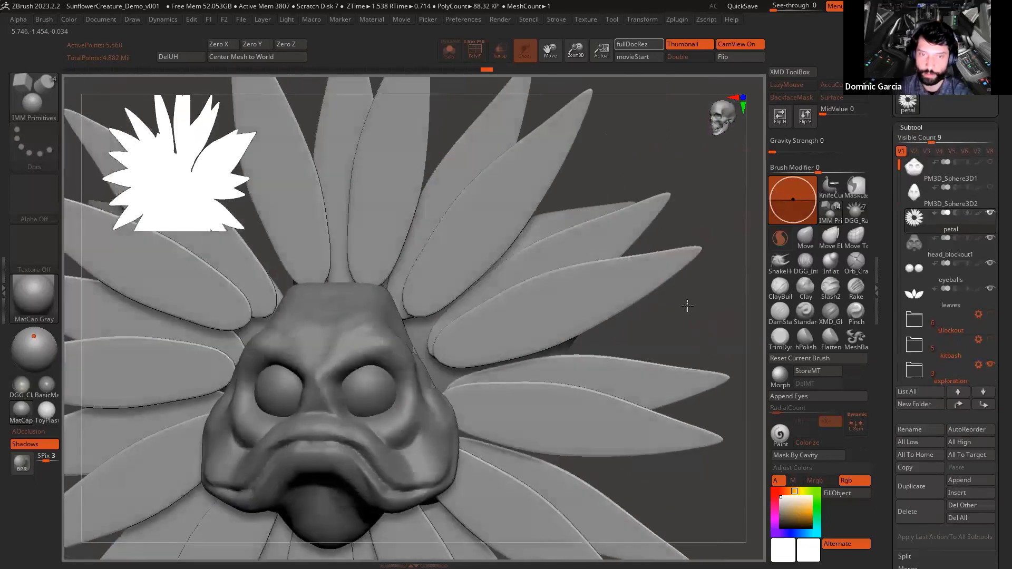
key("shift+f")
left_click_drag(657, 178, 534, 332)
left_click_drag(698, 257, 571, 266)
left_click(565, 258, "ctrl+shift")
mouse_move(683, 242)
left_mouse_down()
mouse_move(622, 245)
mouse_move(630, 257)
mouse_move(700, 242)
mouse_move(674, 262)
left_mouse_up()
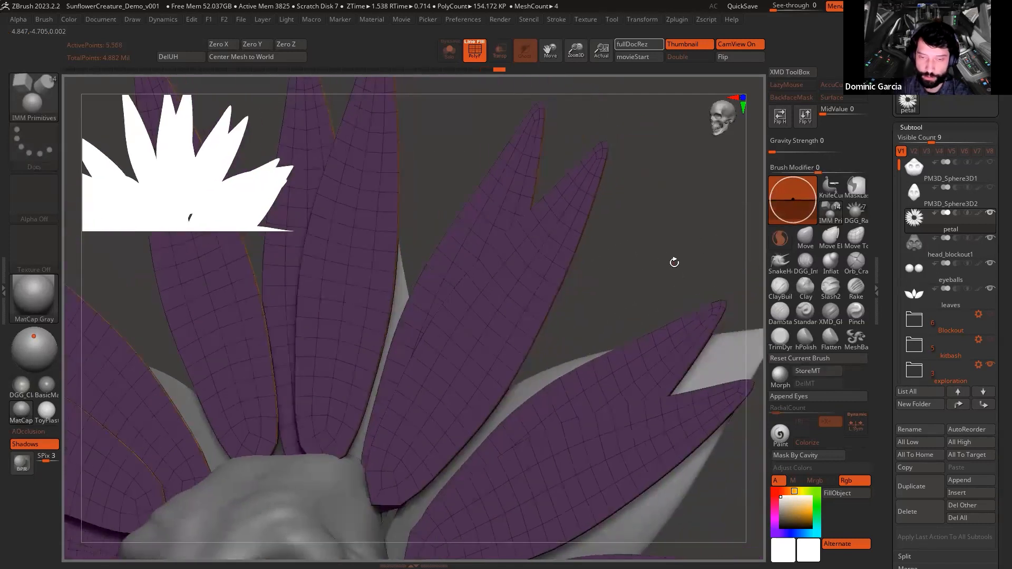
Step: Switch to the ZModeler brush and set its polygon action to Extrude with Polygroup All as the target
left_click(42, 105)
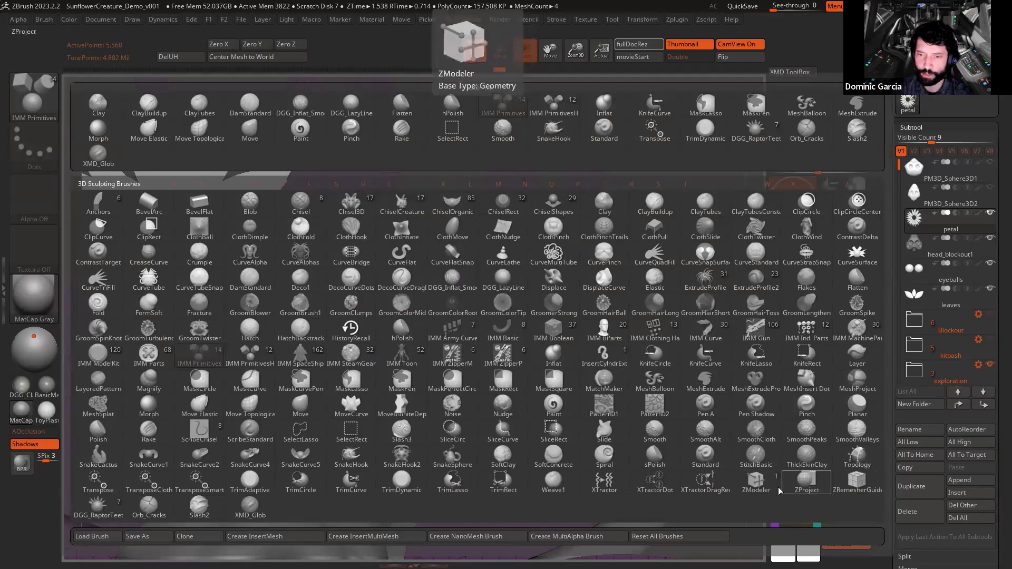
left_click(755, 481)
left_click_drag(670, 280, 720, 296, "alt")
left_click_drag(262, 217, 263, 194)
left_click_drag(610, 335, 553, 327)
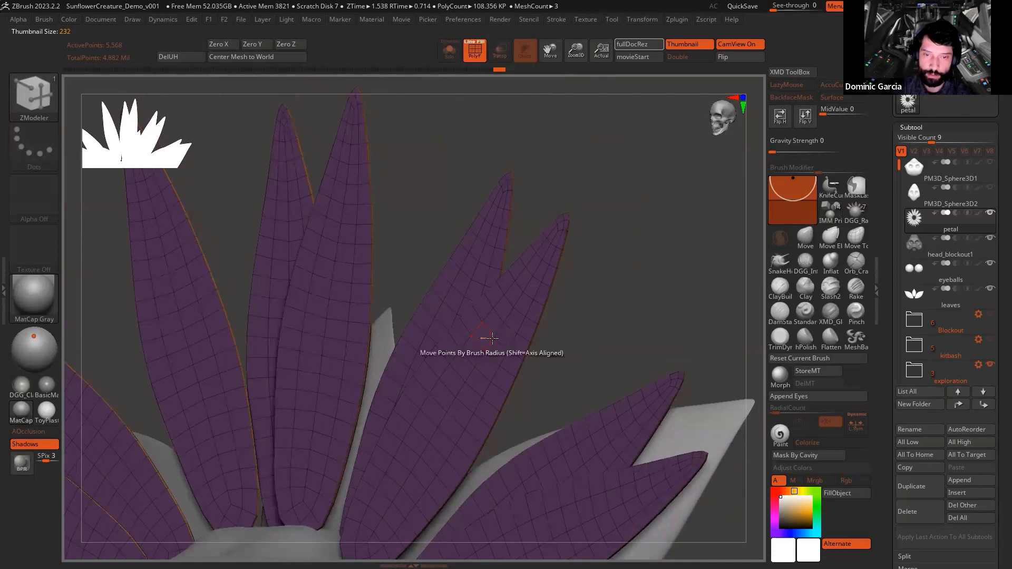
right_click_drag(479, 338, 476, 332, "ctrl")
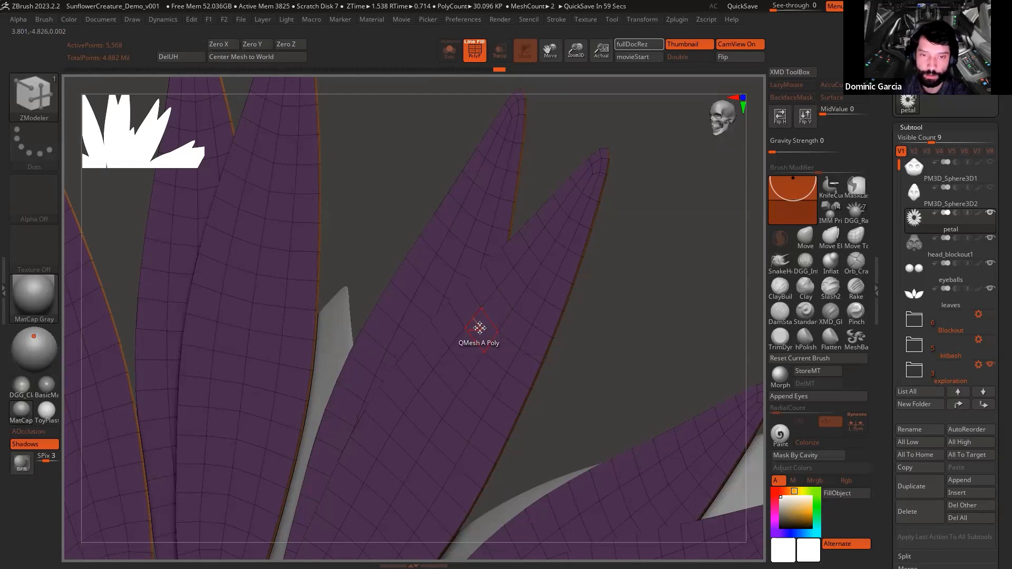
key("space")
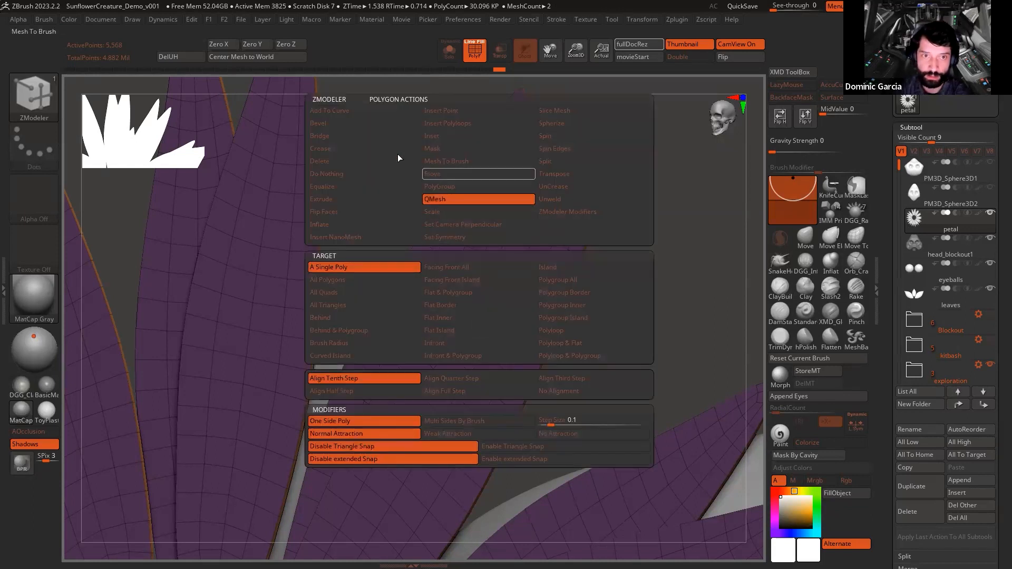
left_click(370, 201)
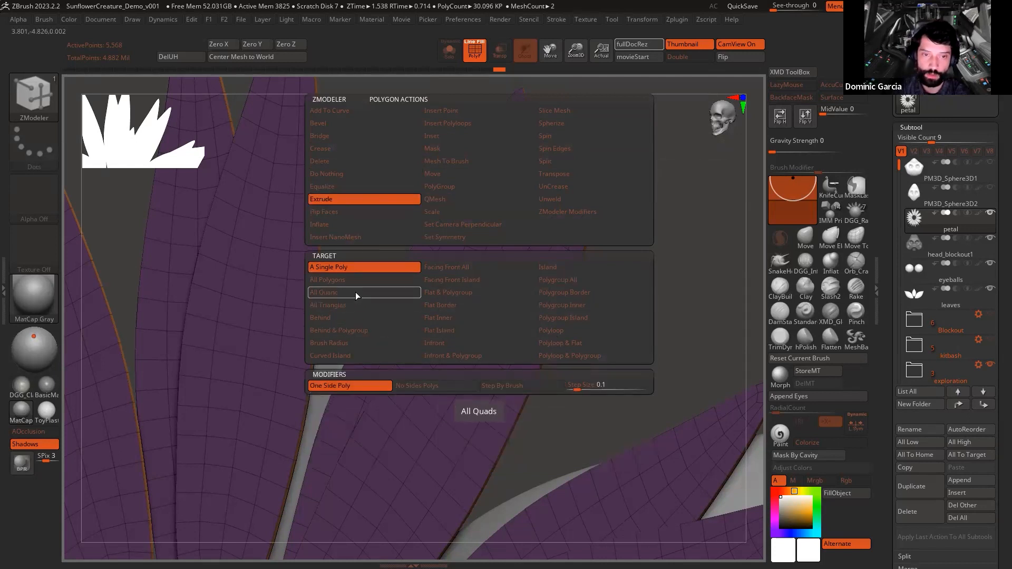
left_click(566, 280)
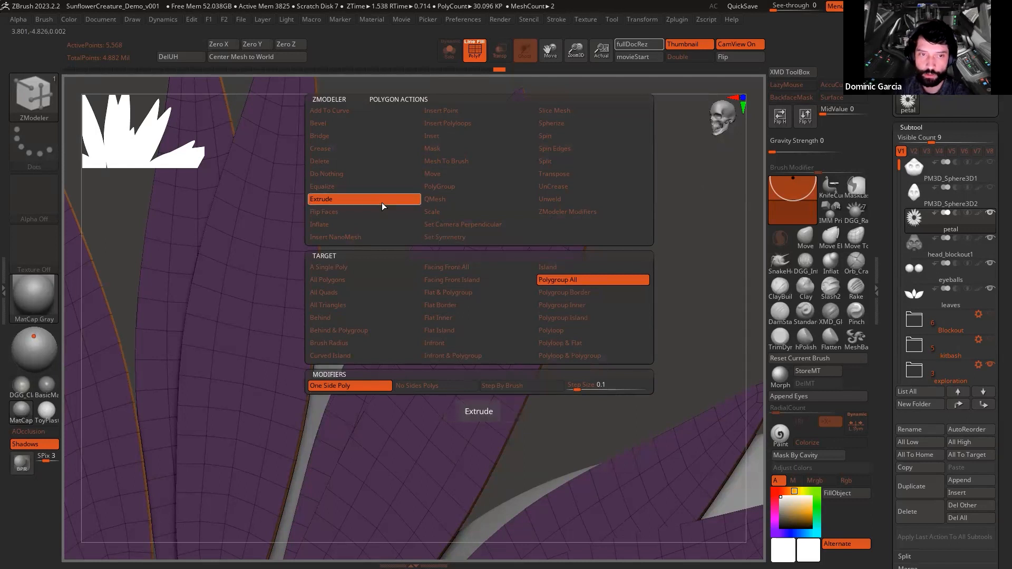
key("space")
Step: Extrude the petals' whole polygroup slightly to give them thickness and compare them with dynamic subdivision on and off
left_click_drag(665, 285, 478, 324)
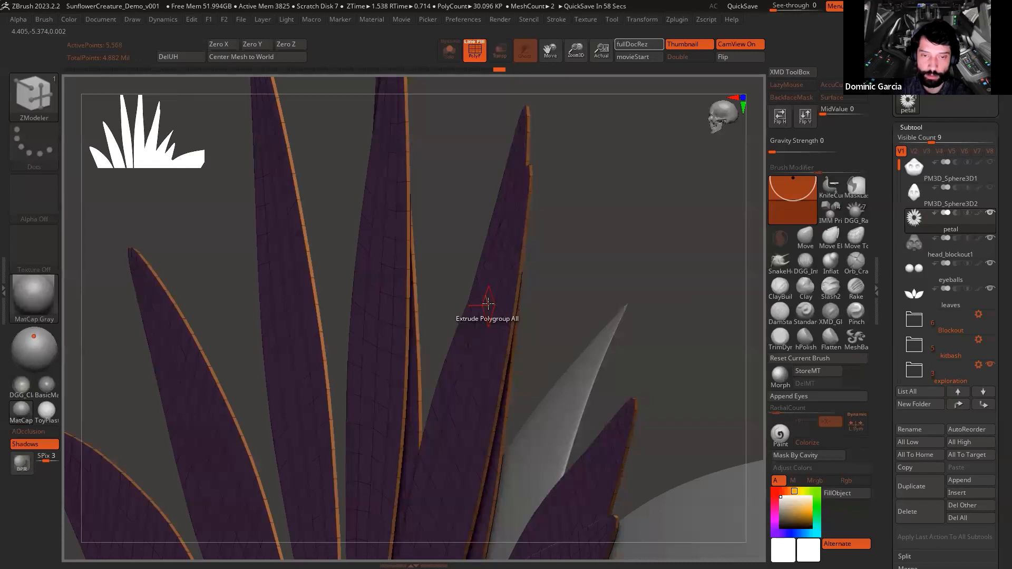
left_click_drag(488, 304, 473, 305)
left_click_drag(623, 254, 596, 314)
key("shift+f")
mouse_move(487, 346)
left_mouse_down()
mouse_move(696, 258)
mouse_move(649, 305)
mouse_move(583, 271)
mouse_move(630, 354)
mouse_move(688, 353)
mouse_move(666, 294)
mouse_move(650, 294)
mouse_move(694, 326)
mouse_move(665, 349)
mouse_move(675, 369)
mouse_move(675, 316)
mouse_move(610, 294)
mouse_move(648, 280)
mouse_move(626, 274)
mouse_move(633, 309)
mouse_move(667, 363)
mouse_move(698, 369)
mouse_move(687, 392)
mouse_move(681, 540)
left_mouse_up()
key("shift+f")
key("shift+f")
key("shift+d")
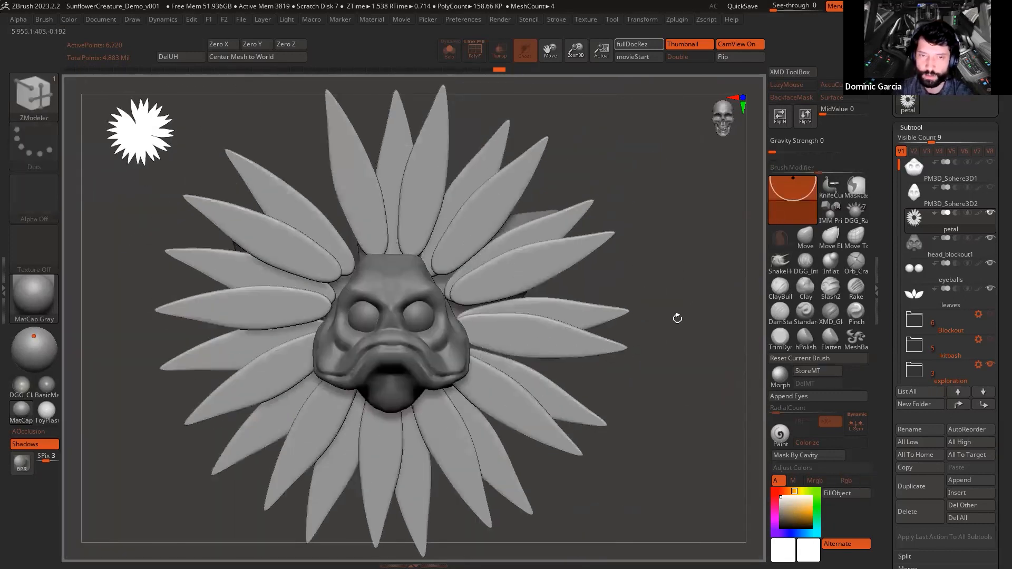
left_click_drag(663, 318, 644, 319)
key("d")
Step: Divide the petal mesh up to subdivision level 3 and delete its lower levels
left_click_drag(885, 462, 900, 252)
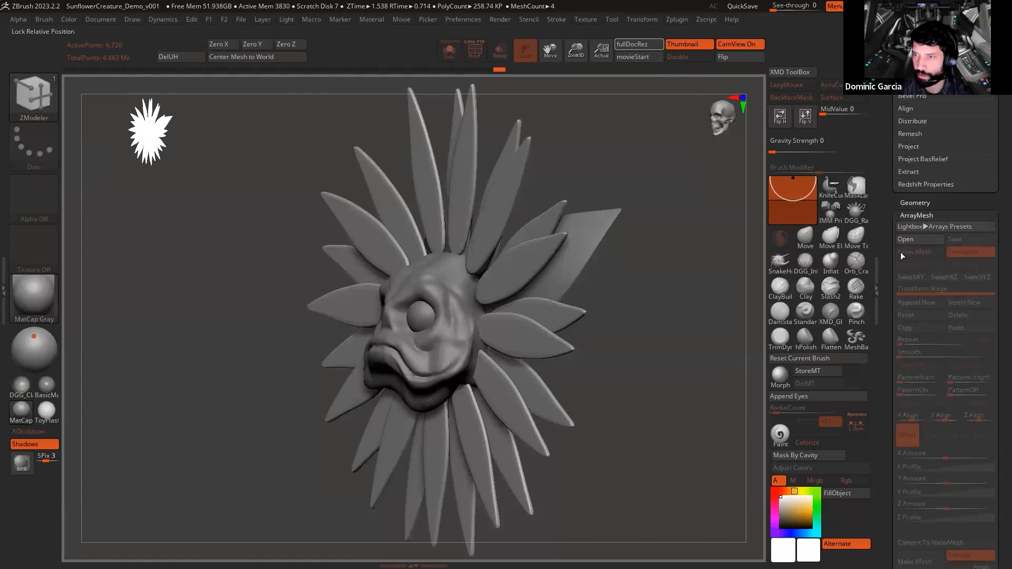
left_click(913, 203)
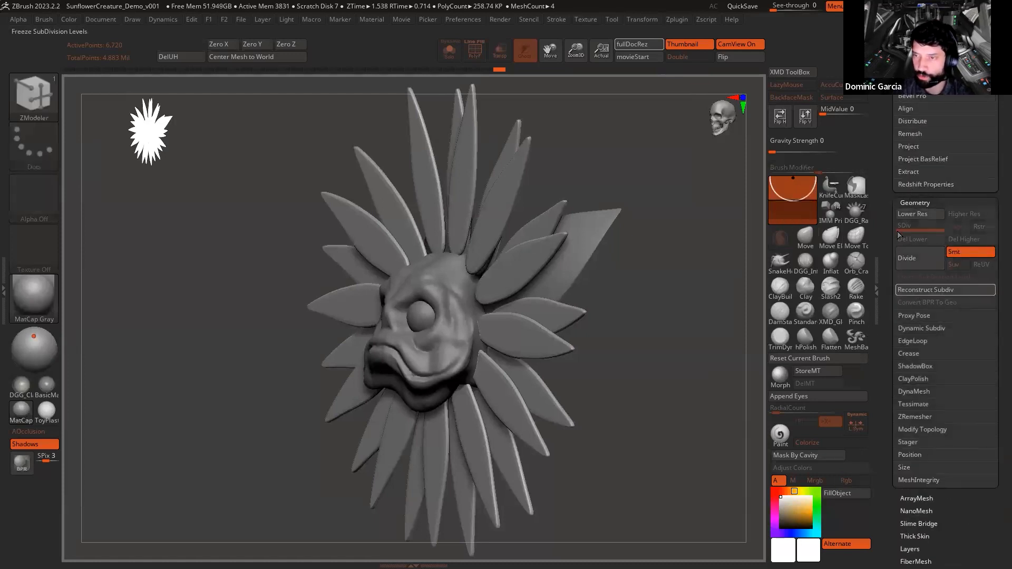
left_click_drag(636, 357, 693, 354)
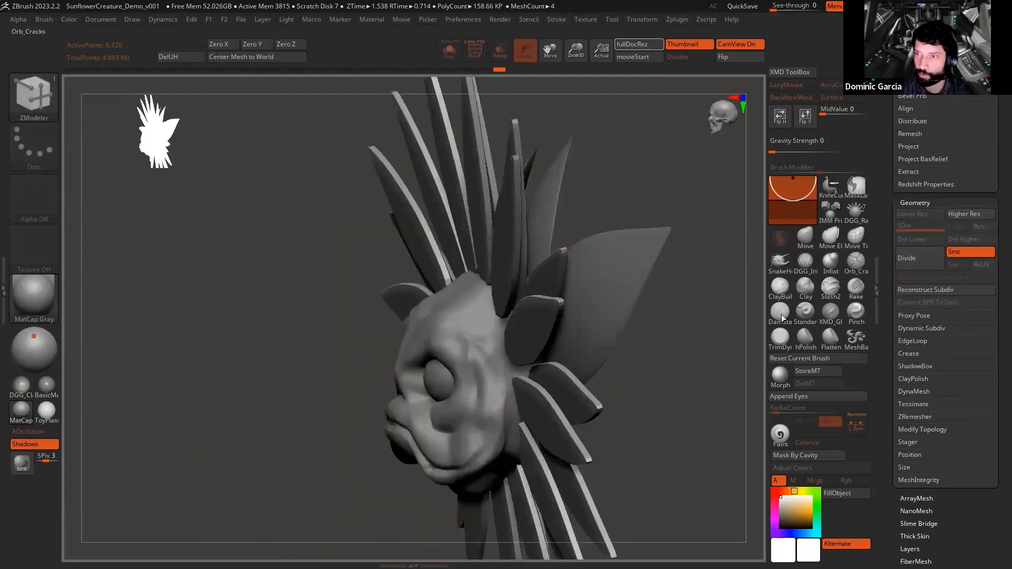
left_click(908, 266)
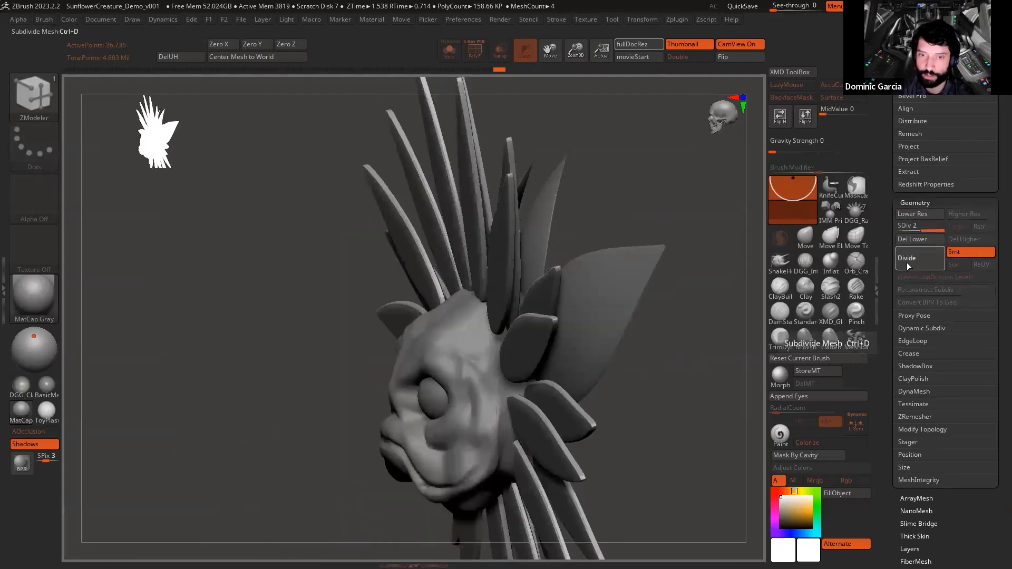
left_click_drag(180, 268, 655, 379)
key("shift+f")
key("shift+f")
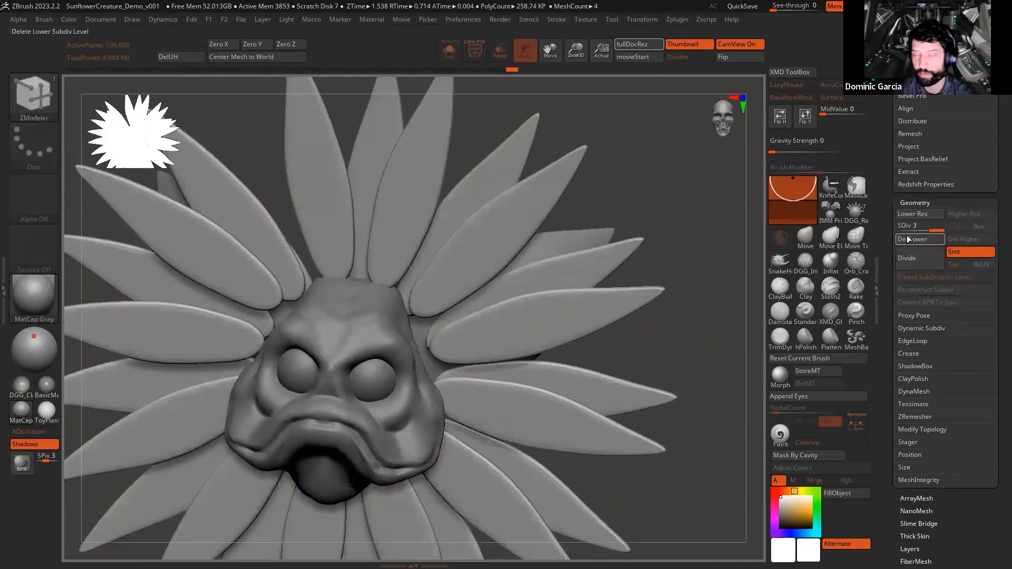
left_click(907, 235)
Step: Examine the thickened petal ring around the head from the front, with polyframe on and off
mouse_move(669, 328)
left_mouse_down("shift")
mouse_move(709, 348)
mouse_move(527, 343)
mouse_move(712, 345)
mouse_move(700, 338)
mouse_move(694, 269)
mouse_move(662, 286)
mouse_move(682, 305)
mouse_move(677, 318)
left_mouse_up("shift")
key("shift+f")
key("shift+f")
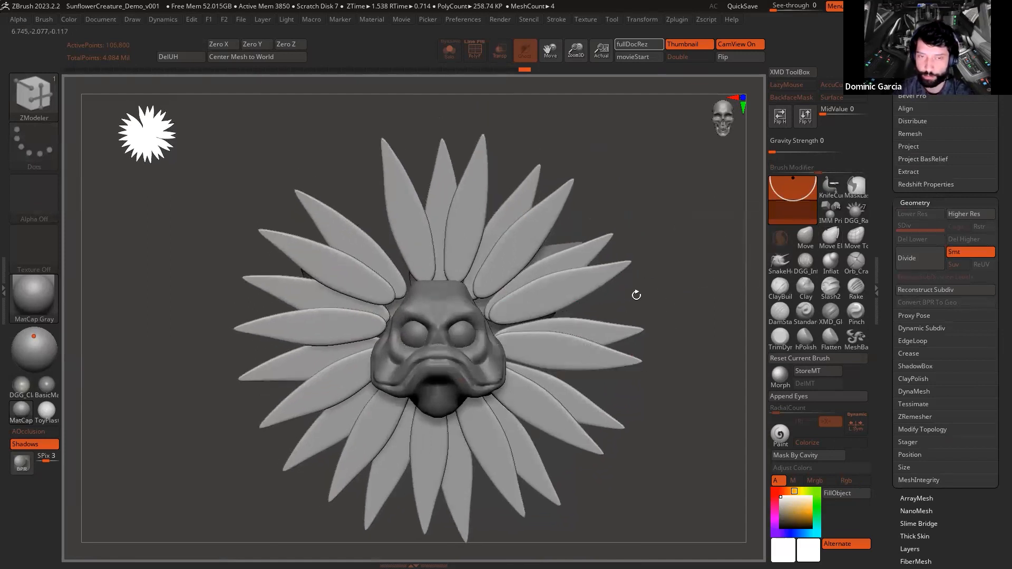
left_click_drag(713, 309, 660, 232)
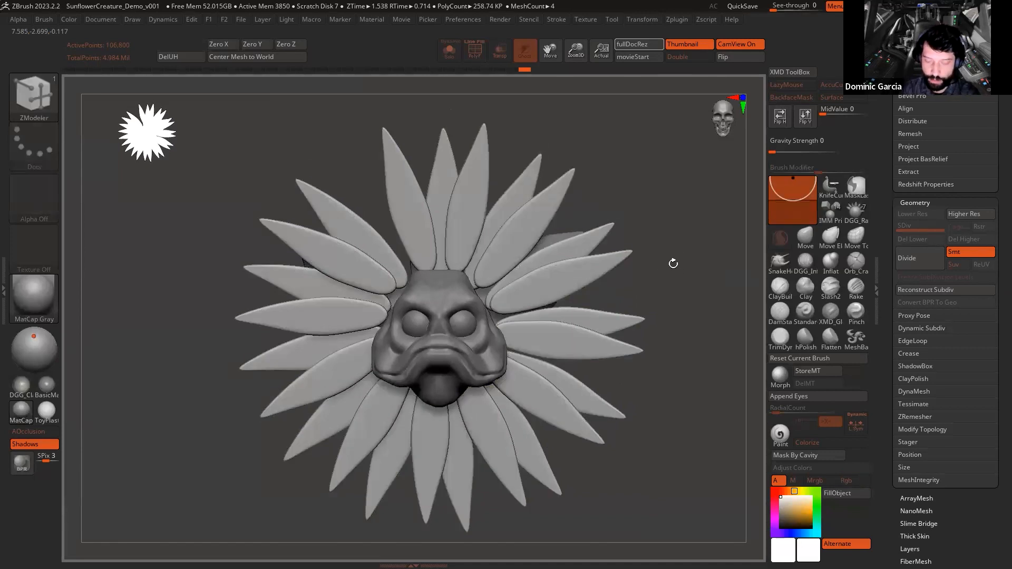
left_click_drag(674, 266, 687, 287)
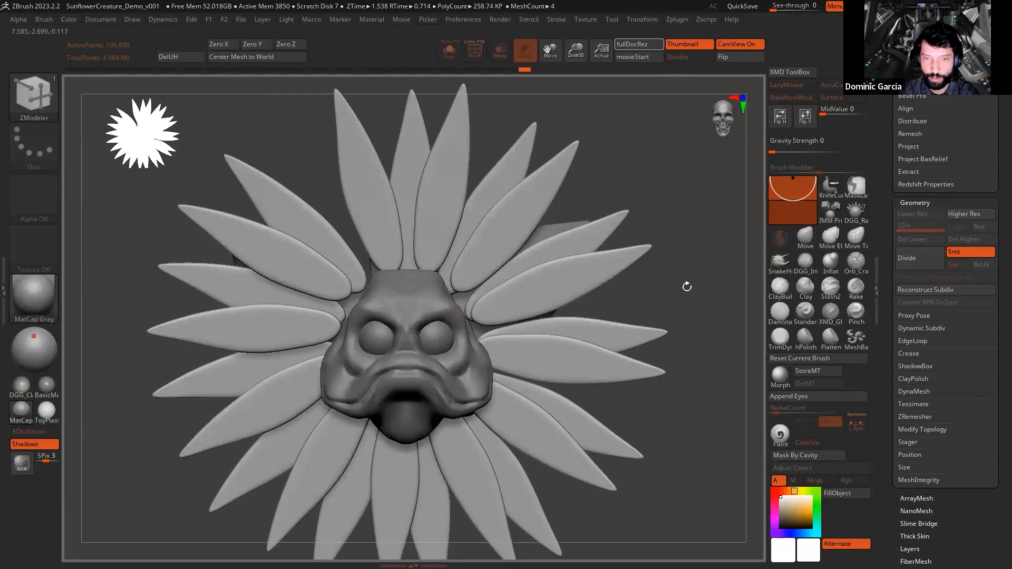
key("shift")
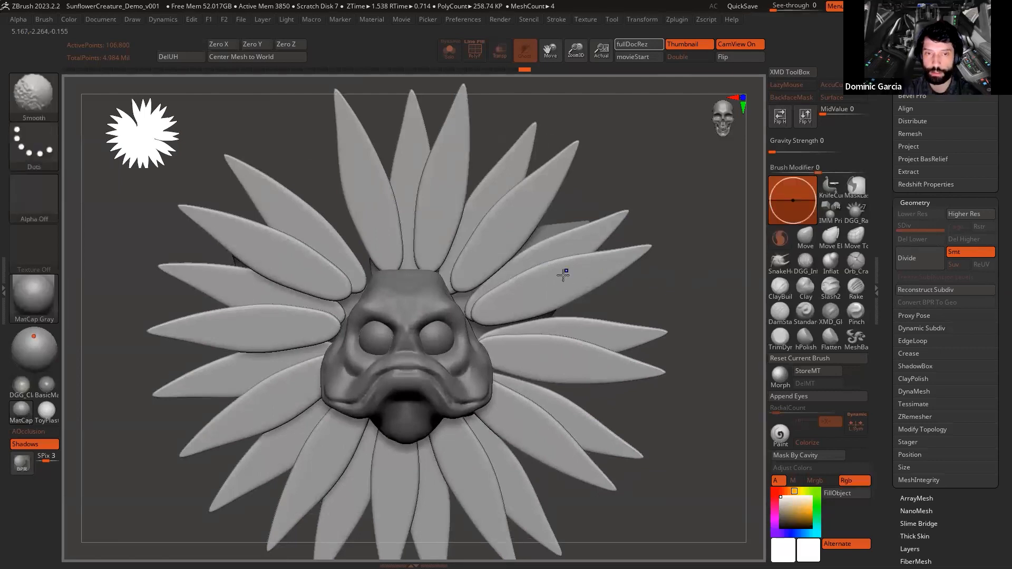
key("shift+f")
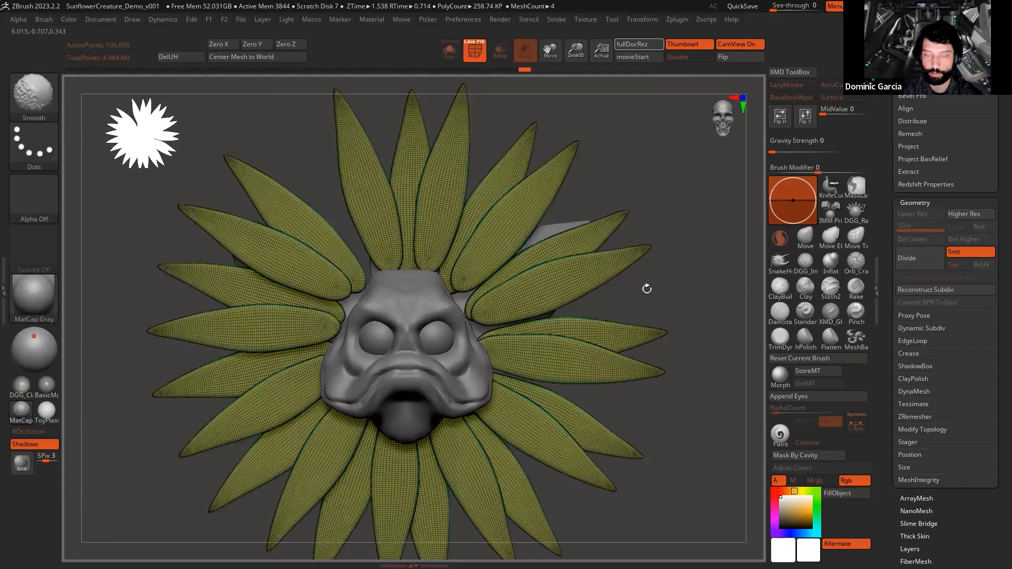
key("shift+f")
Step: Try to reshape the overlapping petals with the Move brush in solo mode, and undo the strokes
mouse_move(691, 287)
left_mouse_down("alt")
mouse_move(701, 285)
mouse_move(701, 317)
left_mouse_up("alt")
key("alt+s")
left_click(808, 238)
key("space")
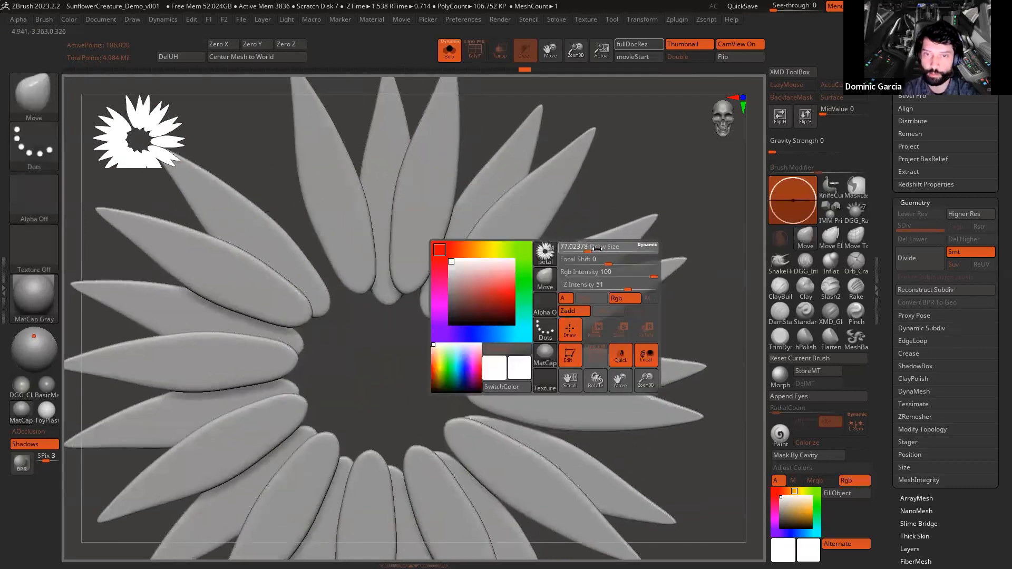
left_click_drag(630, 258, 640, 258)
left_click_drag(684, 202, 682, 210)
mouse_move(531, 263)
left_mouse_down()
mouse_move(504, 209)
mouse_move(521, 227)
mouse_move(513, 253)
mouse_move(537, 268)
mouse_move(539, 336)
mouse_move(554, 335)
left_mouse_up()
key("space")
key("ctrl+z")
key("space")
key("ctrl+z")
mouse_move(656, 187)
left_mouse_down()
mouse_move(670, 169)
mouse_move(680, 205)
mouse_move(662, 204)
mouse_move(645, 228)
left_mouse_up()
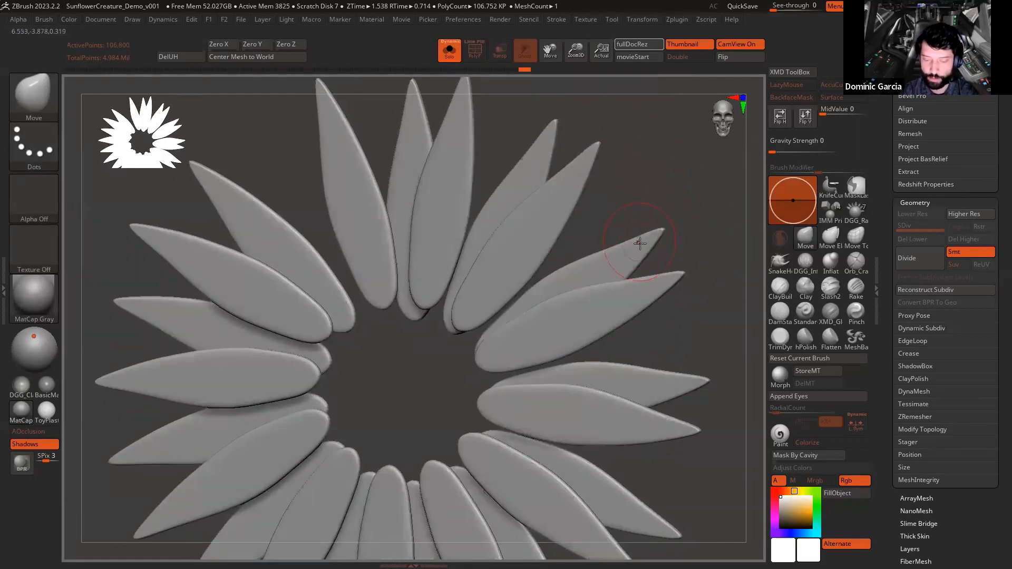
Step: Switch to the Move Topological brush, test it with a larger draw size on one petal, and undo the test
key("b")
key("m")
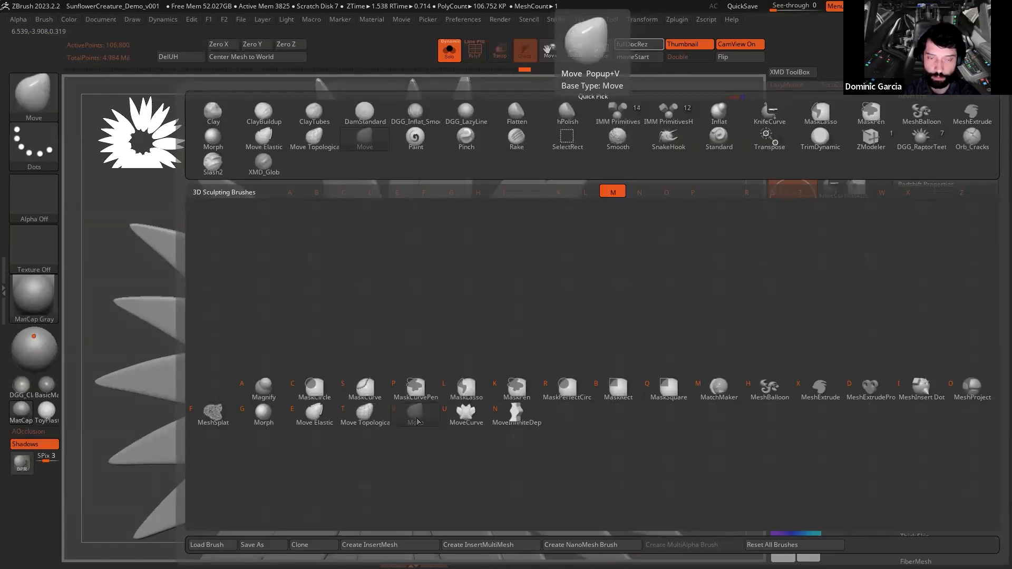
left_click(378, 417)
mouse_move(658, 186)
left_mouse_down()
mouse_move(670, 187)
mouse_move(676, 209)
left_mouse_up()
key("space")
mouse_move(517, 254)
left_mouse_down()
mouse_move(511, 194)
mouse_move(538, 343)
mouse_move(545, 301)
mouse_move(497, 226)
mouse_move(511, 221)
mouse_move(551, 274)
left_mouse_up()
key("ctrl+z")
key("ctrl+z")
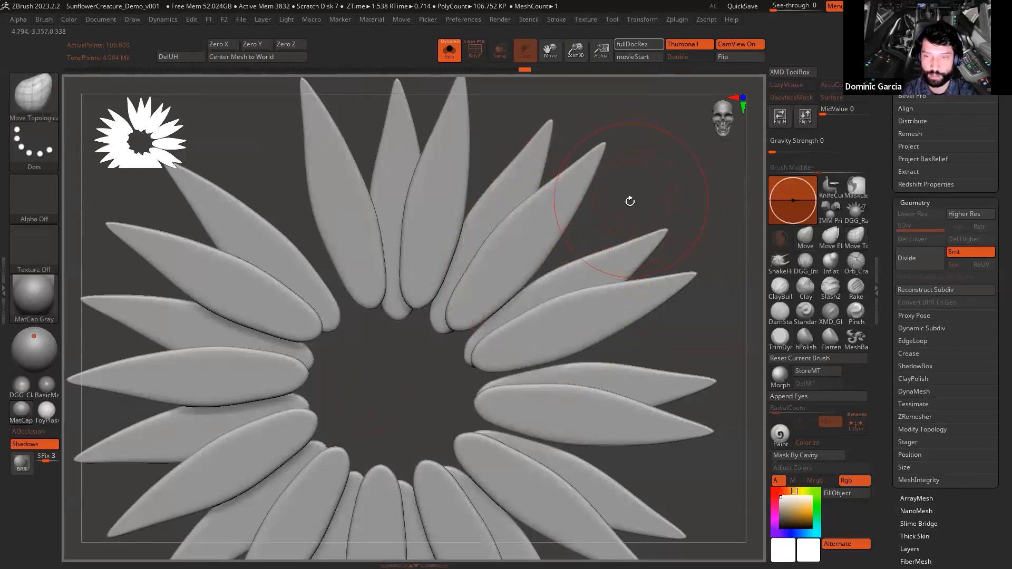
Step: Leave solo mode, centre the gizmo on the petal ring and scale the ring down uniformly around the head
key("alt+s")
mouse_move(691, 200)
left_mouse_down()
mouse_move(654, 208)
mouse_move(653, 181)
mouse_move(650, 198)
left_mouse_up()
key("w")
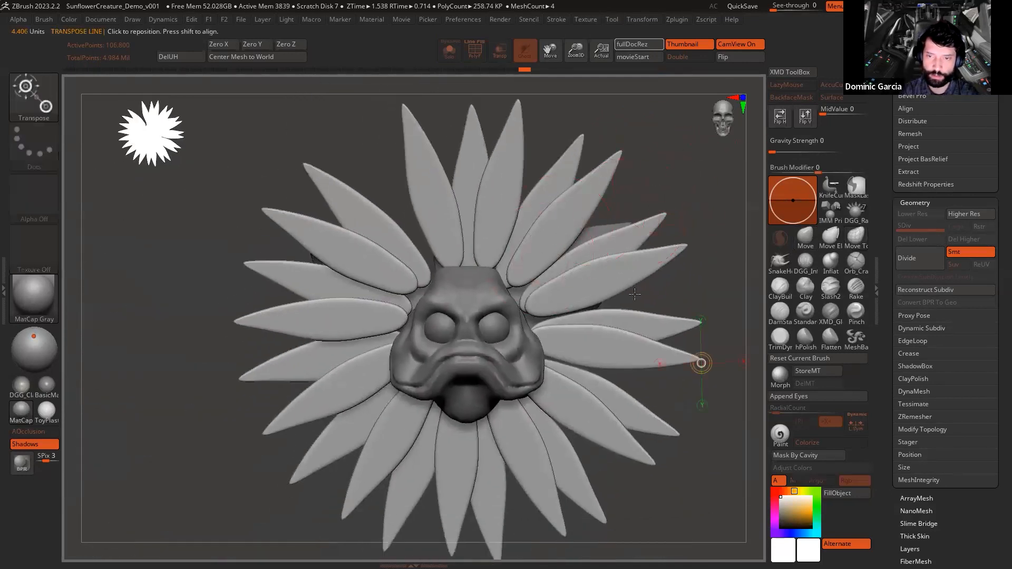
key("y")
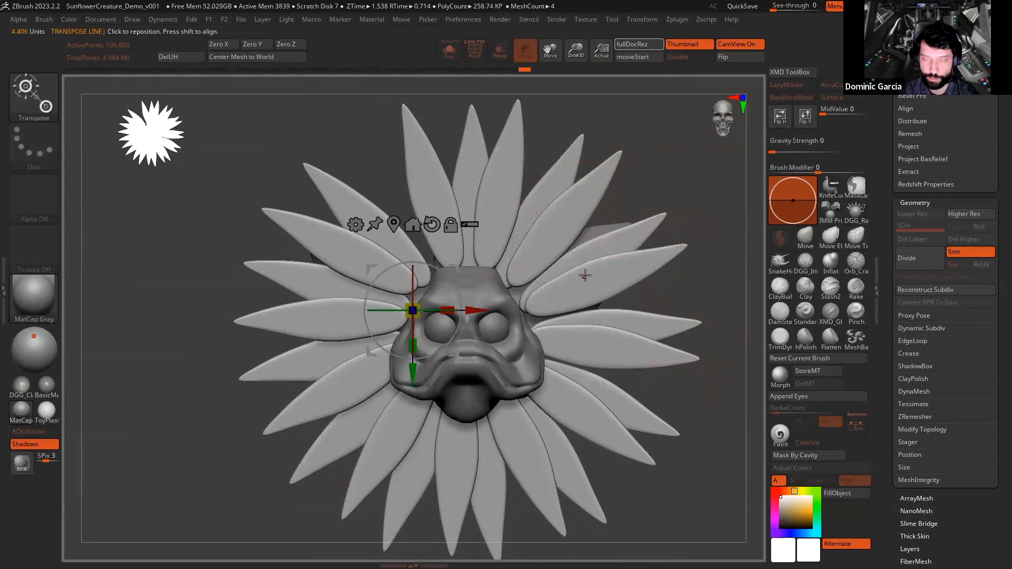
left_click(397, 219)
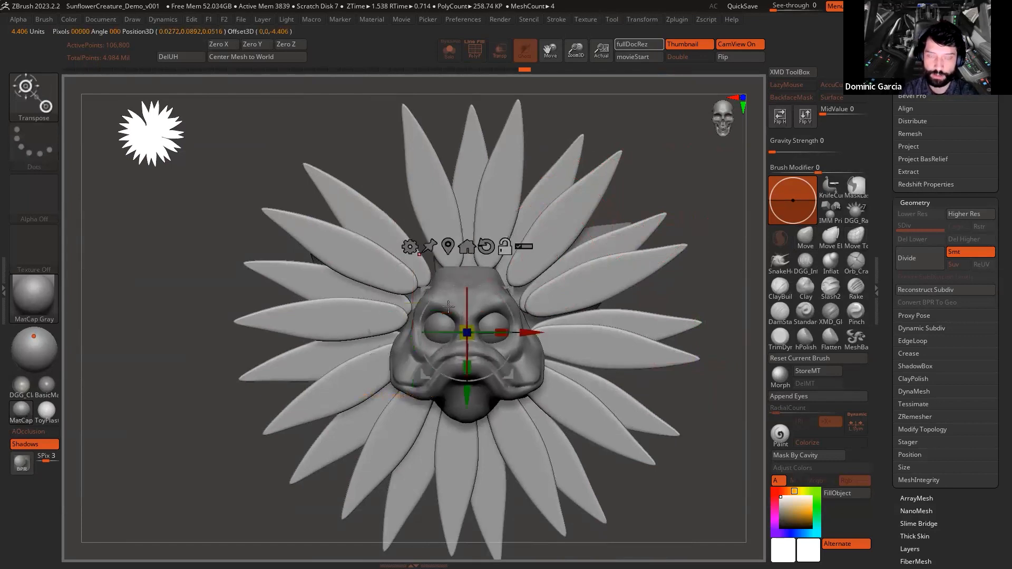
left_click_drag(474, 323, 446, 349)
key("q")
left_click_drag(644, 185, 665, 195)
key("w")
left_click_drag(472, 326, 464, 334)
key("q")
Step: Bend individual petals on the ring's upper side with Move Topological, working from a side view
left_click_drag(680, 262, 631, 285, "alt")
left_click_drag(671, 316, 611, 285)
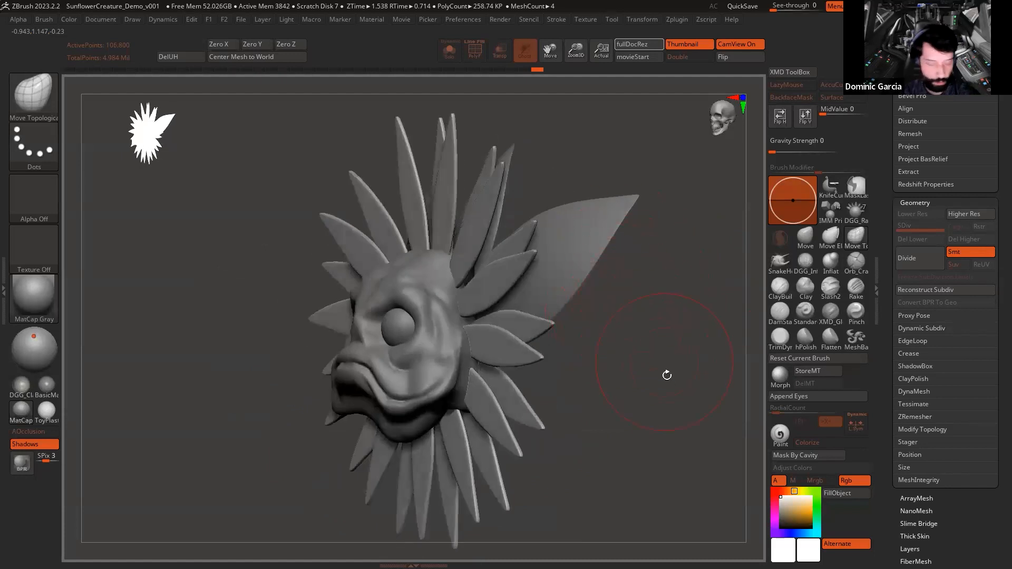
left_click_drag(659, 345, 692, 323)
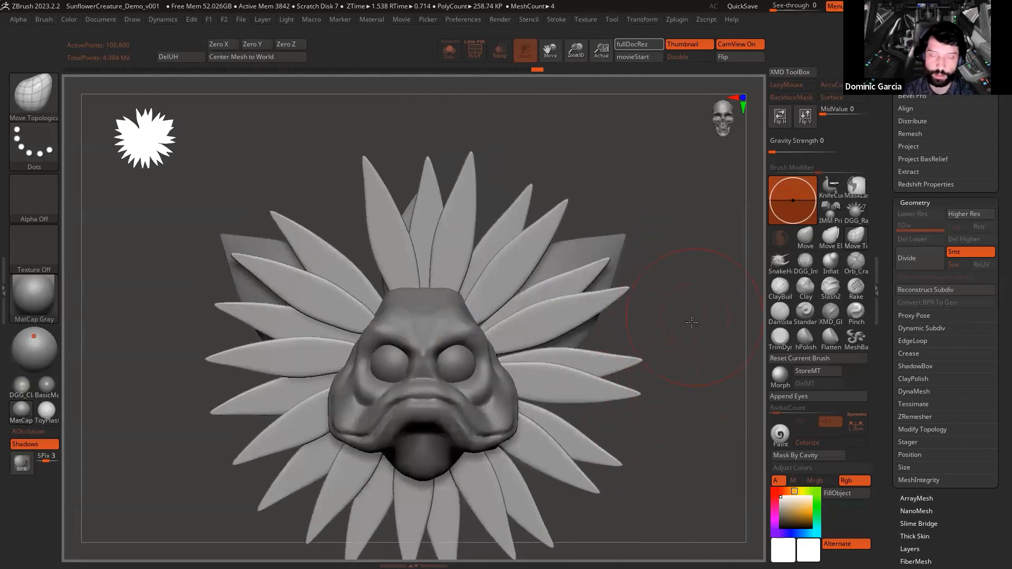
left_click_drag(685, 284, 633, 317)
key("shift+f")
key("shift+f")
left_click_drag(614, 366, 493, 266)
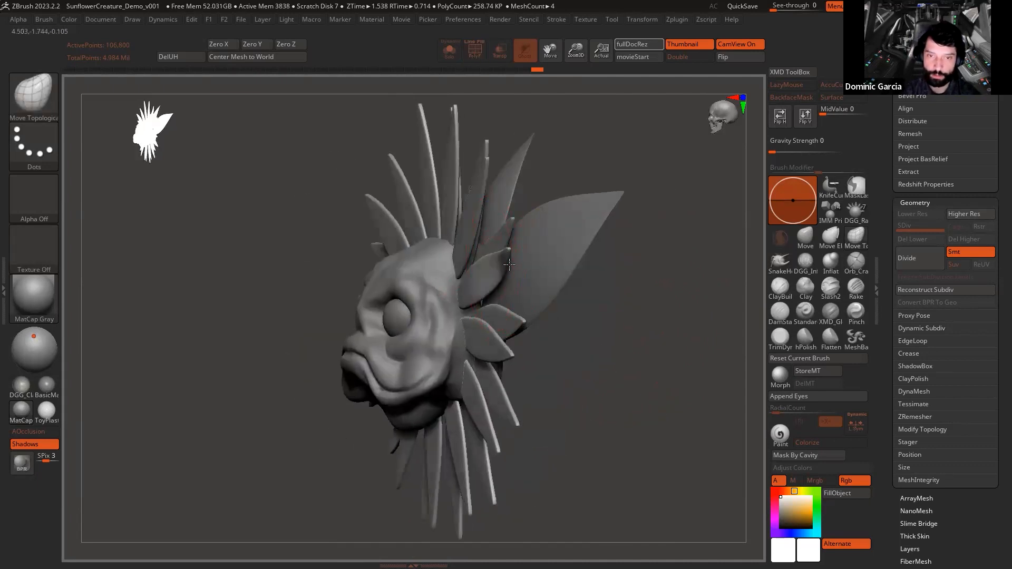
left_click_drag(567, 180, 641, 195)
mouse_move(477, 198)
left_mouse_down()
mouse_move(488, 181)
mouse_move(460, 152)
mouse_move(491, 152)
left_mouse_up()
mouse_move(538, 139)
left_mouse_down()
mouse_move(612, 137)
mouse_move(559, 316)
left_mouse_up()
left_click_drag(460, 227, 467, 235)
Step: Bend the petals above the creature's forehead into curved shapes with Move Topological
mouse_move(627, 177)
left_mouse_down("alt")
mouse_move(622, 124)
mouse_move(653, 232)
left_mouse_up("alt")
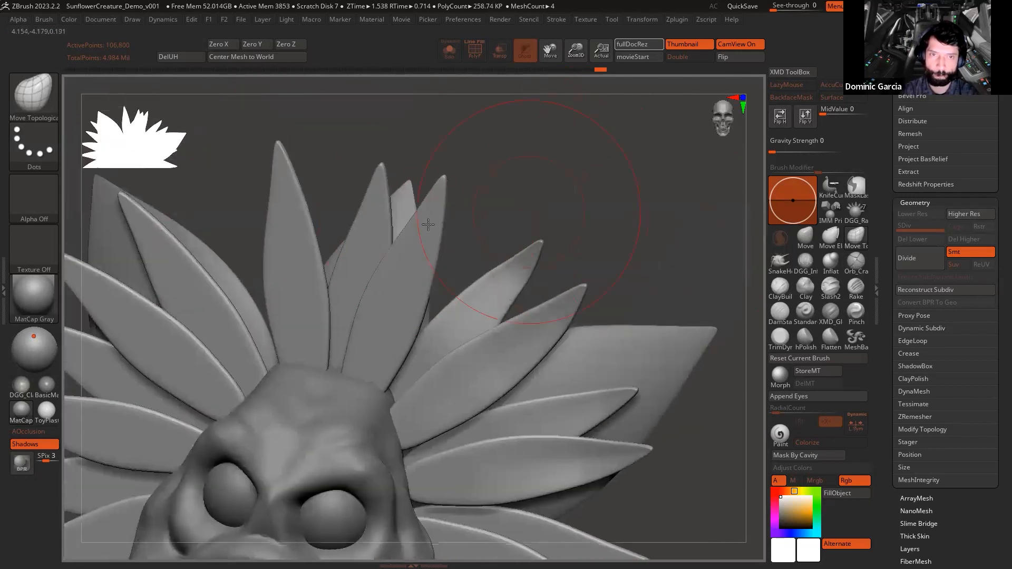
mouse_move(417, 228)
left_mouse_down()
mouse_move(381, 175)
mouse_move(388, 168)
left_mouse_up()
left_click_drag(375, 196, 400, 200)
left_click_drag(318, 186, 343, 190)
mouse_move(504, 123)
left_mouse_down()
mouse_move(558, 126)
mouse_move(699, 68)
left_mouse_up()
mouse_move(376, 223)
left_mouse_down()
mouse_move(362, 231)
mouse_move(349, 220)
left_mouse_up()
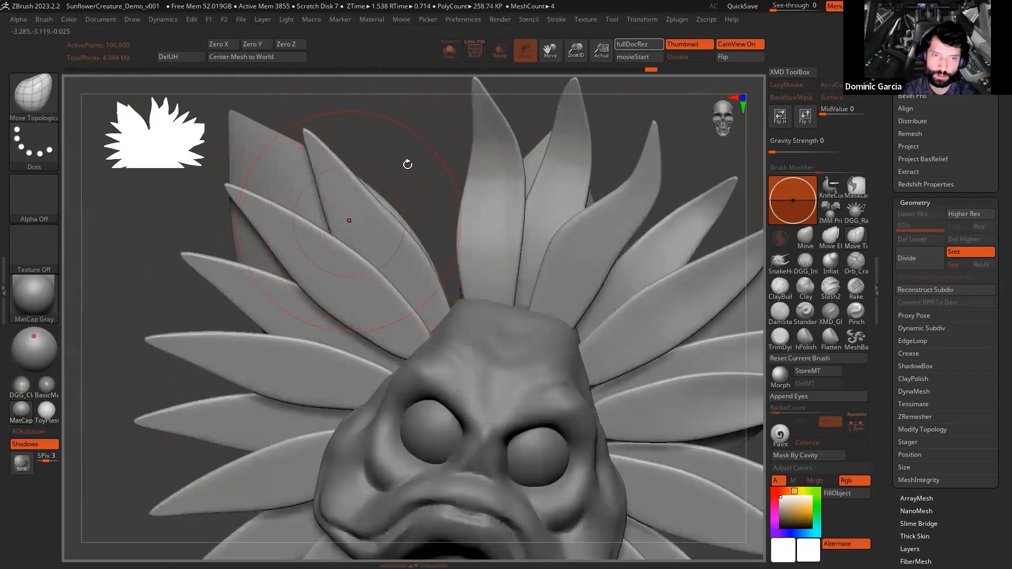
Step: Curve the petal tips on the upper part of the ring, on the side over the creature's right eye
left_click_drag(407, 164, 484, 113, "alt")
left_click_drag(385, 222, 355, 181)
left_click_drag(243, 185, 303, 187)
left_click_drag(374, 182, 350, 198)
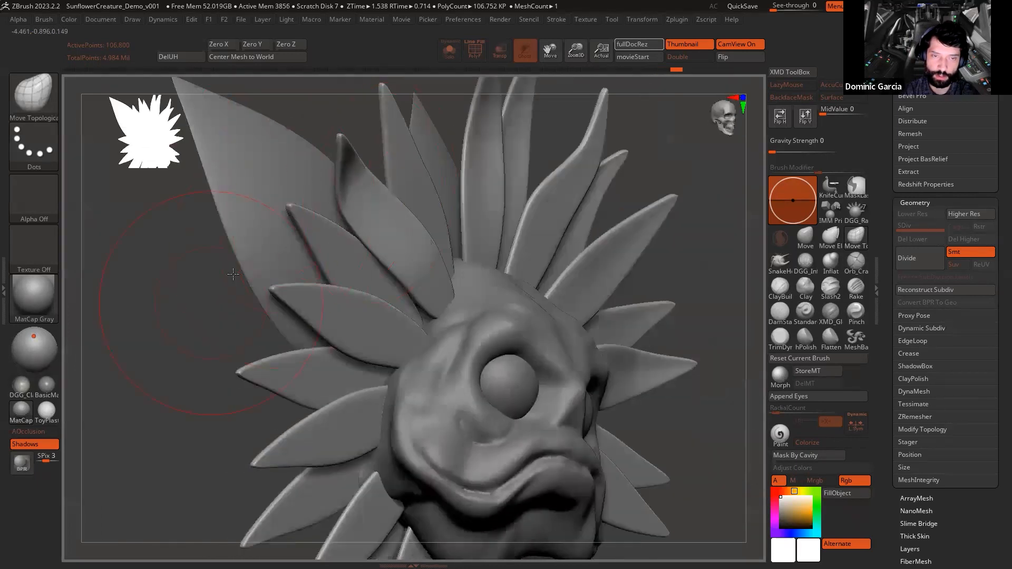
left_click_drag(233, 274, 293, 268)
left_click_drag(336, 233, 320, 217)
left_click_drag(359, 291, 377, 277)
Step: Bend the side petals beside the creature's right cheek into wavy shapes
left_click_drag(290, 385, 312, 302, "alt")
mouse_move(327, 264)
left_mouse_down()
mouse_move(343, 257)
mouse_move(328, 288)
left_mouse_up()
left_click_drag(352, 326, 388, 337)
left_click_drag(334, 405, 360, 408)
left_click_drag(404, 485, 407, 483)
Step: Curve the petals hanging below the creature's chin and right jaw with Move Topological
mouse_move(645, 338)
left_mouse_down()
mouse_move(662, 224)
mouse_move(606, 195)
left_mouse_up()
left_click_drag(429, 417, 406, 405)
mouse_move(512, 419)
left_mouse_down()
mouse_move(493, 416)
mouse_move(462, 445)
left_mouse_up()
mouse_move(519, 474)
left_mouse_down()
mouse_move(436, 472)
mouse_move(391, 448)
left_mouse_up()
left_click_drag(296, 429, 321, 431)
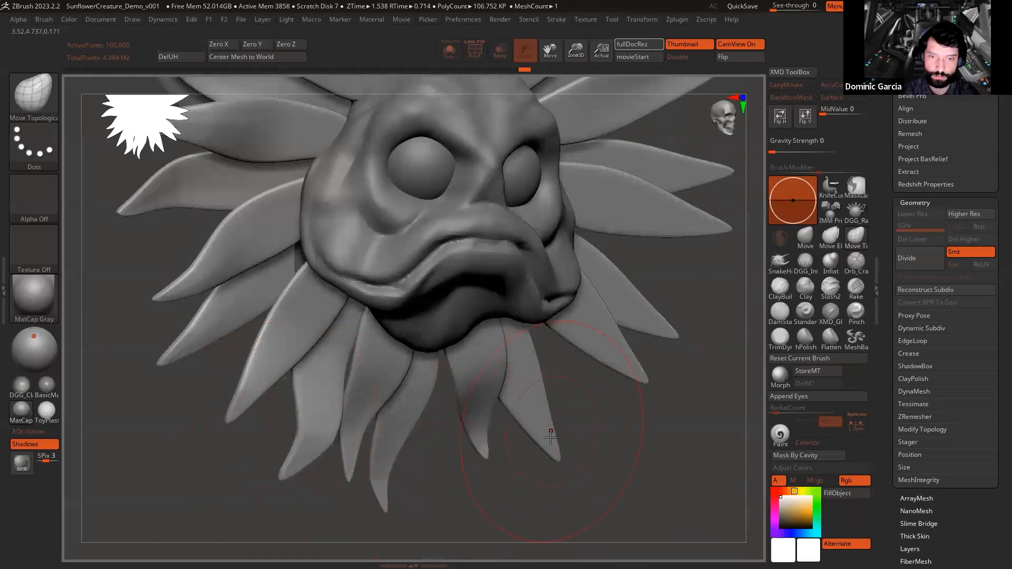
Step: Bend the remaining lower petals on the creature's left jaw side into matching wavy shapes
left_click_drag(551, 438, 511, 456)
left_click_drag(652, 427, 569, 426)
left_click_drag(597, 375, 587, 391)
left_click_drag(659, 382, 633, 301)
left_click_drag(602, 370, 586, 385)
left_click_drag(612, 303, 575, 317)
mouse_move(584, 311)
left_mouse_down()
mouse_move(570, 331)
mouse_move(598, 292)
left_mouse_up()
Step: Examine the bent petal ring from the sides, from behind and from the front
mouse_move(592, 299)
right_mouse_down()
mouse_move(615, 300)
mouse_move(627, 276)
right_mouse_up()
mouse_move(676, 326)
right_mouse_down()
mouse_move(628, 312)
mouse_move(632, 337)
mouse_move(683, 301)
mouse_move(665, 358)
mouse_move(702, 332)
right_mouse_up()
mouse_move(544, 318)
right_mouse_down()
mouse_move(605, 298)
mouse_move(669, 167)
mouse_move(680, 165)
mouse_move(607, 263)
right_mouse_up()
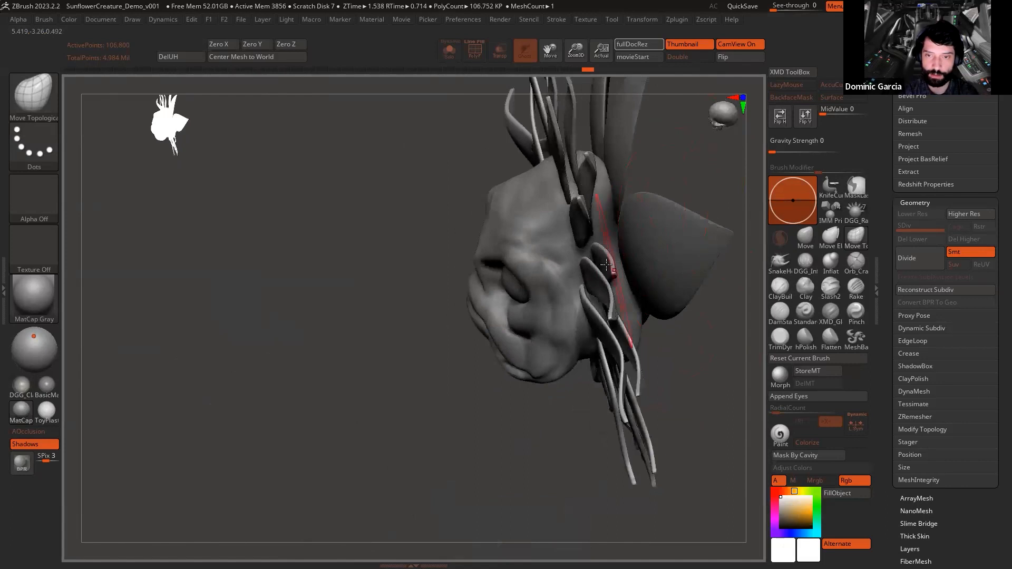
mouse_move(459, 369)
right_mouse_down()
mouse_move(682, 177)
mouse_move(643, 280)
mouse_move(694, 263)
mouse_move(519, 344)
right_mouse_up()
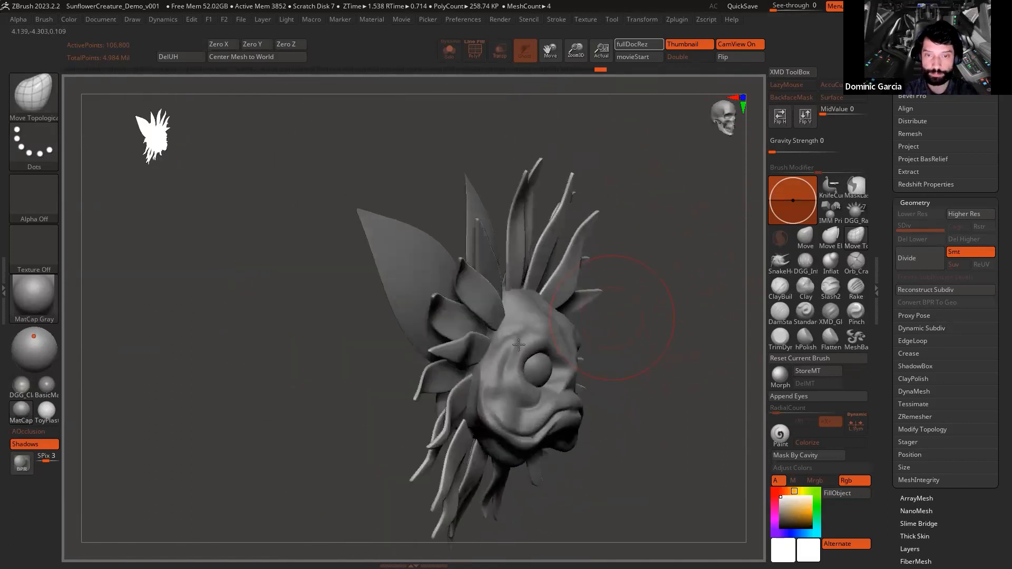
right_click_drag(489, 297, 547, 278)
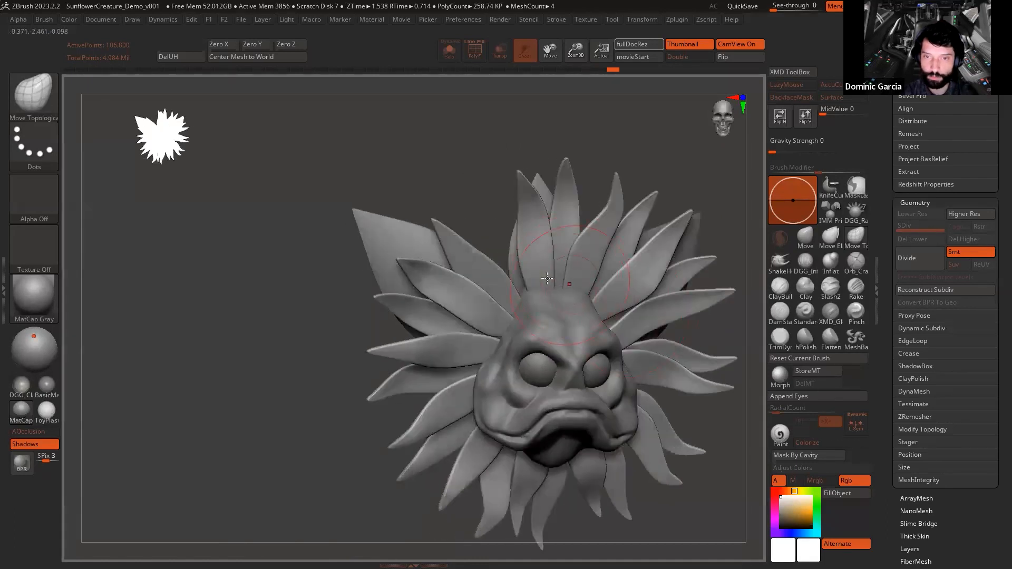
right_click_drag(491, 255, 539, 263)
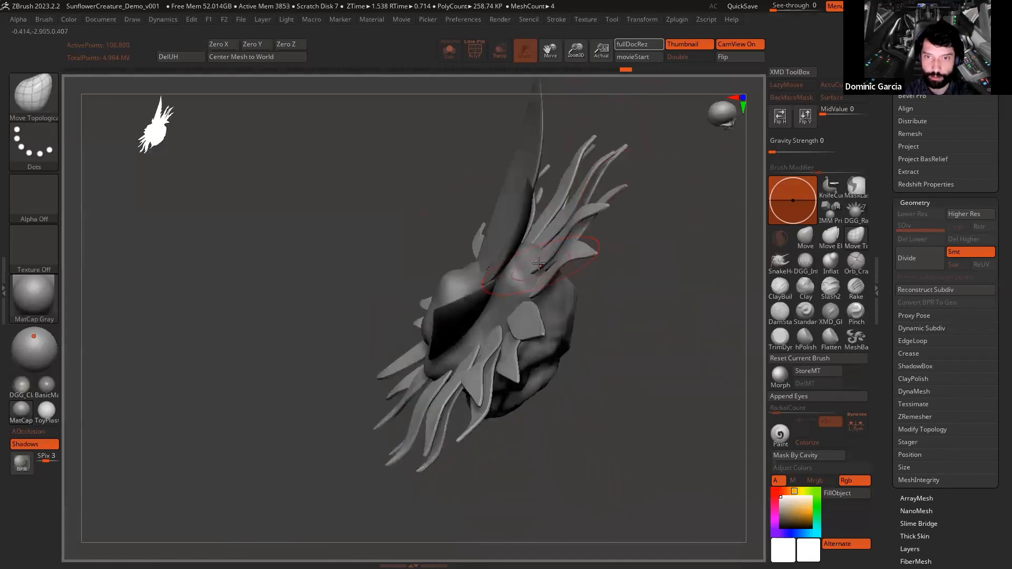
mouse_move(642, 321)
right_mouse_down()
mouse_move(674, 282)
mouse_move(635, 355)
mouse_move(515, 242)
right_mouse_up()
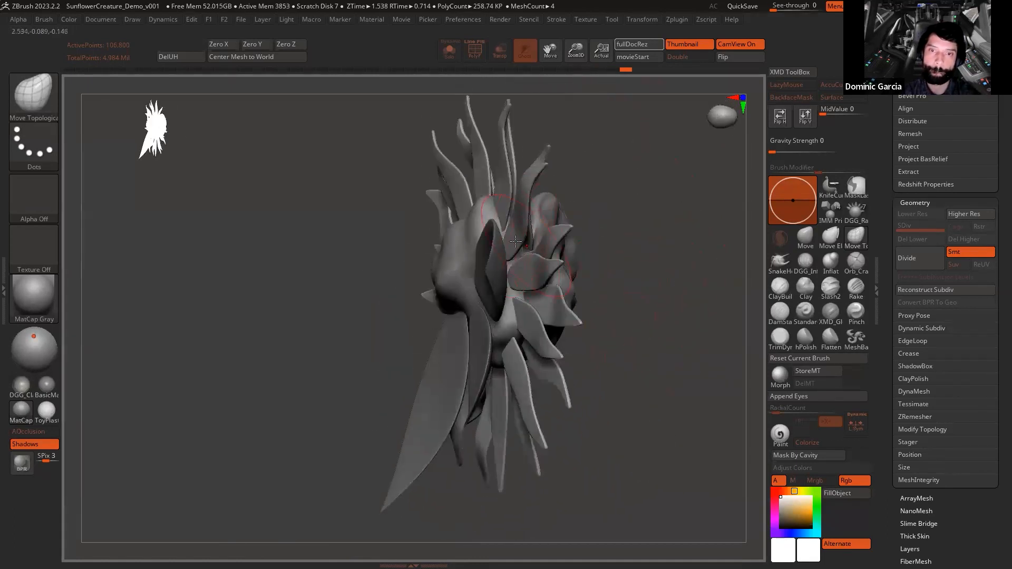
right_click_drag(582, 209, 517, 238)
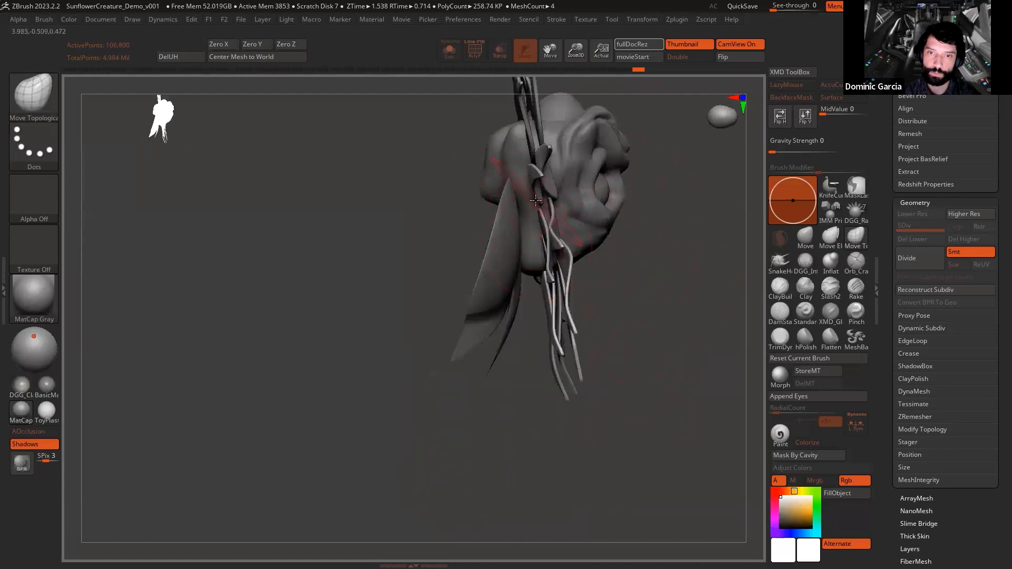
mouse_move(398, 327)
right_mouse_down()
mouse_move(491, 296)
mouse_move(507, 282)
mouse_move(452, 280)
mouse_move(490, 278)
mouse_move(559, 235)
mouse_move(653, 207)
mouse_move(678, 212)
mouse_move(628, 258)
mouse_move(636, 317)
mouse_move(580, 324)
mouse_move(521, 308)
mouse_move(558, 298)
mouse_move(546, 338)
mouse_move(556, 393)
mouse_move(633, 343)
mouse_move(656, 377)
mouse_move(604, 460)
right_mouse_up()
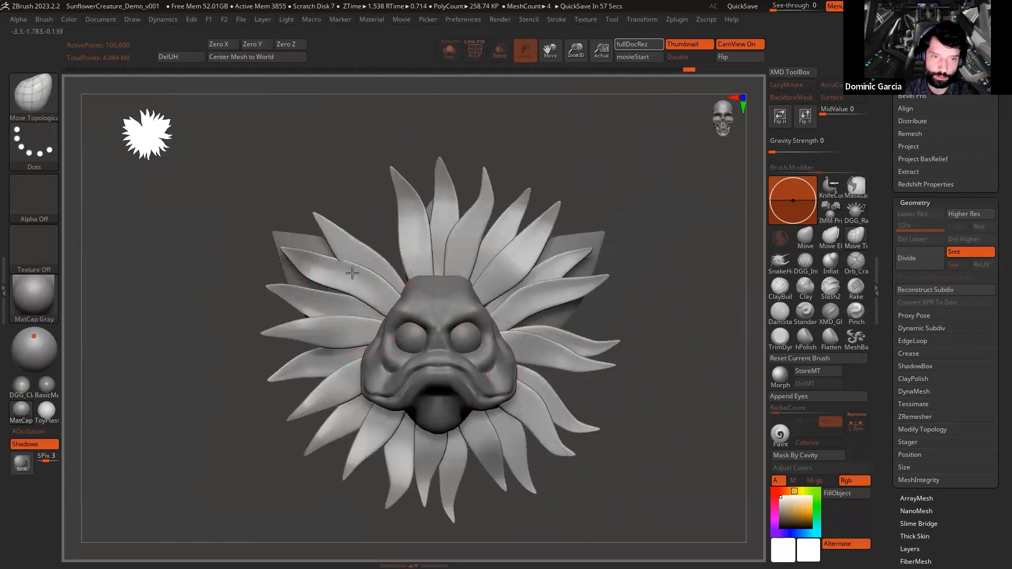
Step: Nudge one upper petal beside the creature's right brow outward slightly
left_click_drag(346, 257, 341, 254)
right_click_drag(361, 212, 358, 223, "alt")
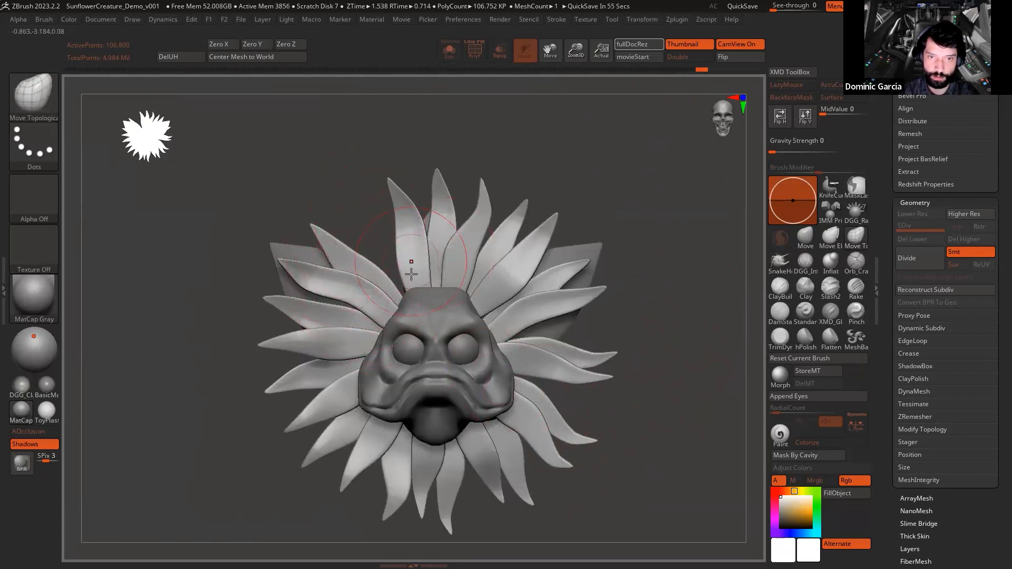
right_click_drag(618, 260, 628, 228, "ctrl")
mouse_move(606, 276)
right_mouse_down("alt")
mouse_move(622, 224)
mouse_move(610, 230)
mouse_move(646, 212)
right_mouse_up("alt")
Step: Make the head the active subtool, check its wireframe briefly and bring the Subtool list into view
left_click(464, 316, "alt")
mouse_move(616, 355)
right_mouse_down("ctrl")
mouse_move(631, 376)
mouse_move(653, 369)
mouse_move(662, 346)
mouse_move(653, 374)
right_mouse_up("ctrl")
key("shift+f")
key("shift+f")
right_click_drag(653, 374, 669, 326, "ctrl")
mouse_move(670, 326)
right_mouse_down()
mouse_move(703, 293)
mouse_move(682, 332)
mouse_move(612, 392)
mouse_move(678, 337)
mouse_move(665, 368)
mouse_move(599, 333)
mouse_move(642, 237)
right_mouse_up()
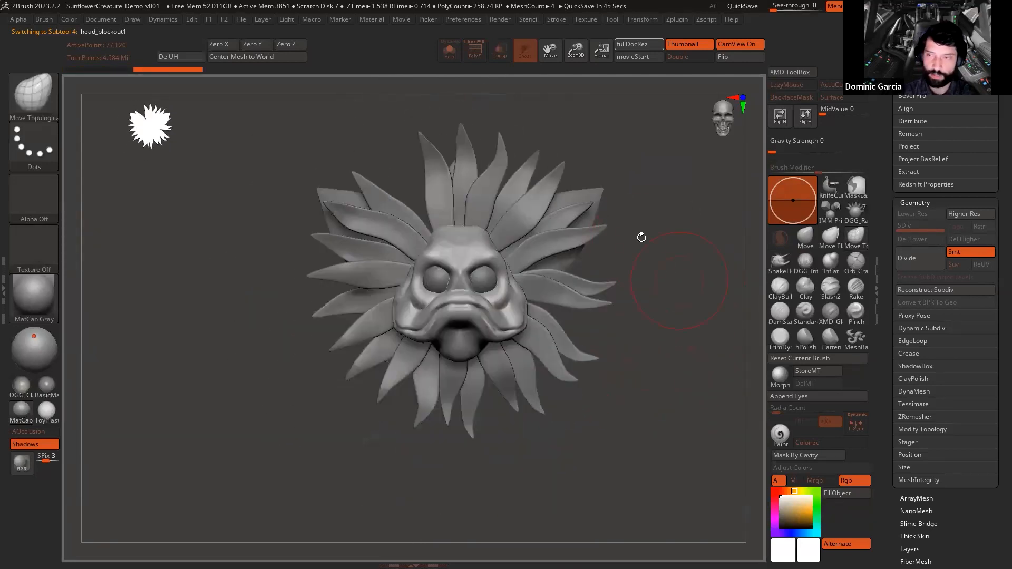
left_click(914, 200)
left_click_drag(891, 196, 885, 342)
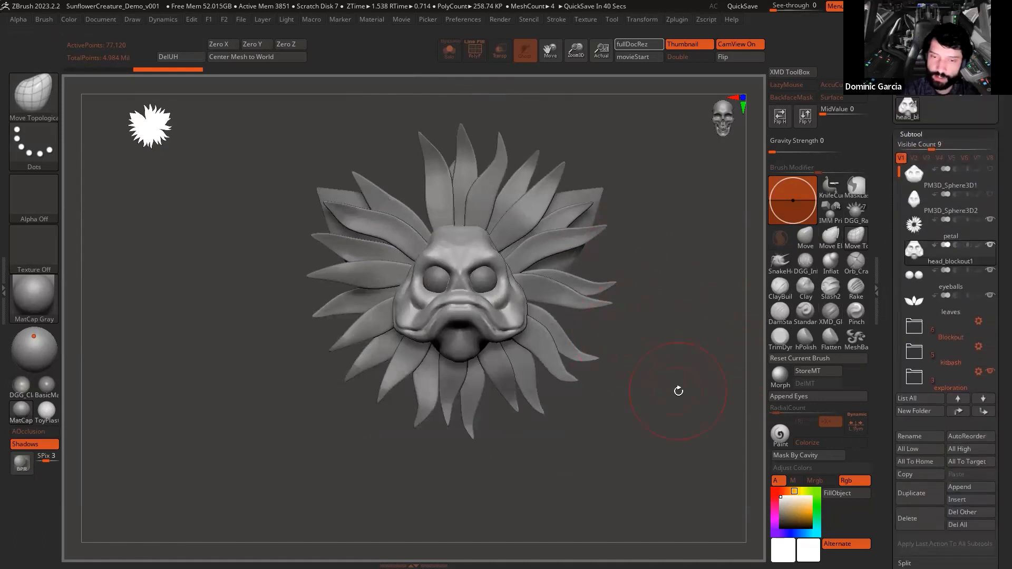
right_click_drag(678, 390, 674, 400, "alt")
left_click(676, 383, "ctrl")
left_click(671, 378, "ctrl")
right_click_drag(667, 362, 668, 382, "alt")
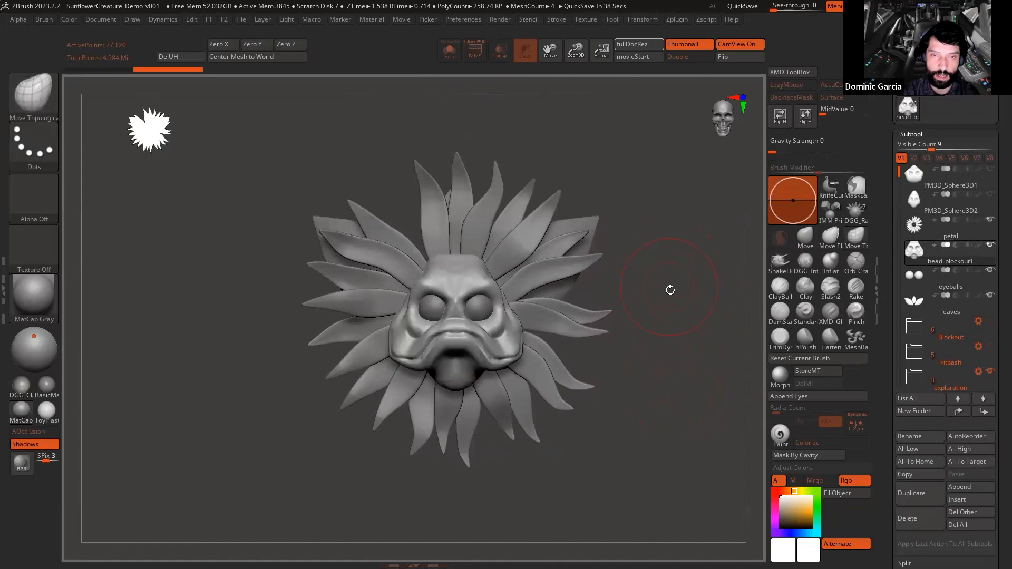
mouse_move(652, 322)
right_mouse_down("ctrl")
mouse_move(710, 341)
mouse_move(721, 315)
right_mouse_up("ctrl")
left_click_drag(513, 284, 592, 270, "ctrl")
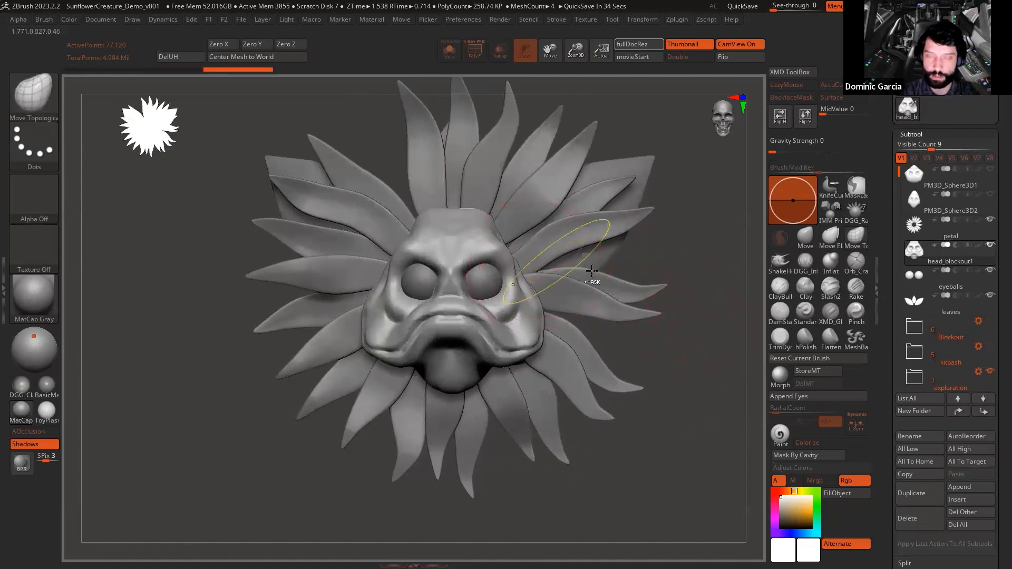
key("ctrl+z")
right_click_drag(684, 303, 675, 322, "alt")
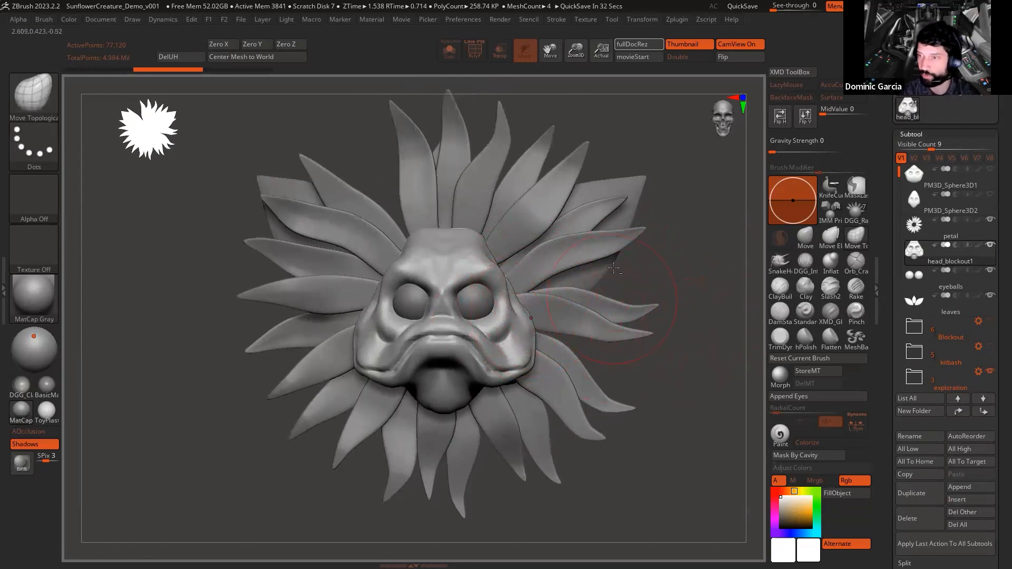
Step: Turn on Colorize for the visible subtools and make the petal ring the active subtool
left_click(976, 245)
left_click_drag(689, 357, 302, 411)
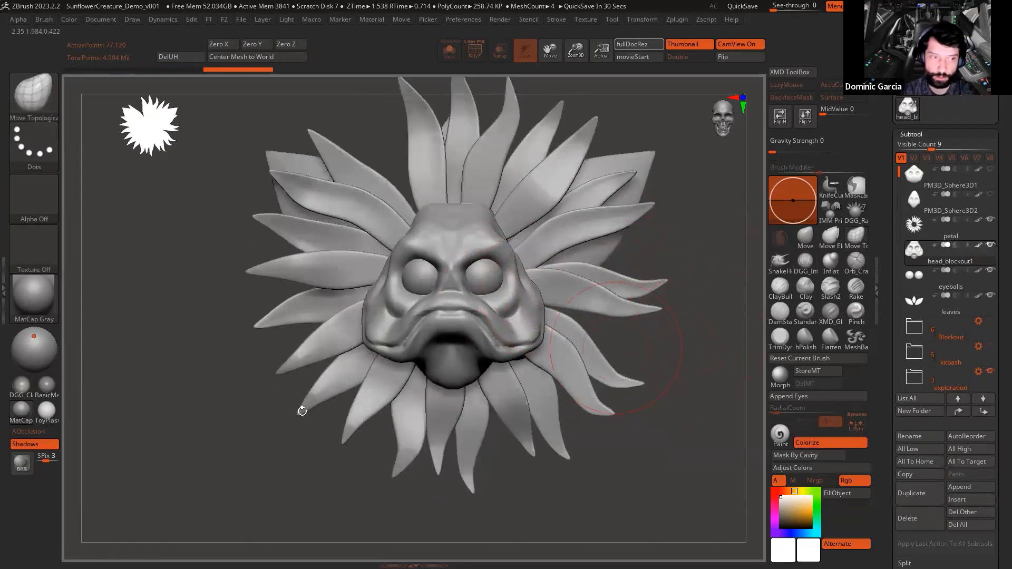
left_click(562, 253, "alt")
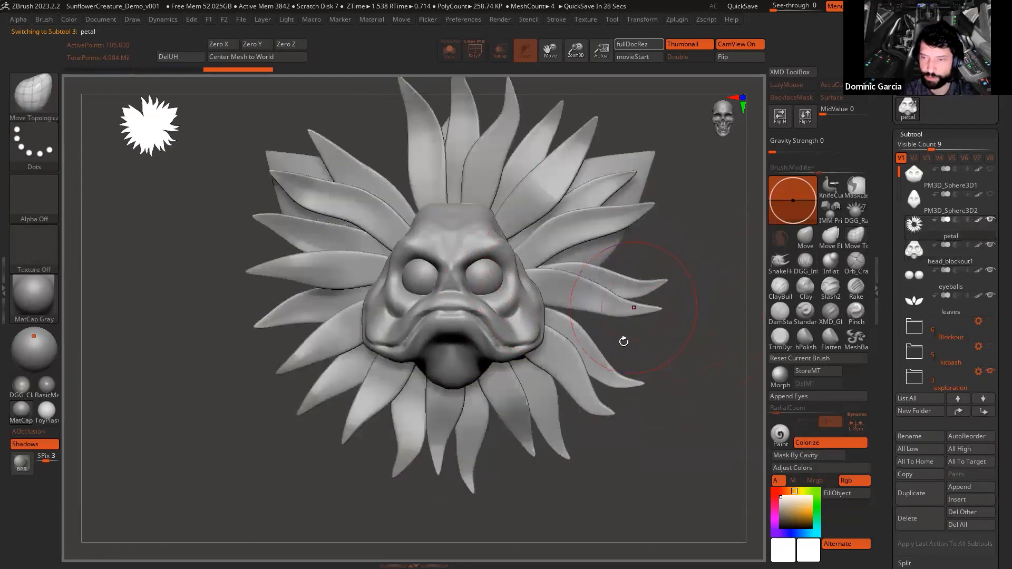
Step: Bring up the sunflower reference photo and keep it always on top beside the creature
left_click_drag(624, 343, 718, 514)
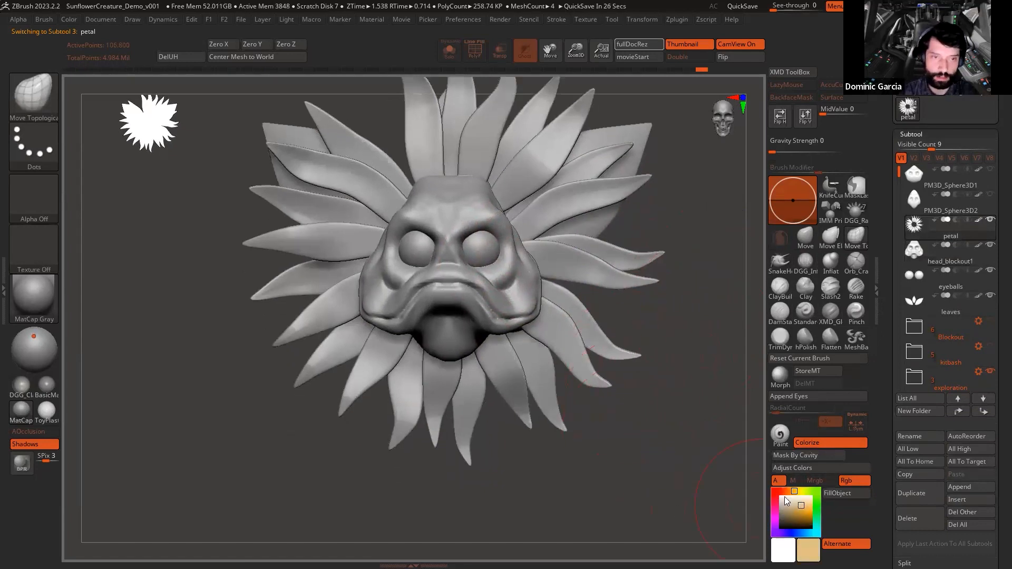
key("super+Tab")
left_click(823, 211)
key("ctrl+shift+a")
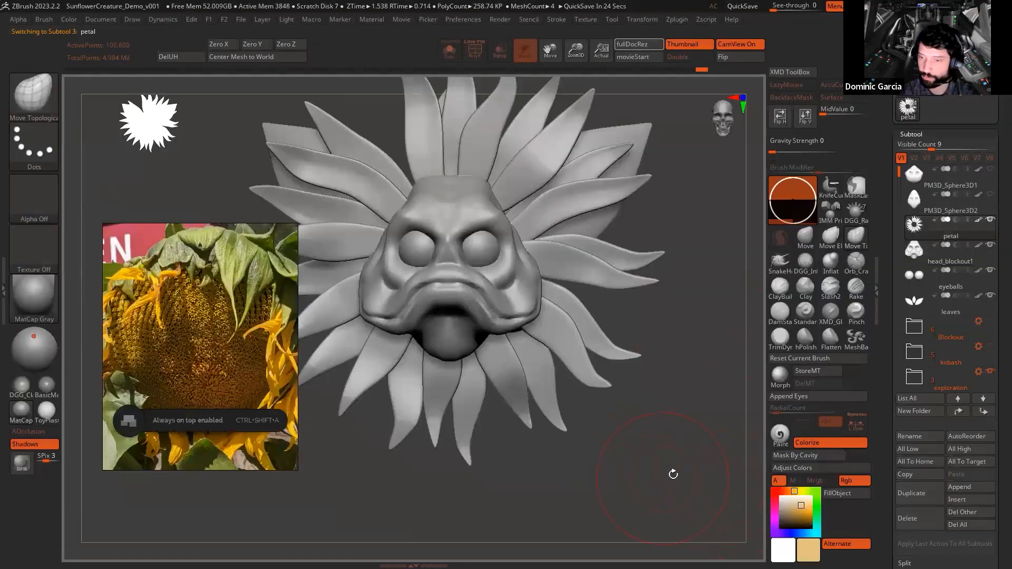
Step: Fill the petal ring with a pale tan colour, R 232, G 203, B 148
left_click_drag(674, 474, 691, 480)
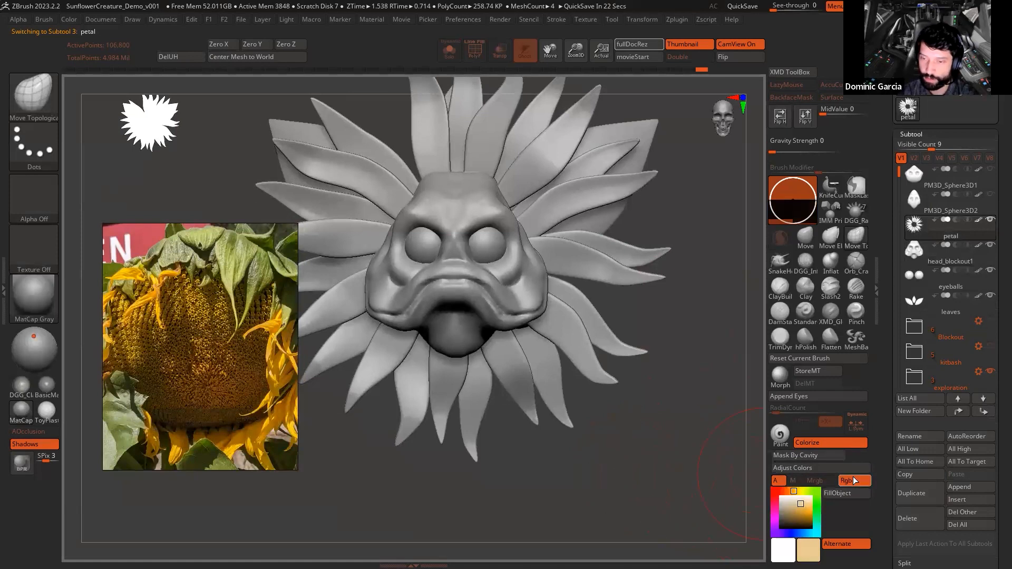
key("space")
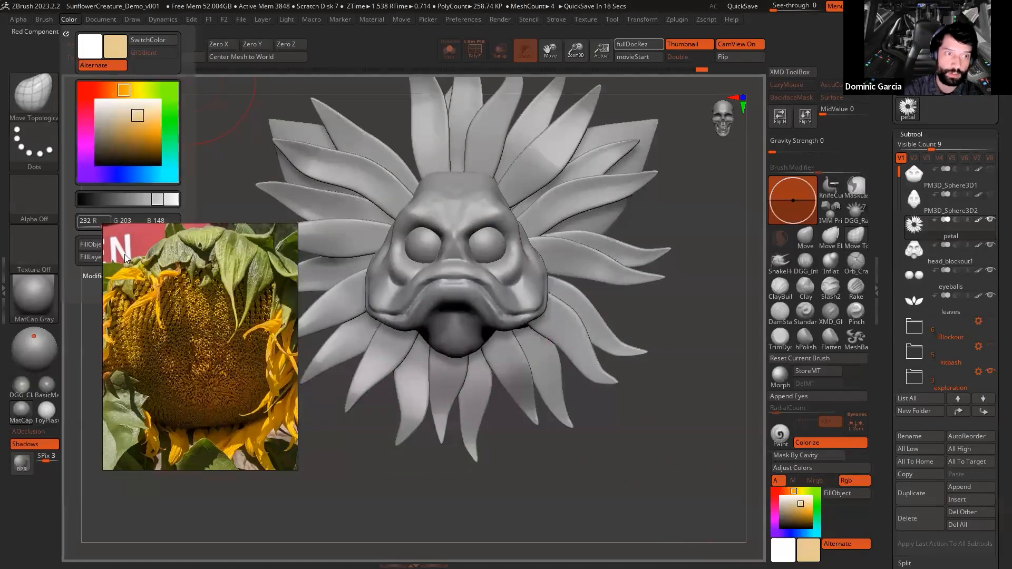
left_click(840, 494)
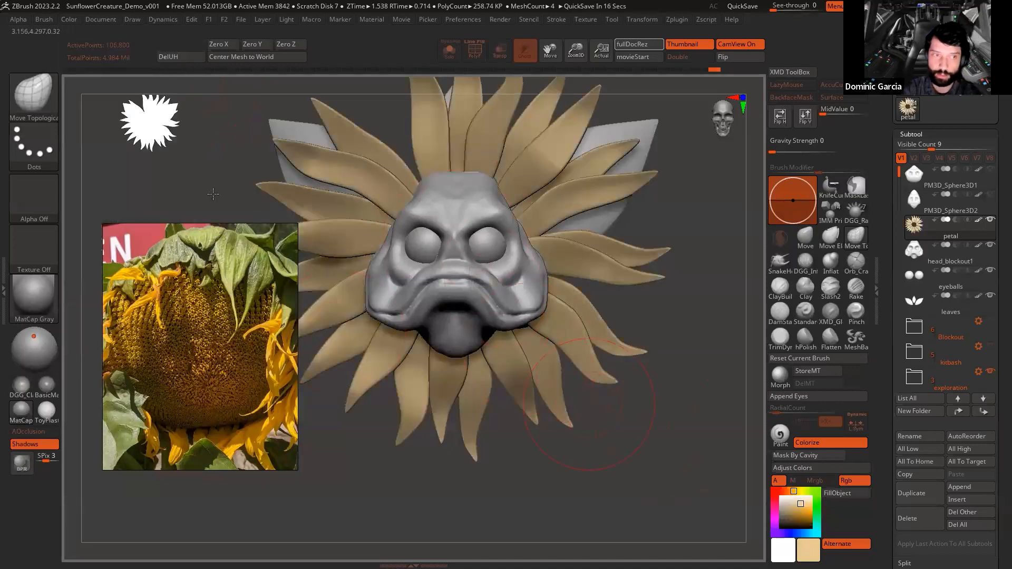
key("space")
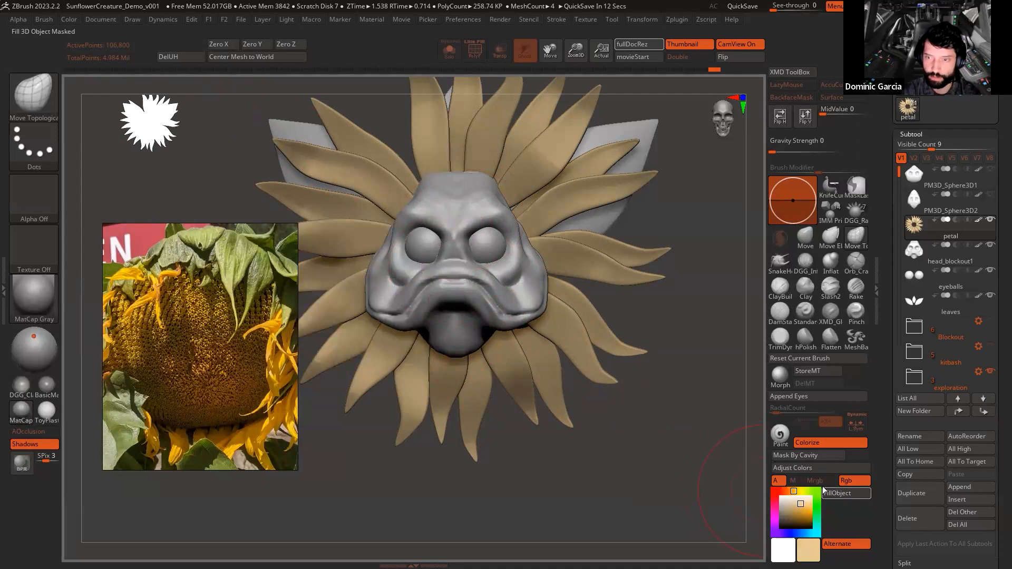
Step: Fill the petal ring with a saturated golden yellow based on the sunflower reference
left_click(807, 511)
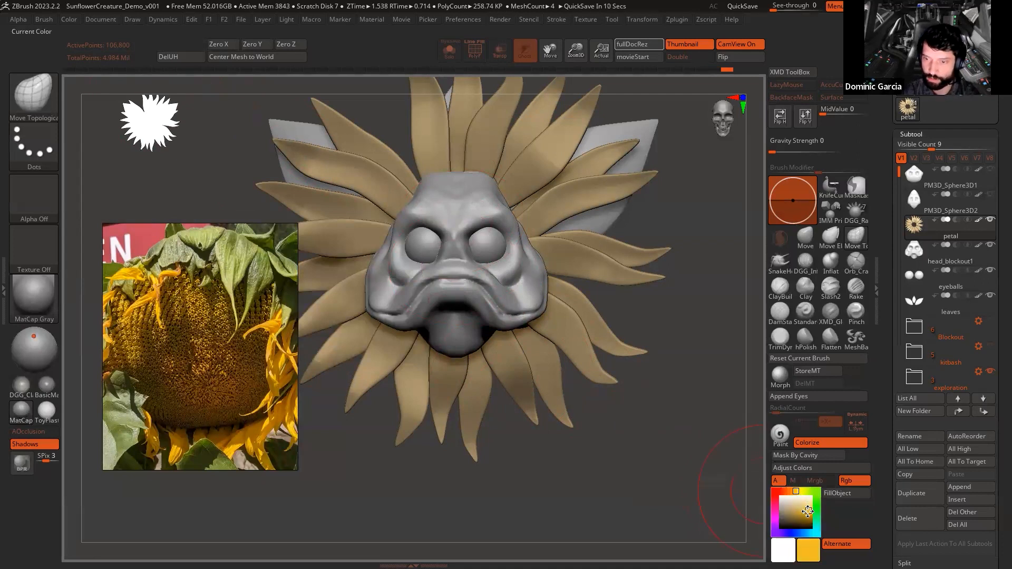
left_click(805, 510)
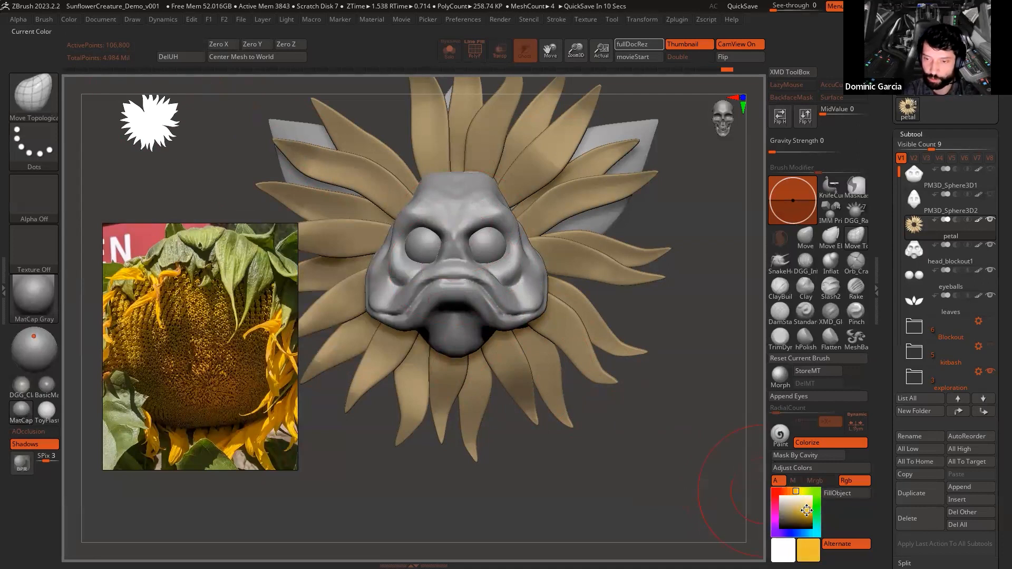
left_click(844, 494)
left_click(805, 511)
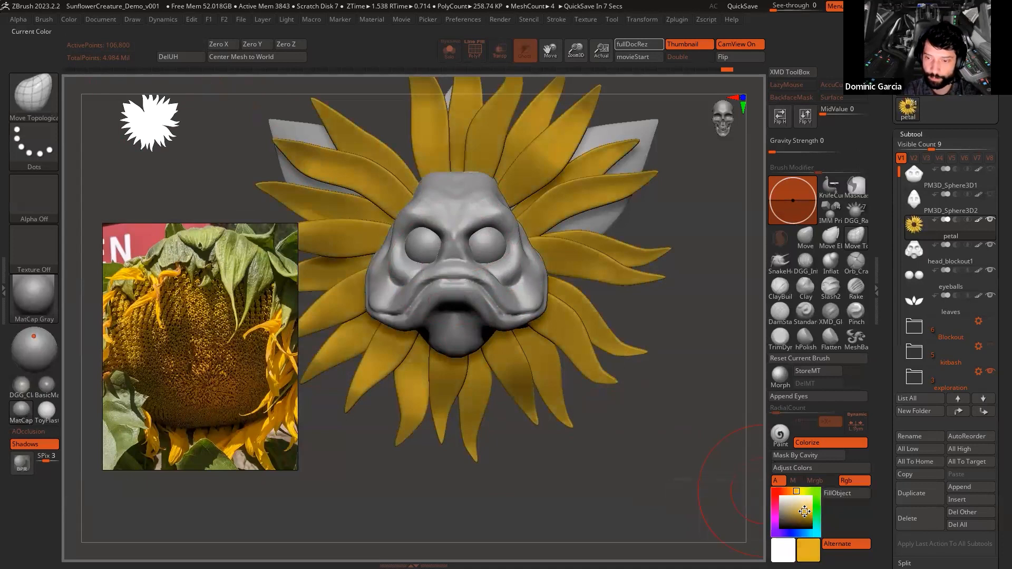
left_click_drag(738, 490, 742, 462)
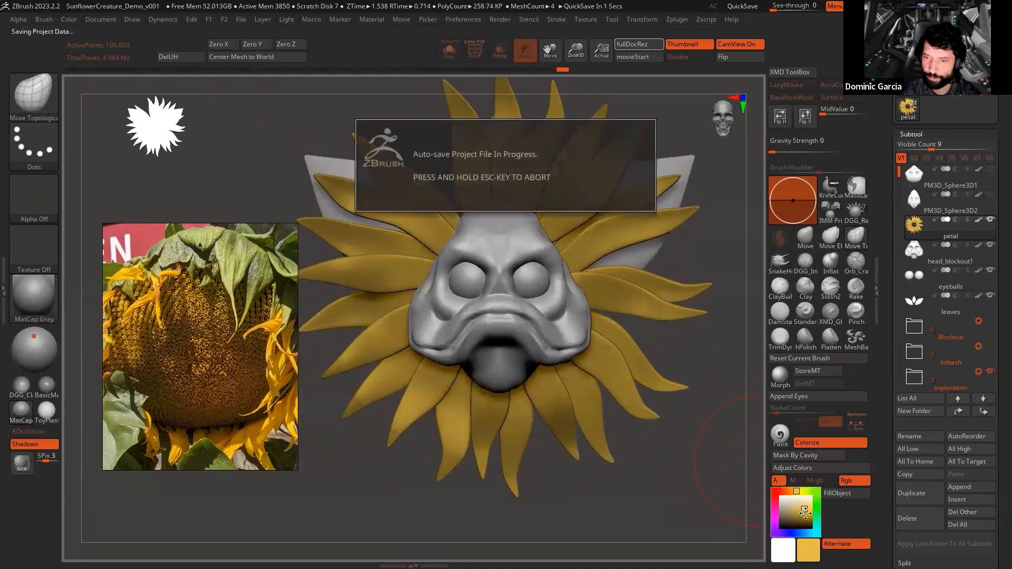
Step: Fill the leaves behind the petals with a medium green
left_click_drag(751, 494, 649, 353)
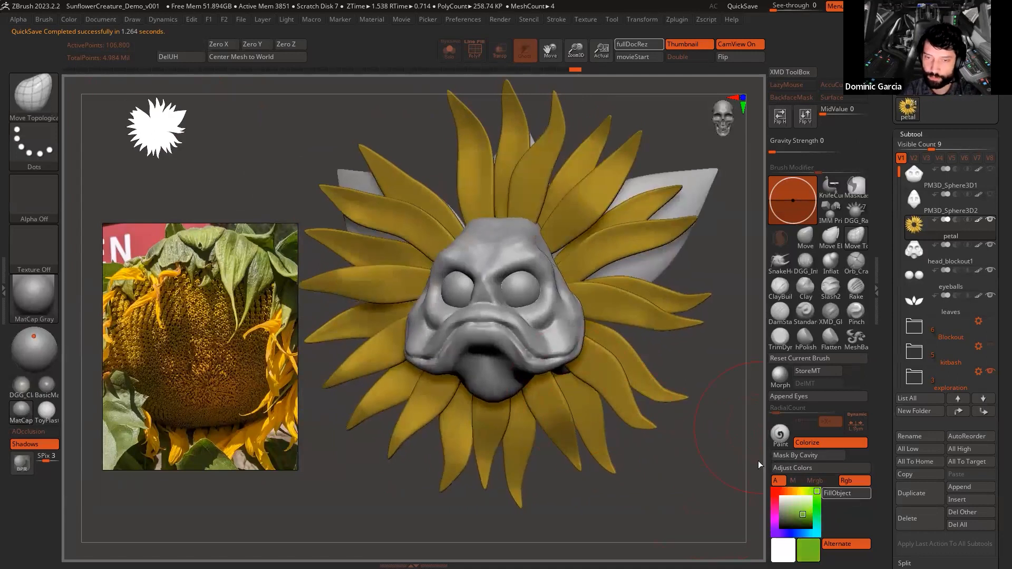
left_click(666, 263, "alt")
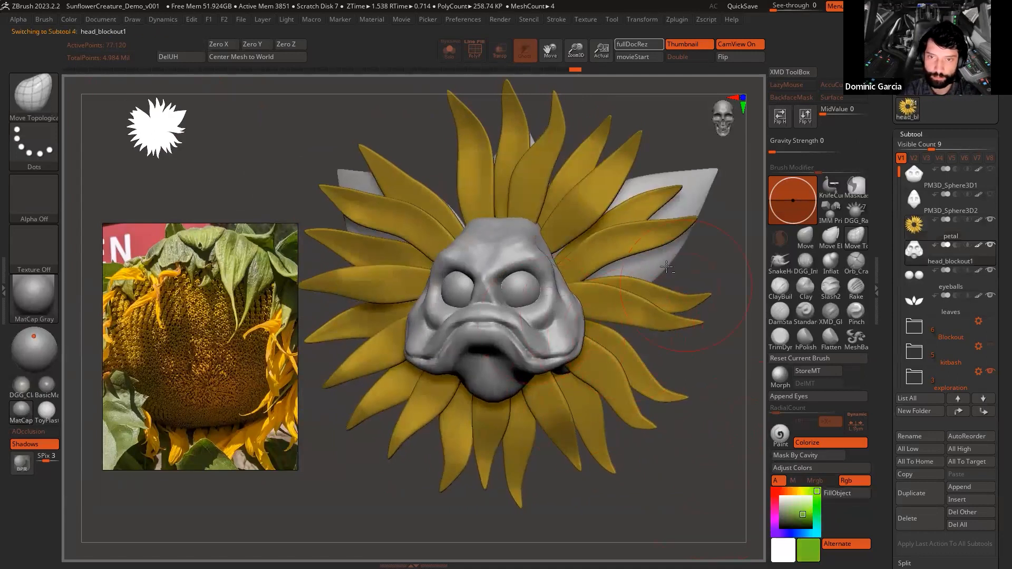
left_click(835, 493)
left_click_drag(689, 468, 727, 481)
Step: Fill the creature's head with a golden yellow similar to the petals
left_click(614, 370, "alt")
left_click(795, 492)
left_click_drag(797, 514, 795, 511)
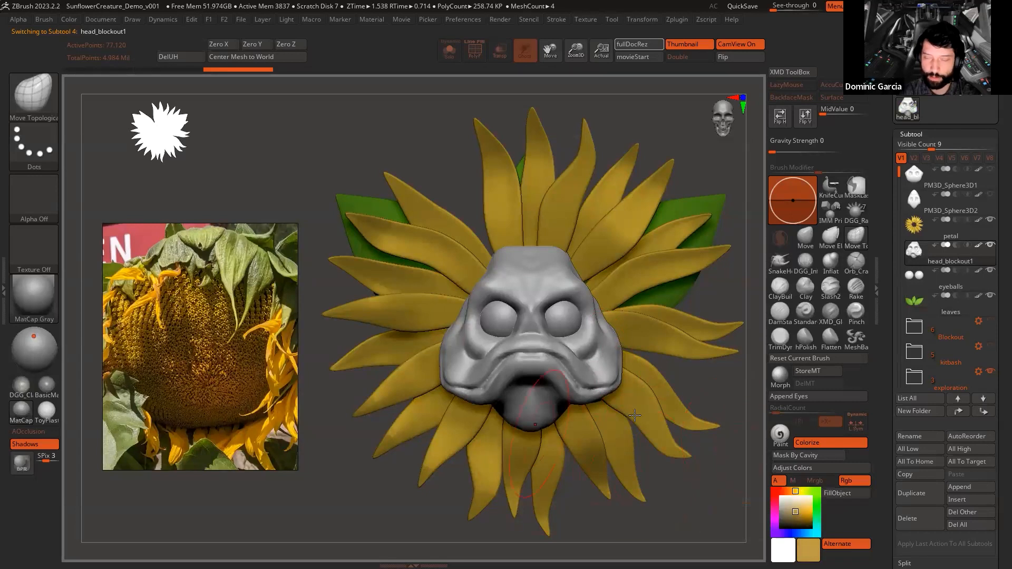
left_click(804, 510)
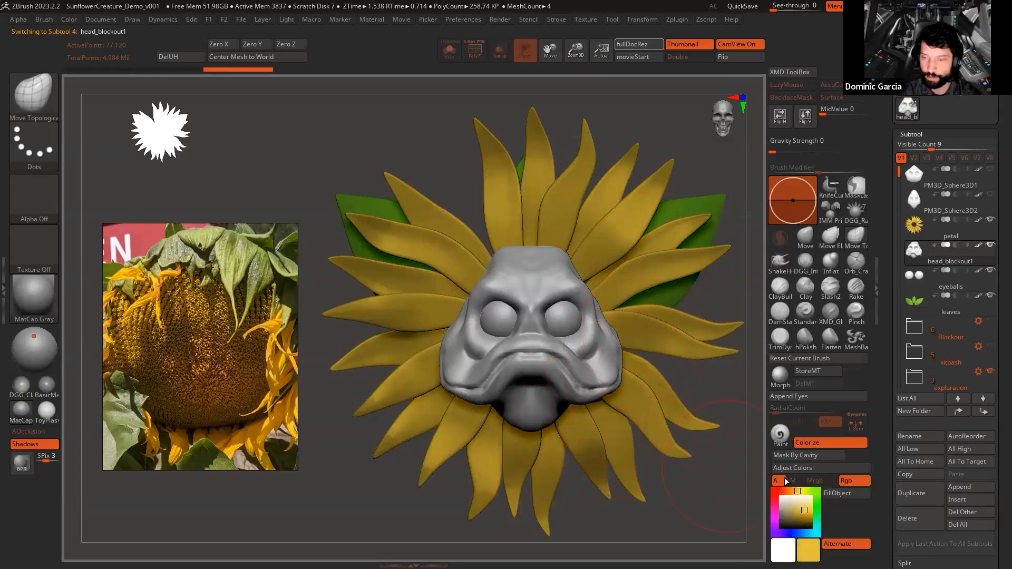
left_click(838, 493)
left_click_drag(737, 492, 554, 359)
left_click_drag(703, 469, 767, 475)
Step: Make the eyeballs the active subtool, enable Mrgb colouring and choose the ToyPlastic material
left_click(564, 323, "alt")
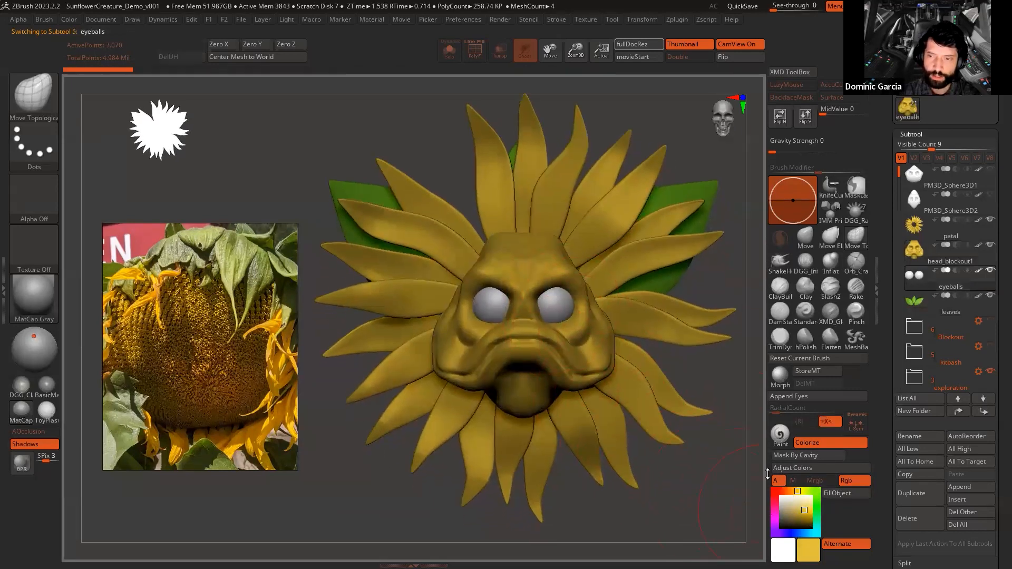
left_click_drag(682, 366, 690, 383)
key("space")
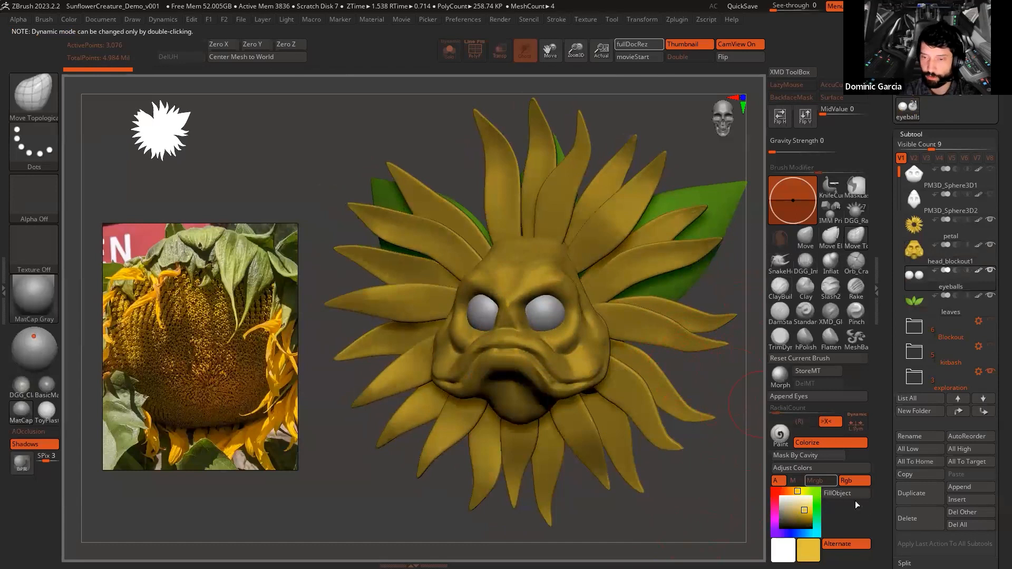
left_click_drag(684, 506, 621, 294)
key("space")
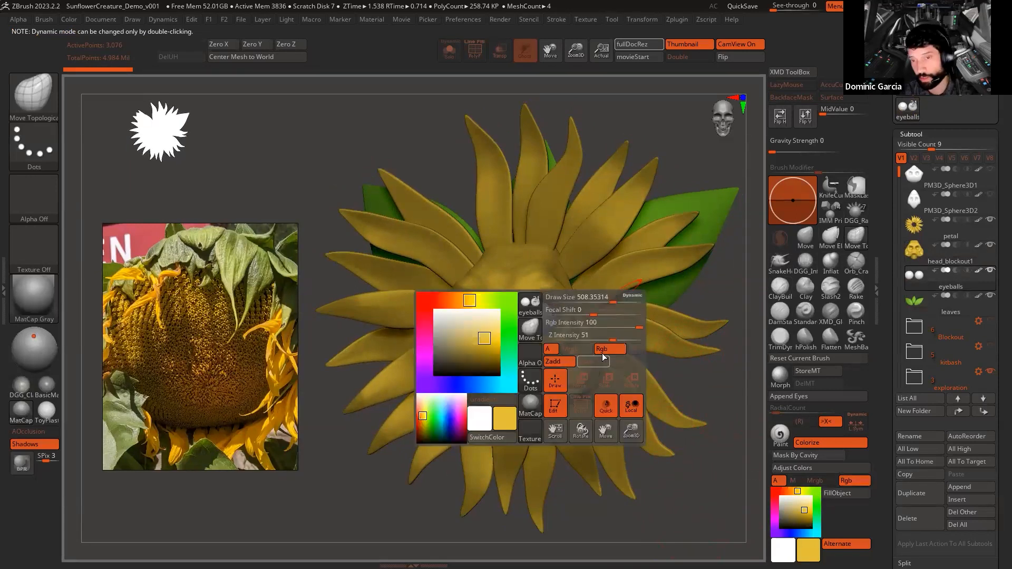
left_click(577, 350)
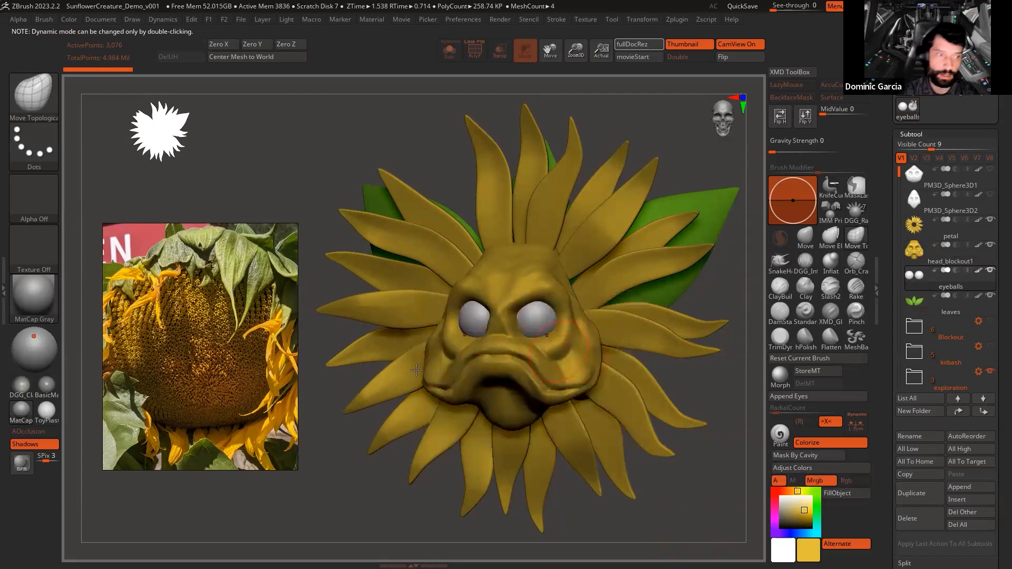
left_click(47, 410)
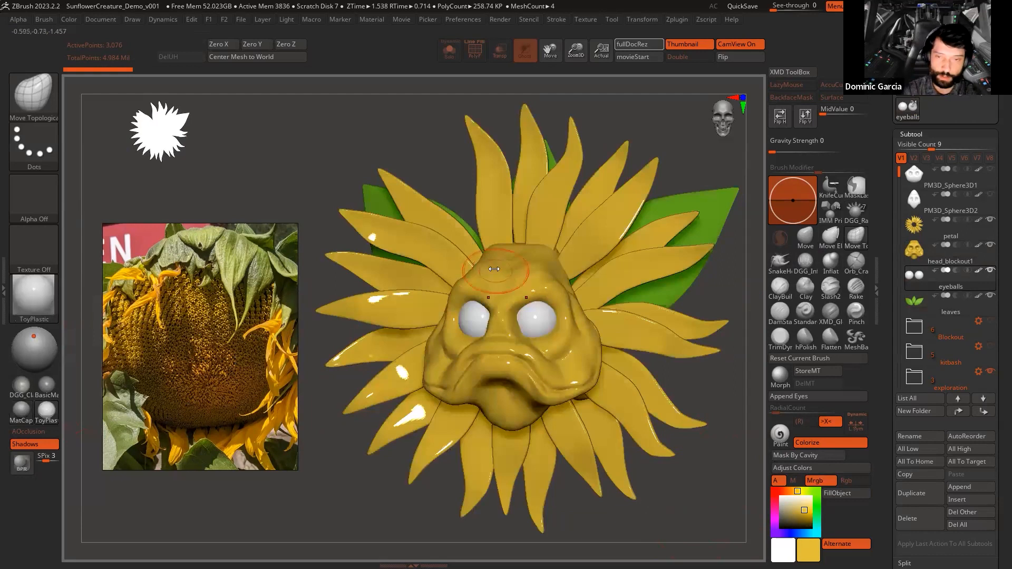
key("space")
left_click_drag(371, 173, 317, 203)
left_click(44, 300)
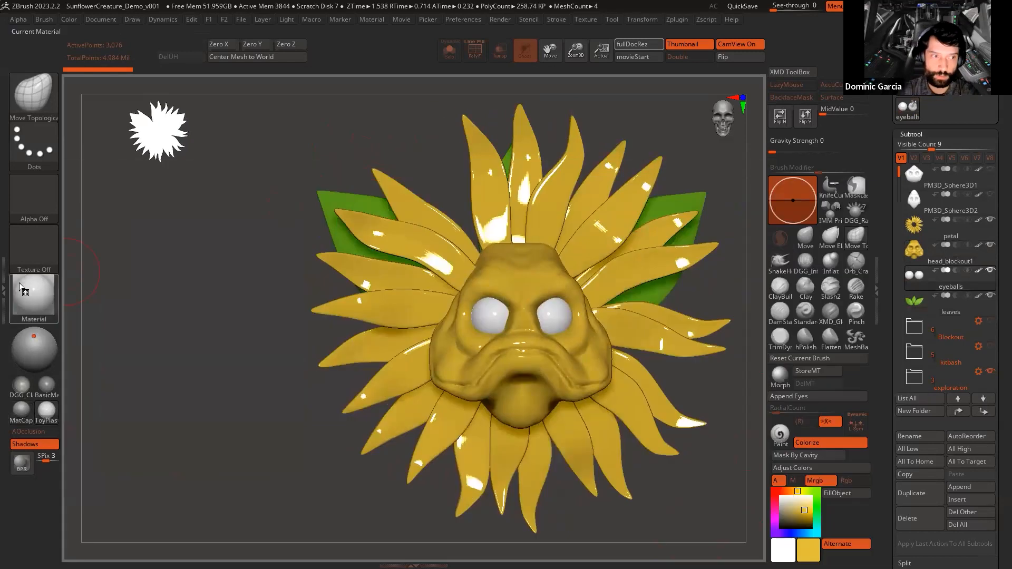
left_click(21, 290)
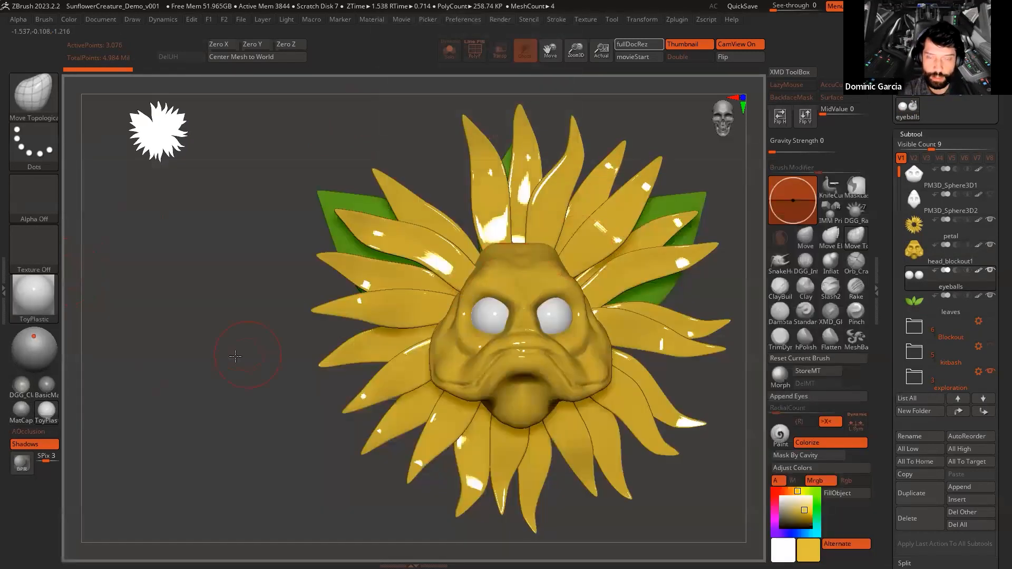
Step: Fill the eyeballs with a pale tan colour together with the shiny ToyPlastic material
left_click_drag(238, 353, 187, 349)
left_click_drag(671, 490, 696, 485)
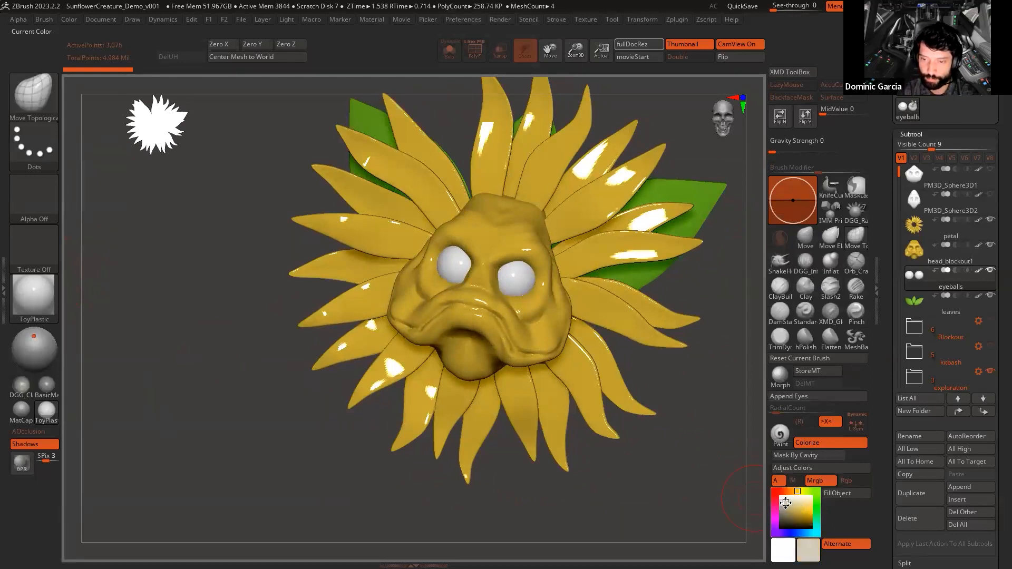
left_click_drag(651, 468, 680, 464)
left_click(799, 543)
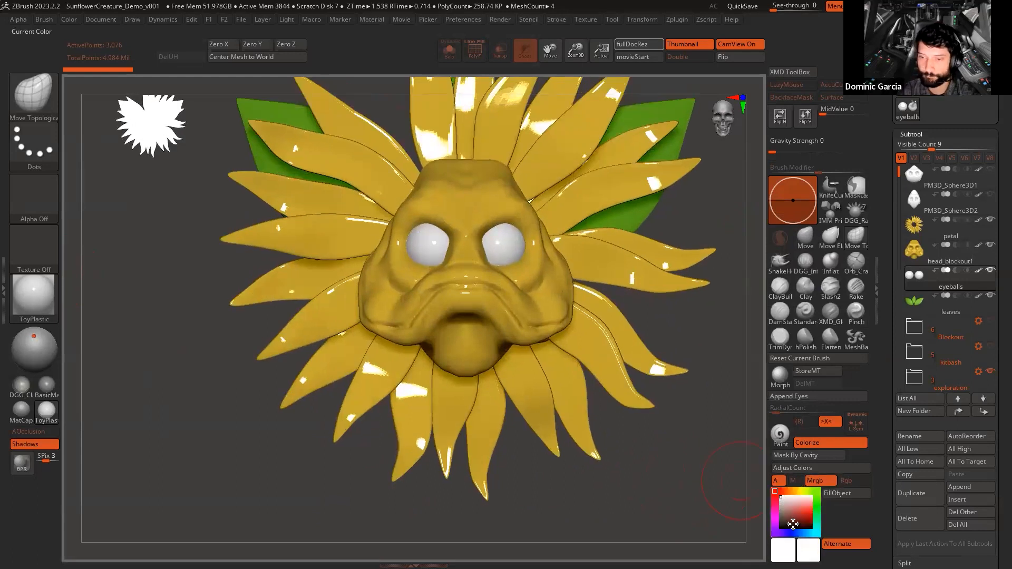
left_click_drag(794, 491, 792, 491)
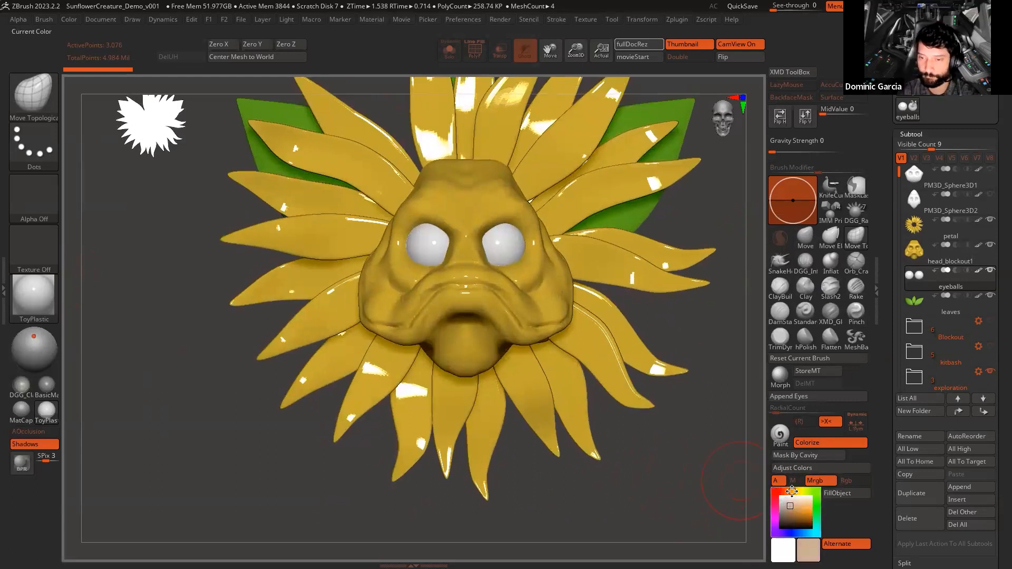
left_click_drag(680, 452, 705, 472)
left_click(847, 493)
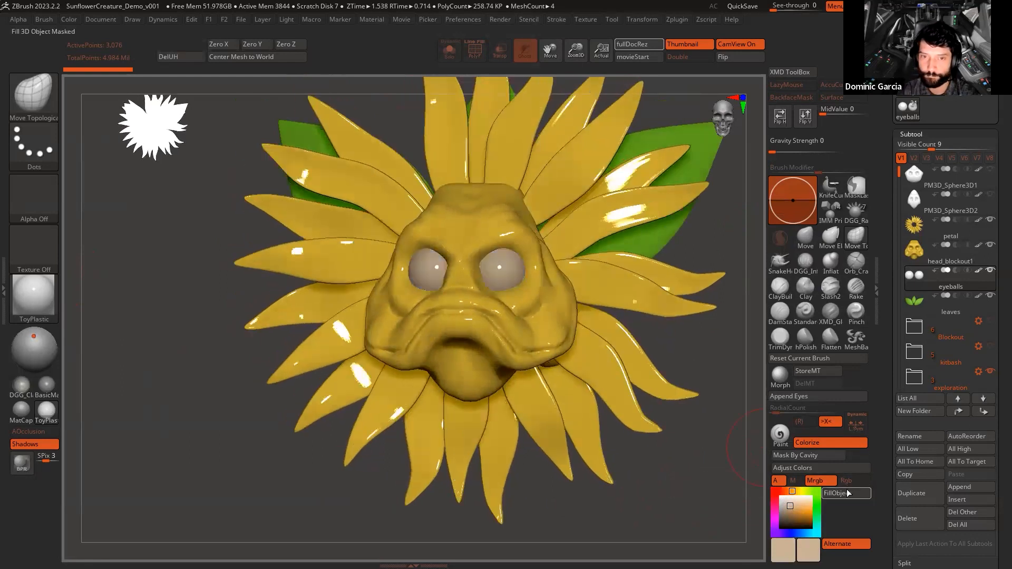
Step: Pick a darker brown as the second colour and switch to the Paint brush for the eyeballs
left_click_drag(702, 472, 672, 484)
left_click(789, 516)
left_click_drag(743, 456, 736, 445)
left_click(797, 443)
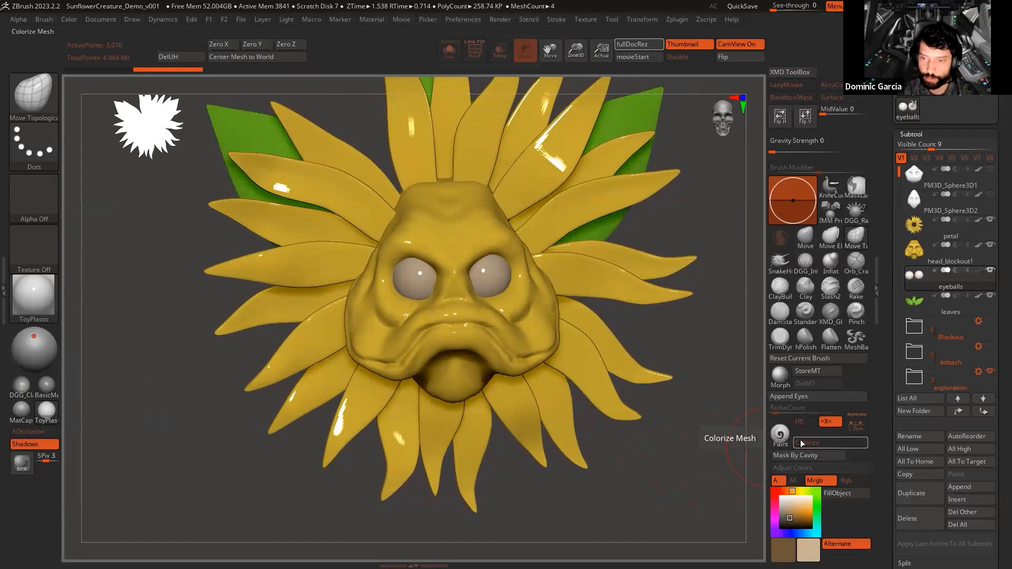
left_click(780, 433)
key("b")
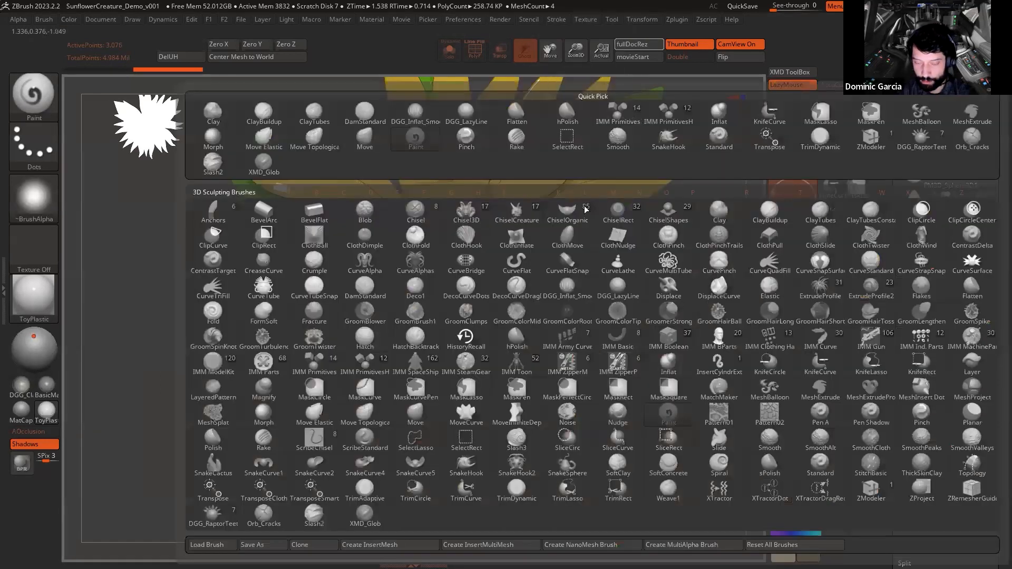
key("p")
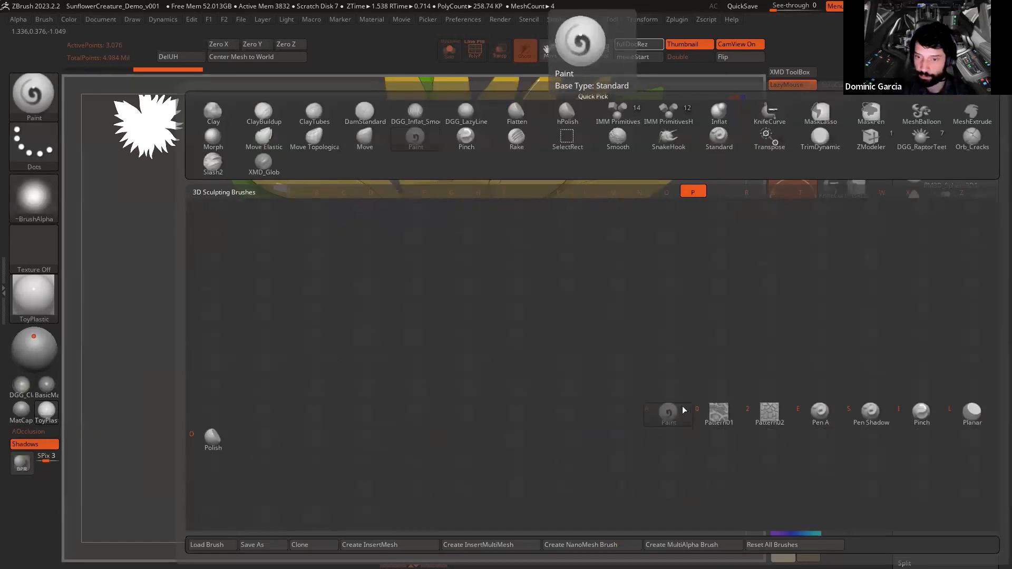
key("a")
key("shift+s")
Step: Isolate the eyeballs for a test paint stroke, undo it and show the whole creature again
mouse_move(705, 348)
left_mouse_down("alt")
mouse_move(713, 397)
mouse_move(683, 409)
left_mouse_up("alt")
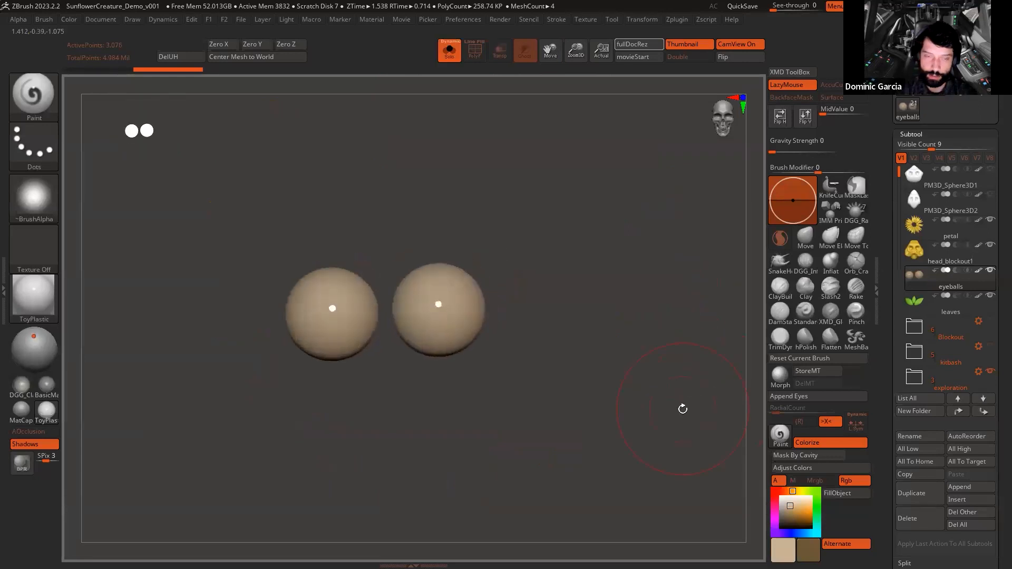
mouse_move(591, 382)
left_mouse_down()
mouse_move(538, 398)
mouse_move(581, 398)
mouse_move(599, 368)
mouse_move(477, 312)
mouse_move(498, 341)
left_mouse_up()
key("space")
key("ctrl+z")
mouse_move(474, 401)
left_mouse_down()
mouse_move(488, 426)
mouse_move(493, 414)
left_mouse_up()
mouse_move(566, 364)
left_mouse_down()
mouse_move(633, 420)
mouse_move(669, 411)
mouse_move(610, 403)
left_mouse_up()
left_click_drag(512, 395, 496, 393, "alt")
key("alt+s")
left_click_drag(295, 355, 590, 378)
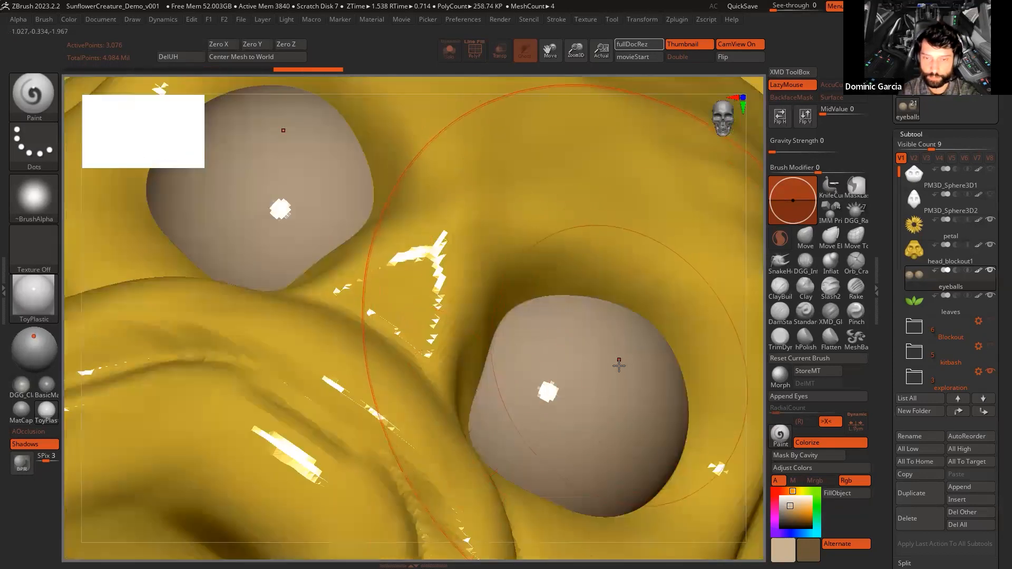
key("f")
left_click_drag(702, 261, 140, 419)
Step: Switch the display material back to MatCap Gray and inspect the coloured creature from several angles
left_click(21, 411)
mouse_move(681, 387)
left_mouse_down("alt")
mouse_move(686, 373)
mouse_move(671, 364)
mouse_move(689, 337)
mouse_move(662, 364)
mouse_move(643, 364)
mouse_move(677, 384)
mouse_move(657, 377)
mouse_move(655, 445)
mouse_move(678, 395)
mouse_move(663, 394)
mouse_move(668, 417)
mouse_move(660, 389)
mouse_move(637, 396)
mouse_move(689, 395)
mouse_move(661, 403)
left_mouse_up("alt")
left_click_drag(641, 333, 671, 454)
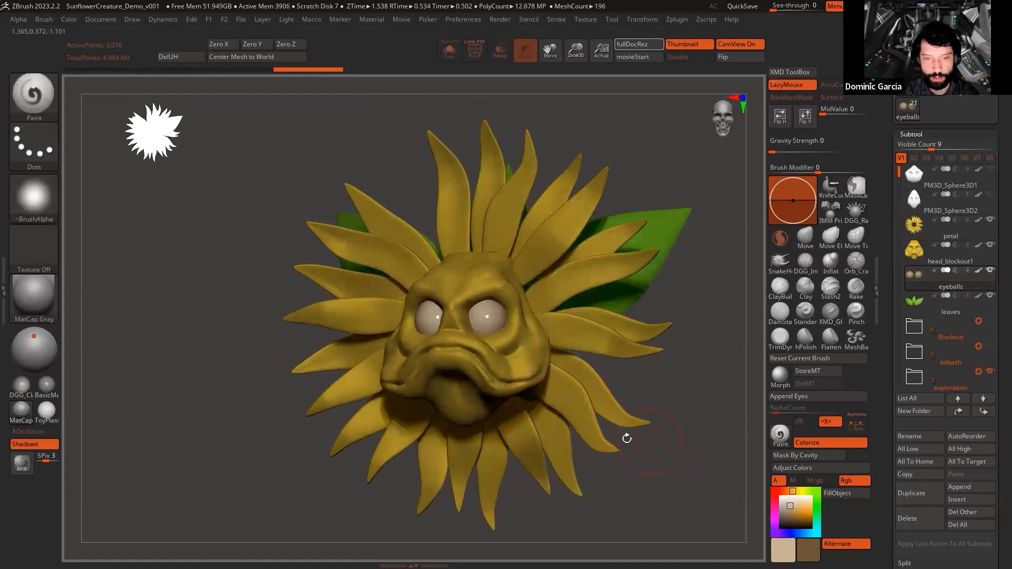
mouse_move(679, 452)
left_mouse_down()
mouse_move(680, 398)
mouse_move(678, 445)
left_mouse_up()
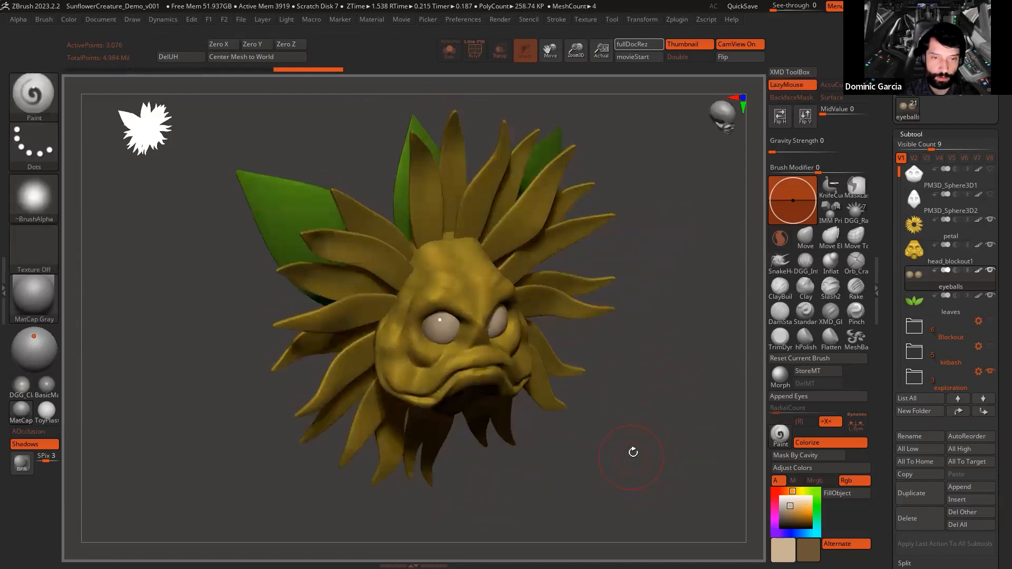
left_click_drag(674, 487, 624, 409)
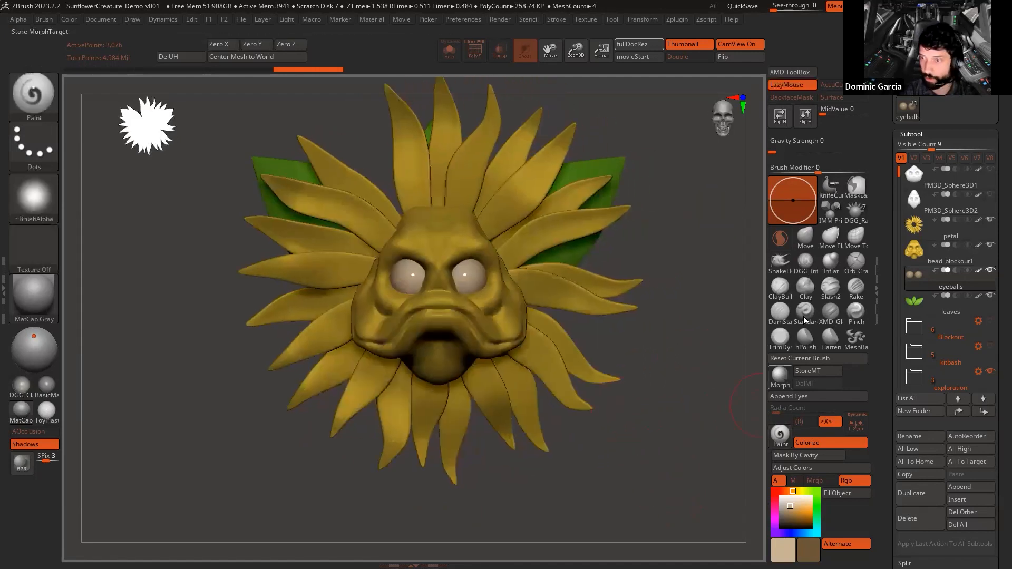
left_click_drag(712, 311, 707, 385)
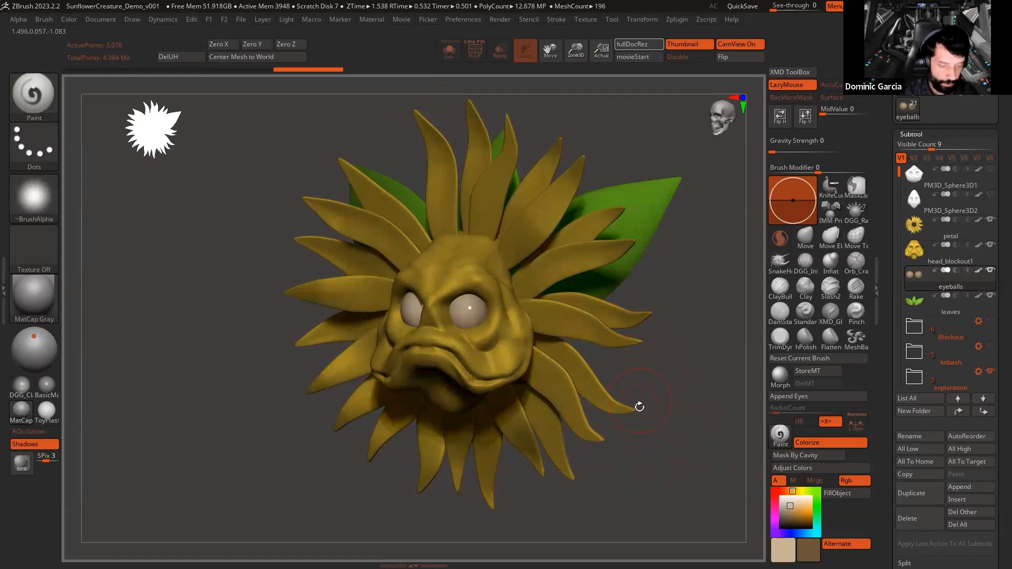
left_click_drag(652, 410, 642, 446)
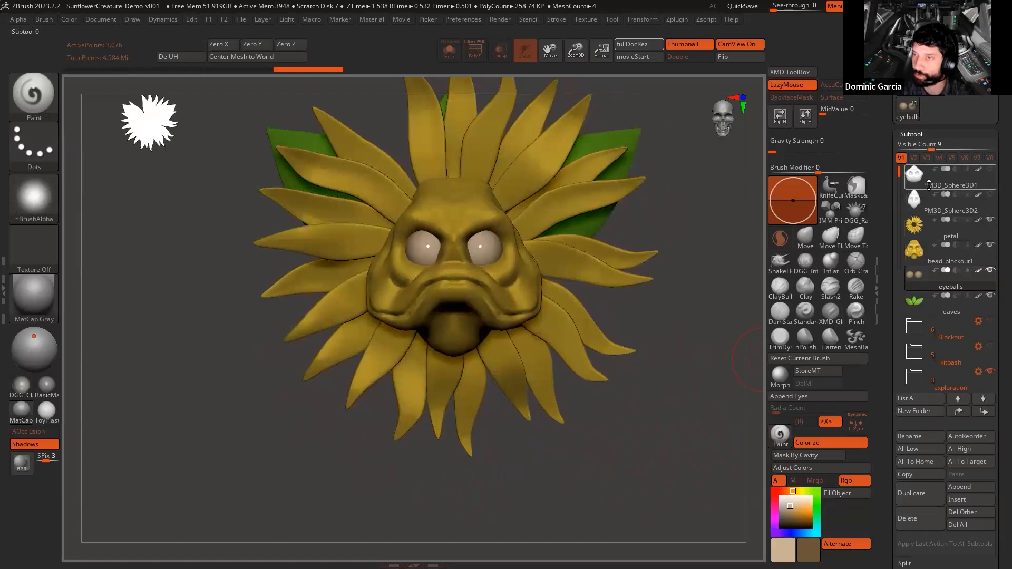
Step: Extend the visible subtool count to 10 and put the petals in a new subtool folder named stream
left_click_drag(931, 144, 935, 143)
left_click_drag(677, 308, 698, 344)
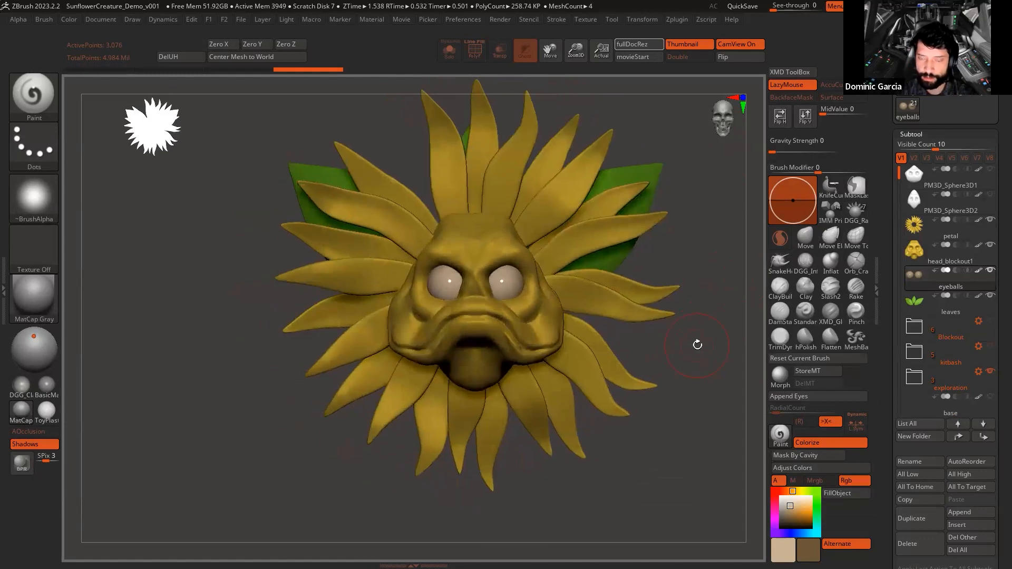
left_click(917, 300)
left_click(917, 254)
left_click(917, 236)
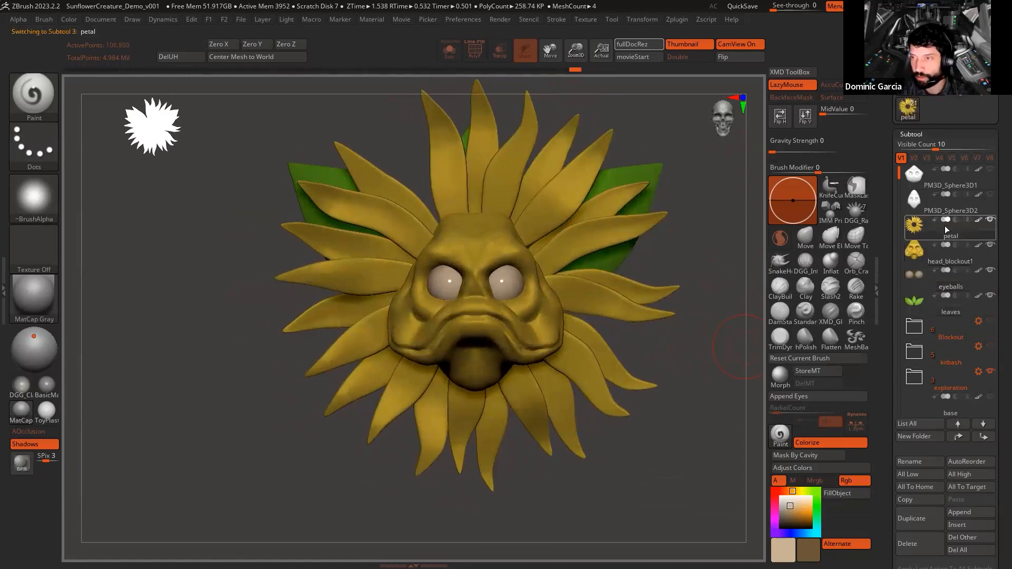
mouse_move(920, 294)
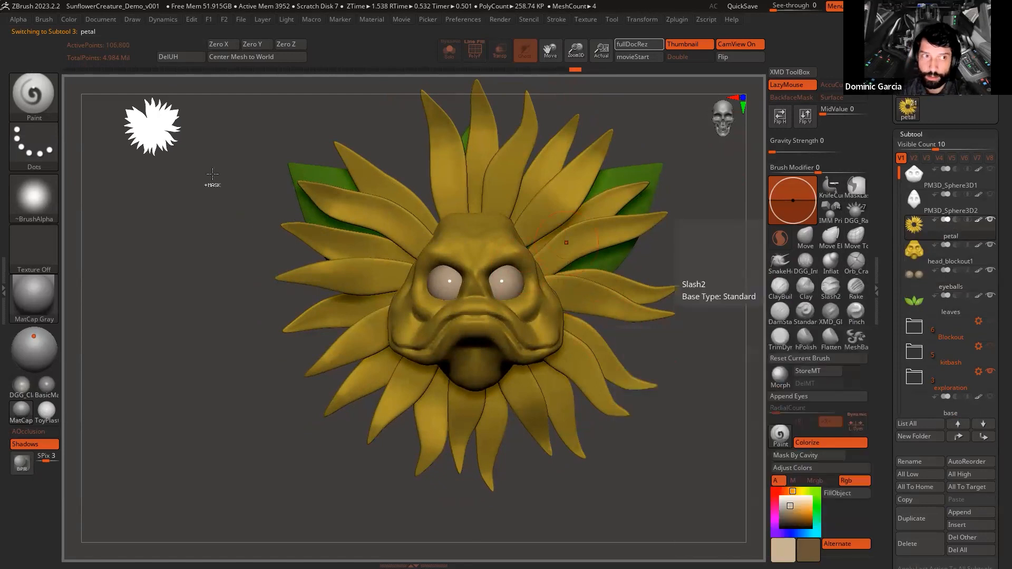
key("ctrl+shift")
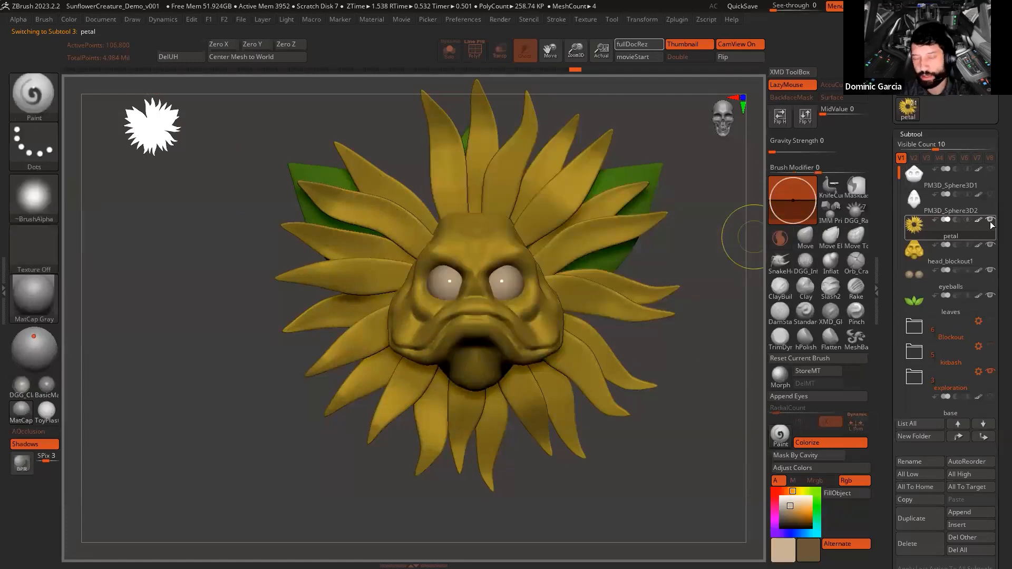
mouse_move(992, 225)
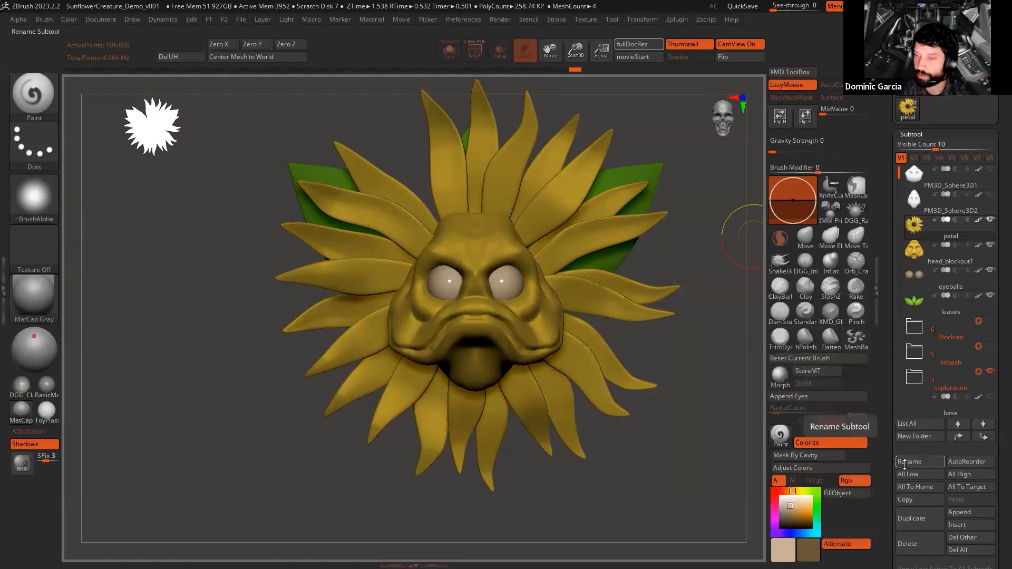
left_click(915, 437)
type("stream")
key("Return")
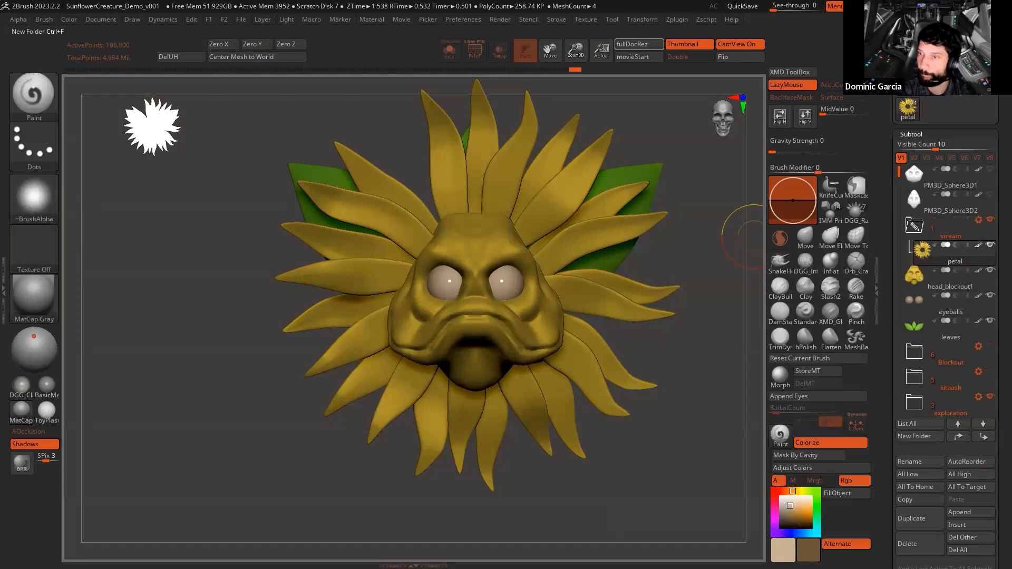
Step: Move the head, eyeballs, leaves and both PM3D_Sphere subtools into the stream folder, and collapse and hide that folder
left_click_drag(925, 281, 960, 282)
left_click_drag(928, 322, 951, 281)
left_click_drag(923, 195, 940, 227)
left_click(941, 178)
left_click(989, 171)
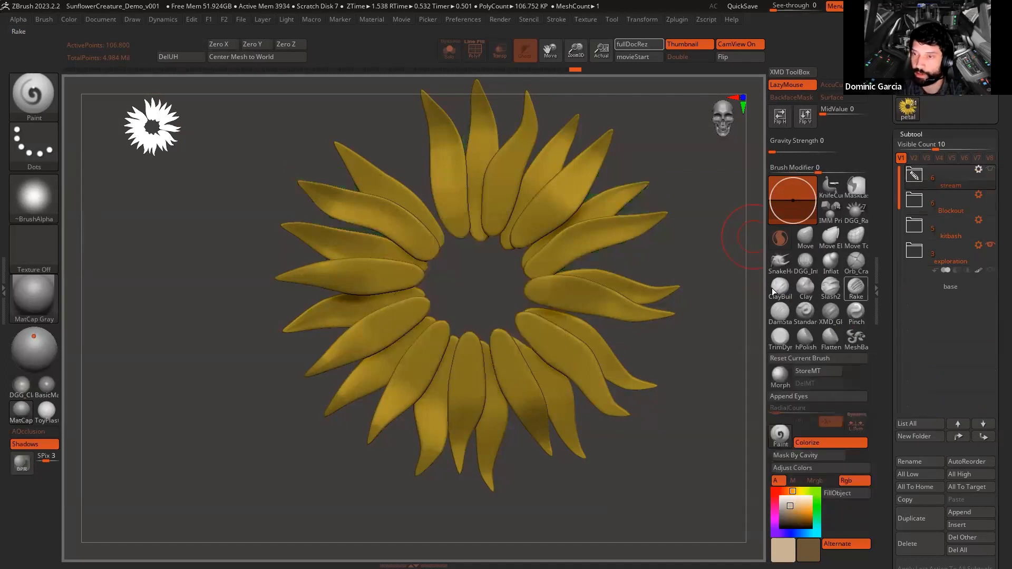
Step: Make the base the active subtool and show the bad_posture, wizard and Brontosaurus models in the exploration folder
left_click(993, 274)
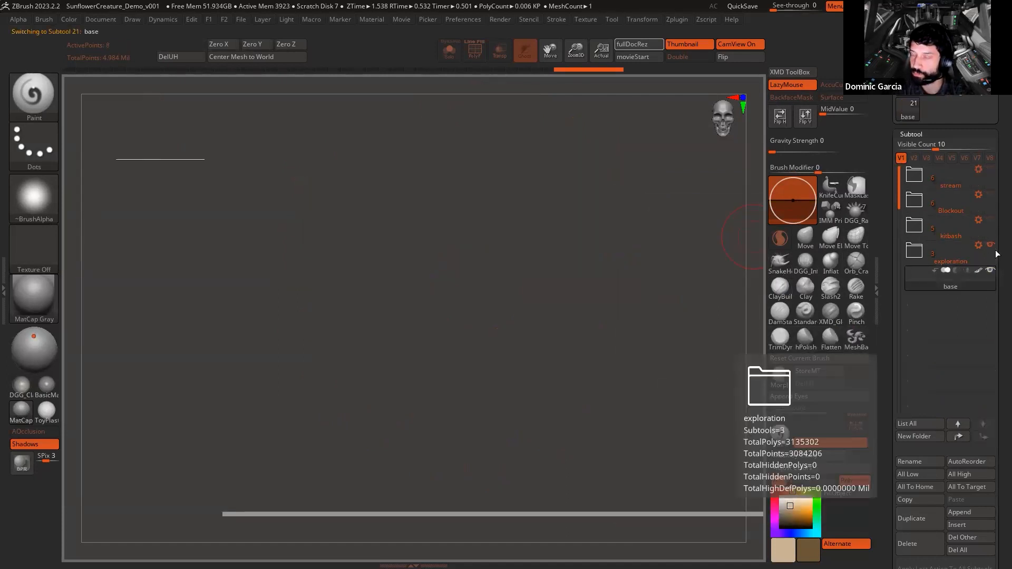
left_click(914, 252)
left_click(989, 272)
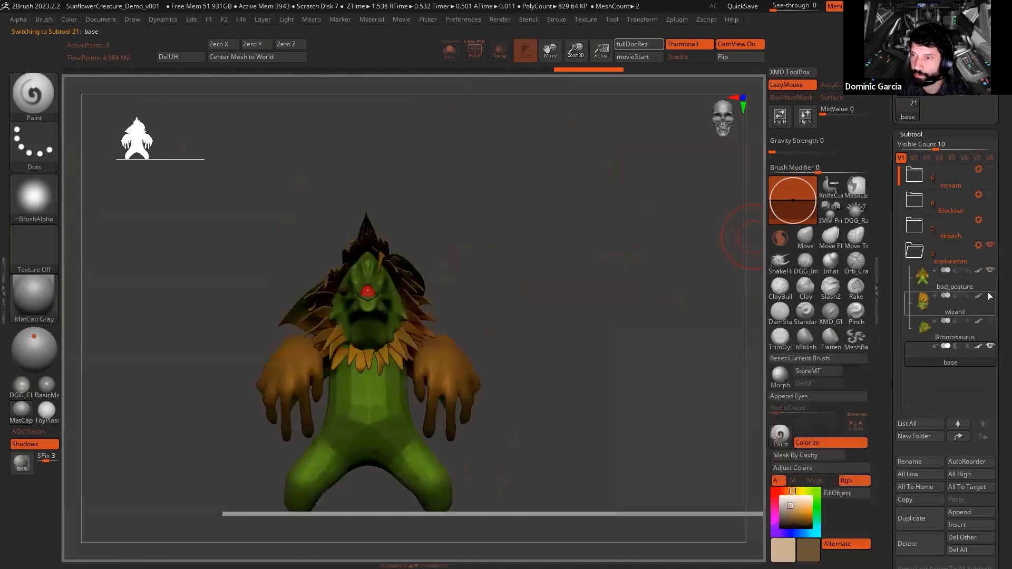
left_click(991, 295)
left_click(991, 322)
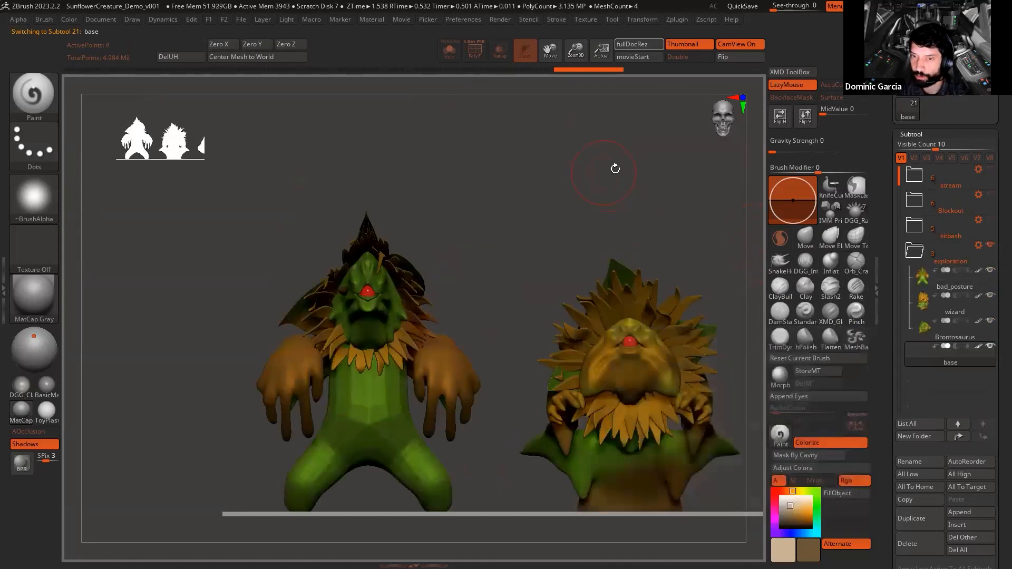
Step: Turn off polypaint on the exploration models and base, and set both the main and secondary colours to white
left_click(980, 347, "shift")
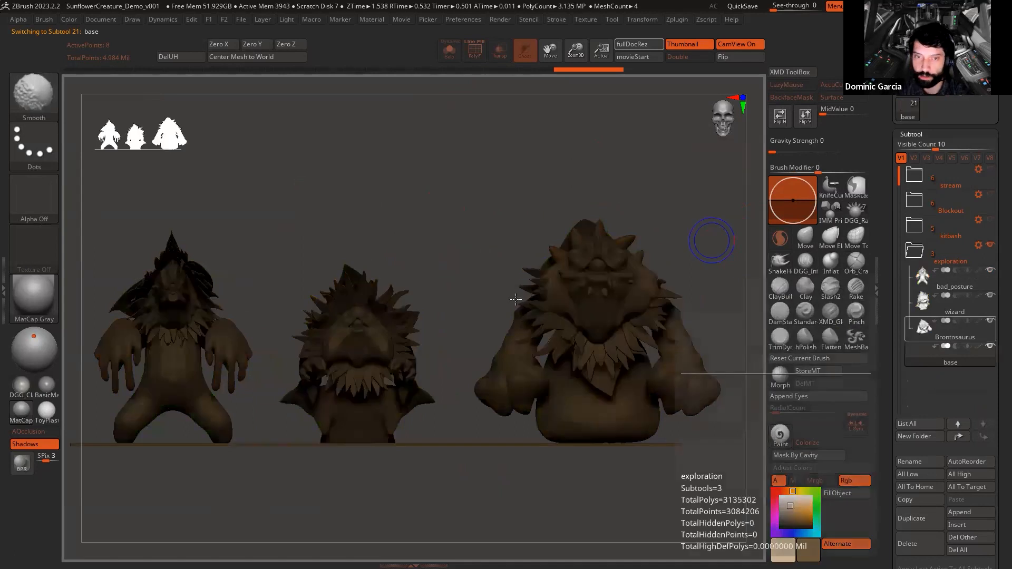
left_click(771, 491)
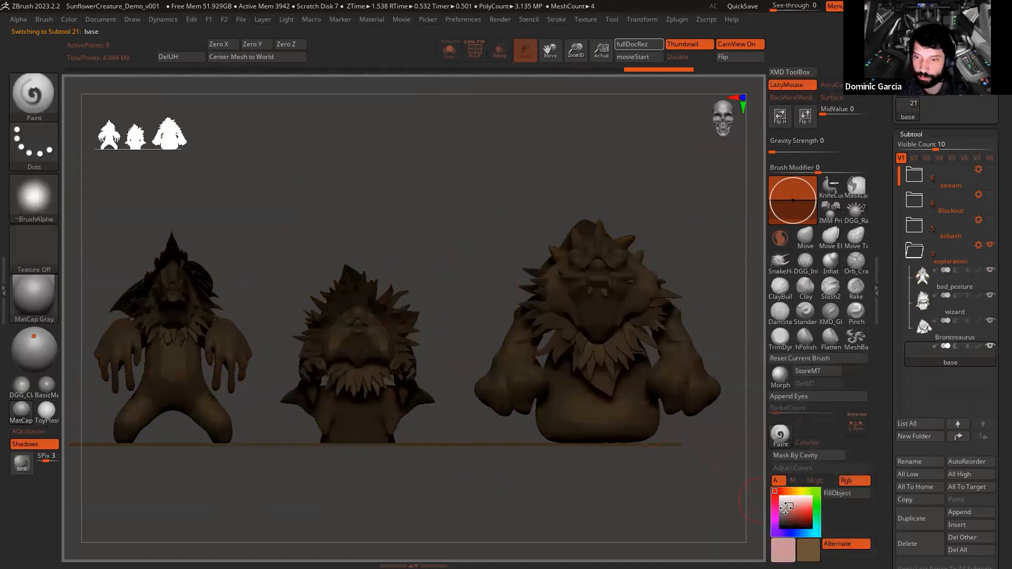
left_click(780, 497)
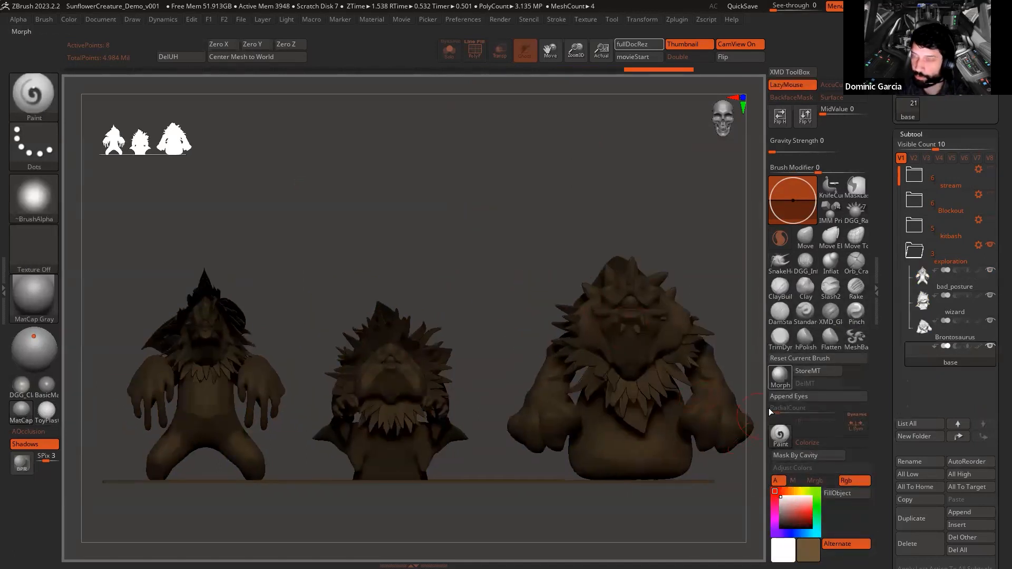
left_click(809, 550)
left_click_drag(533, 204, 422, 172)
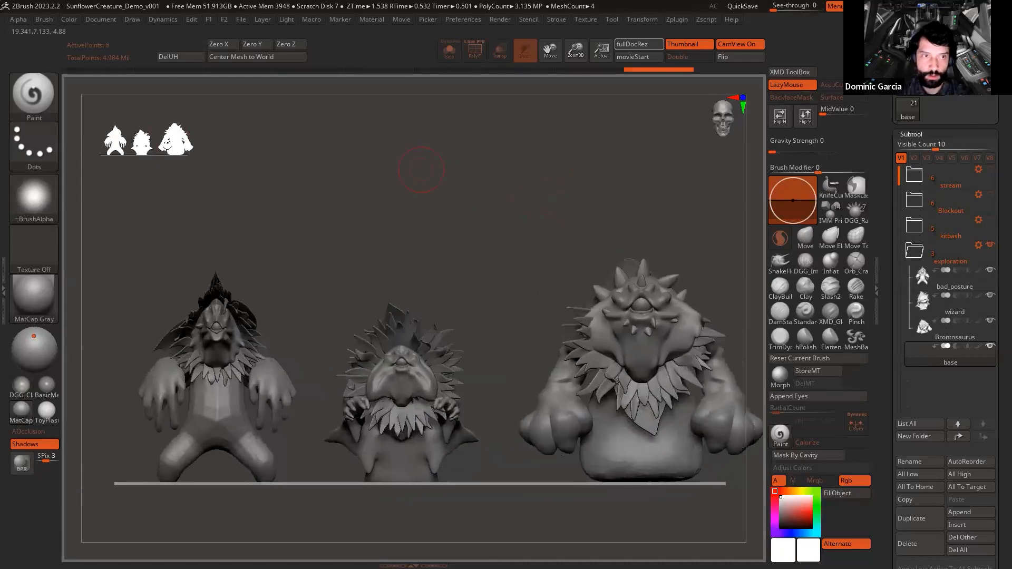
Step: Enlarge the silhouette thumbnail to size 473 and reframe the three exploration models beneath it
left_click_drag(184, 147, 317, 204)
mouse_move(572, 234)
left_mouse_down("alt")
mouse_move(454, 207)
mouse_move(581, 228)
left_mouse_up("alt")
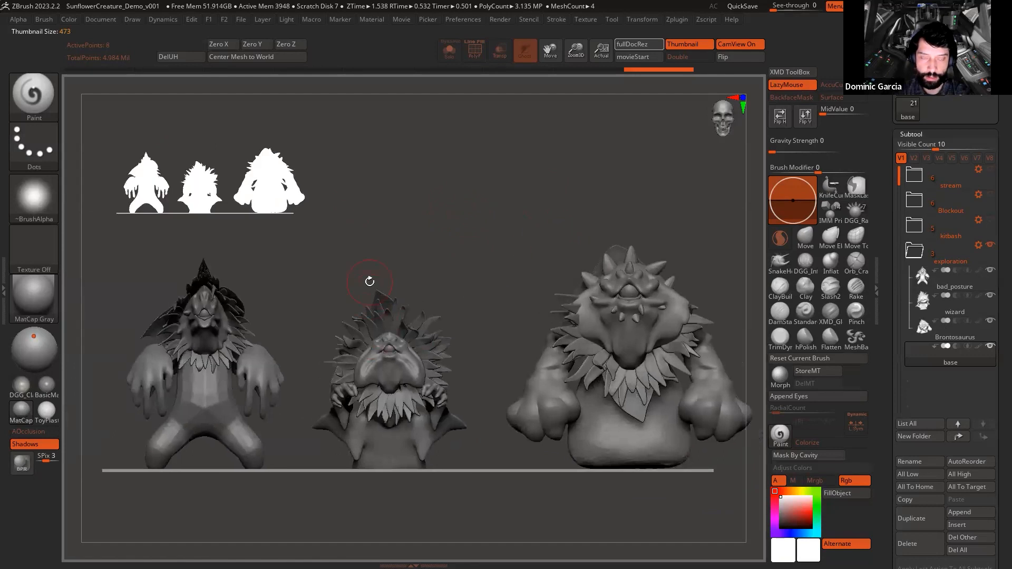
Step: Switch to the PureRef reference board, keep it always on top, maximize it, and go to the Research section
key("alt+Tab")
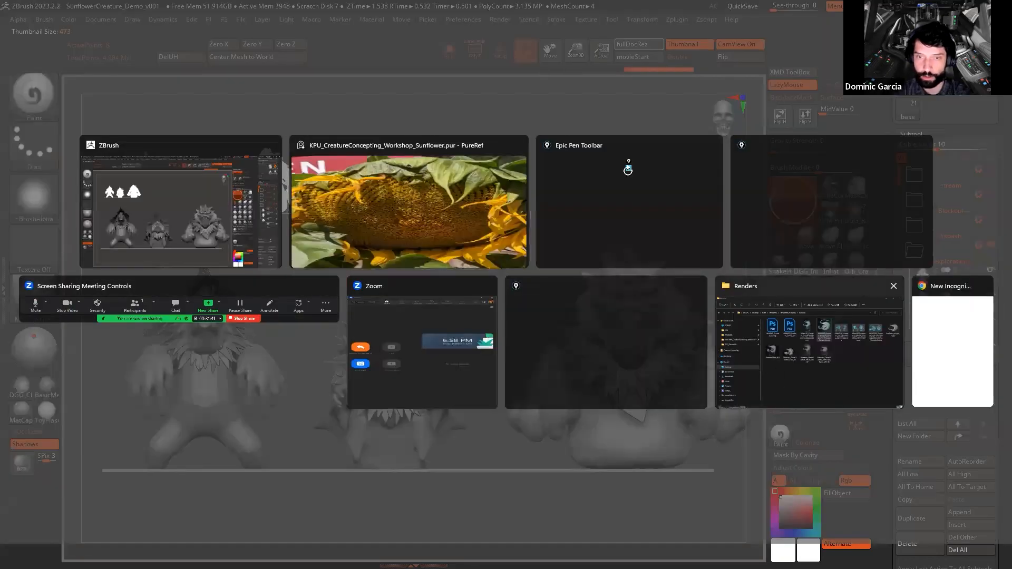
key("ctrl+shift+a")
scroll(172, 341, "down", 5)
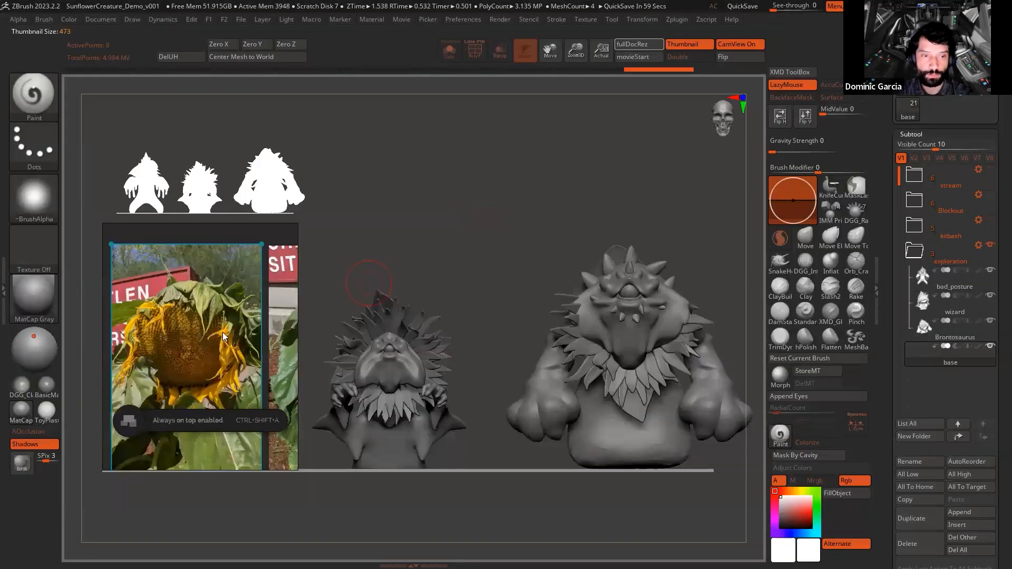
right_click_drag(173, 340, 70, 116)
key("ctrl+f")
middle_click_drag(595, 299, 1, 220)
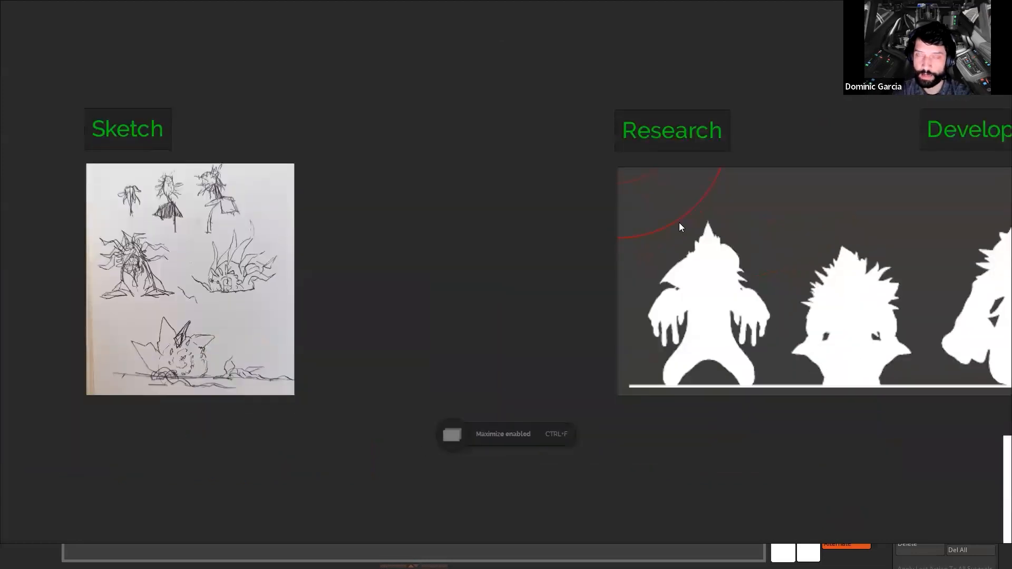
Step: Shift the Development/Iteration heading slightly closer to the Research heading above the three silhouettes
middle_click_drag(680, 223, 306, 236)
scroll(518, 245, "up", 2)
left_click(730, 84)
left_click_drag(763, 82, 721, 83)
left_click(534, 100)
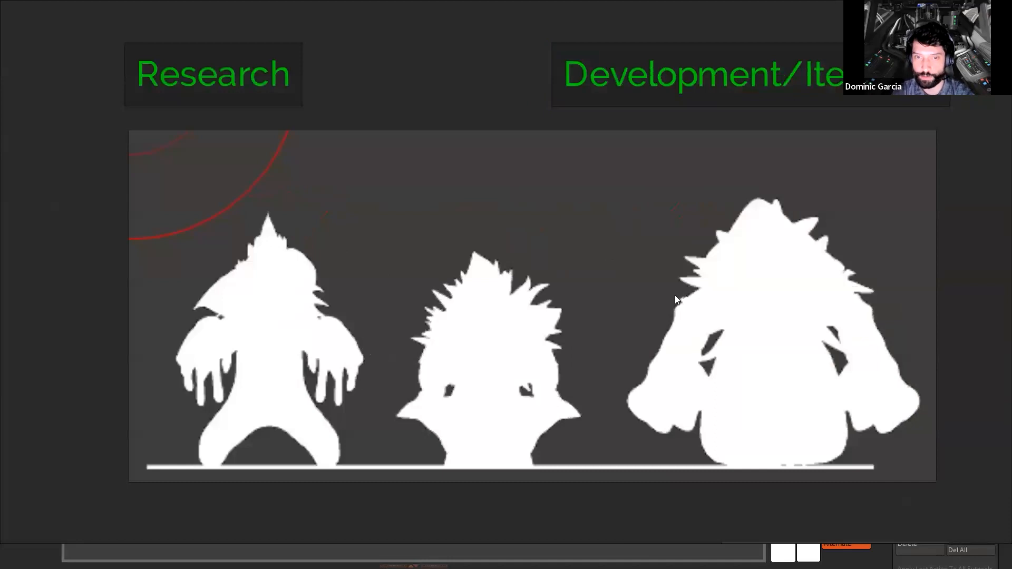
middle_click_drag(675, 299, 589, 188)
scroll(596, 235, "down", 2)
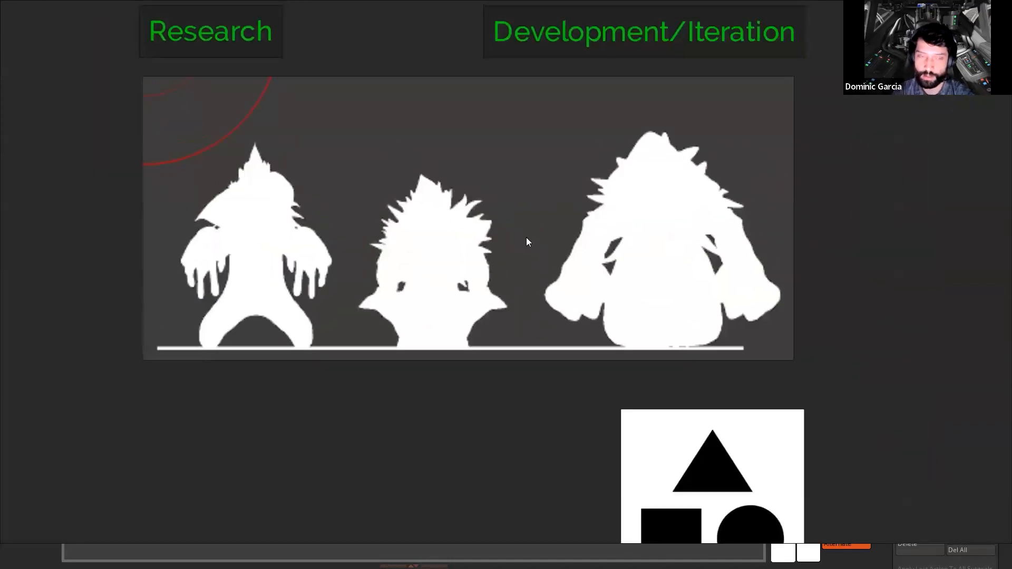
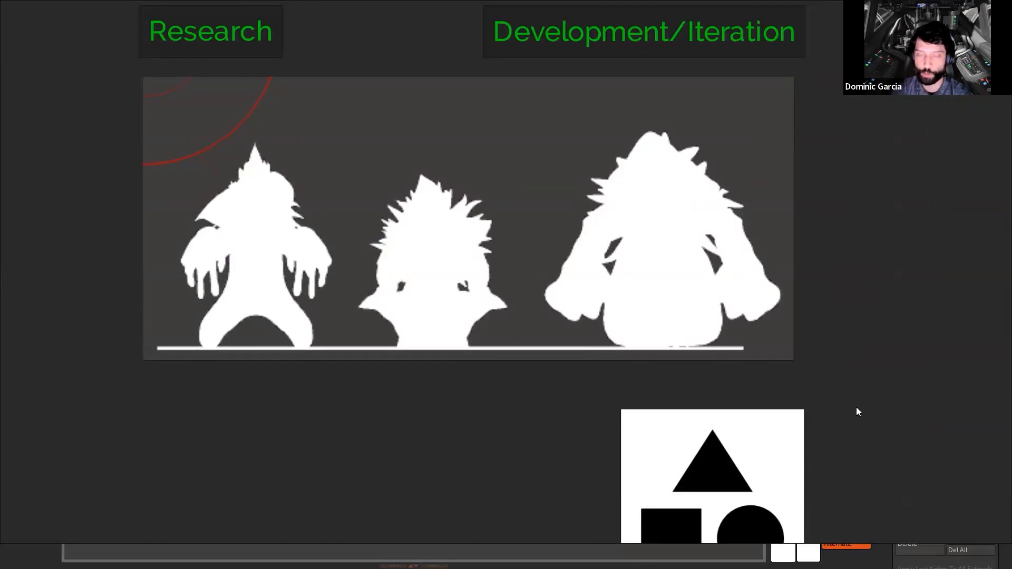
Step: Nudge the triangle, square and circle image closer to the silhouettes image, turn off always on top, and return to ZBrush
left_click_drag(739, 469, 732, 445)
left_click(913, 375)
left_click(242, 230)
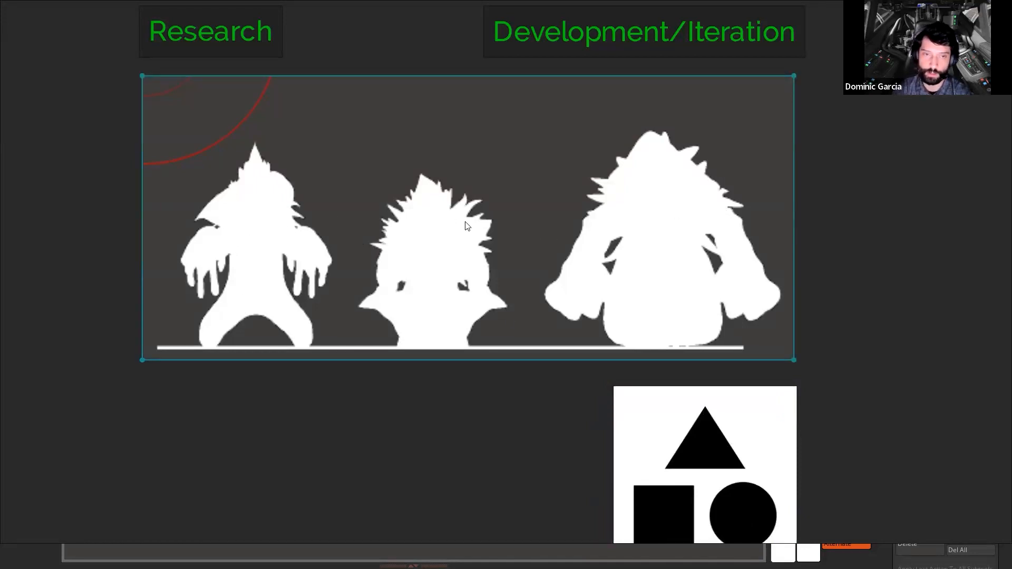
left_click(812, 291)
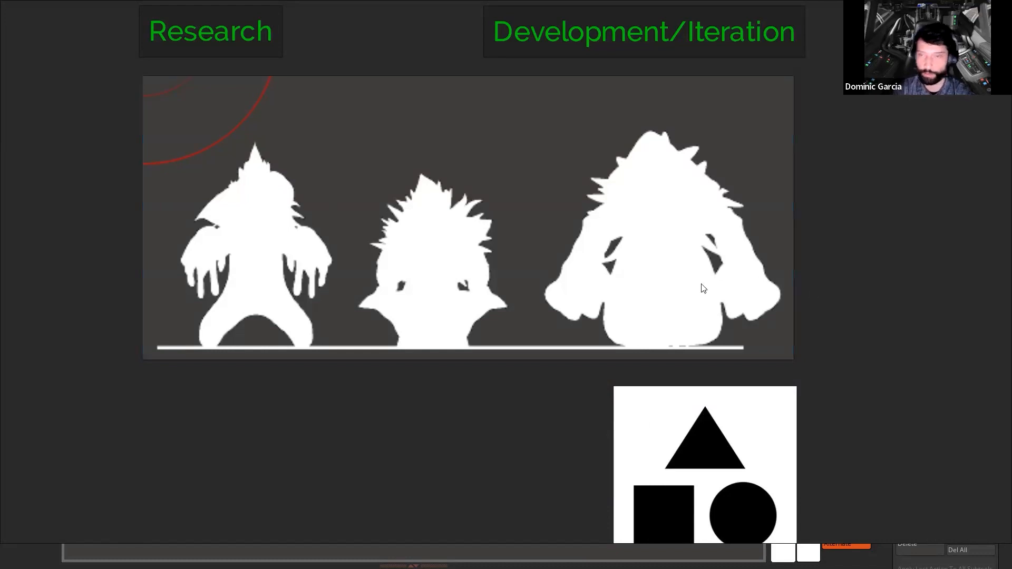
left_click_drag(111, 214, 858, 373)
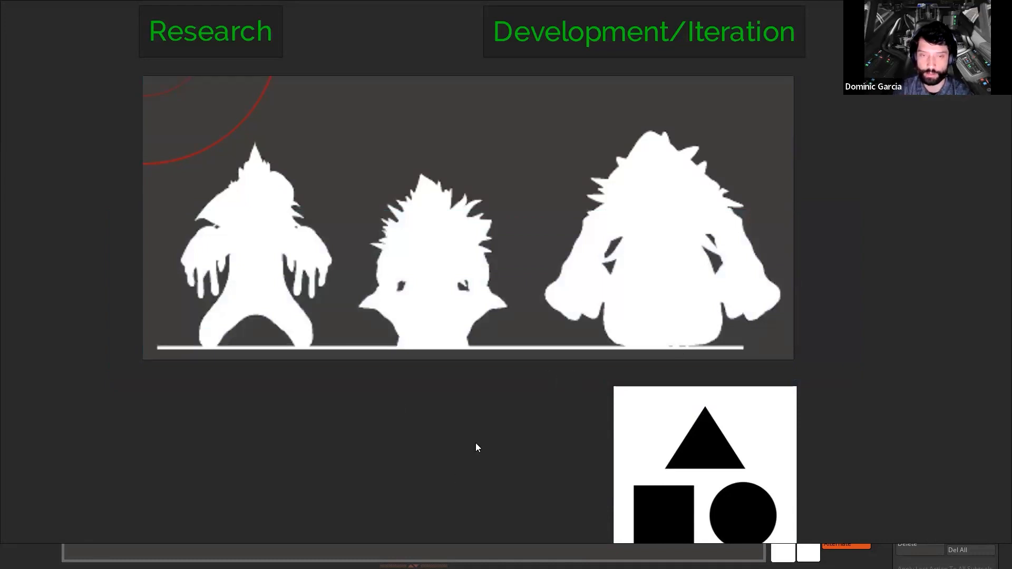
scroll(548, 406, "down", 3)
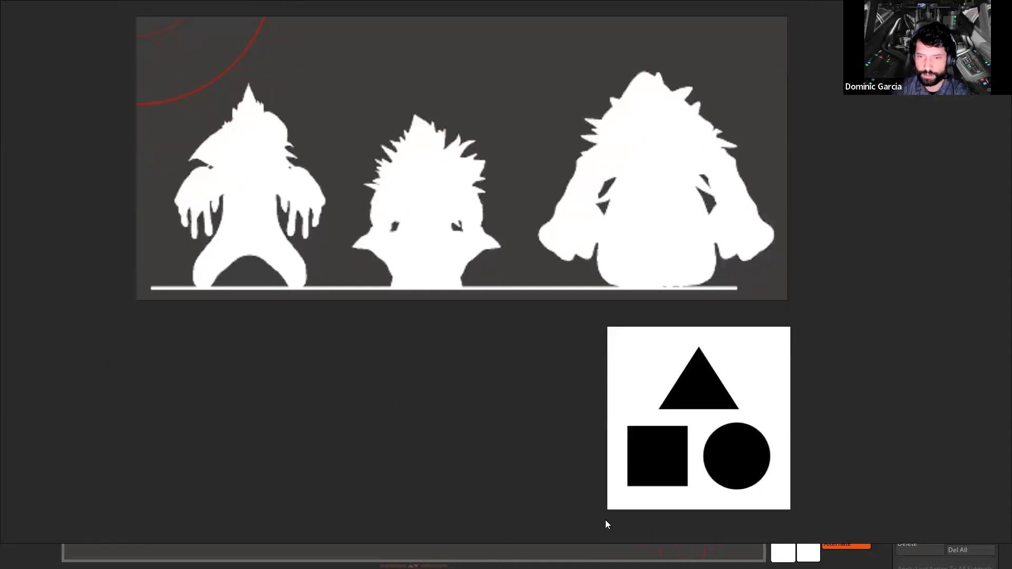
key("ctrl+shift+a")
key("alt+Tab")
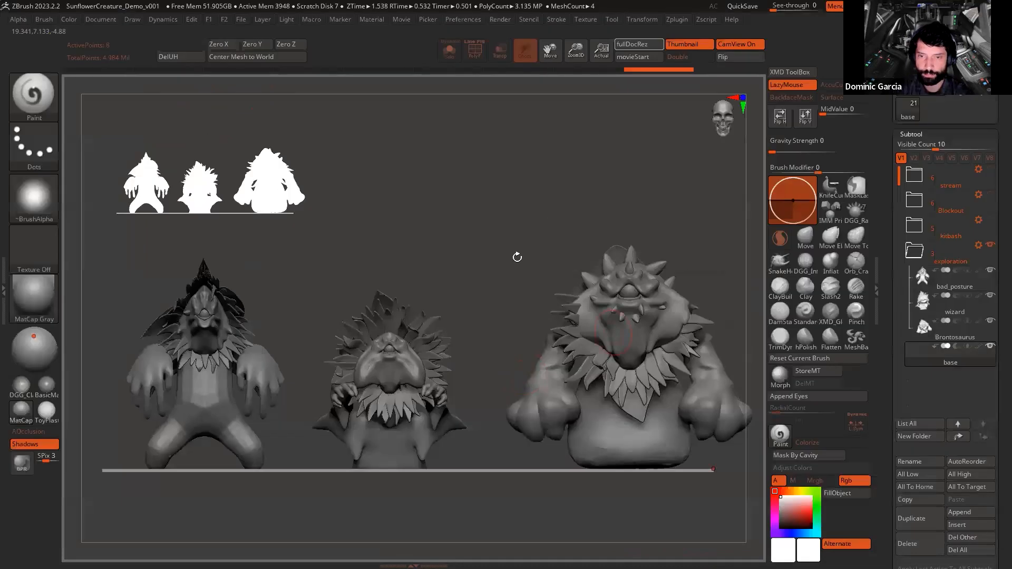
Step: Isolate the bad_posture model in solo mode and inspect its pose at an angle
left_click_drag(542, 217, 730, 248)
left_click(933, 303)
left_click(930, 326)
left_click(927, 278)
left_click_drag(603, 251, 524, 222, "shift")
left_click_drag(602, 233, 597, 264, "alt")
key("alt+s")
left_click_drag(477, 287, 712, 325, "alt")
left_click_drag(496, 446, 689, 357, "alt")
Step: Inspect the wizard and Brontosaurus models one after the other in solo mode, including the Brontosaurus from the side
left_click(911, 296)
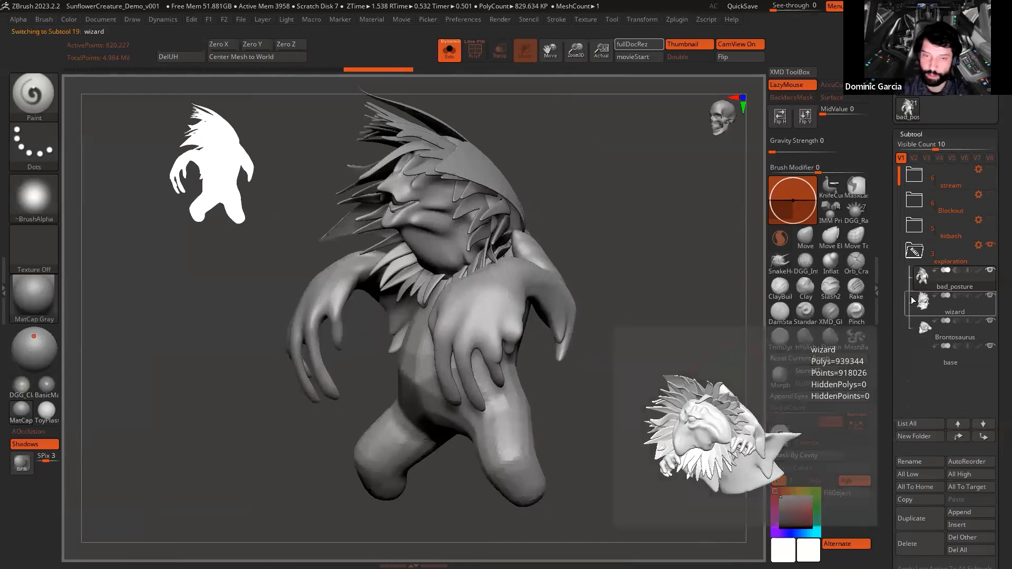
left_click_drag(511, 317, 306, 442)
key("alt+Down")
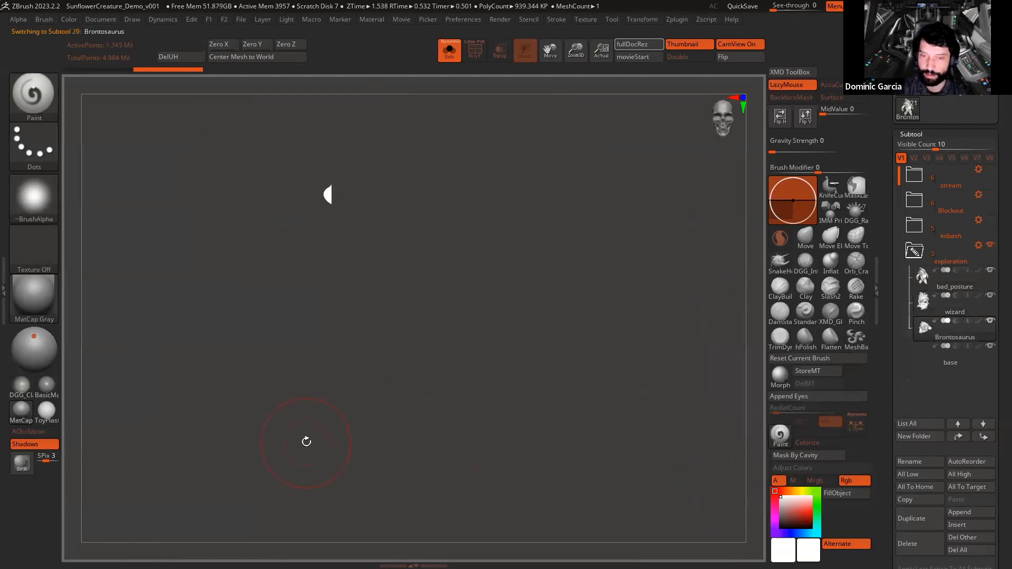
key("f")
left_click_drag(689, 353, 533, 349)
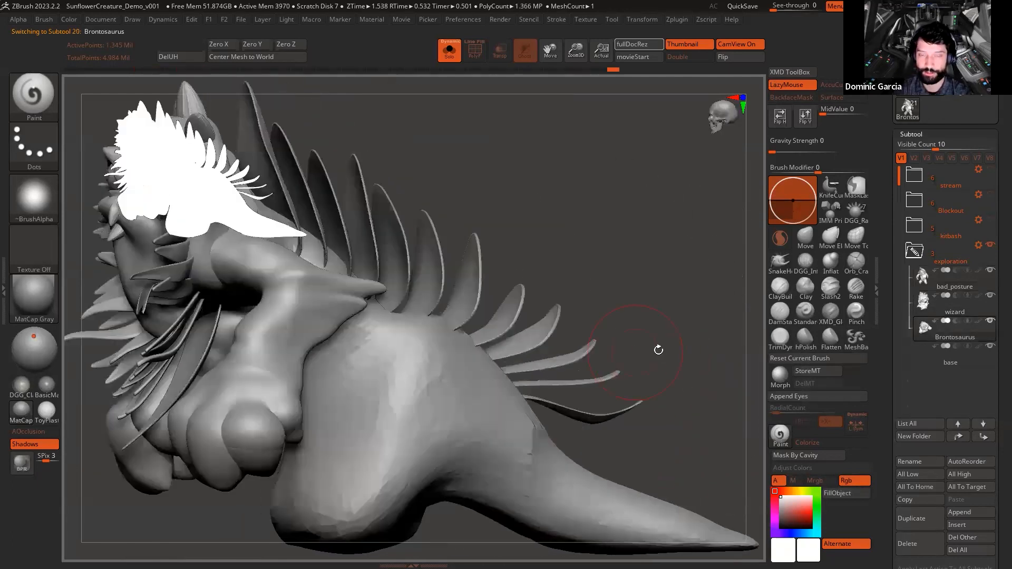
Step: Set the silhouette thumbnail to size 367 and leave solo mode to show all three exploration models from the front
key("f")
left_click_drag(636, 327, 698, 283)
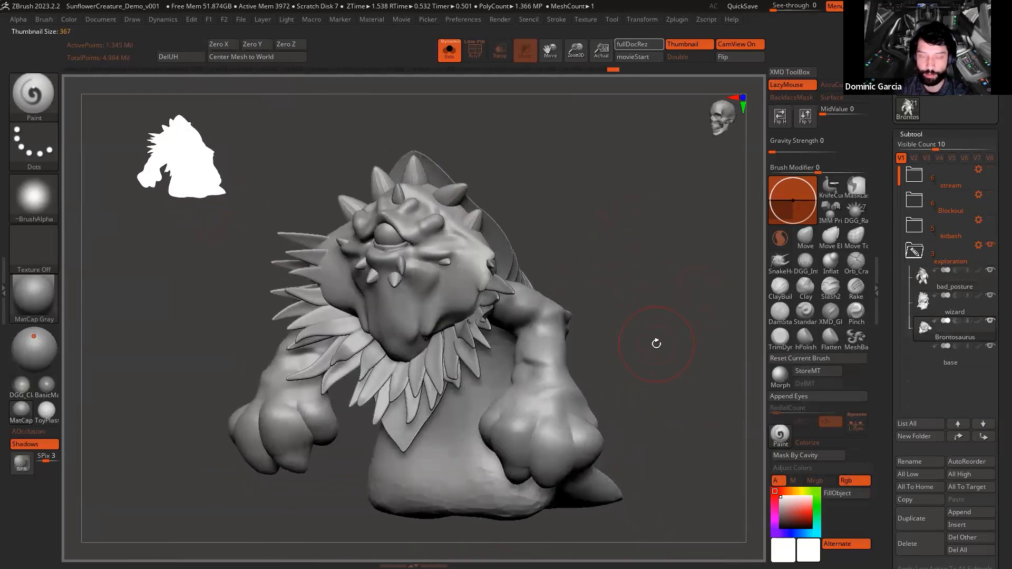
key("shift+alt+s")
mouse_move(687, 267)
left_mouse_down("alt")
mouse_move(615, 221)
mouse_move(678, 210)
mouse_move(476, 158)
mouse_move(493, 163)
mouse_move(475, 190)
left_mouse_up("alt")
key("w")
left_click(579, 228)
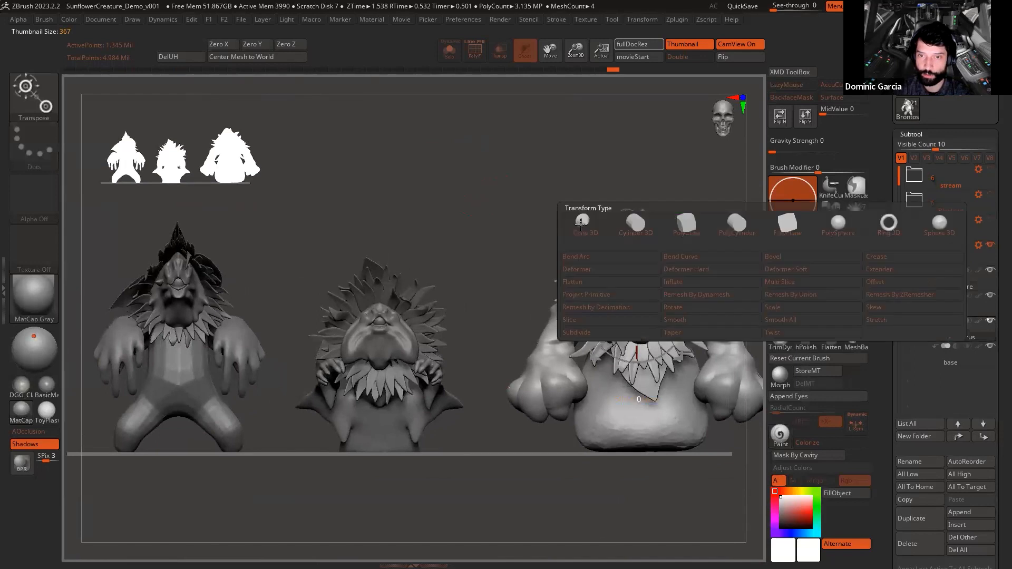
left_click(610, 333)
left_click_drag(342, 206, 316, 216, "alt")
key("q")
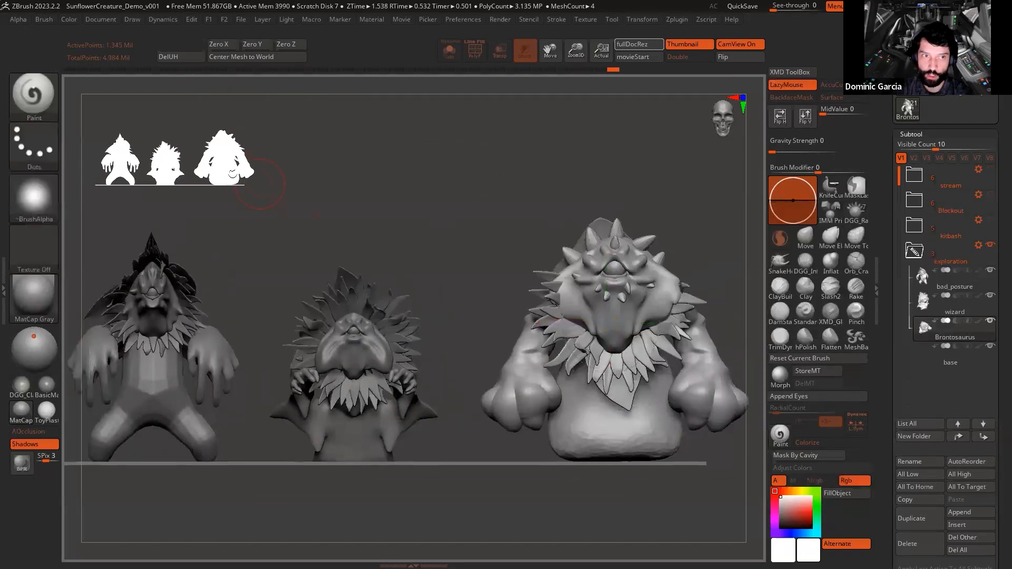
left_click_drag(475, 214, 555, 164)
key("shift+f")
key("shift+f")
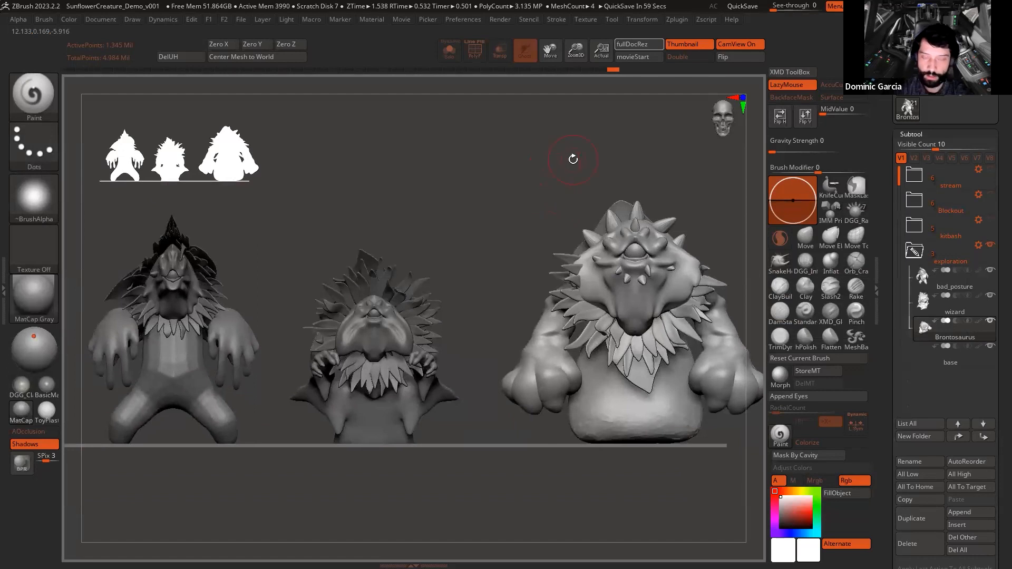
Step: Switch to PureRef and compare the three creature silhouettes with the basic triangle, square and circle shapes
key("super+Tab")
left_click(411, 200)
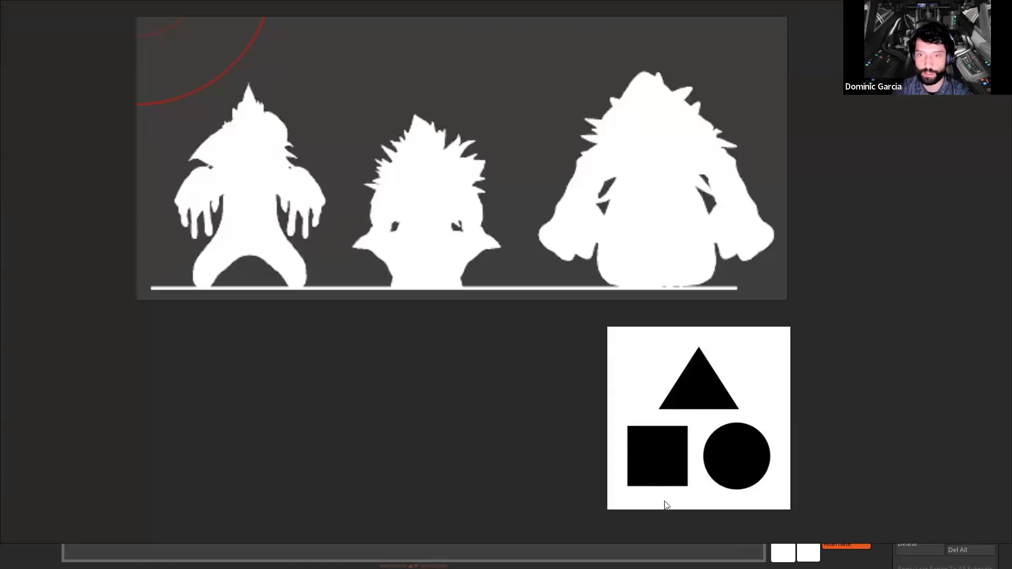
scroll(680, 474, "up", 2)
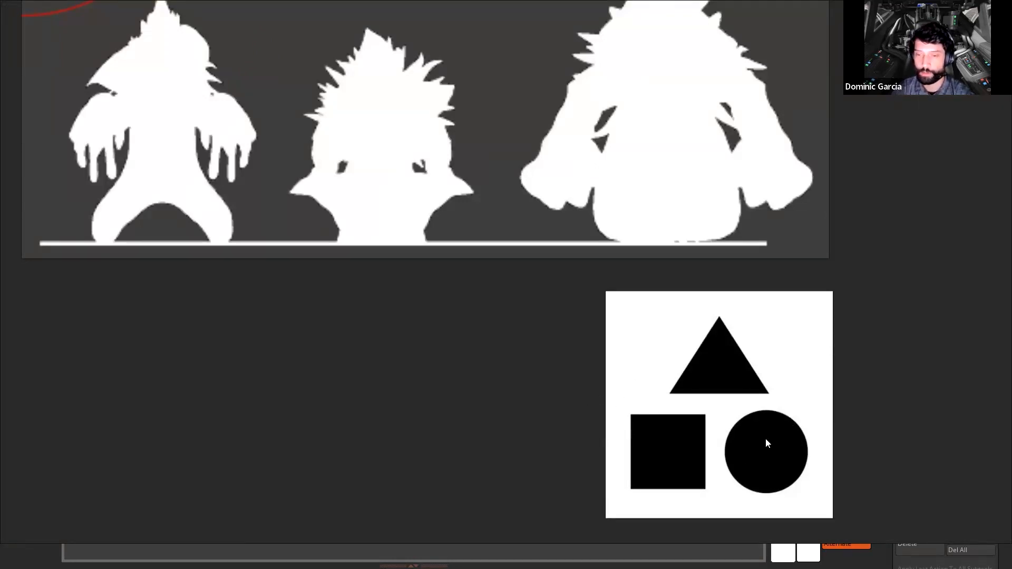
left_click(785, 424)
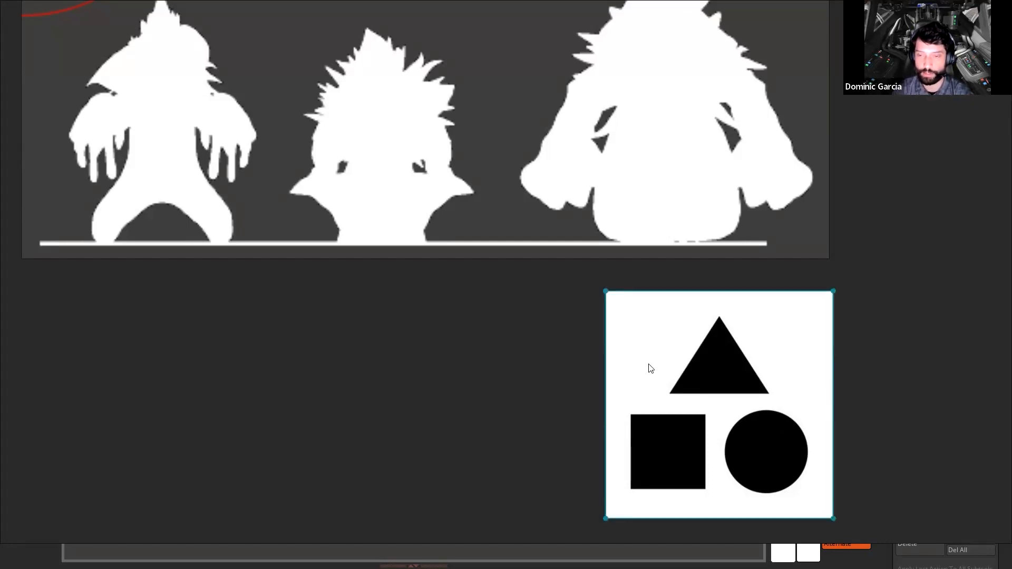
left_click(550, 346)
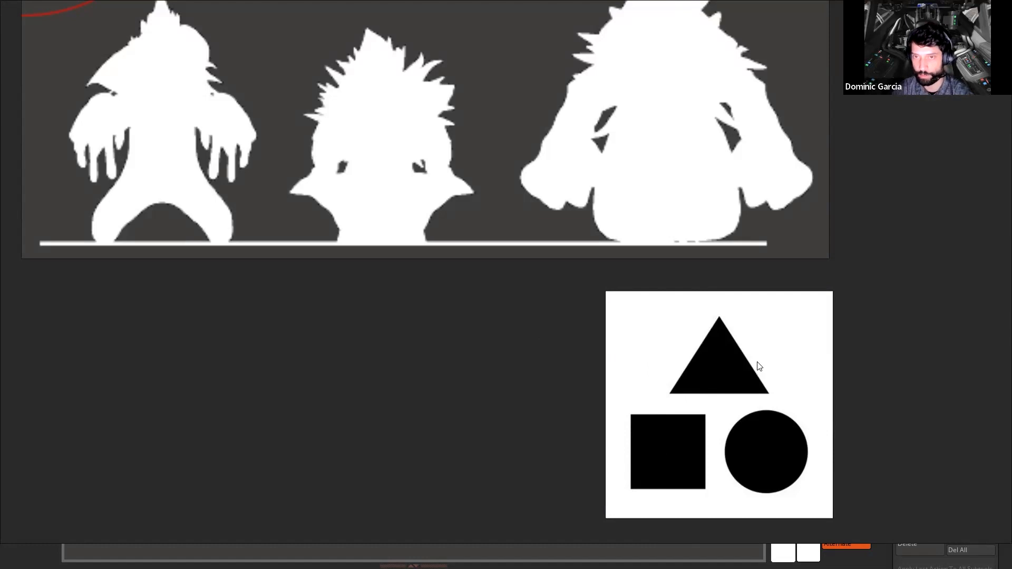
middle_click_drag(484, 312, 514, 396)
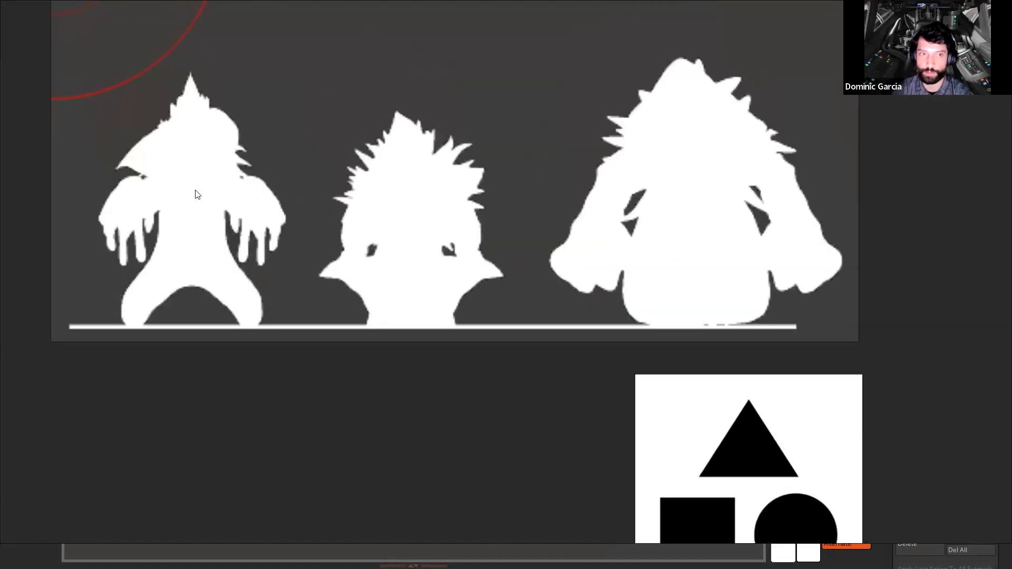
scroll(529, 459, "down", 2)
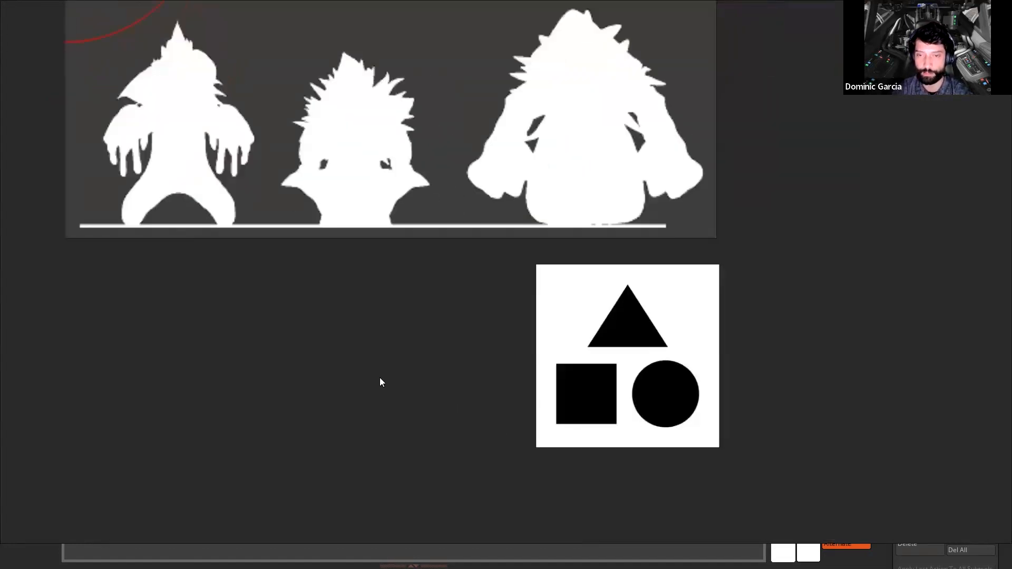
scroll(379, 382, "up", 4)
scroll(510, 405, "down", 2)
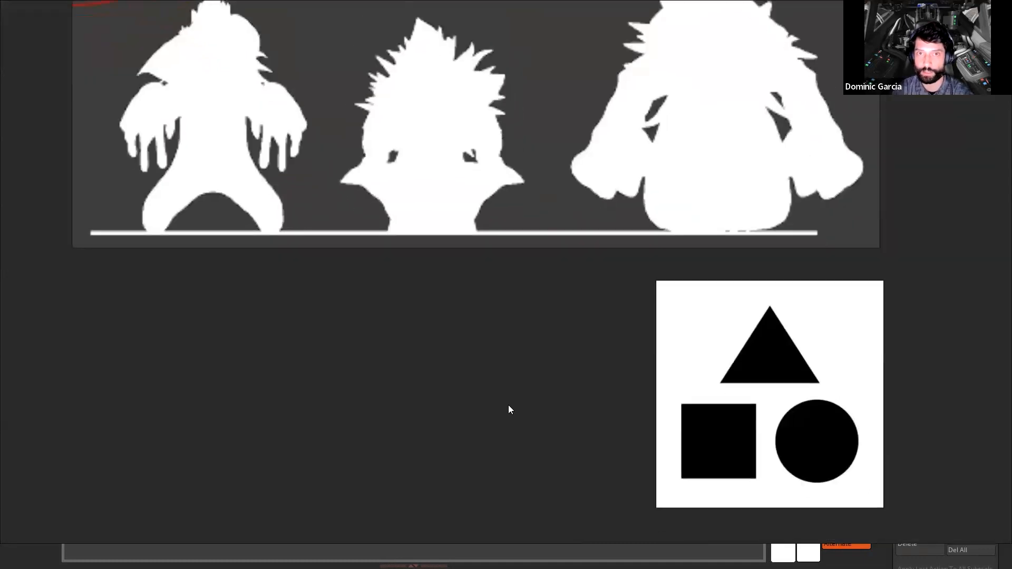
Step: Switch back to ZBrush and turn polypaint on for all the exploration models and the base
left_click_drag(606, 554, 623, 502)
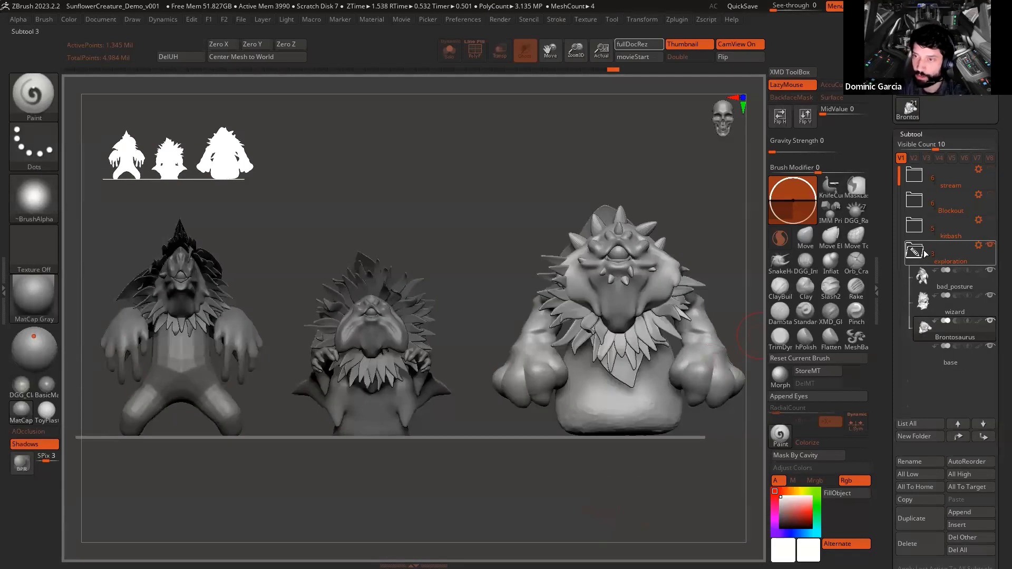
mouse_move(958, 294)
left_click(979, 271, "shift")
left_click_drag(545, 202, 514, 204, "alt")
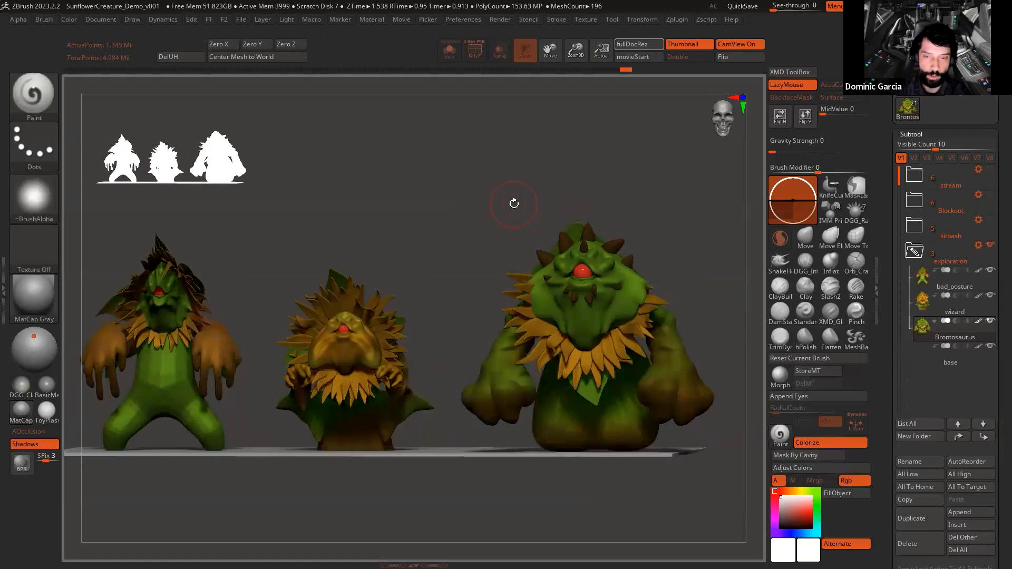
mouse_move(427, 205)
left_mouse_down()
mouse_move(417, 200)
mouse_move(429, 195)
left_mouse_up()
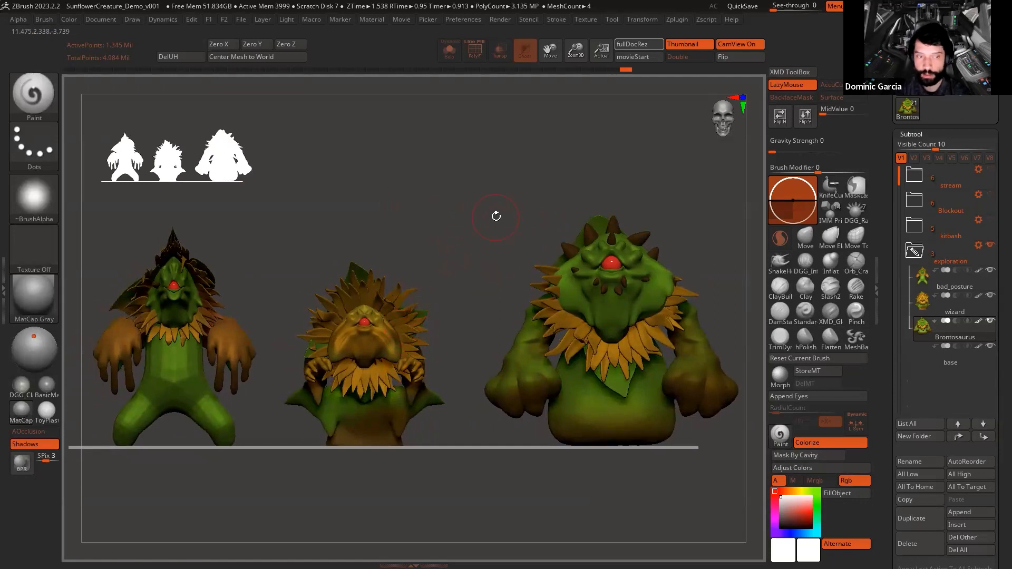
Step: Examine the three painted exploration models from the side and the front
left_click_drag(535, 203, 489, 400)
left_click_drag(482, 459, 302, 348)
left_click_drag(708, 232, 523, 236, "alt")
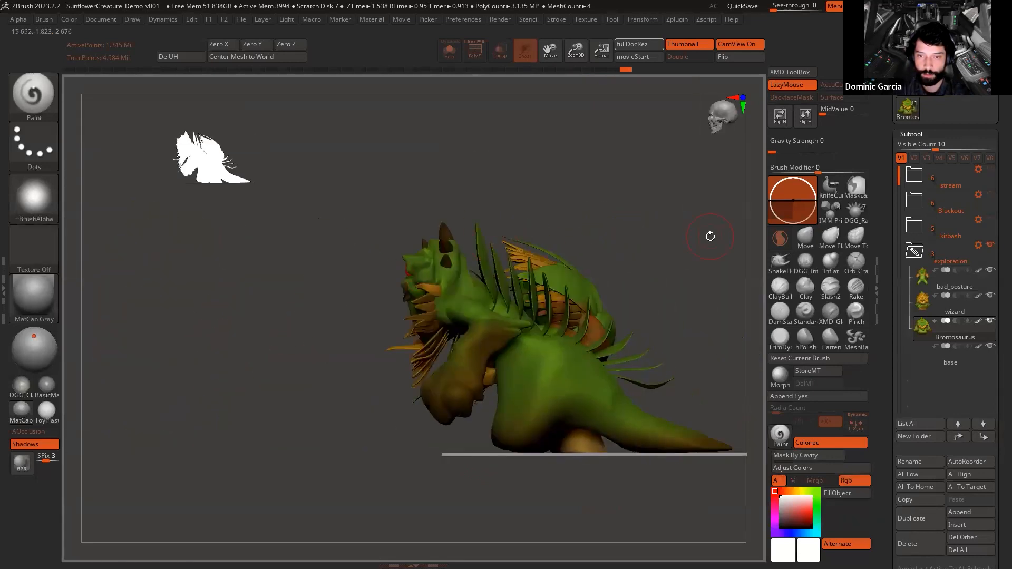
left_click_drag(674, 242, 624, 248)
left_click_drag(668, 209, 725, 207, "shift")
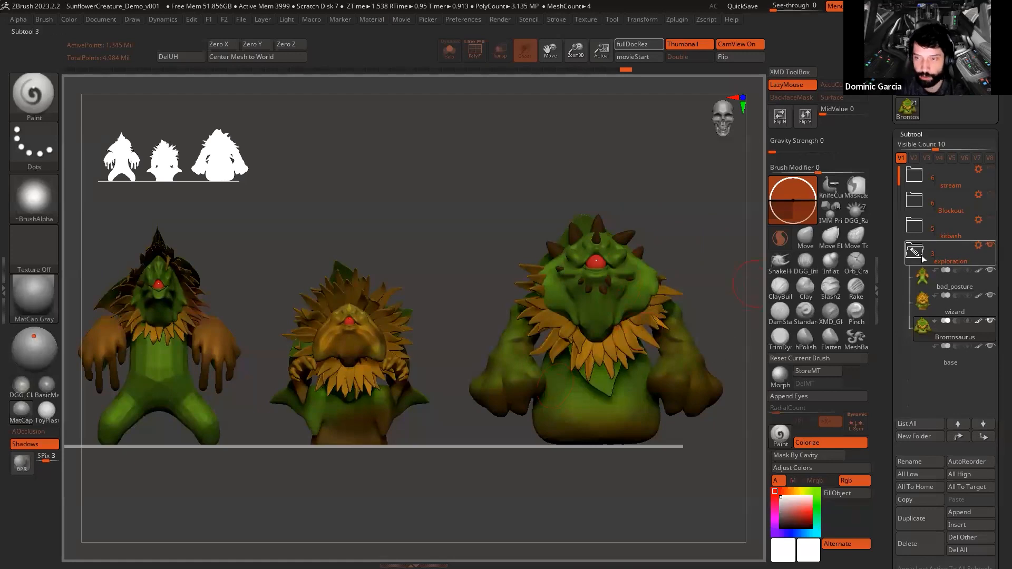
Step: Collapse and hide the exploration folder, and make the base the active subtool
mouse_move(917, 253)
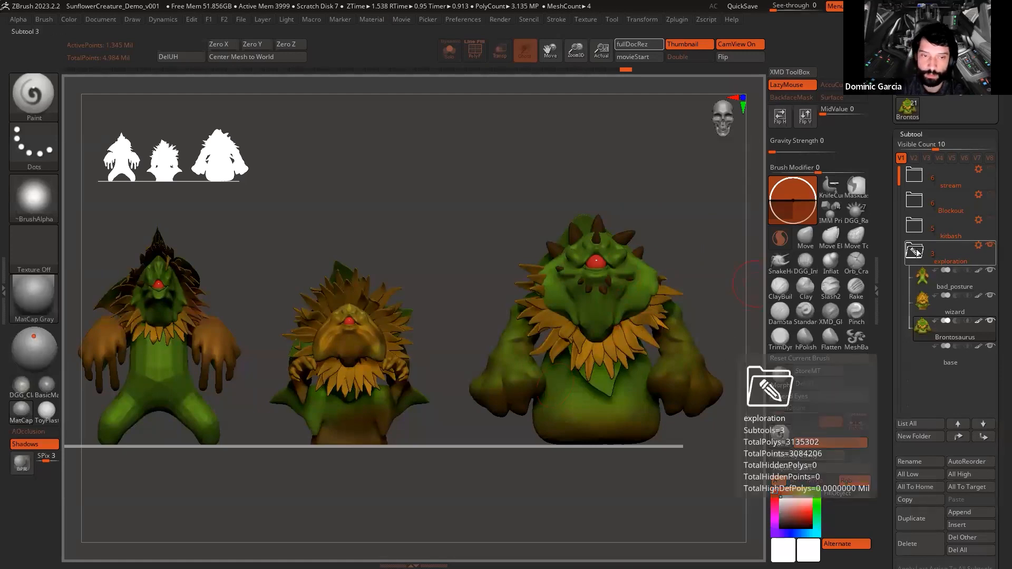
left_click(917, 253)
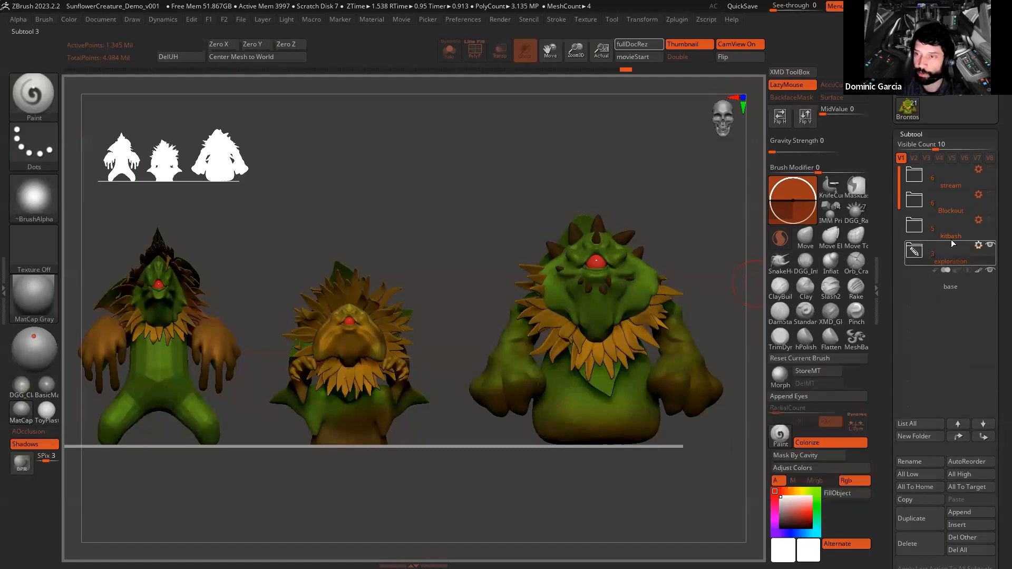
left_click(991, 245)
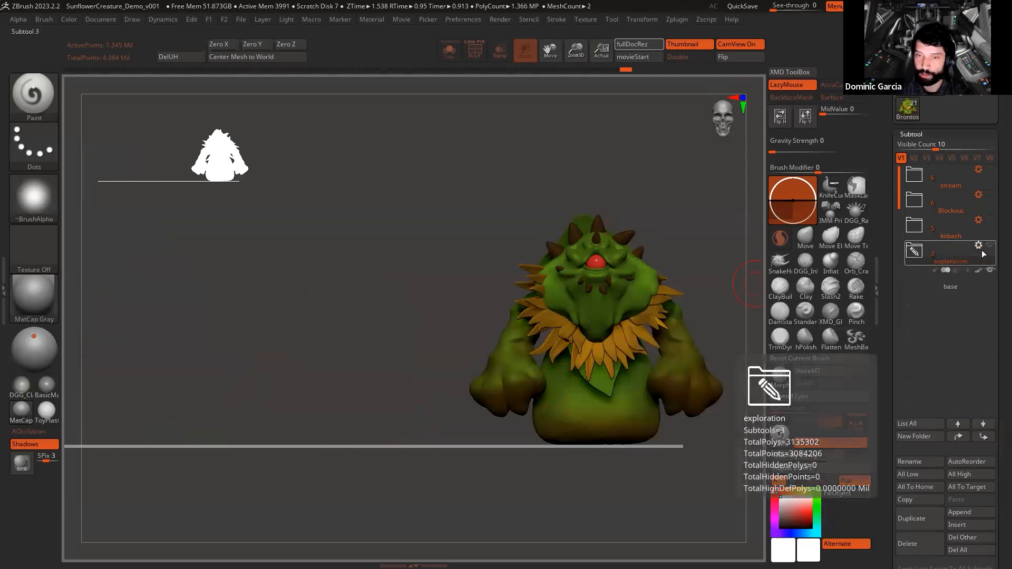
mouse_move(924, 285)
left_click_drag(527, 328, 468, 267)
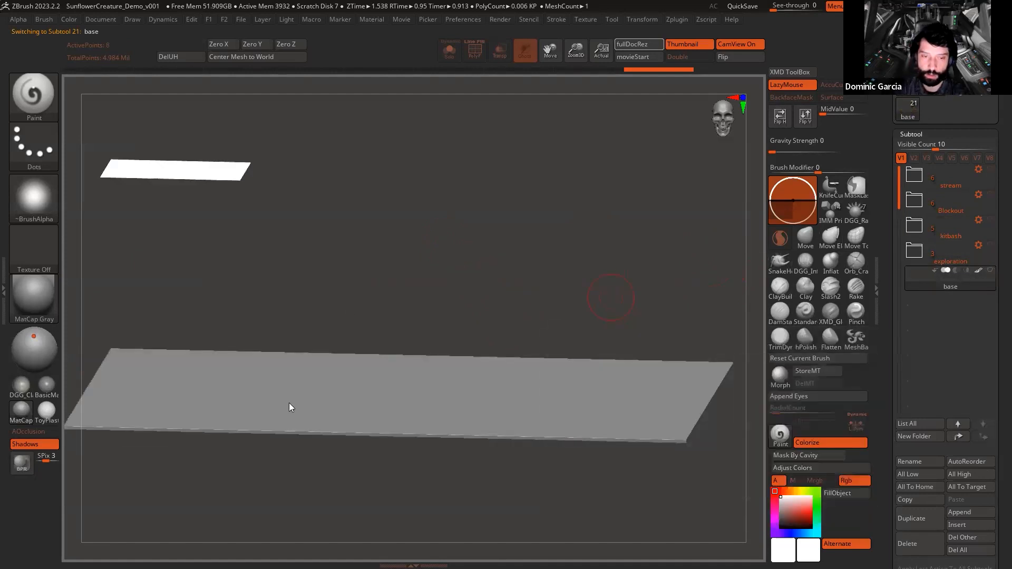
Step: Switch to PureRef and examine the Invaders Collector and Predator creature renders
key("super")
left_click(317, 554)
scroll(425, 256, "down", 6)
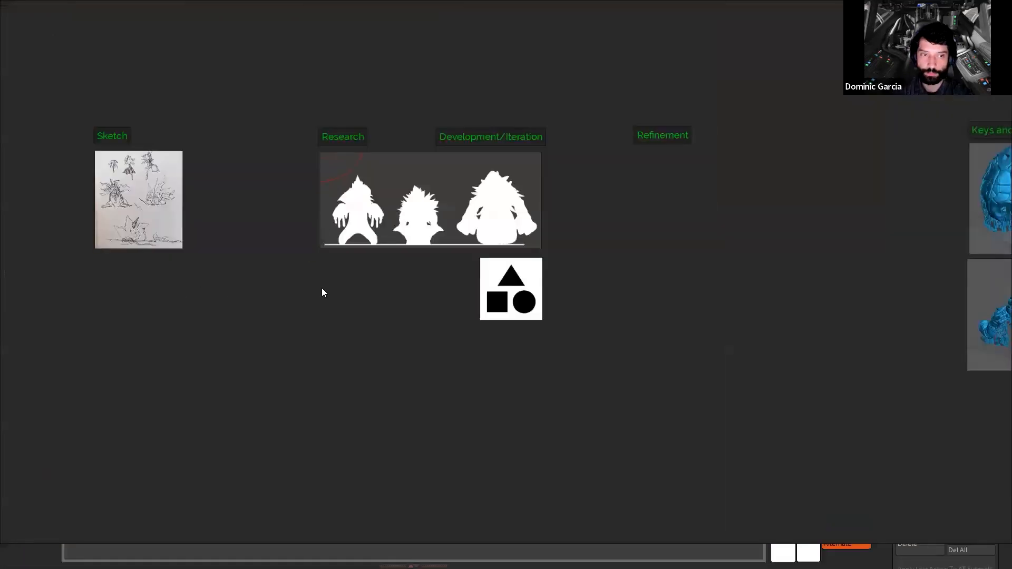
middle_click_drag(322, 288, 917, 307)
scroll(261, 225, "up", 4)
mouse_move(182, 177)
middle_mouse_down()
mouse_move(493, 301)
mouse_move(501, 323)
mouse_move(445, 263)
mouse_move(430, 290)
middle_mouse_up()
scroll(474, 327, "up", 2)
scroll(474, 326, "up", 2)
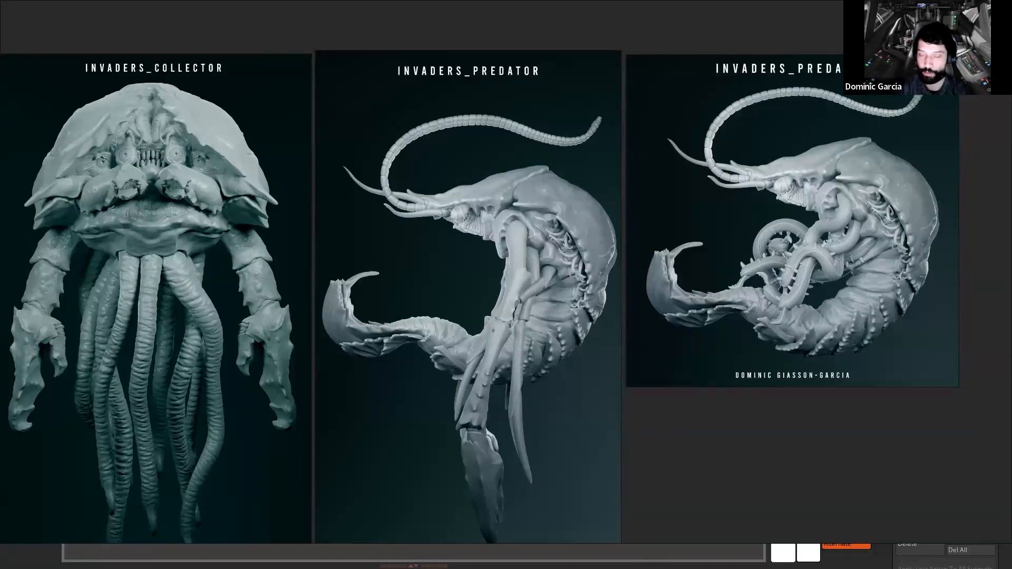
Step: Switch back to ZBrush and make the Blockout and kitbash folders visible with the stream folder hidden
key("alt+Tab")
left_click_drag(659, 324, 623, 295)
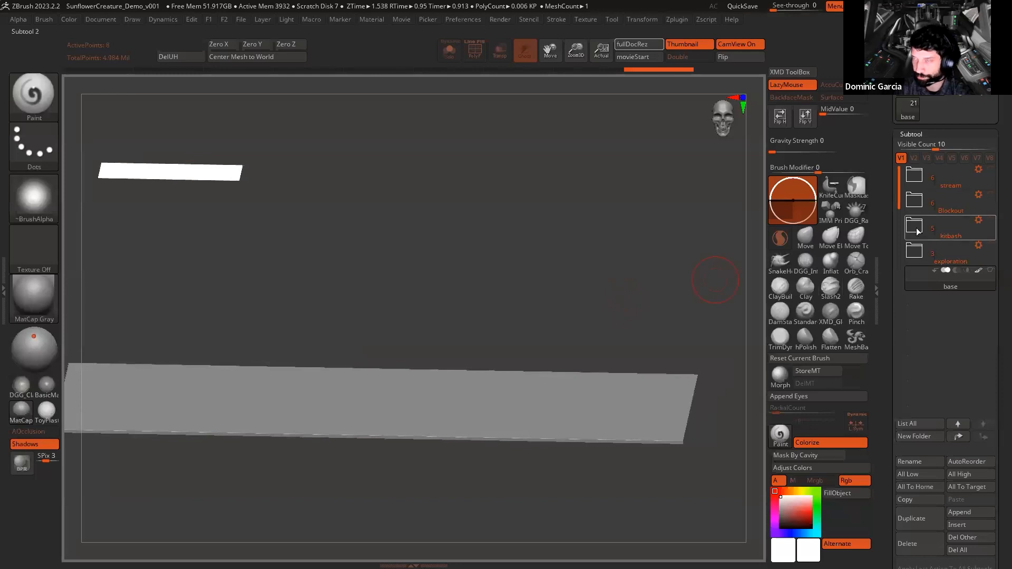
left_click(917, 202)
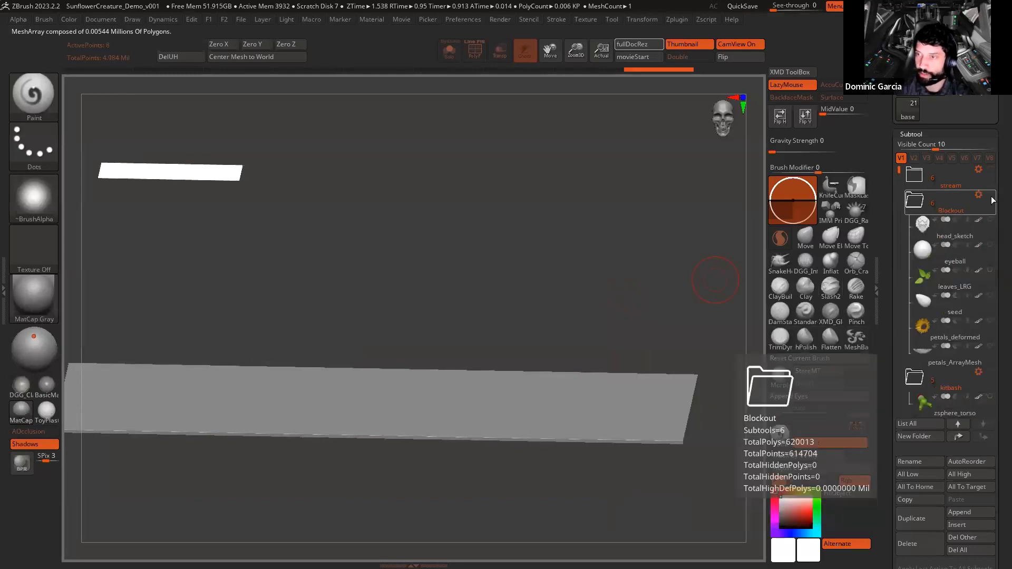
left_click(989, 227)
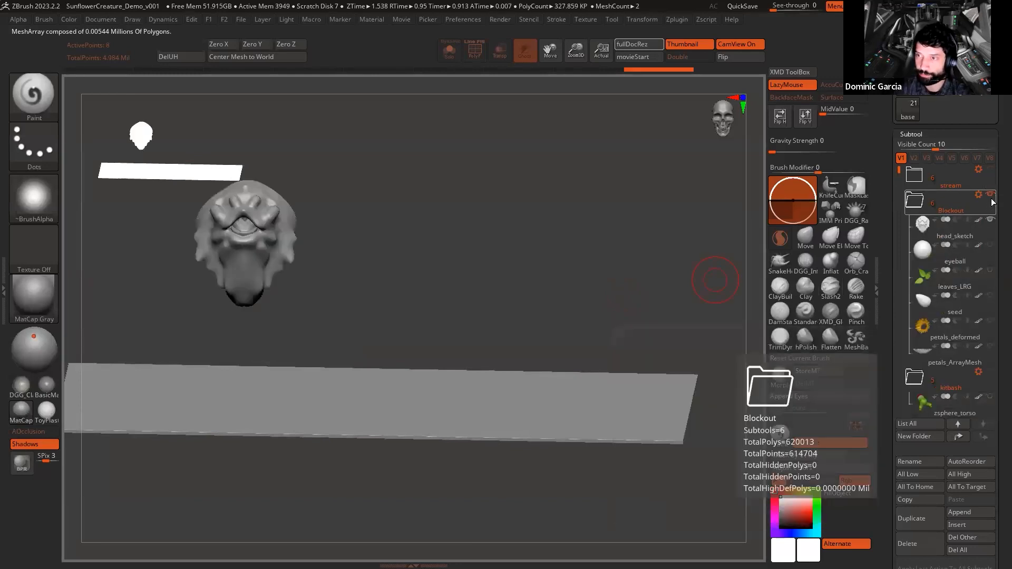
left_click(990, 170, "shift")
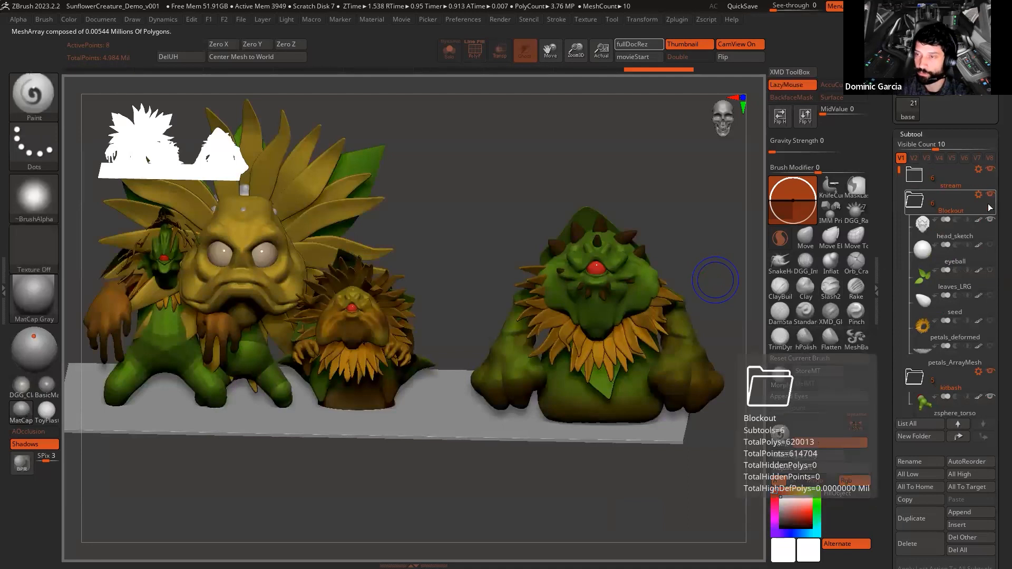
left_click(918, 200)
left_click(919, 200)
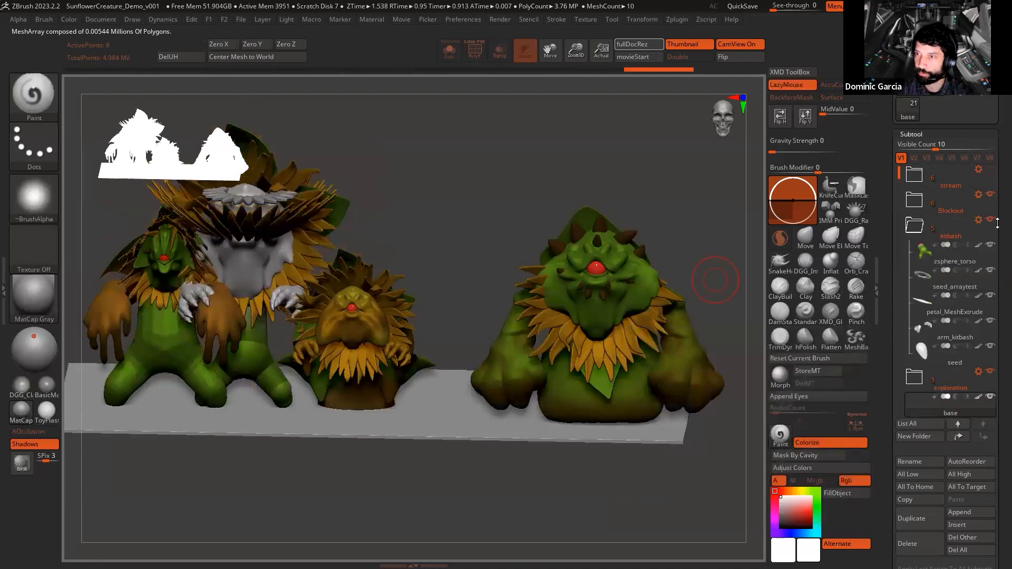
Step: Hide the exploration folder and the base, and make head_sketch in the Blockout folder the active subtool
left_click(989, 245)
left_click(990, 246)
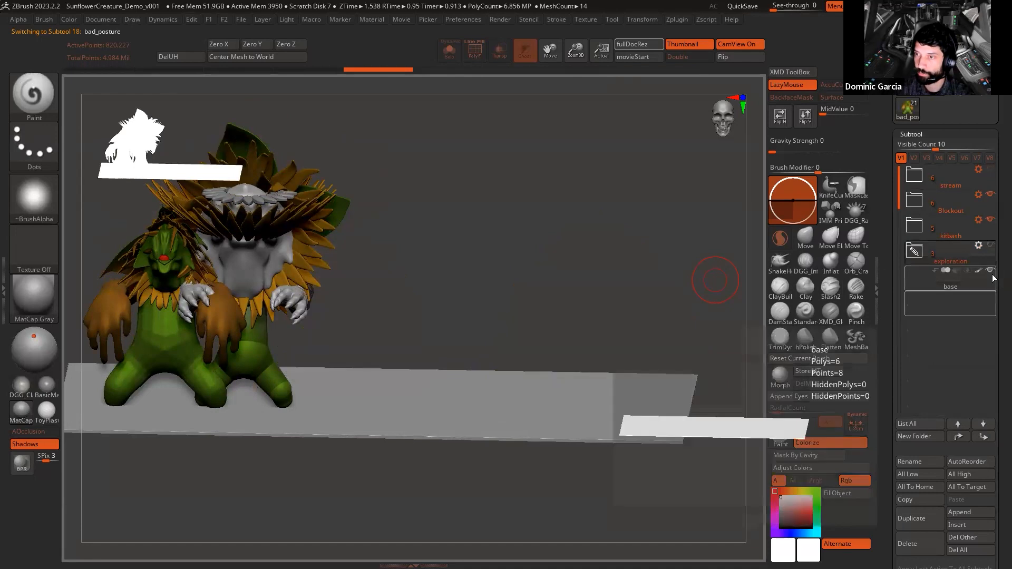
left_click(923, 228)
left_click(924, 206)
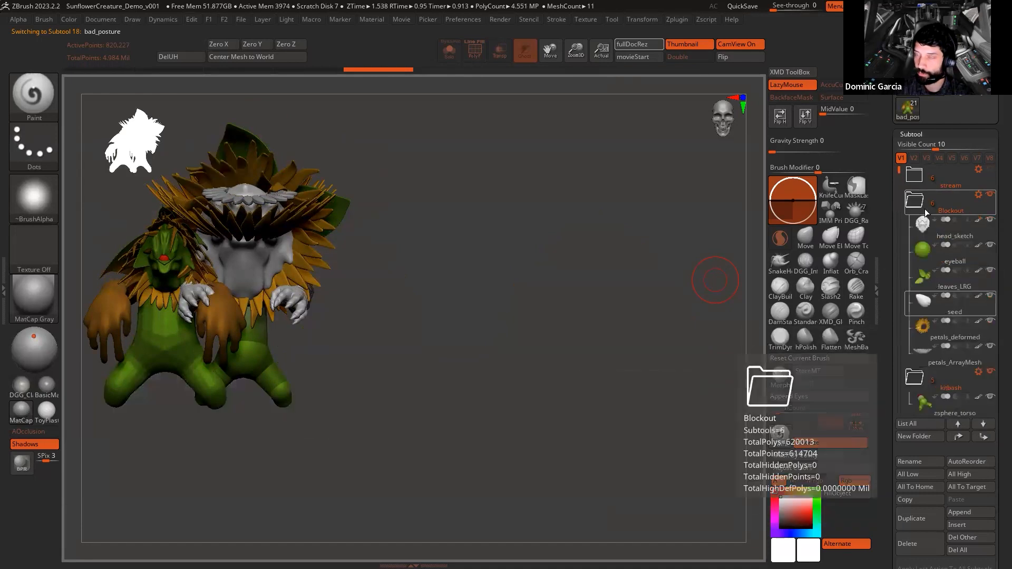
left_click(923, 224)
left_click_drag(603, 296, 667, 300)
Step: Hide the Blockout folder's petals, seed and large leaves, and turn polypaint off for the creature's subtools
left_click(991, 347)
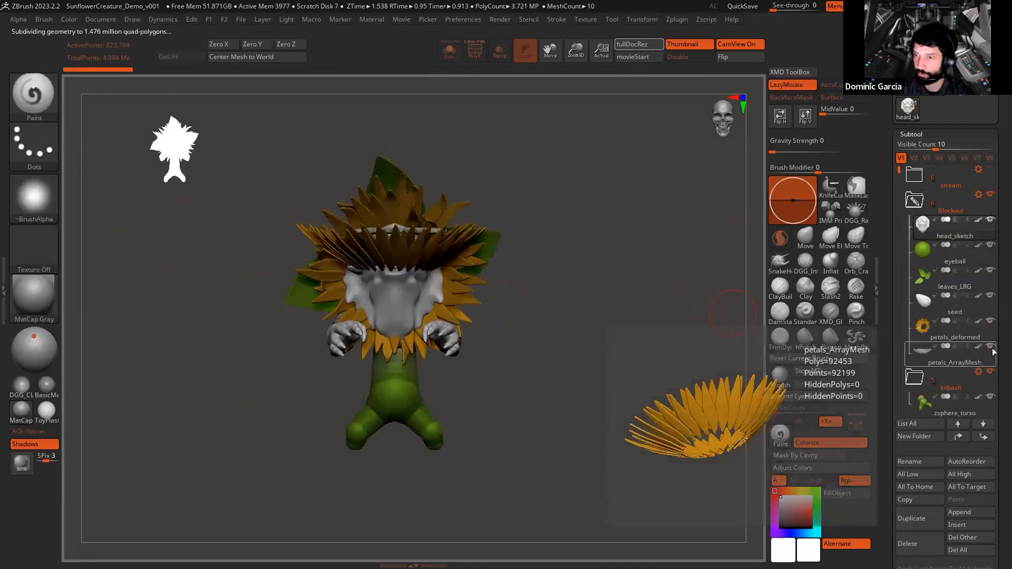
left_click(992, 321)
left_click(991, 296)
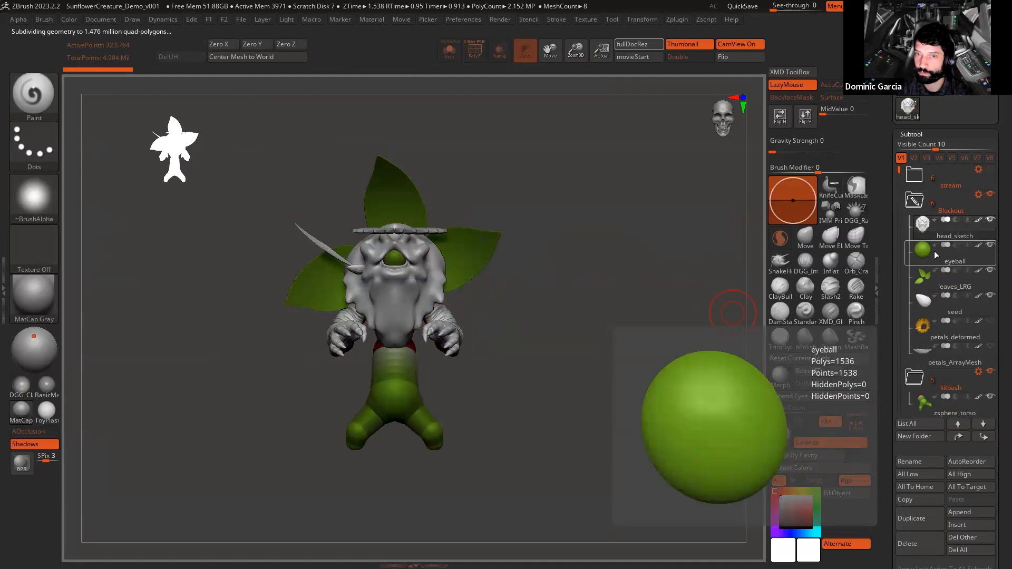
left_click(978, 246, "shift")
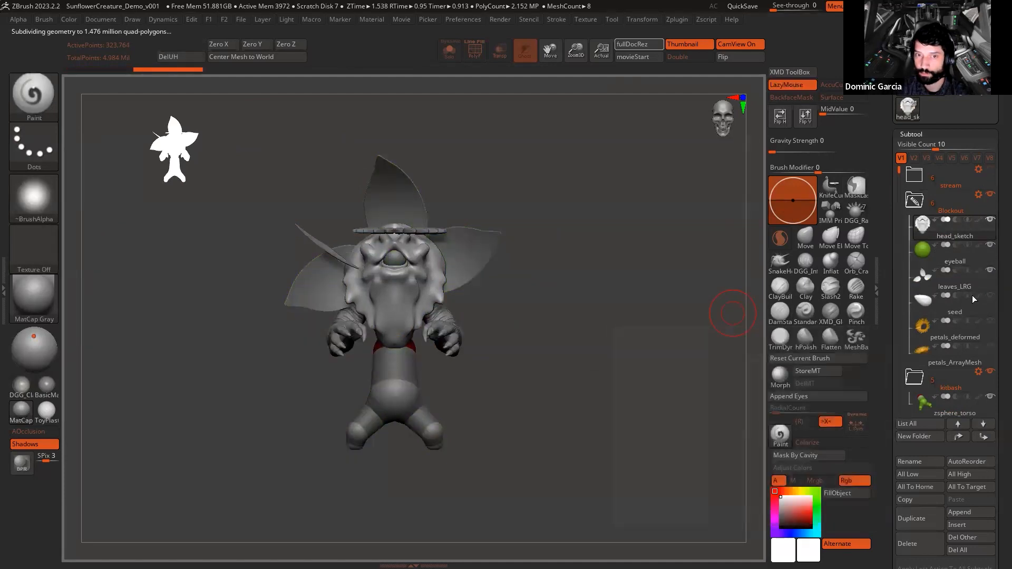
left_click(990, 270)
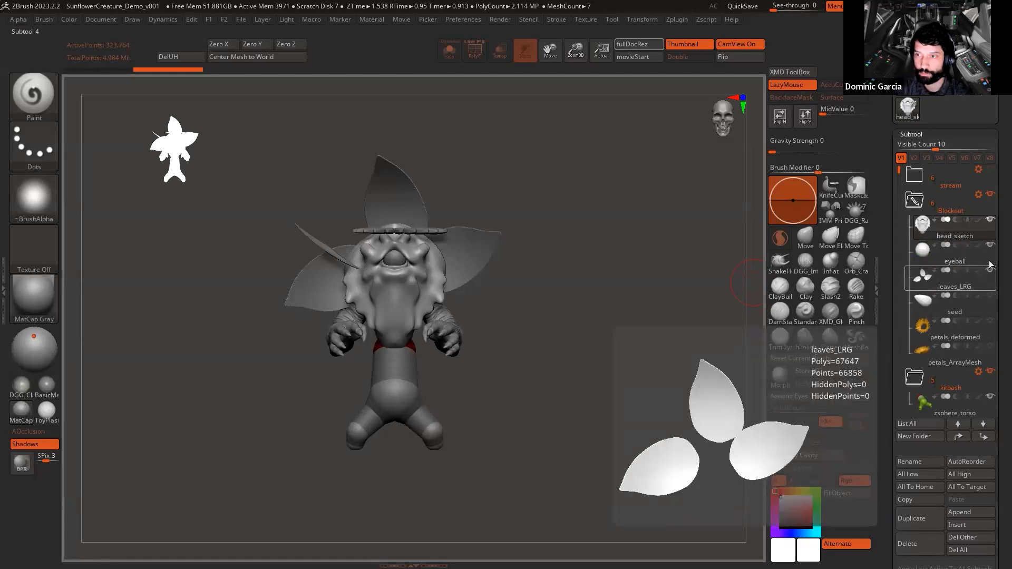
left_click(990, 244)
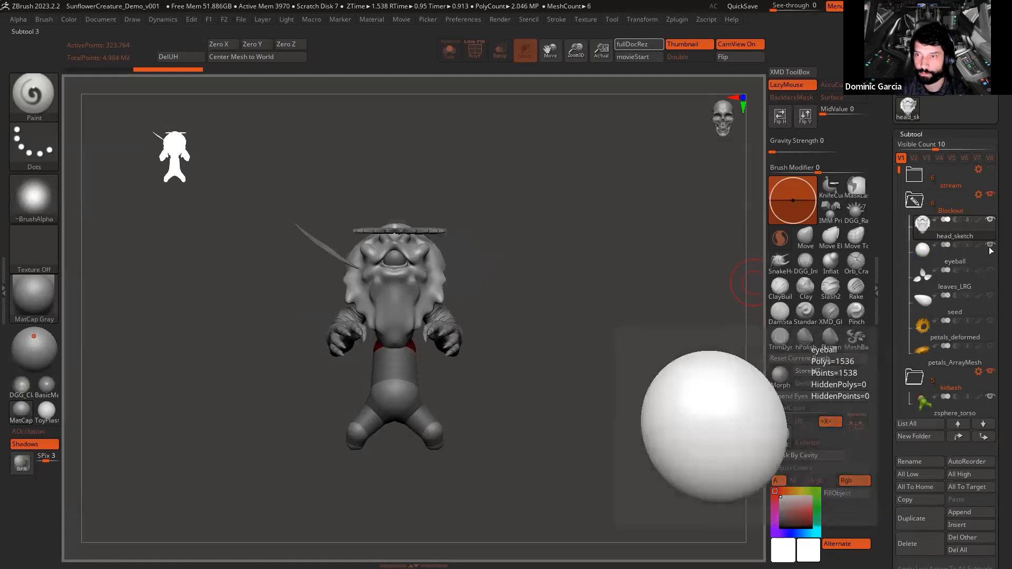
Step: Expand the kitbash folder and hide its seed, petal_MeshExtrude and seed_arraytest subtools
mouse_move(933, 382)
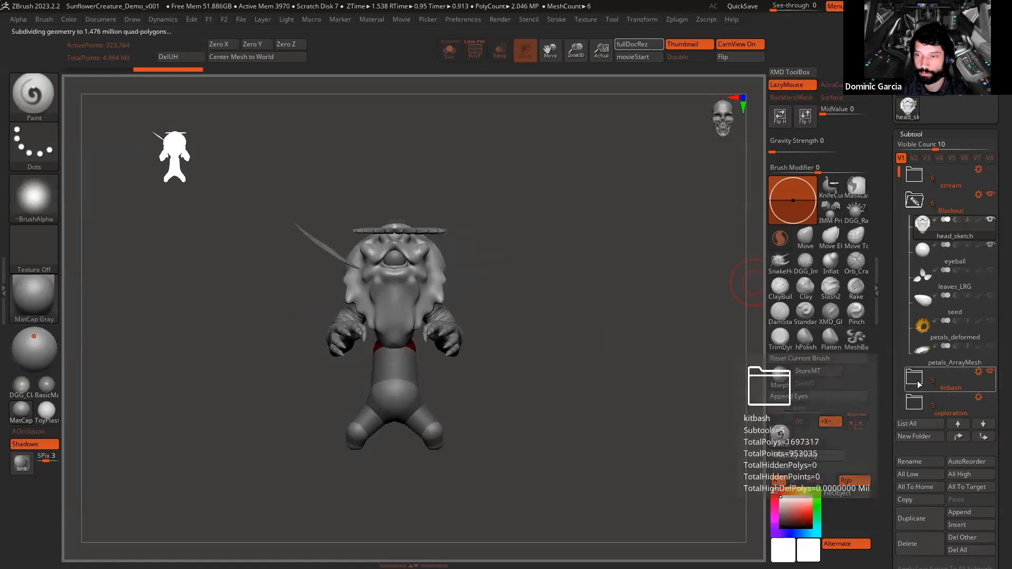
scroll(903, 174, "down", 5)
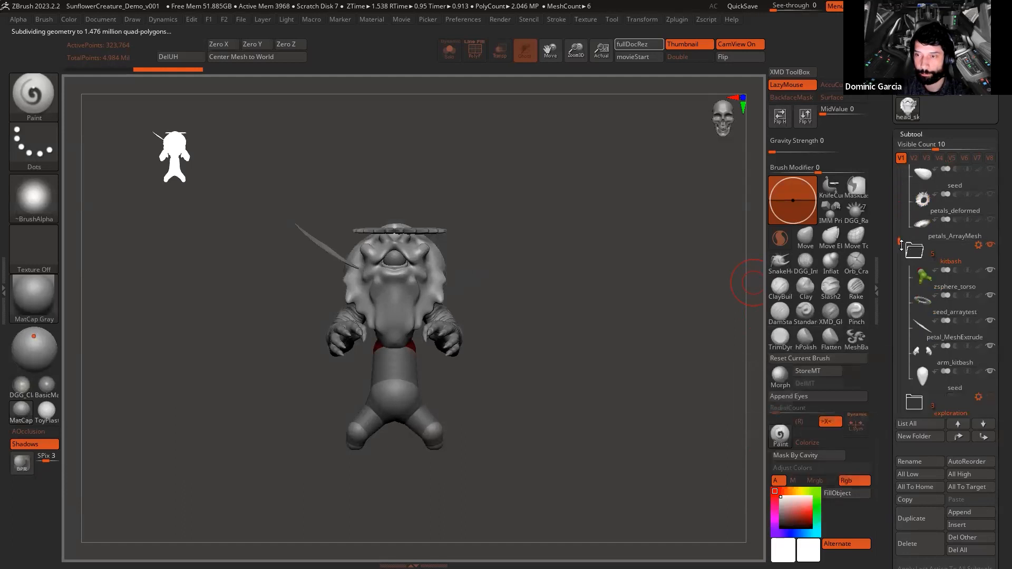
left_click(989, 373)
left_click(990, 322)
left_click(990, 297)
Step: Make arm_kitbash the active subtool and inspect the creature's wrinkled arms and clawed hands up close
mouse_move(673, 335)
left_mouse_down()
mouse_move(707, 301)
mouse_move(334, 365)
mouse_move(614, 366)
mouse_move(420, 348)
left_mouse_up()
left_click(586, 389, "alt")
left_click_drag(669, 350, 697, 386)
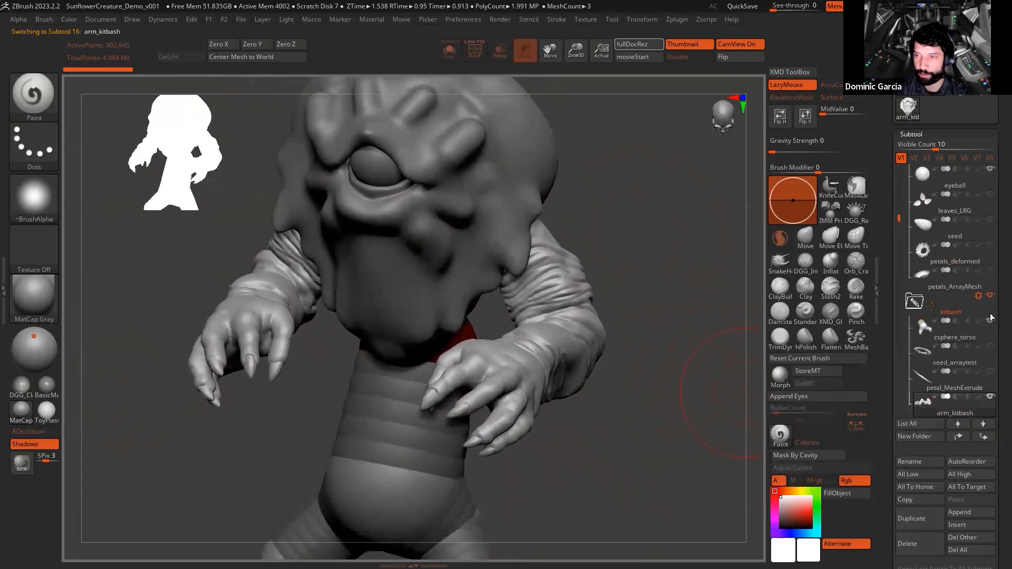
left_click_drag(665, 253, 666, 305)
Step: Inspect the head sketch from several angles and check its wireframe, and make the arms the active subtool again
left_click(533, 248, "alt")
left_click_drag(622, 353, 648, 258)
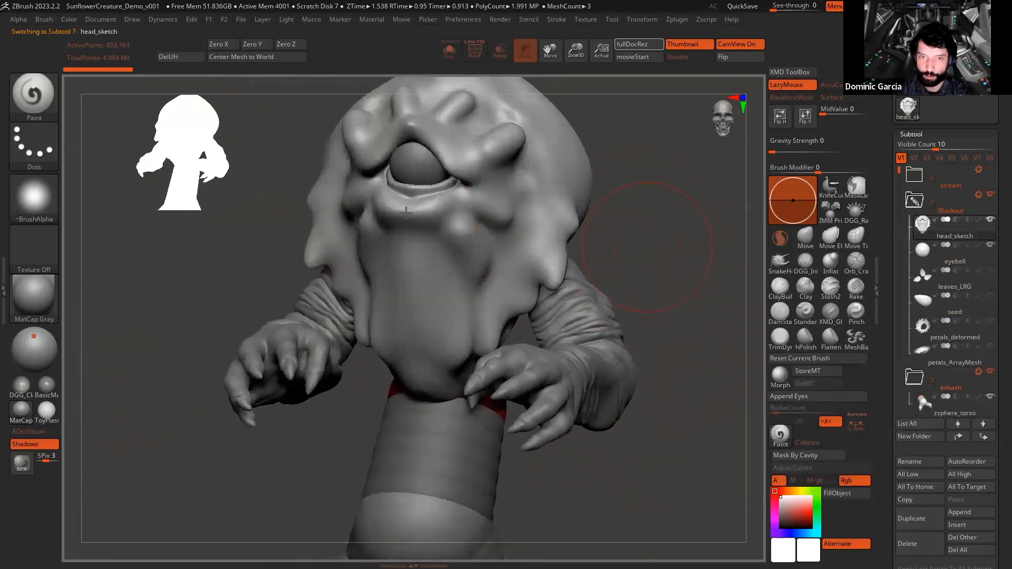
mouse_move(703, 230)
left_mouse_down()
mouse_move(688, 283)
mouse_move(653, 282)
mouse_move(672, 283)
mouse_move(696, 303)
mouse_move(697, 326)
left_mouse_up()
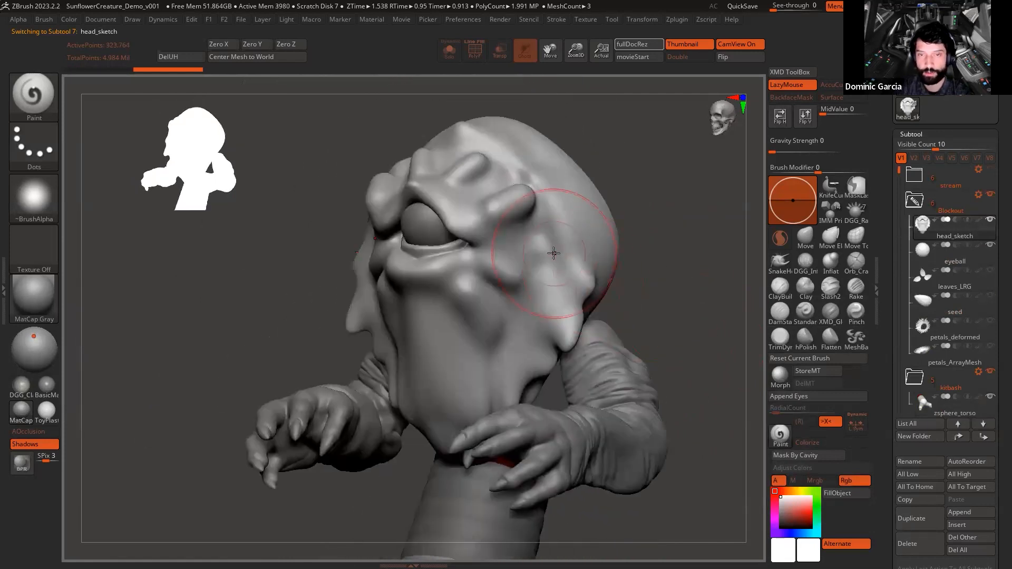
key("shift+f")
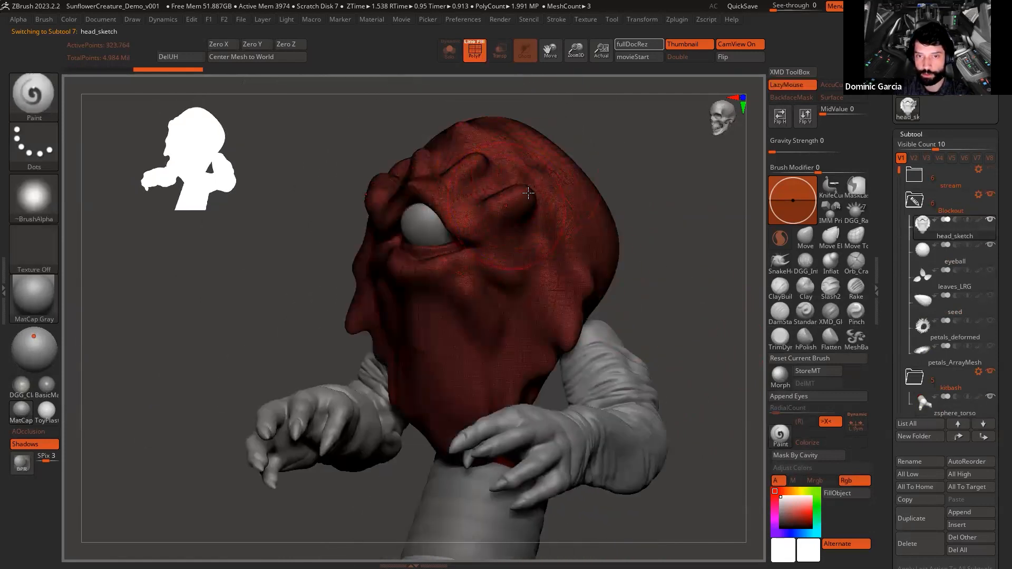
key("shift+f")
left_click_drag(659, 266, 686, 296)
left_click(572, 338, "alt")
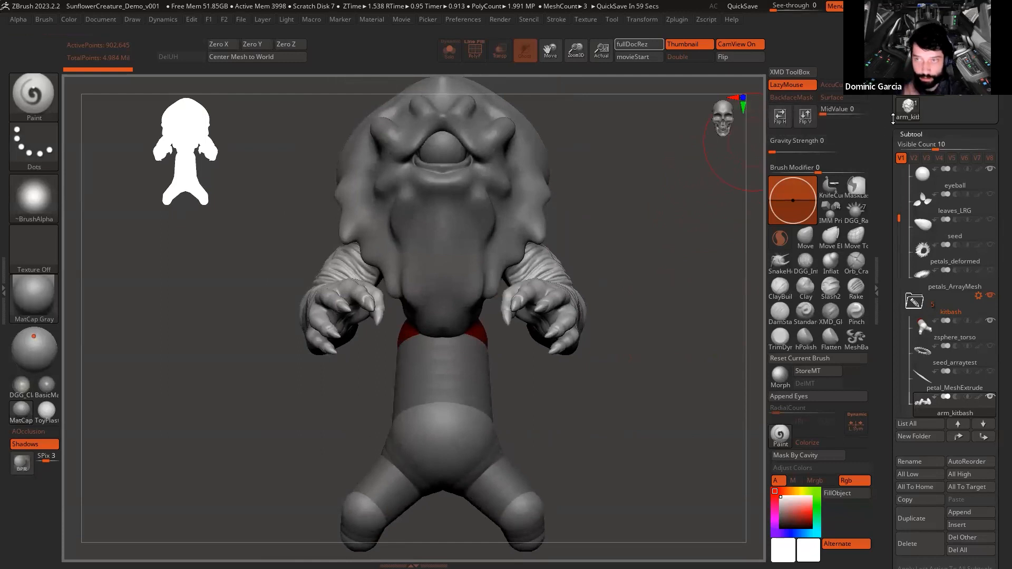
Step: Switch to the Merged_head_v1 tool to view it, and return to the arm_kitbash tool
mouse_move(711, 202)
left_mouse_down()
mouse_move(639, 218)
mouse_move(712, 206)
left_mouse_up()
left_click_drag(957, 97, 957, 194)
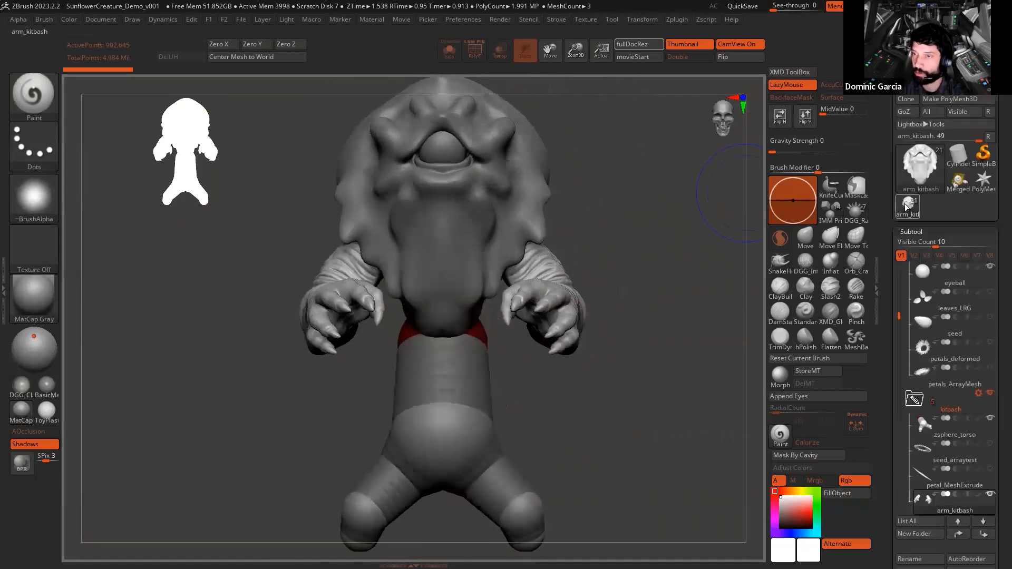
left_click(958, 187)
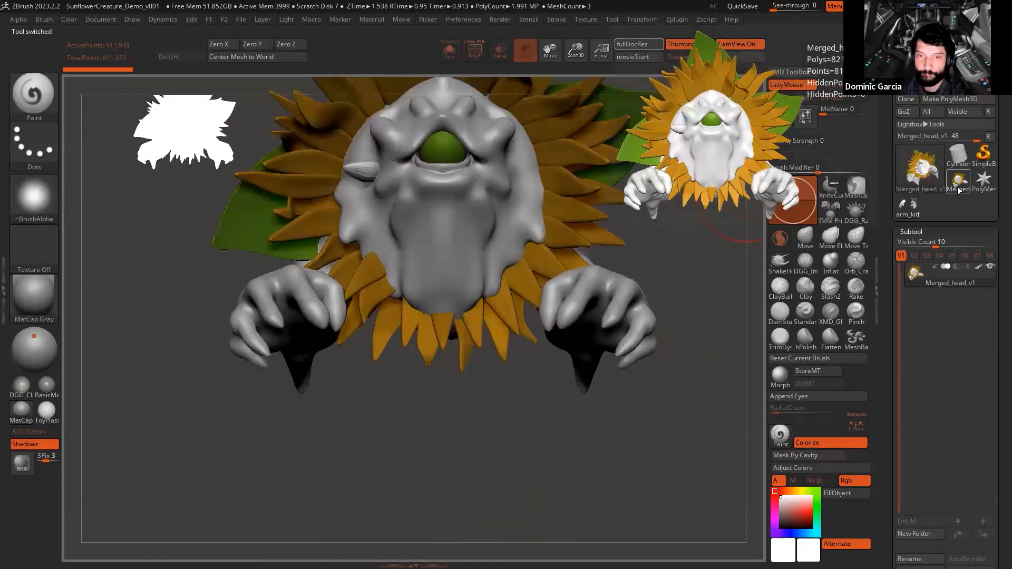
left_click(909, 205)
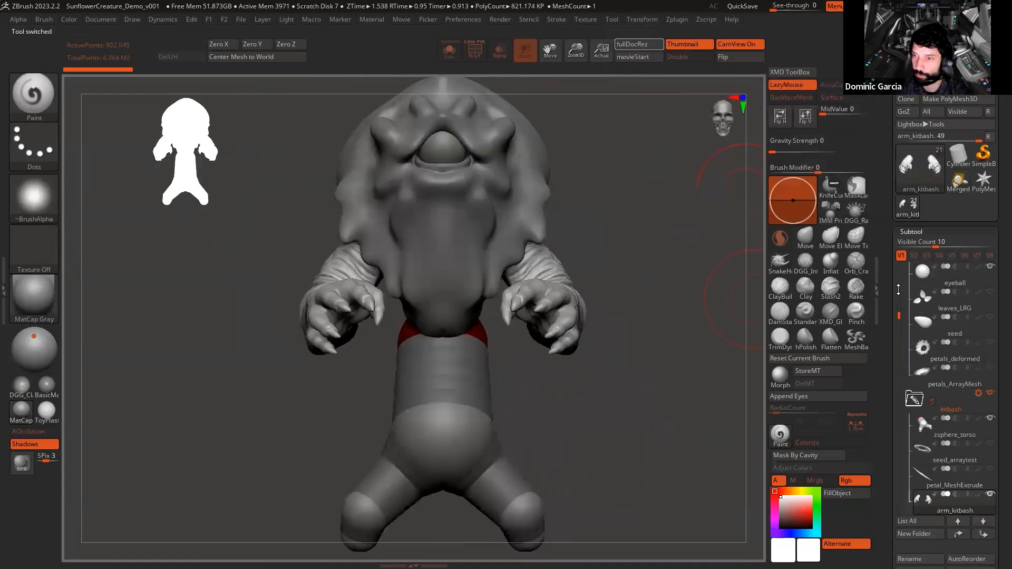
Step: Load the turtle monster ZTool from disk and frame the whole model upright from the front
left_click(914, 49)
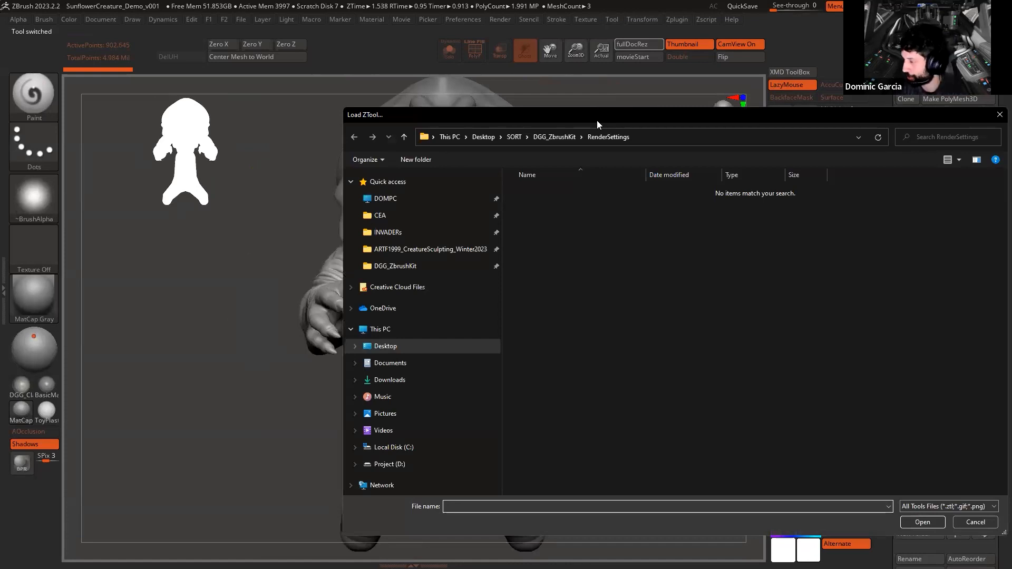
left_click(975, 522)
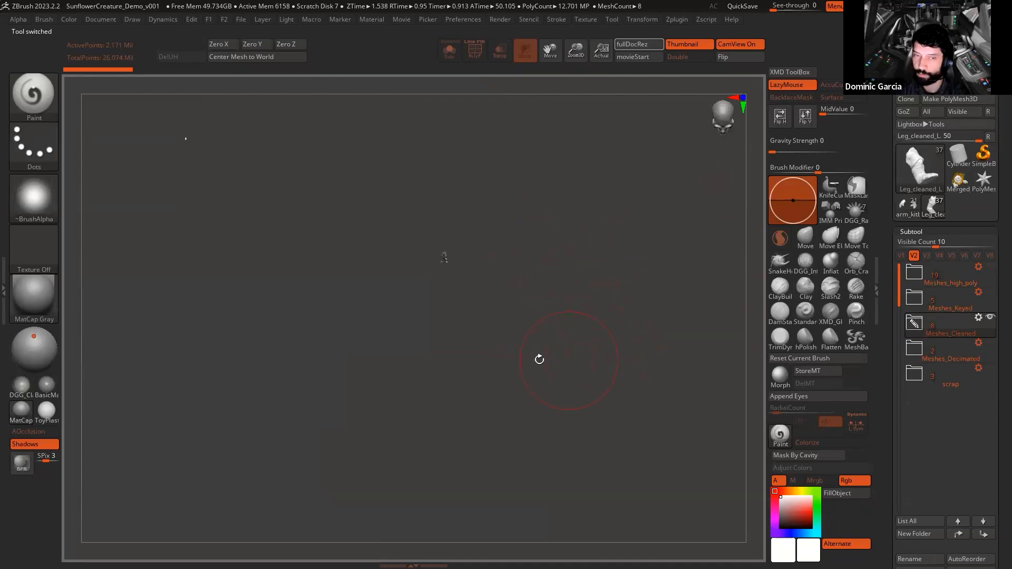
key("f")
left_click_drag(586, 386, 548, 375, "shift")
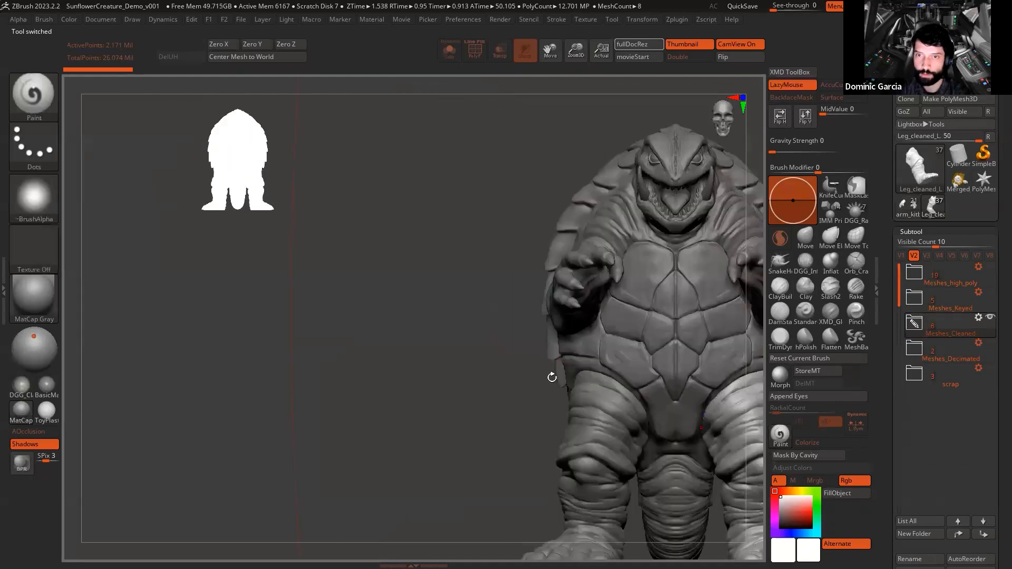
Step: Check the turtle monster's wireframe with PolyFrame and make its Arms_cleaned subtool active
left_click_drag(478, 354, 250, 292, "alt")
left_click_drag(653, 317, 632, 467, "alt")
mouse_move(658, 260)
left_mouse_down("alt")
mouse_move(657, 315)
mouse_move(631, 319)
left_mouse_up("alt")
key("shift+f")
key("shift+f")
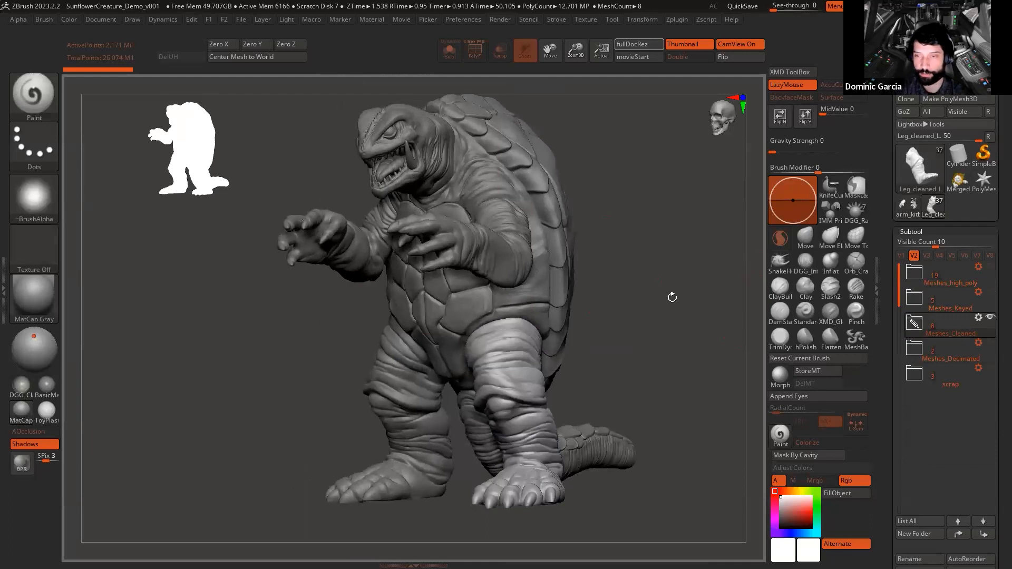
left_click_drag(620, 256, 692, 351)
left_click(490, 269, "alt")
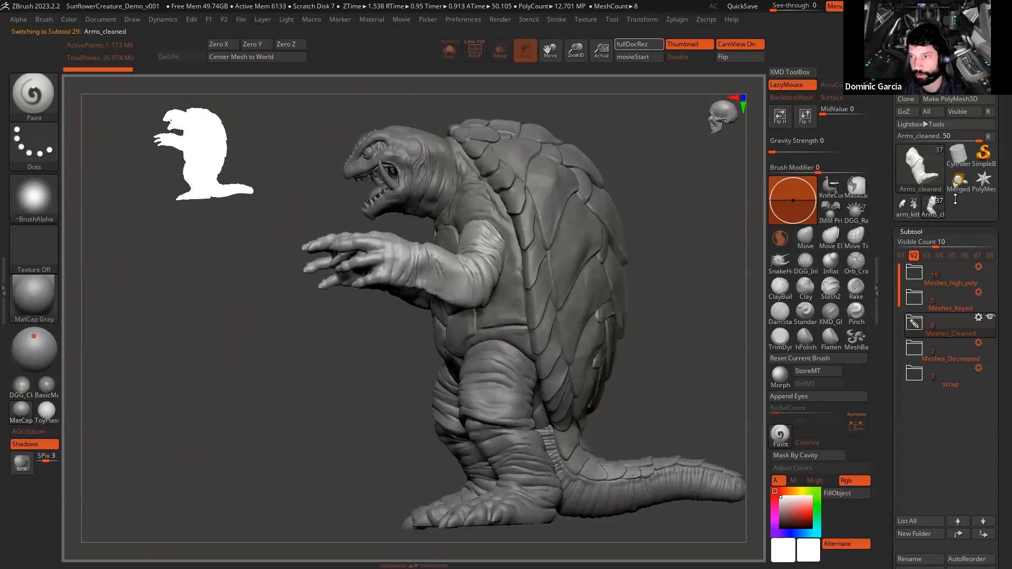
Step: Compare the arm_kitbash and Arms_cleaned tools by switching between them, ending on the full sunflower creature
left_click(911, 211)
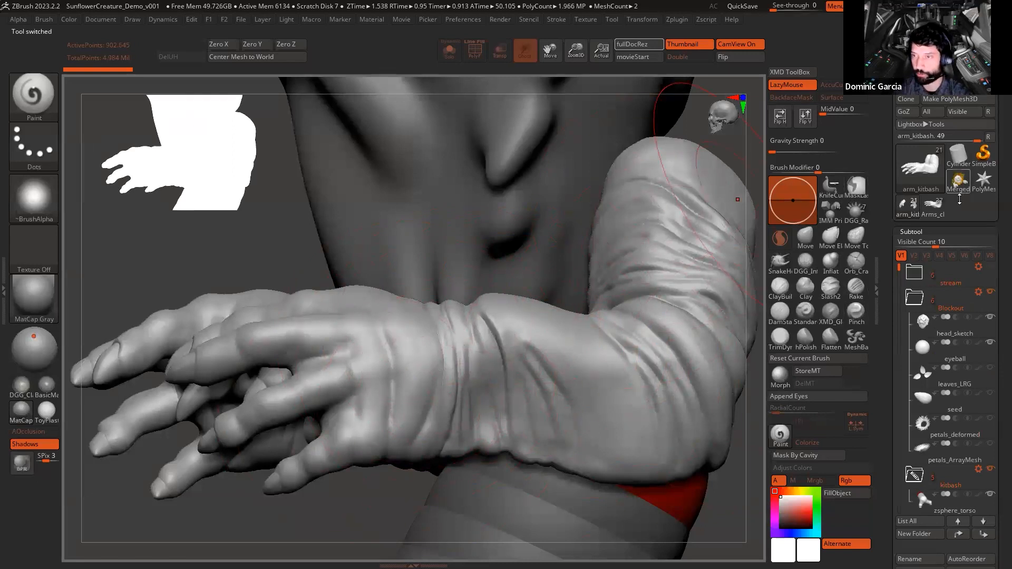
left_click(934, 205)
left_click(933, 207)
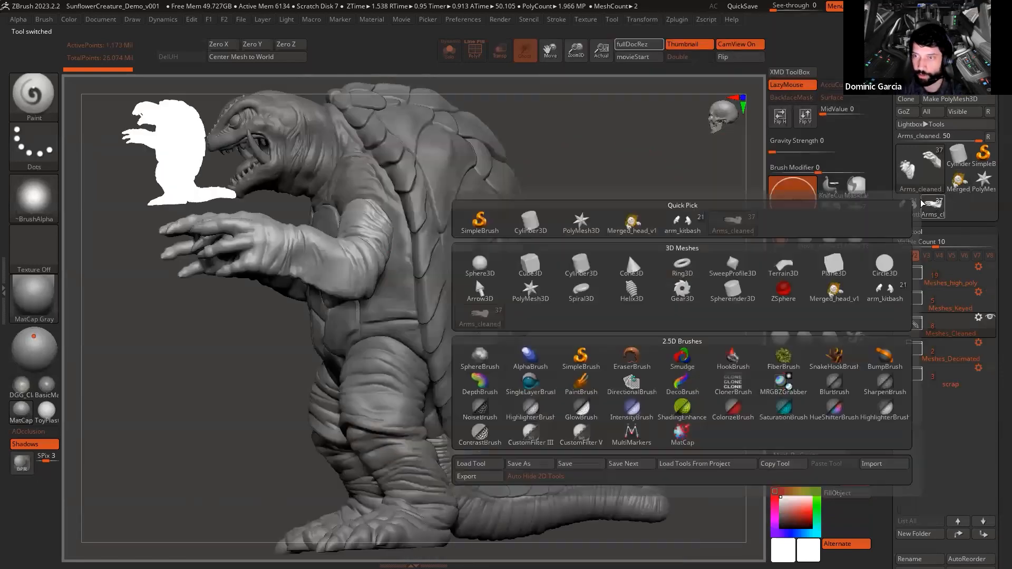
left_click(907, 209)
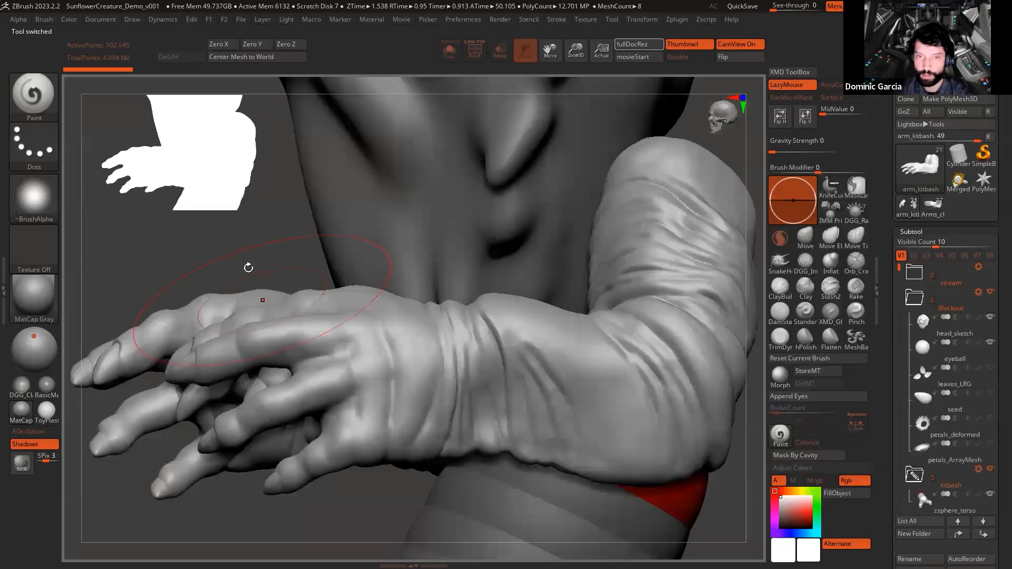
left_click_drag(711, 501, 622, 379)
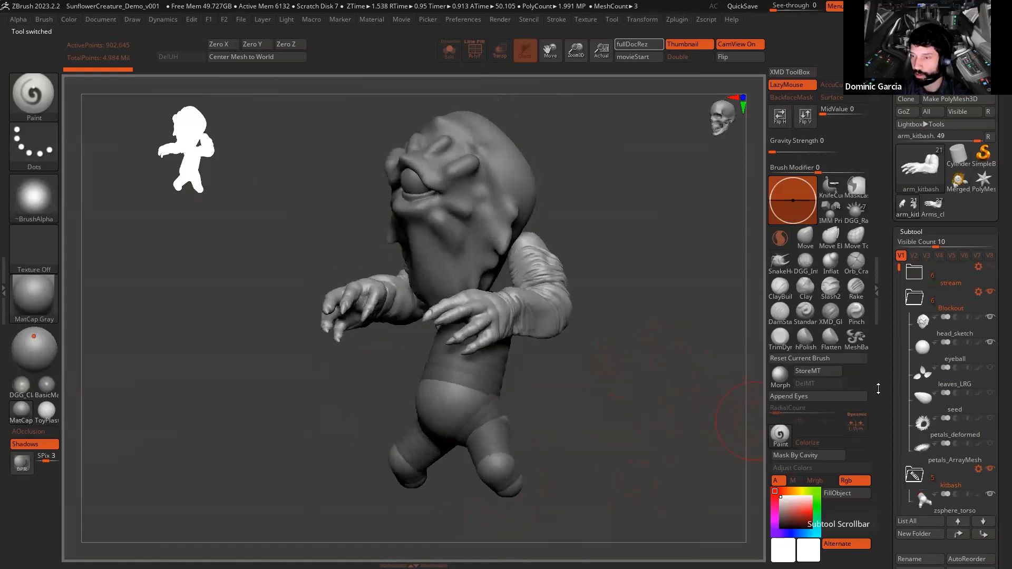
Step: Select the sunflower creature's head_sketch subtool, and make arm_kitbash the active subtool again
left_click_drag(899, 268, 898, 290)
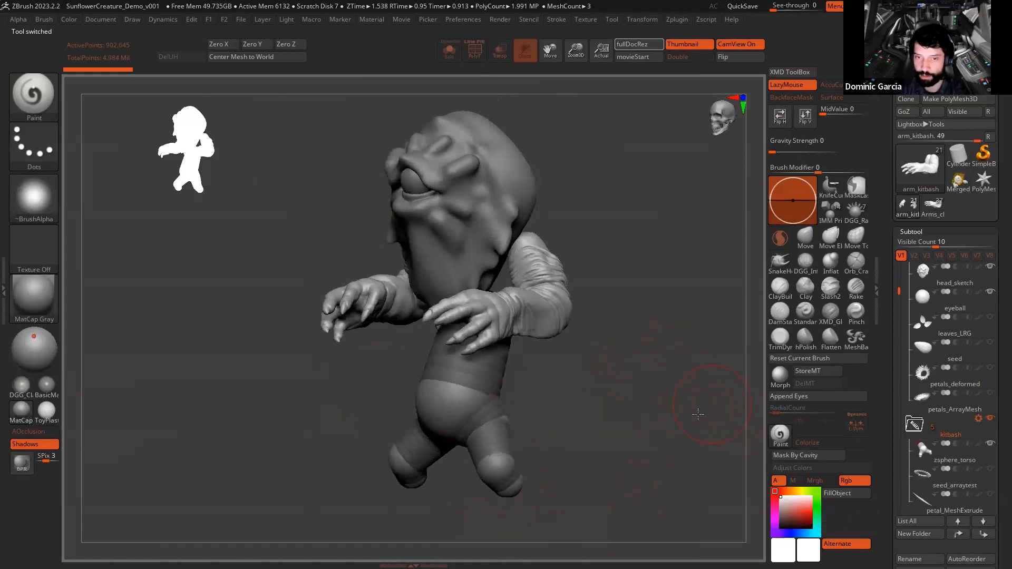
left_click_drag(697, 412, 640, 393)
left_click(465, 237, "alt")
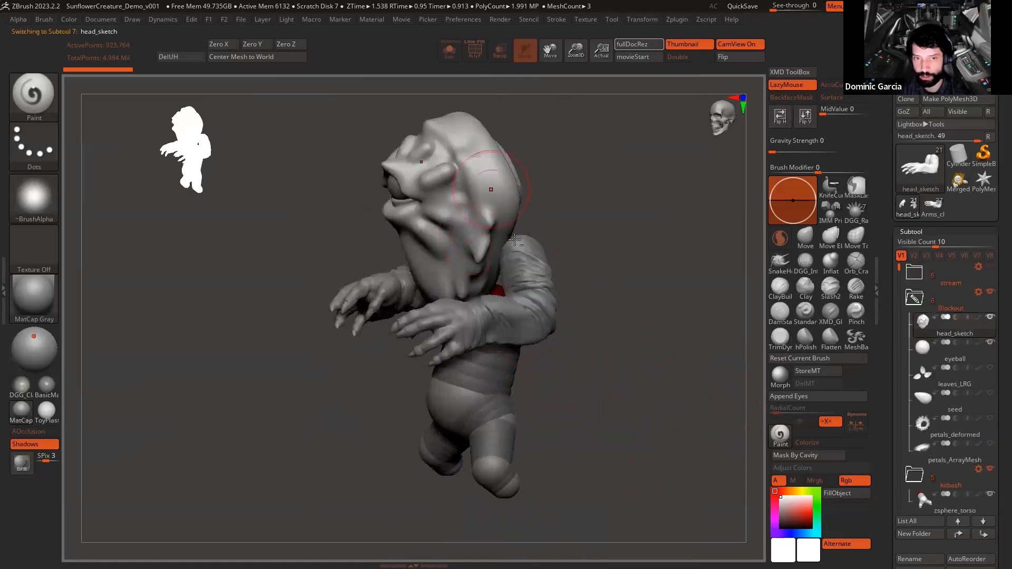
left_click(519, 280, "alt")
left_click_drag(638, 422, 677, 393)
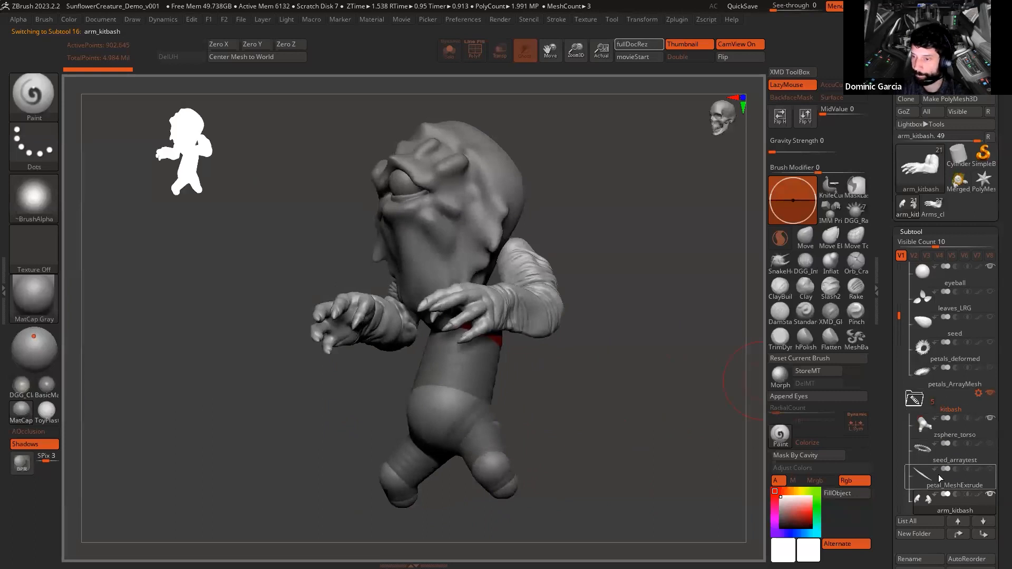
Step: Make the zsphere_torso subtool active and examine the ZSphere body from the side
mouse_move(993, 498)
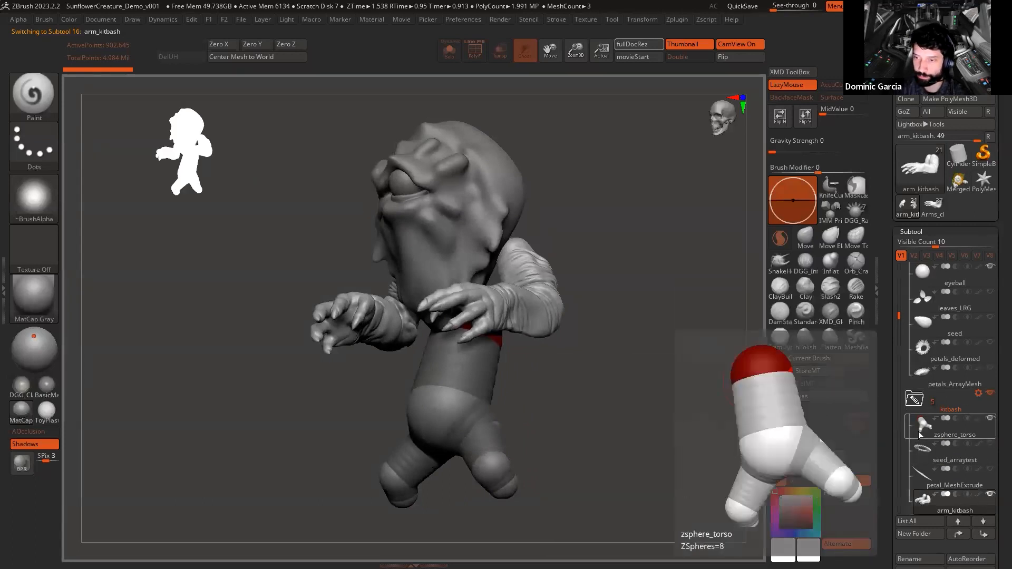
left_click(924, 431)
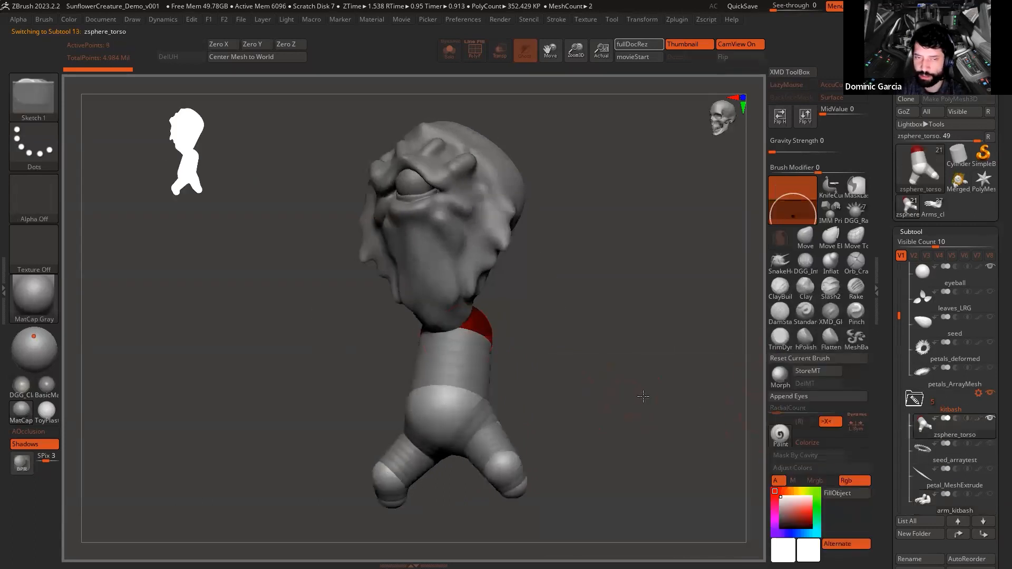
key("shift+f")
mouse_move(662, 397)
left_mouse_down()
mouse_move(635, 403)
mouse_move(645, 392)
left_mouse_up()
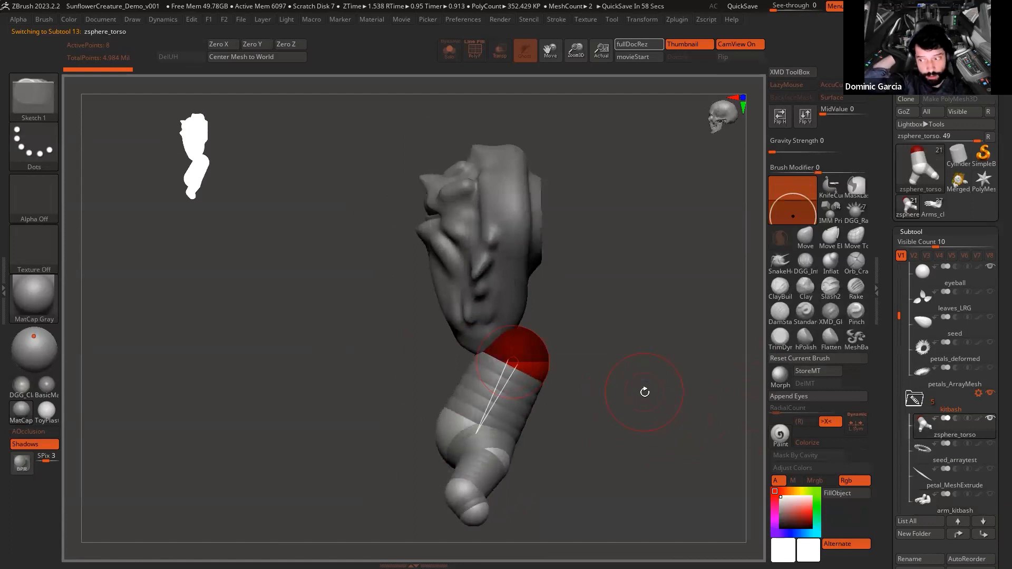
Step: Collapse the Blockout folder and leave the kitbash folder expanded in the subtool list
left_click(914, 399)
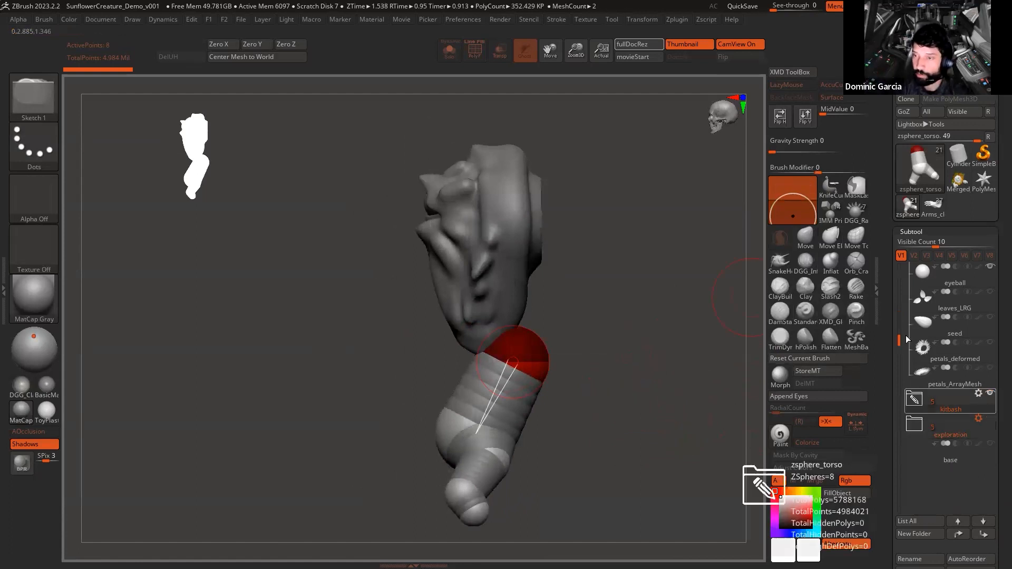
left_click_drag(899, 339, 898, 265)
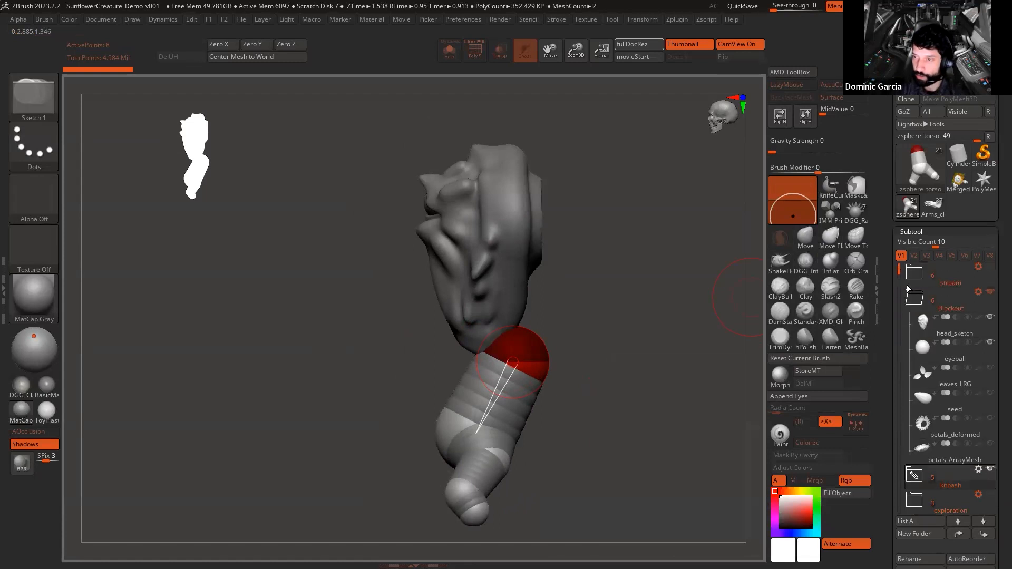
left_click(914, 298)
left_click(917, 357)
left_click(914, 324)
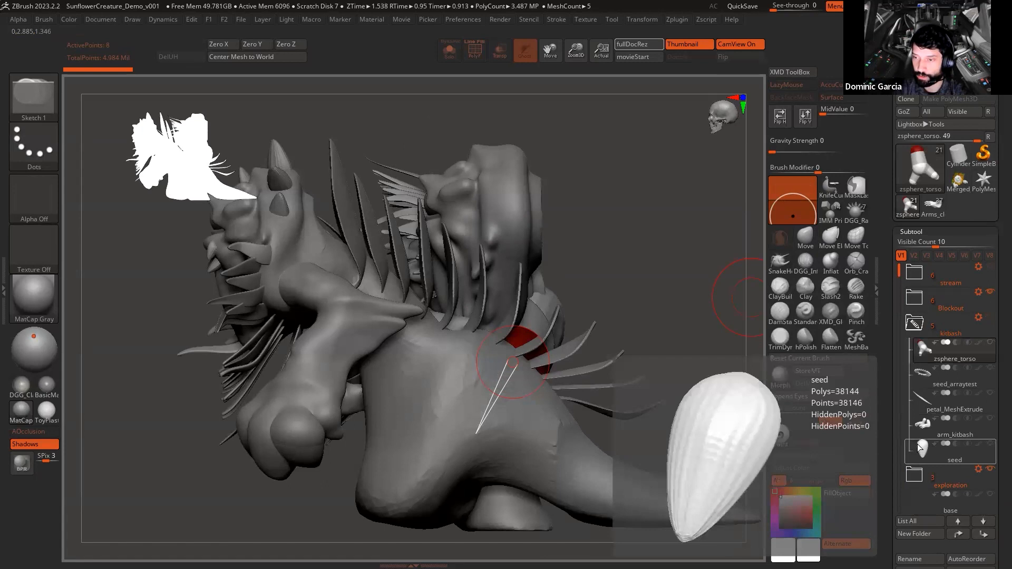
Step: Select the seed subtool in the kitbash folder, isolate it with Solo and examine its wireframe
left_click(952, 451)
key("alt+s")
mouse_move(735, 280)
left_mouse_down()
mouse_move(633, 293)
mouse_move(643, 379)
mouse_move(653, 391)
mouse_move(623, 393)
left_mouse_up()
key("shift+f")
key("shift+f")
left_click_drag(574, 369, 623, 350, "alt")
key("space")
left_click_drag(530, 251, 506, 251)
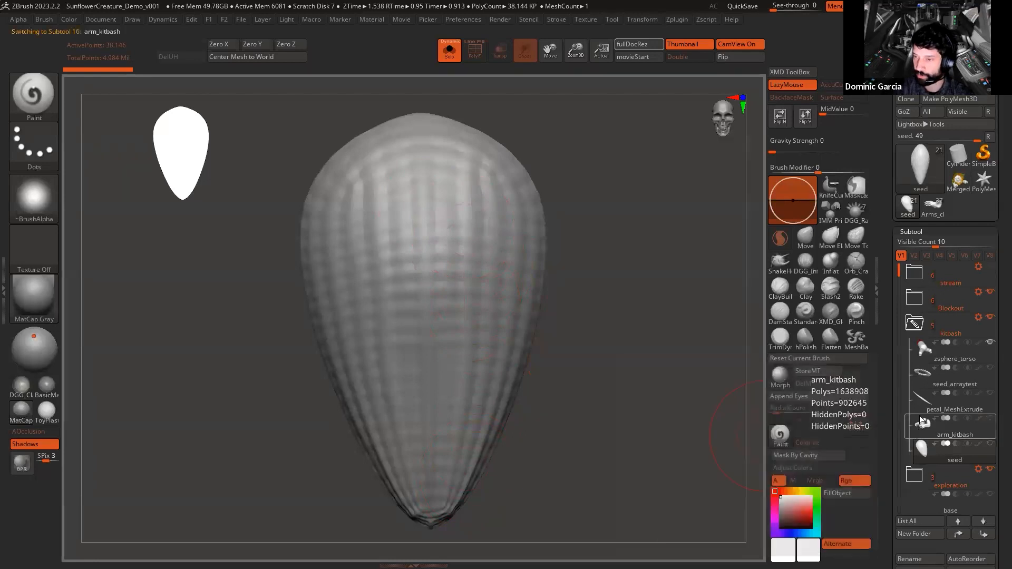
Step: Make the zsphere_torso subtool active again and collapse the kitbash folder
left_click(923, 348)
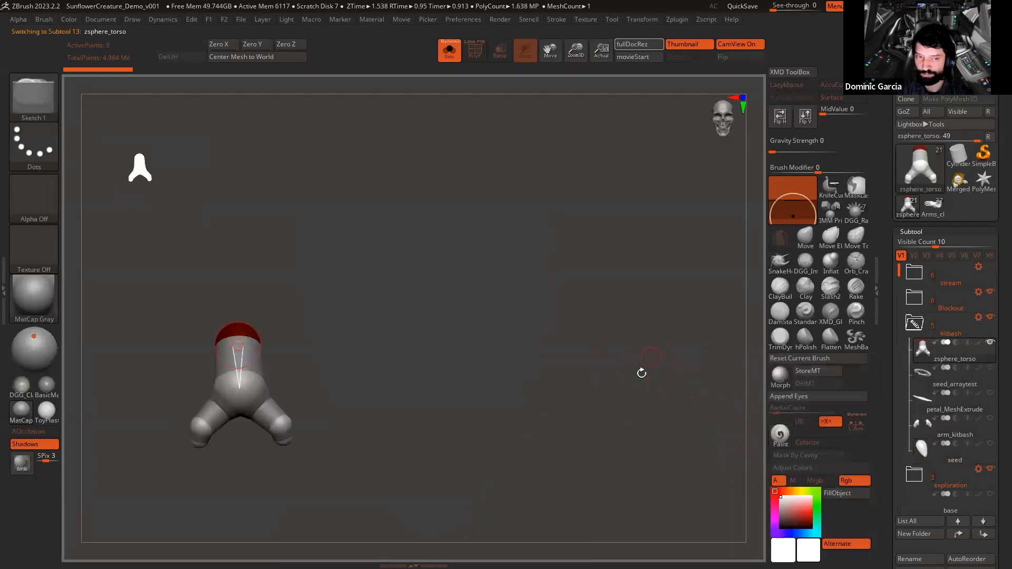
left_click(915, 323)
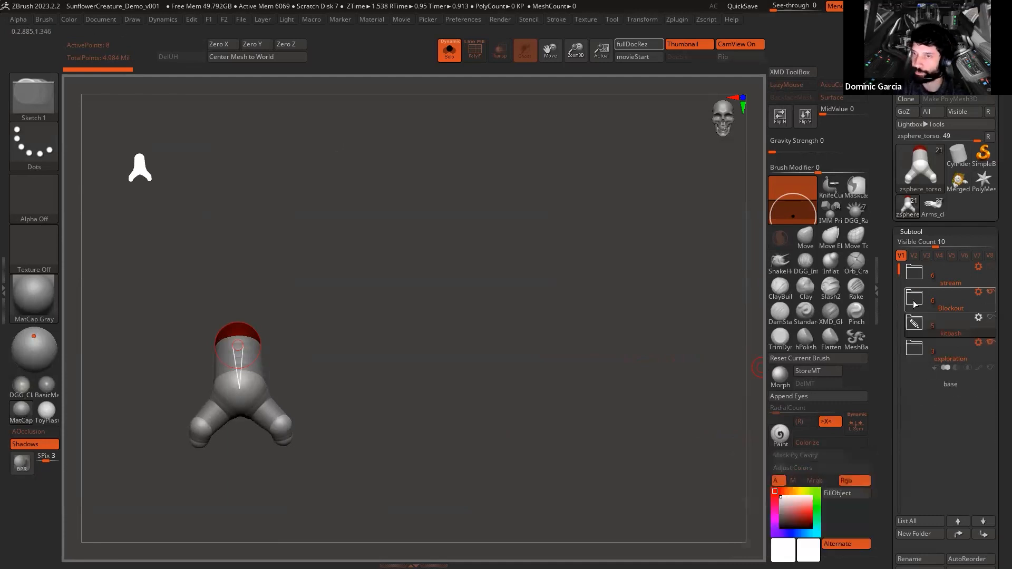
left_click(288, 45)
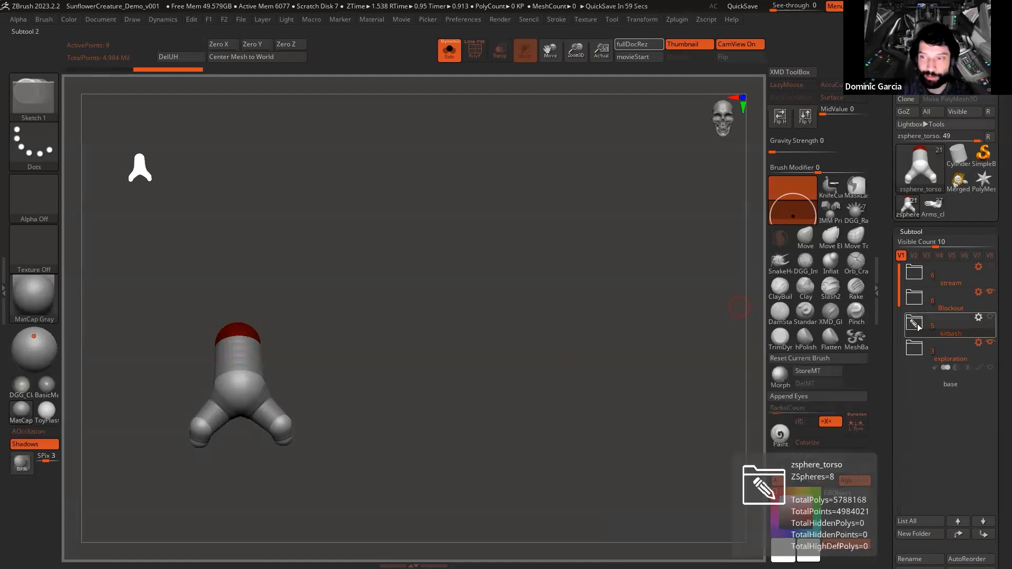
left_click_drag(475, 396, 532, 374, "alt")
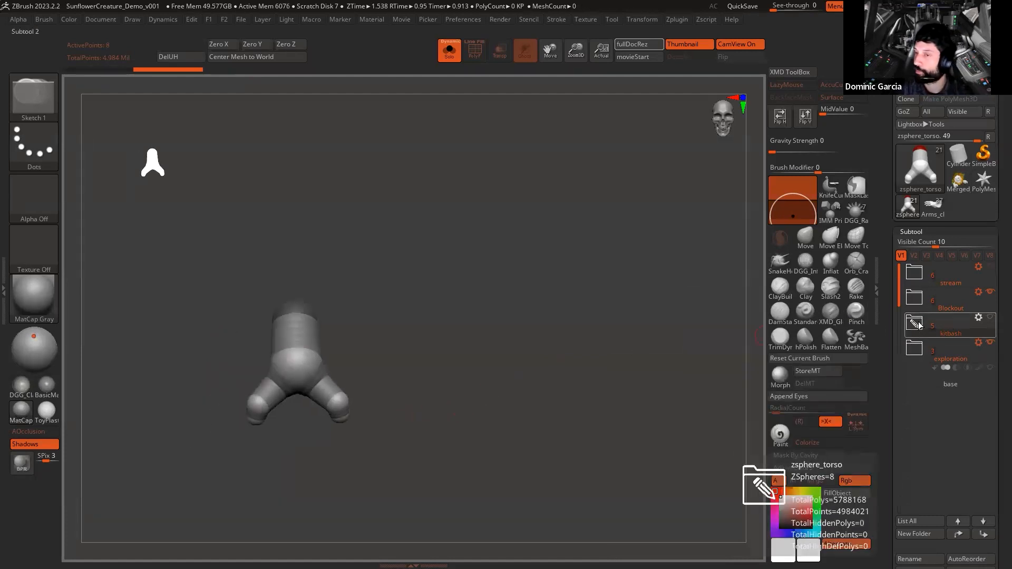
Step: Switch to the Arms_cleaned tool, turn Solo off and frame the whole turtle monster
left_click(923, 210)
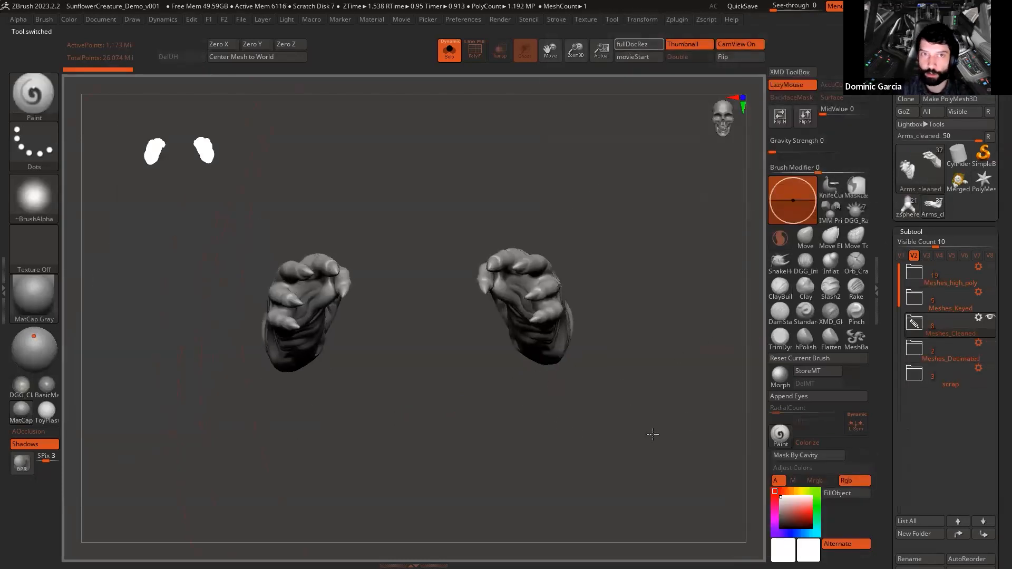
left_click_drag(738, 247, 632, 314, "alt")
key("space")
key("f")
left_click_drag(646, 271, 681, 304)
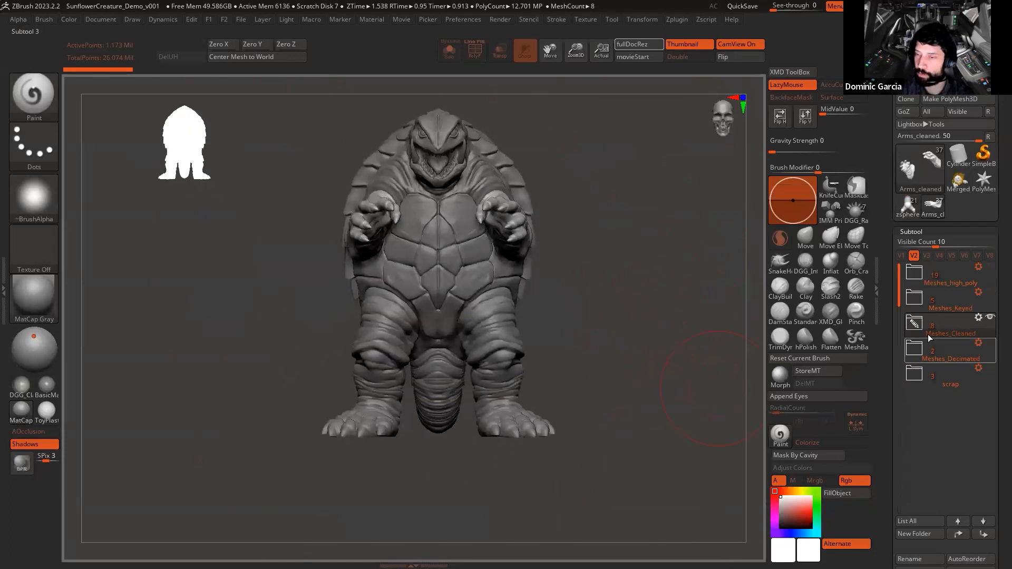
Step: Open and close the Meshes_high_poly folder, and examine the turtle monster from a three-quarter angle
left_click(914, 278)
left_click(914, 277)
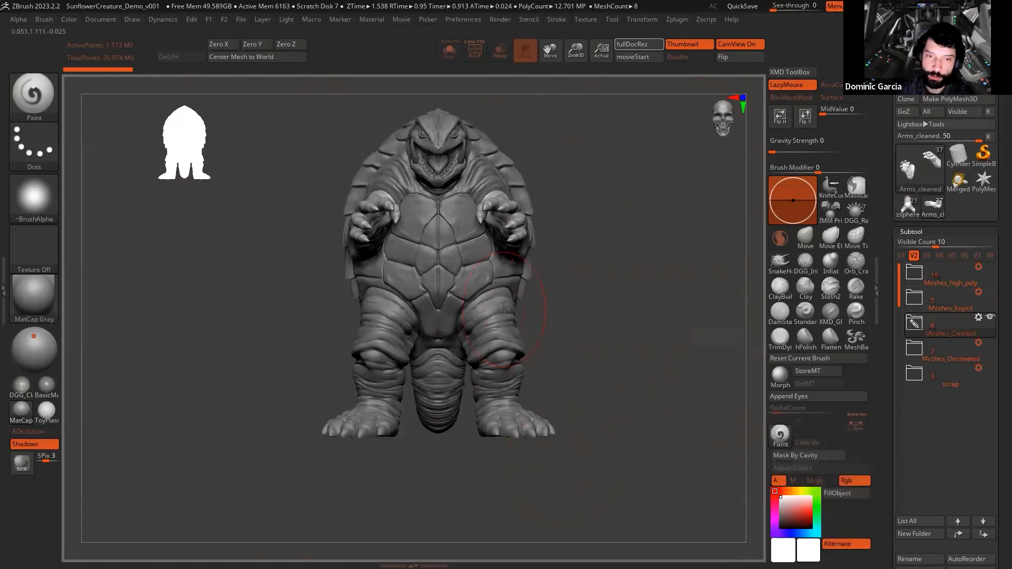
left_click_drag(636, 372, 665, 333)
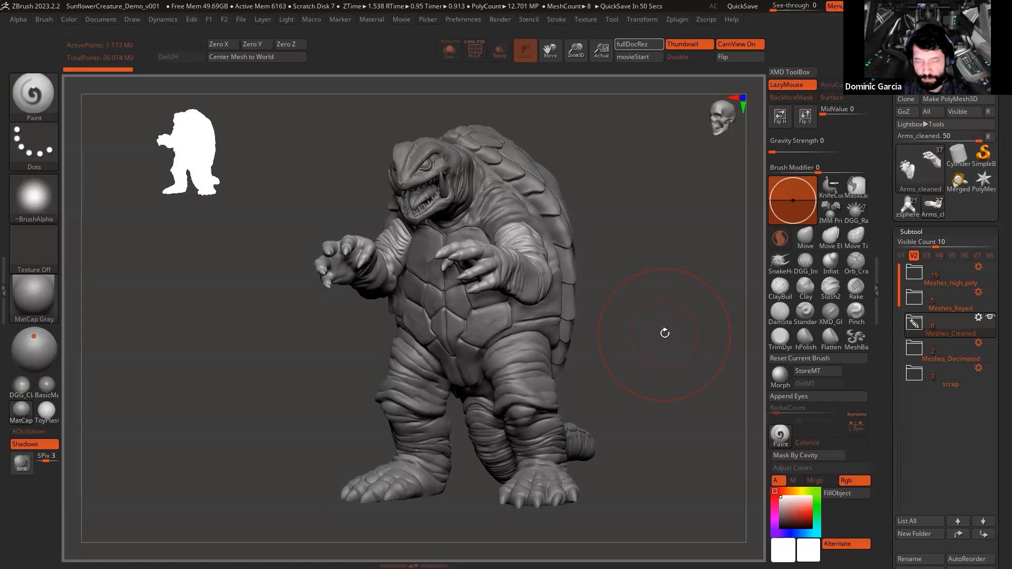
left_click_drag(664, 334, 665, 358)
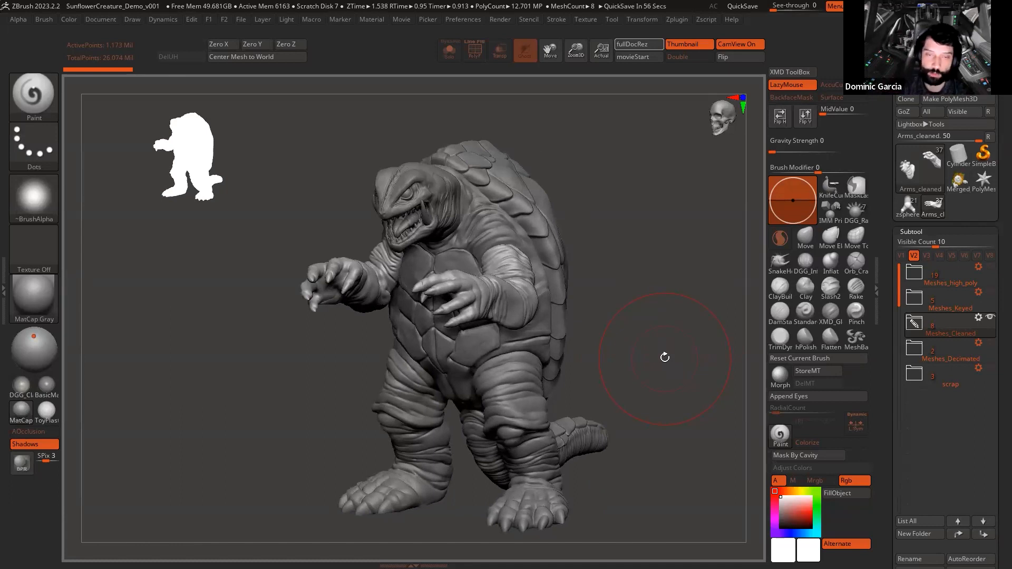
Step: Make the Leg_cleaned_L subtool active and examine the legs with PolyFrame turned on and back off
left_click_drag(650, 348, 630, 400)
left_click(561, 357, "alt")
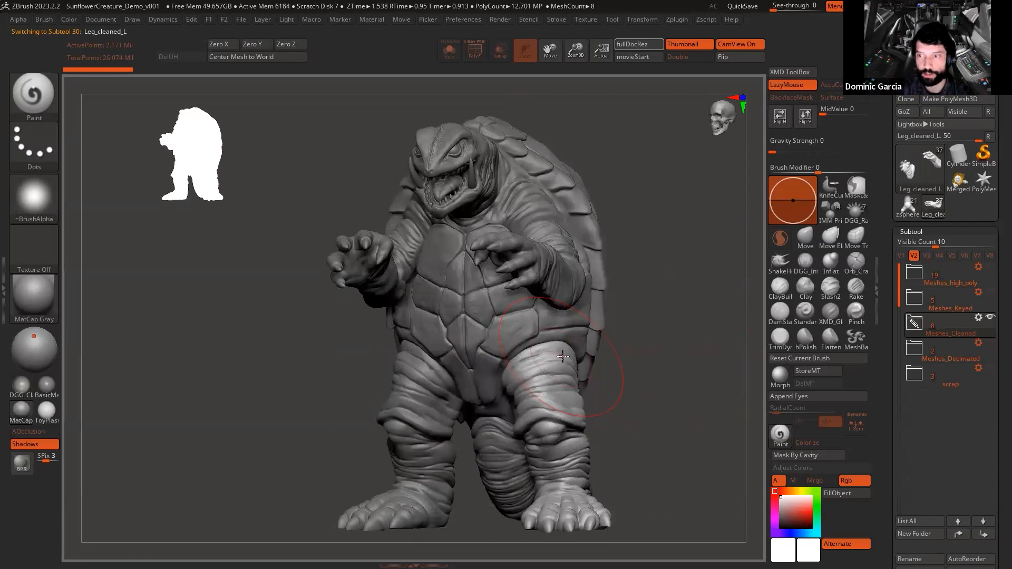
left_click_drag(713, 361, 678, 355)
key("shift+f")
key("shift+f")
mouse_move(959, 192)
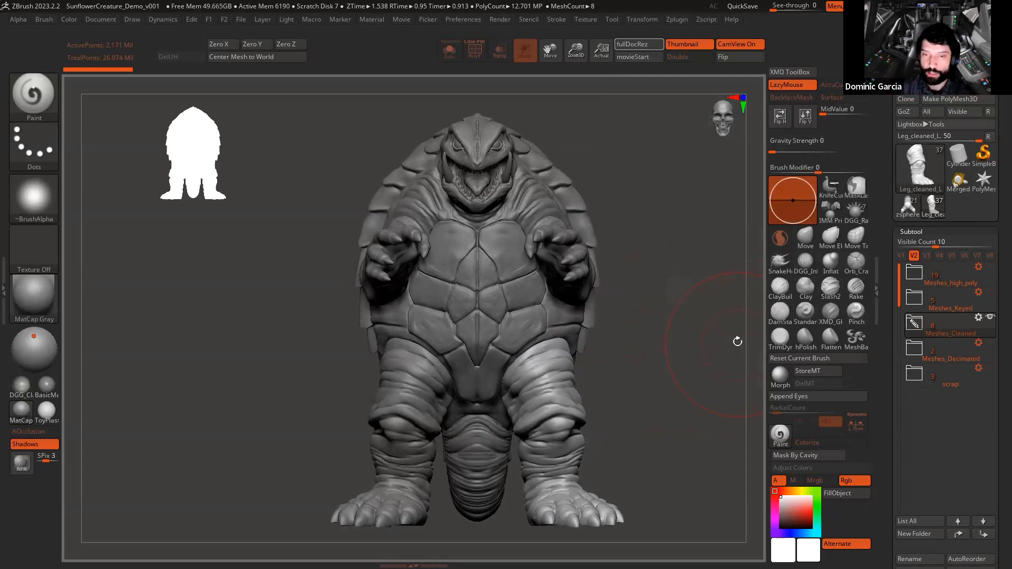
left_click_drag(683, 366, 684, 362)
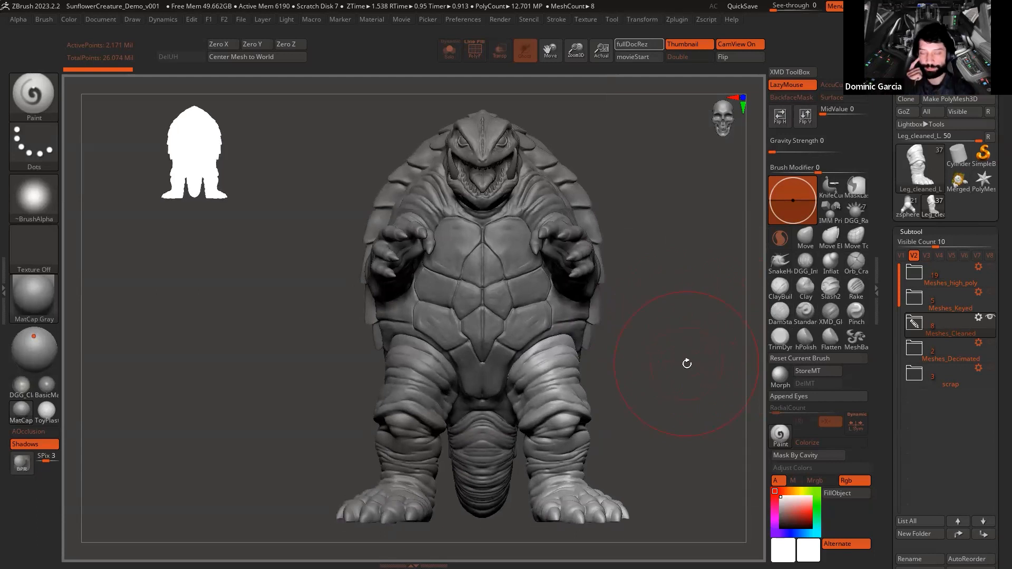
Step: Switch to the PureRef reference board and move across it to the section about keys and prep
key("super")
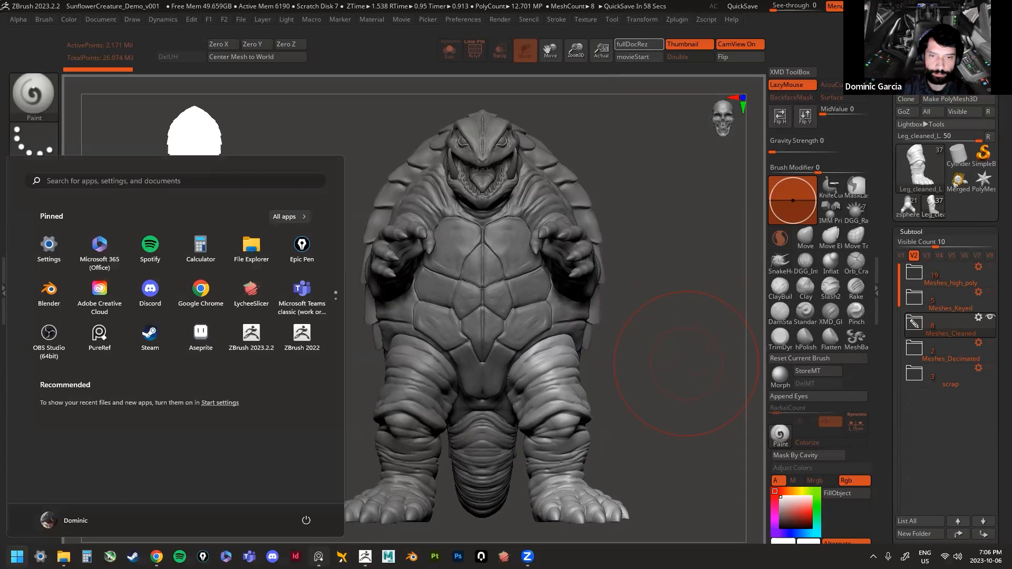
left_click(318, 557)
scroll(702, 326, "down", 5)
middle_click_drag(880, 313, 133, 287)
middle_click_drag(955, 339, 252, 308)
middle_click_drag(894, 306, 28, 279)
middle_click_drag(847, 291, 432, 296)
left_click_drag(620, 157, 359, 194)
left_click(706, 248)
Step: Examine the two images under the "Keys and prep" heading, showing the separated monster parts with keys and print supports
middle_click_drag(897, 303, 519, 244)
scroll(518, 240, "up", 4)
middle_click_drag(550, 213, 291, 226)
middle_click_drag(456, 250, 455, 117)
scroll(473, 299, "down", 2)
middle_click_drag(499, 249, 735, 270)
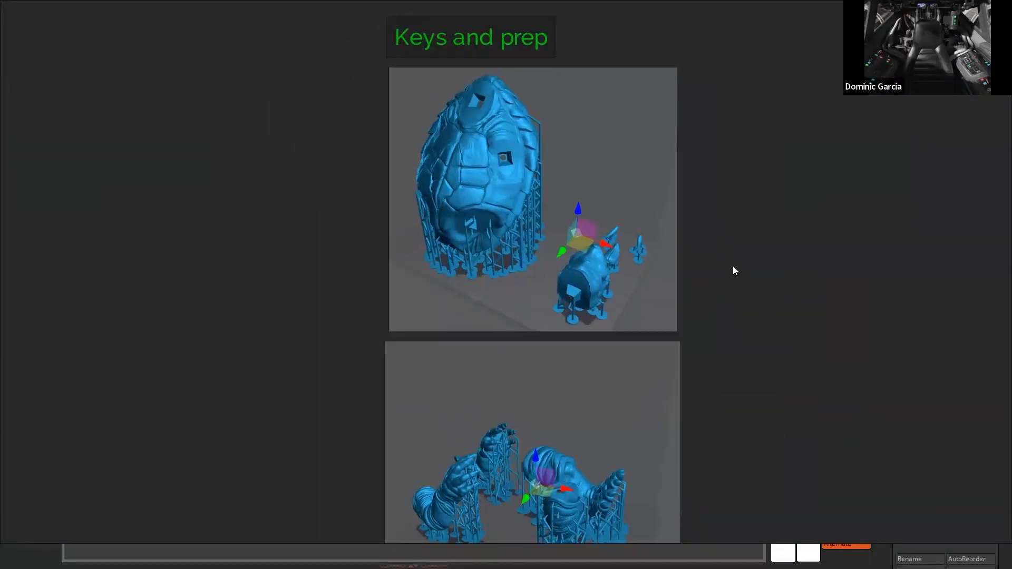
middle_click_drag(737, 190, 760, 172)
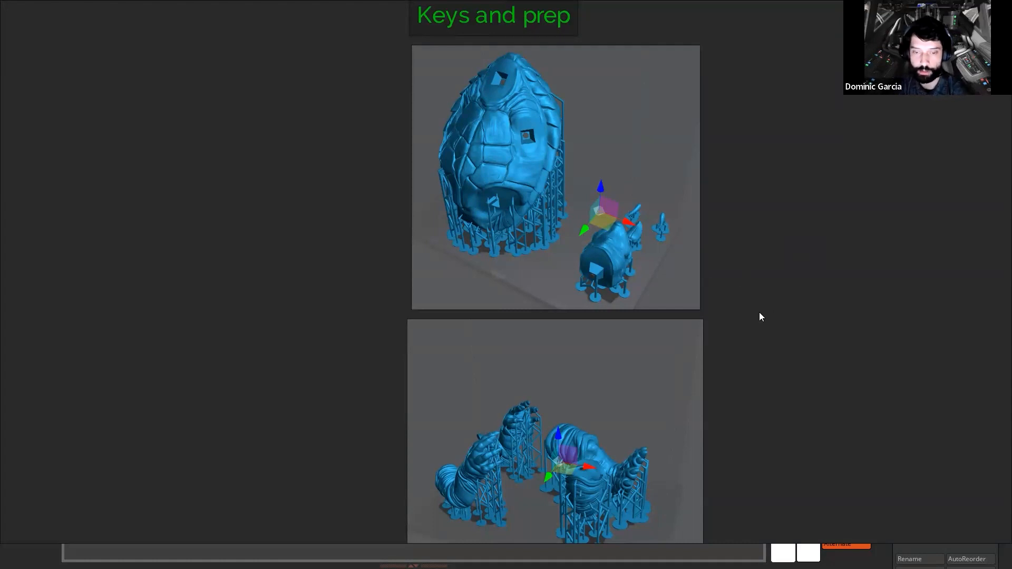
middle_click_drag(757, 366, 735, 340)
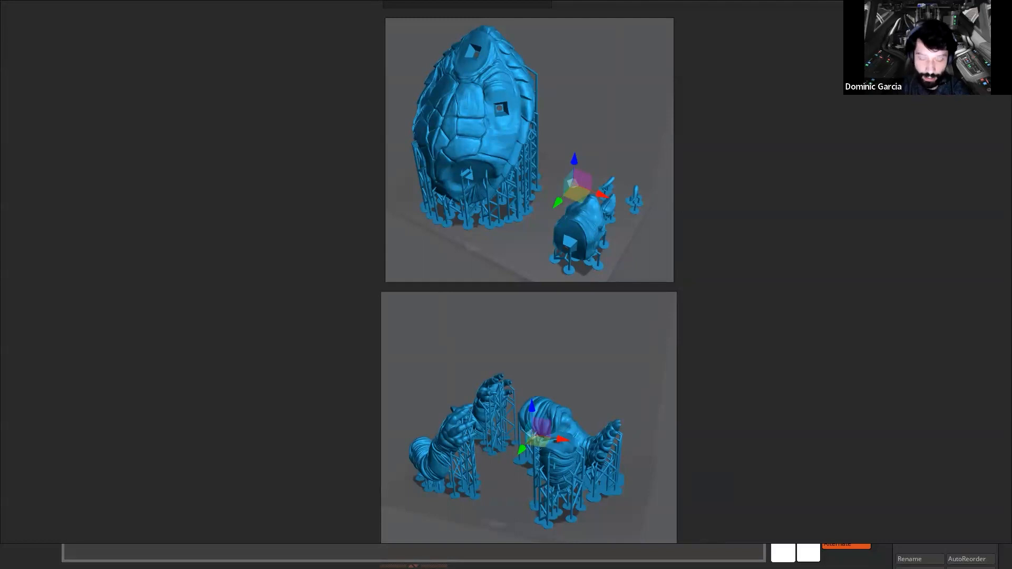
Step: Return to ZBrush and examine the assembled turtle monster from a three-quarter angle
key("alt+Tab")
left_click_drag(680, 393, 694, 334)
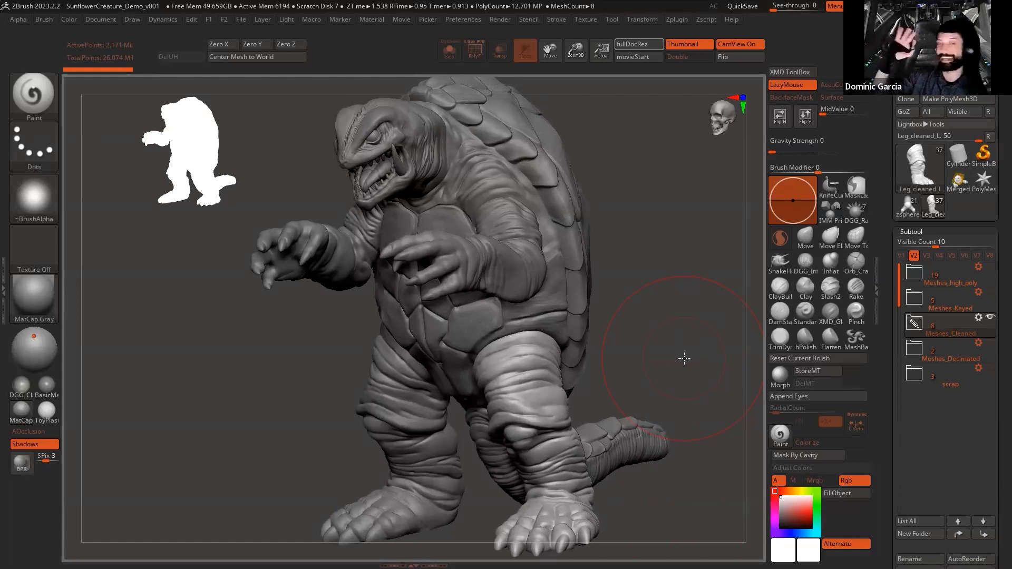
left_click_drag(684, 358, 655, 346)
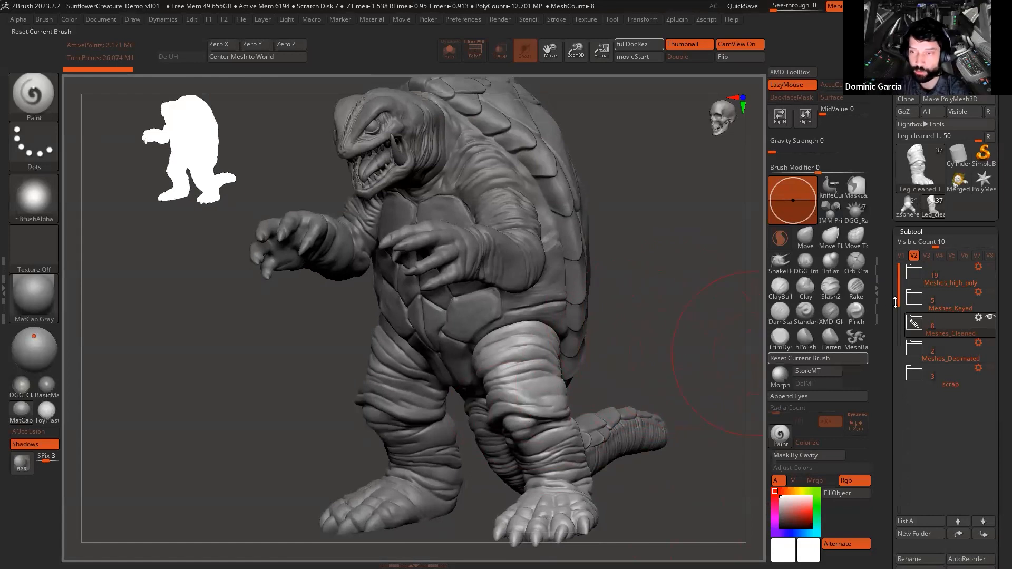
left_click_drag(644, 339, 683, 348)
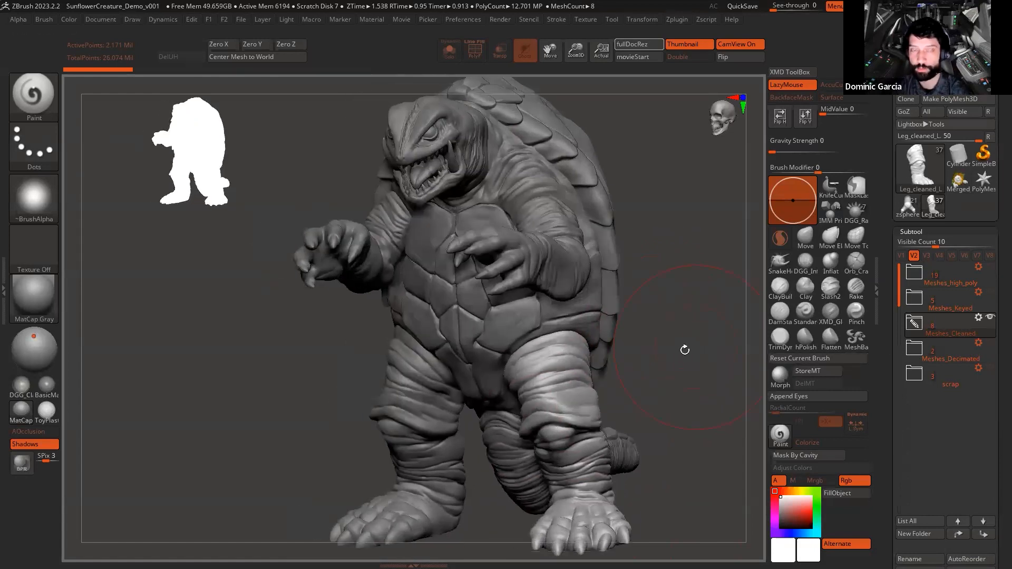
Step: Turn PolyFrame on and make the right leg, arms, head, tongue and body subtools active one after another
left_click(548, 372, "alt")
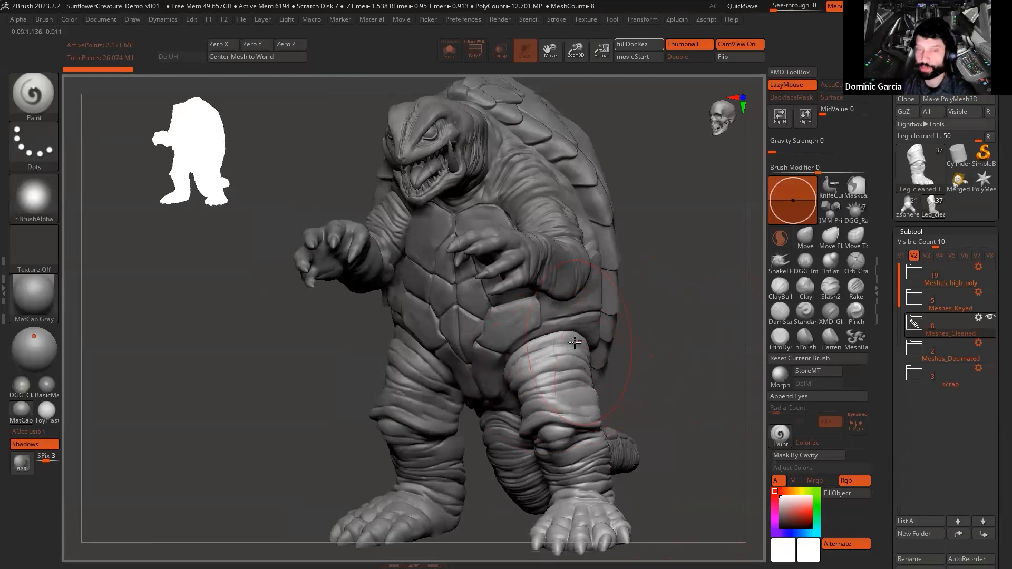
key("shift+f")
left_click(429, 411, "alt")
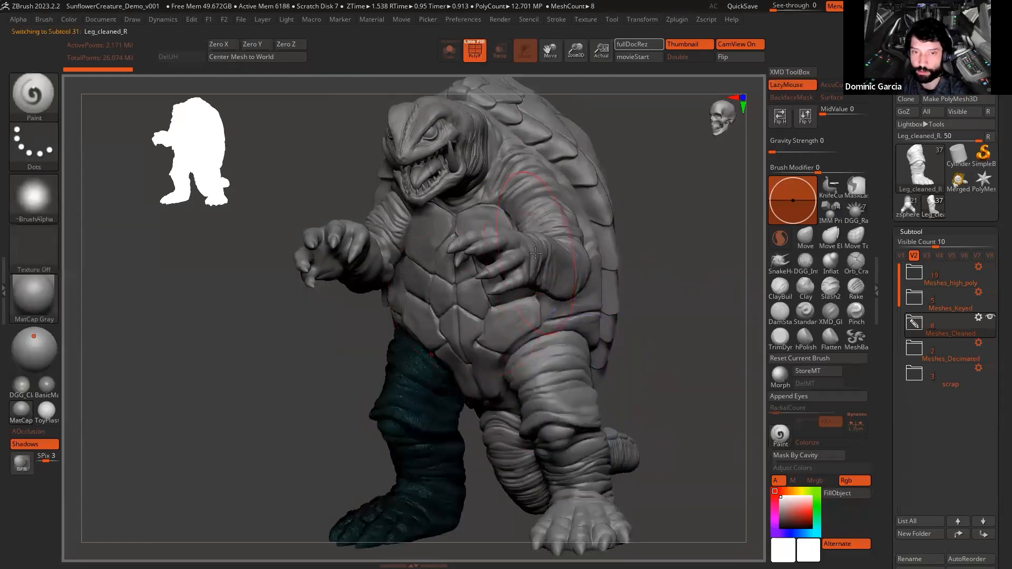
left_click(395, 252, "alt")
left_click(446, 165, "alt")
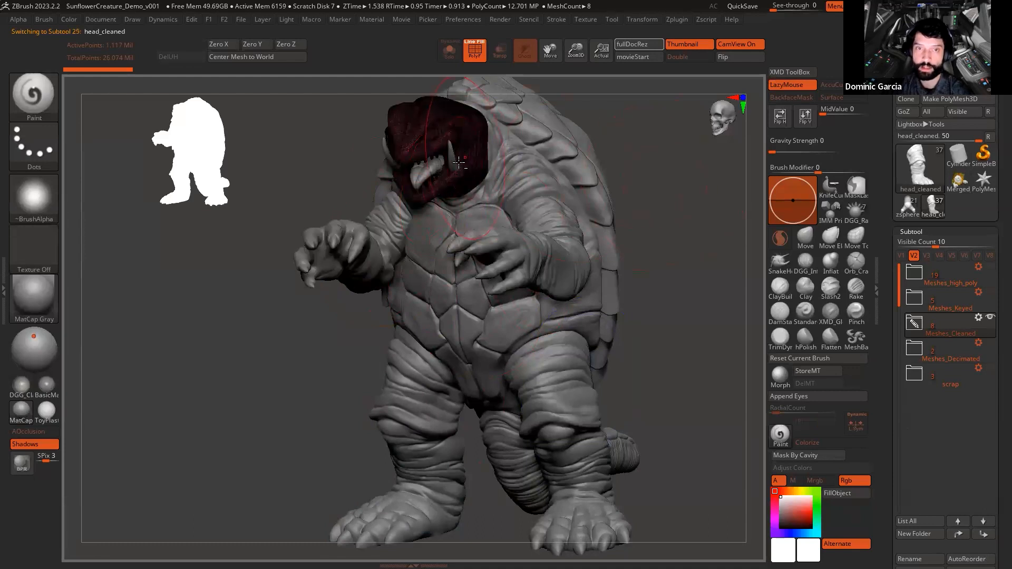
left_click(421, 177, "alt")
left_click(420, 179, "alt")
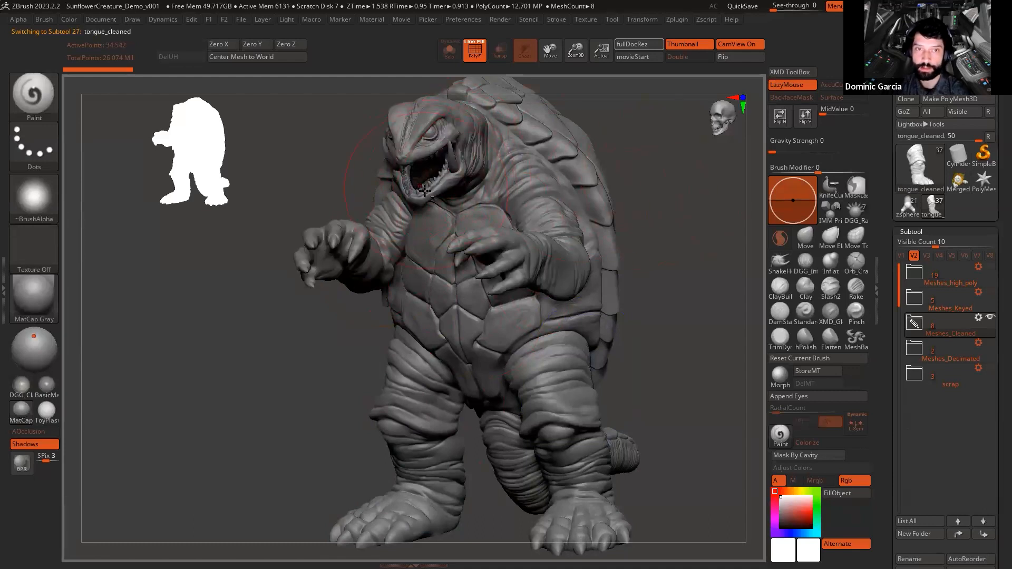
left_click(592, 199, "alt")
Step: Examine the shell from the side, make the Tail_cleaned subtool active and turn PolyFrame off
left_click_drag(680, 244, 637, 249)
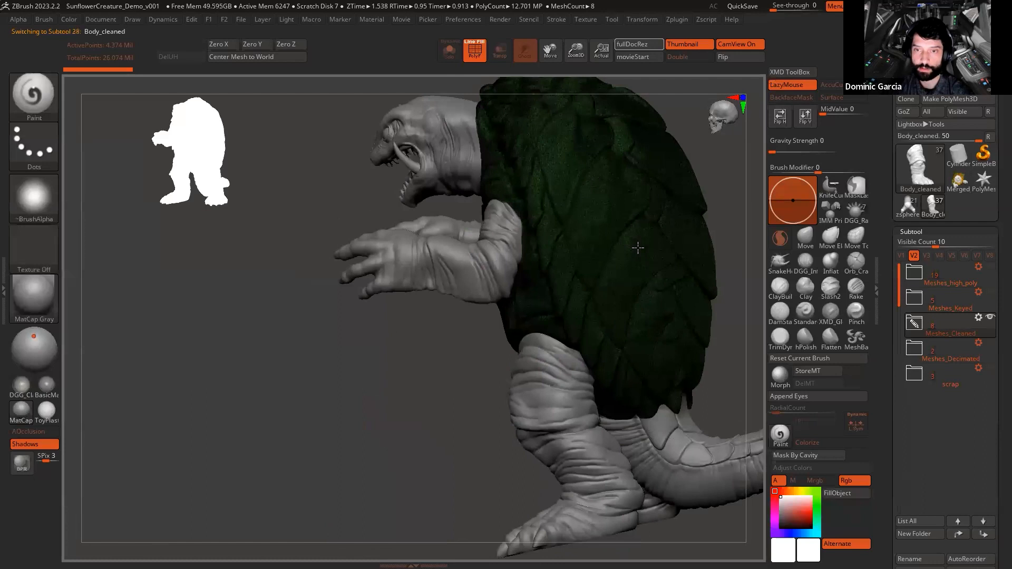
left_click_drag(398, 399, 362, 352, "alt")
left_click_drag(702, 290, 639, 359, "alt")
left_click_drag(641, 419, 652, 477)
left_click(653, 478, "alt")
left_click_drag(675, 280, 603, 301)
key("f")
key("shift+f")
Step: Spread all visible subtools apart, examine the separate turtle parts, and bring them back together
key("shift+x")
key("f")
left_click_drag(410, 327, 454, 338)
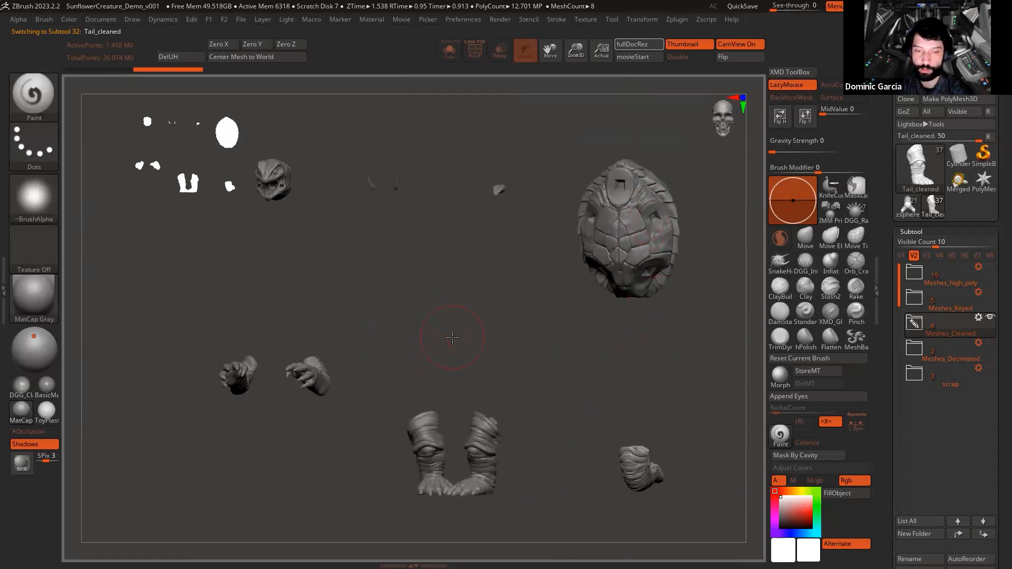
left_click_drag(516, 313, 451, 333)
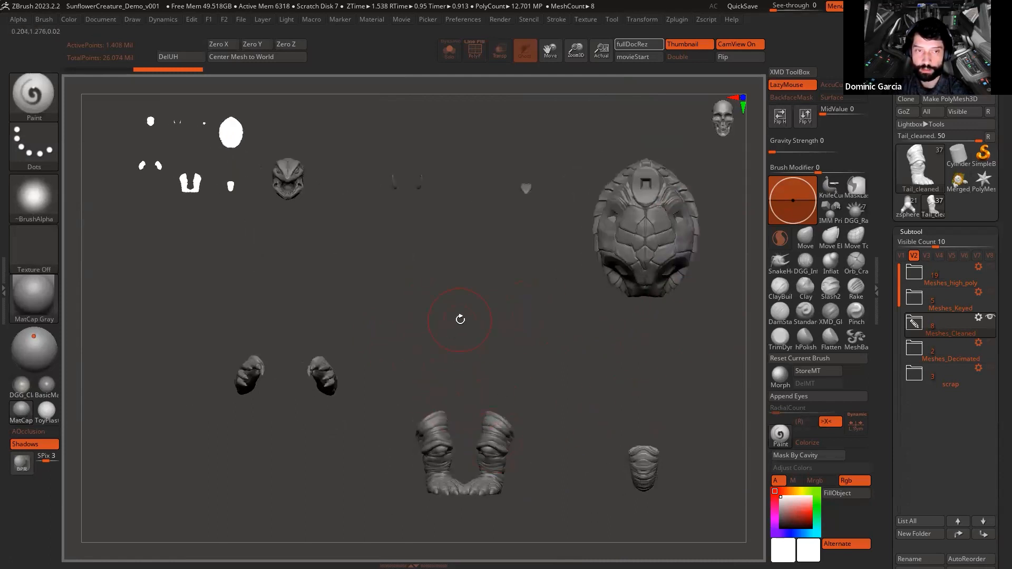
mouse_move(595, 336)
left_mouse_down()
mouse_move(574, 325)
mouse_move(592, 334)
left_mouse_up()
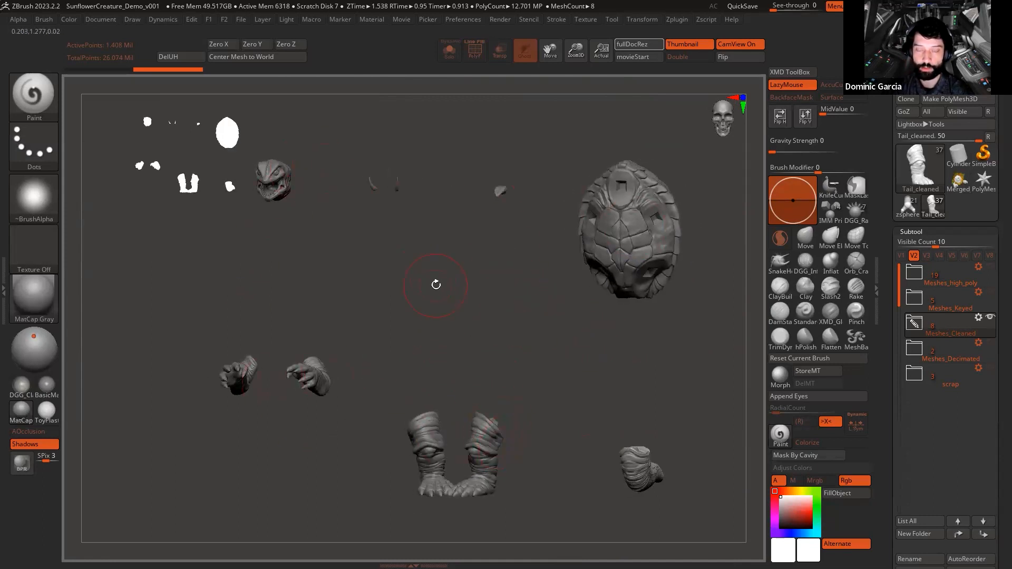
key("shift")
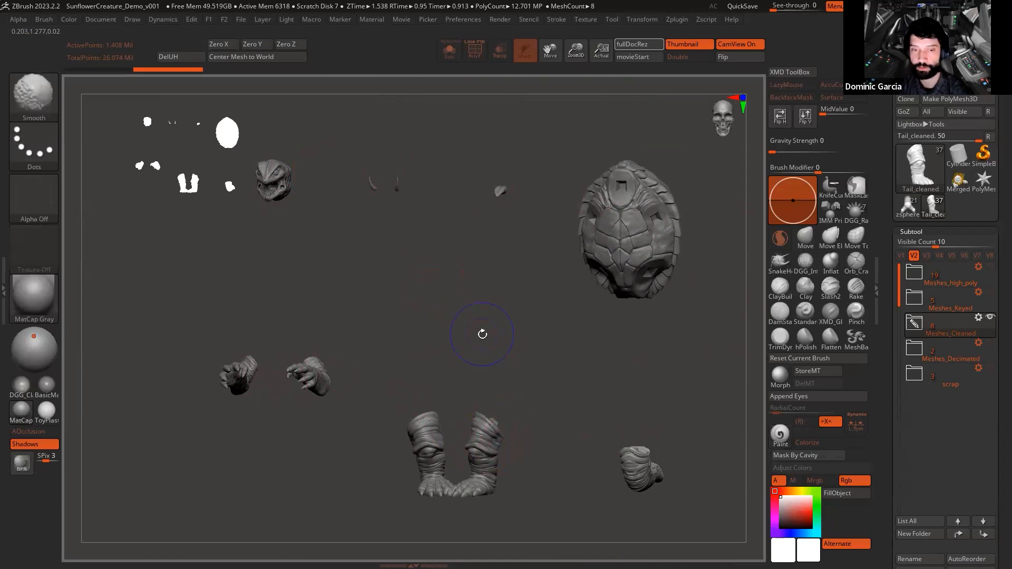
key("shift+x")
left_click_drag(588, 361, 557, 347)
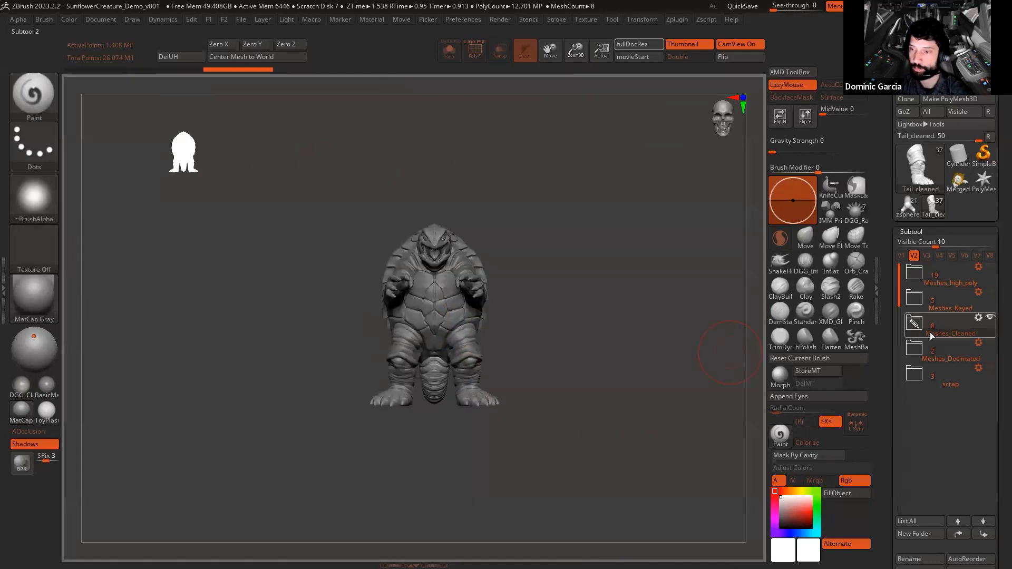
Step: Open the Meshes_Cleaned folder, isolate the Leg_cleaned_R subtool with Solo and examine the key on top of the leg
left_click(924, 329)
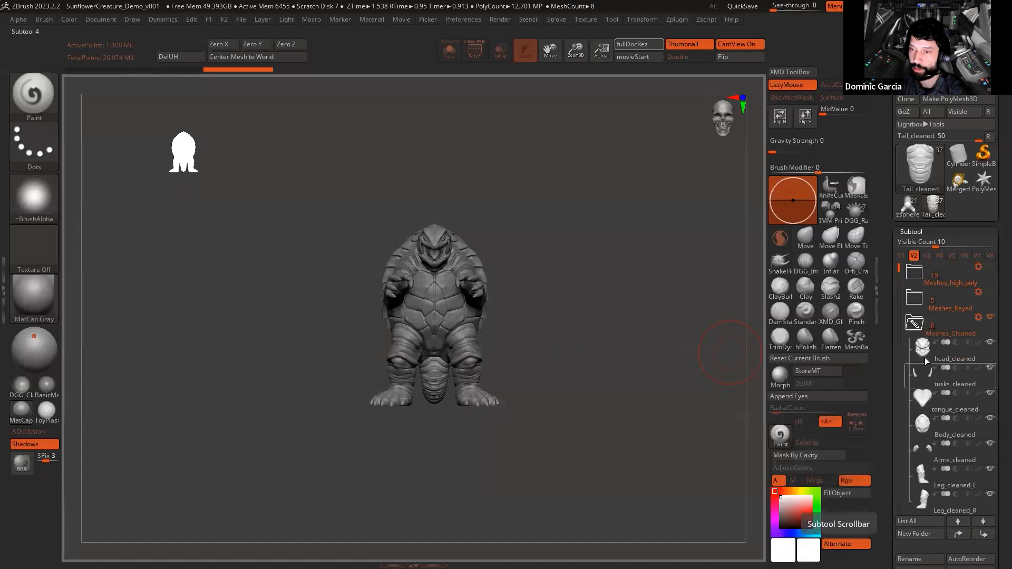
left_click(952, 506)
left_click_drag(644, 339, 636, 411)
mouse_move(507, 299)
left_mouse_down("alt")
mouse_move(597, 251)
mouse_move(588, 270)
left_mouse_up("alt")
key("space")
left_click_drag(513, 225, 497, 225)
left_click_drag(558, 237, 600, 240, "alt")
left_click_drag(566, 300, 571, 203)
left_click_drag(606, 381, 647, 287, "alt")
left_click_drag(698, 310, 735, 305, "alt")
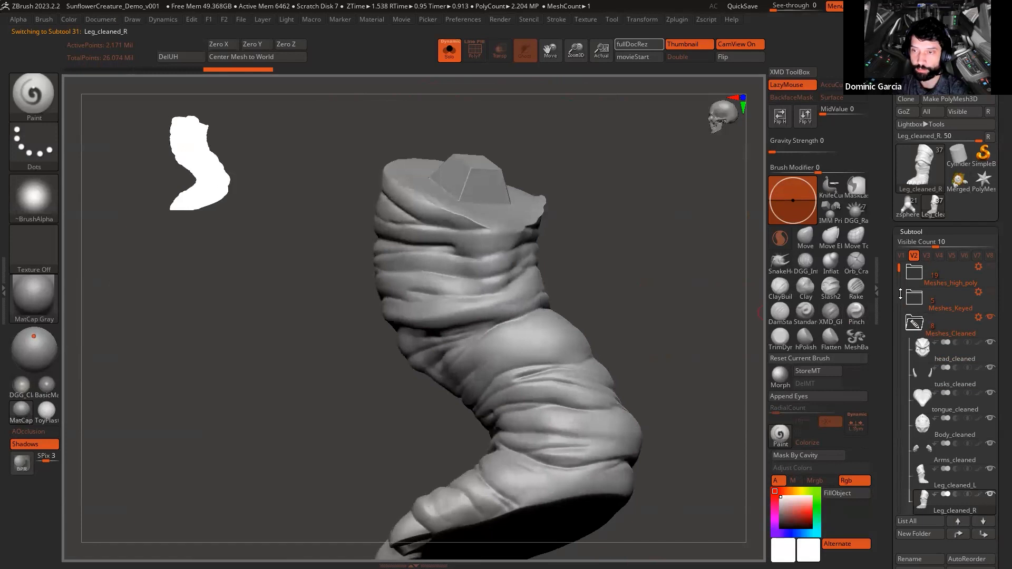
Step: Set the subtool list's Visible Count to 12
left_click_drag(918, 243, 923, 242)
left_click_drag(608, 247, 624, 211, "alt")
mouse_move(917, 532)
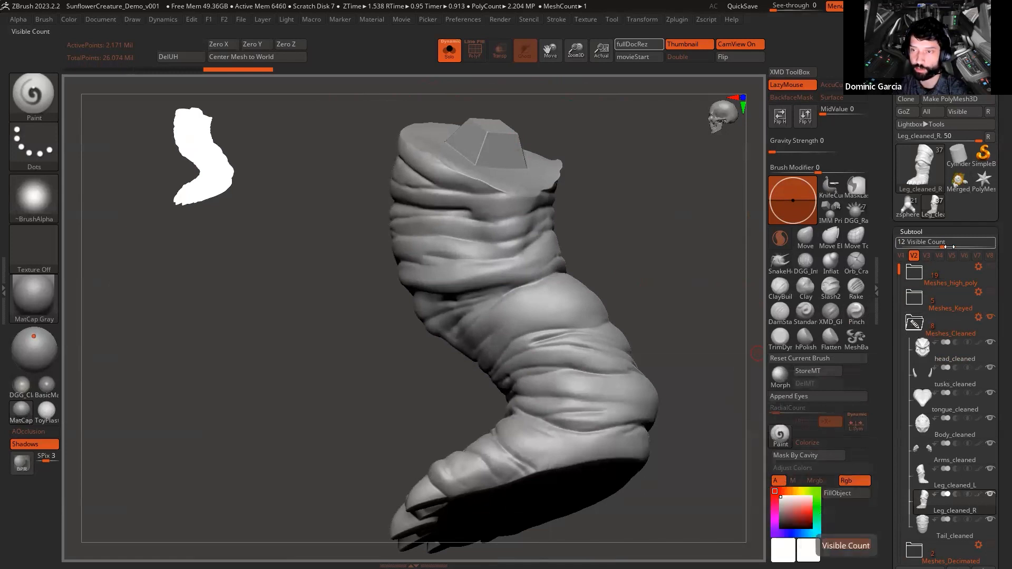
Step: Make the Body_cleaned subtool active and examine the square key sockets from the front and below
mouse_move(966, 478)
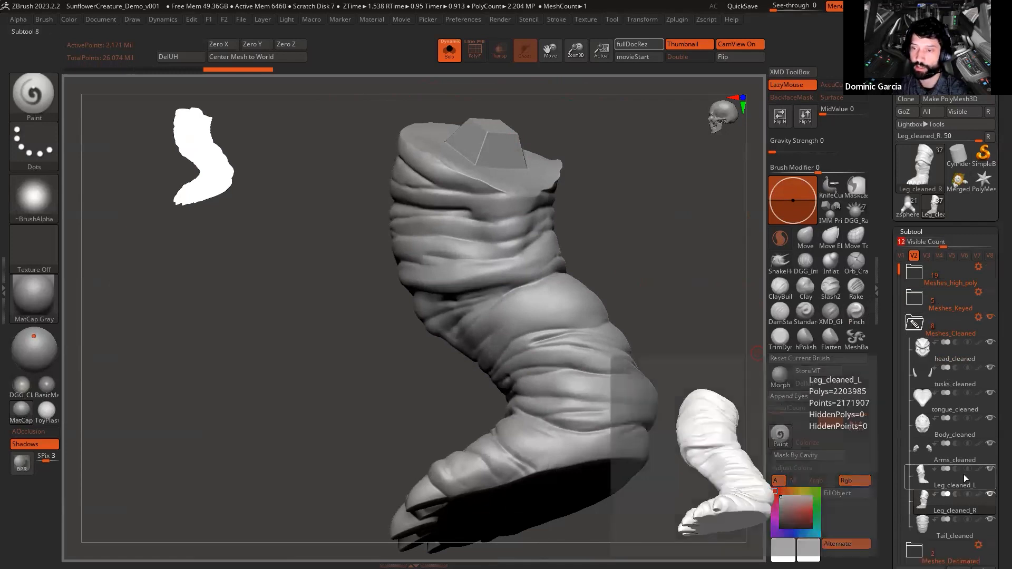
left_click(920, 429)
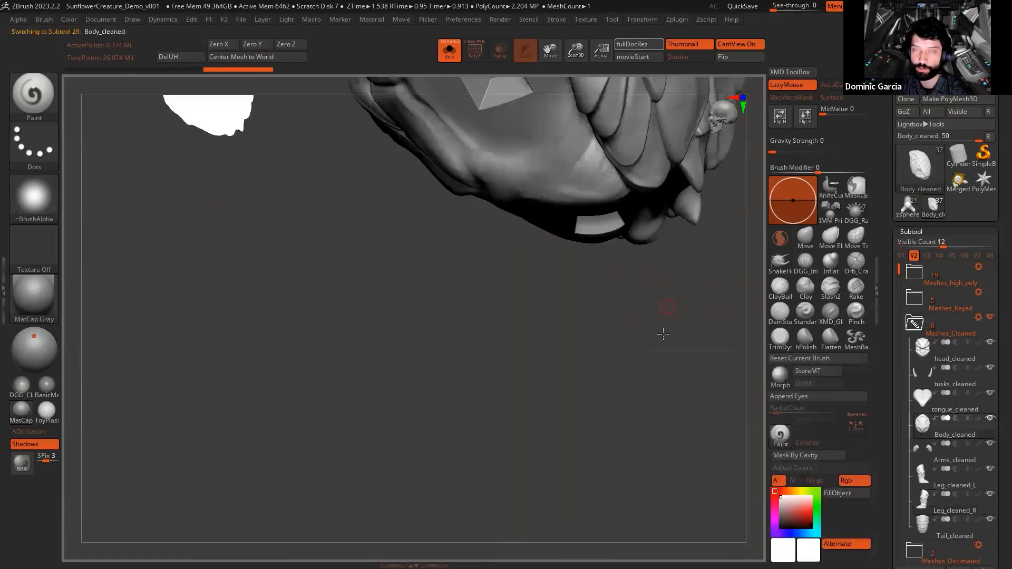
mouse_move(673, 449)
left_mouse_down()
mouse_move(712, 414)
mouse_move(683, 485)
mouse_move(669, 446)
mouse_move(677, 416)
mouse_move(706, 436)
mouse_move(700, 376)
mouse_move(735, 427)
mouse_move(711, 428)
mouse_move(731, 419)
mouse_move(737, 387)
left_mouse_up()
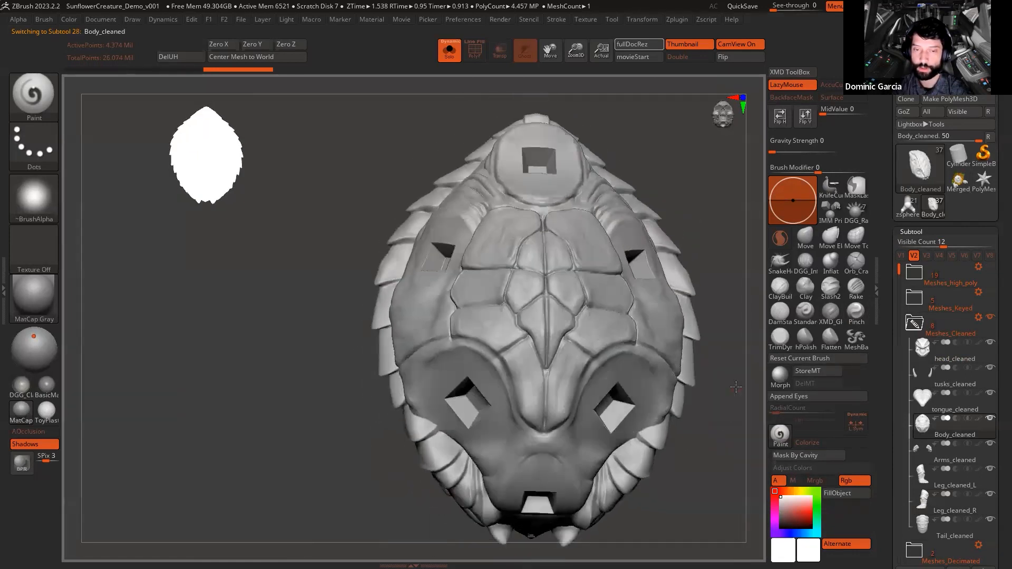
Step: Make Leg_cleaned_R active again and examine its protruding key from several angles
left_click(923, 505)
left_click_drag(705, 381, 665, 414)
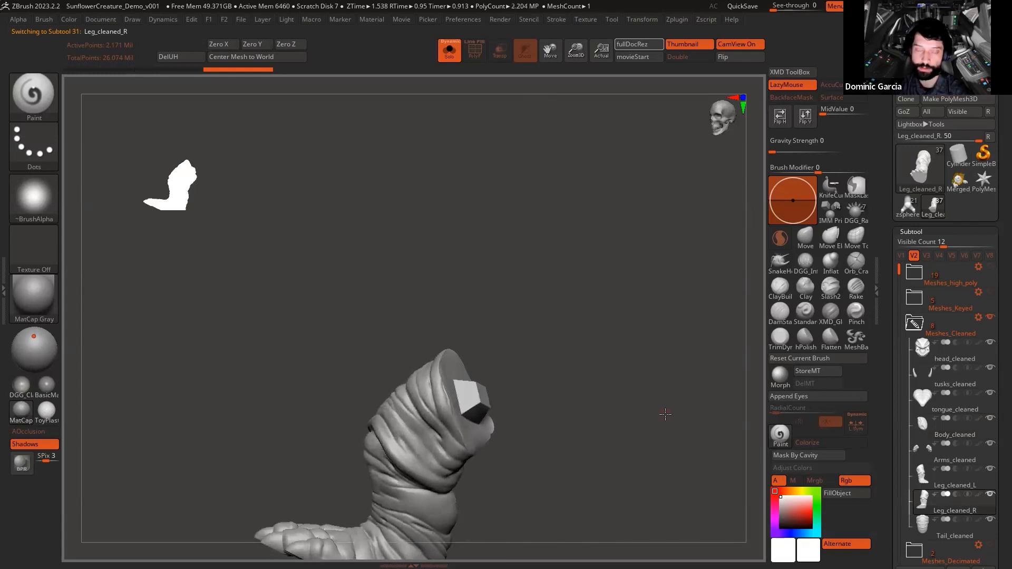
left_click_drag(589, 400, 652, 425)
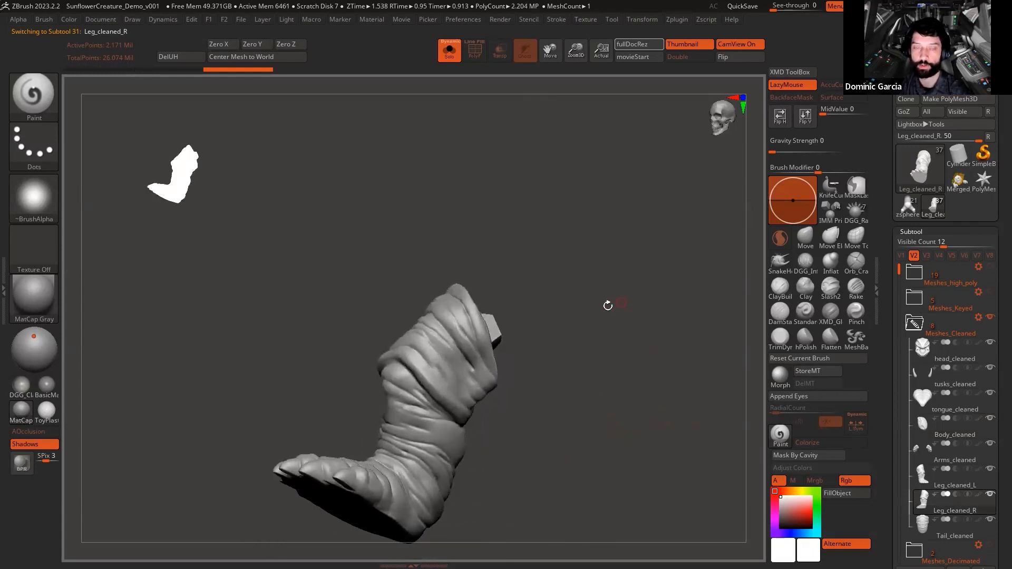
left_click_drag(606, 301, 569, 296)
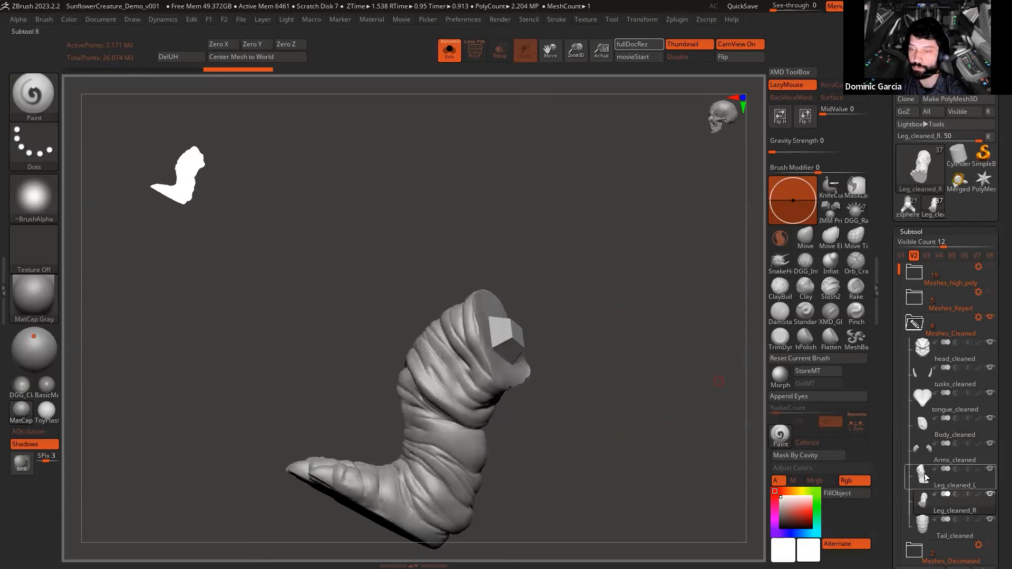
Step: Go back to Body_cleaned and compare the orientation of its head, arm, leg and tail sockets from different angles
left_click(931, 432)
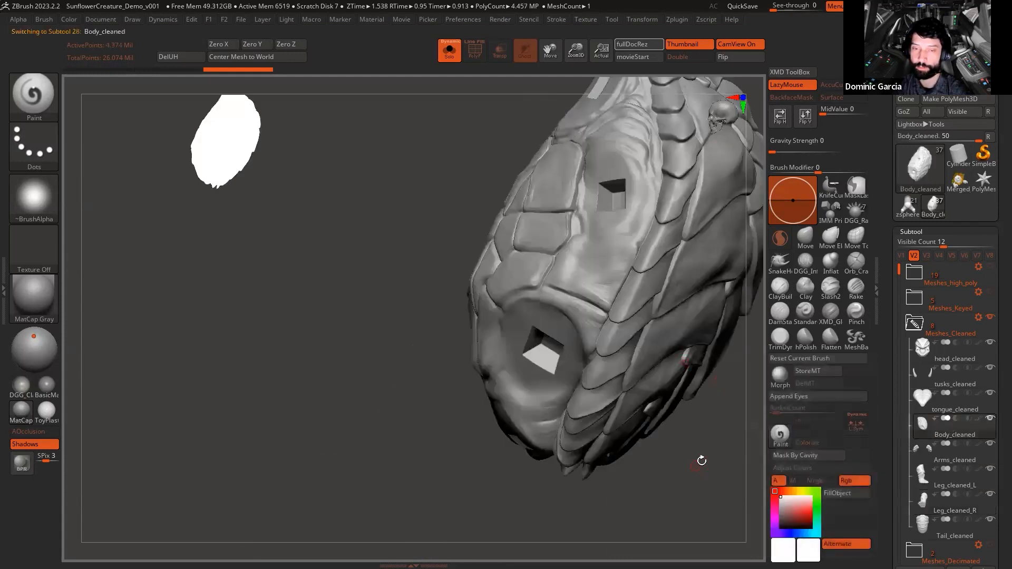
left_click_drag(701, 461, 734, 449)
left_click_drag(703, 492, 716, 438)
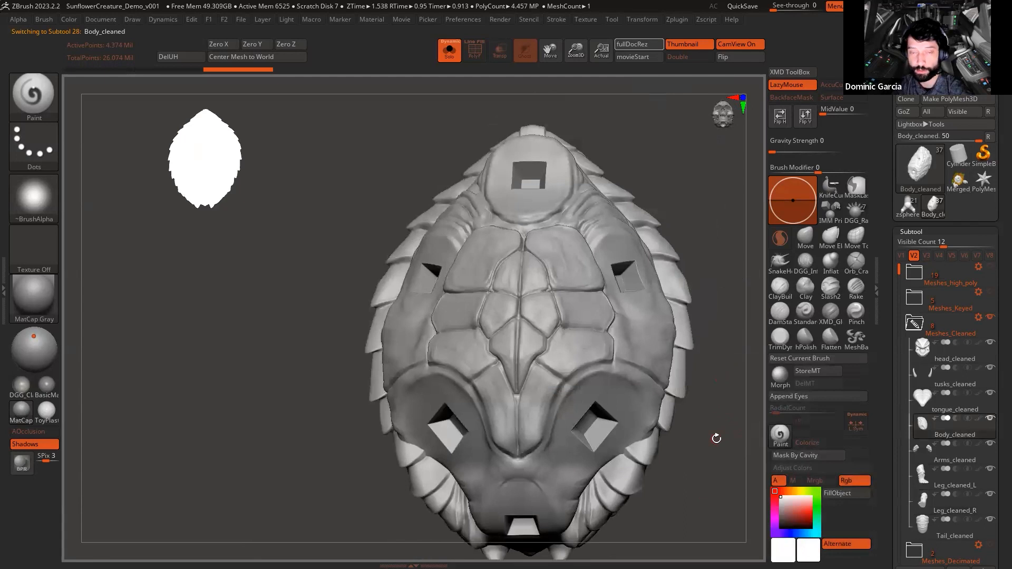
left_click_drag(699, 490, 702, 370)
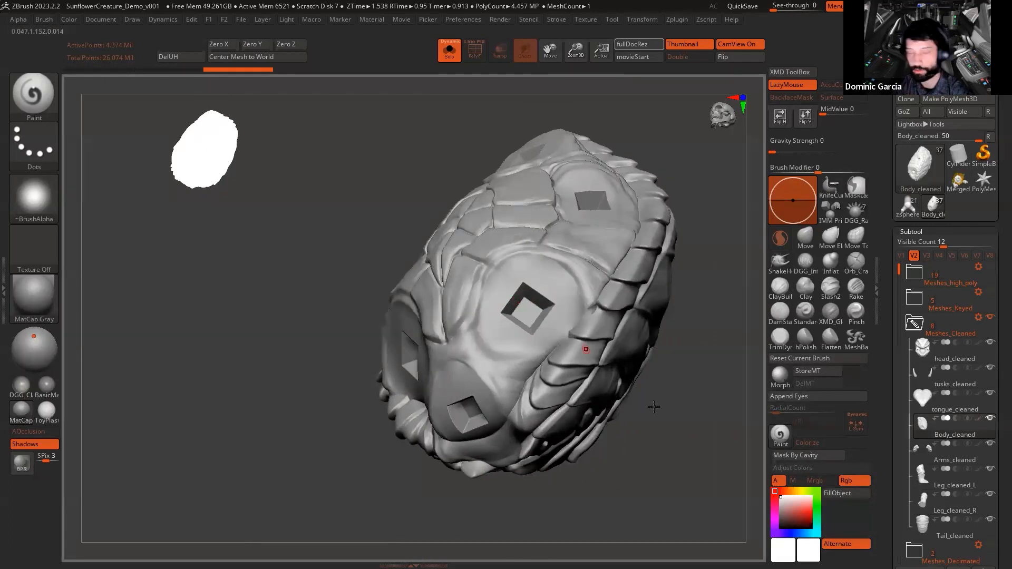
left_click_drag(718, 276, 533, 269)
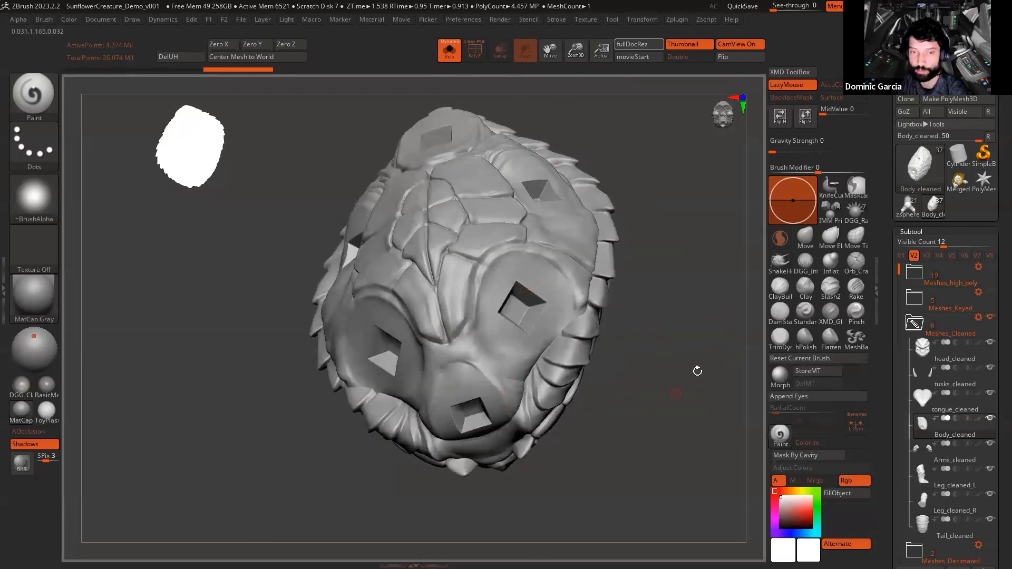
mouse_move(712, 332)
left_mouse_down()
mouse_move(710, 286)
mouse_move(712, 324)
left_mouse_up()
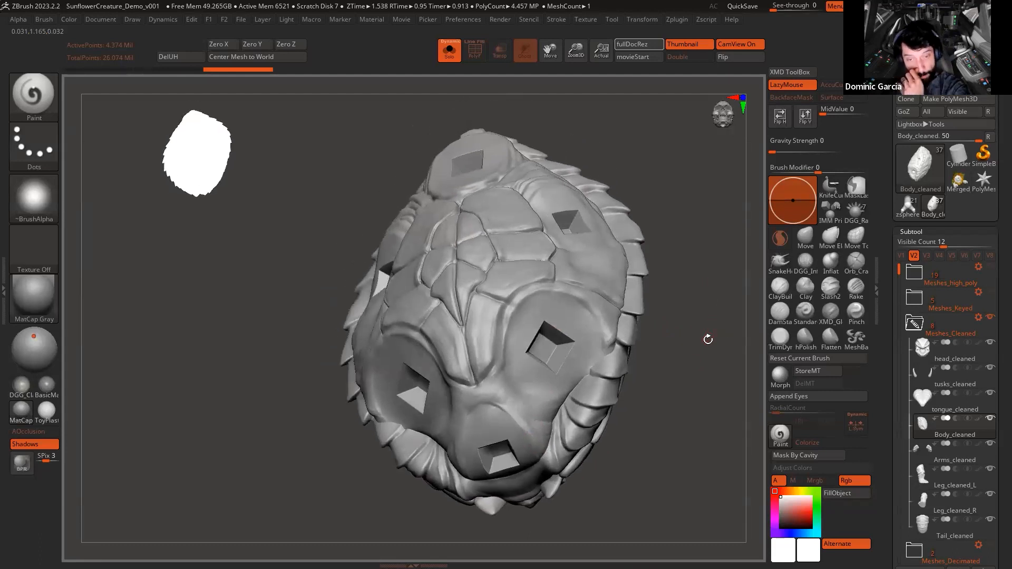
left_click_drag(707, 409, 651, 371)
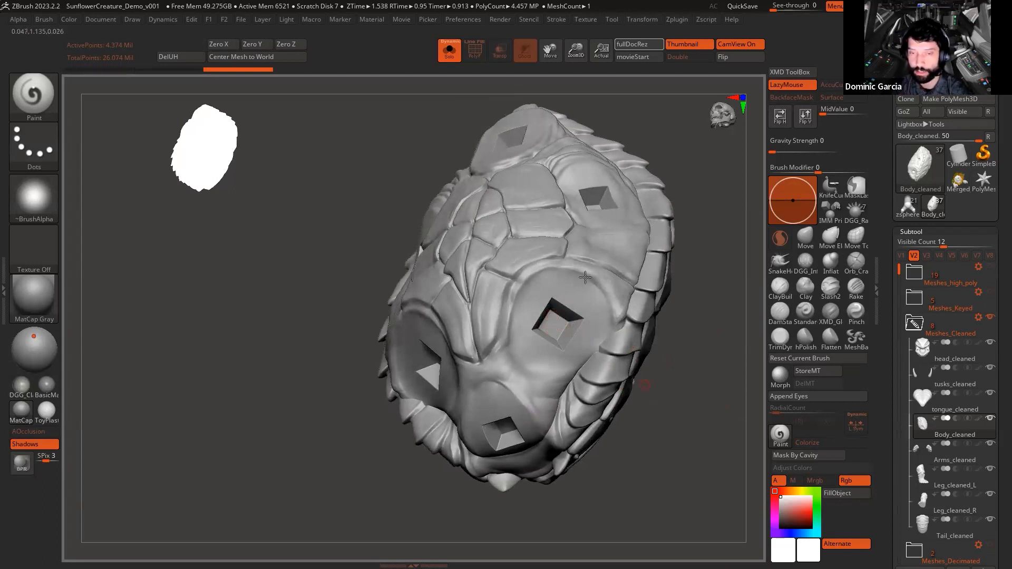
left_click_drag(656, 415, 632, 407)
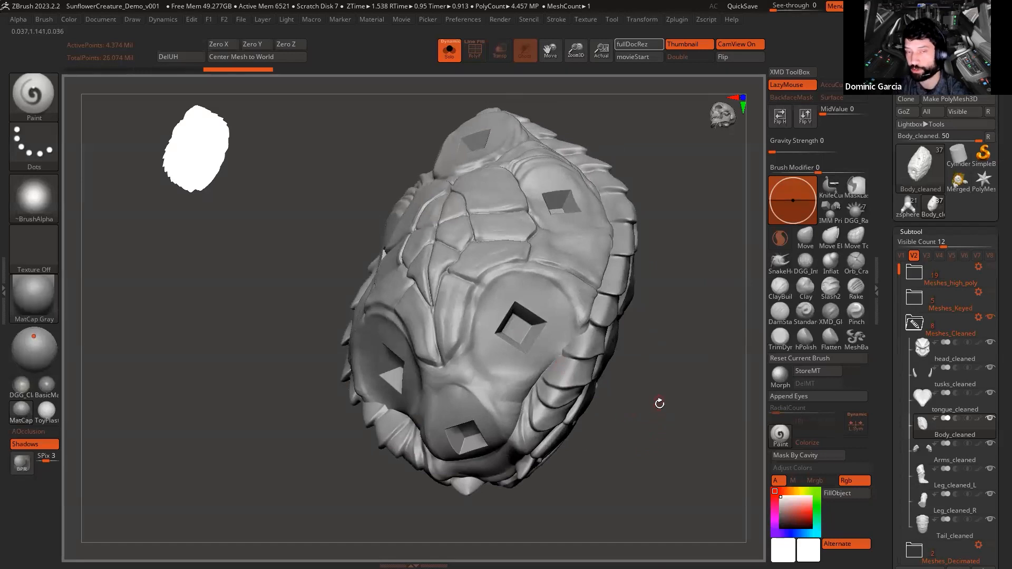
left_click_drag(660, 415, 659, 414)
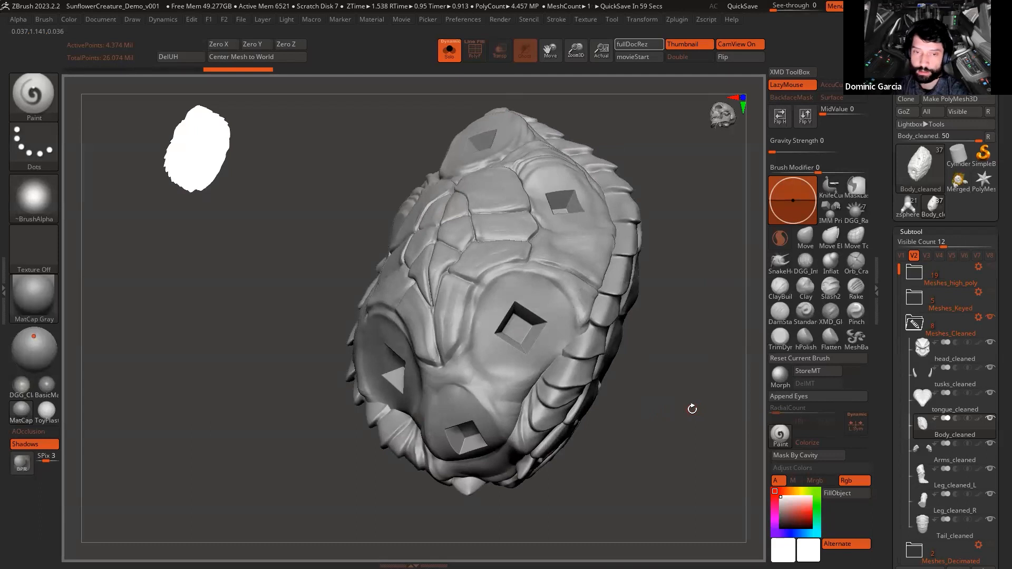
Step: Inspect another part in Solo, make Body_cleaned active again, and frame the whole turtle monster with Solo off
key("alt+s")
left_click_drag(692, 405, 683, 464)
left_click(363, 390, "alt")
key("alt+s")
left_click_drag(679, 365, 709, 345)
key("alt+s")
left_click(562, 273, "alt")
key("alt+s")
key("alt+s")
key("f")
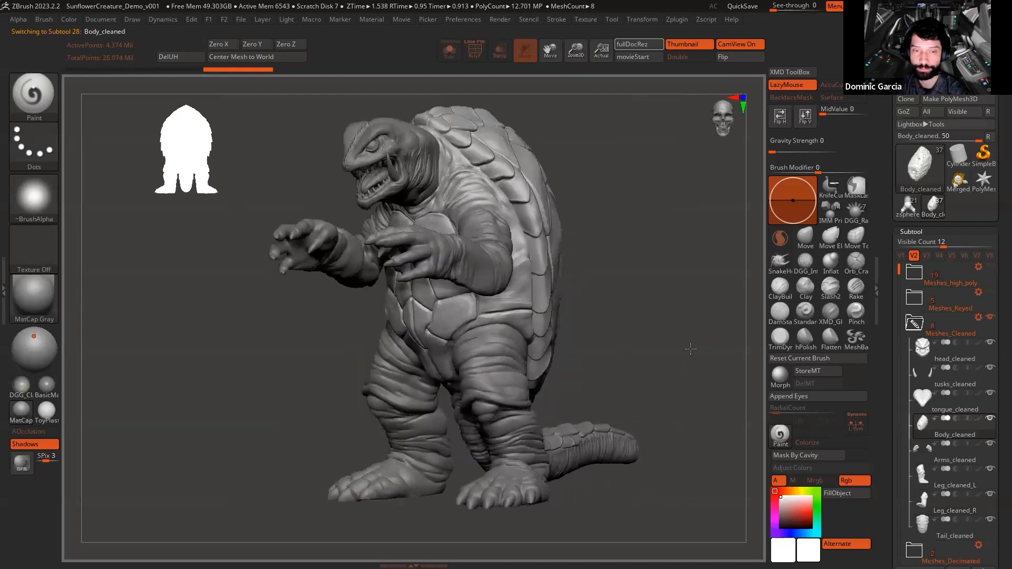
Step: Make Leg_cleaned_R the active subtool, isolate it in Solo, and examine the leg and foot
left_click(413, 391, "alt")
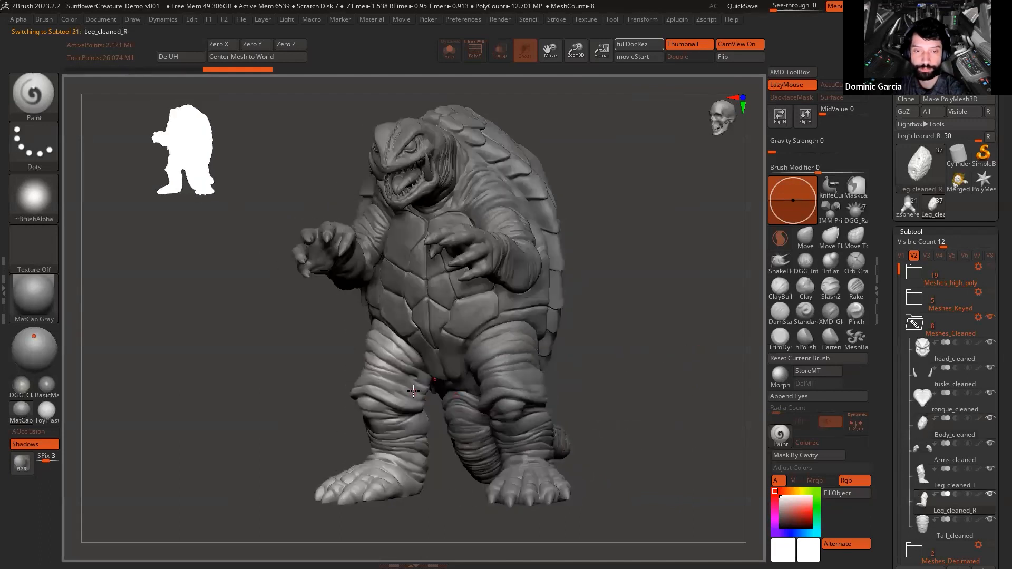
key("alt+s")
key("shift+f")
left_click_drag(506, 367, 563, 396)
left_click_drag(630, 436, 611, 282, "alt")
key("shift+f")
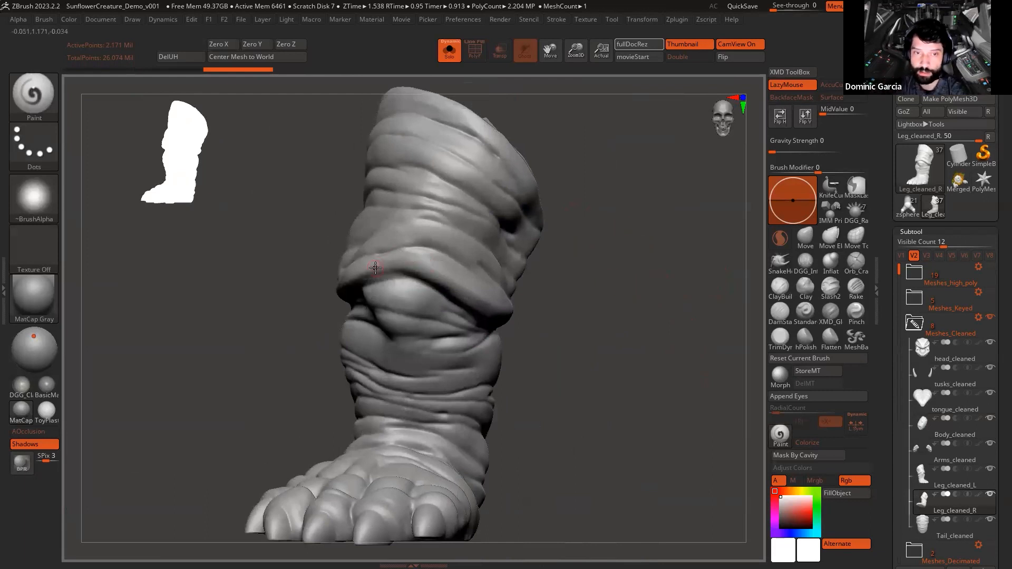
mouse_move(551, 325)
left_mouse_down()
mouse_move(562, 306)
mouse_move(589, 307)
mouse_move(574, 294)
mouse_move(628, 301)
mouse_move(648, 353)
mouse_move(662, 323)
mouse_move(649, 271)
mouse_move(626, 330)
left_mouse_up()
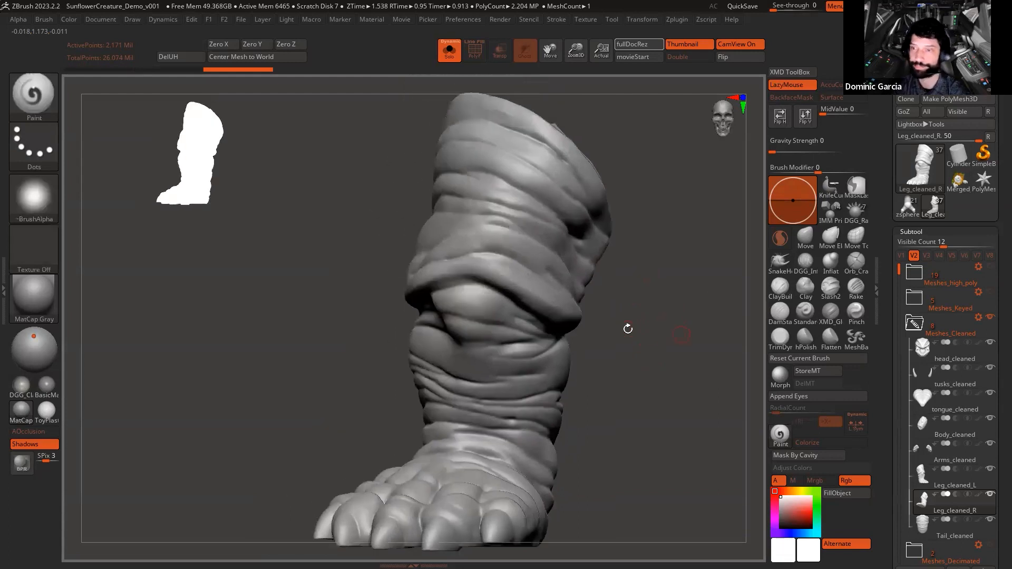
Step: Collapse the Meshes_Cleaned folder, turn Solo off, and bring the turtle monster's torso and legs into view
left_click(924, 328)
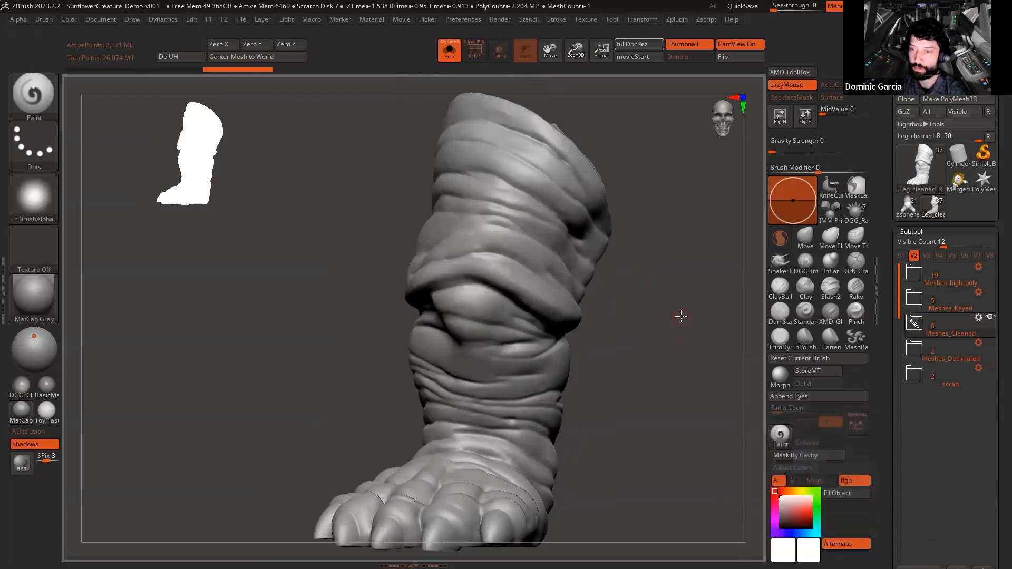
key("alt+s")
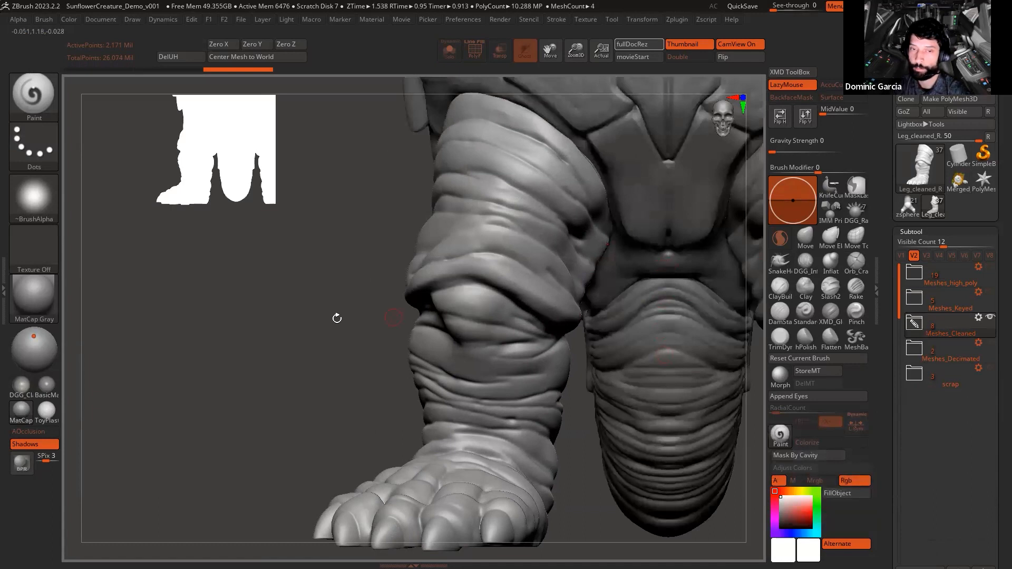
left_click_drag(285, 306, 142, 499, "alt")
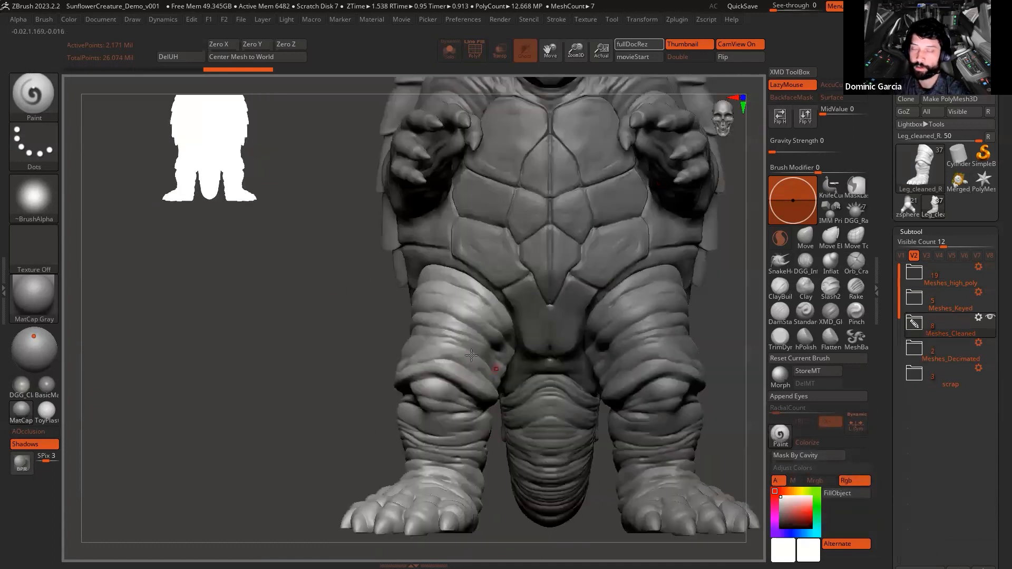
Step: Switch to the reference image board and examine the two "Keys and prep" images of the supported print parts
key("super")
left_click(319, 556)
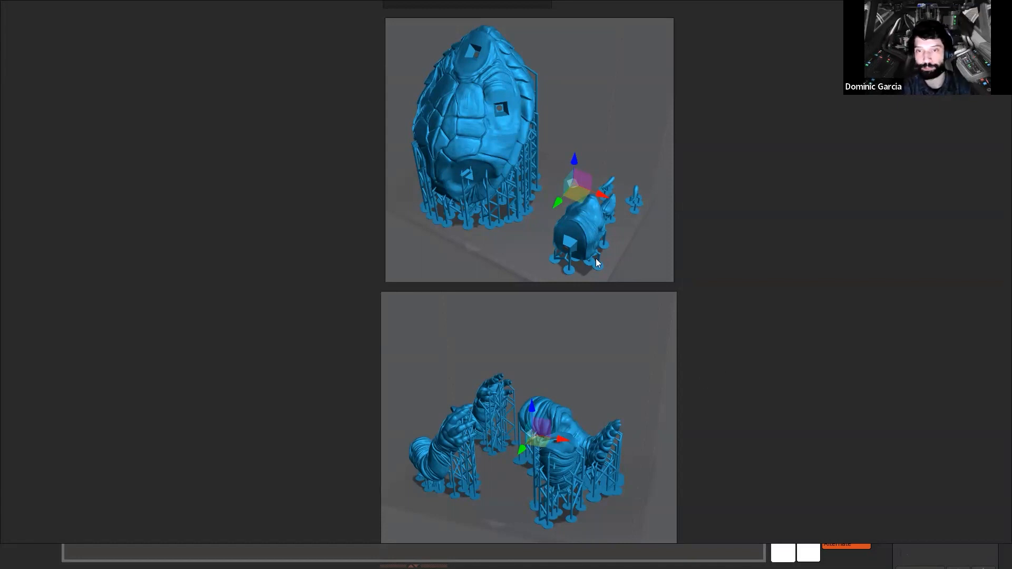
scroll(620, 271, "down", 2)
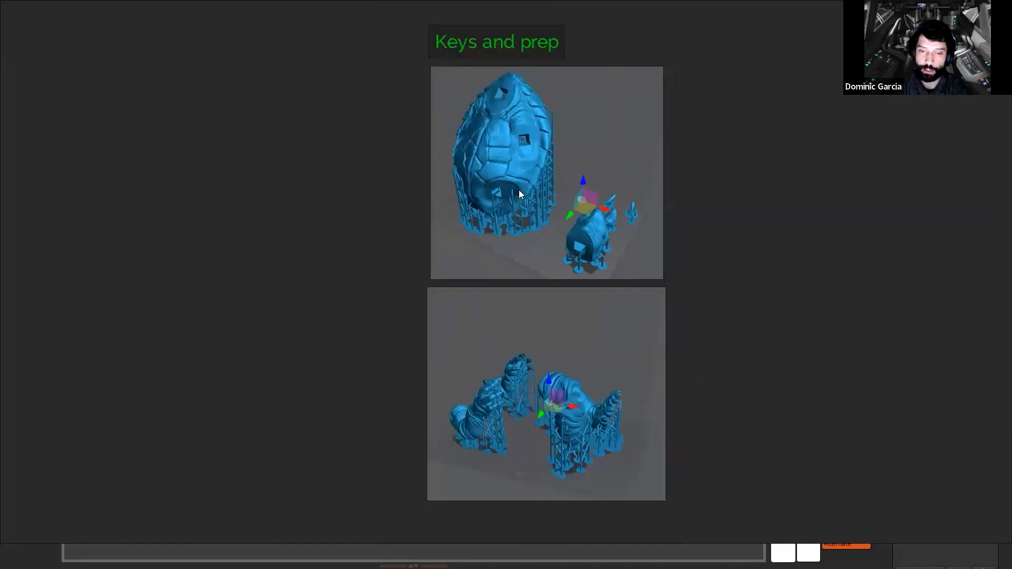
scroll(519, 190, "up", 2)
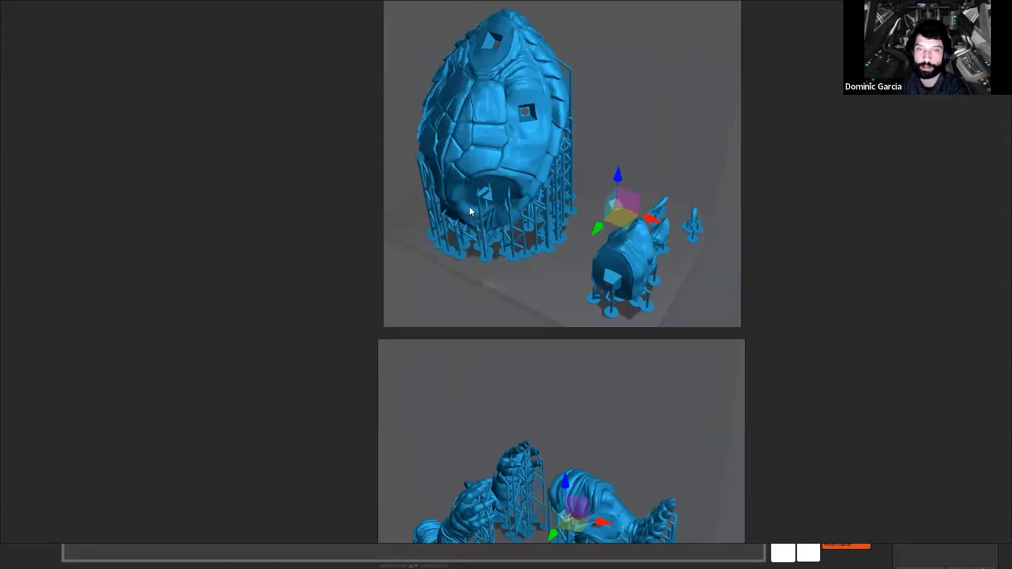
middle_click_drag(613, 283, 588, 192)
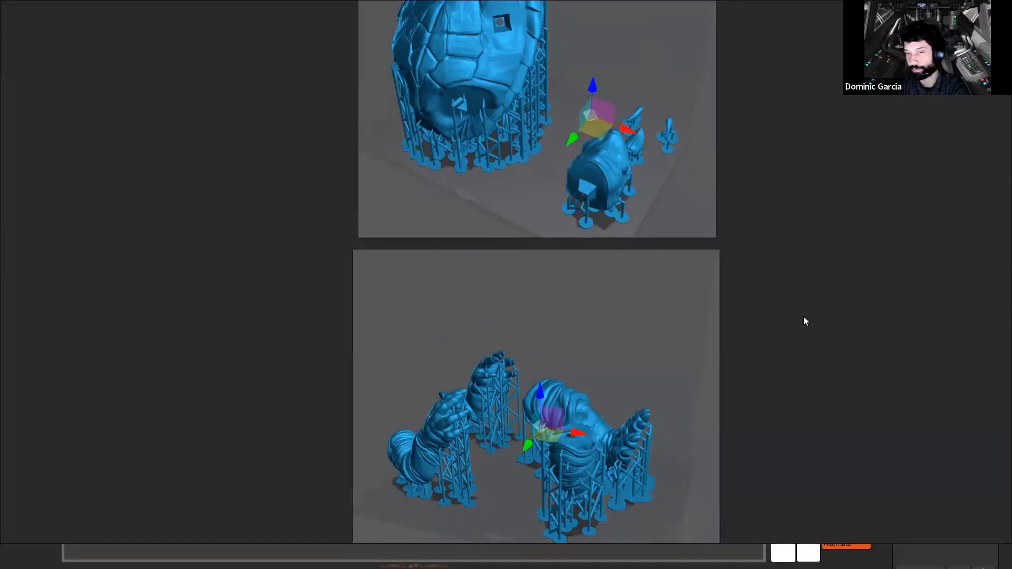
middle_click_drag(773, 209, 722, 246)
Step: Go to "The Print" section of the board and frame the photo of the parts hanging from the printer's build plate
scroll(721, 246, "down", 3)
middle_click_drag(844, 194, 586, 186)
scroll(665, 167, "down", 2)
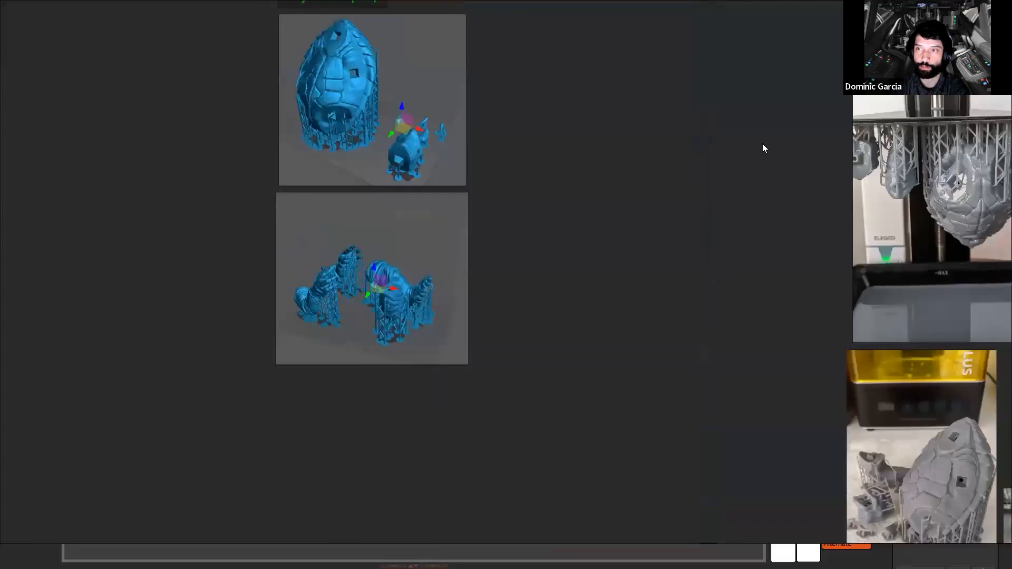
middle_click_drag(762, 144, 315, 184)
middle_click_drag(584, 173, 303, 229)
scroll(303, 229, "up", 2)
middle_click_drag(439, 150, 341, 187)
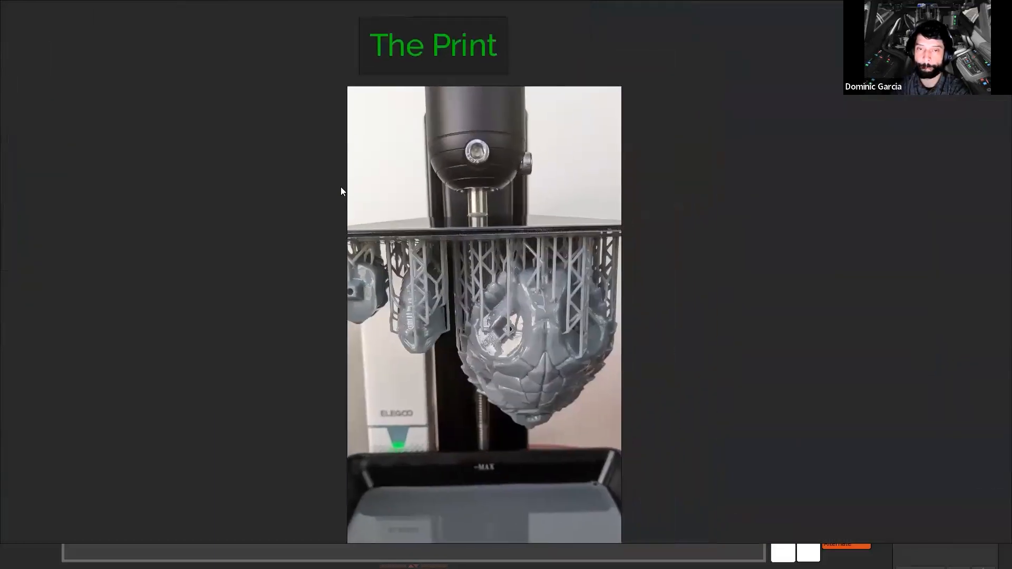
scroll(341, 187, "down", 1)
scroll(352, 215, "up", 1)
middle_click_drag(213, 244, 195, 175)
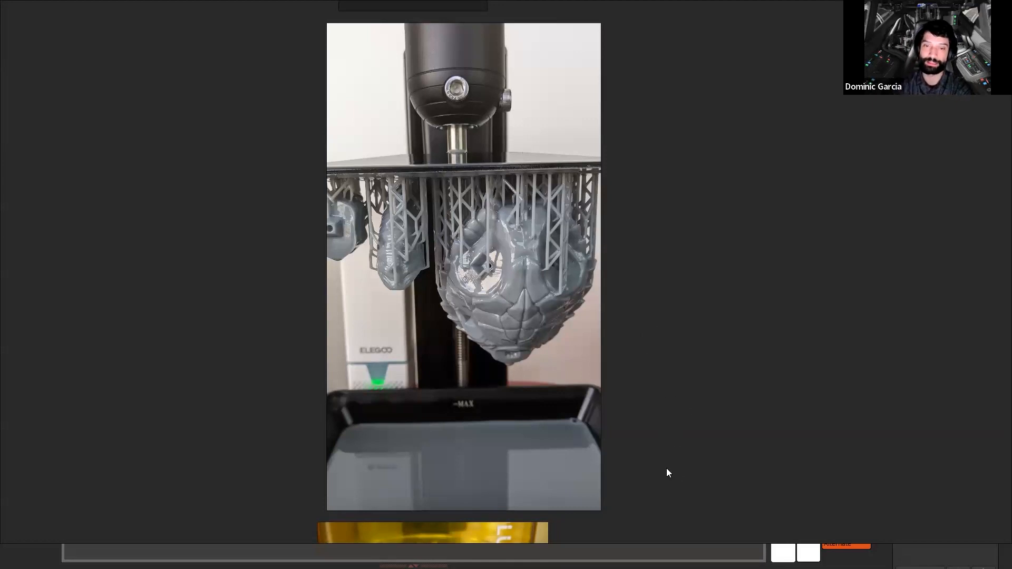
Step: Compare the build plate photo with the photo of the printed body and parts below it
scroll(666, 469, "down", 2)
scroll(686, 379, "up", 2)
middle_click_drag(665, 448, 672, 312)
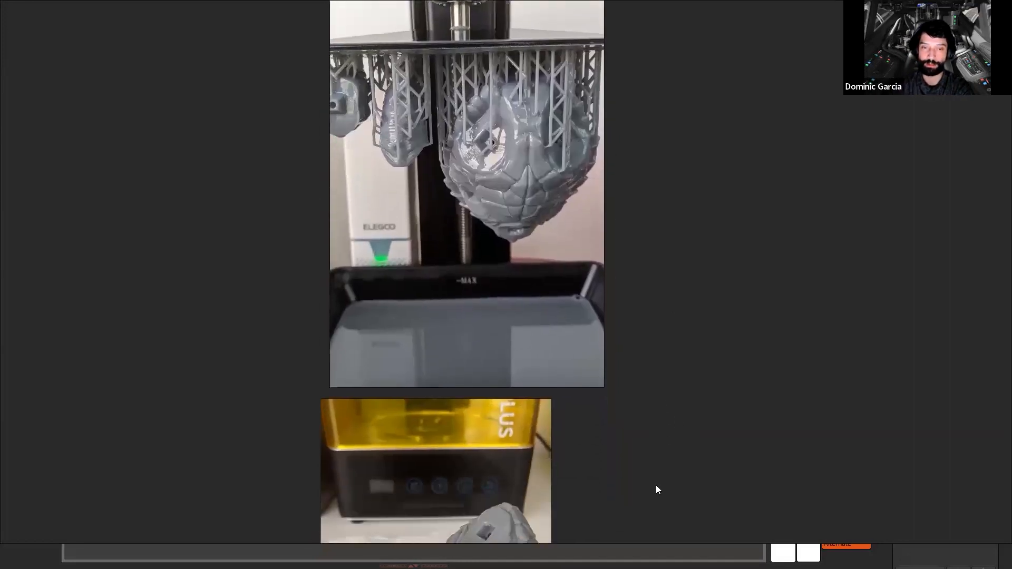
middle_click_drag(654, 488, 669, 293)
middle_click_drag(659, 383, 664, 495)
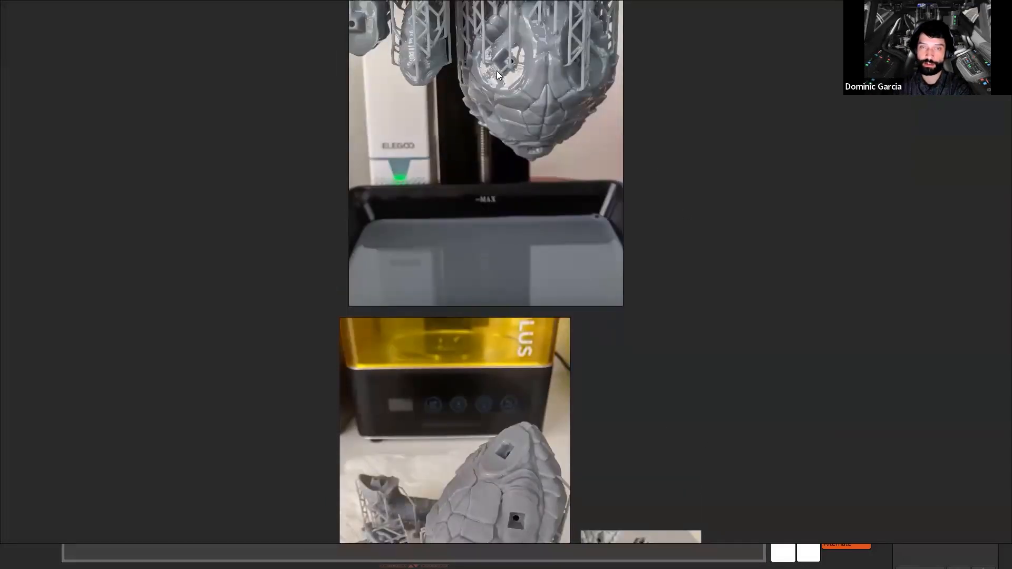
middle_click_drag(685, 367, 709, 497)
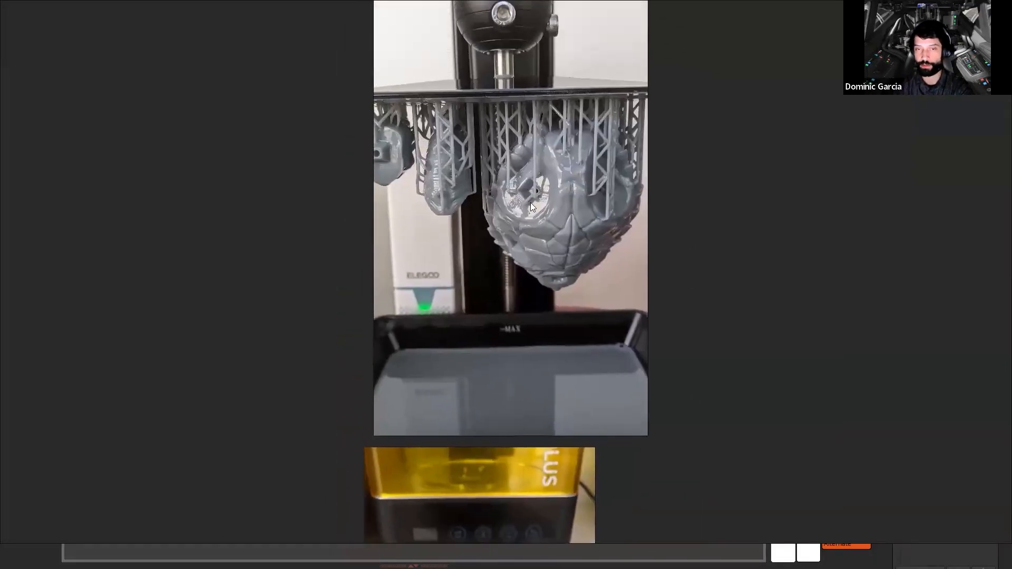
middle_click_drag(712, 400, 672, 221)
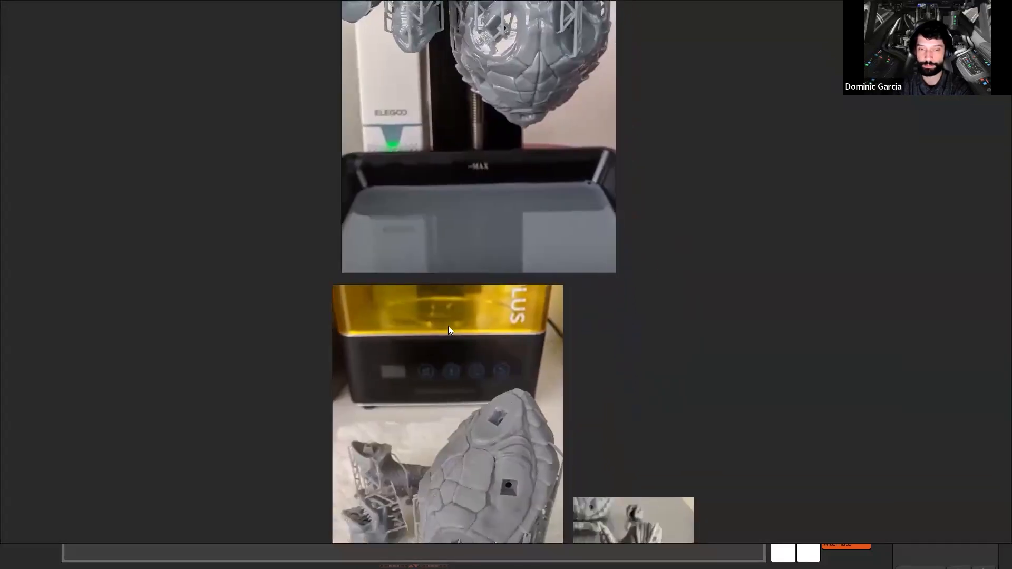
middle_click_drag(621, 340, 682, 197)
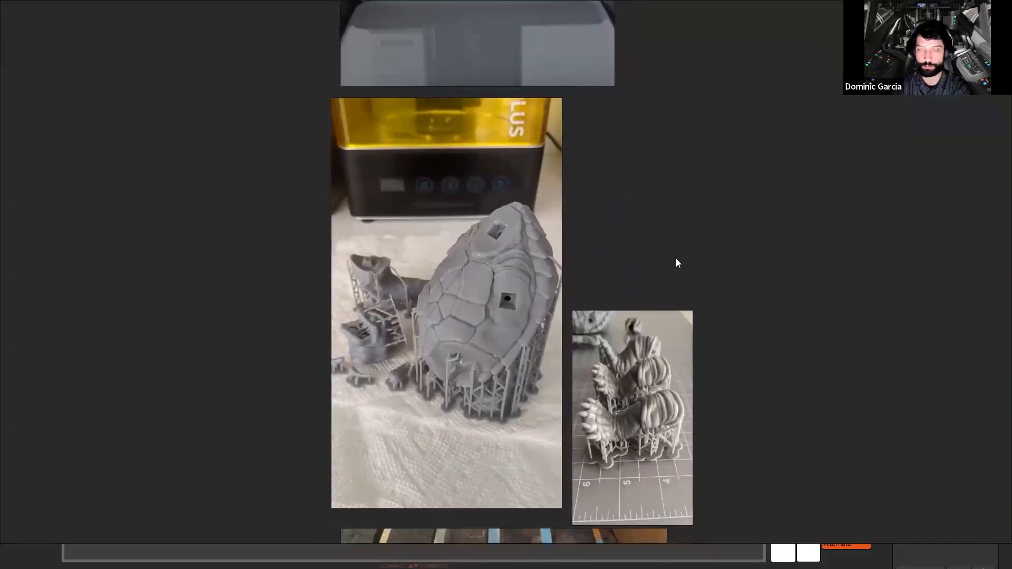
Step: Examine the printed body's square key sockets and supports, checking them against the printer photo above
scroll(676, 258, "up", 1)
middle_click_drag(625, 271, 666, 221)
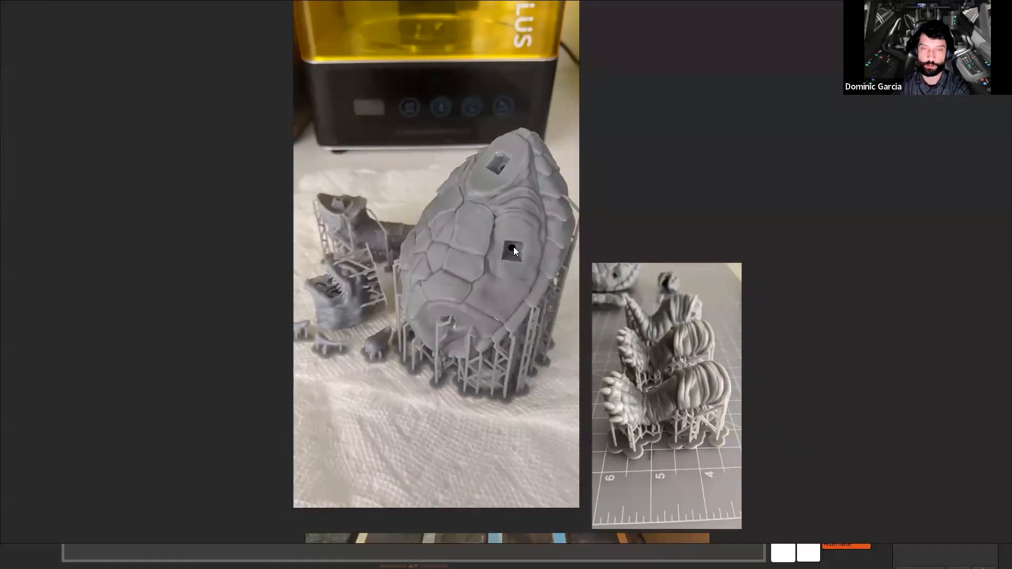
left_click_drag(627, 172, 624, 196)
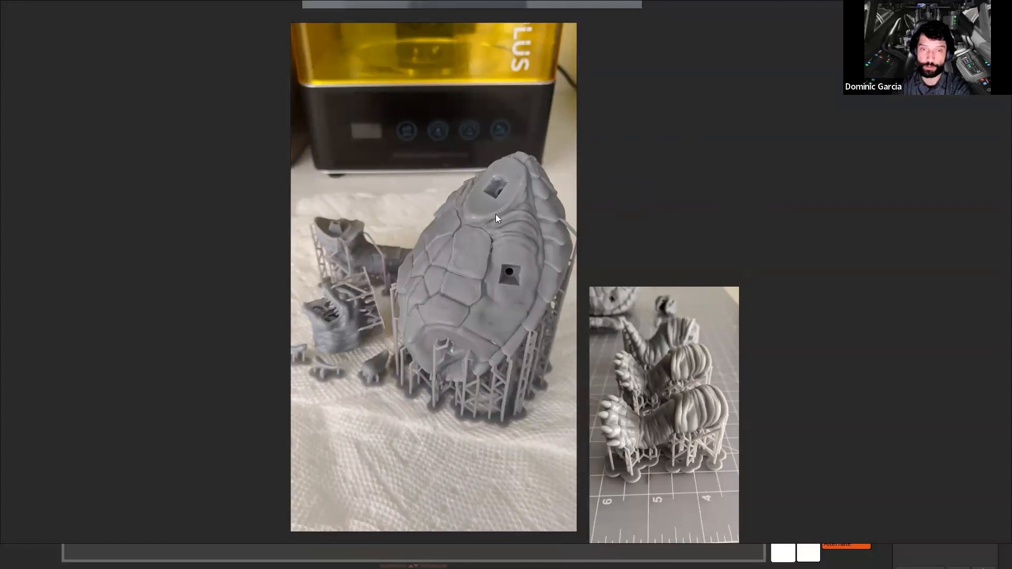
scroll(603, 168, "up", 7)
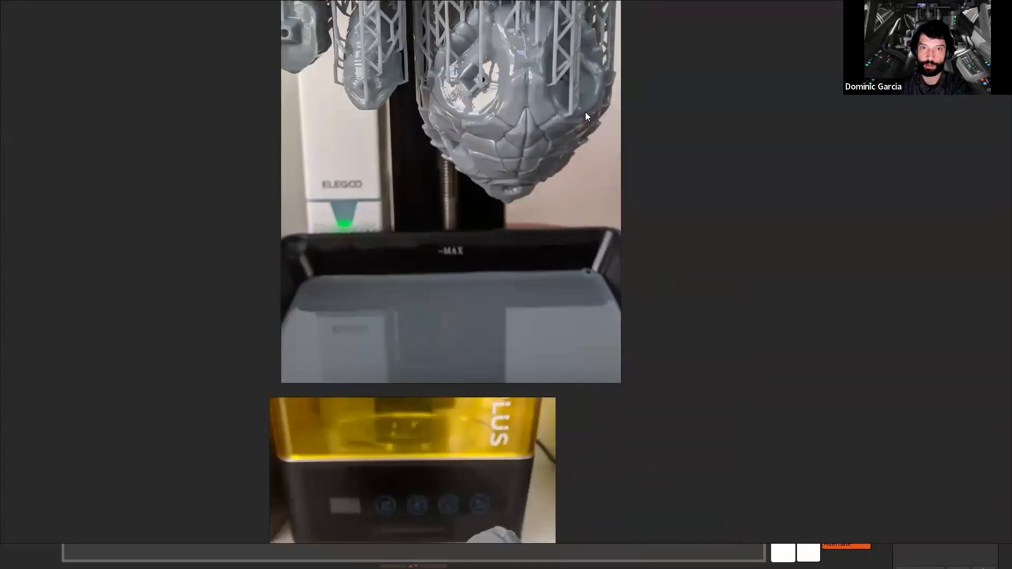
scroll(632, 294, "down", 5)
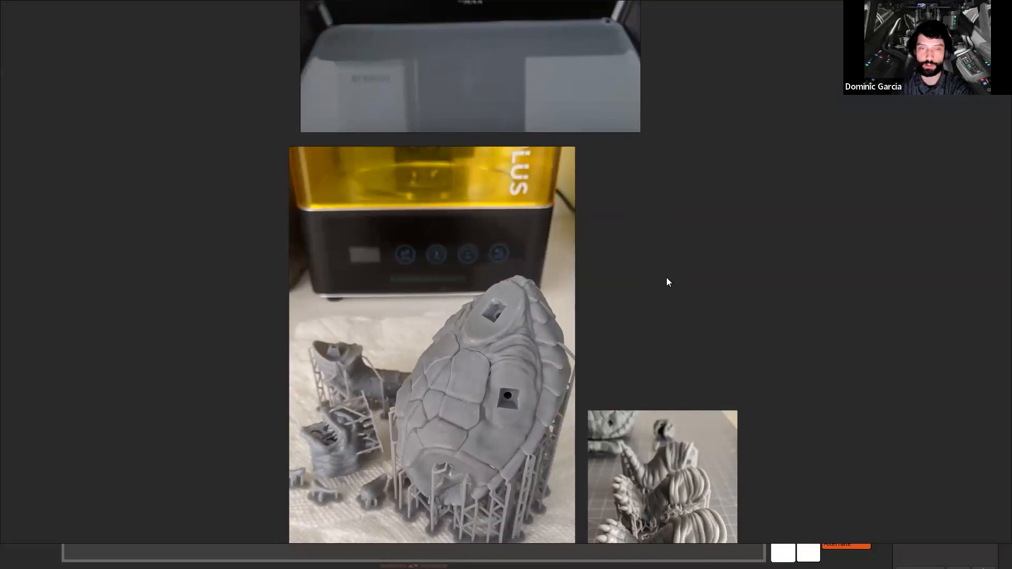
middle_click_drag(667, 278, 665, 249)
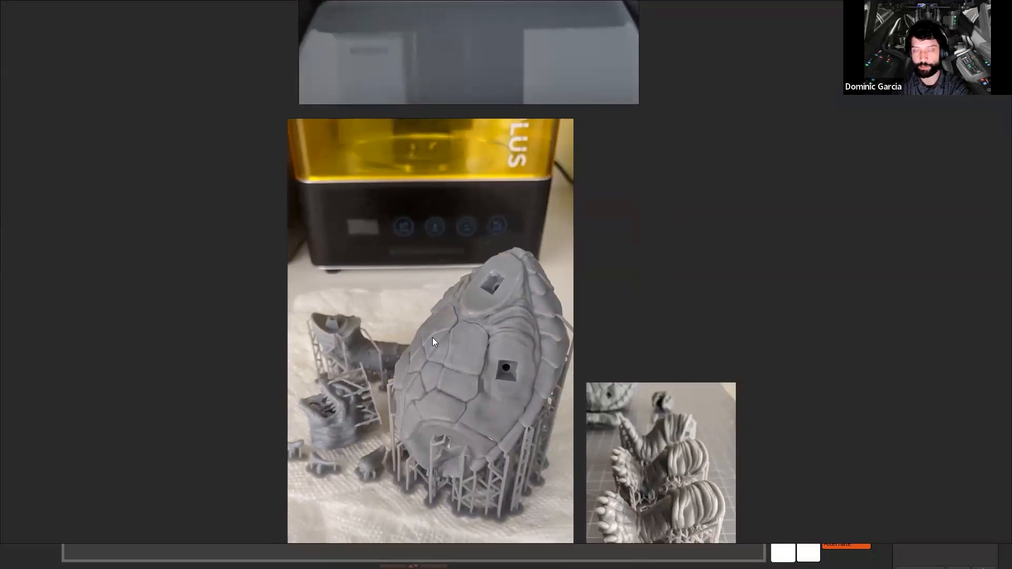
middle_click_drag(629, 307, 608, 220)
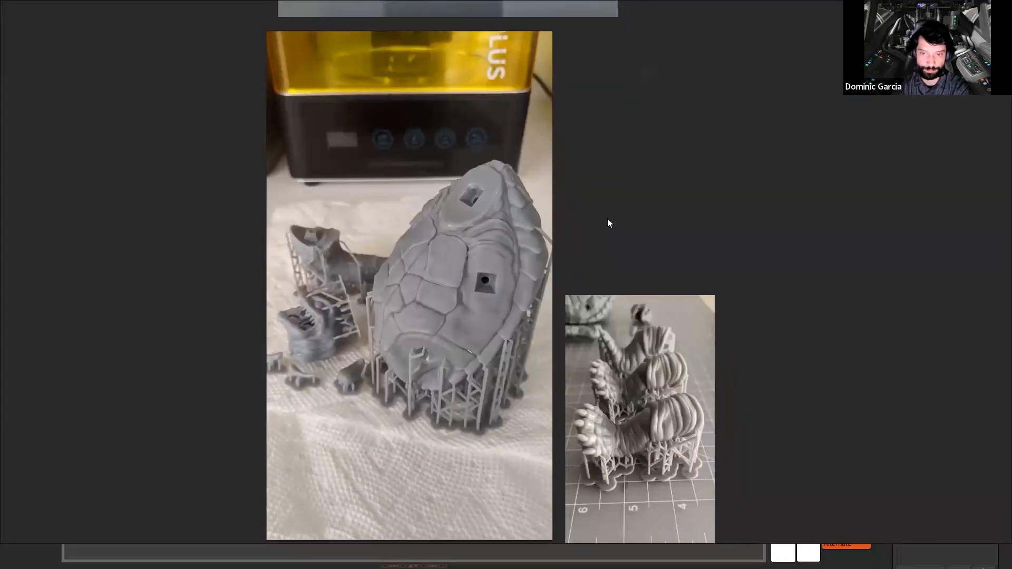
middle_click_drag(778, 302, 780, 215)
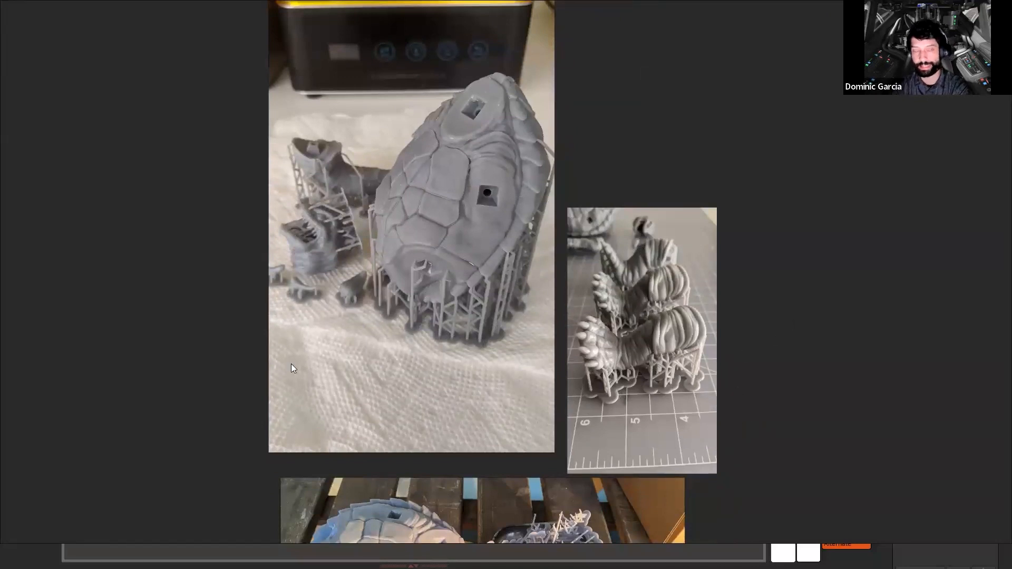
Step: Move the photo of the supported legs slightly away from the printed body photo and deselect it
left_click_drag(587, 370, 627, 360)
left_click(735, 377)
left_click(141, 348)
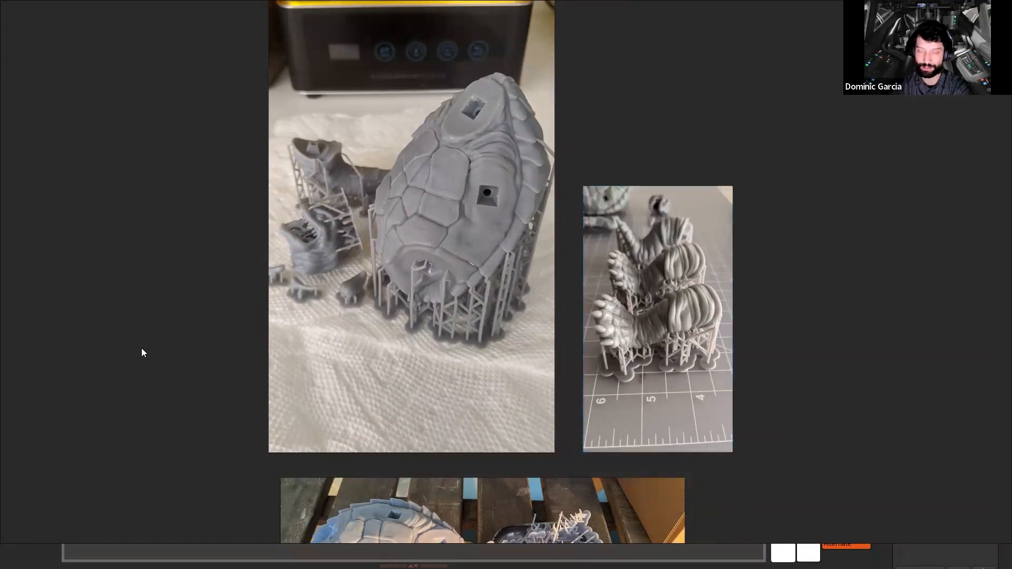
Step: Examine the photo of the cleaned body and head beside the tray of removed supports
scroll(176, 372, "down", 5)
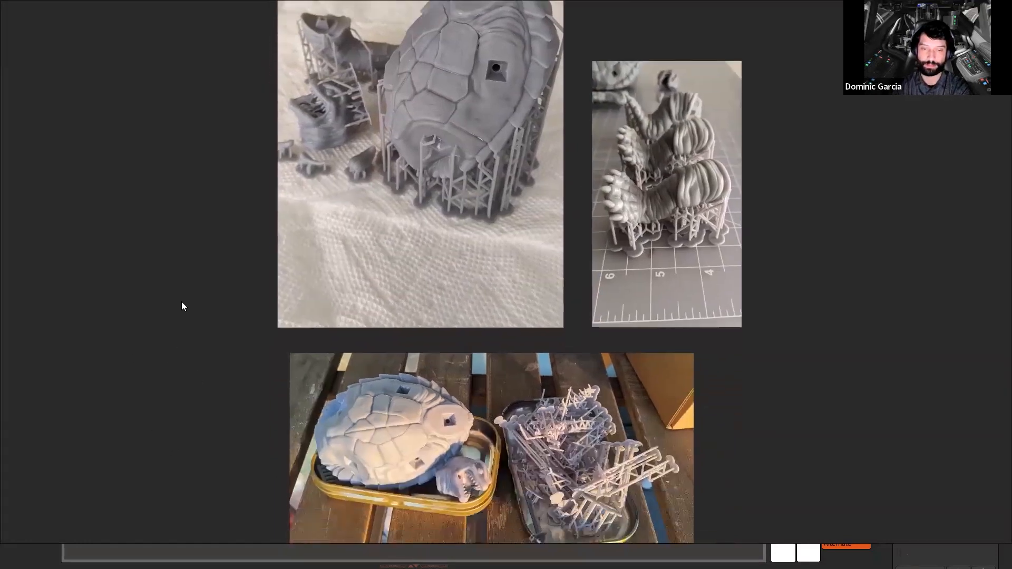
scroll(214, 327, "up", 2, "ctrl")
scroll(216, 339, "right", 4)
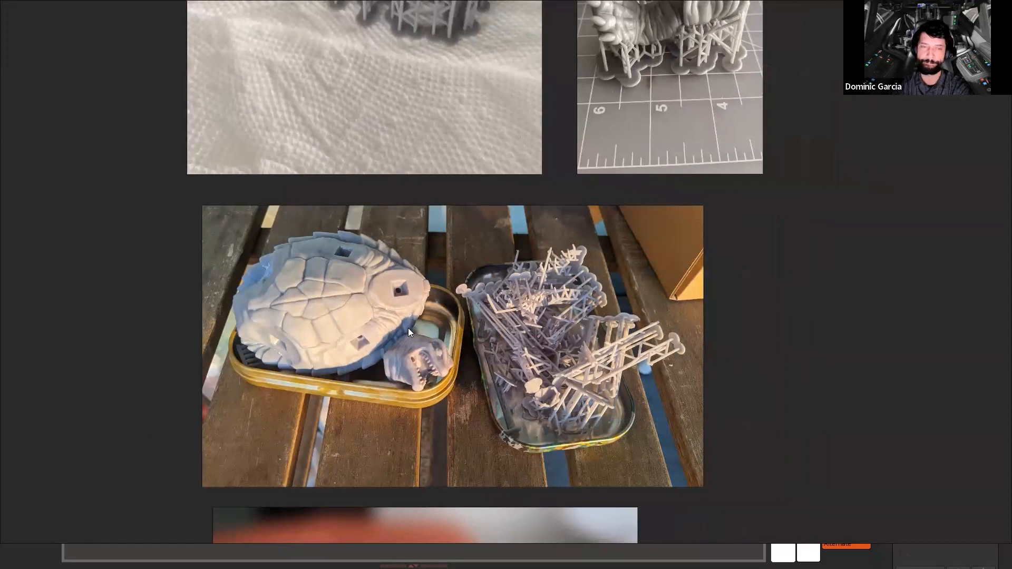
middle_click_drag(151, 387, 142, 264)
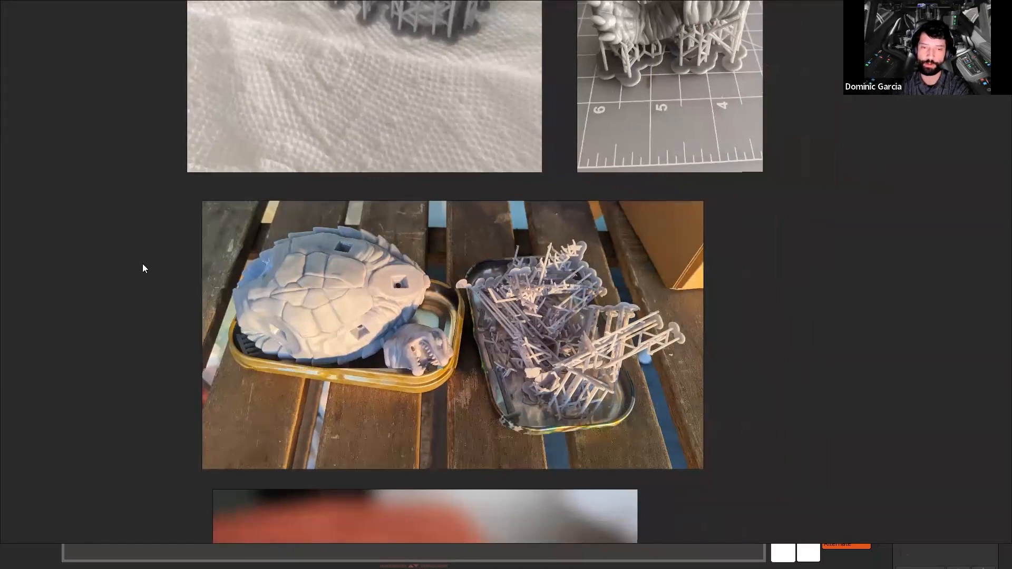
Step: Examine the close-up photo of the printed head with its supports still attached
scroll(179, 317, "down", 3)
middle_click_drag(230, 446, 310, 205)
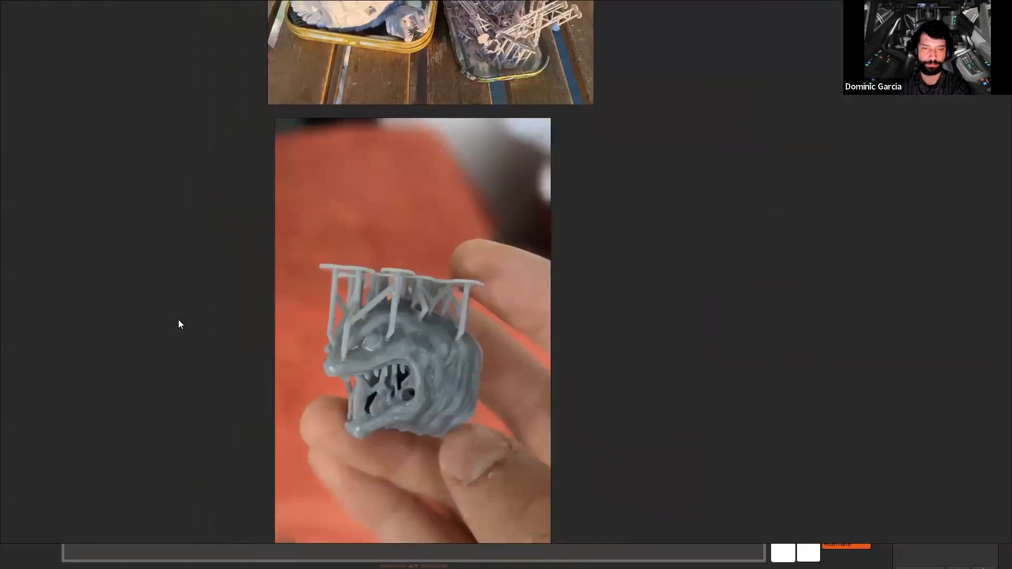
scroll(179, 319, "up", 1)
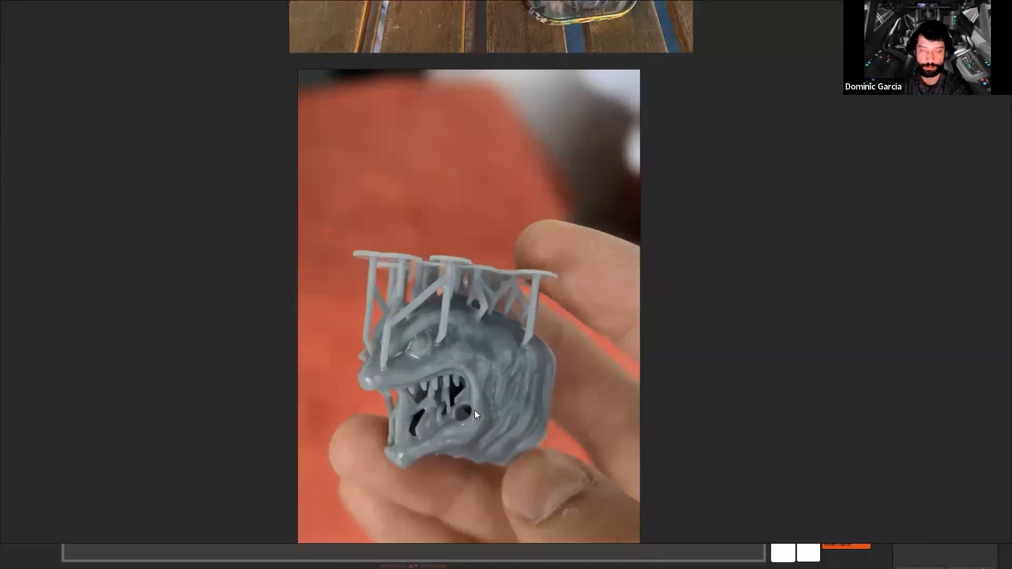
scroll(520, 388, "down", 1)
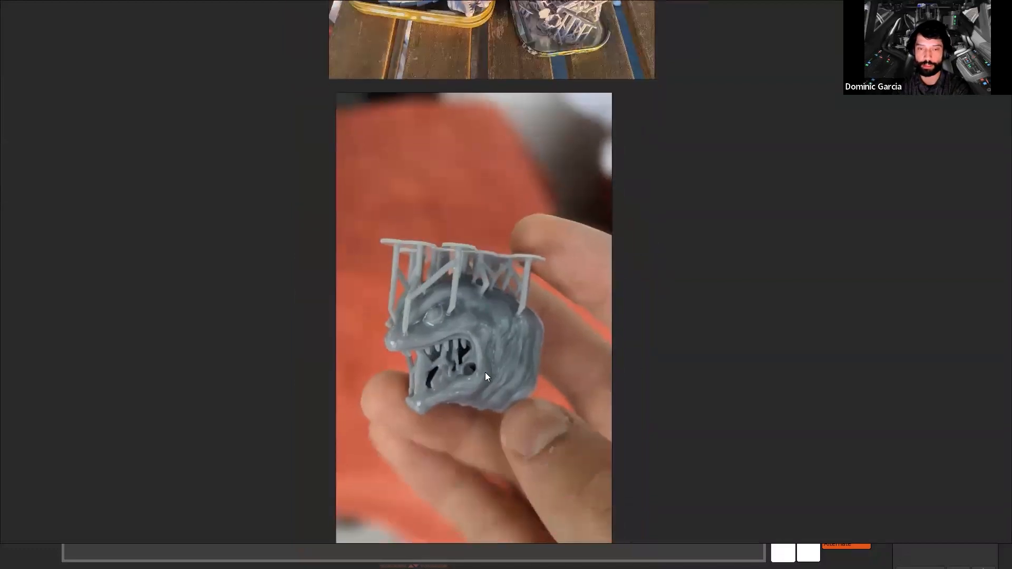
Step: Go to the "Some assembly required" section and frame the photo of the printed parts, glue and tools
scroll(610, 267, "down", 2)
middle_click_drag(701, 247, 570, 311)
middle_click_drag(610, 211, 681, 339)
scroll(648, 181, "up", 1)
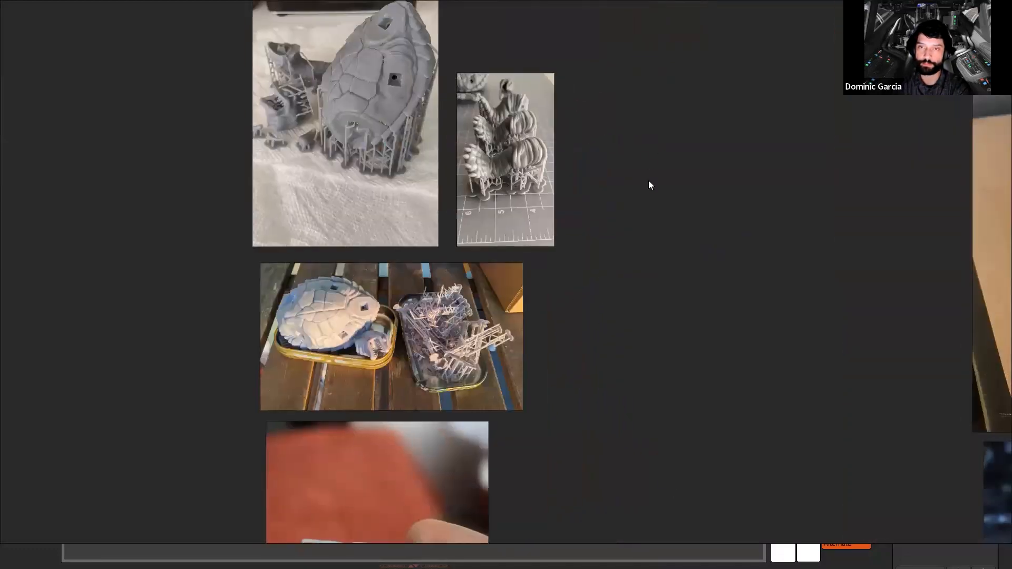
middle_click_drag(648, 180, 581, 341)
middle_click_drag(603, 105, 296, 507)
scroll(585, 108, "up", 1)
middle_click_drag(585, 109, 456, 184)
middle_click_drag(533, 124, 389, 187)
middle_click_drag(354, 156, 330, 130)
middle_click_drag(463, 51, 448, 55)
scroll(320, 130, "down", 1)
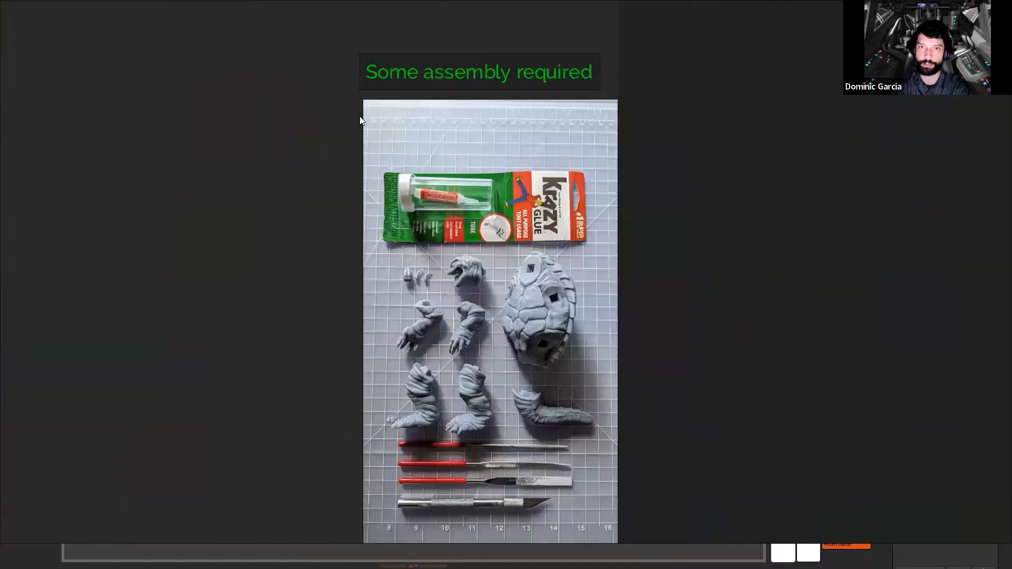
scroll(360, 119, "up", 1)
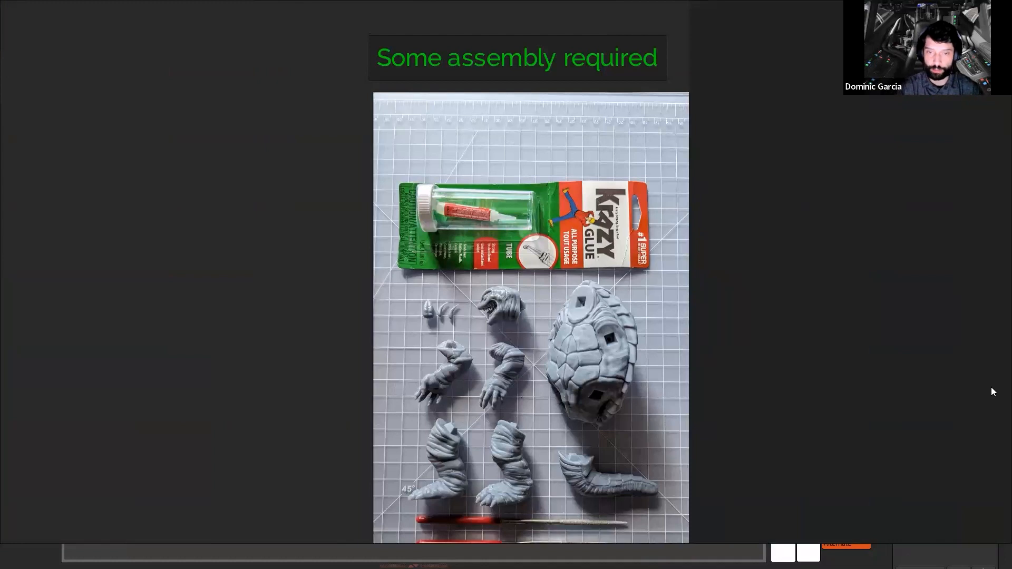
Step: Examine the photo of the printed turtle parts laid out with the glue, files and hobby knife
scroll(449, 264, "up", 2)
middle_click_drag(549, 515, 514, 306)
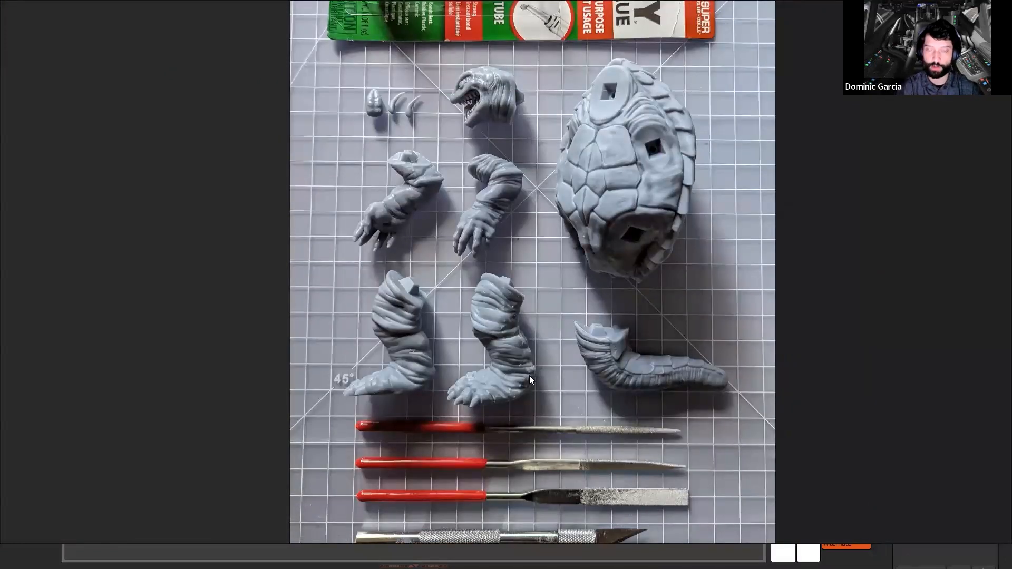
middle_click_drag(509, 246, 497, 312)
scroll(524, 360, "down", 2)
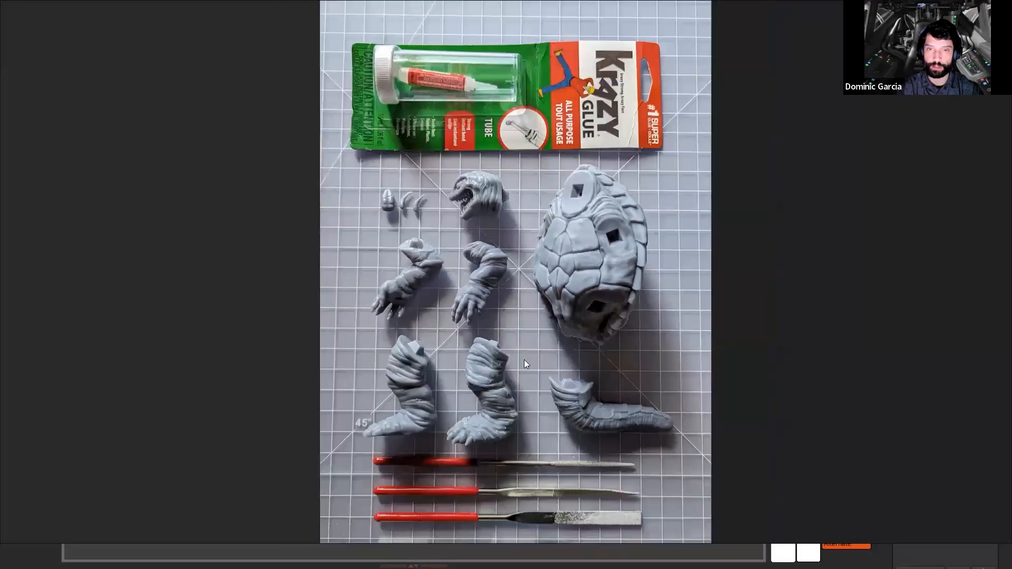
middle_click_drag(524, 359, 529, 318)
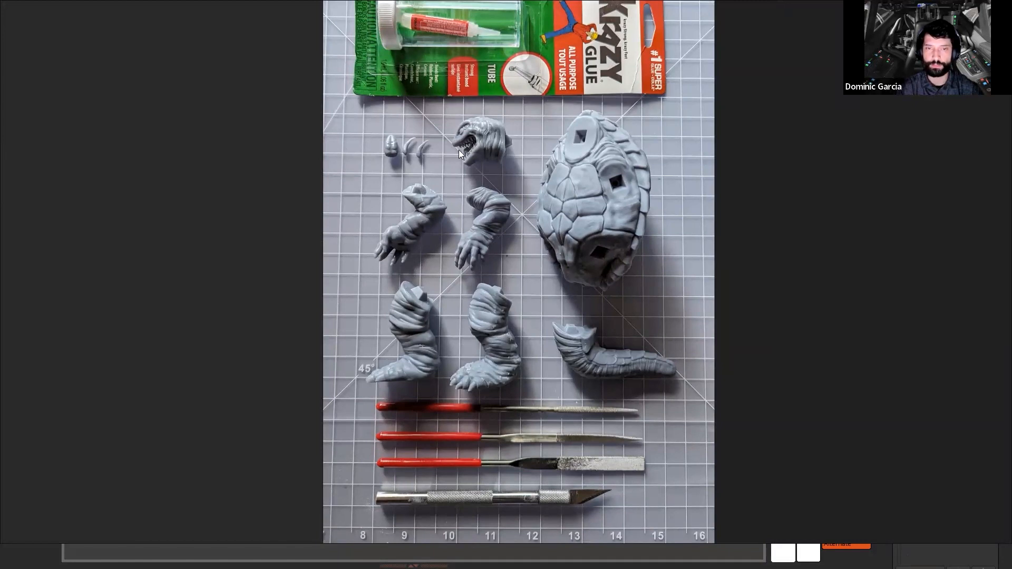
middle_click_drag(587, 71, 587, 94)
middle_click_drag(532, 302, 520, 274)
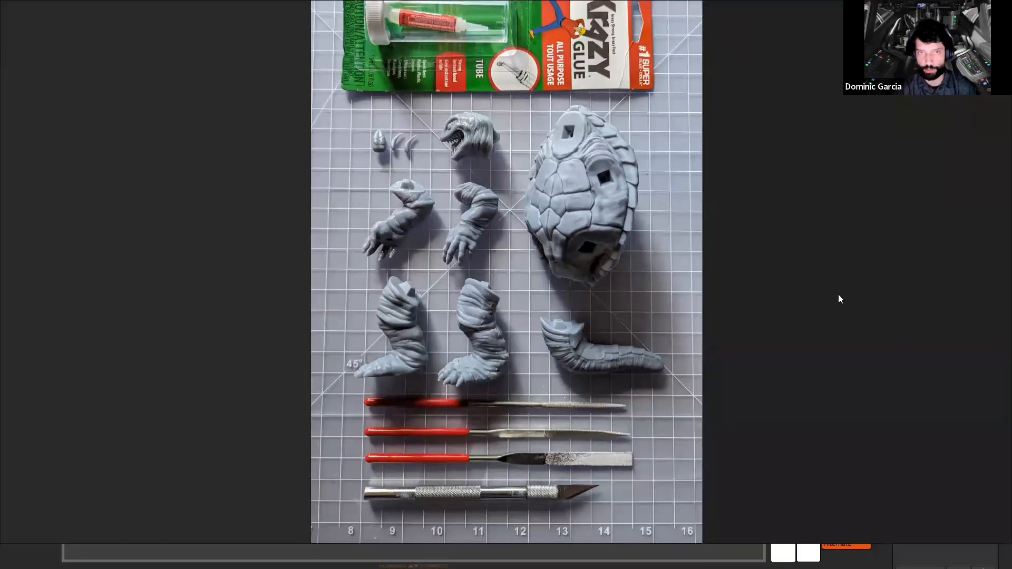
middle_click_drag(838, 294, 848, 338)
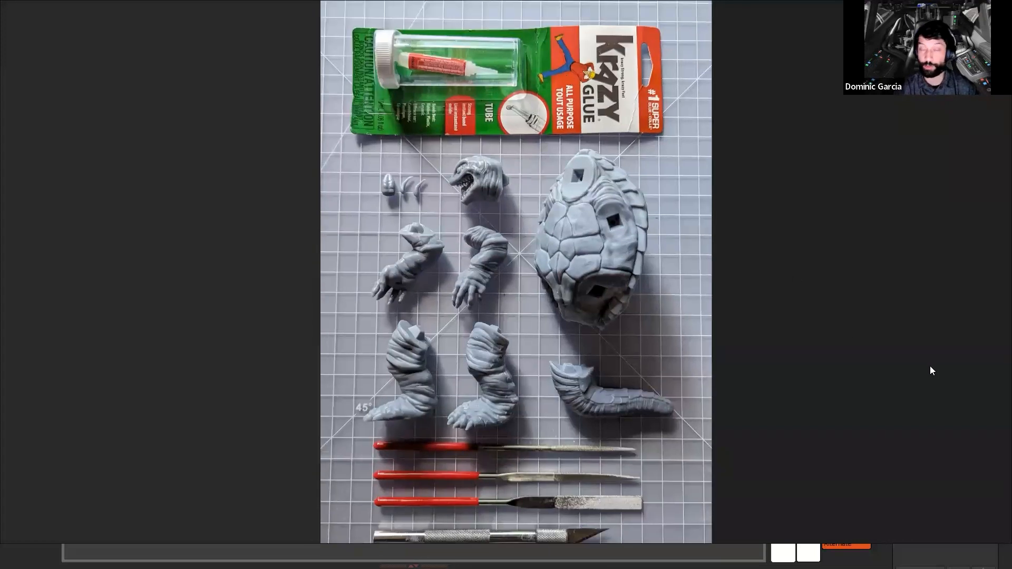
middle_click_drag(813, 416, 816, 369)
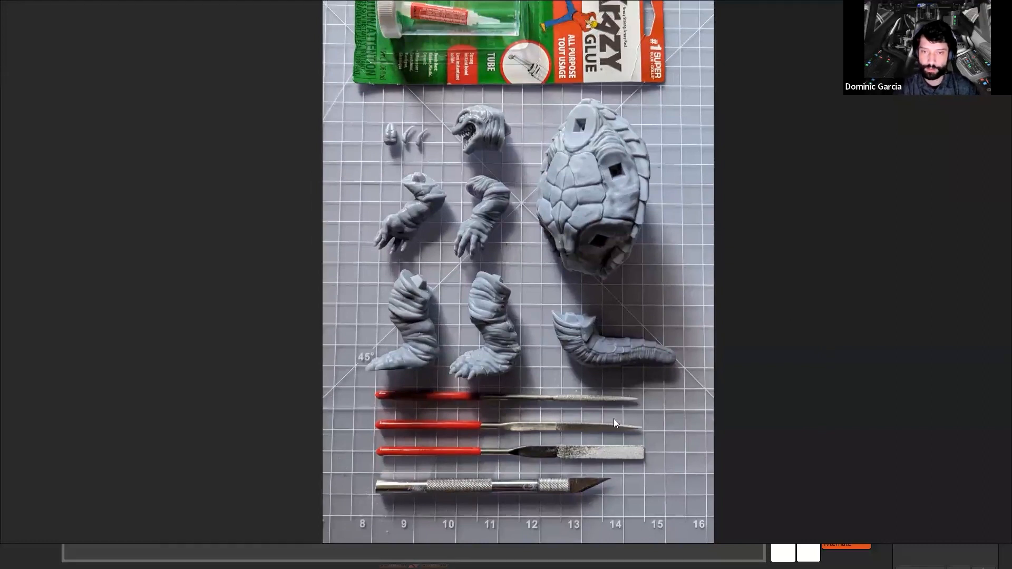
Step: Examine the photo of the partly assembled print with the legs fitted and the neck and arm sockets open
scroll(614, 419, "down", 10)
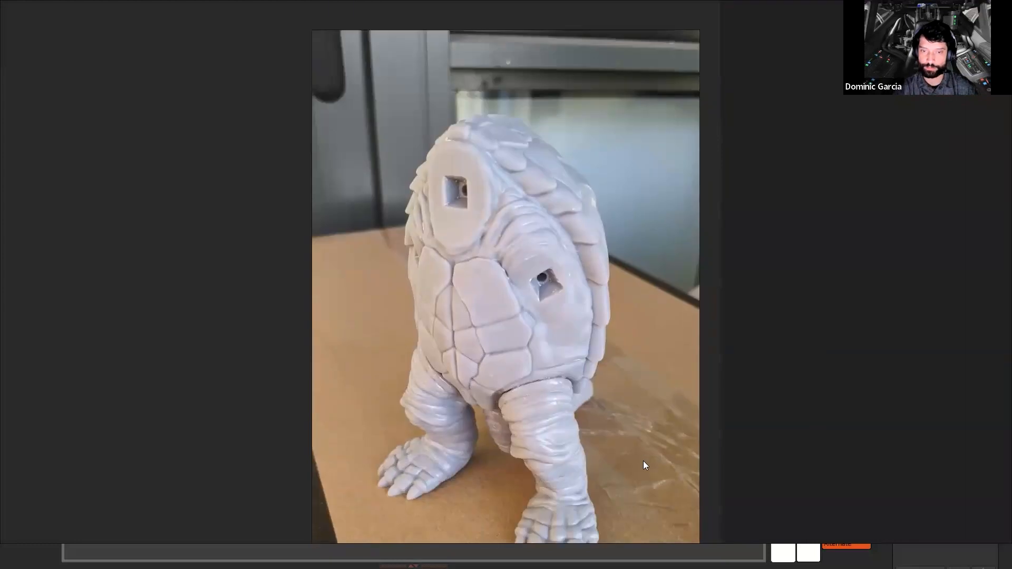
scroll(605, 401, "down", 3)
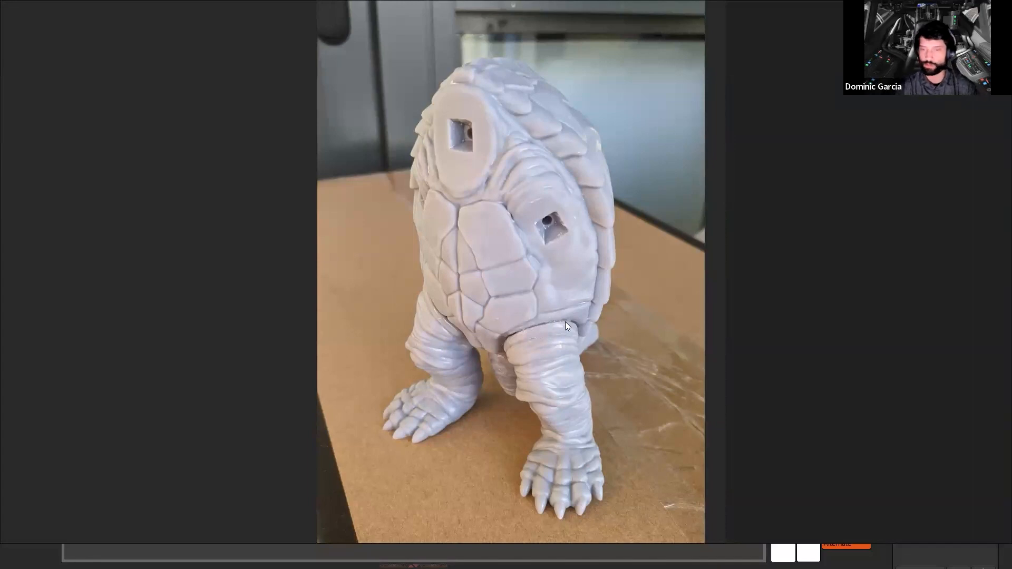
scroll(472, 428, "down", 10)
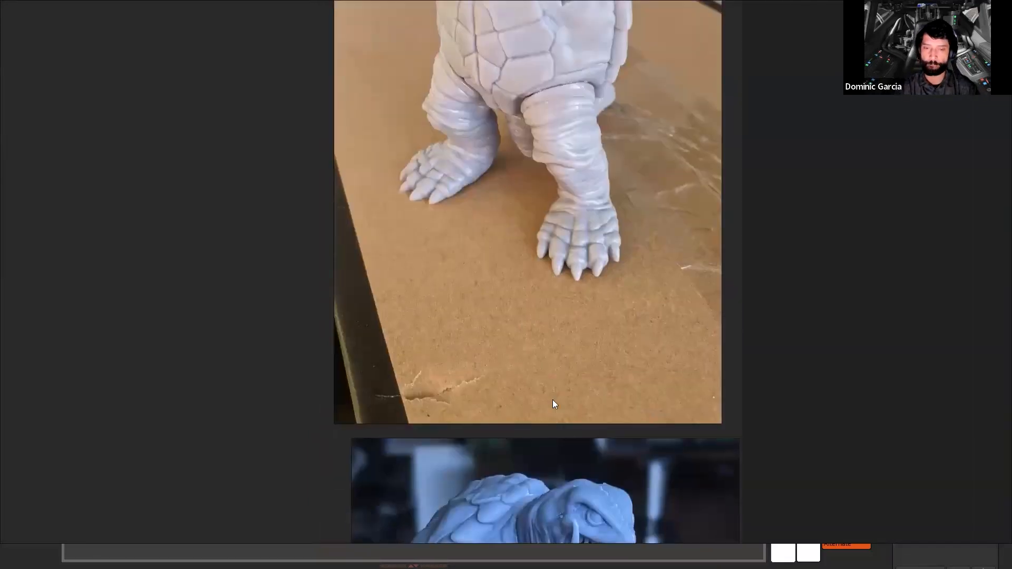
Step: Examine the photo of the fully assembled turtle monster print, from the head and hands down to the feet
middle_click_drag(586, 418, 583, 256)
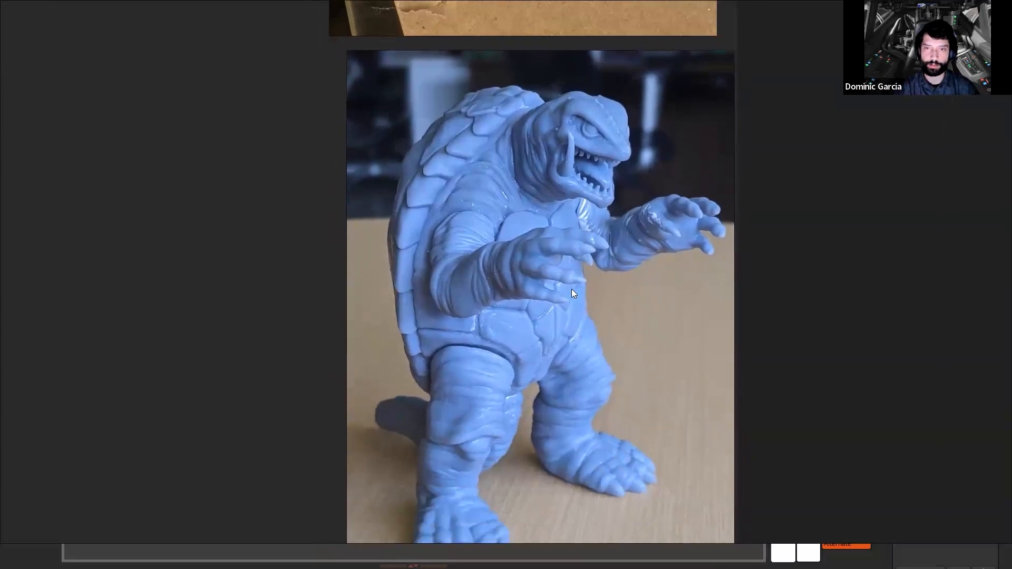
middle_click_drag(572, 290, 559, 272)
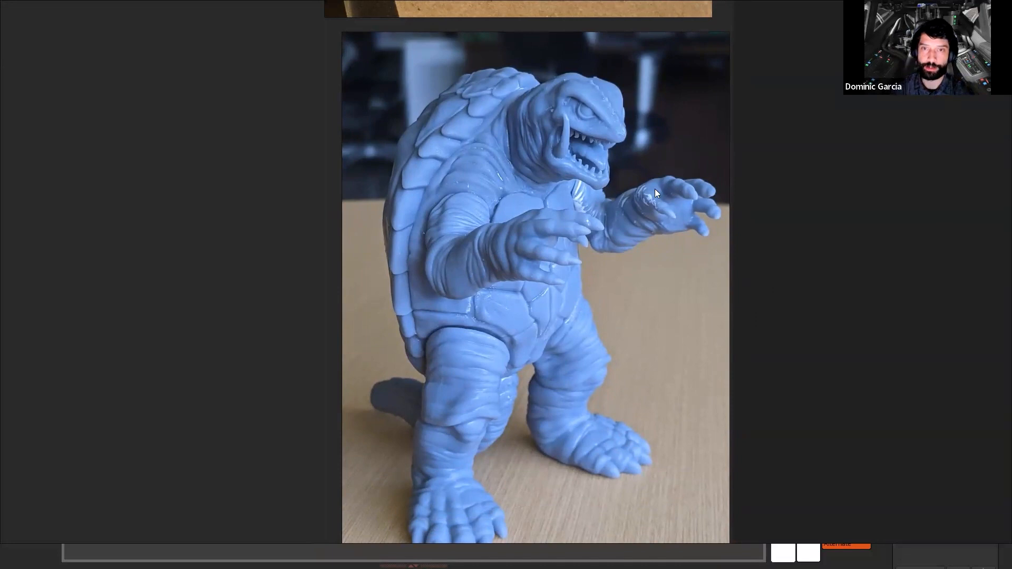
scroll(655, 189, "down", 3)
middle_click_drag(655, 189, 636, 527)
middle_click_drag(539, 126, 539, 144)
middle_click_drag(532, 34, 528, 97)
middle_click_drag(710, 259, 672, 34)
middle_click_drag(701, 352, 688, 218)
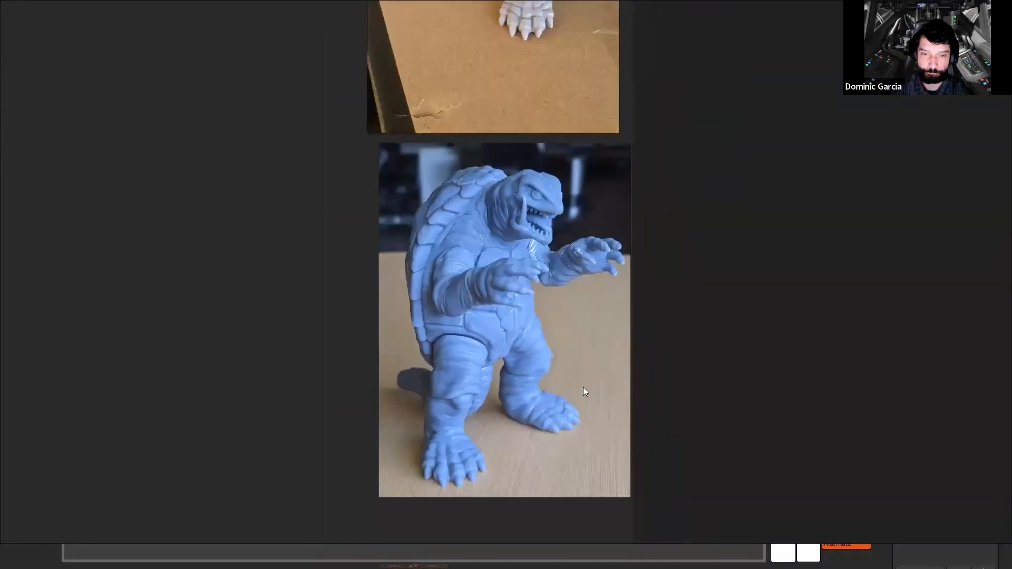
scroll(584, 388, "up", 2)
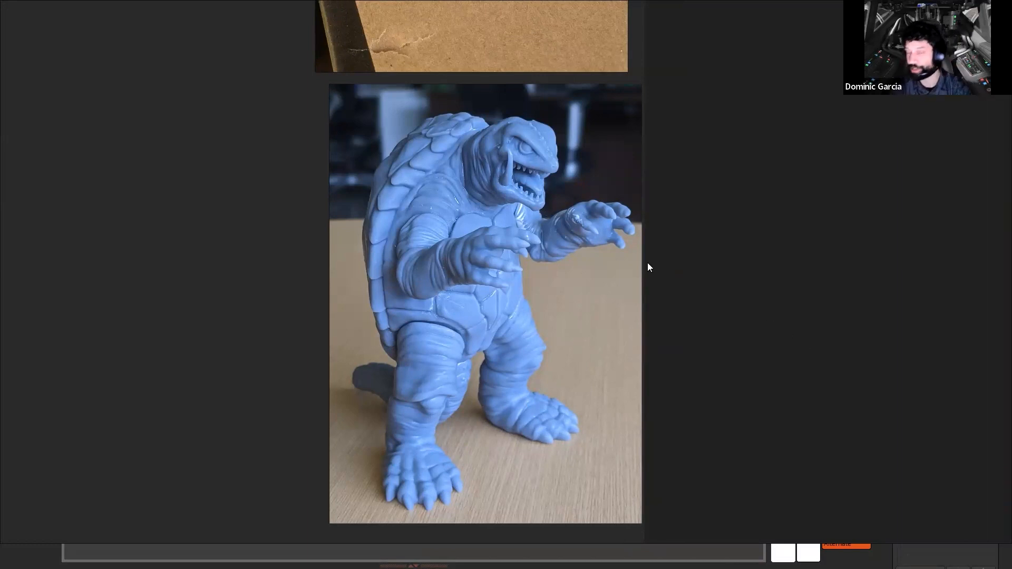
scroll(648, 267, "down", 2)
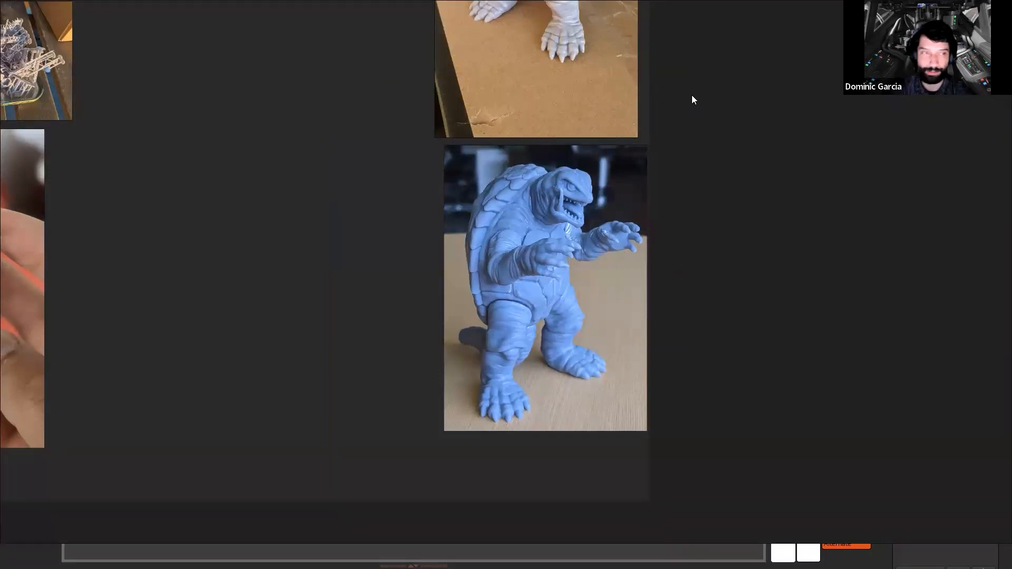
Step: Bring the printing and assembly photo columns into one overview on the reference board
middle_click_drag(657, 151, 533, 323)
scroll(532, 323, "down", 3)
middle_click_drag(626, 166, 656, 313)
mouse_move(605, 243)
middle_mouse_down()
mouse_move(736, 138)
mouse_move(796, 166)
mouse_move(849, 156)
middle_mouse_up()
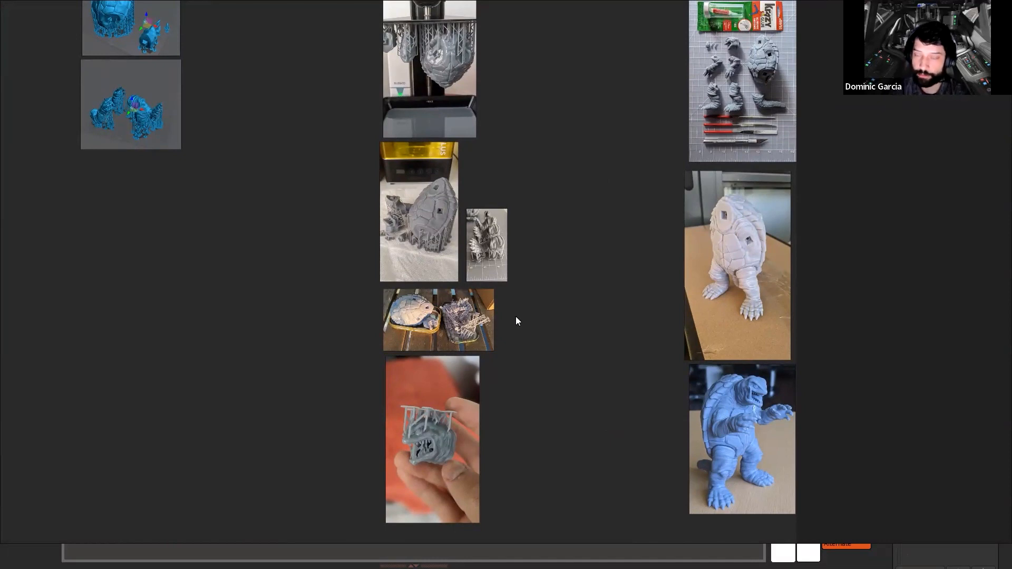
Step: Switch to ZBrush, make the turtle's Body_cleaned subtool active and frame the whole monster in three-quarter view
left_click(493, 549)
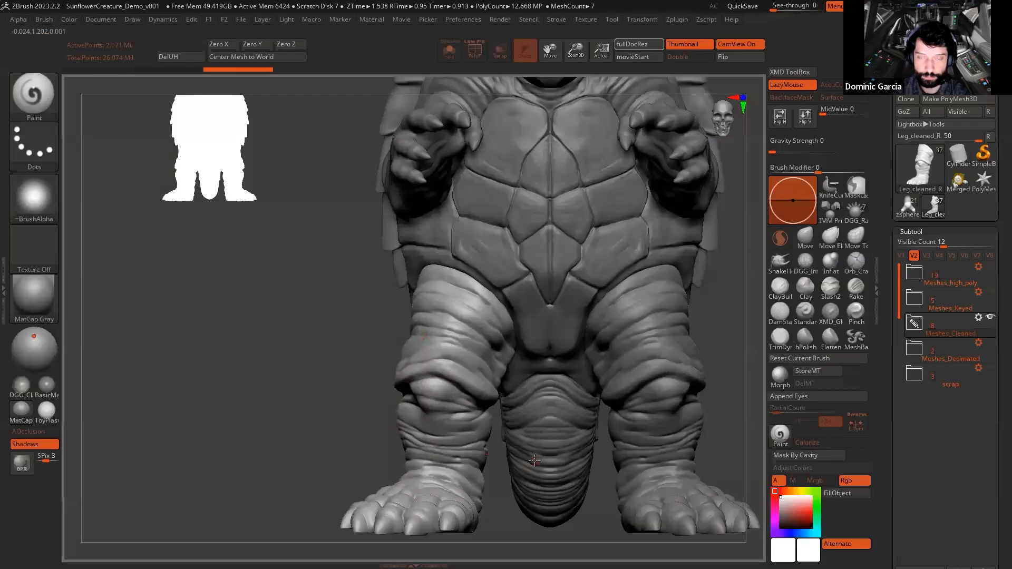
left_click_drag(885, 378, 885, 298)
left_click_drag(686, 318, 710, 301, "alt")
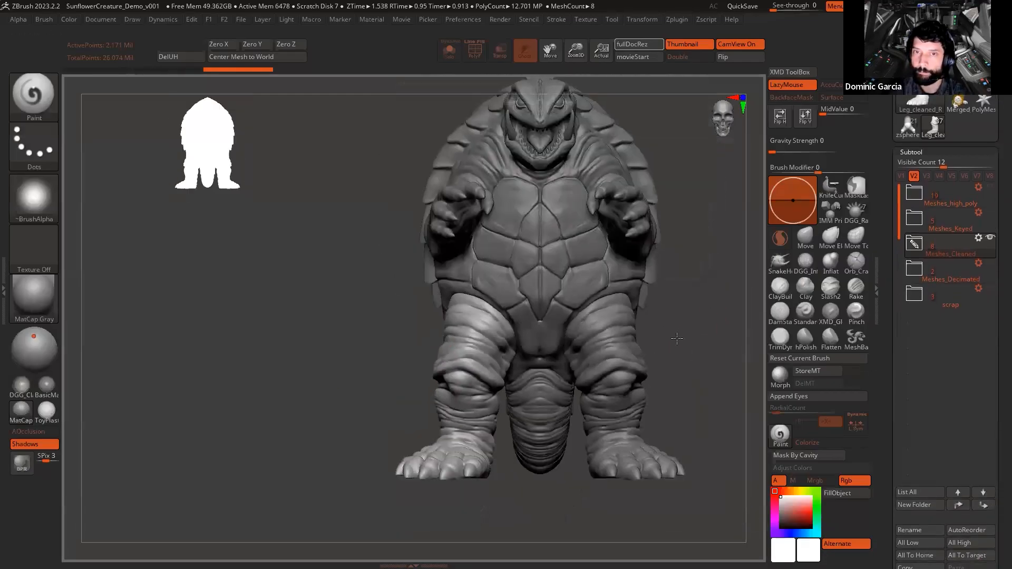
left_click_drag(677, 338, 708, 332)
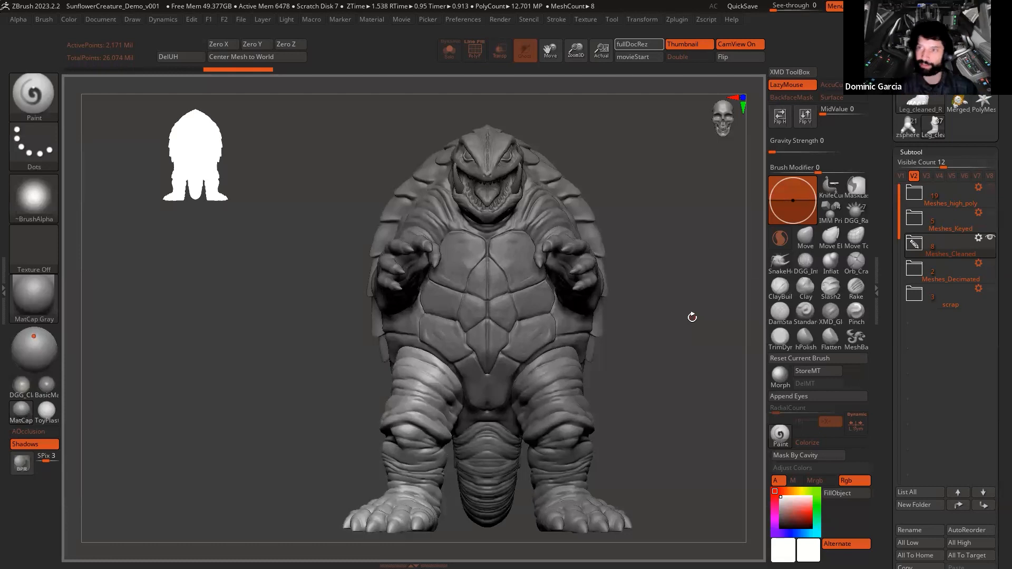
left_click(501, 318, "alt")
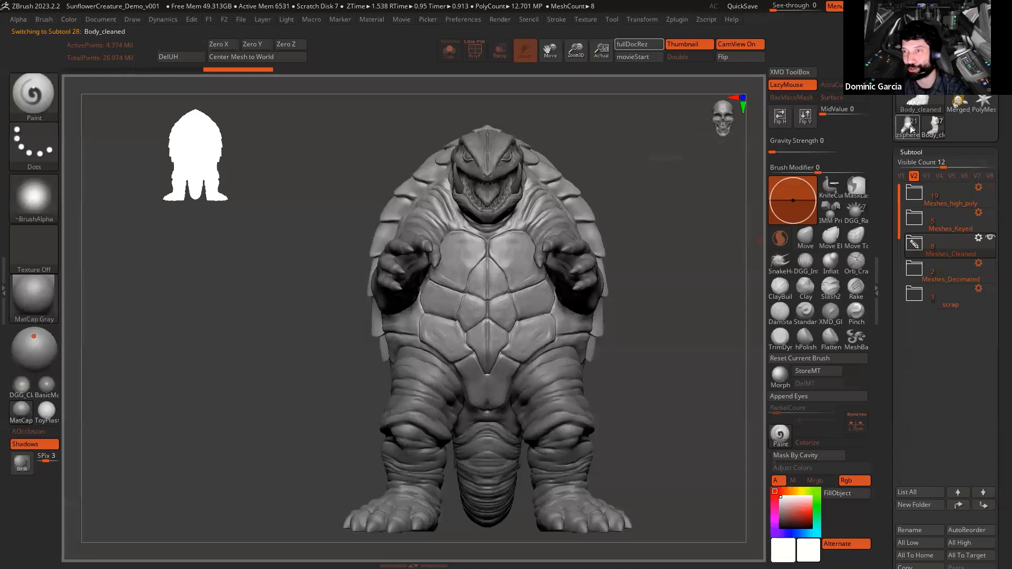
left_click_drag(693, 317, 622, 222)
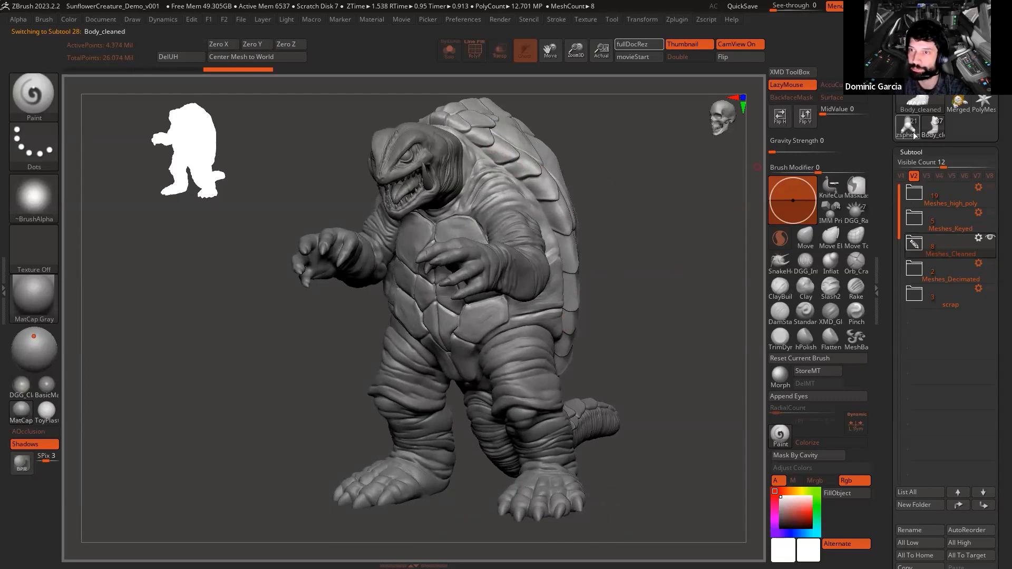
Step: Switch to the zsphere_torso tool and frame the row of sunflower creature variants from the front
mouse_move(914, 134)
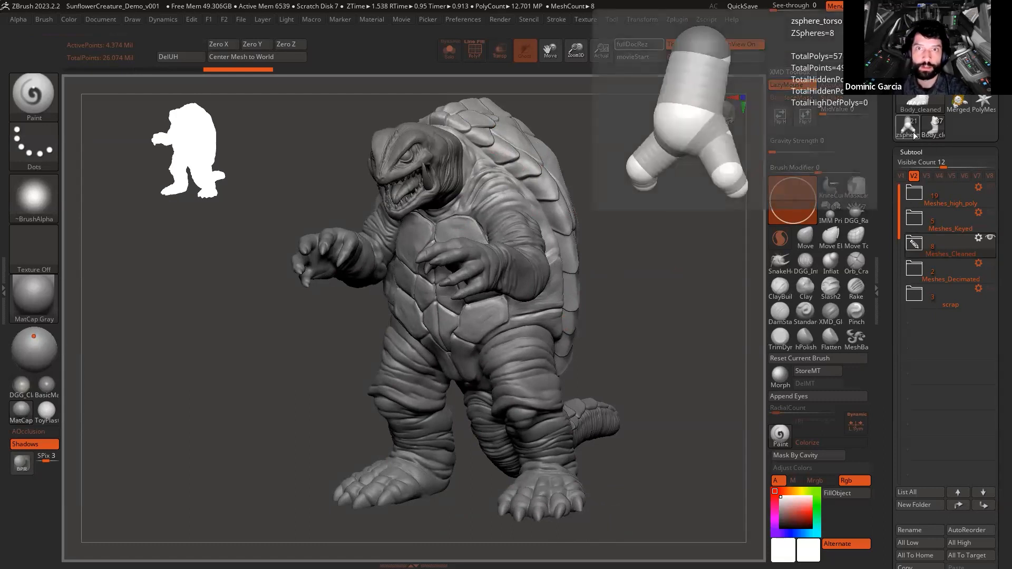
left_click(913, 132)
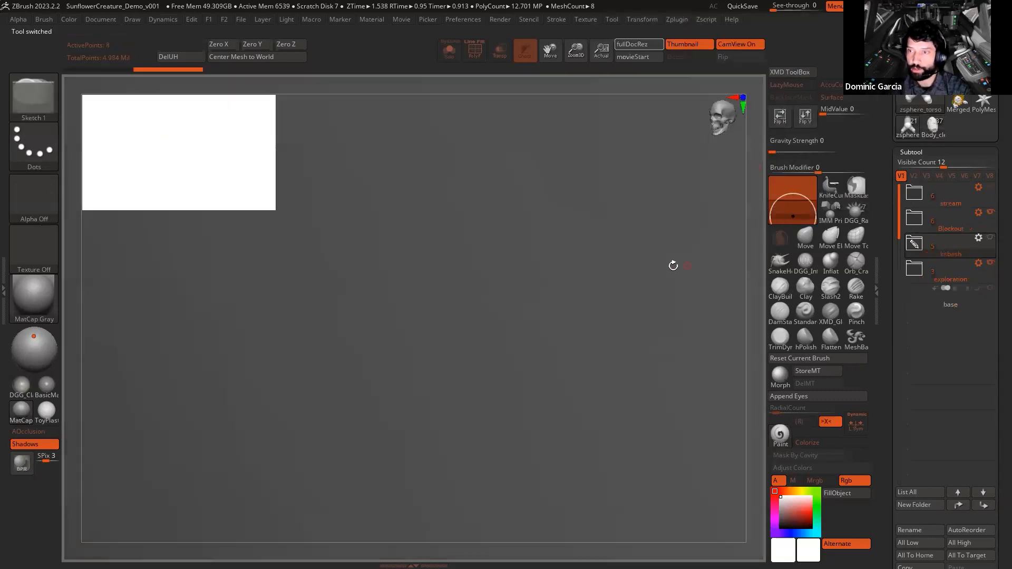
left_click_drag(521, 141, 515, 190, "alt")
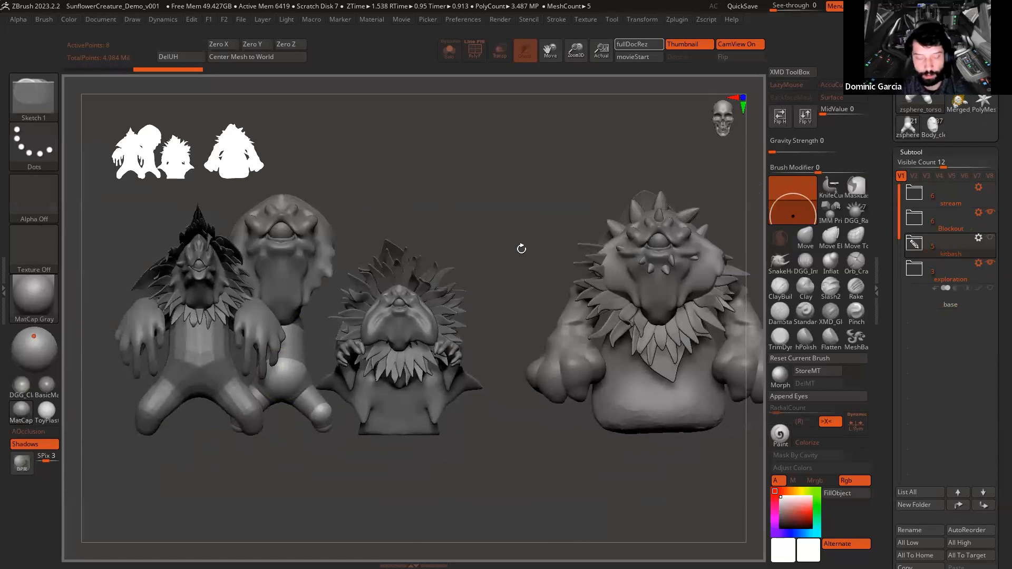
left_click_drag(540, 235, 465, 240, "alt")
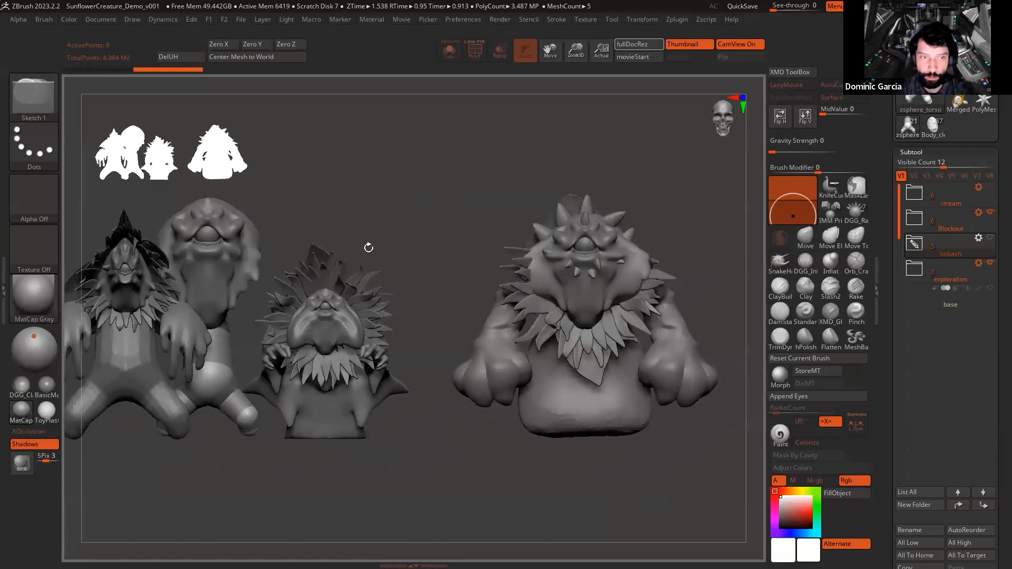
left_click_drag(432, 194, 482, 186, "alt")
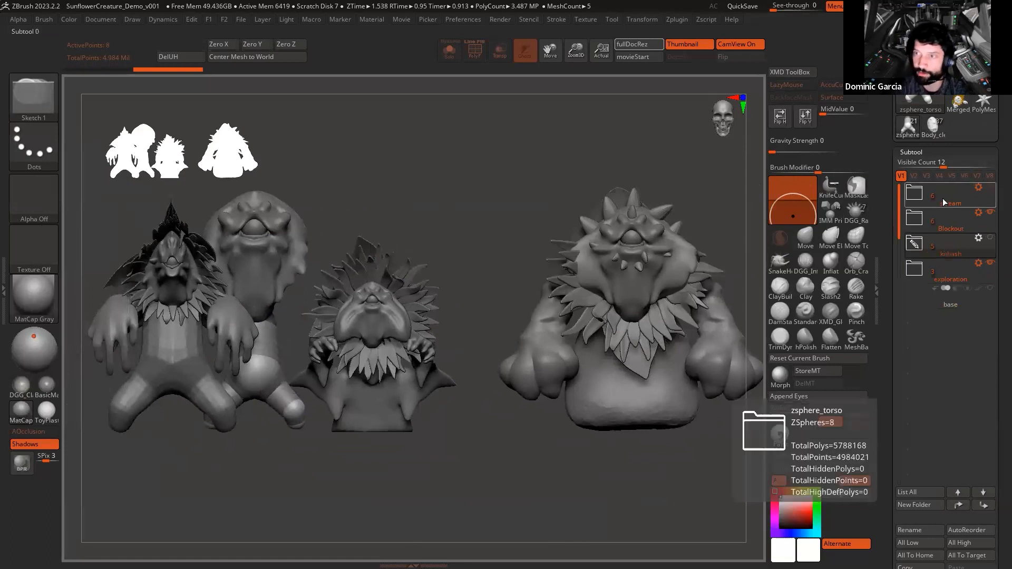
Step: Turn on the visibility of the stream subtool folder and collapse its contents
left_click(918, 195)
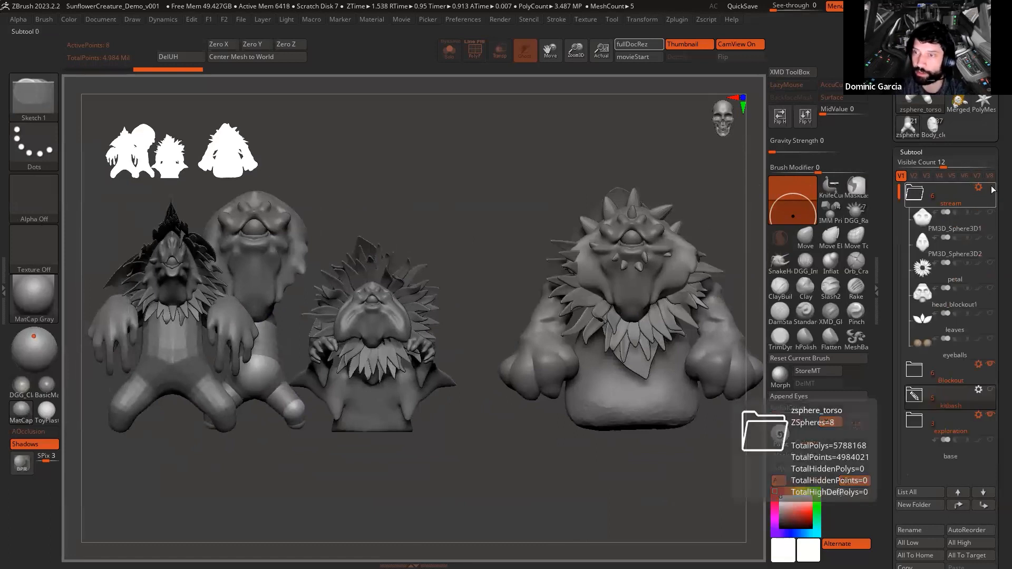
left_click(991, 188)
left_click(922, 199)
left_click_drag(588, 163, 486, 163)
left_click_drag(485, 163, 427, 306, "alt")
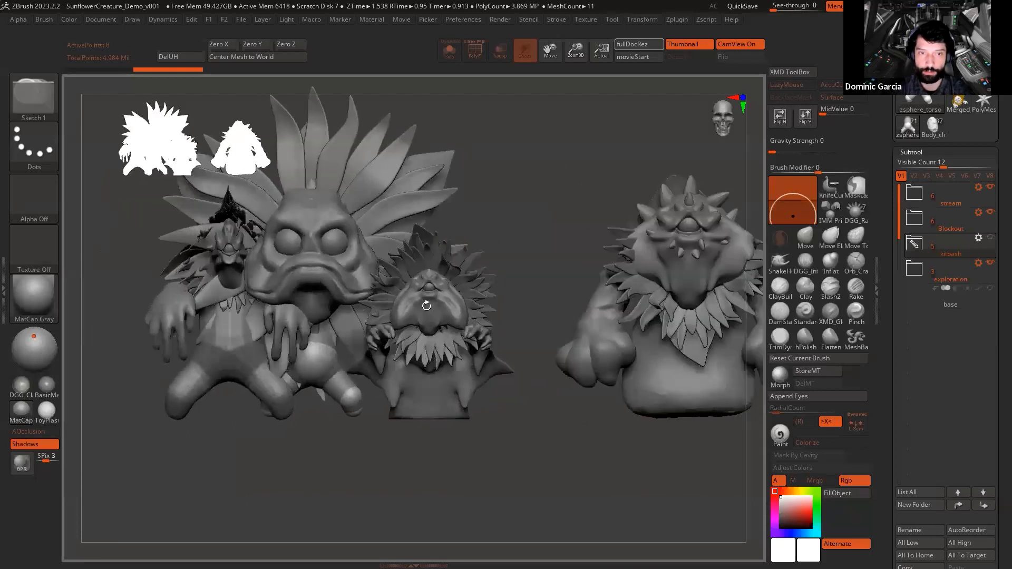
left_click_drag(559, 200, 498, 217, "alt")
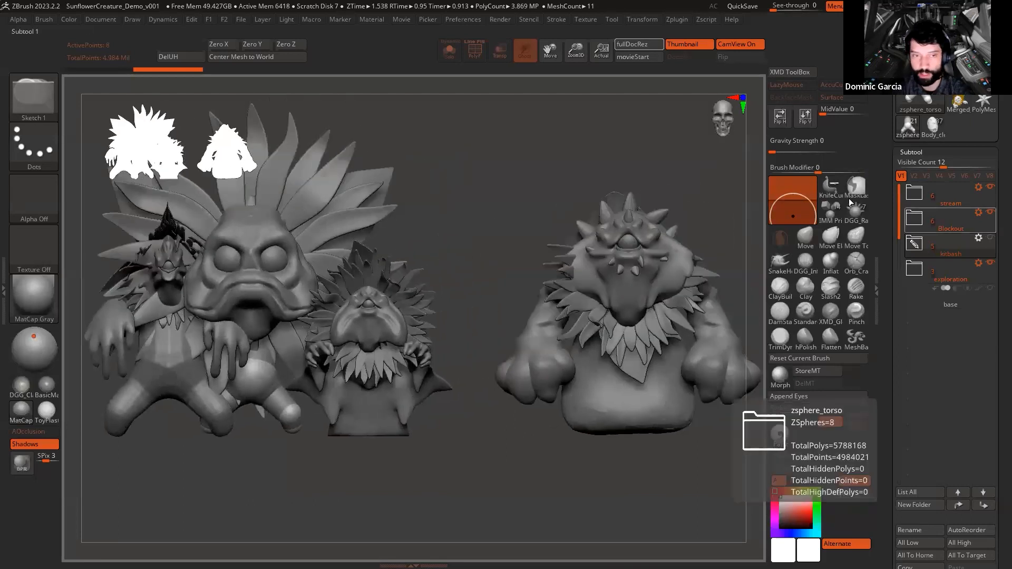
Step: Hide the Blockout and exploration folders and make the eyeballs subtool in the stream folder active
left_click_drag(991, 213, 988, 264)
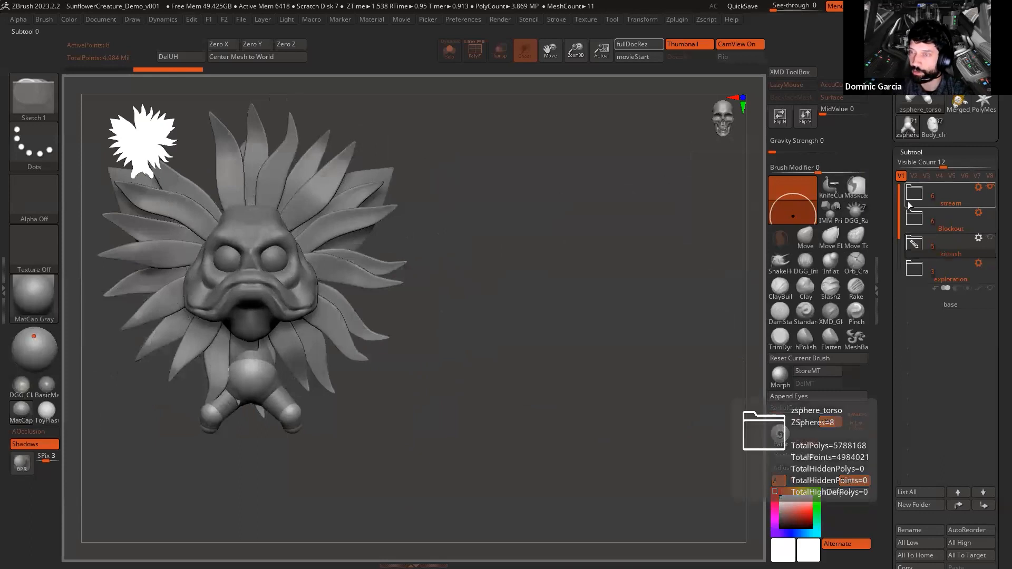
left_click(915, 196)
left_click(944, 345)
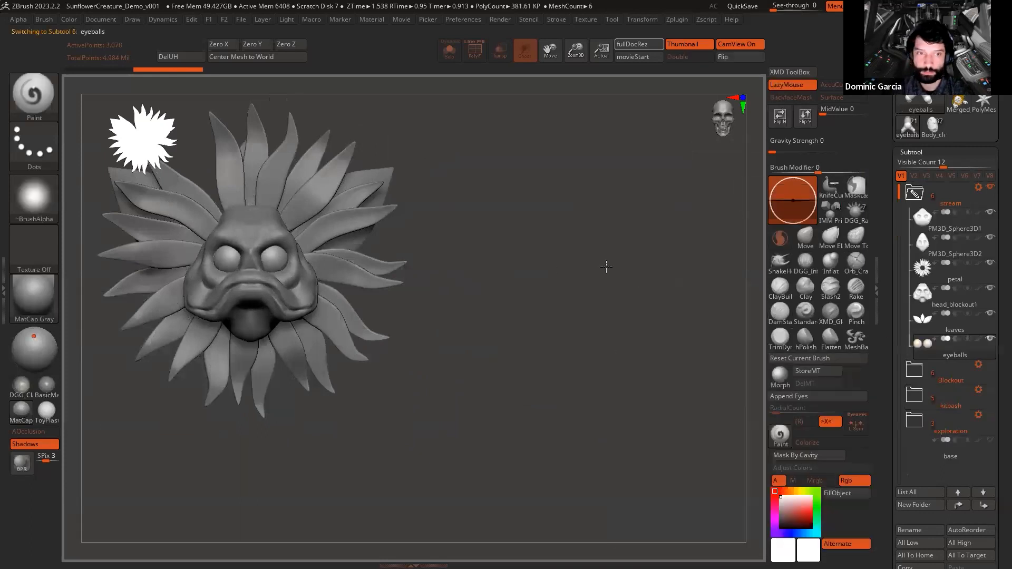
left_click_drag(627, 275, 661, 298)
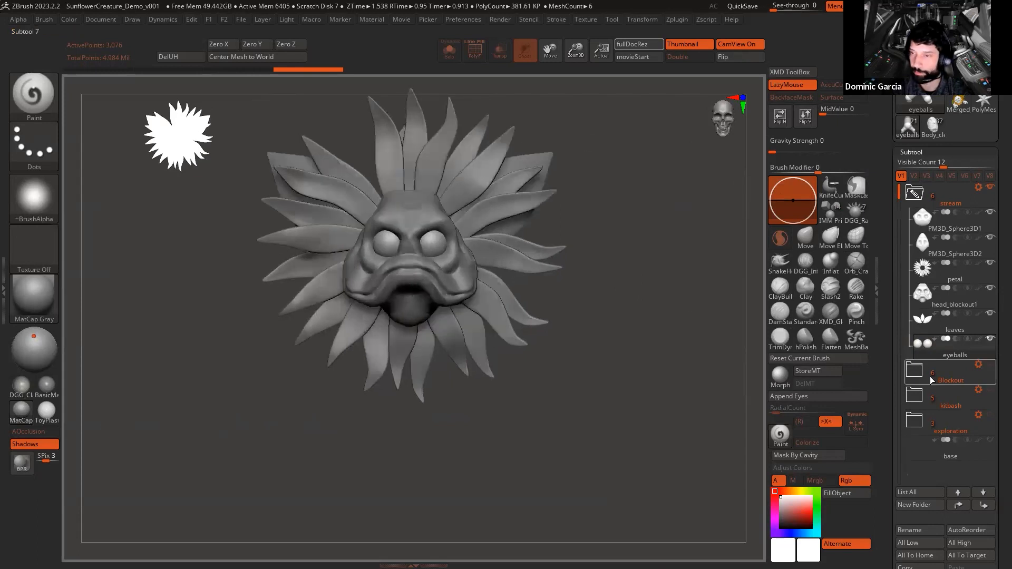
Step: Collapse the stream folder in the subtool list
mouse_move(909, 200)
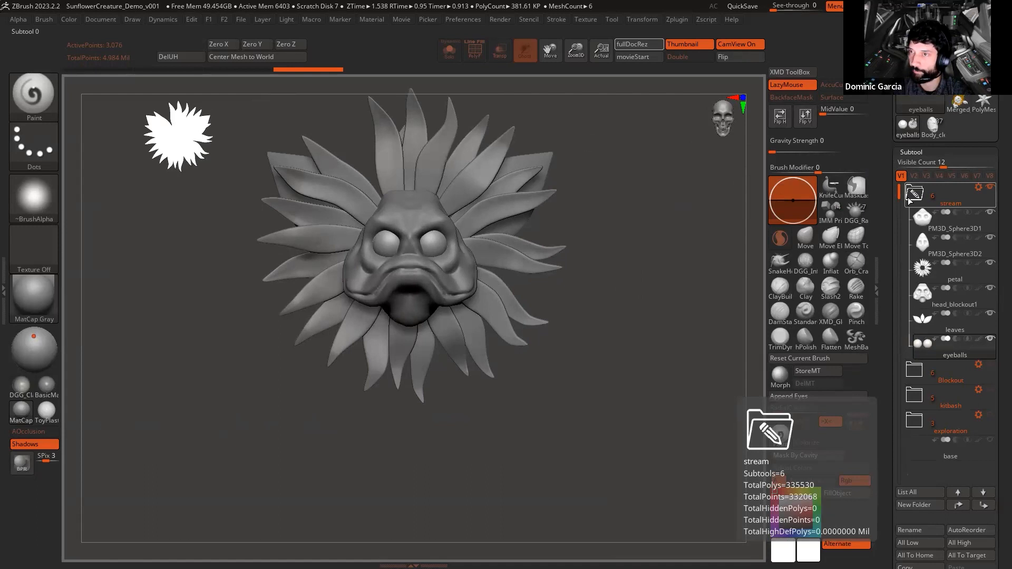
left_click(909, 200)
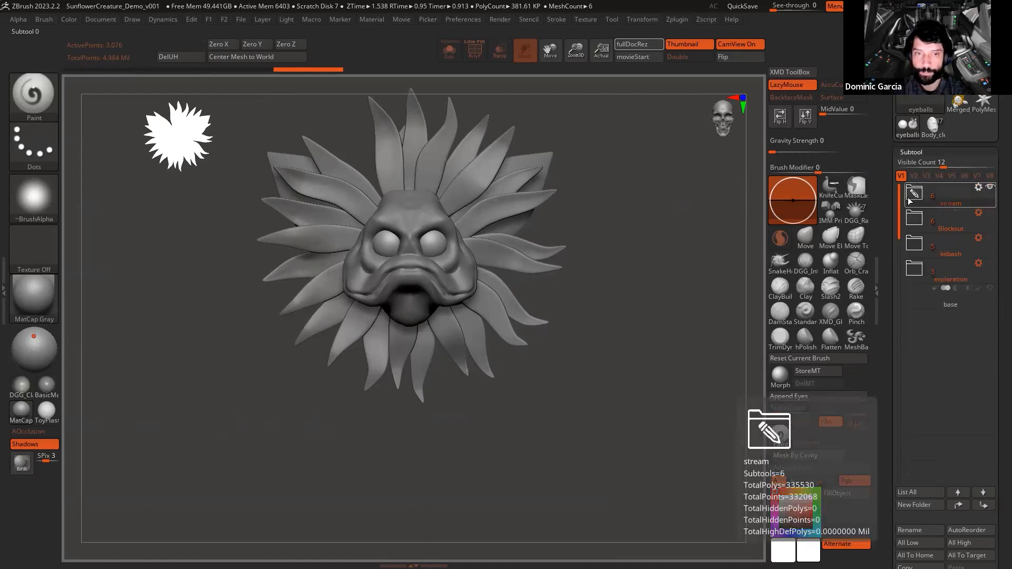
left_click(909, 200)
left_click(909, 200)
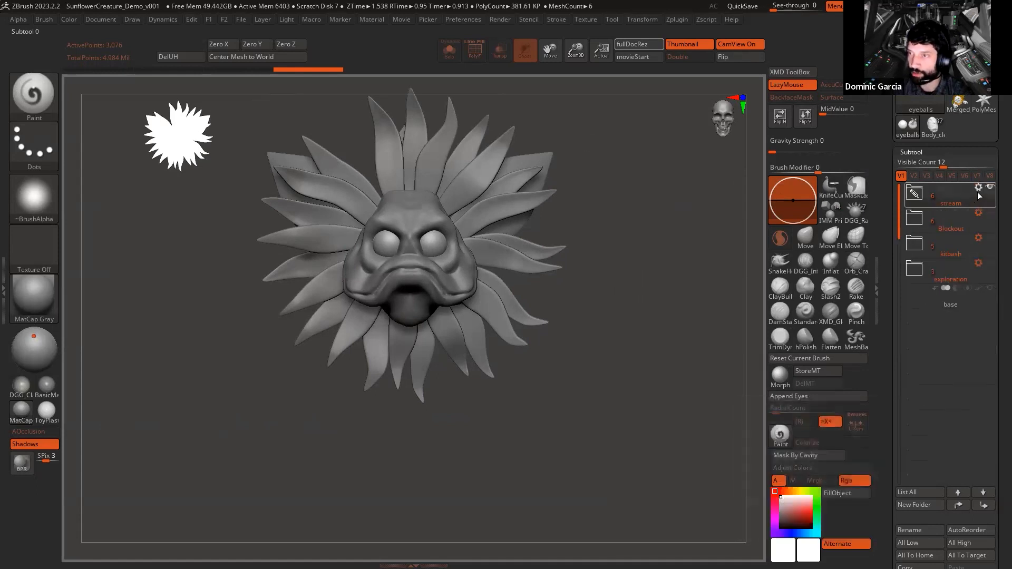
scroll(959, 166, "down", 2)
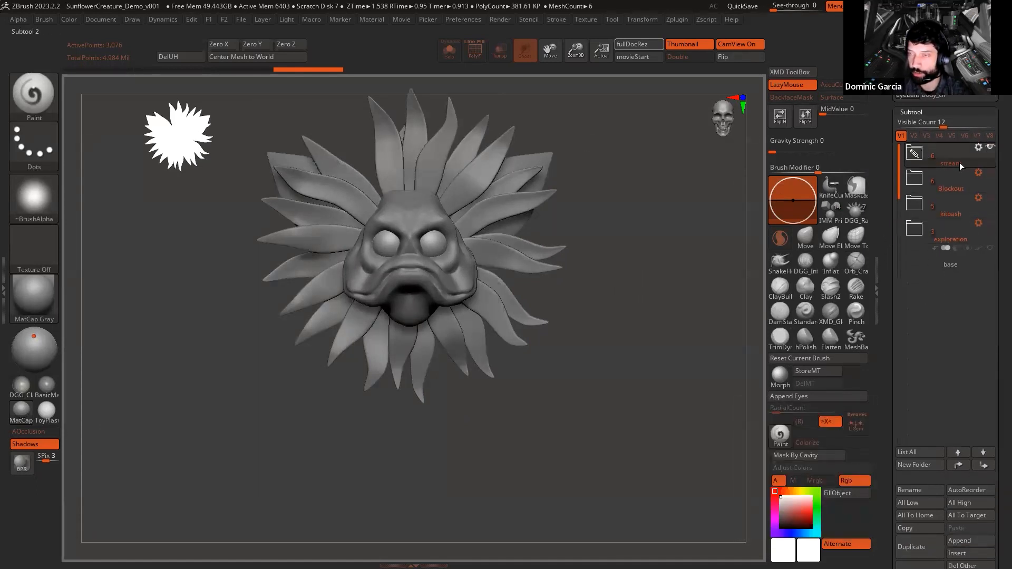
Step: Duplicate the stream subtool folder with all of its subtools
left_click(978, 148)
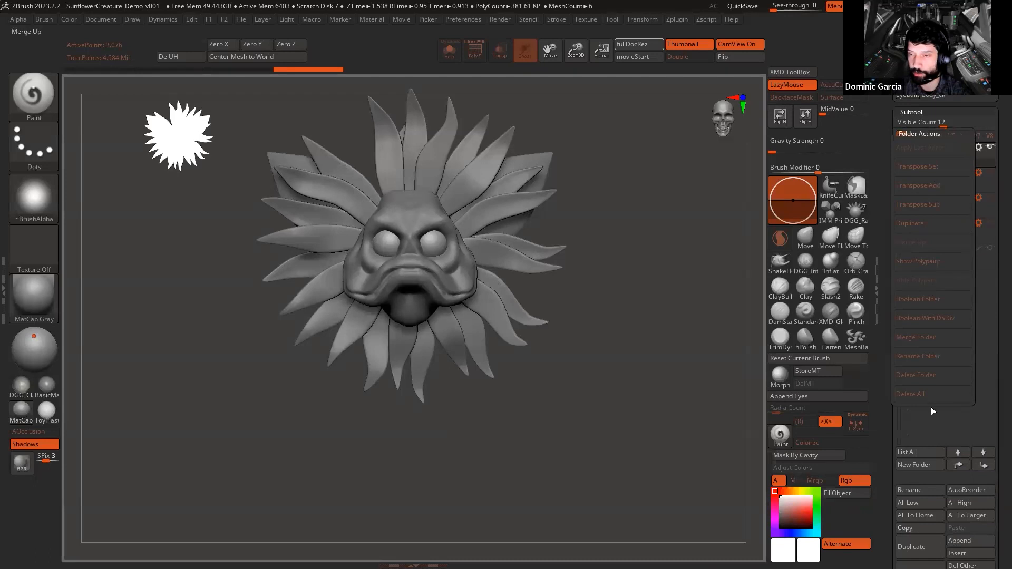
left_click(979, 147)
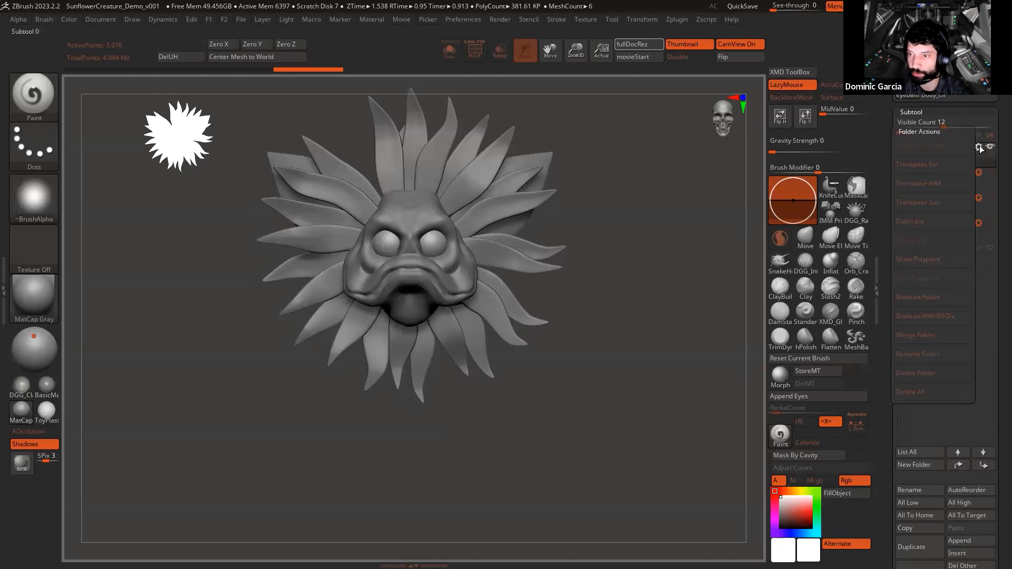
left_click(936, 224)
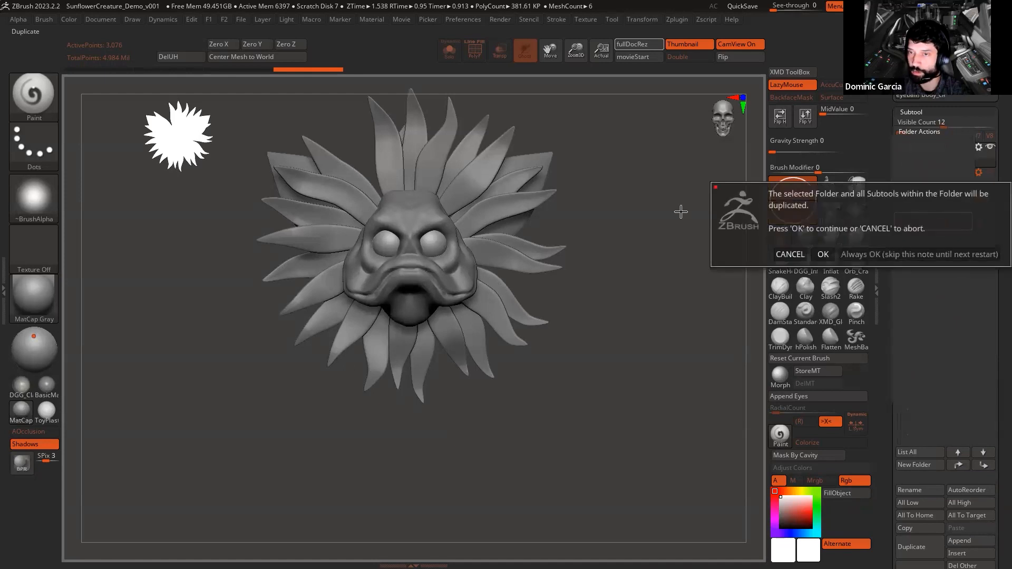
left_click(824, 255)
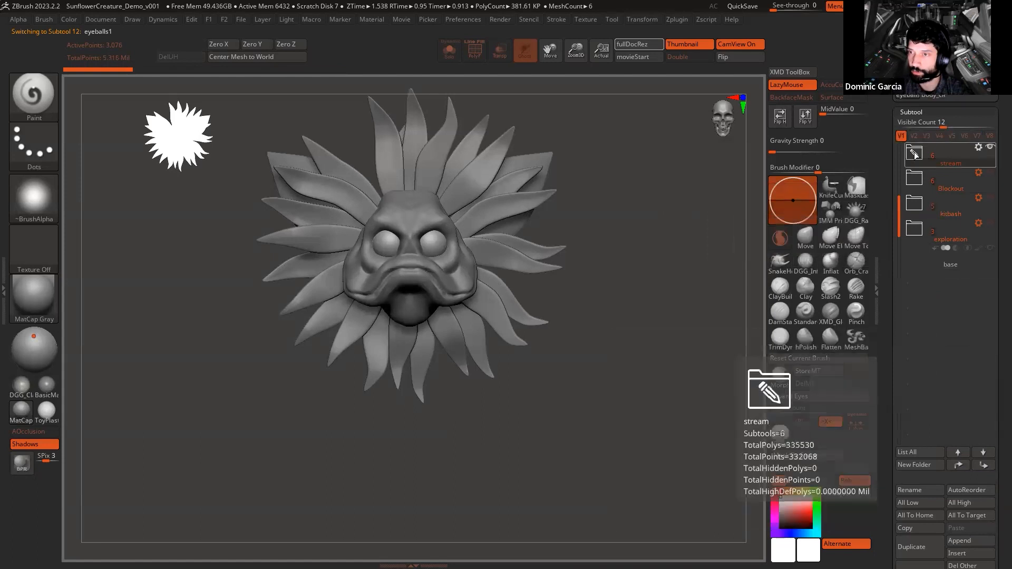
Step: Collapse the duplicated stream folder and hide the other stream folder listed above it
left_click(963, 152)
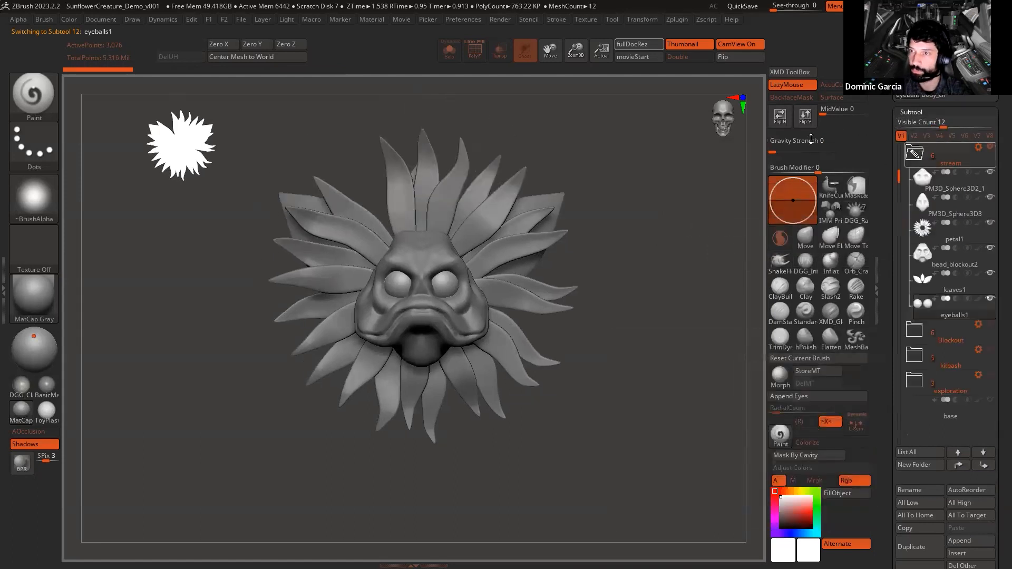
left_click(963, 153)
left_click(979, 148)
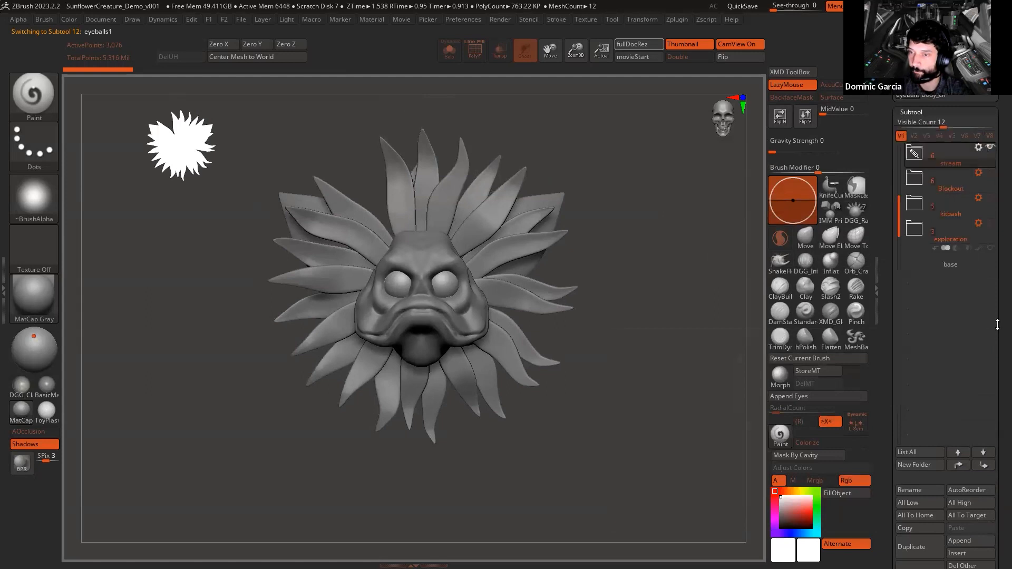
left_click_drag(899, 172, 899, 148)
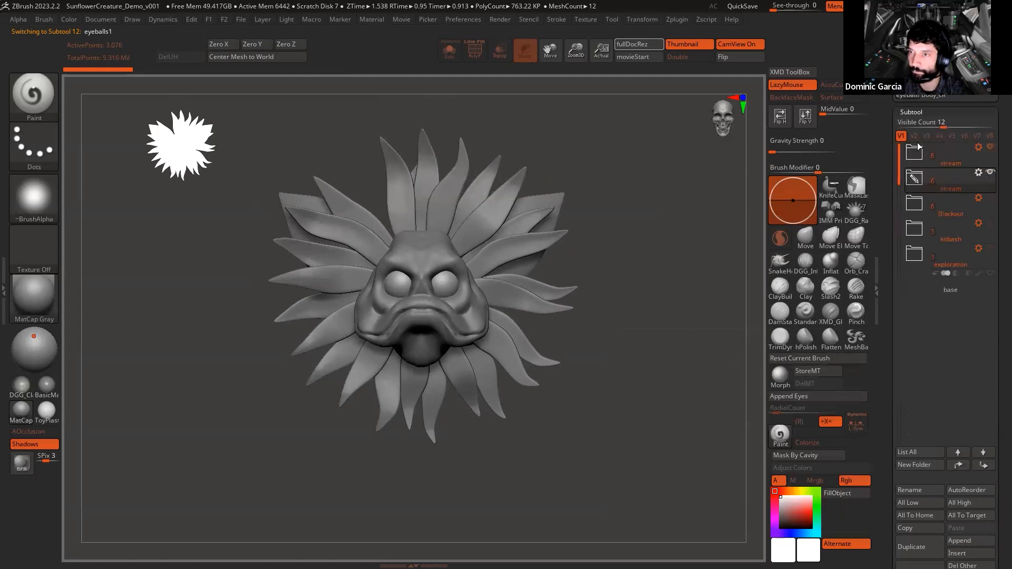
left_click(989, 149)
left_click_drag(601, 337, 673, 327)
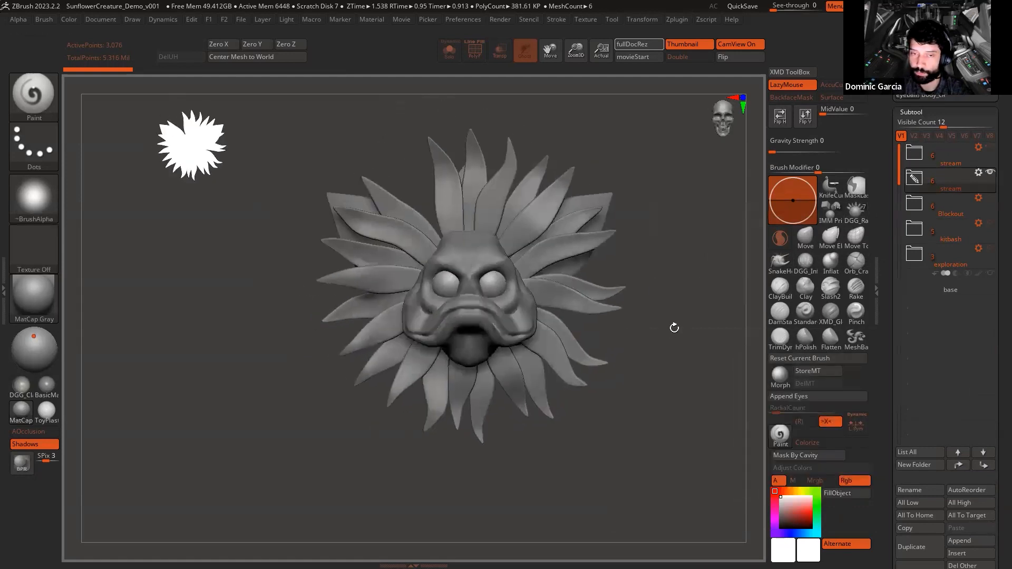
Step: Try to deform the duplicated stream folder with a gizmo deformer, using Transpose Set and a re-centred gizmo
left_click(979, 172)
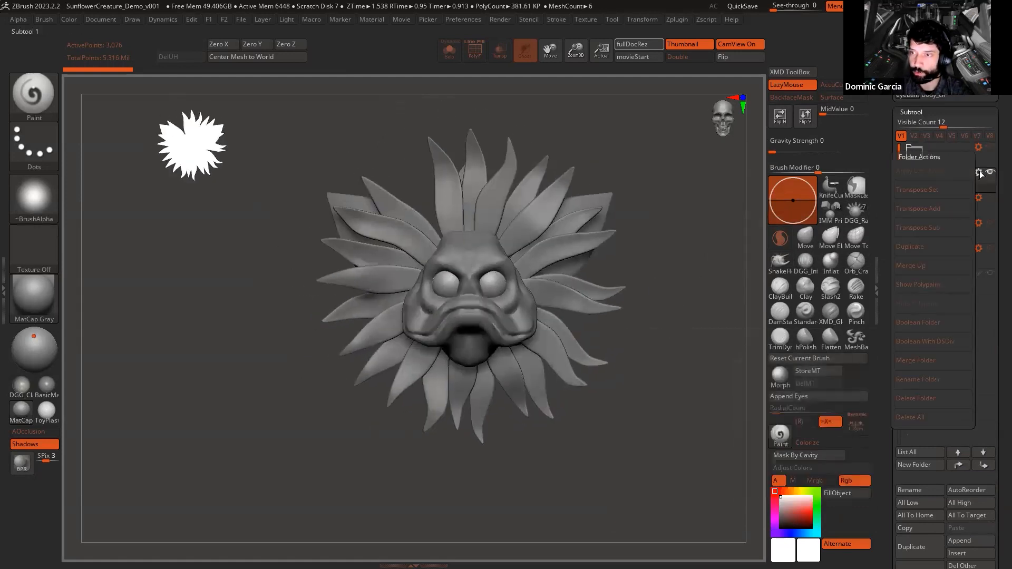
left_click(936, 188)
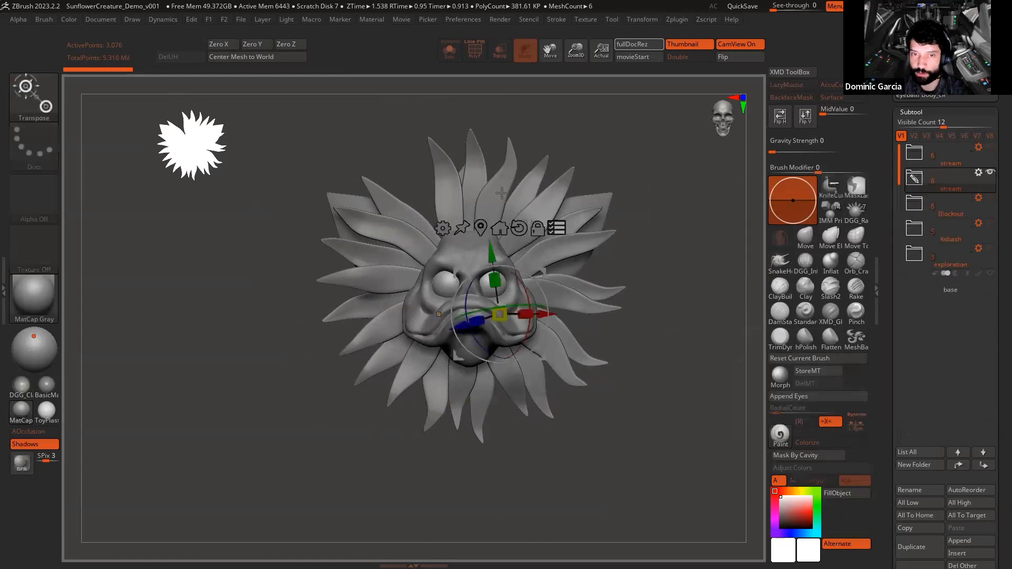
left_click(519, 228)
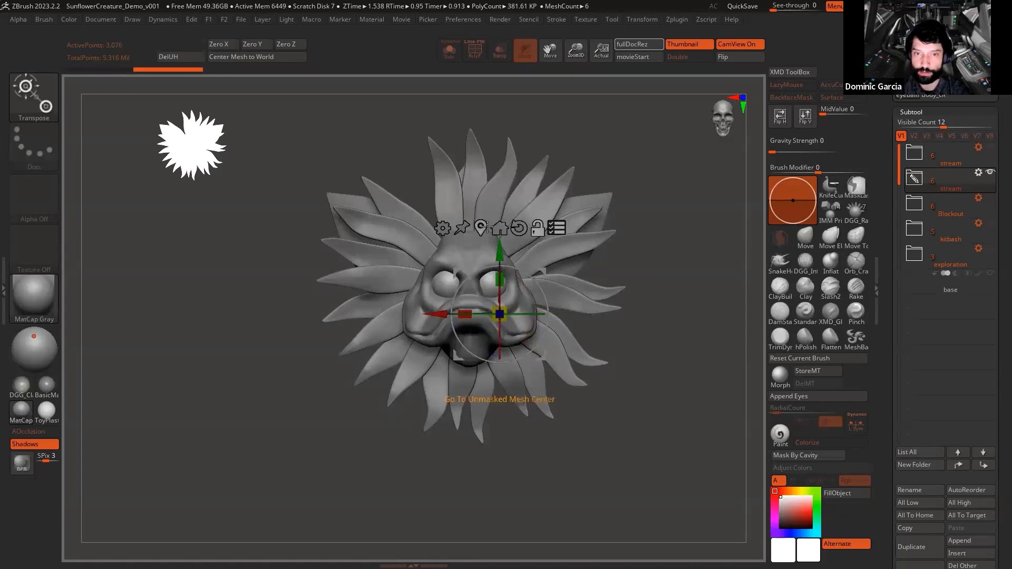
left_click(484, 227)
left_click_drag(657, 278, 638, 323)
left_click(411, 199)
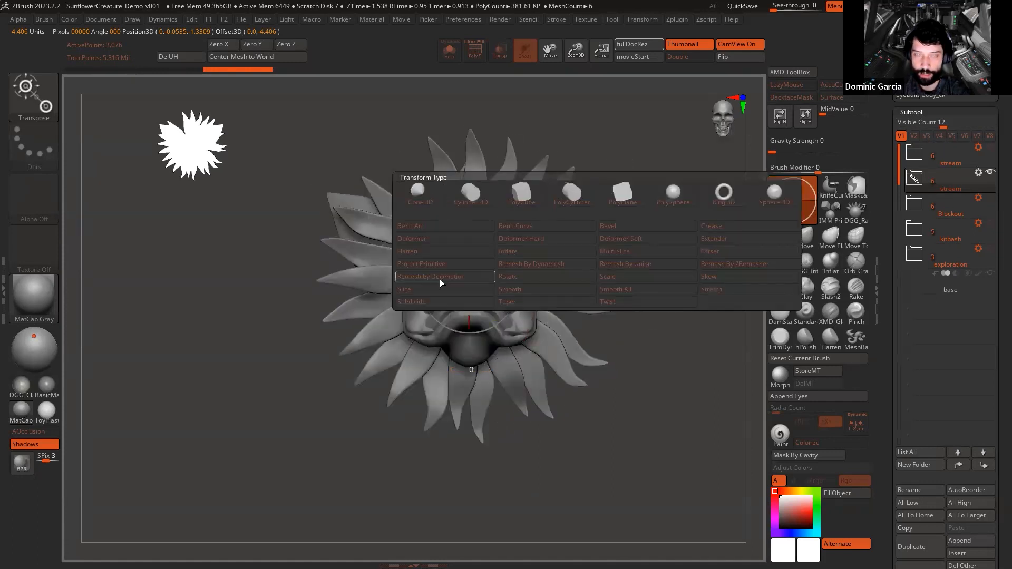
left_click(443, 228)
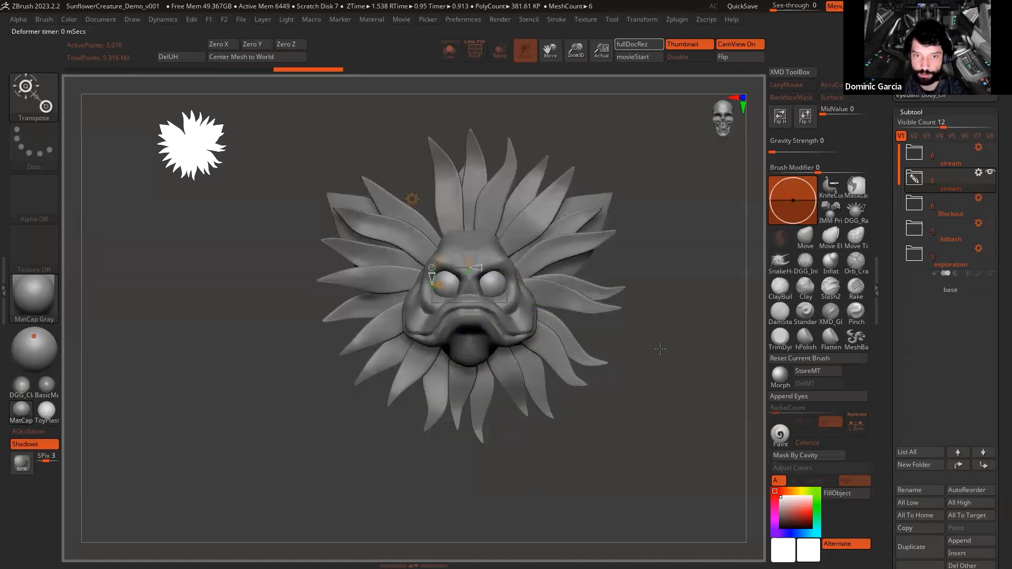
left_click_drag(472, 282, 474, 348)
key("ctrl+z")
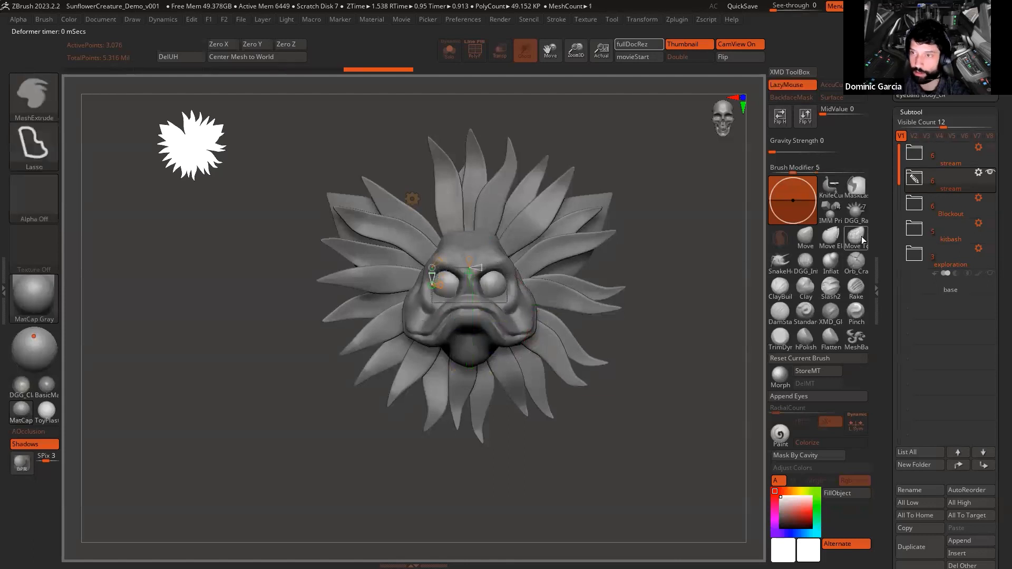
Step: Expand the duplicated stream folder, hide its two PM3D_Sphere subtools and make petal1 active
left_click(918, 184)
left_click_drag(620, 275, 622, 283)
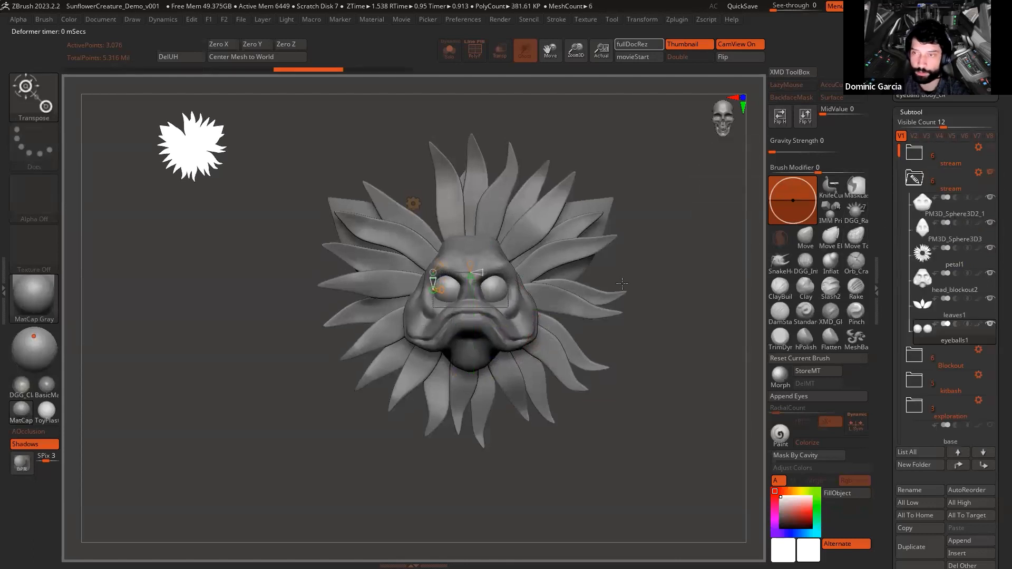
left_click(919, 205)
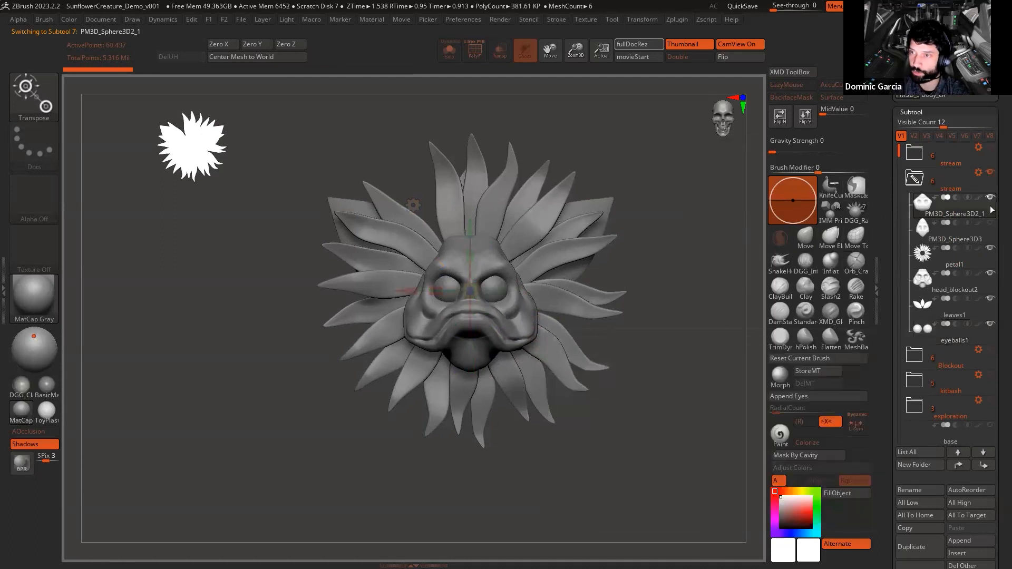
left_click(924, 256)
right_click_drag(509, 207, 511, 177, "alt")
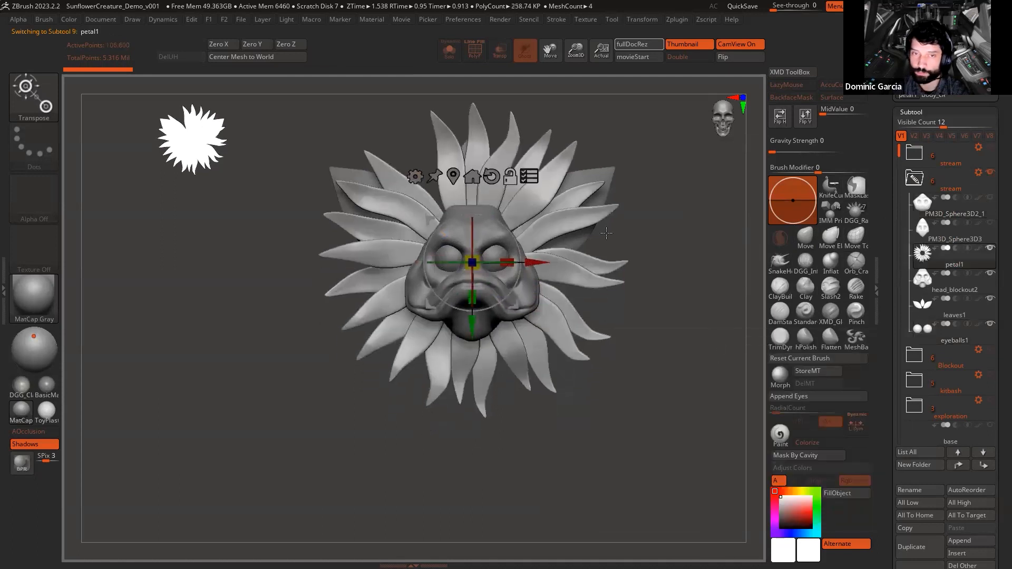
right_click_drag(657, 312, 660, 301, "alt")
left_click_drag(475, 286, 475, 318)
right_click_drag(683, 312, 659, 284)
key("ctrl+z")
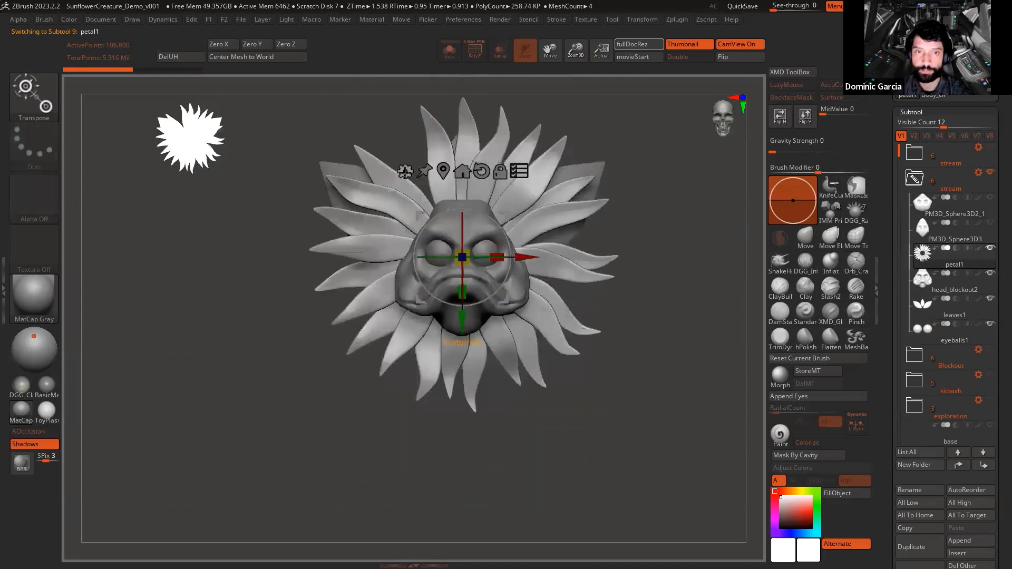
Step: Apply the gizmo's Taper deformer to petal1 so that the petal ring flares wider toward its lower side
left_click(405, 171)
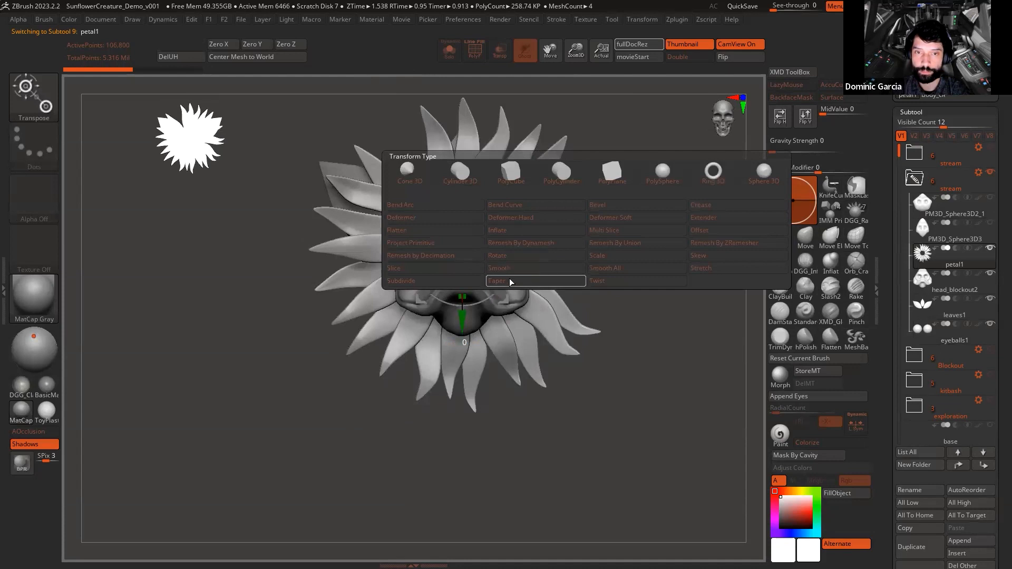
left_click(510, 281)
left_click_drag(466, 425, 480, 476)
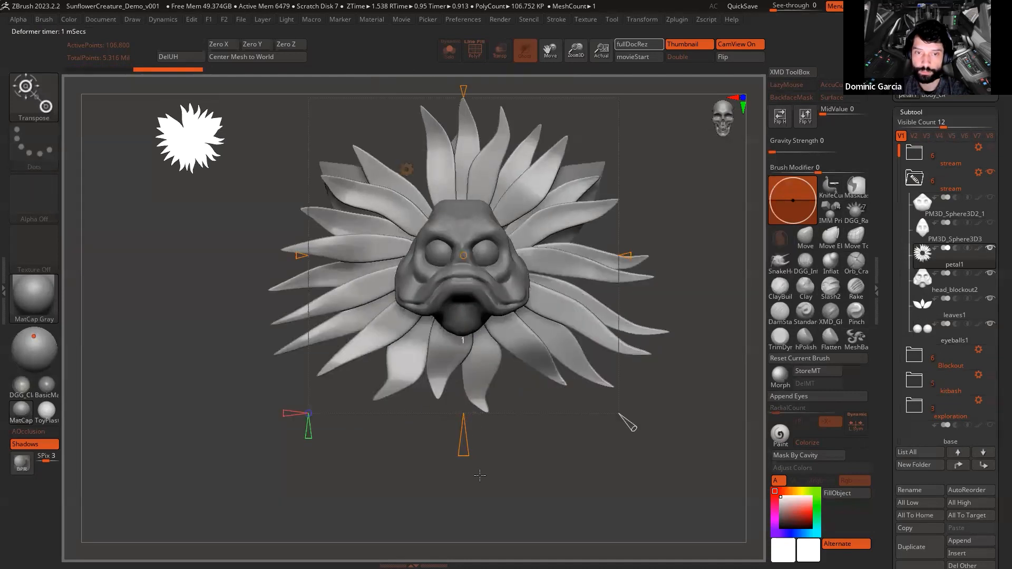
mouse_move(574, 477)
right_mouse_down()
mouse_move(543, 477)
mouse_move(589, 477)
right_mouse_up()
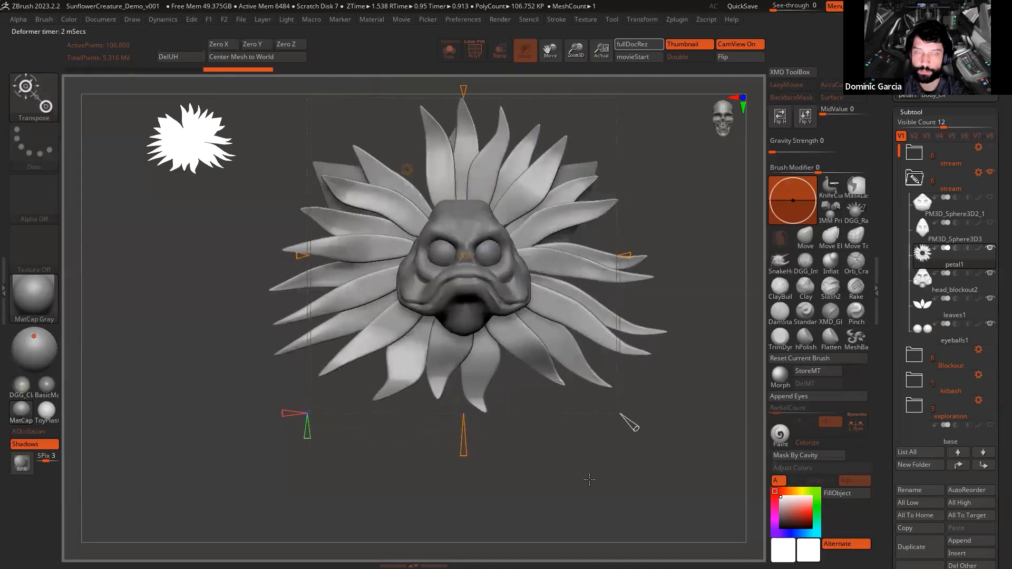
Step: Make head_blockout2 active, widen it about 1.06 times and stretch it forward into a long snout in side view
left_click(470, 311, "alt")
left_click_drag(439, 146, 434, 143)
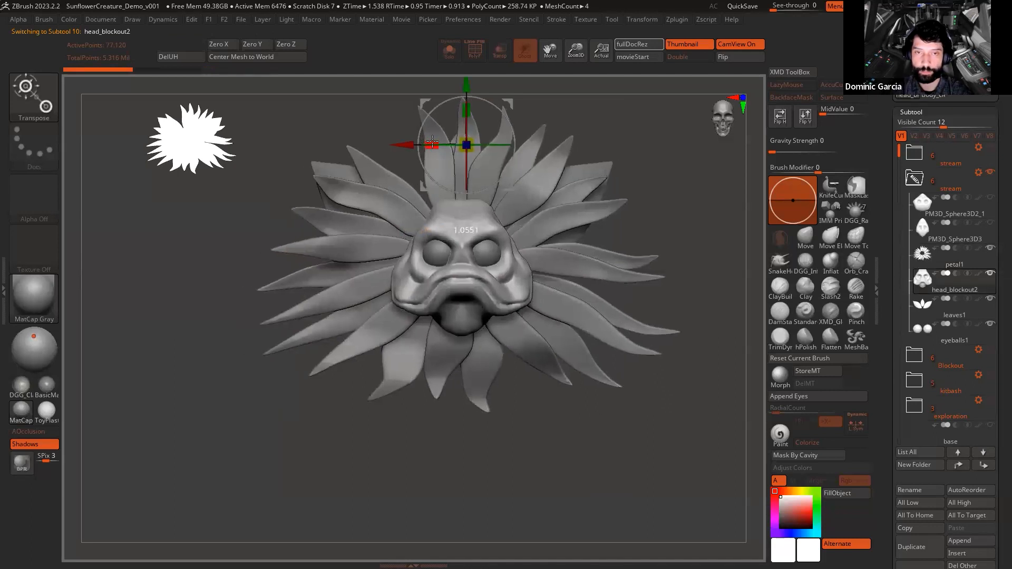
right_click_drag(510, 88, 515, 156, "alt")
right_click_drag(596, 177, 635, 176, "shift")
left_click_drag(580, 262, 577, 262)
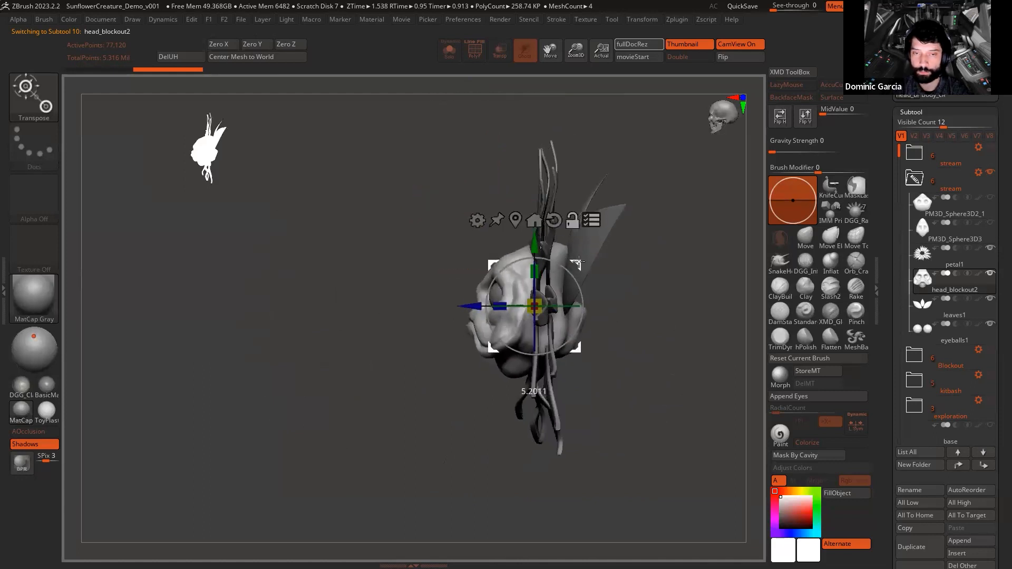
right_click(592, 279)
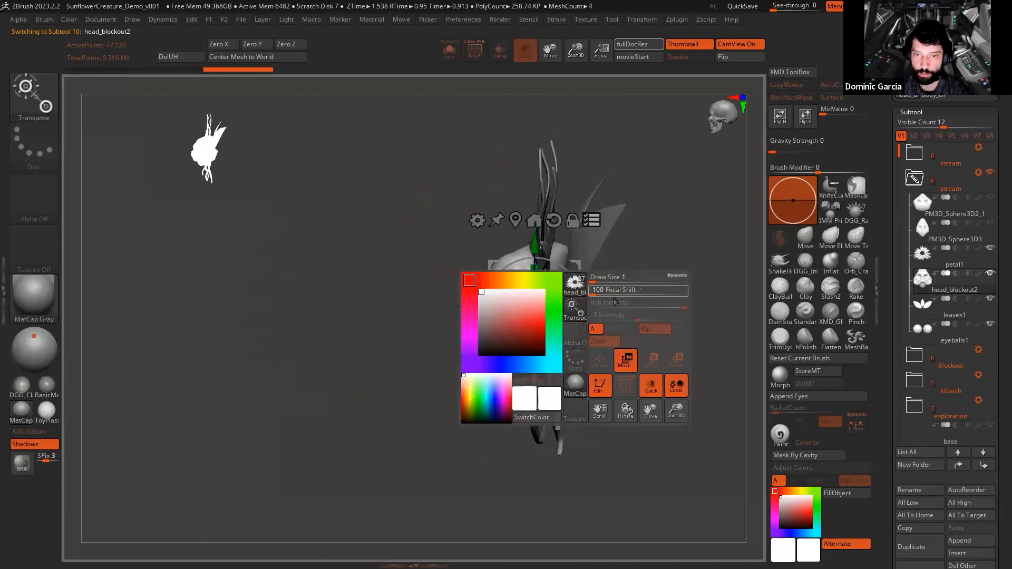
left_click_drag(462, 303, 316, 302, "alt")
mouse_move(317, 303)
right_mouse_down()
mouse_move(422, 301)
mouse_move(332, 300)
right_mouse_up()
left_click_drag(339, 302, 181, 282)
Step: Examine the reshaped head and its snout against the petals from several angles
left_click_drag(240, 238, 398, 219)
left_click_drag(321, 422, 606, 468)
left_click_drag(607, 238, 527, 328, "alt")
left_click_drag(577, 366, 627, 330)
mouse_move(677, 403)
left_mouse_down()
mouse_move(608, 410)
mouse_move(558, 431)
left_mouse_up()
key("q")
mouse_move(640, 476)
left_mouse_down()
mouse_move(565, 476)
mouse_move(565, 442)
left_mouse_up()
key("w")
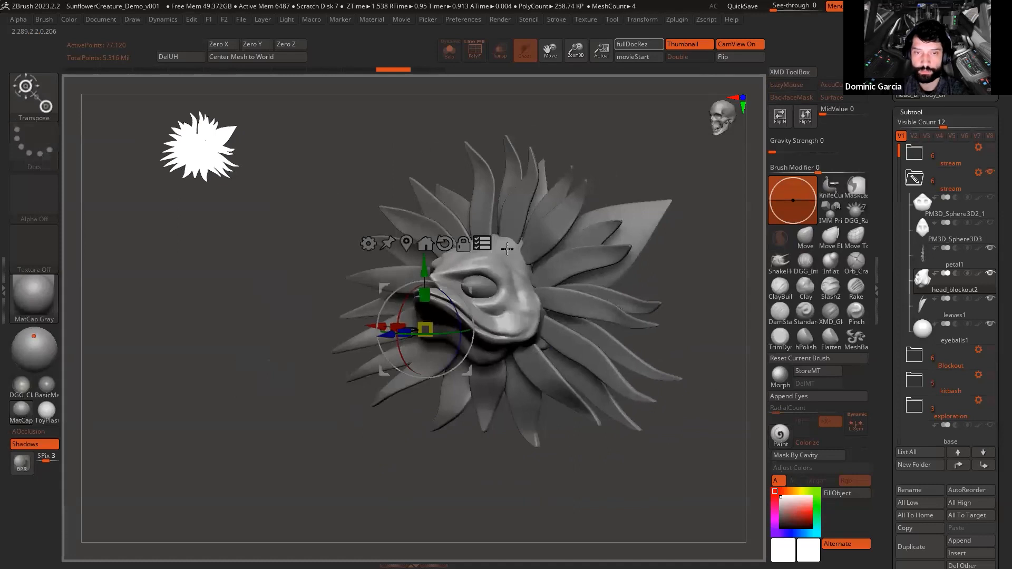
key("q")
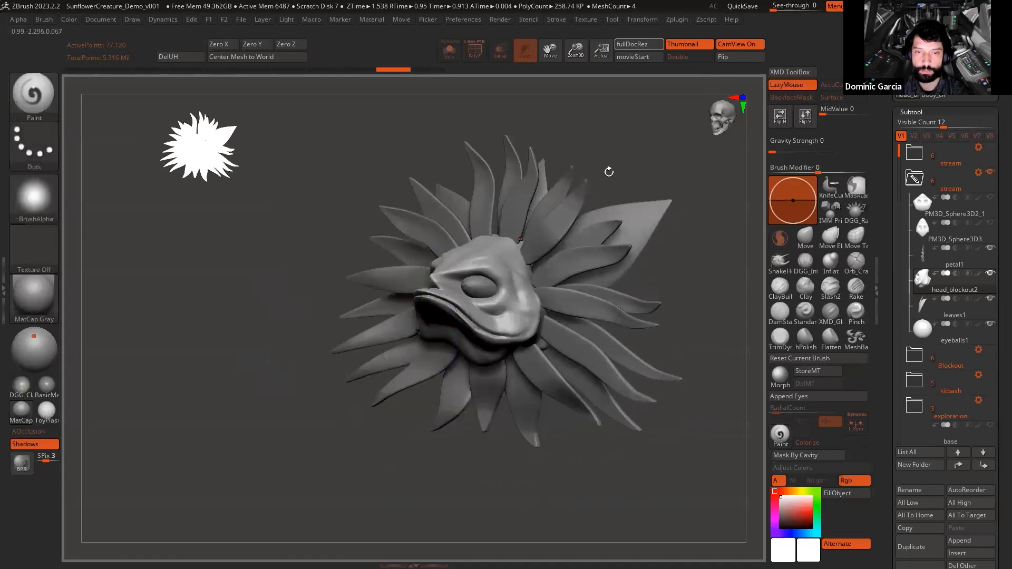
left_click_drag(608, 169, 501, 296)
left_click_drag(650, 282, 588, 321)
Step: Make eyeballs1 active and insert a ZSphere subtool directly below it in the duplicated stream folder
left_click(477, 282, "alt")
left_click_drag(452, 479, 496, 469)
left_click_drag(717, 410, 623, 413)
left_click_drag(886, 437, 887, 321)
left_click_drag(708, 352, 628, 395, "alt")
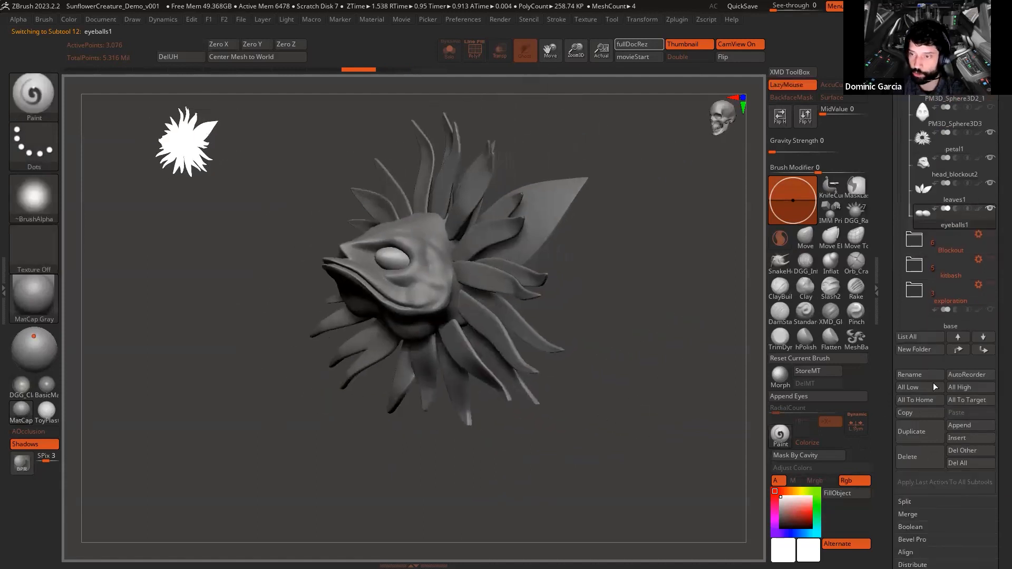
left_click(963, 425)
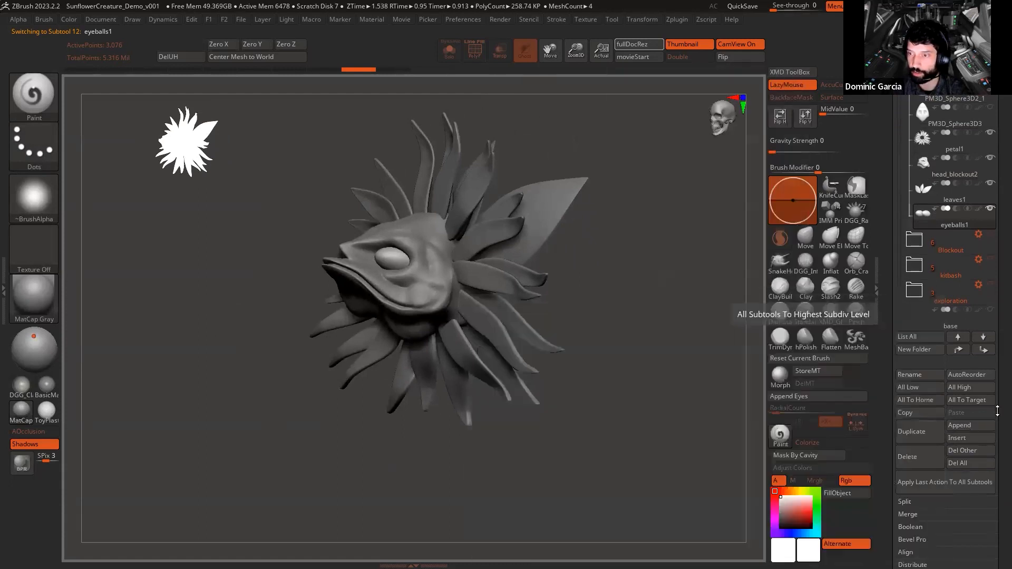
left_click(952, 438)
left_click(809, 393)
Step: Enlarge the ZSphere, place it behind the lower back of the head as the torso, and enable X symmetry
left_click_drag(655, 377, 568, 326)
key("w")
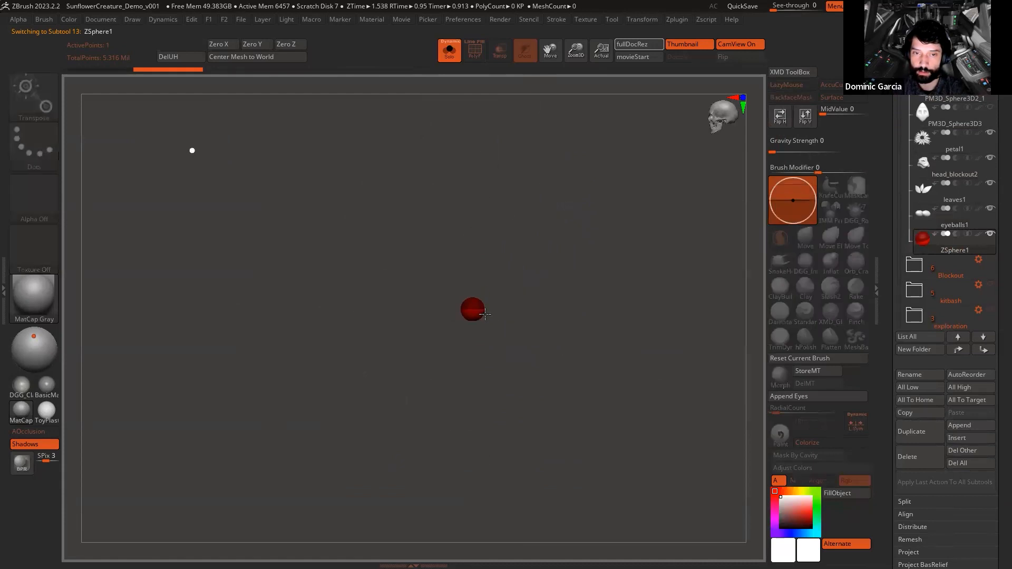
key("shift+s")
left_click(526, 362)
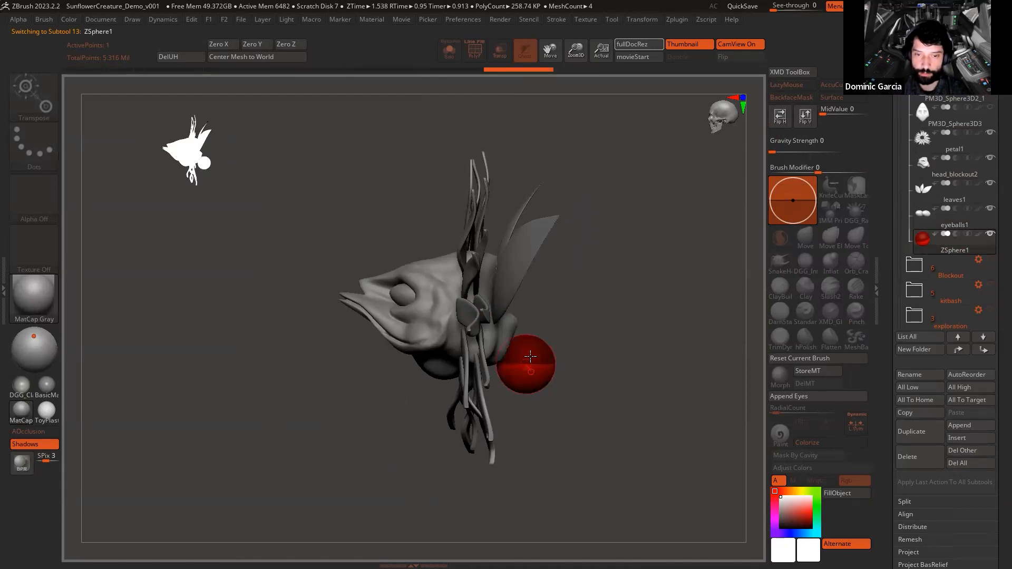
left_click_drag(544, 409, 557, 375, "alt")
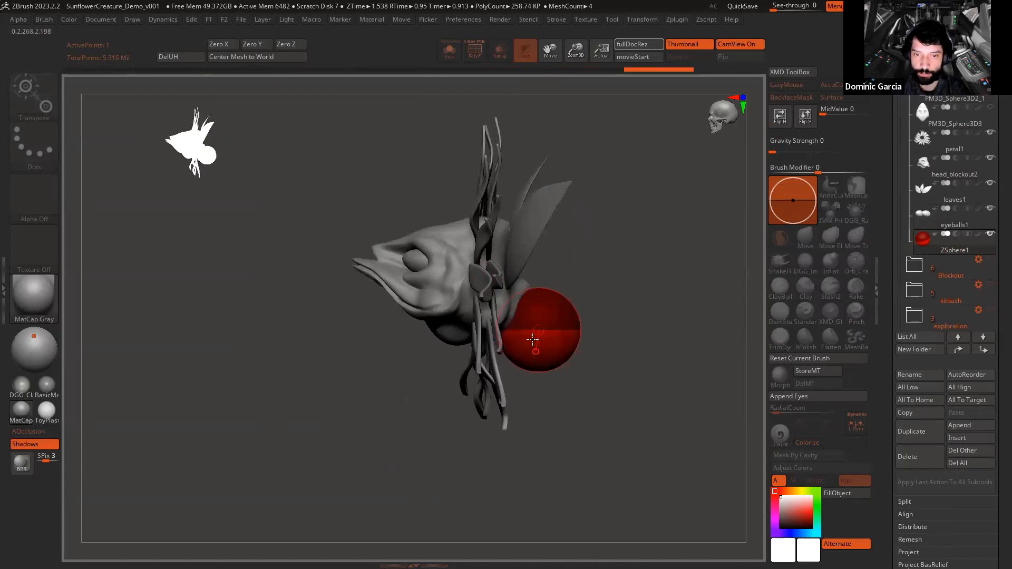
left_click_drag(657, 402, 574, 404)
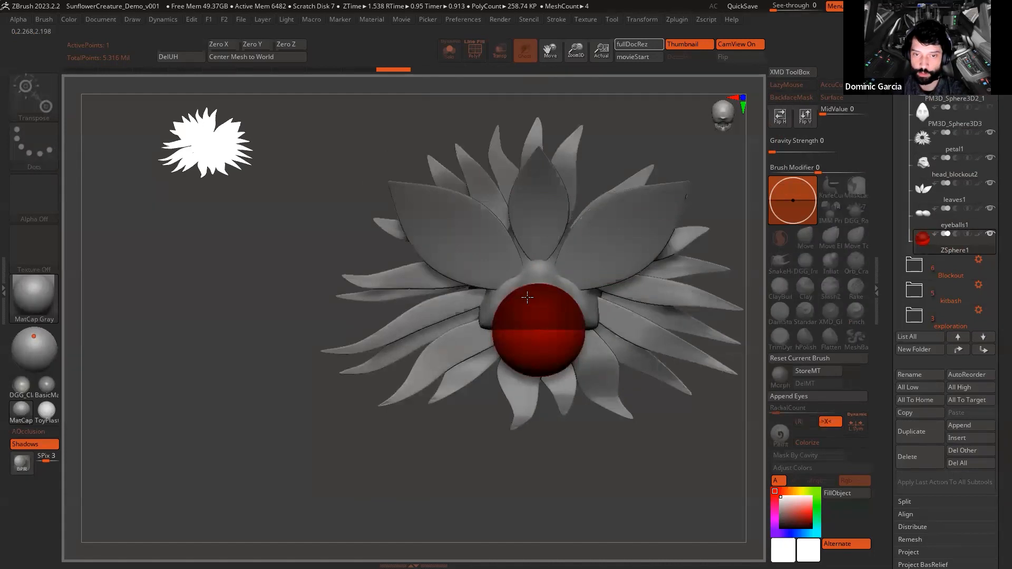
left_click_drag(606, 461, 596, 408)
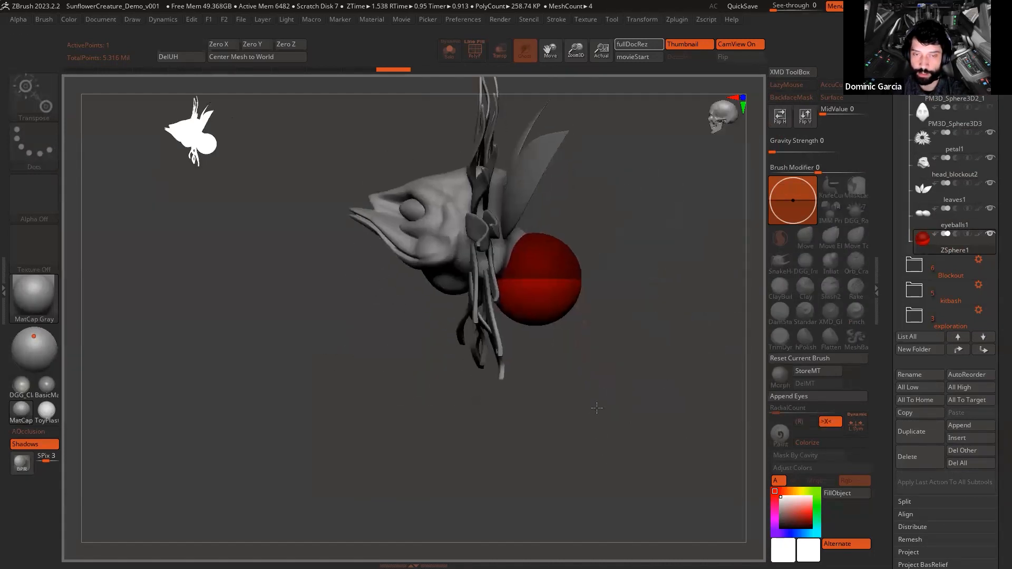
Step: Grow mirrored legs from the torso ZSphere, bending them at a knee behind the body
left_click_drag(546, 284, 572, 388)
left_click_drag(656, 334, 704, 340, "shift")
left_click_drag(540, 389, 587, 356)
left_click_drag(624, 437, 543, 422, "shift")
left_click_drag(527, 349, 501, 363)
left_click_drag(516, 318, 541, 300)
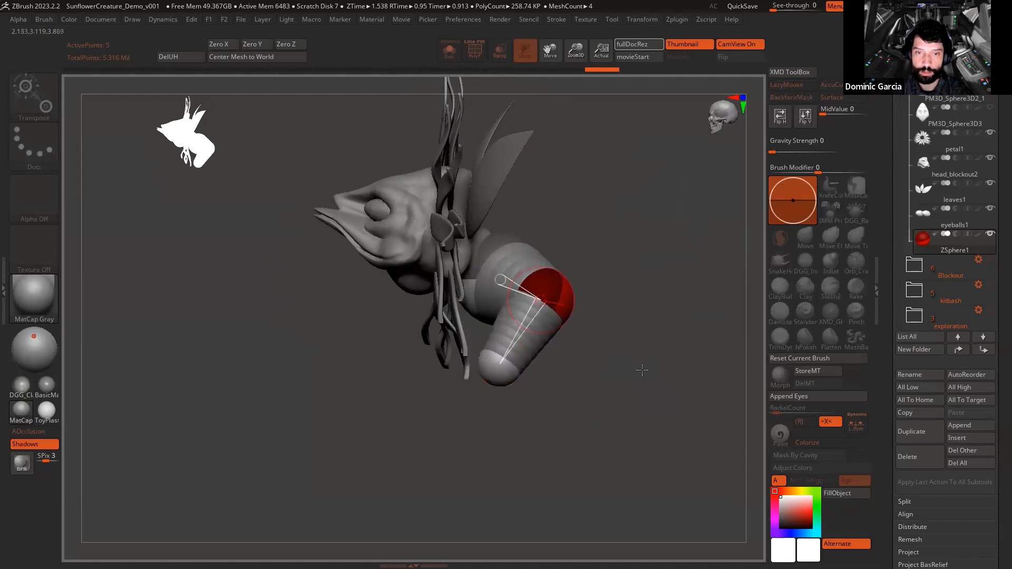
Step: Pull the lower ends of the ZSphere legs downward to lengthen the shins
left_click_drag(642, 370, 575, 375, "shift")
left_click_drag(497, 387, 481, 473)
left_click_drag(578, 445, 622, 472, "shift")
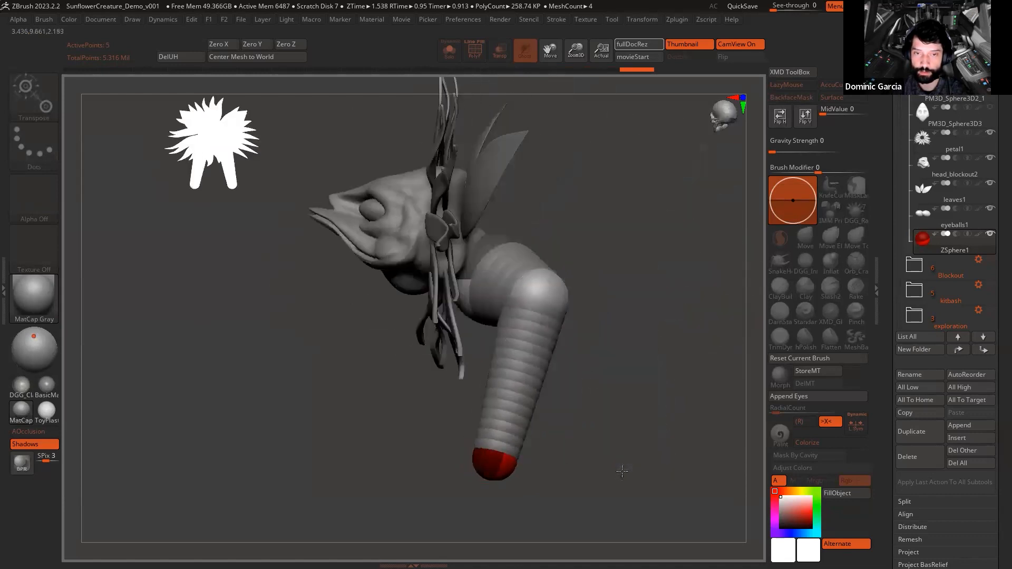
Step: Add a joint midway down the ZSphere legs and swing the legs forward under the head as bent front legs
key("q")
key("w")
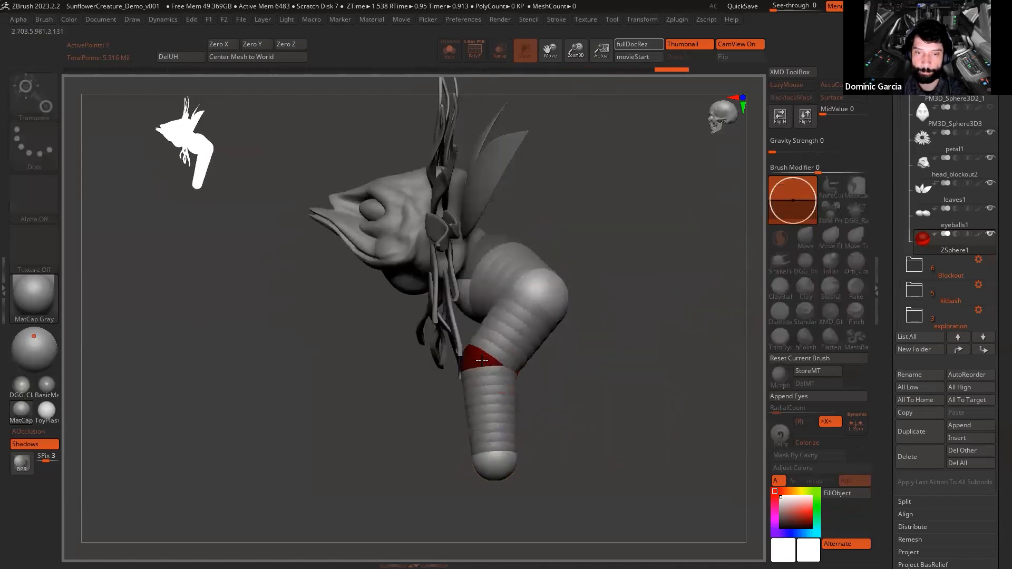
left_click_drag(495, 465, 415, 447)
left_click_drag(481, 360, 375, 329)
left_click_drag(544, 296, 521, 292)
left_click_drag(448, 364, 495, 382)
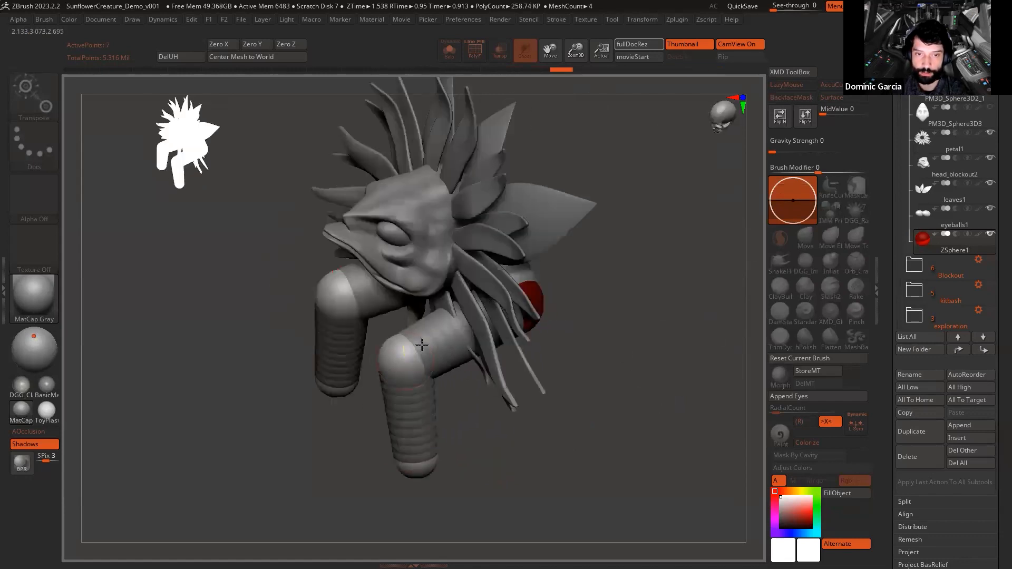
Step: Reposition the mirrored front legs, adjusting the upper segments and the lower ends beneath the head
left_click_drag(419, 347, 449, 347)
left_click_drag(567, 417, 596, 388)
mouse_move(402, 463)
left_mouse_down()
mouse_move(371, 458)
mouse_move(464, 460)
mouse_move(416, 233)
mouse_move(414, 276)
mouse_move(455, 452)
left_mouse_up()
Step: Grow a large ZSphere down and back from the torso to form the long rear body
key("q")
key("w")
left_click_drag(593, 449, 599, 440)
mouse_move(422, 322)
left_mouse_down()
mouse_move(483, 362)
mouse_move(507, 403)
left_mouse_up()
key("q")
key("w")
mouse_move(611, 384)
left_mouse_down()
mouse_move(590, 416)
mouse_move(658, 330)
mouse_move(631, 408)
mouse_move(558, 392)
left_mouse_up()
left_click_drag(505, 403, 529, 404)
left_click_drag(603, 323, 391, 318)
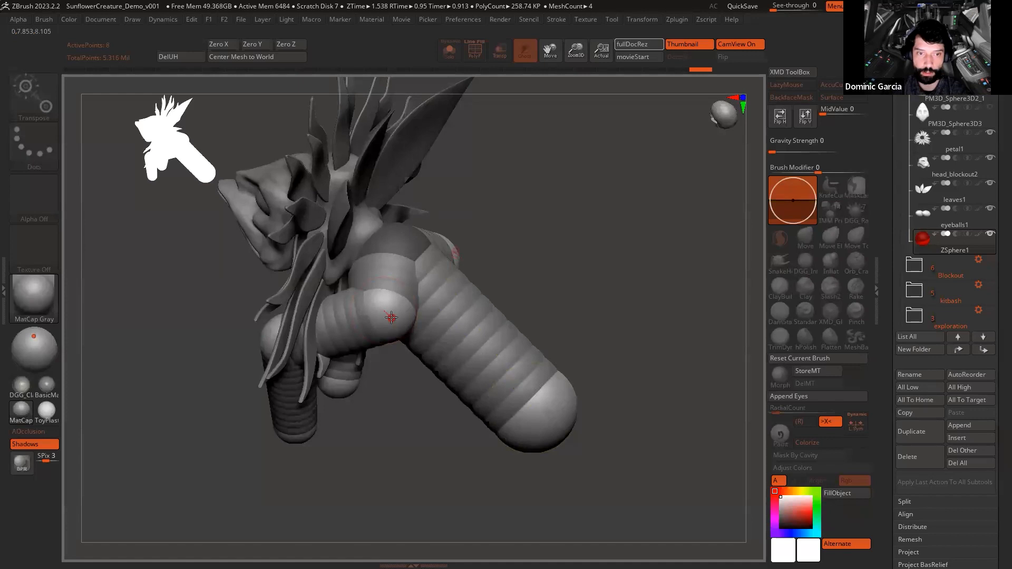
mouse_move(532, 265)
left_mouse_down()
mouse_move(603, 230)
mouse_move(607, 251)
left_mouse_up()
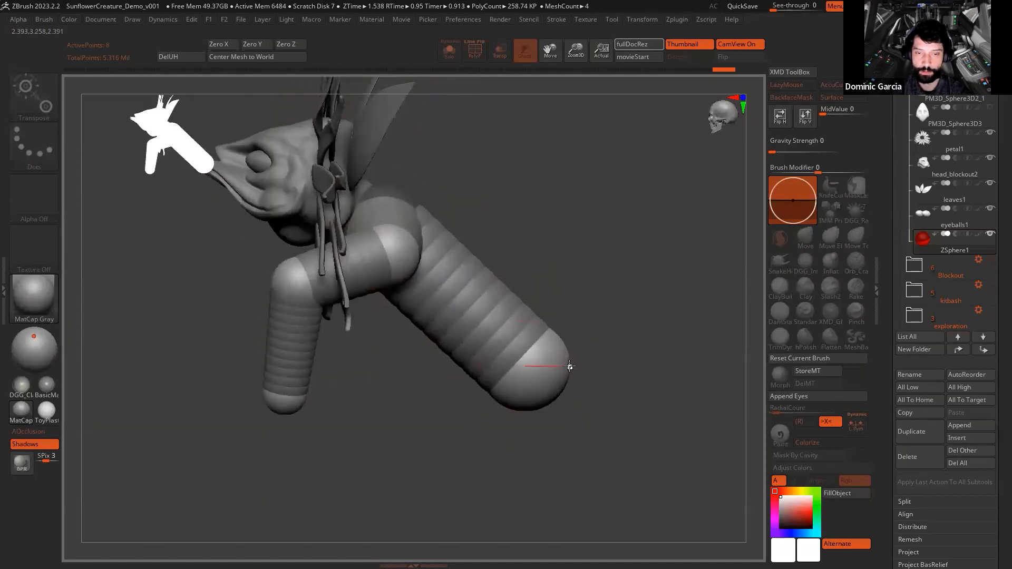
key("q")
left_click_drag(715, 316, 590, 320)
left_click_drag(453, 354, 436, 360)
key("ctrl+z")
Step: Raise the rear body ZSphere and insert a joint midway along the torso, shifting it slightly to bend the body
key("w")
left_click_drag(528, 373, 527, 342)
left_click_drag(654, 438, 738, 427)
key("q")
left_click(436, 301)
key("w")
left_click_drag(441, 295, 444, 293)
left_click_drag(662, 380, 545, 376)
Step: Grow mirrored hind legs from the rear body ZSphere and extend their lower ends downward
key("q")
left_click_drag(402, 385, 464, 398)
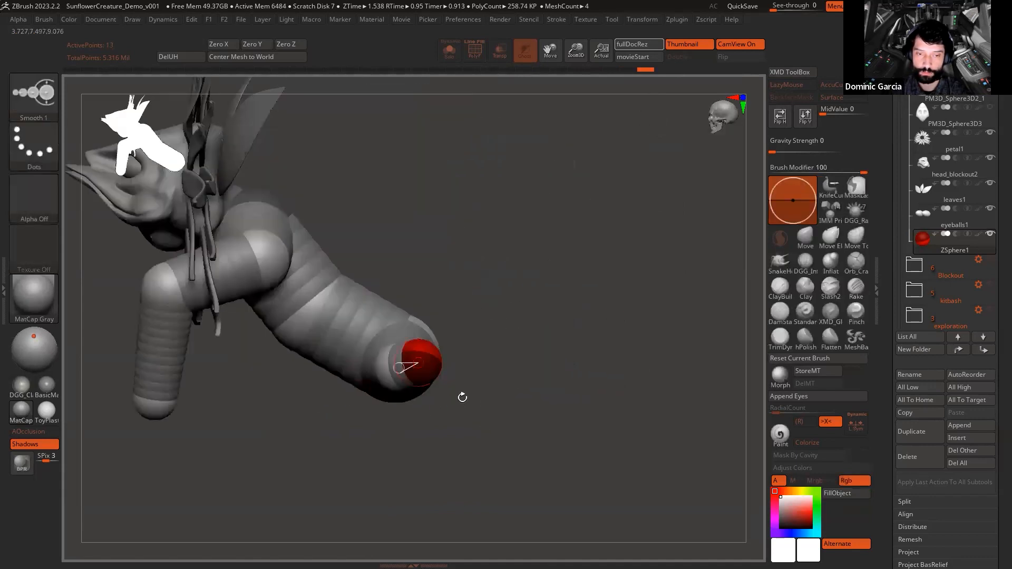
key("w")
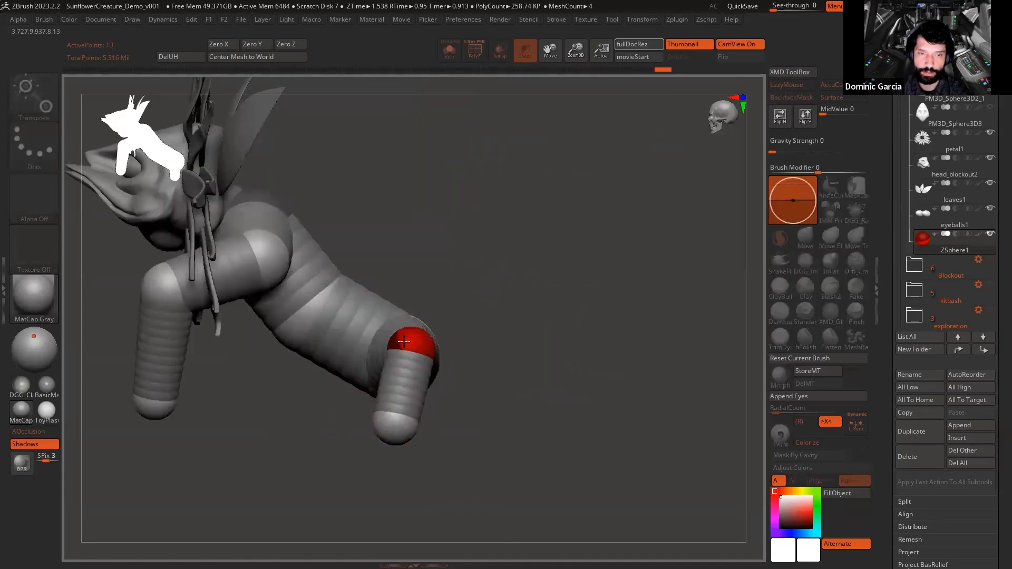
left_click_drag(438, 342, 448, 344)
left_click_drag(582, 364, 635, 339, "alt")
left_click_drag(483, 407, 482, 417)
Step: Refine the hind legs' placement and swell the mid-torso ZSphere into a rounded belly
left_click_drag(596, 430, 532, 435)
left_click_drag(575, 446, 527, 459, "alt")
left_click_drag(670, 421, 608, 402)
mouse_move(534, 317)
left_mouse_down()
mouse_move(530, 336)
mouse_move(530, 312)
left_mouse_up()
mouse_move(574, 430)
left_mouse_down()
mouse_move(667, 473)
mouse_move(527, 459)
left_mouse_up()
left_click_drag(436, 347, 451, 351)
left_click_drag(604, 271, 570, 211)
left_click_drag(466, 255, 460, 250)
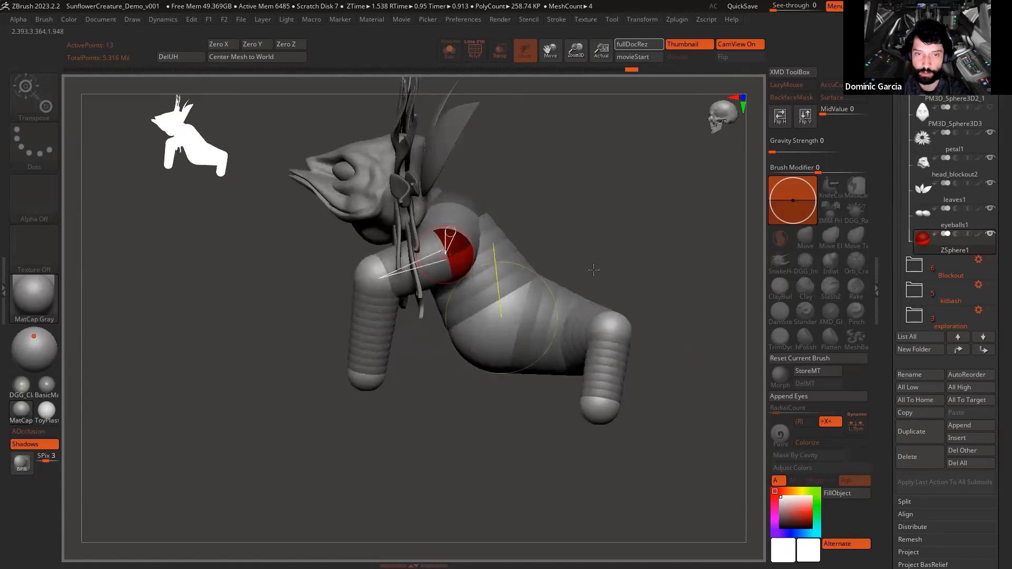
Step: Grow a short tapered tail from the rump ZSphere and pull it out behind the hind legs
left_click_drag(596, 271, 633, 317)
key("q")
mouse_move(656, 203)
left_mouse_down()
mouse_move(637, 181)
mouse_move(648, 179)
mouse_move(693, 432)
mouse_move(680, 422)
left_mouse_up()
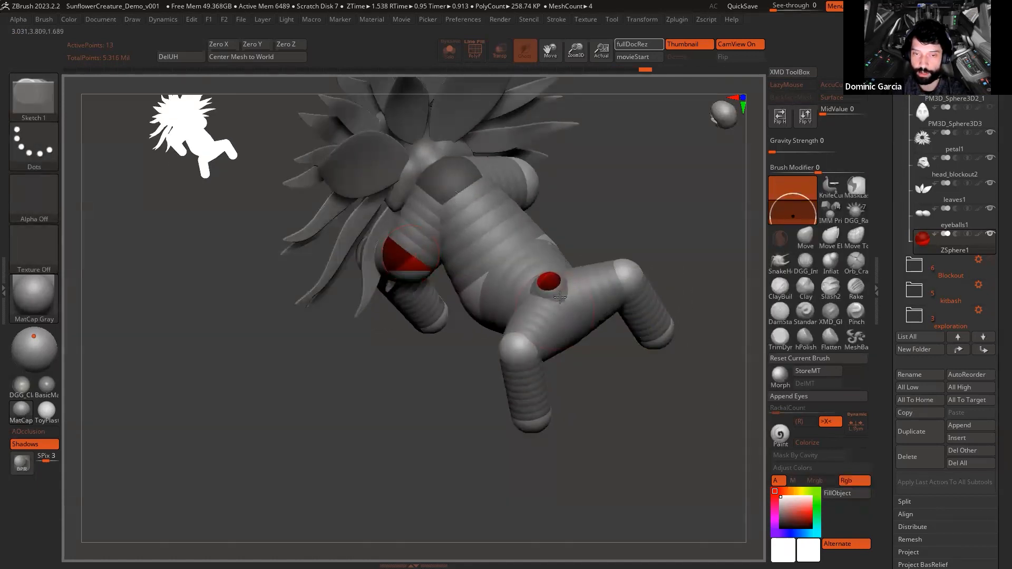
key("w")
mouse_move(628, 396)
left_mouse_down()
mouse_move(598, 285)
mouse_move(649, 249)
mouse_move(651, 277)
mouse_move(622, 272)
left_mouse_up()
left_click_drag(615, 230, 656, 206, "alt")
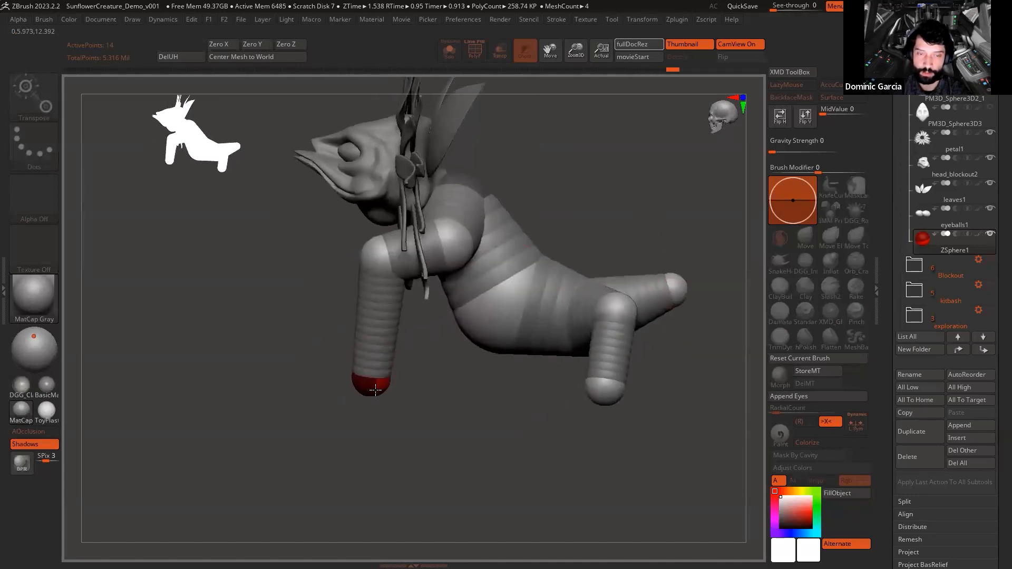
Step: Move the front elbows slightly forward and rebalance the torso so the belly hangs lower between the legs
left_click_drag(372, 255, 361, 258)
left_click_drag(446, 383, 732, 501)
left_click_drag(732, 501, 545, 312)
left_click_drag(457, 428, 522, 478)
left_click_drag(625, 258, 678, 285)
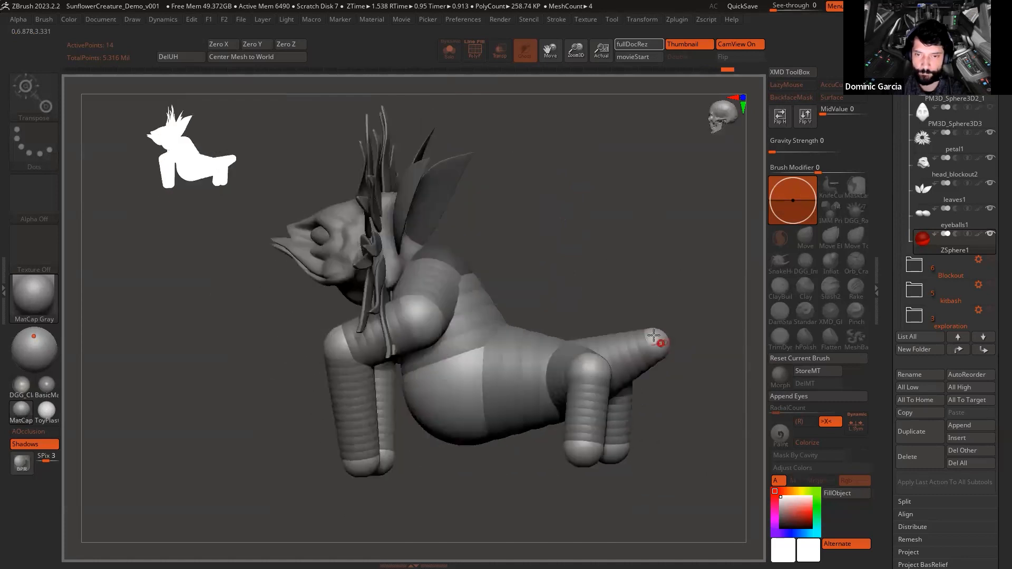
Step: Insert two joints along the tail and start bending it away from the body
key("q")
mouse_move(693, 351)
left_mouse_down()
mouse_move(655, 370)
mouse_move(604, 275)
left_mouse_up()
left_click(624, 376)
key("w")
key("q")
left_click(607, 333)
key("w")
left_click_drag(634, 332, 655, 329)
left_click_drag(614, 272, 657, 302)
Step: Stand the tail's middle segment upright and angle its tip backward, almost horizontal
left_click_drag(658, 373, 651, 399, "alt")
left_click_drag(464, 194, 569, 185)
left_click_drag(325, 212, 243, 181, "alt")
left_click_drag(190, 159, 253, 183)
left_click_drag(523, 168, 648, 178, "alt")
left_click_drag(686, 391, 616, 365)
left_click_drag(604, 278, 600, 277)
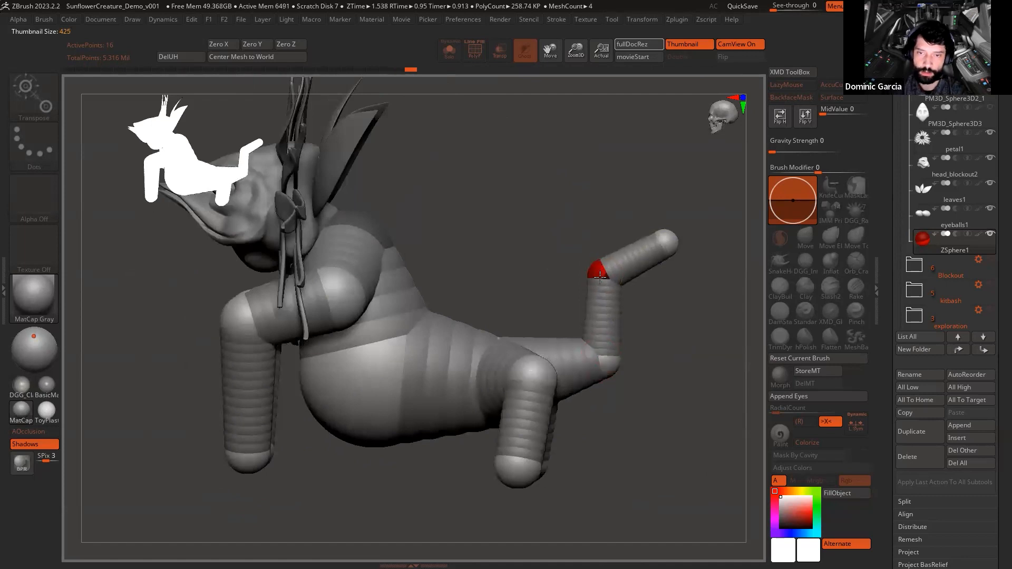
left_click_drag(667, 250, 700, 264)
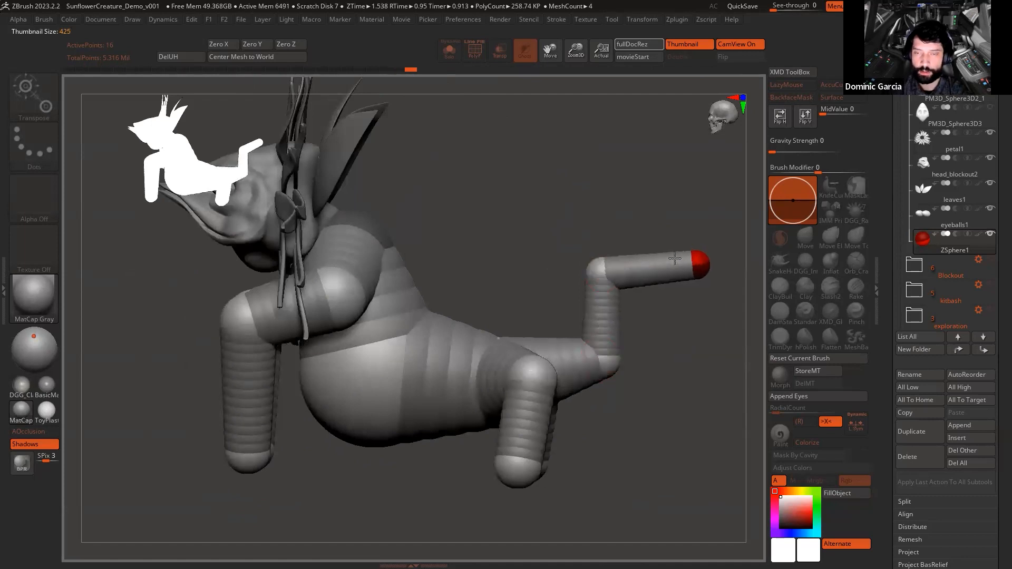
Step: Insert joints in the tail's upper and lower segments, arching the upper one upward and bowing the lower one forward
key("q")
left_click(649, 266)
key("w")
mouse_move(649, 267)
left_mouse_down()
mouse_move(652, 243)
mouse_move(651, 252)
left_mouse_up()
key("q")
left_click(606, 318)
key("w")
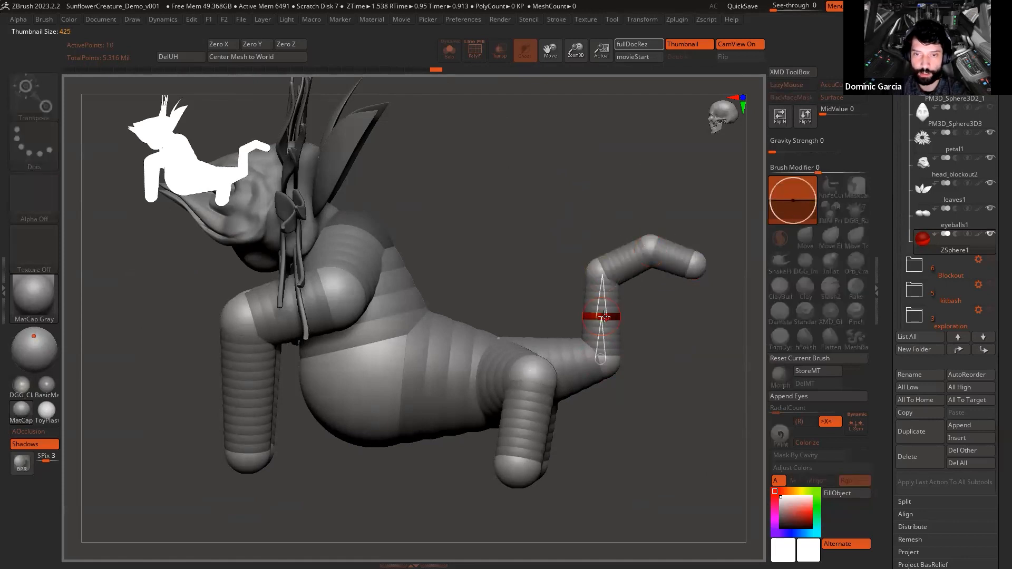
left_click_drag(602, 317, 594, 315)
Step: Taper the tail toward a thinner tip and adjust its lower joints into a smoother curve
left_click_drag(678, 337, 689, 280)
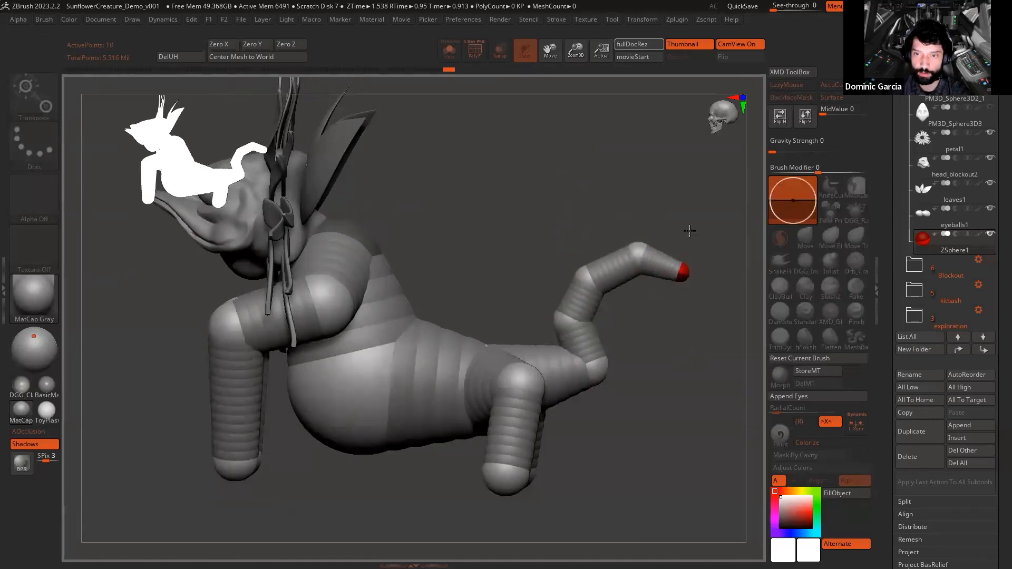
left_click_drag(639, 214, 602, 258)
mouse_move(651, 320)
left_mouse_down()
mouse_move(664, 332)
mouse_move(662, 311)
left_mouse_up()
left_click_drag(567, 356, 568, 356)
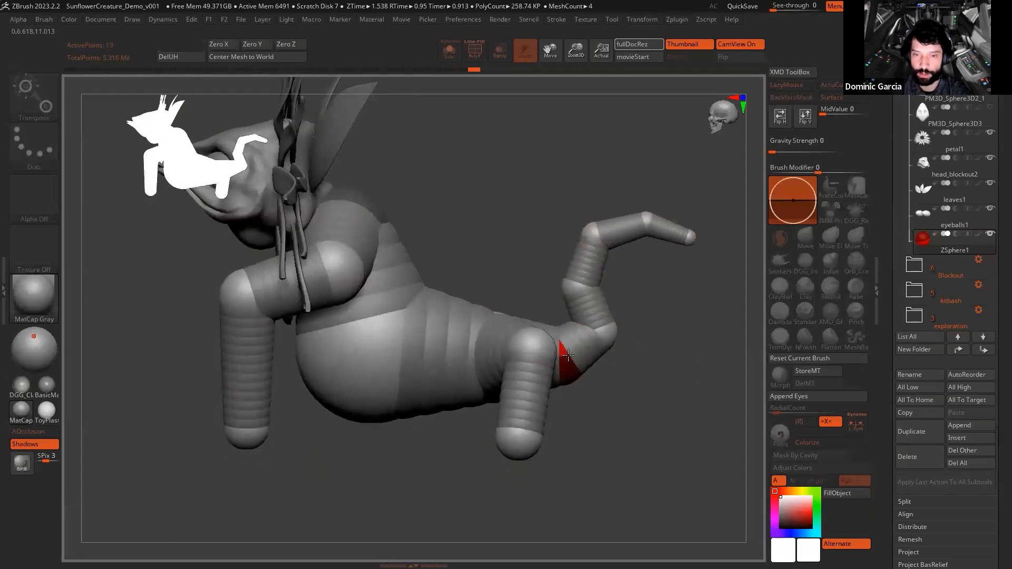
left_click_drag(566, 287, 591, 284)
mouse_move(615, 334)
left_mouse_down()
mouse_move(621, 346)
mouse_move(614, 323)
left_mouse_up()
mouse_move(571, 362)
left_mouse_down()
mouse_move(572, 375)
mouse_move(571, 357)
left_mouse_up()
Step: Preview the ZSphere body as an adaptive skin from a three-quarter view, and return to the ZSphere display
left_click_drag(654, 425, 614, 425)
left_click_drag(500, 225, 468, 245, "shift")
left_click_drag(468, 245, 665, 332, "alt")
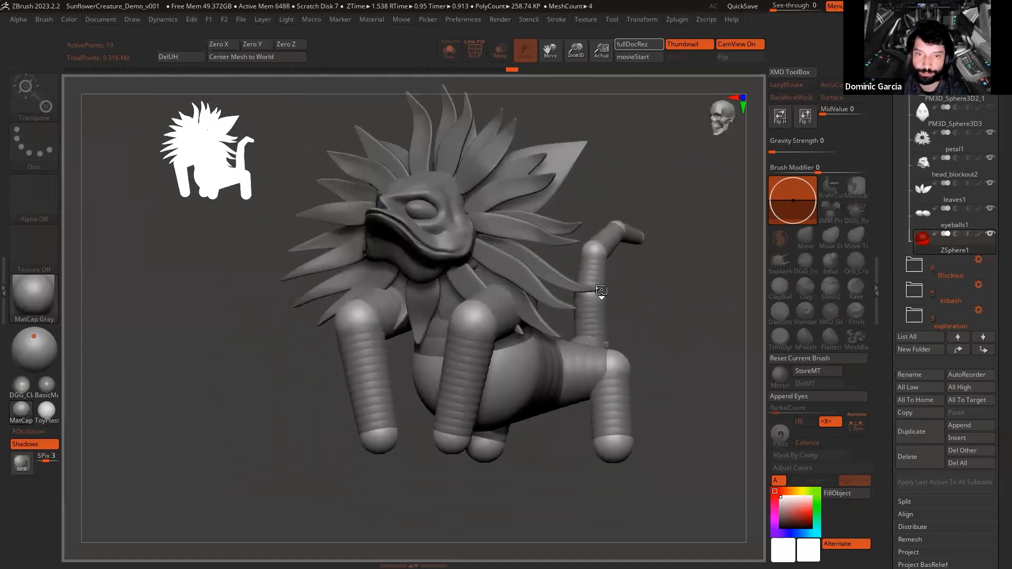
key("a")
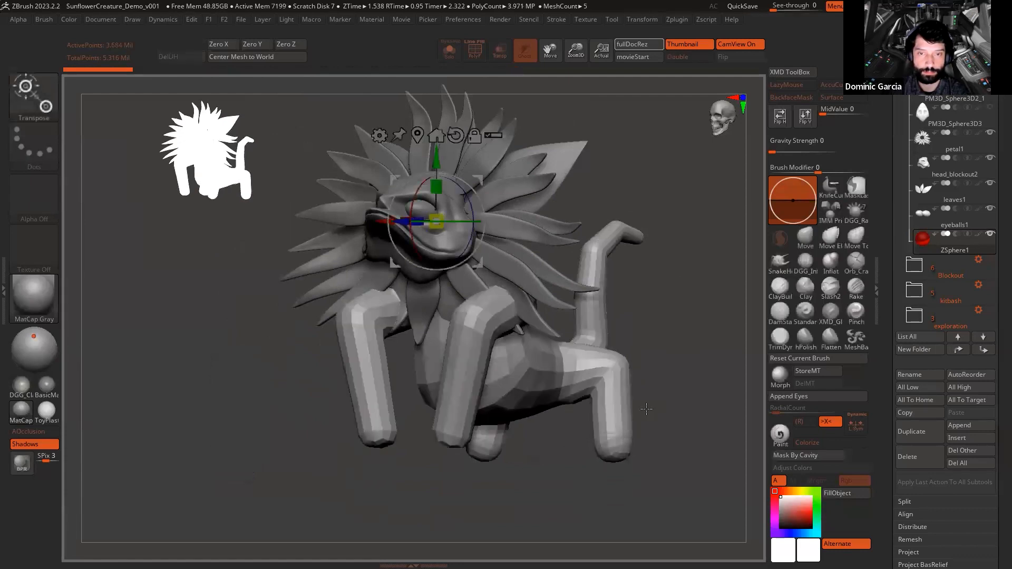
key("a")
Step: Set the adaptive skin's DynaMesh Resolution to 32 and make an adaptive skin from the ZSpheres
left_click_drag(891, 501, 897, 388)
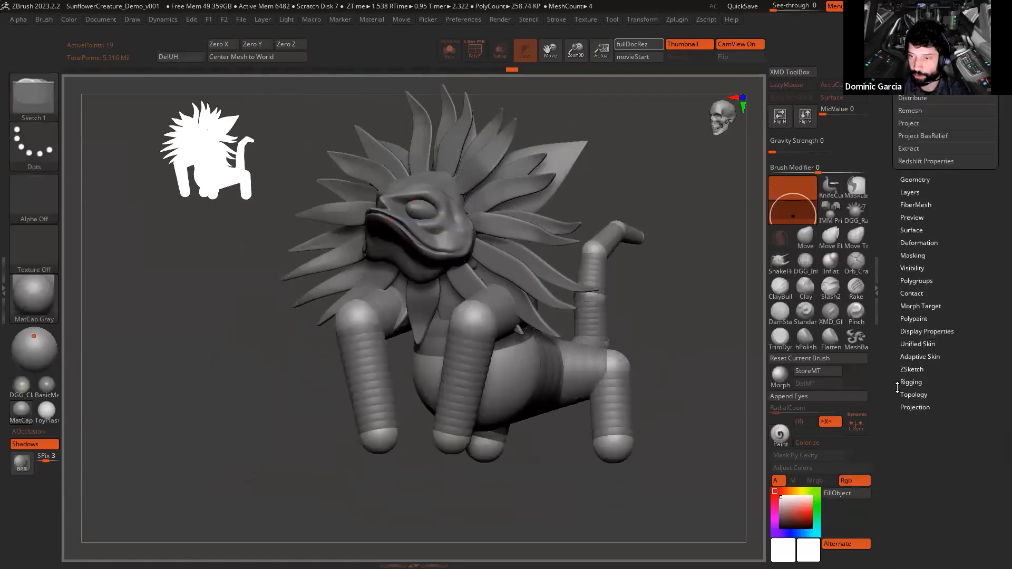
left_click(915, 356)
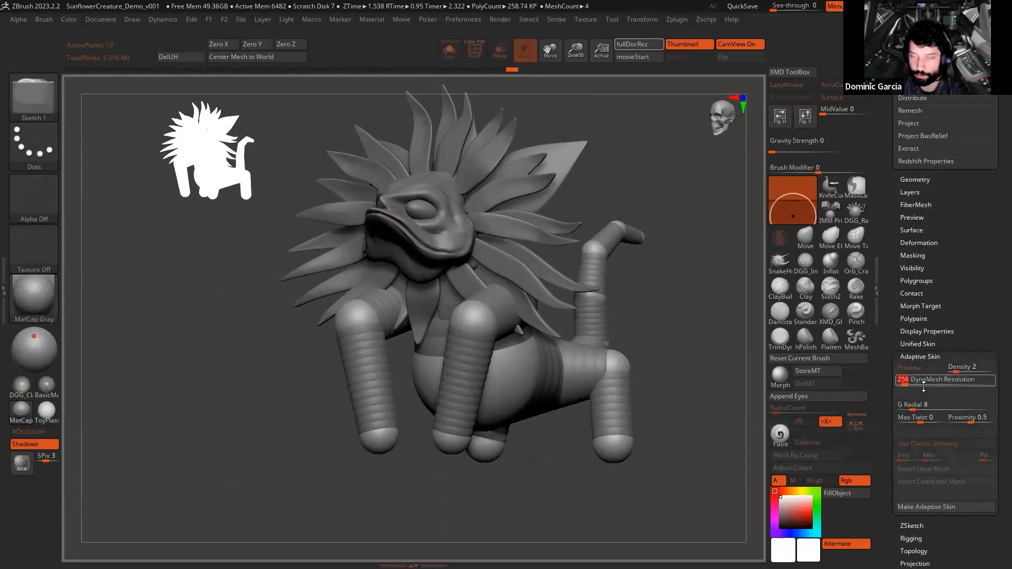
type("32")
key("Tab")
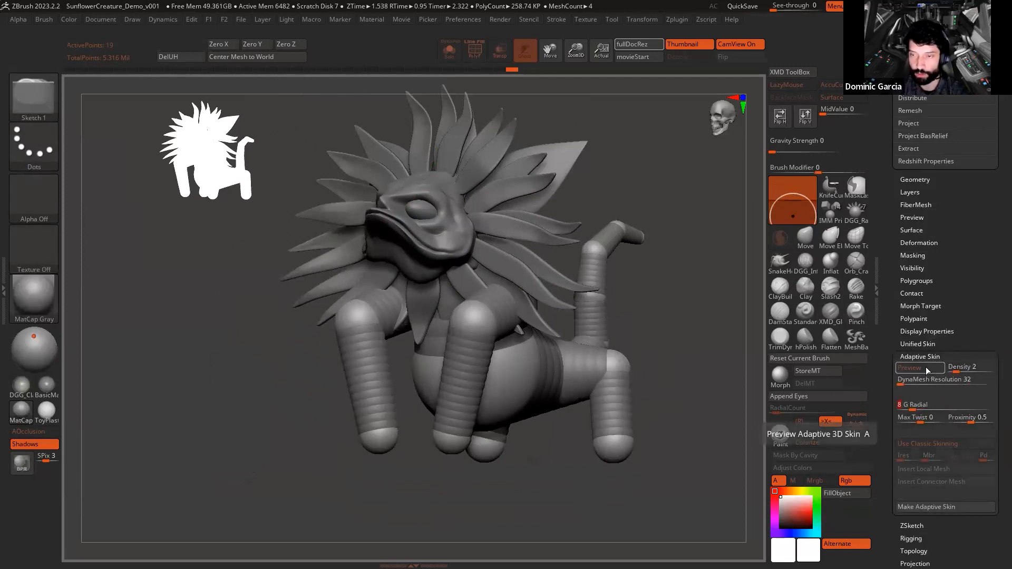
left_click(926, 367)
left_click(908, 508)
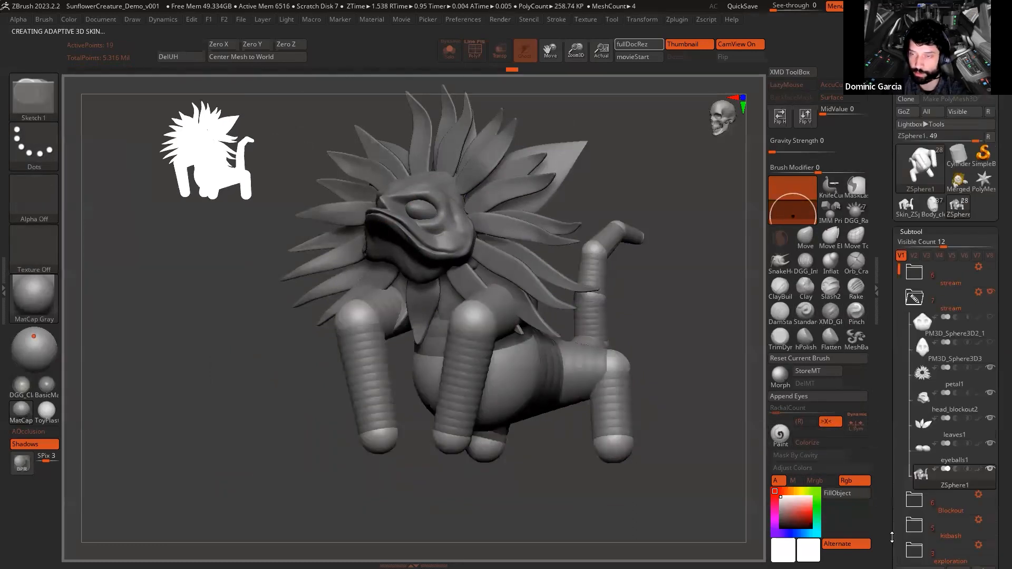
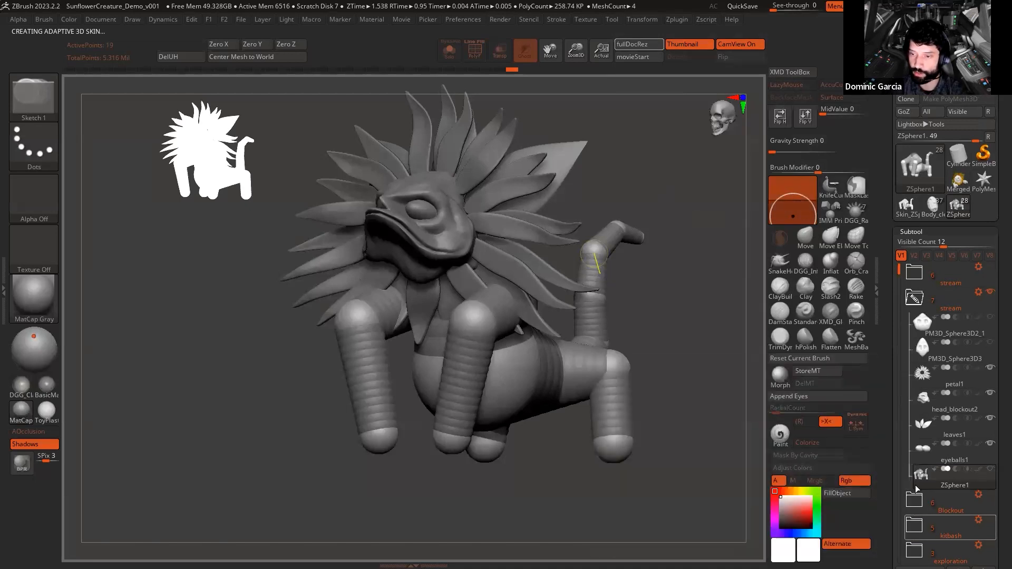
Step: Insert Skin_ZSphere2 as a subtool in the stream folder, place it above ZSphere1, and hide ZSphere1
scroll(944, 474, "down", 5)
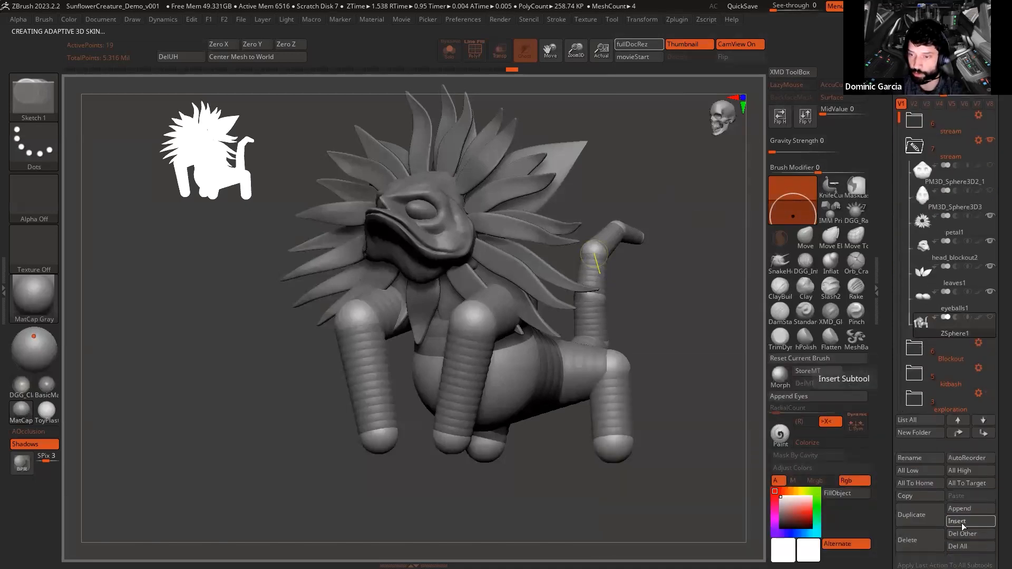
left_click(962, 522)
left_click(543, 422)
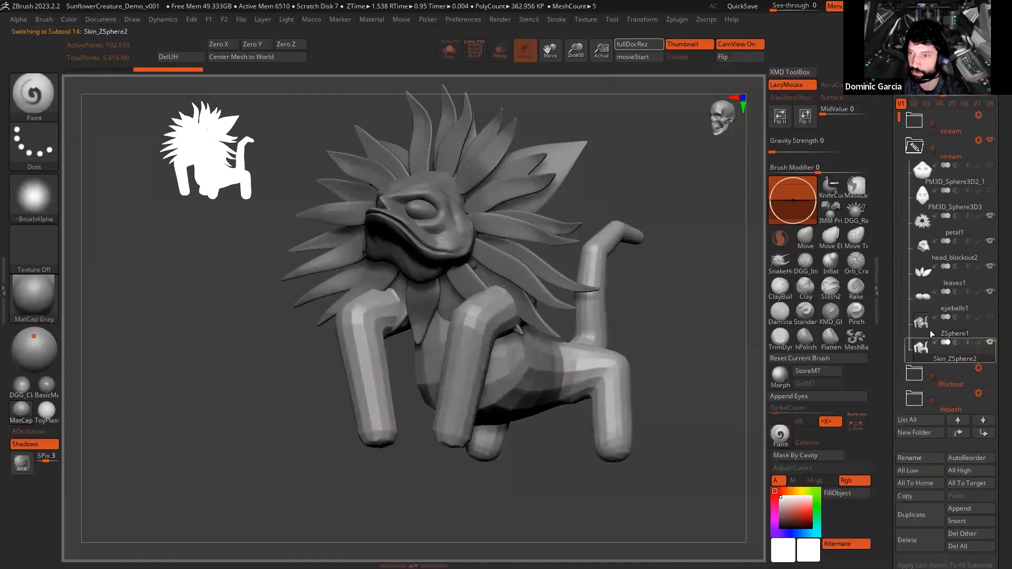
left_click(693, 379, "ctrl")
left_click(684, 349, "ctrl")
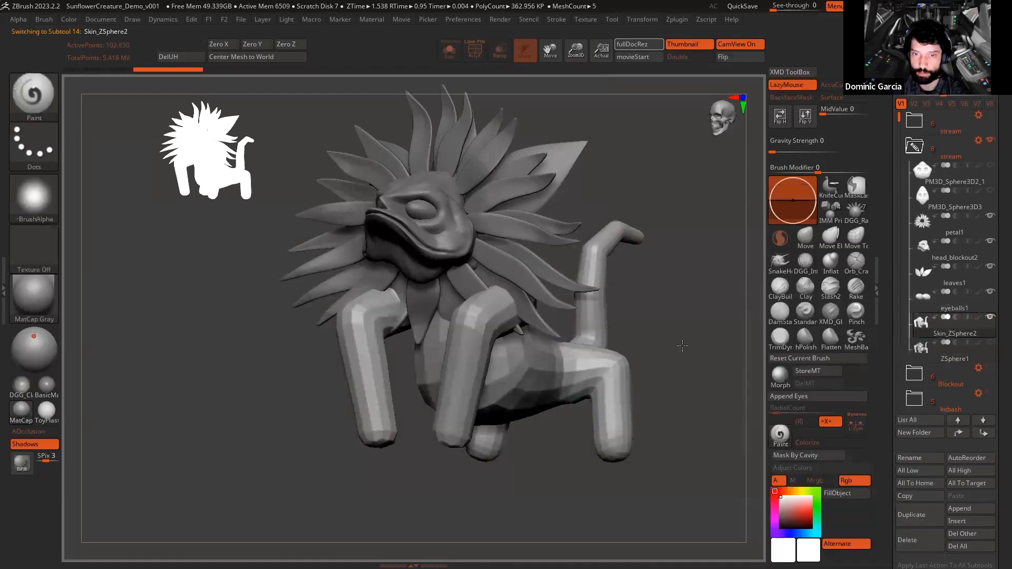
Step: Inspect the wireframe and polygroups of the skinned body mesh
left_click_drag(698, 335, 698, 350, "alt")
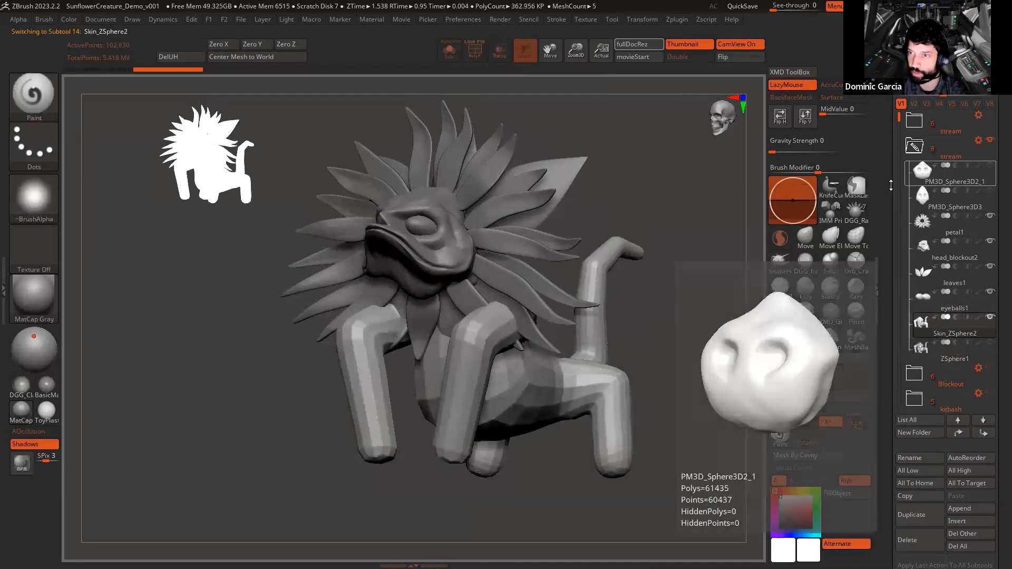
key("shift+f")
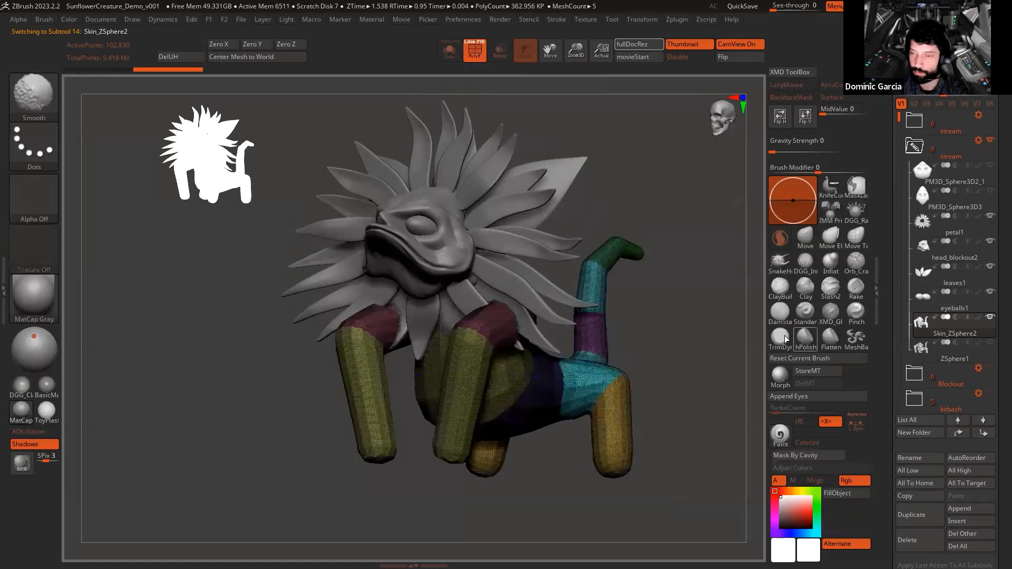
key("shift+f")
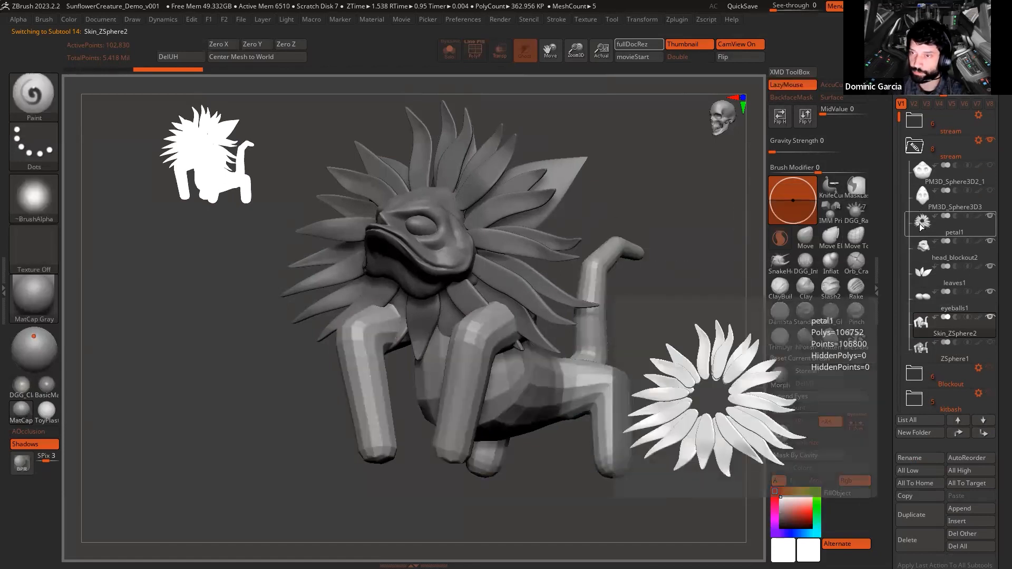
Step: Make petal1 active and merge it down with the head, leaves, eyeballs and Skin_ZSphere2 body into one subtool
left_click(921, 225)
key("shift+f")
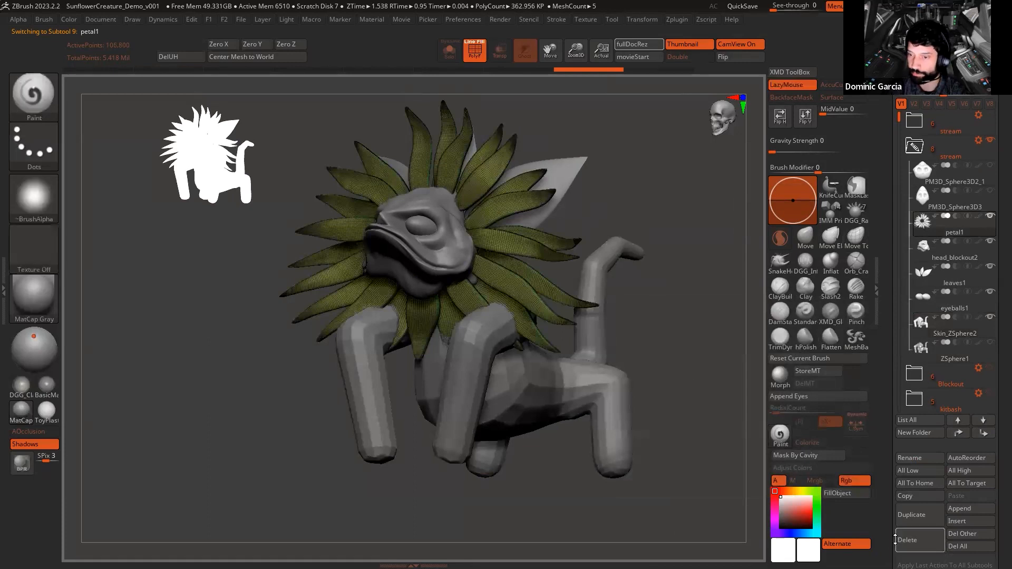
scroll(896, 539, "down", 6)
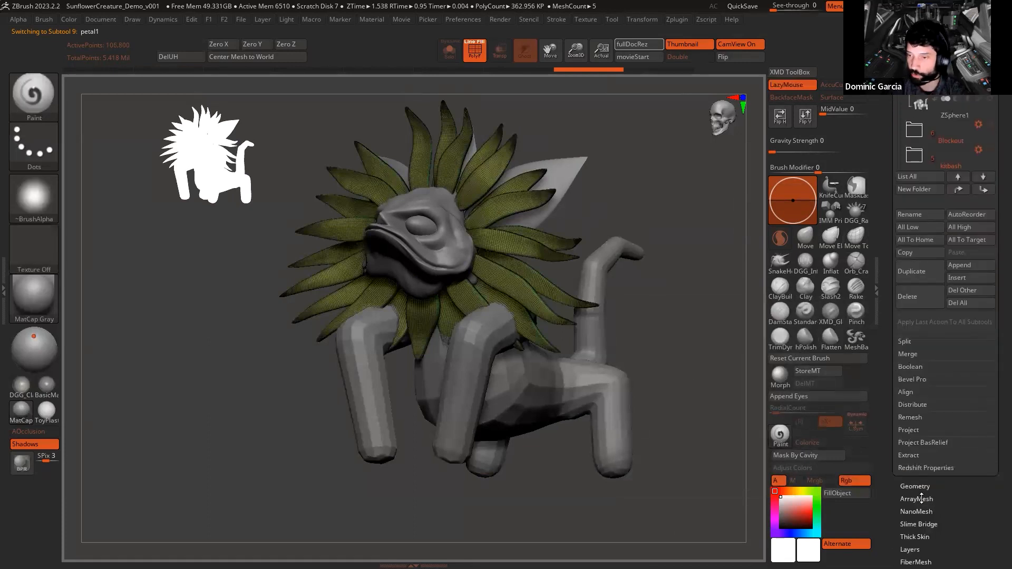
left_click(904, 356)
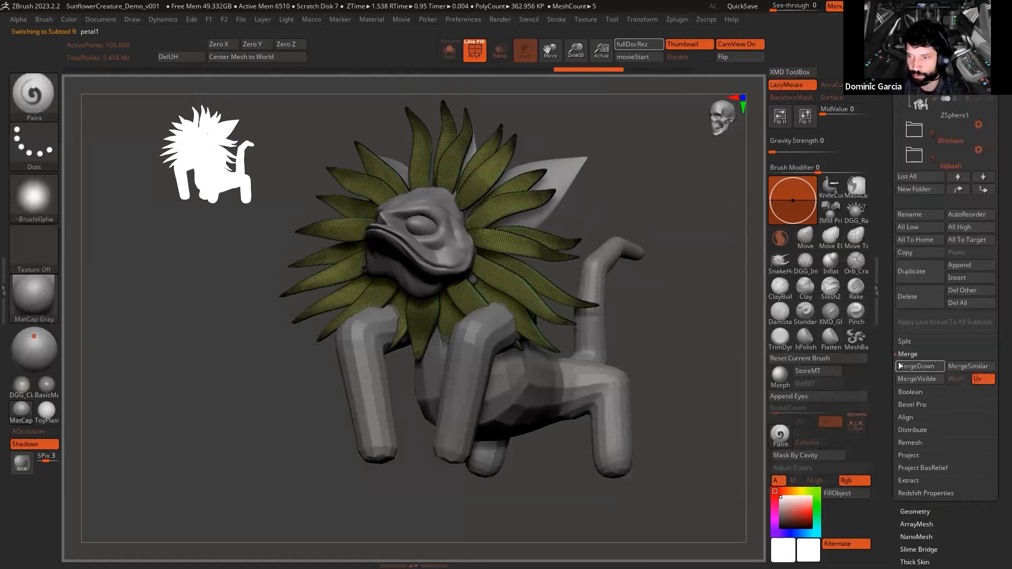
left_click(899, 365)
left_click(762, 382)
scroll(926, 439, "up", 2)
left_click(926, 488)
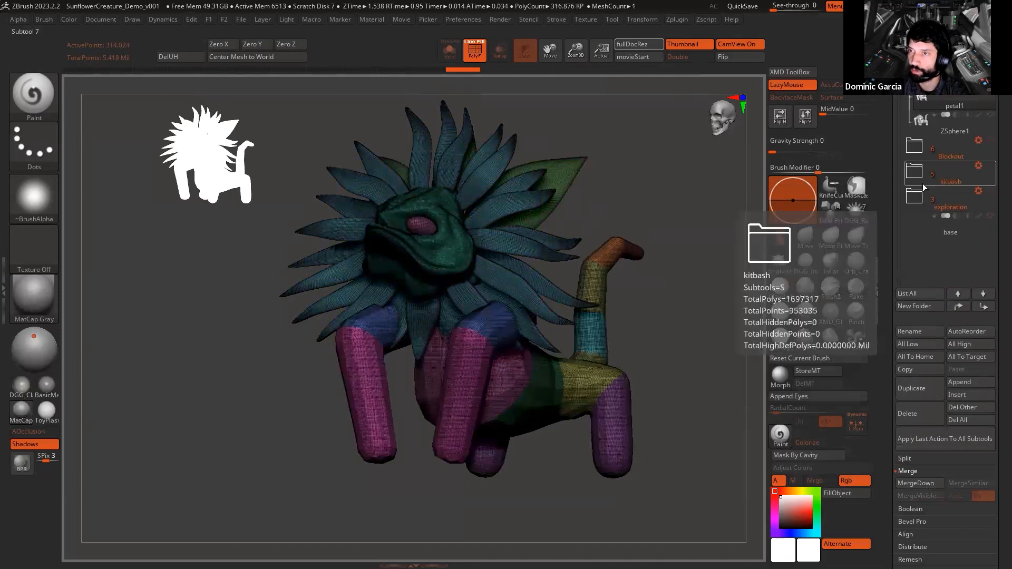
Step: Delete the ZSphere1, PM3D_Sphere3D2_1 and PM3D_Sphere3D3 subtools from the stream folder and turn off the wireframe display
left_click(942, 131)
left_click(839, 435)
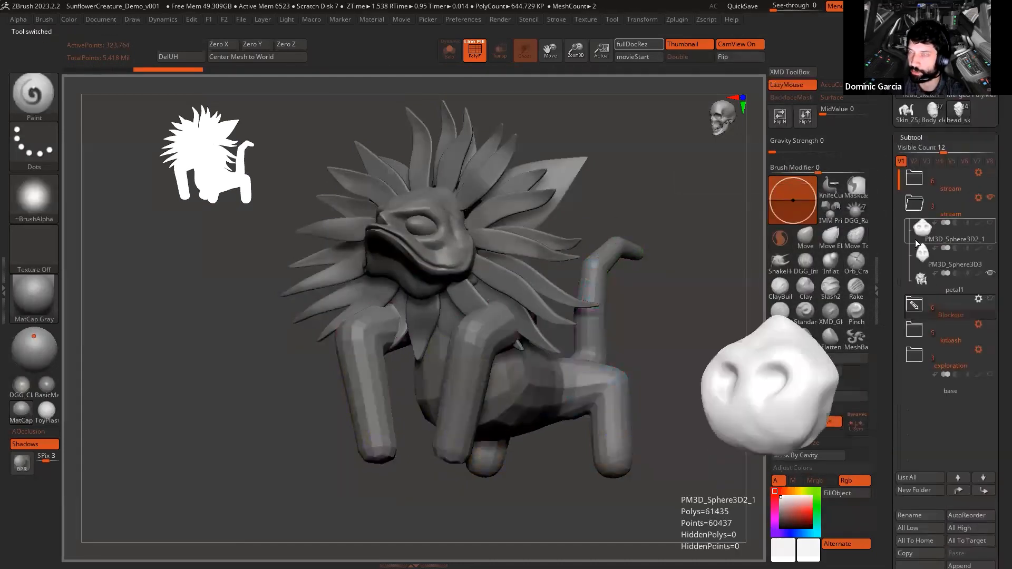
left_click(916, 240)
scroll(920, 525, "down", 2)
left_click(920, 526)
left_click(823, 550)
left_click(920, 523)
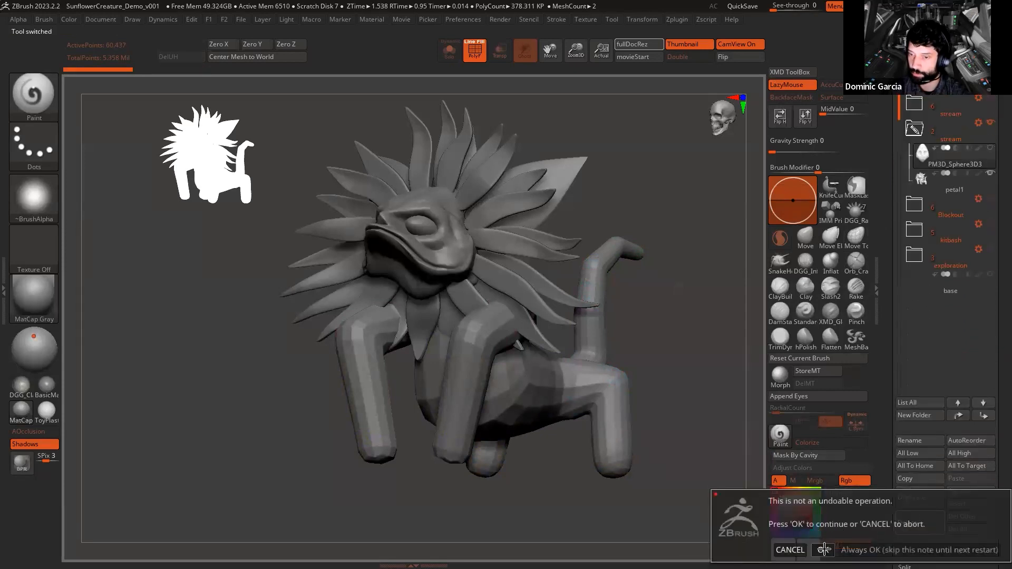
left_click(824, 550)
key("shift+f")
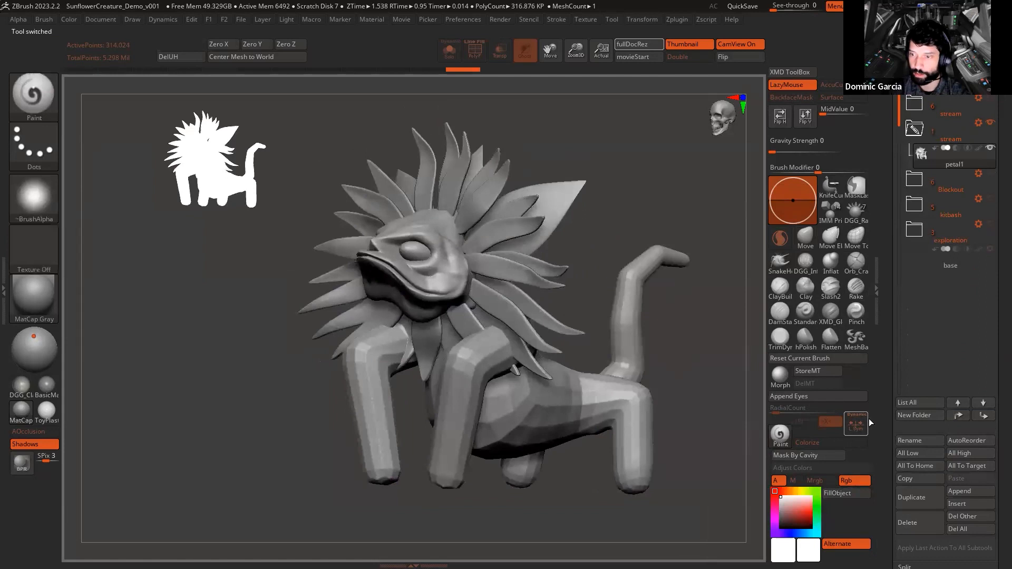
Step: Rename the petal1 subtool as gorilla, move it into the exploration folder and expand that folder
left_click(915, 446)
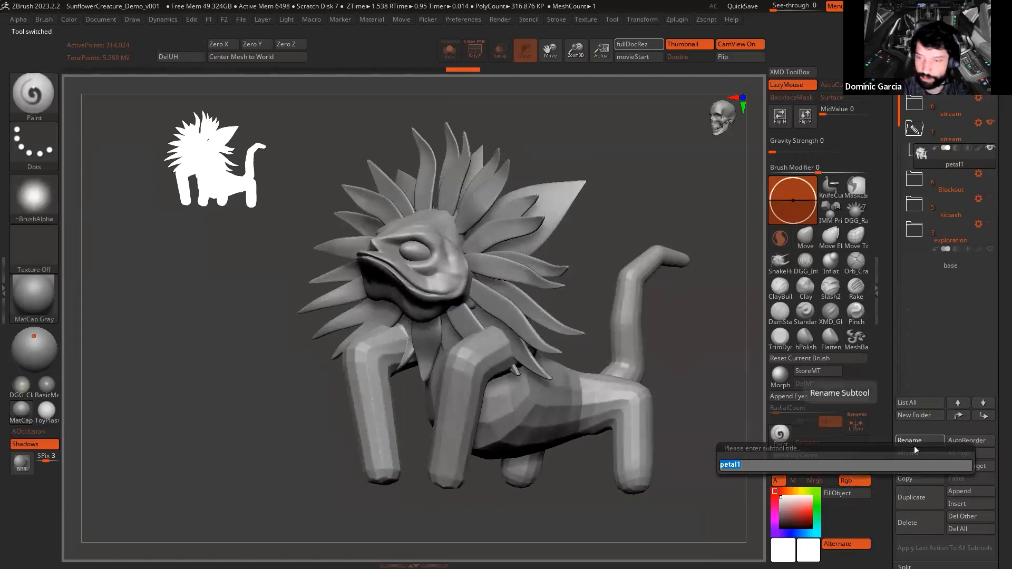
type("gorilla")
key("Return")
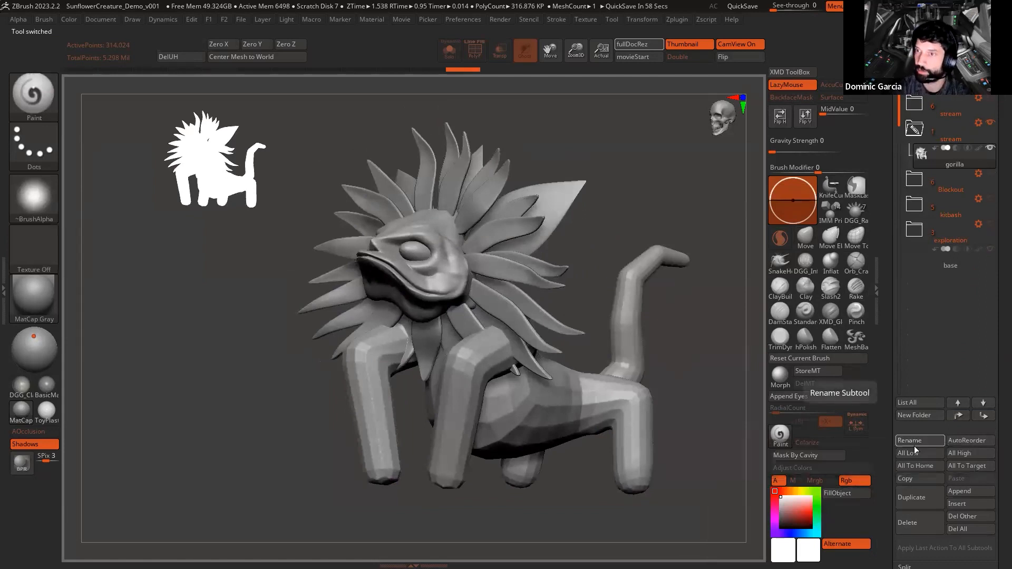
left_click_drag(957, 150, 960, 232)
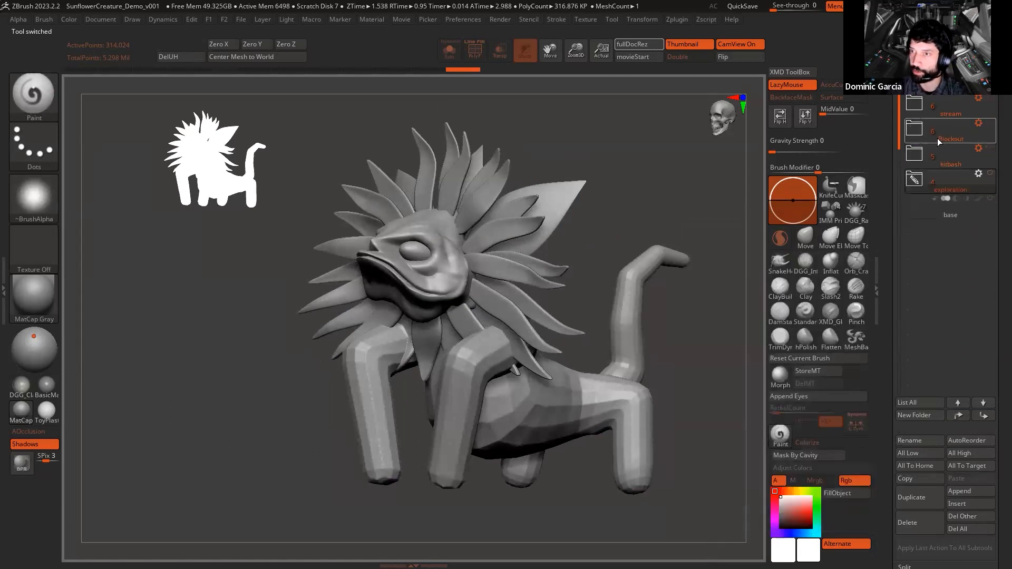
left_click(912, 179)
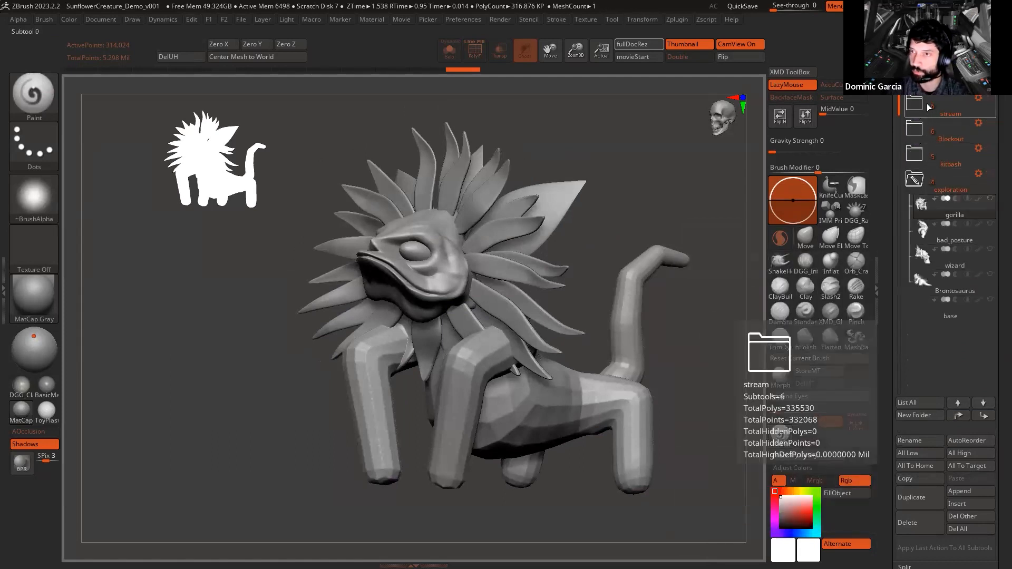
Step: Show the exploration folder's creatures and the base, hide the other folders, and view the gorilla subtool from the front
left_click(991, 174, "shift")
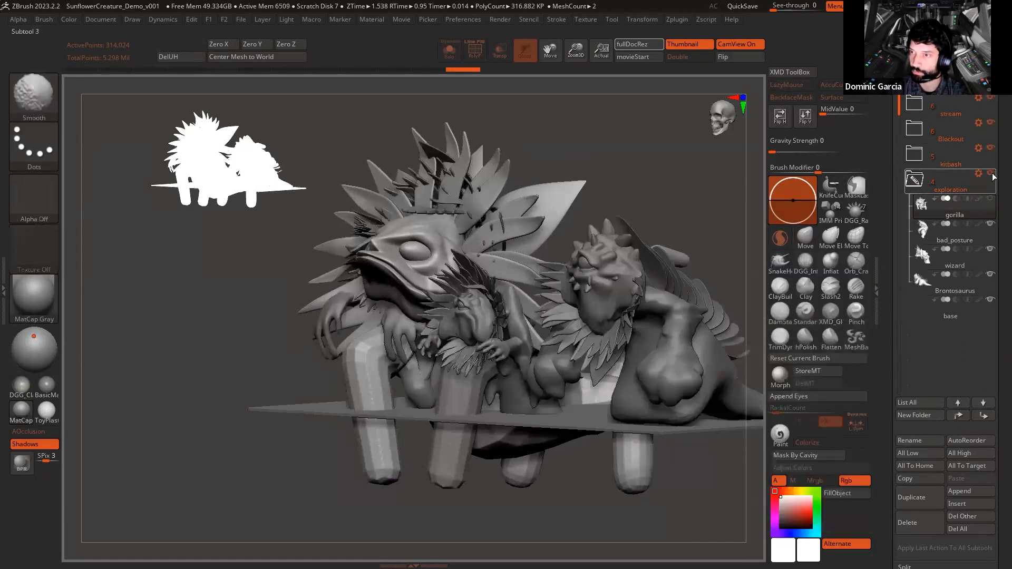
left_click(991, 123)
left_click(930, 210)
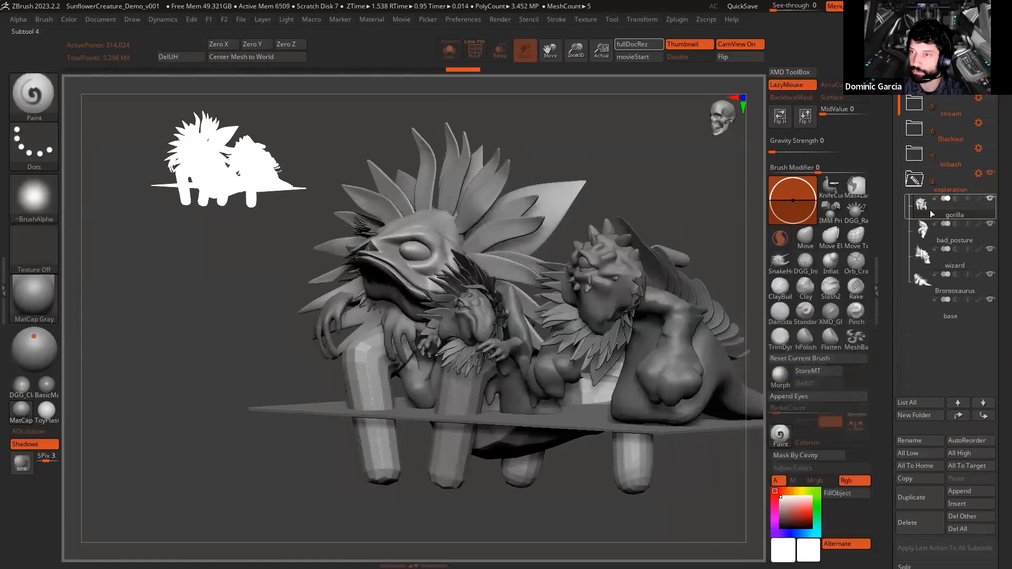
key("f")
left_click_drag(670, 154, 527, 171, "shift")
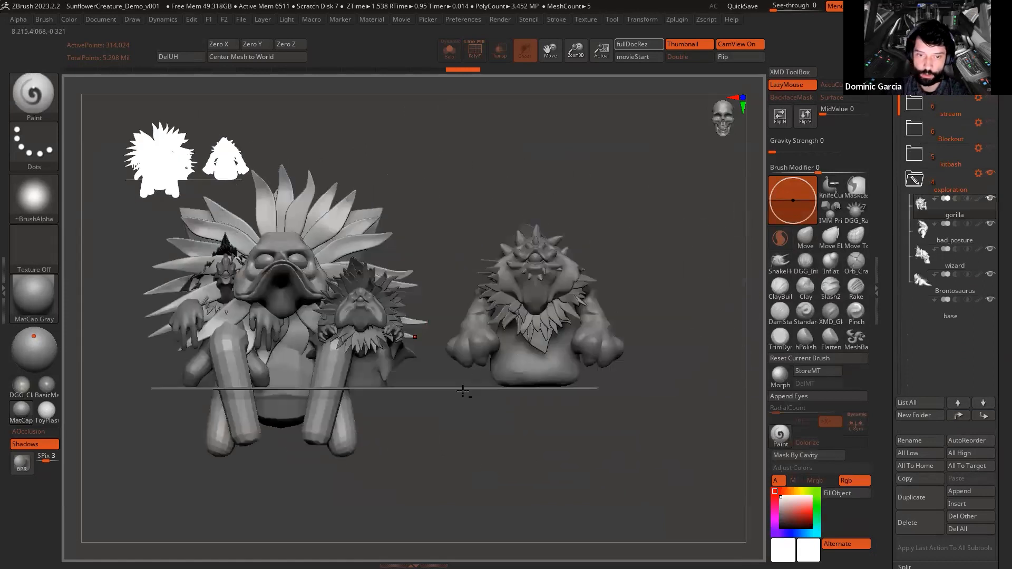
Step: Select the base plane, turn on the wireframe display and scale the plane wider beneath the row of creatures
left_click(466, 388, "alt")
key("w")
left_click_drag(602, 477, 731, 431, "alt")
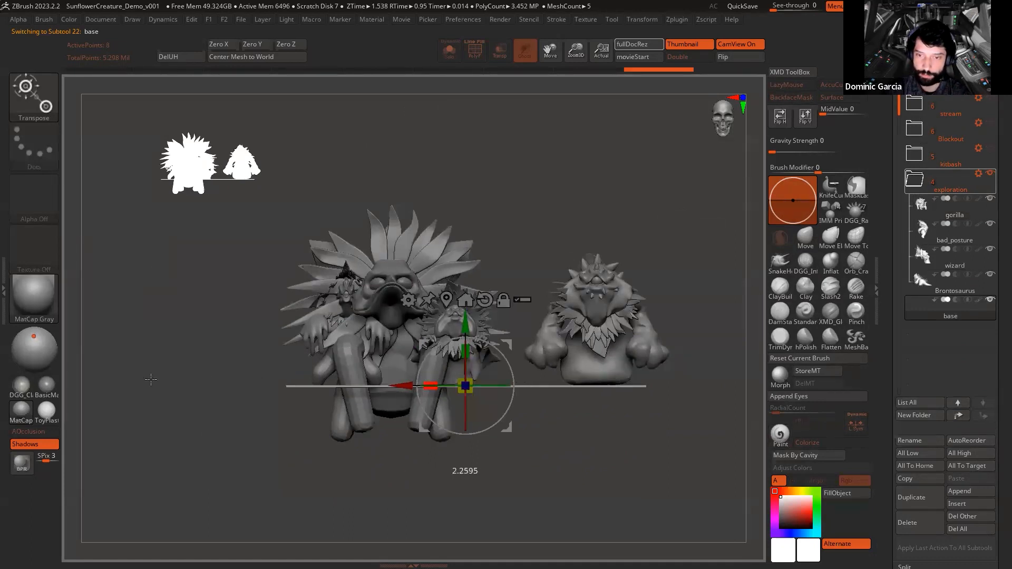
left_click_drag(543, 486, 548, 522)
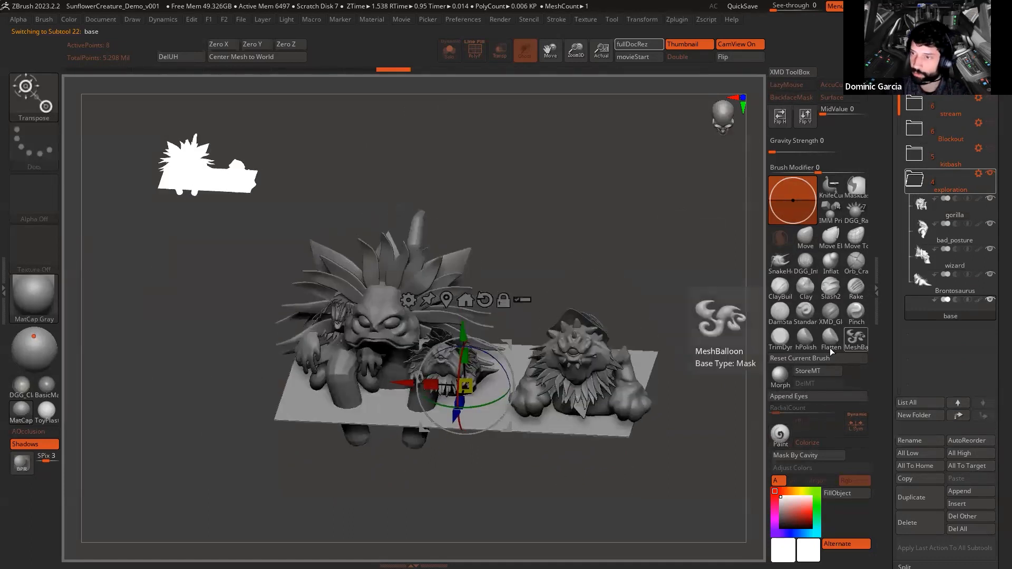
key("shift+f")
key("space")
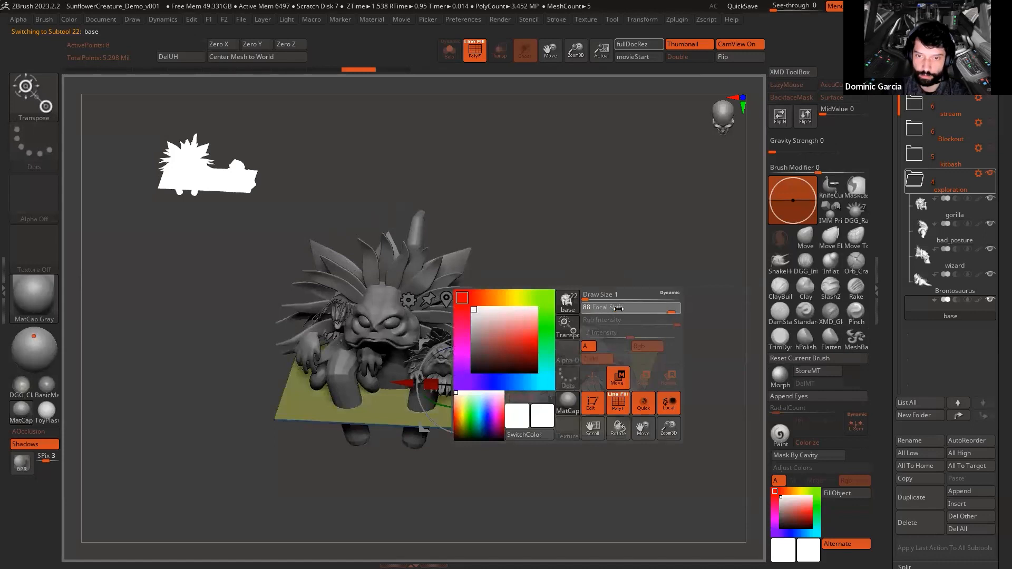
left_click_drag(632, 185, 612, 207, "shift")
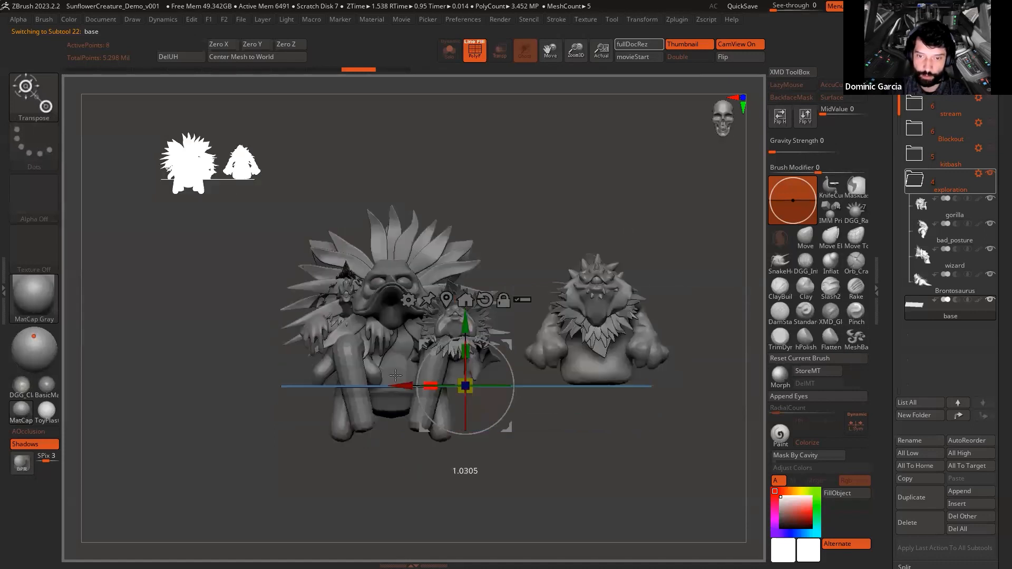
key("q")
left_click_drag(477, 220, 506, 211)
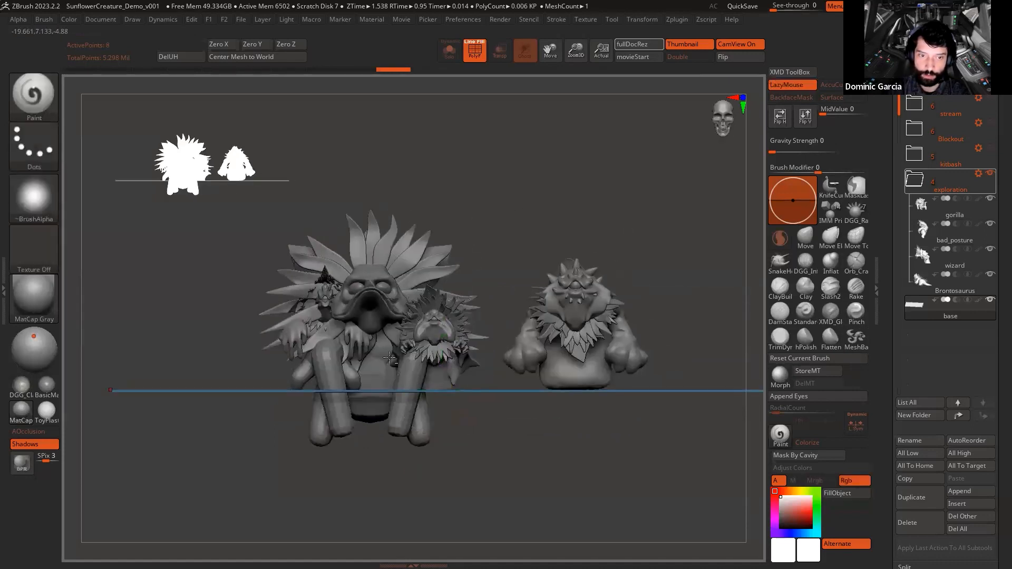
Step: Make the gorilla the active subtool, isolate it in Solo mode and turn off the wireframe display
left_click(377, 375, "alt")
key("alt+s")
left_click_drag(526, 314, 617, 309, "alt")
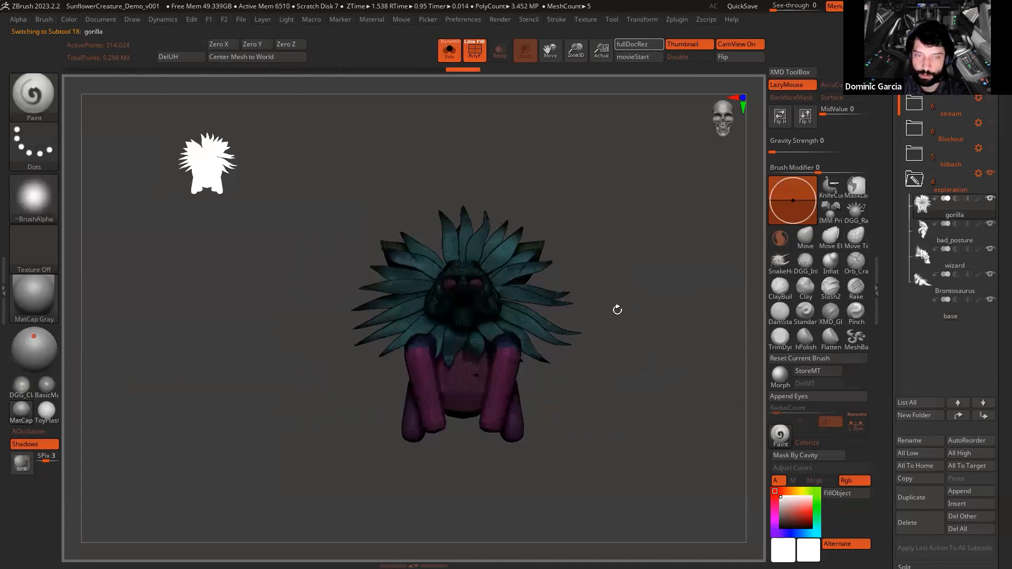
key("shift+f")
Step: Open the Stager settings of the gorilla's geometry
scroll(898, 358, "down", 5)
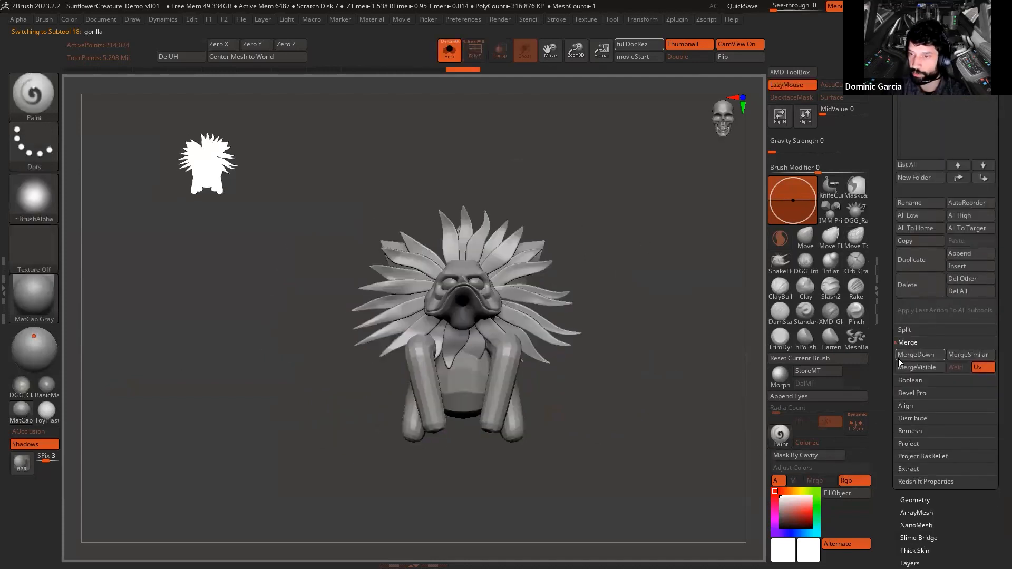
scroll(897, 395, "down", 3)
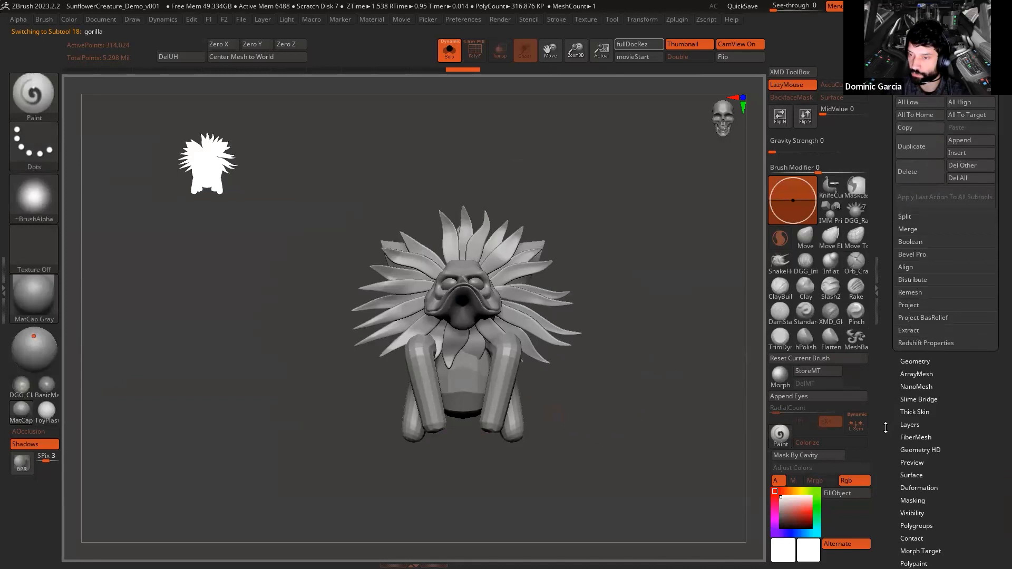
key("shift")
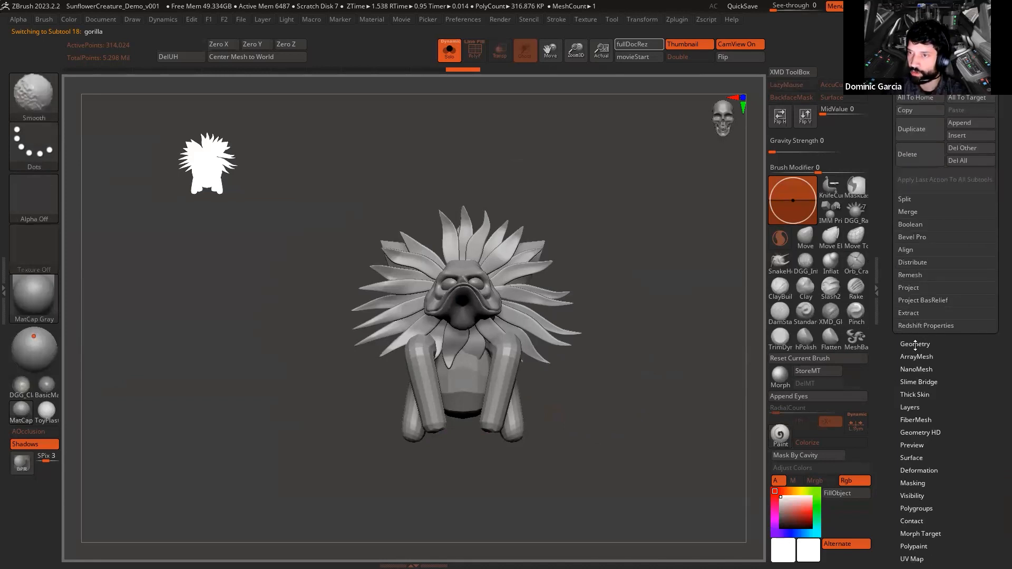
left_click(915, 344)
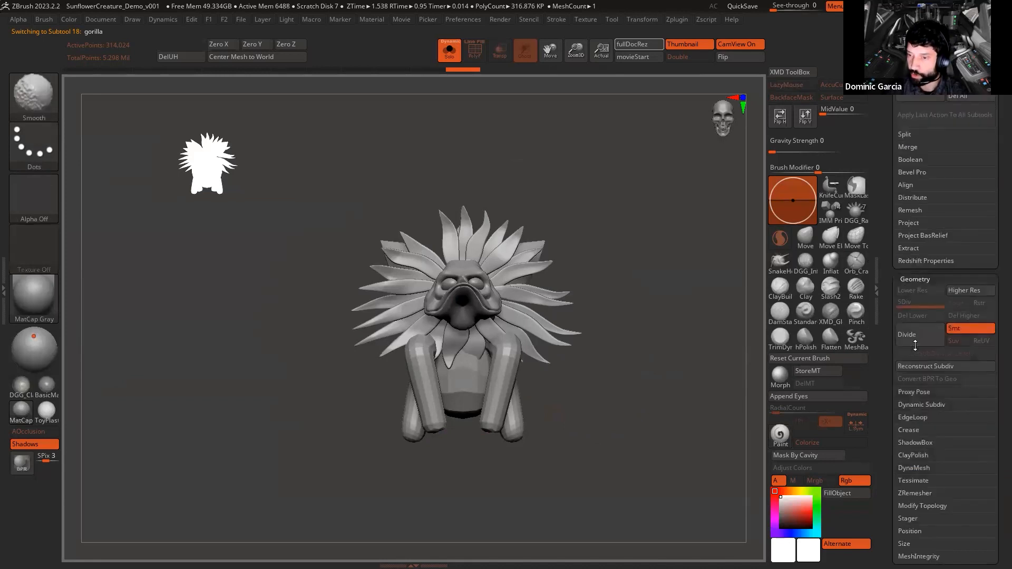
scroll(915, 364, "down", 4)
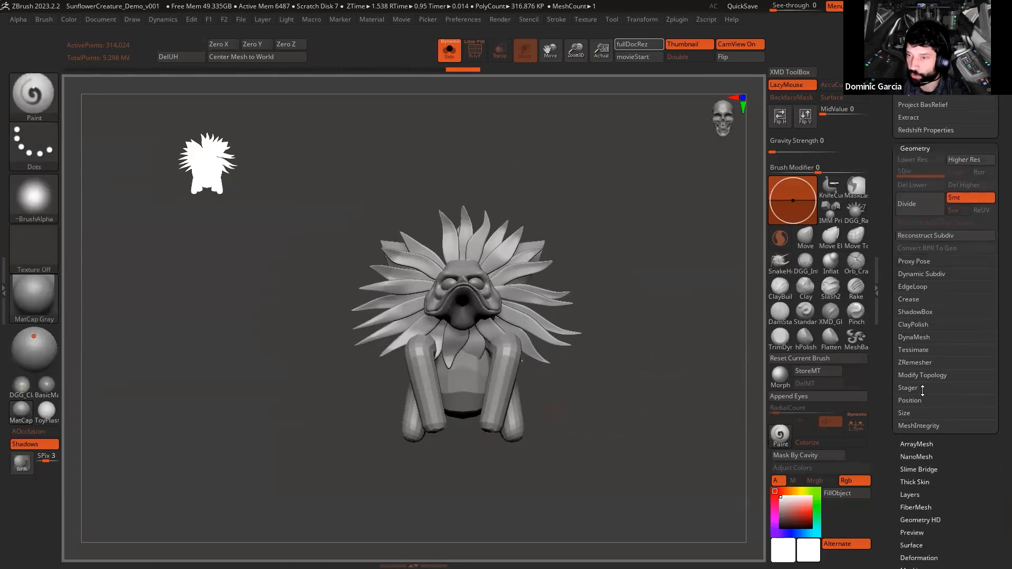
left_click(916, 389)
Step: Reset the gizmo's orientation, centre it on the gorilla and store the current placement as the Home Stage
mouse_move(708, 384)
left_mouse_down("alt")
mouse_move(759, 401)
mouse_move(665, 408)
left_mouse_up("alt")
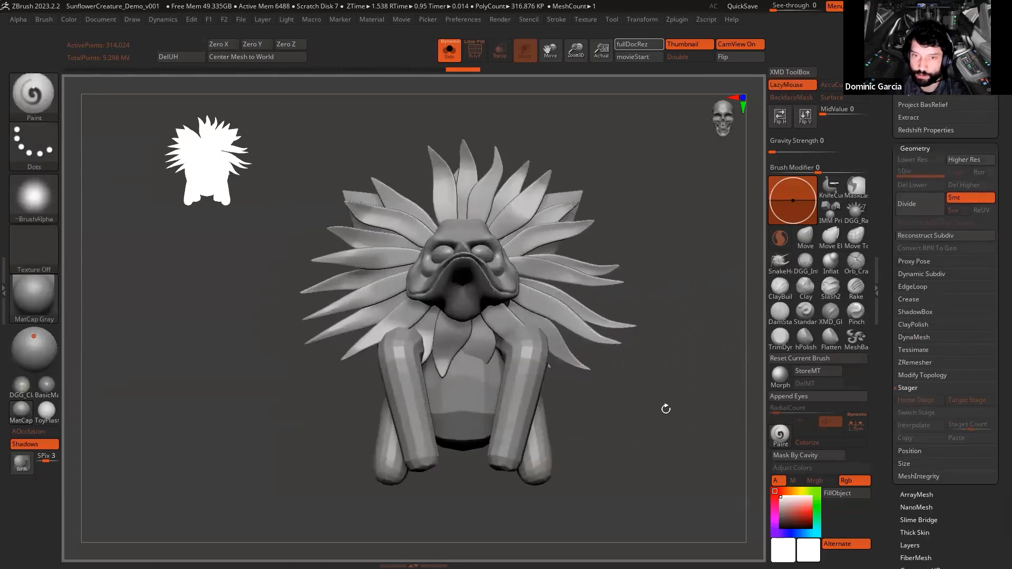
key("w")
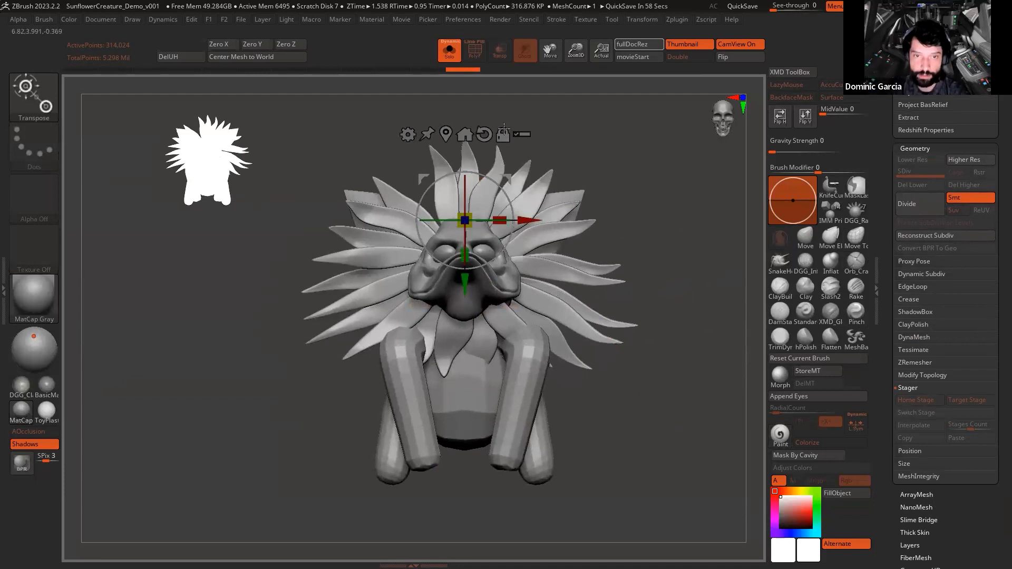
left_click_drag(686, 362, 650, 360)
left_click(419, 153)
left_click(382, 151, "alt")
left_click_drag(684, 393, 671, 414, "alt")
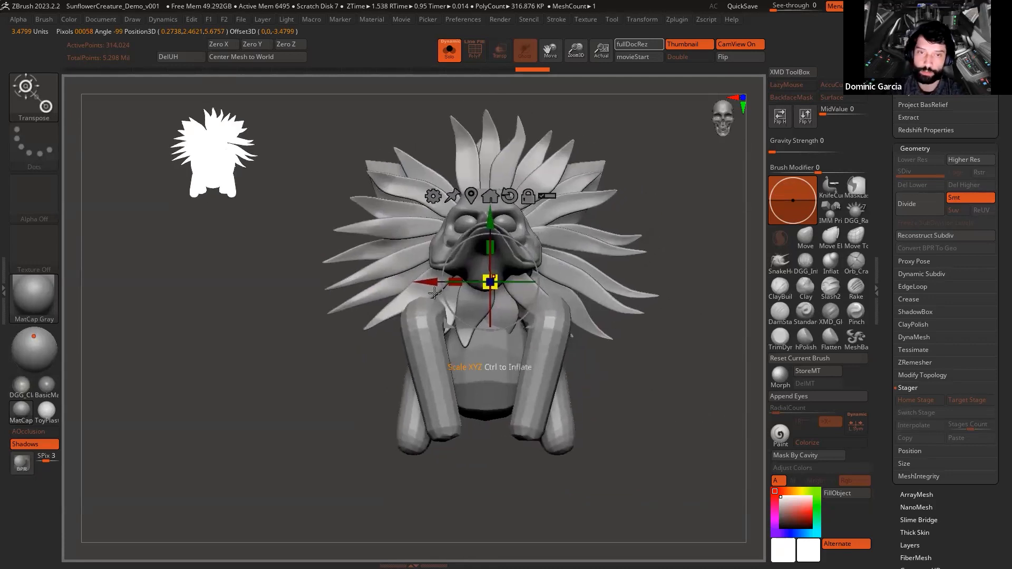
key("q")
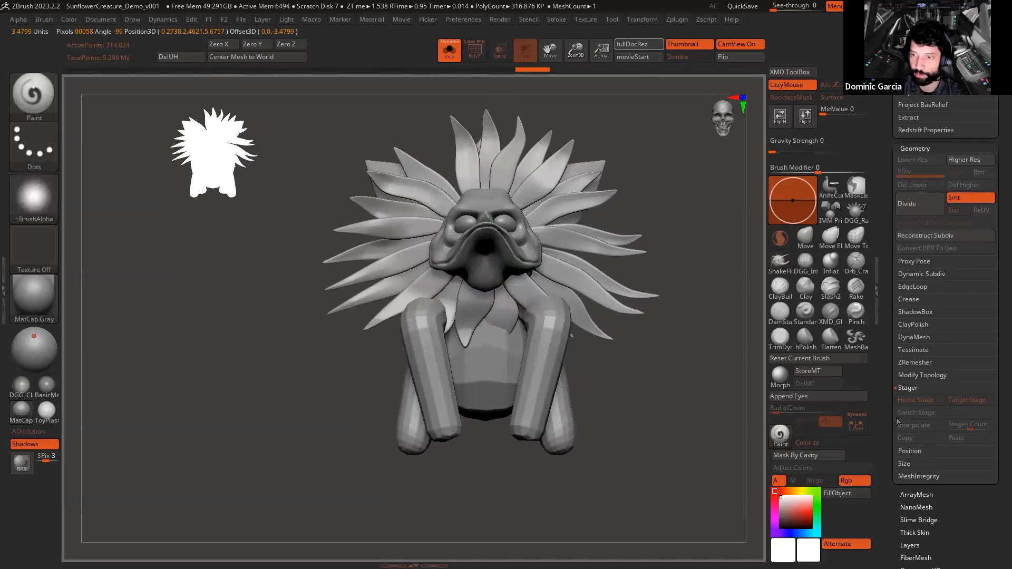
left_click(918, 401)
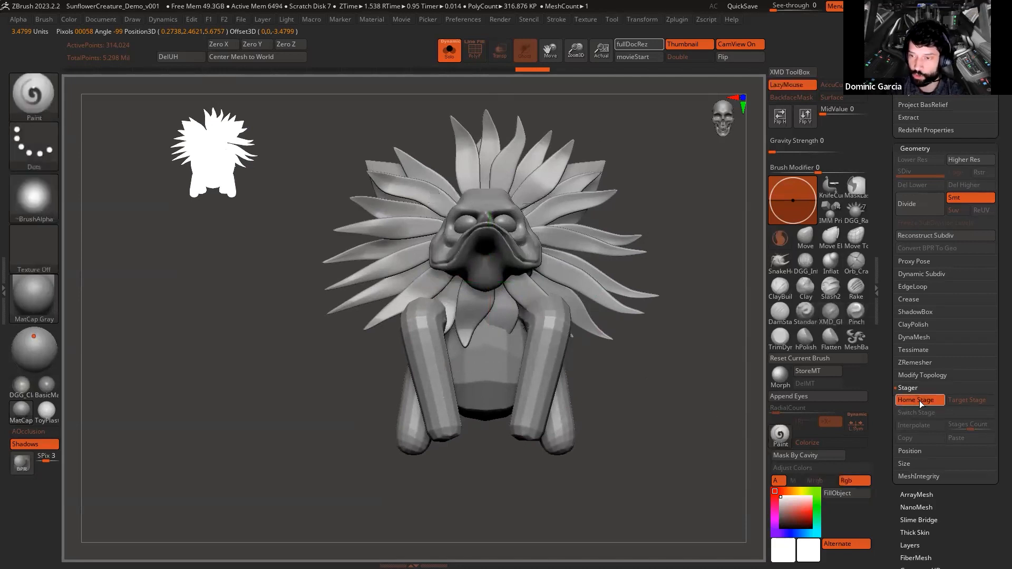
Step: Show the other creatures again, move the gorilla to the free end of the row and raise it onto the base plane
key("w")
left_click_drag(887, 138, 880, 283)
left_click(678, 429)
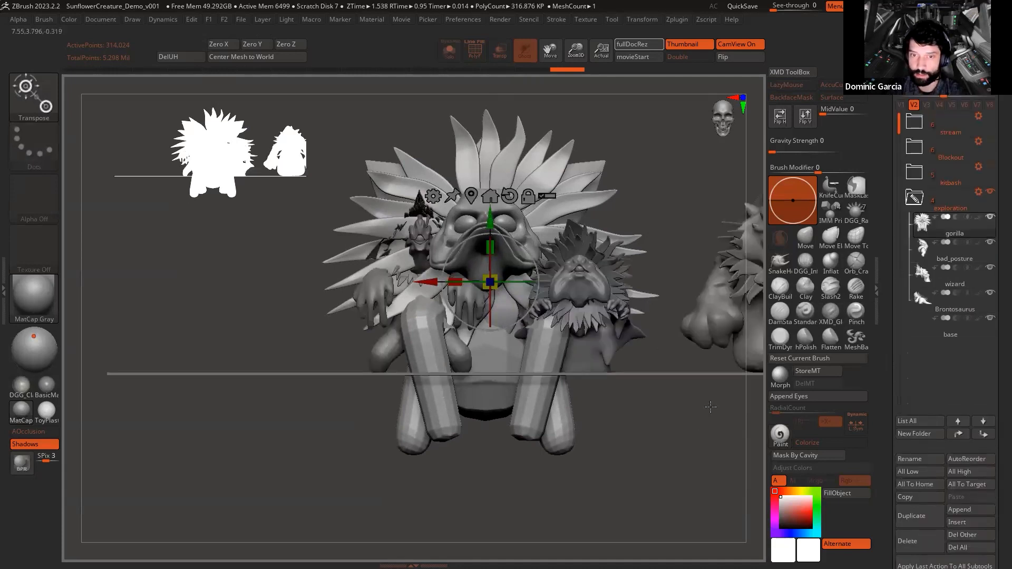
right_click_drag(679, 429, 713, 413, "ctrl")
left_click_drag(878, 457, 884, 313)
right_click_drag(595, 441, 537, 458, "alt")
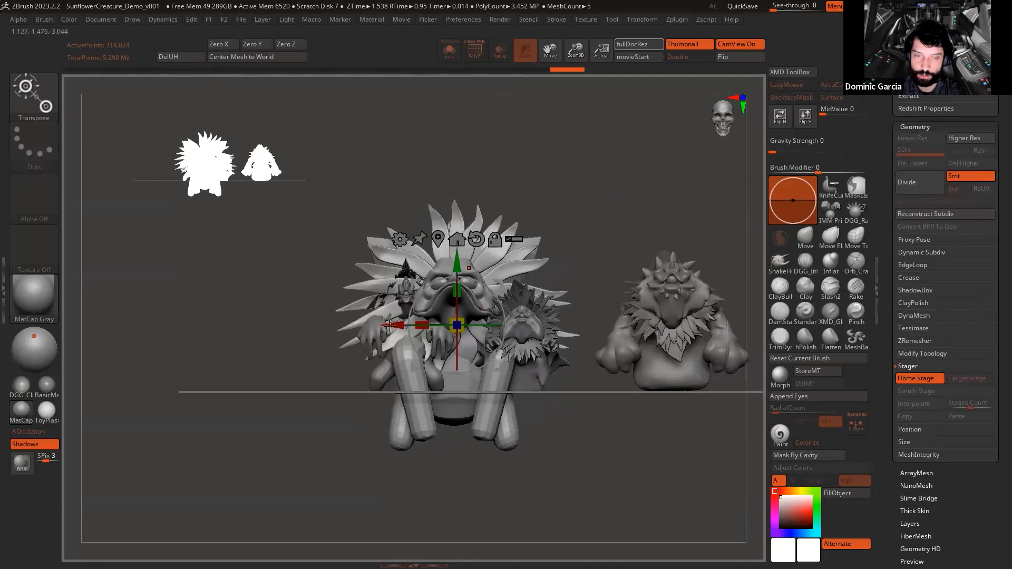
left_click_drag(395, 326, 626, 326)
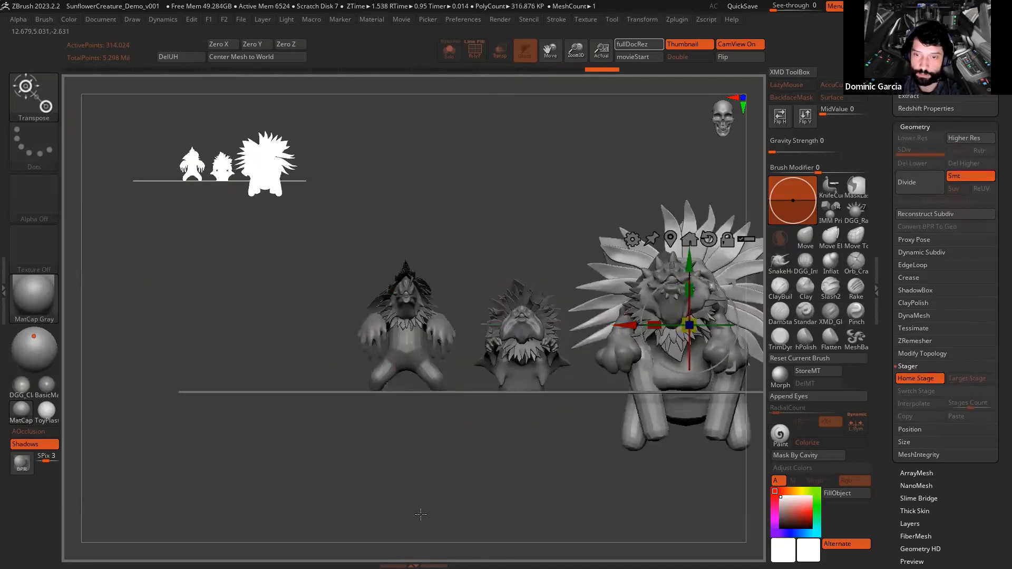
right_click_drag(611, 383, 422, 374, "alt")
left_click_drag(442, 315, 607, 316)
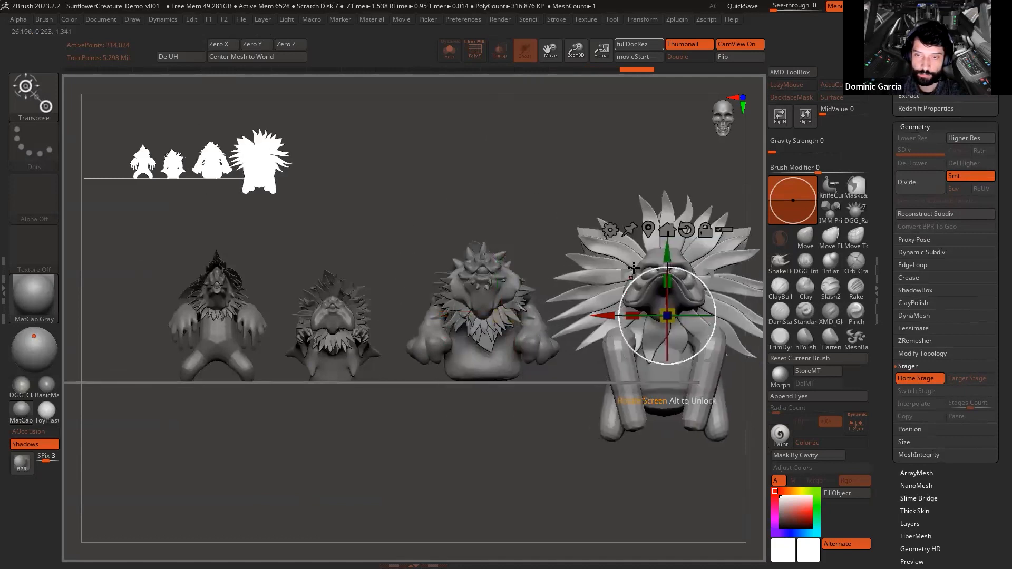
left_click_drag(663, 255, 682, 207)
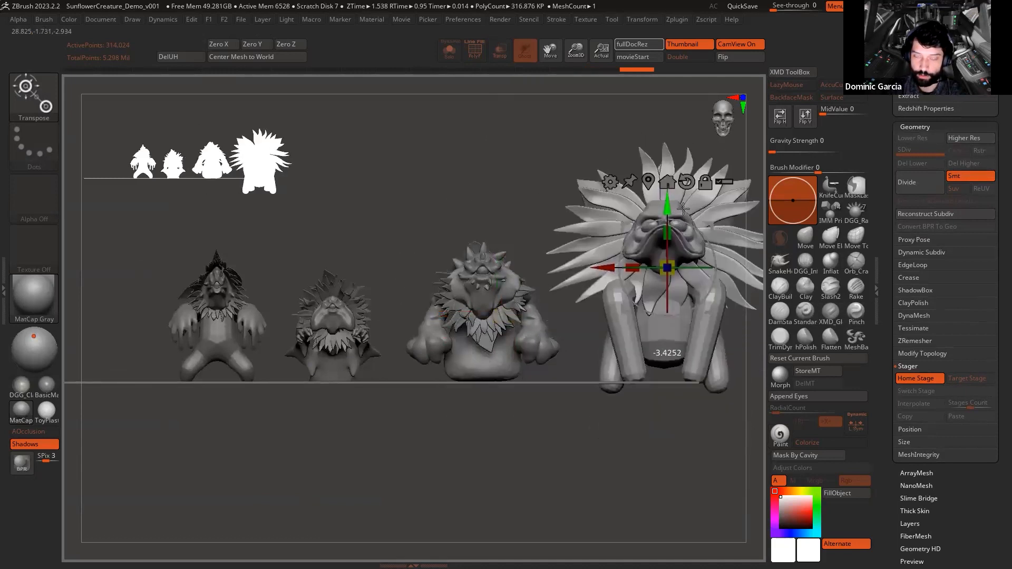
Step: From the side, tilt the gorilla slightly and adjust its depth and height so its front and hind feet rest on the base
left_click_drag(680, 524, 571, 550, "shift")
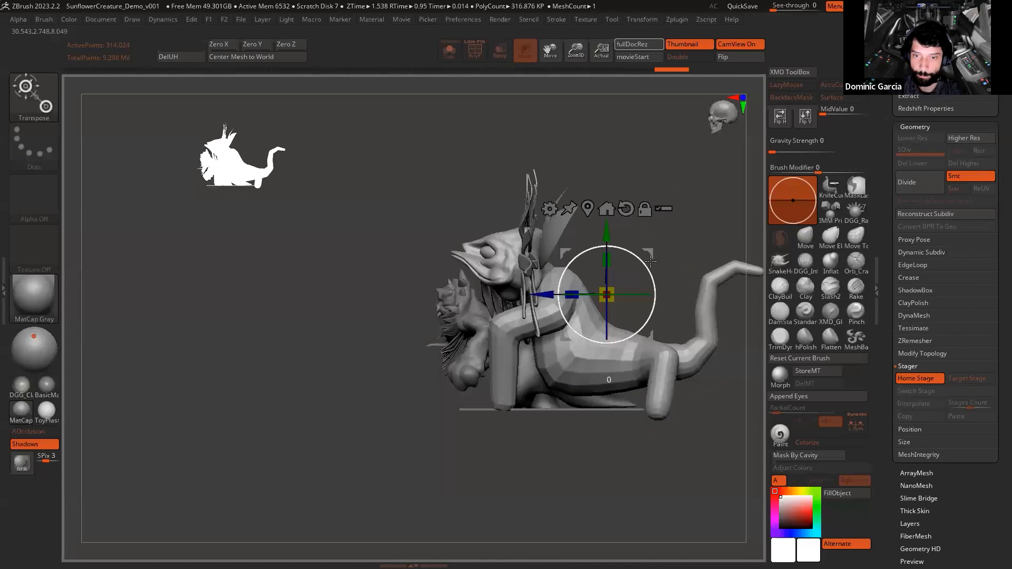
left_click_drag(650, 261, 647, 258)
left_click_drag(599, 233, 598, 225)
key("q")
key("w")
left_click_drag(543, 290, 514, 293)
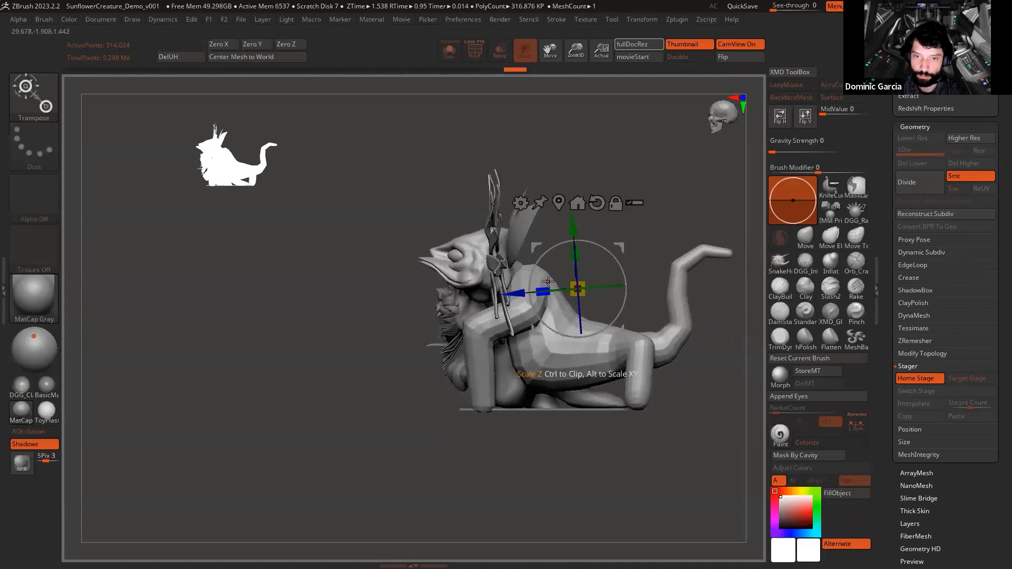
left_click_drag(584, 279, 576, 266)
left_click_drag(572, 230, 568, 225)
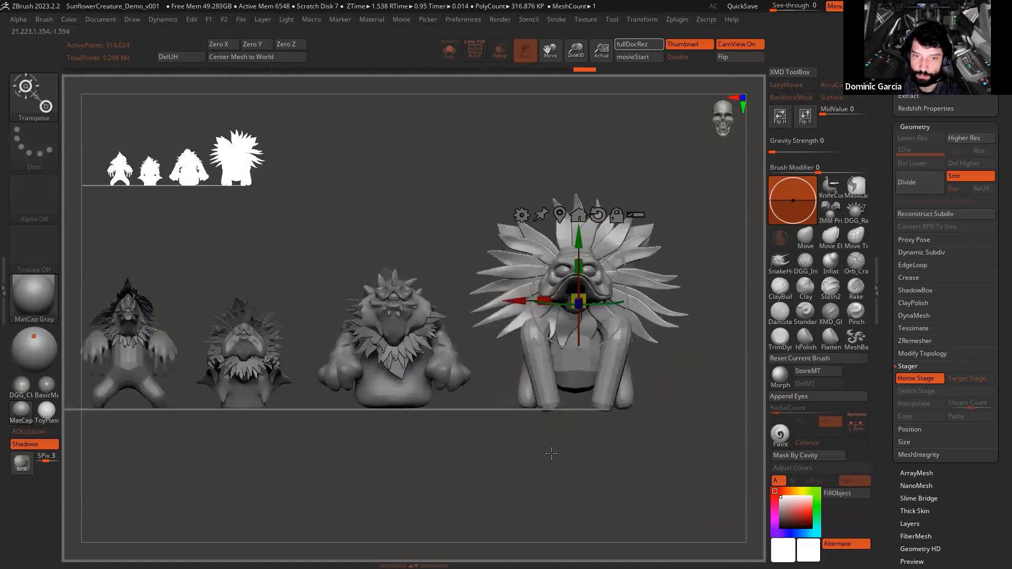
Step: Undo the last transform and scale the gorilla down well below the size of the neighbouring creatures
left_click_drag(552, 453, 535, 341)
left_click_drag(649, 411, 691, 395, "alt")
key("ctrl+z")
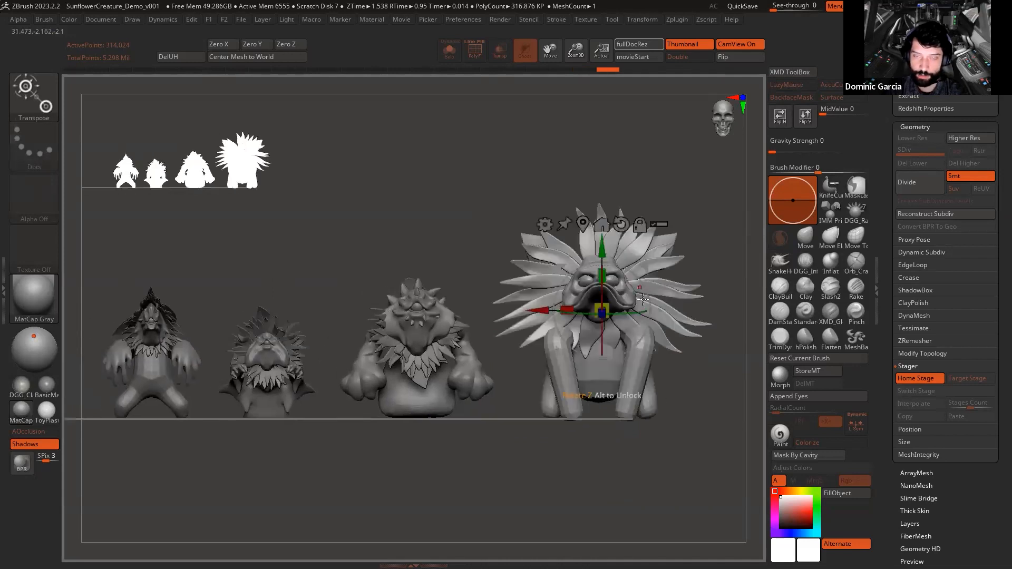
left_click_drag(613, 306, 599, 310)
left_click_drag(542, 377, 486, 388)
key("q")
Step: Move the small gorilla forward on the base to line it up with the other creatures, and check the row from the front
mouse_move(533, 499)
left_mouse_down()
mouse_move(496, 501)
mouse_move(525, 503)
mouse_move(503, 509)
left_mouse_up()
key("w")
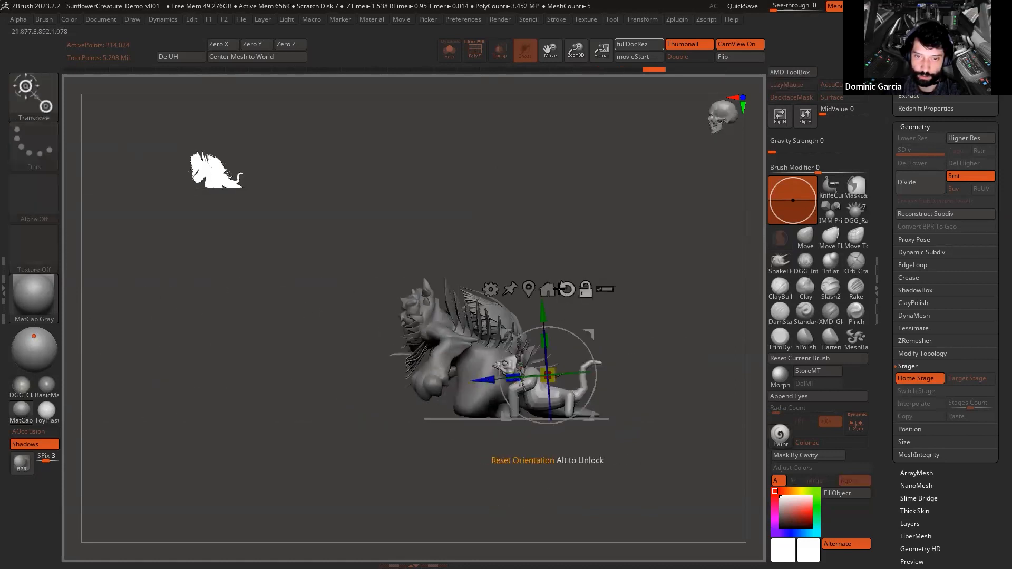
left_click_drag(491, 362, 443, 364)
key("q")
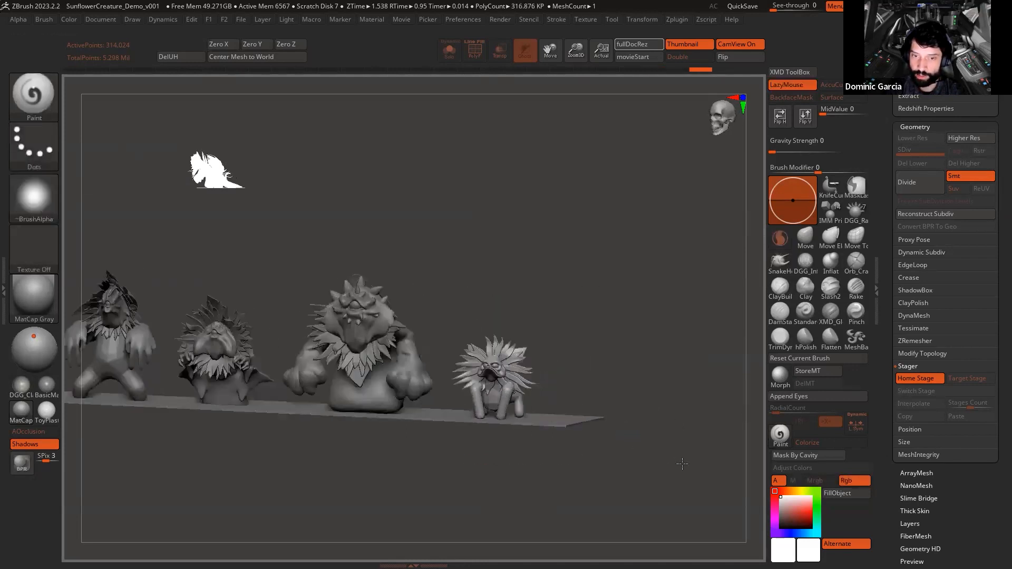
left_click_drag(682, 464, 695, 463)
left_click_drag(695, 463, 749, 429, "alt")
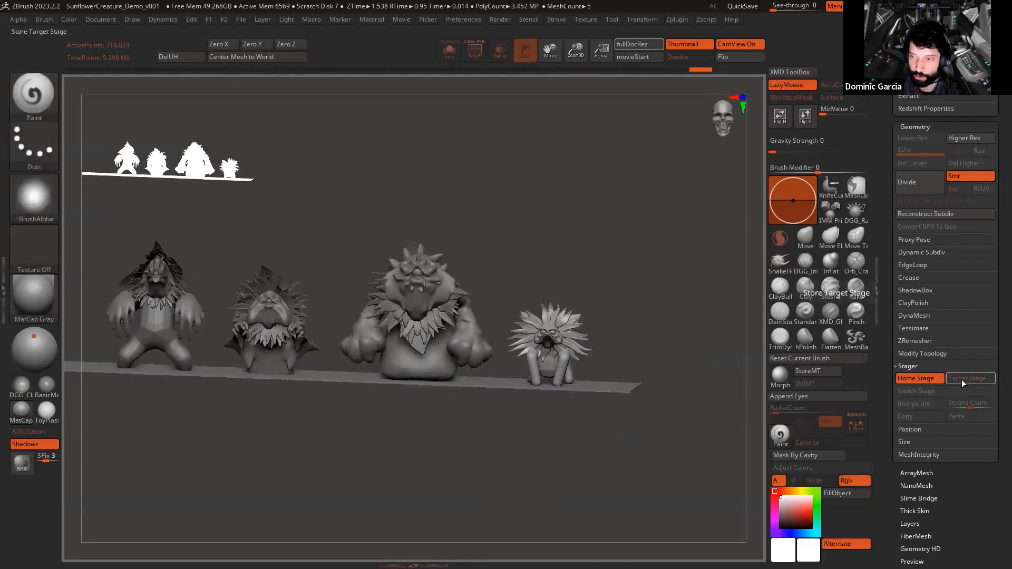
Step: Store the gorilla's scaled position in the row as its target stage
left_click(962, 380)
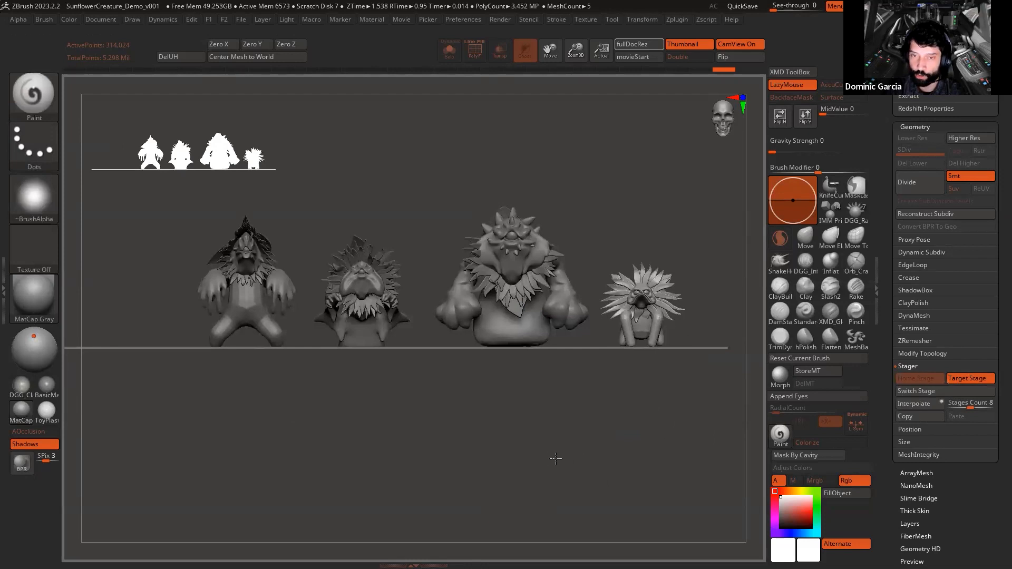
left_click_drag(556, 458, 607, 498, "alt")
left_click_drag(691, 455, 646, 465, "alt")
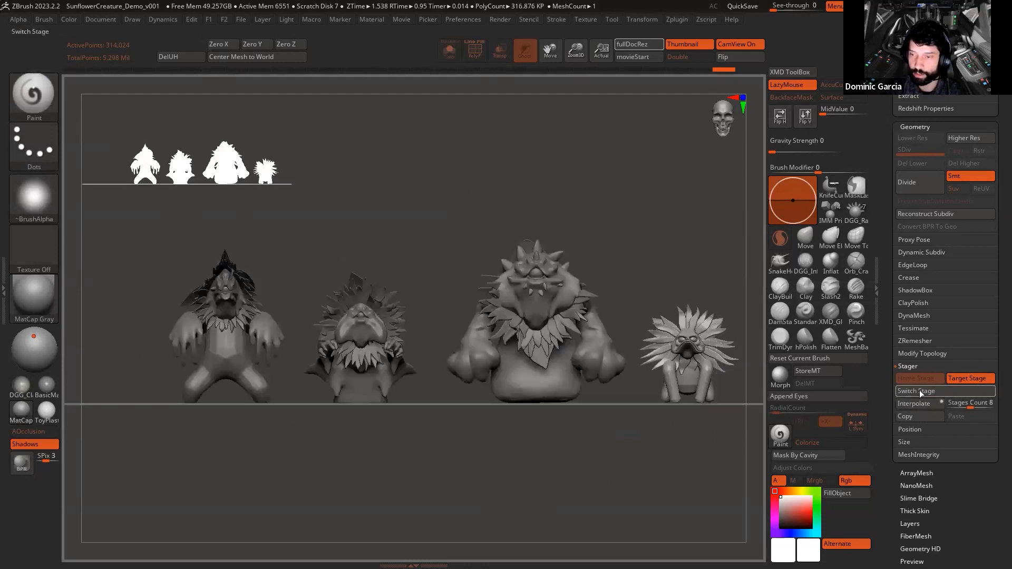
Step: Test switching the gorilla and the Brontosaurus between their home and target stages, leaving both in the row
left_click(933, 391)
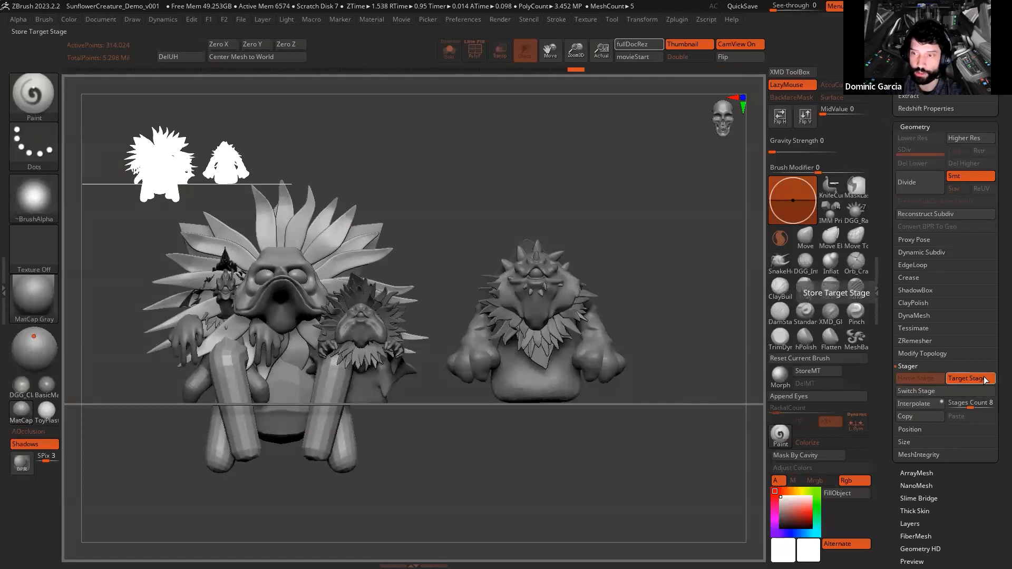
left_click(920, 389)
left_click(920, 389)
left_click(921, 389)
left_click(921, 389)
left_click(920, 390)
left_click(921, 389)
left_click(920, 389)
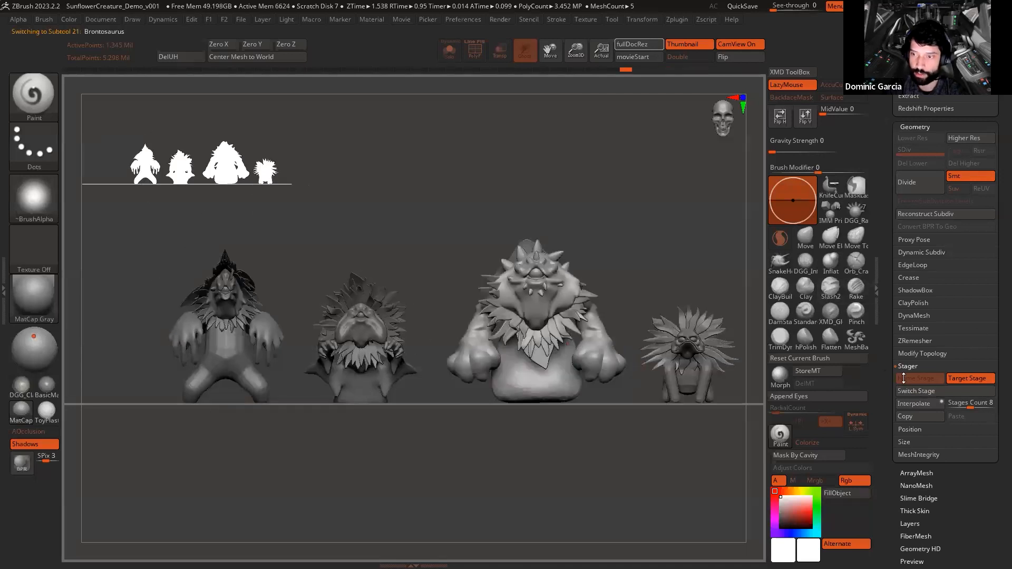
left_click(942, 389)
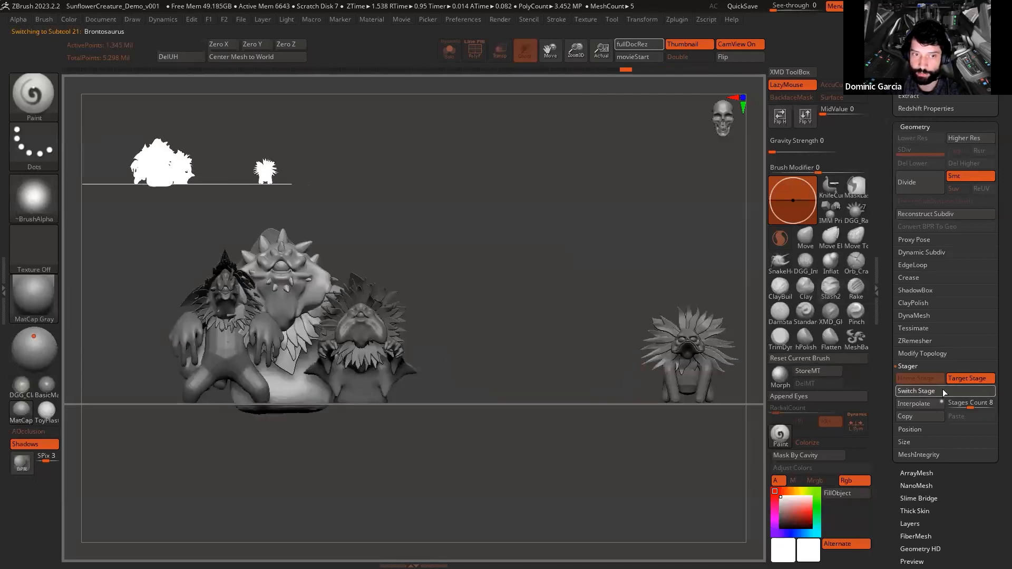
left_click(943, 389)
Step: Scale the base plane along its length to about 0.77 so it ends closer to the outer creatures
mouse_move(623, 462)
left_mouse_down()
mouse_move(683, 456)
mouse_move(669, 501)
mouse_move(615, 488)
mouse_move(548, 425)
mouse_move(625, 464)
left_mouse_up()
left_click(550, 421, "alt")
key("w")
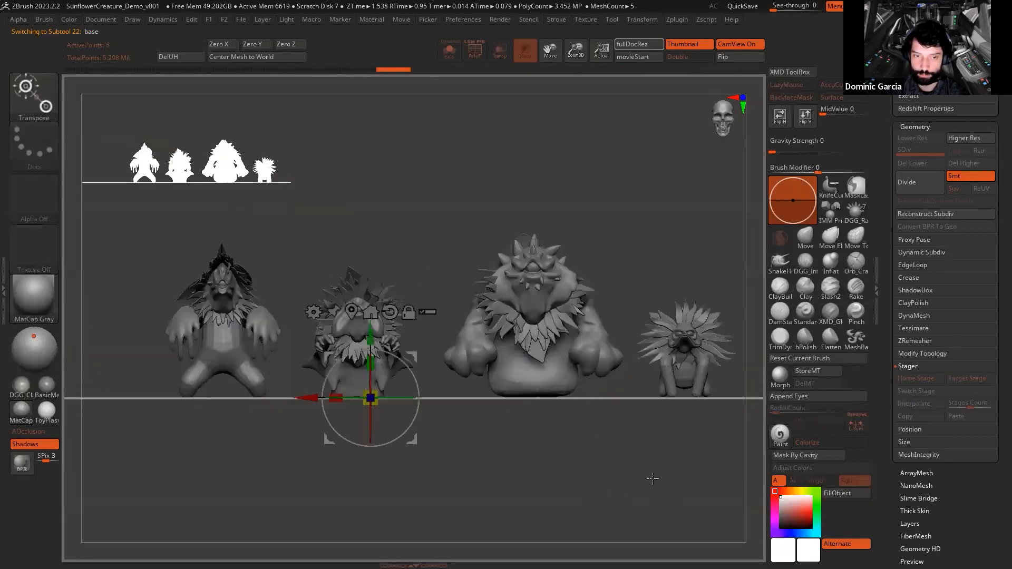
key("p")
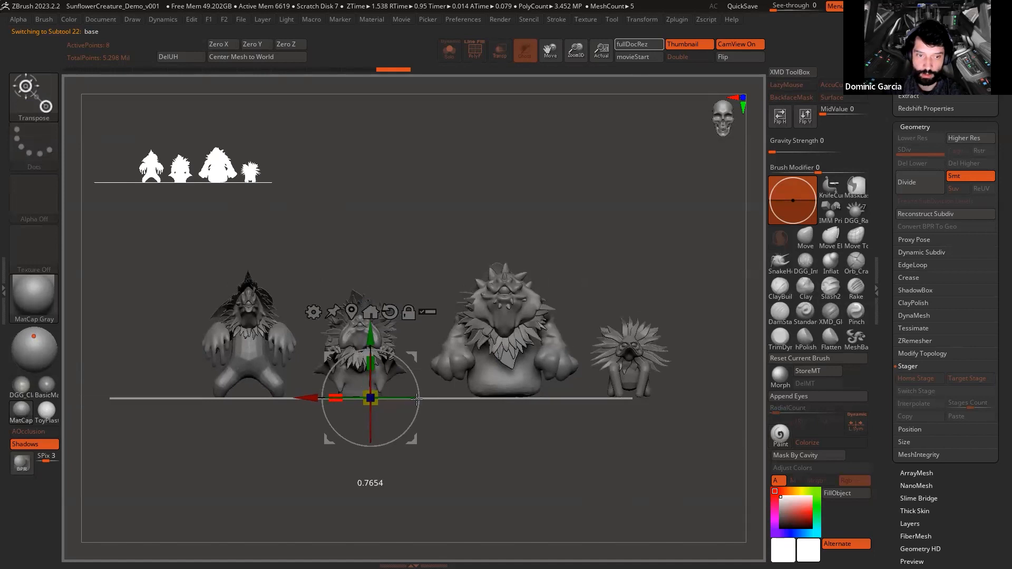
left_click_drag(308, 398, 355, 398)
key("q")
mouse_move(562, 476)
left_mouse_down()
mouse_move(552, 486)
mouse_move(492, 488)
mouse_move(447, 475)
mouse_move(581, 477)
mouse_move(518, 475)
left_mouse_up()
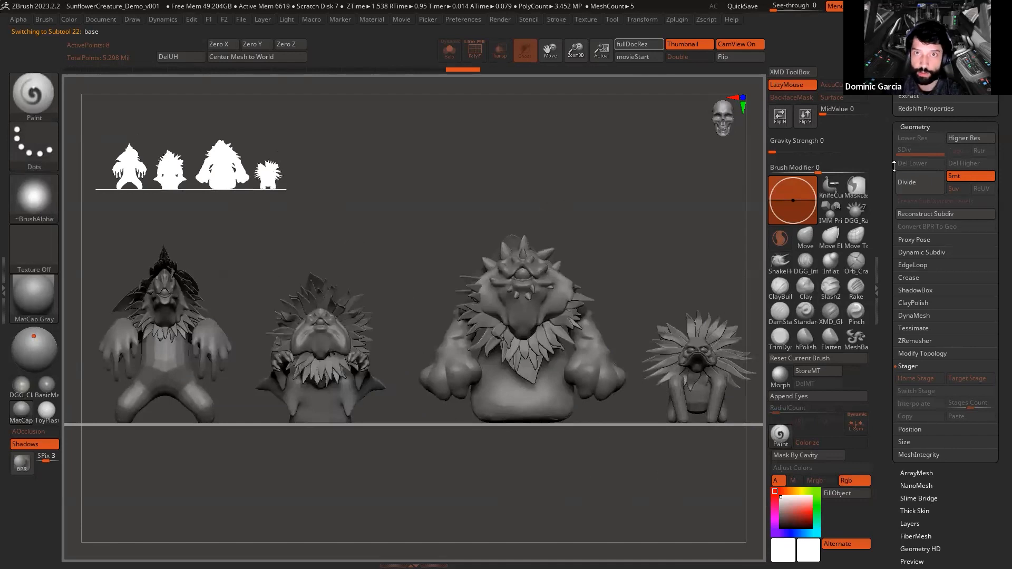
Step: Turn on the painted colours for all the creatures in the exploration folder
left_click_drag(894, 125, 888, 568)
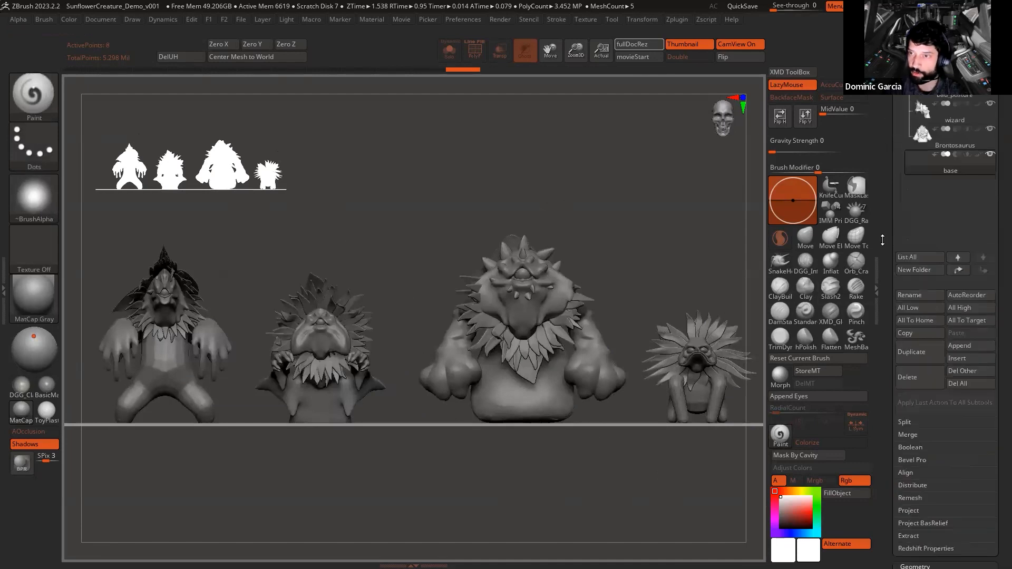
left_click_drag(882, 237, 883, 434)
left_click(981, 298, "shift")
left_click_drag(610, 181, 621, 176, "alt")
left_click_drag(643, 214, 435, 265, "alt")
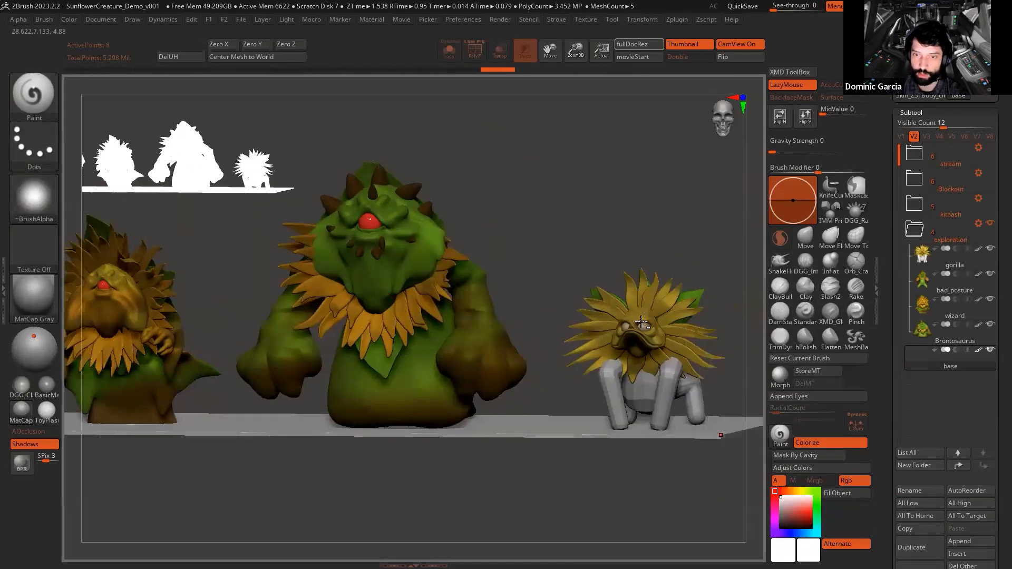
Step: Select the gorilla and pick up the red of the Brontosaurus's eye as the current colour
left_click(644, 328, "alt")
mouse_move(599, 219)
left_mouse_down("alt")
mouse_move(518, 178)
mouse_move(608, 221)
left_mouse_up("alt")
right_click_drag(386, 209, 350, 208)
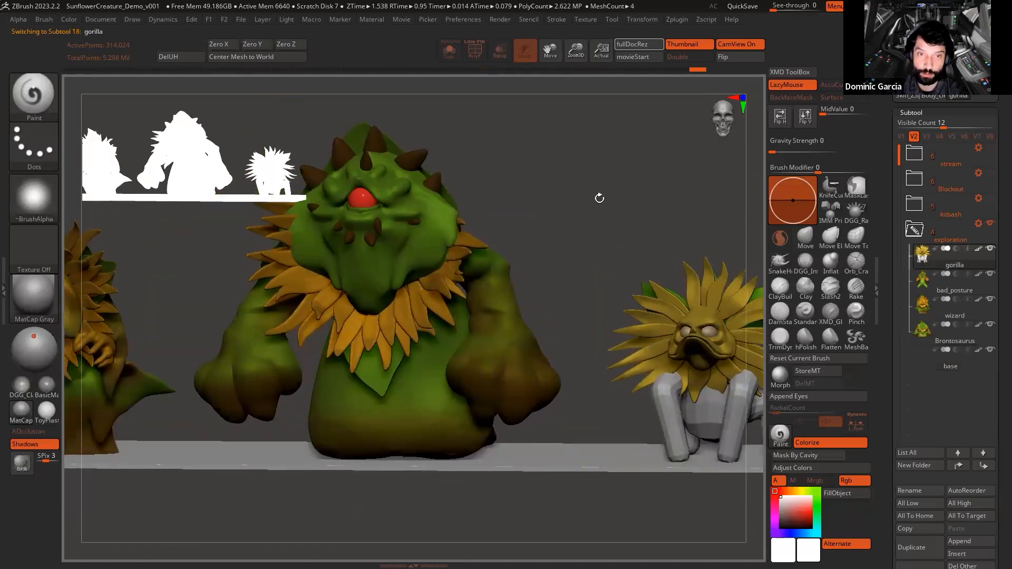
right_click_drag(599, 198, 331, 195)
left_click_drag(560, 249, 647, 204, "alt")
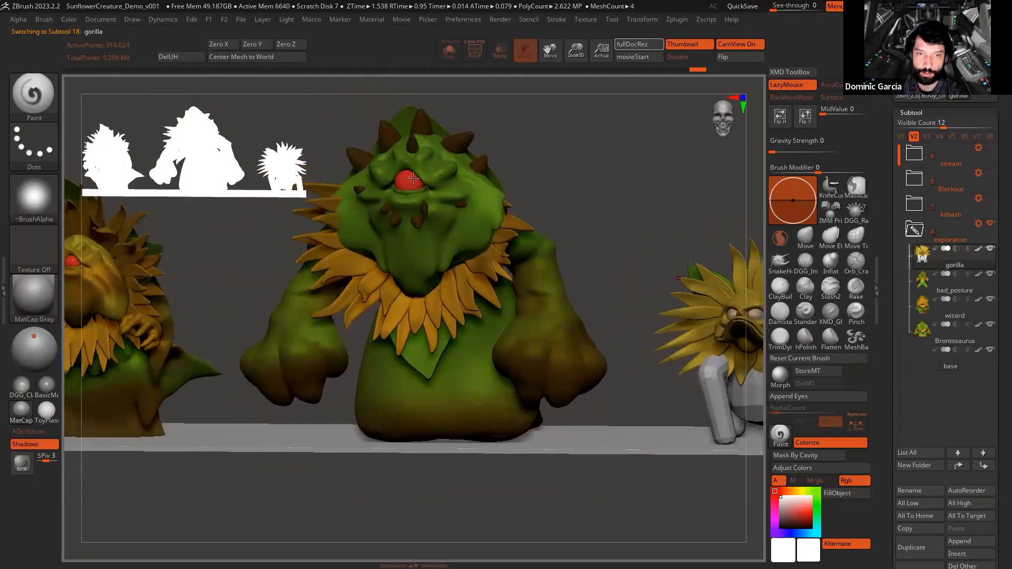
left_click_drag(599, 181, 437, 148, "alt")
left_click_drag(597, 155, 632, 147, "alt")
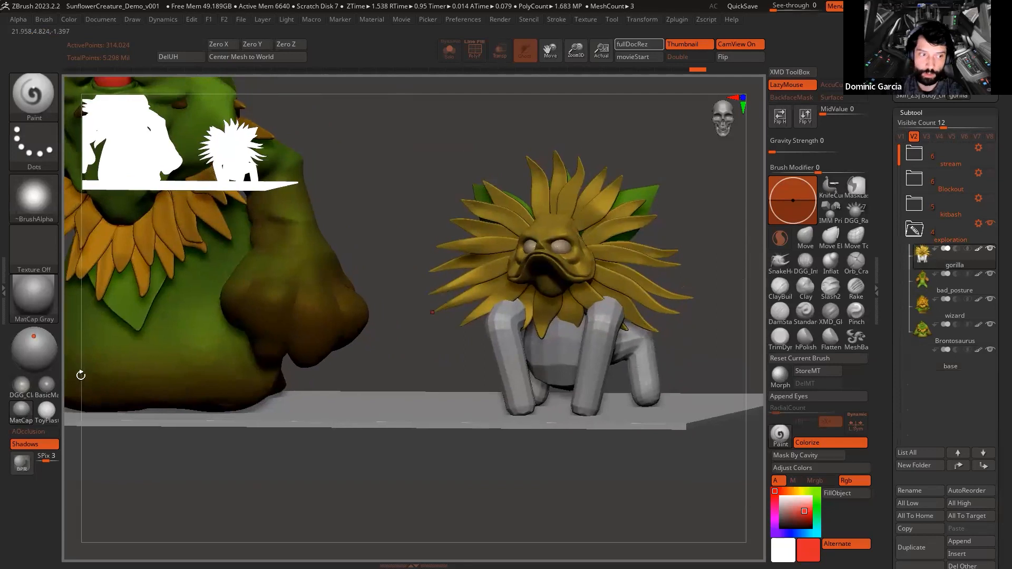
Step: Choose the ToyPlastic material and set painting to apply material and colour together with Mrgb
left_click(47, 411)
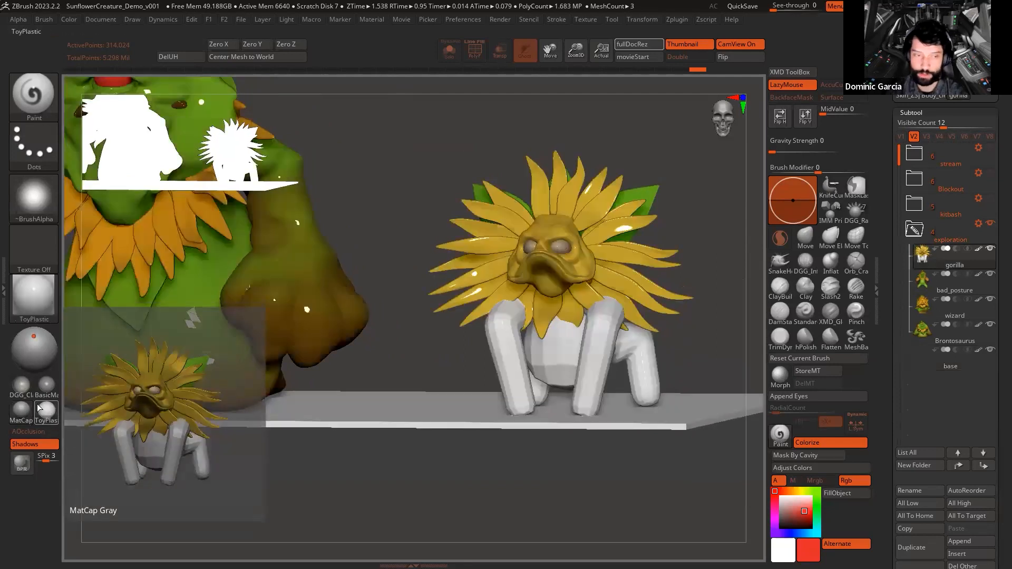
left_click(820, 481)
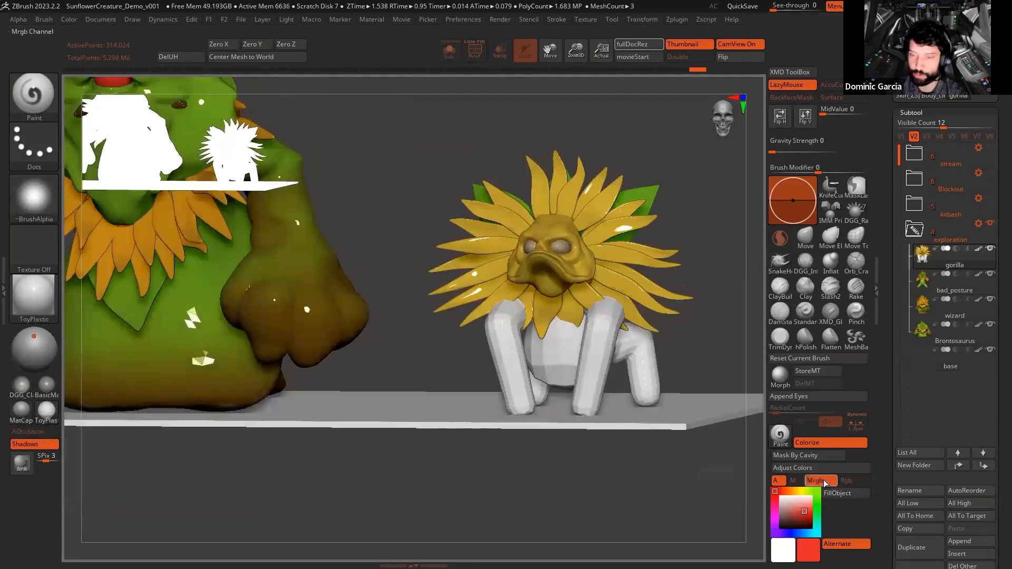
left_click(67, 20)
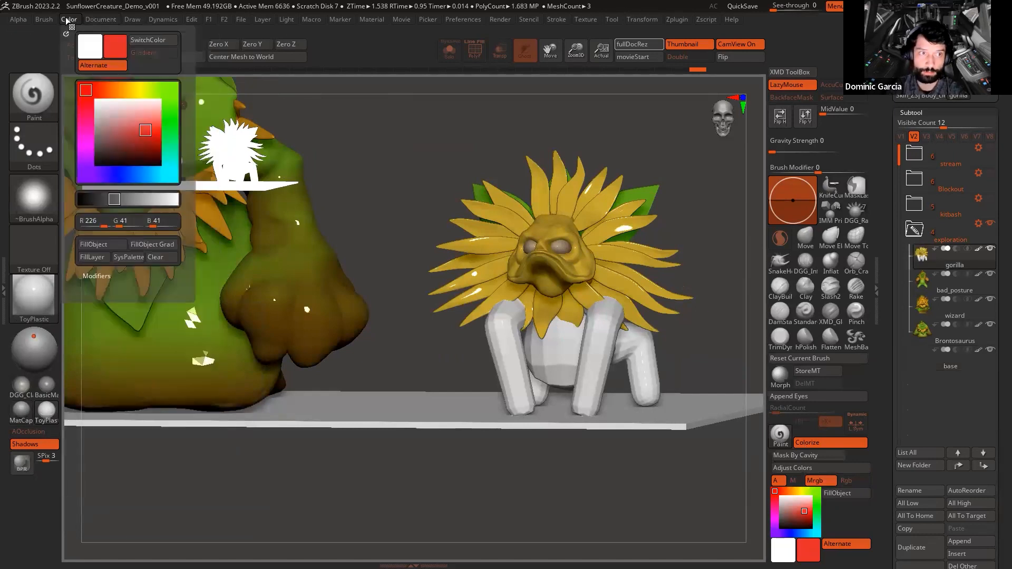
left_click(104, 245)
key("ctrl+z")
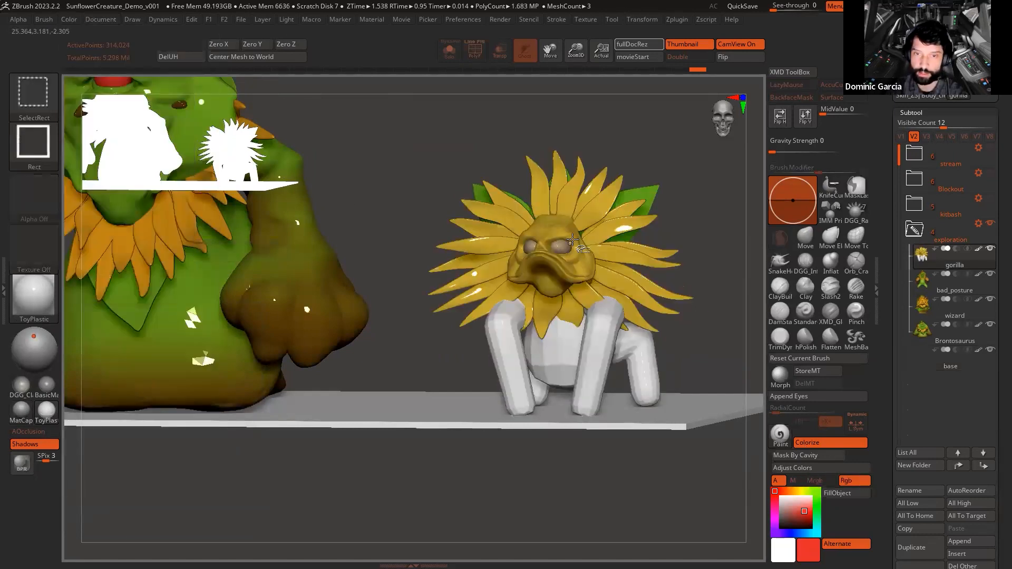
Step: Isolate the gorilla's eyes, fill them with the red and ToyPlastic material, and show the whole gorilla again
left_click(564, 243, "ctrl+shift")
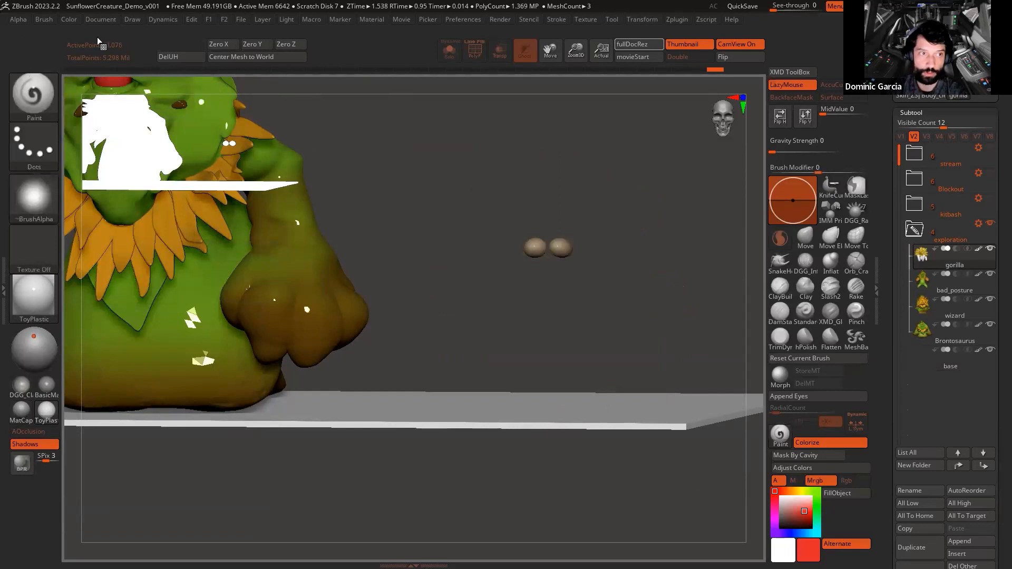
left_click(69, 19)
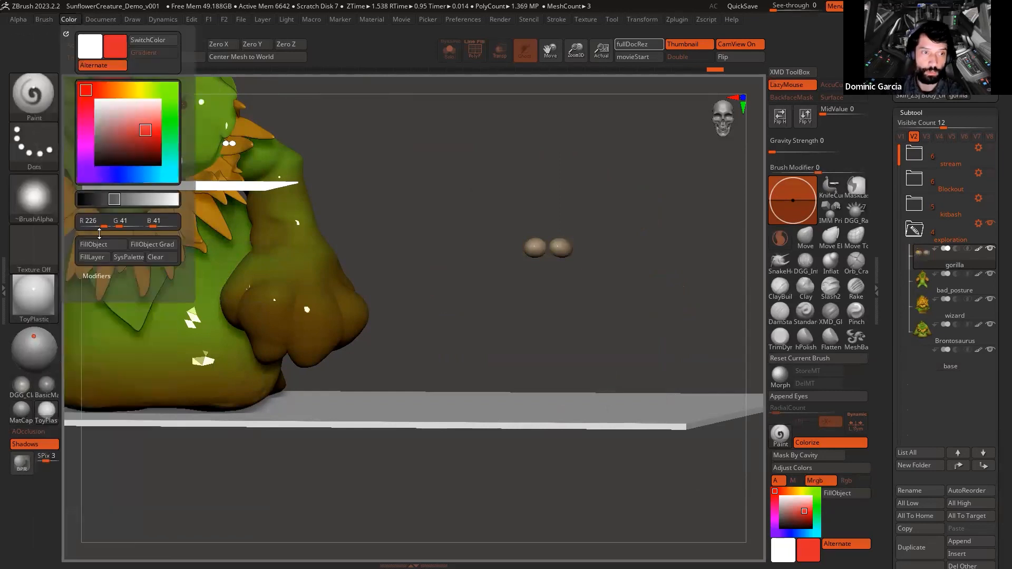
left_click(97, 244)
left_click(486, 205, "ctrl+shift")
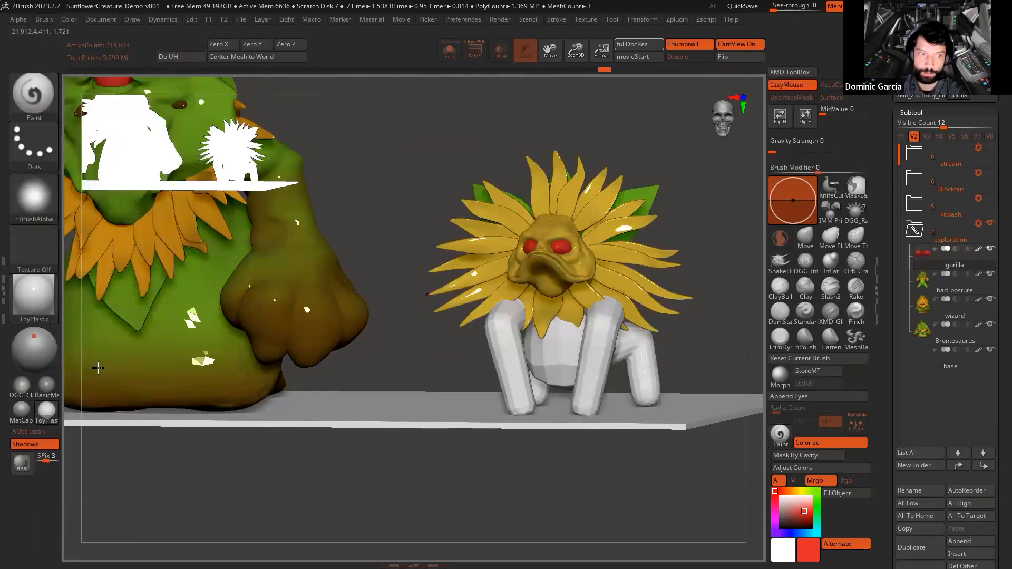
Step: Change the current material to BasicMaterial2 and inspect the gorilla from the side
left_click(30, 400)
left_click_drag(403, 136, 452, 192, "shift")
left_click(53, 397)
mouse_move(424, 149)
left_mouse_down()
mouse_move(676, 379)
mouse_move(522, 450)
left_mouse_up()
left_click_drag(450, 510, 425, 521, "alt")
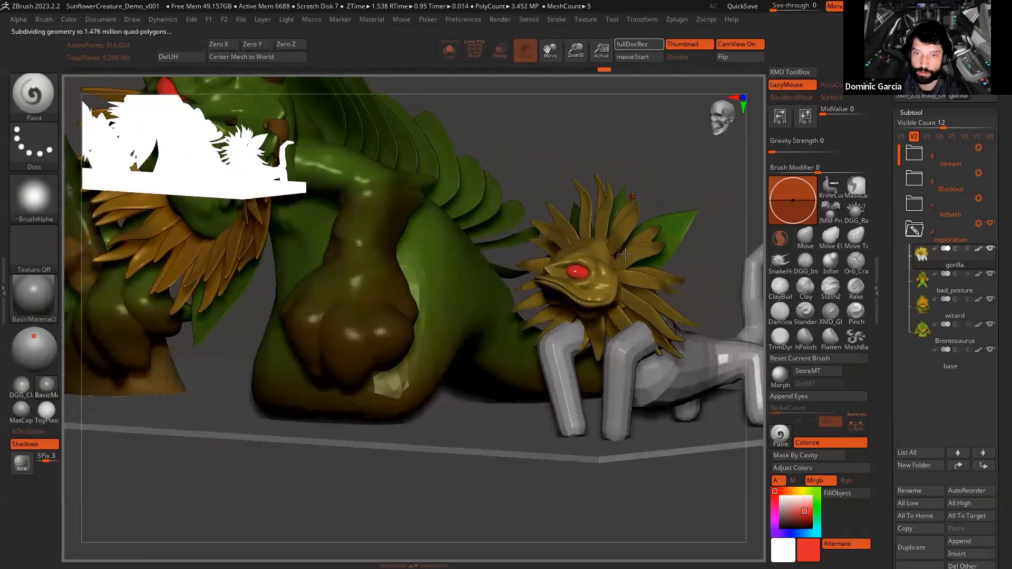
Step: Turn on the polygroup display for the gorilla to tell its body parts apart
left_click(661, 373, "ctrl+shift")
left_click(641, 219, "ctrl+shift")
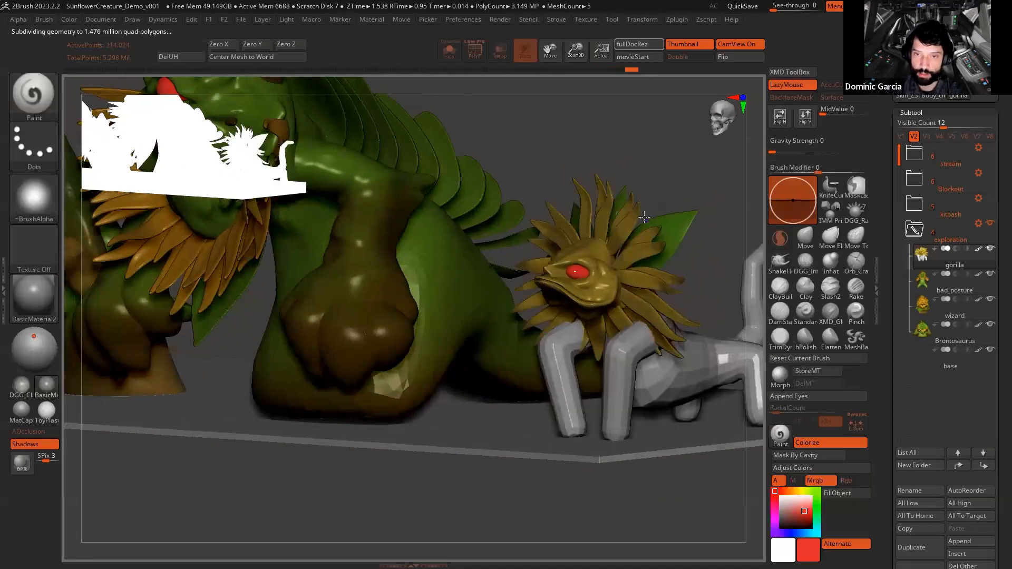
key("shift+f")
left_click_drag(632, 168, 596, 176, "alt")
left_click_drag(672, 400, 474, 338, "alt")
left_click_drag(540, 219, 608, 211, "alt")
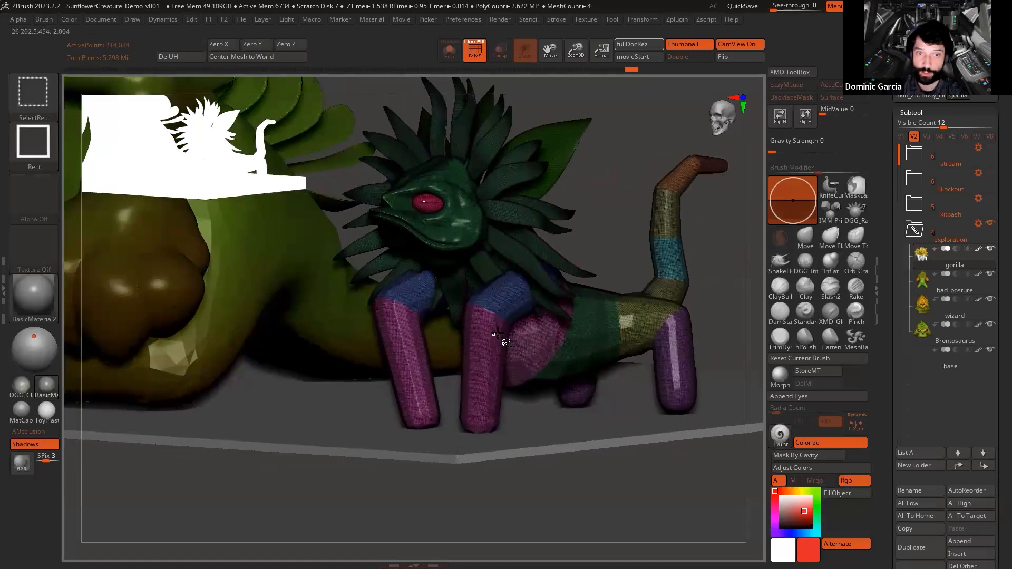
Step: Hide the gorilla's arm, torso, hind leg and tail polygroups to leave its head and petals, and turn off the polygroup display
key("ctrl+shift")
left_click_drag(205, 170, 150, 143)
left_click(498, 297, "ctrl+shift")
left_click(500, 296, "ctrl+shift")
left_click(488, 355, "ctrl+shift")
left_click(534, 350, "ctrl+shift")
left_click(586, 350, "ctrl+shift")
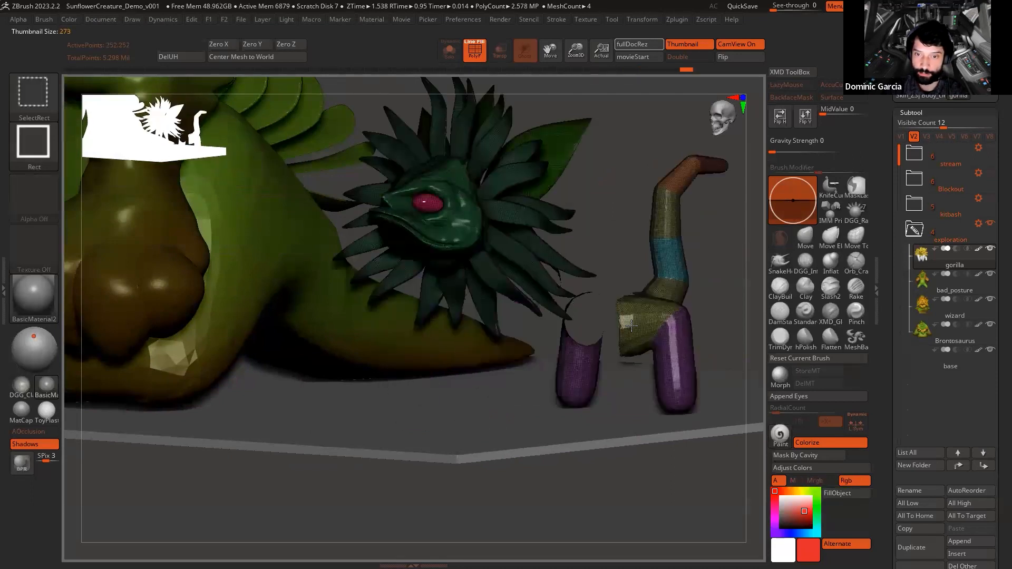
left_click(632, 326, "ctrl+shift")
left_click(670, 321, "ctrl+shift")
left_click(660, 307, "ctrl+shift")
left_click(669, 293, "ctrl+shift")
left_click_drag(714, 340, 635, 349)
left_click(627, 291, "ctrl+shift")
left_click(621, 247, "ctrl+shift")
left_click(643, 207, "ctrl+shift")
mouse_move(469, 287)
left_mouse_down("ctrl+shift")
mouse_move(552, 314)
mouse_move(544, 442)
mouse_move(451, 460)
mouse_move(672, 444)
left_mouse_up("ctrl+shift")
key("shift+f")
Step: Turn off the creatures' painted colours and set the current colour to white
left_click(979, 249)
key("space")
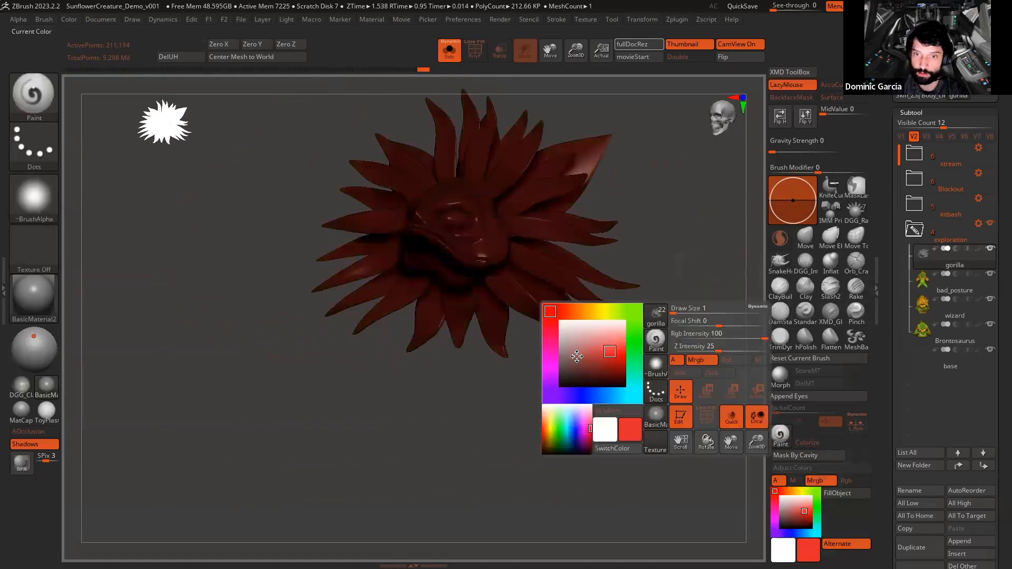
left_click_drag(575, 353, 553, 319)
left_click_drag(628, 340, 554, 377)
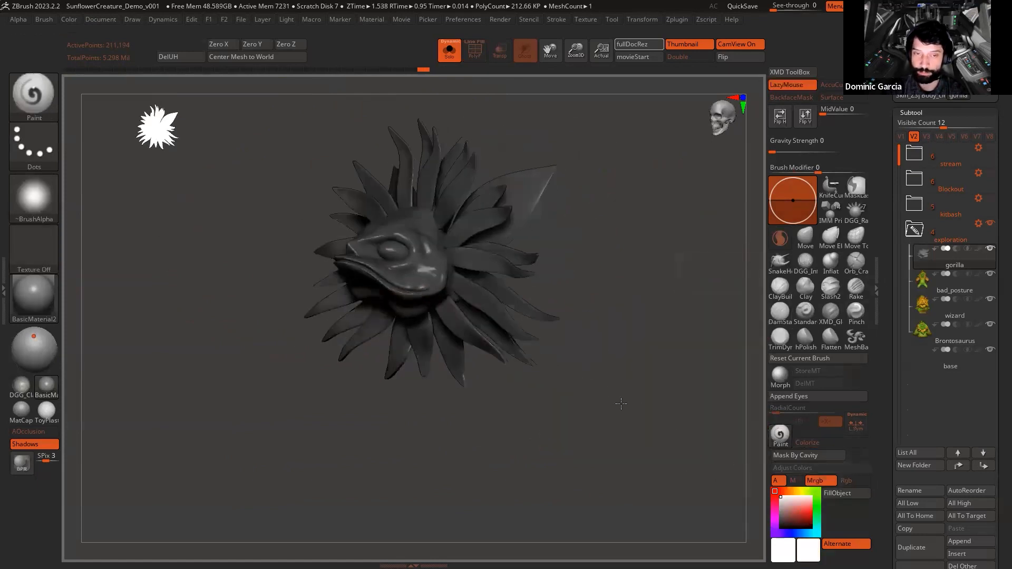
Step: Mask the gorilla's head and petals while showing its whole body, leaving the torso, limbs and tail unmasked
left_click_drag(622, 404, 606, 408, "alt")
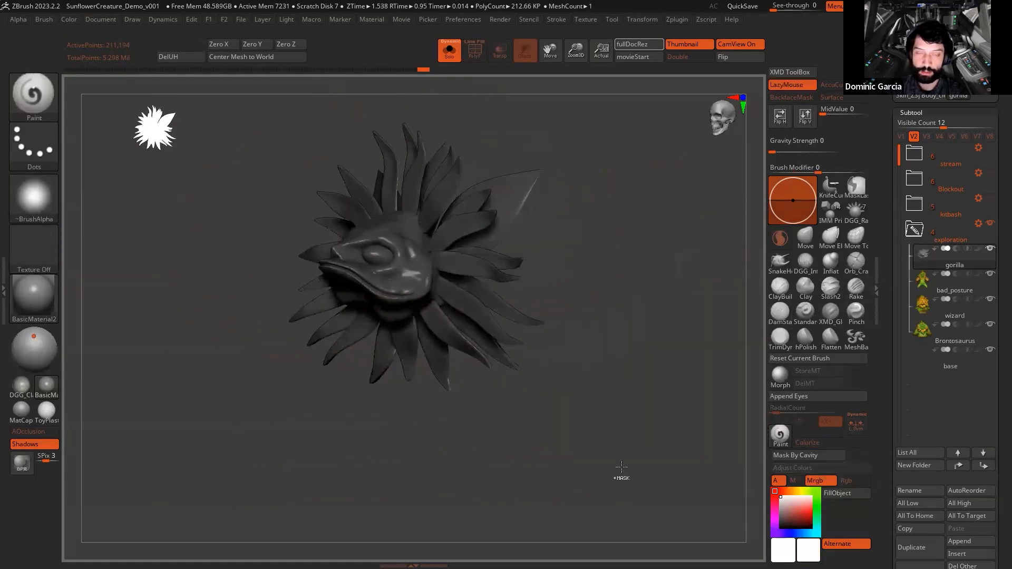
left_click(188, 396, "ctrl+shift")
left_click_drag(616, 495, 547, 517)
left_click(552, 503, "ctrl")
key("shift+f")
key("shift+f")
left_click(703, 445, "ctrl")
key("shift+f")
key("shift+f")
mouse_move(572, 518)
left_mouse_down("alt")
mouse_move(576, 497)
mouse_move(565, 500)
left_mouse_up("alt")
key("shift+f")
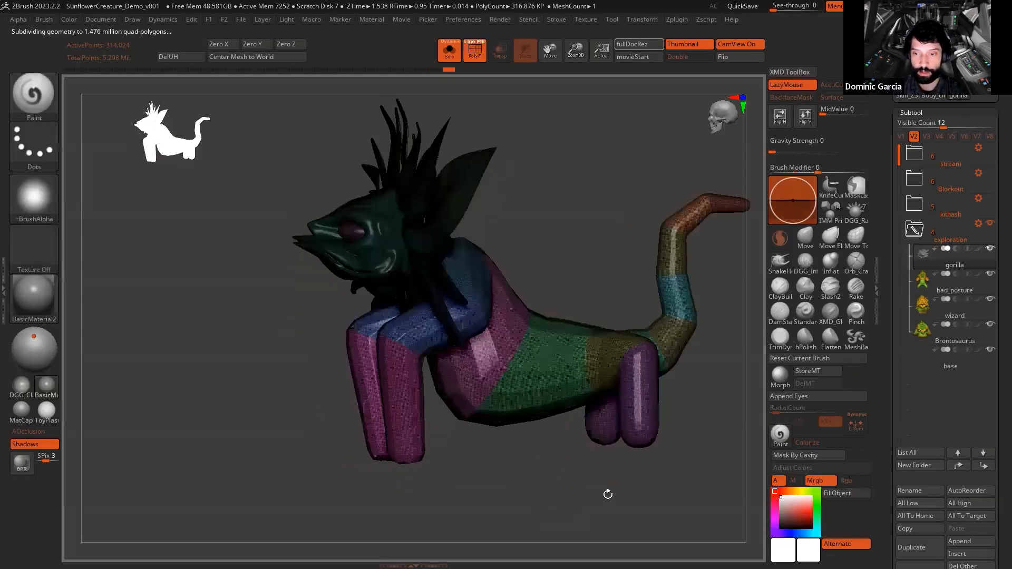
Step: Set painting to Rgb only, show all creatures with their painted colours, and pick the green of the Brontosaurus's back leaves
left_click(855, 481)
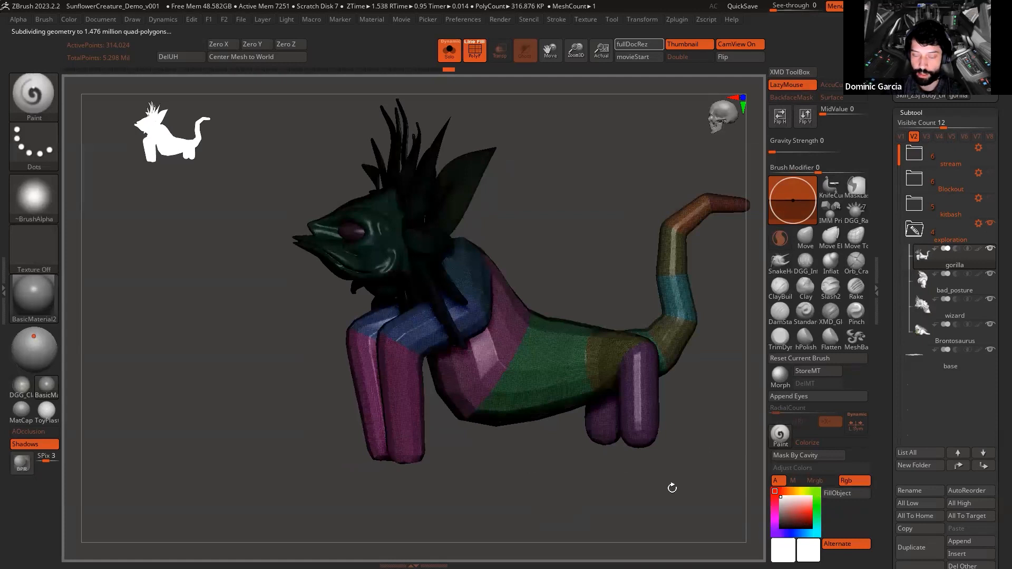
key("alt+s")
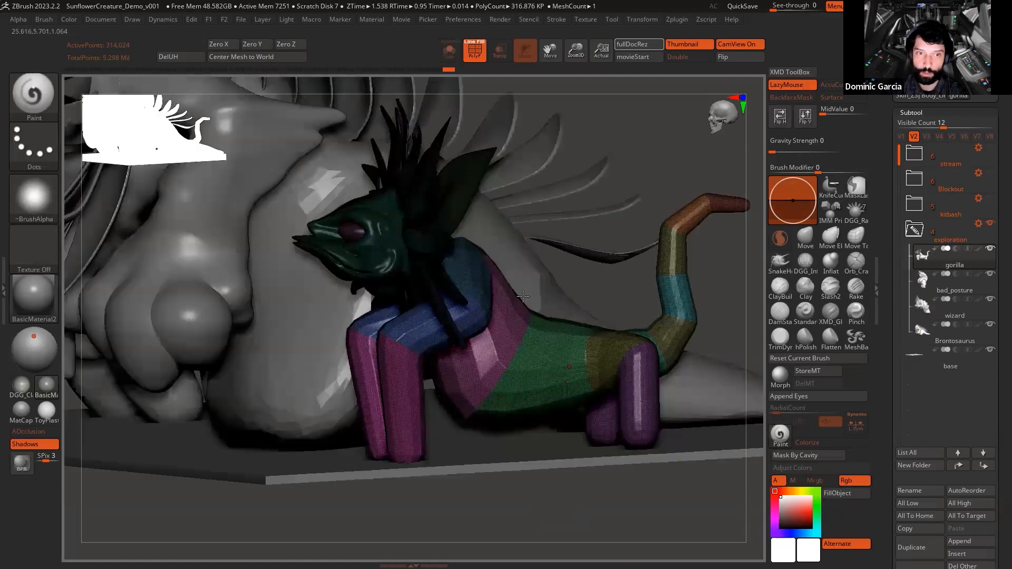
key("shift+f")
left_click(978, 273, "shift")
mouse_move(647, 152)
left_mouse_down("alt")
mouse_move(739, 314)
mouse_move(770, 338)
left_mouse_up("alt")
key("c")
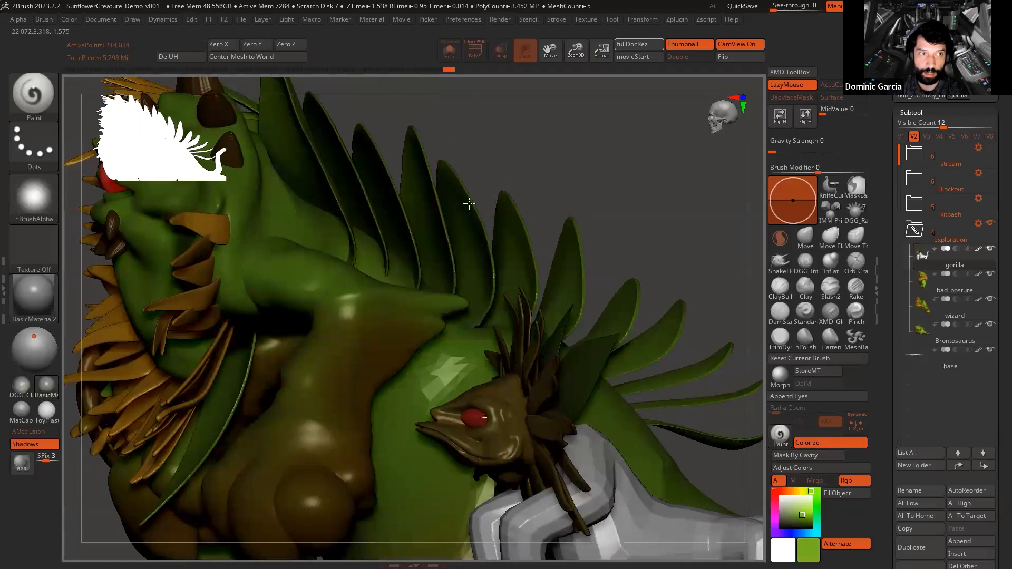
left_click_drag(646, 195, 554, 187)
Step: Isolate the gorilla and fill its unmasked torso, limbs and tail with the picked green
key("f")
key("shift+f")
key("alt+s")
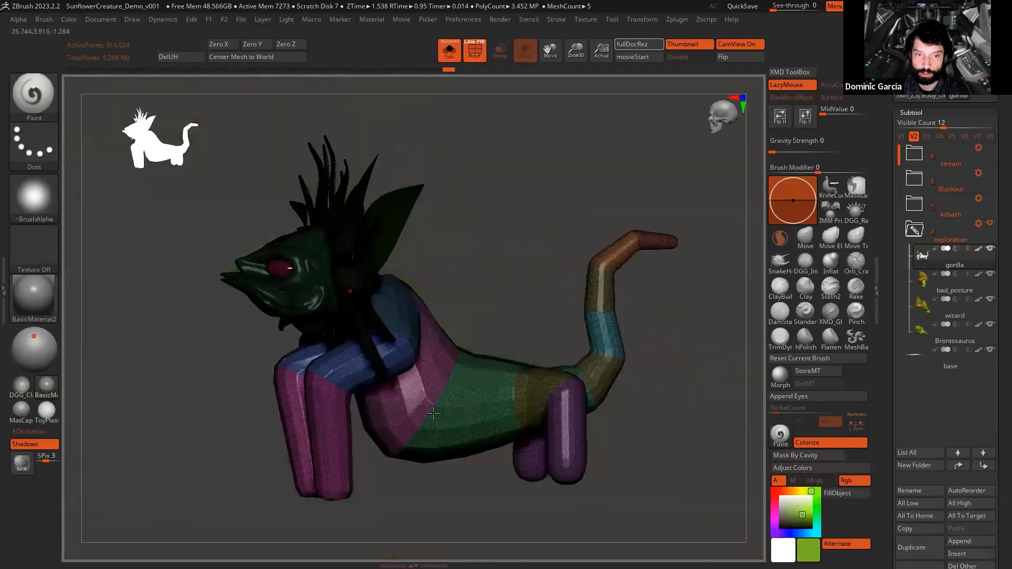
key("shift+f")
left_click(846, 495)
left_click_drag(626, 493, 675, 497)
Step: Check the gorilla's fill against its polygroups up close and turn off the painted colours
key("shift+f")
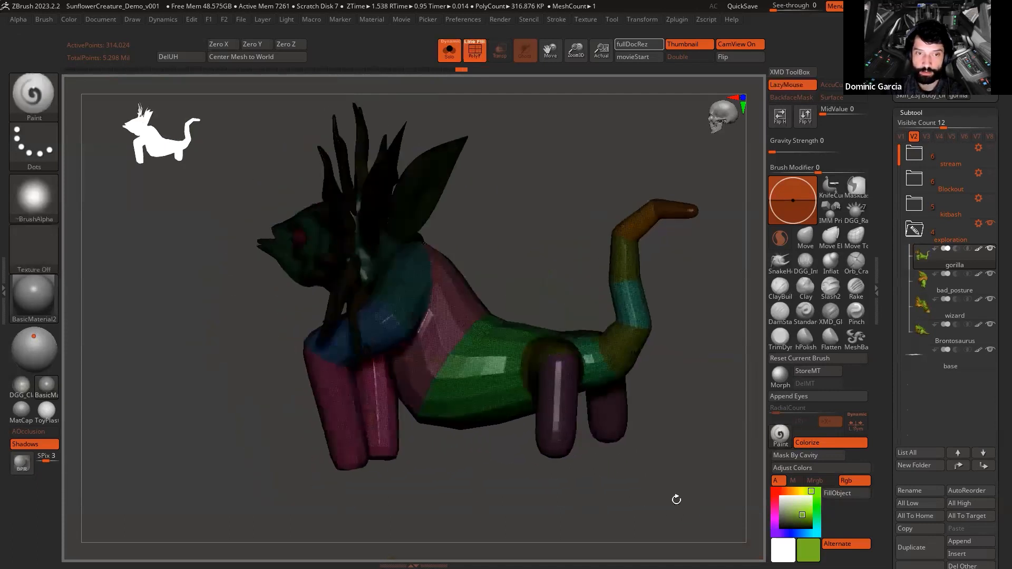
key("shift+f")
right_click_drag(524, 237, 557, 224, "ctrl")
key("shift+f")
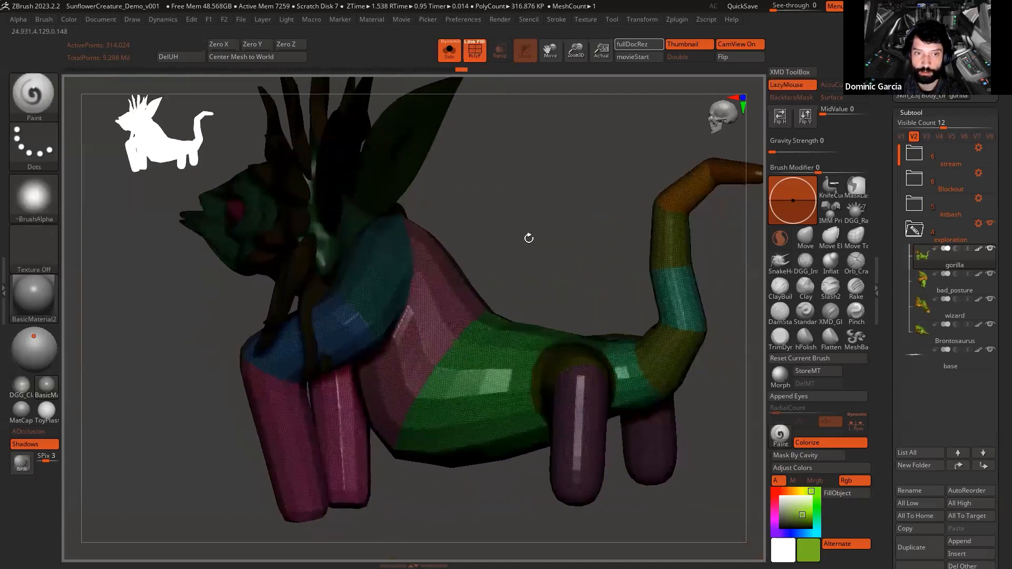
key("shift+f")
left_click(979, 249, "shift")
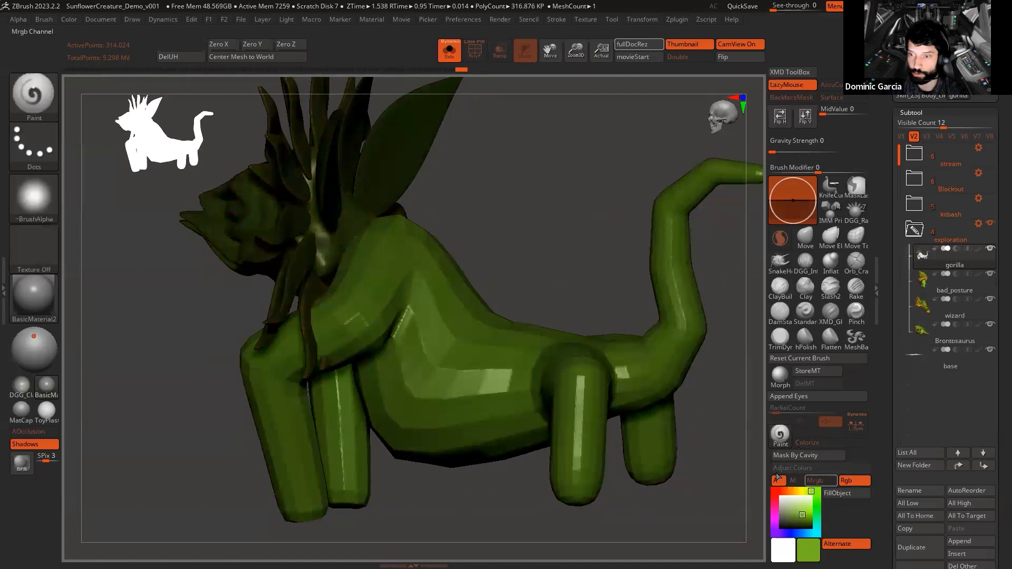
Step: Set the paint colour to white and group the gorilla's masked torso, limbs and tail into one polygroup
left_click_drag(785, 502, 778, 488)
right_click_drag(591, 236, 475, 237, "alt")
key("ctrl+d")
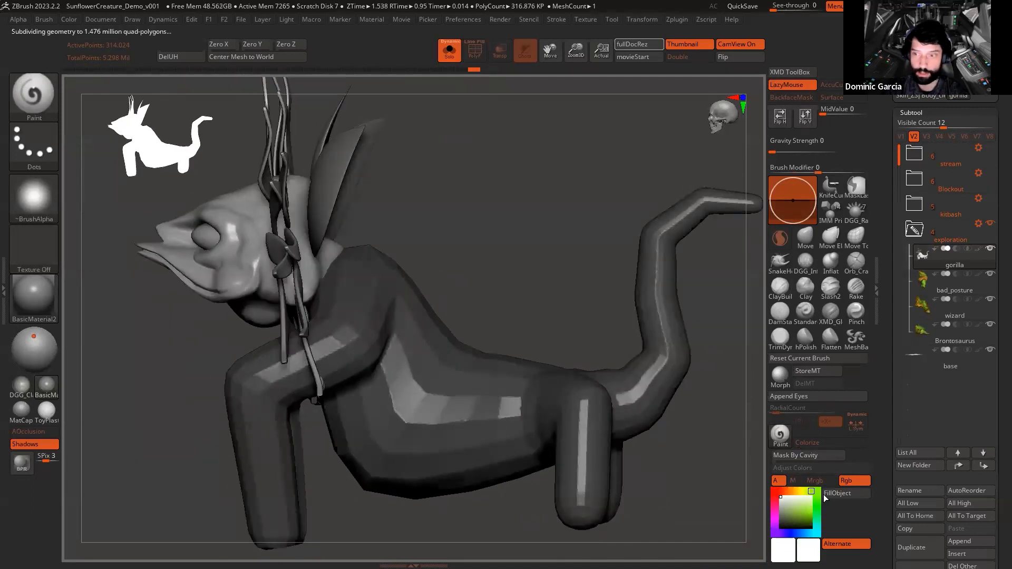
left_click_drag(883, 534, 891, 361)
left_click(939, 362)
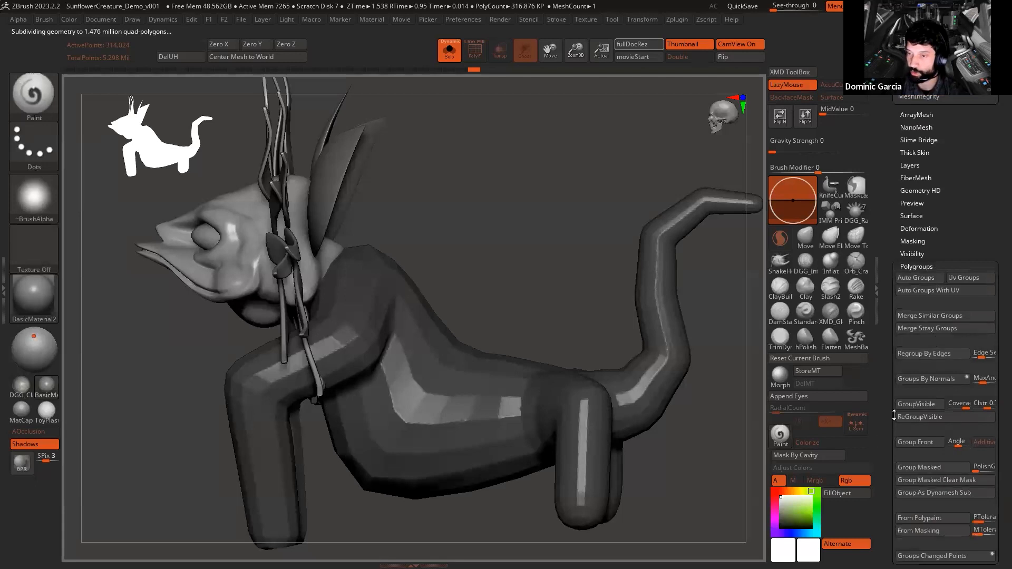
left_click(934, 467)
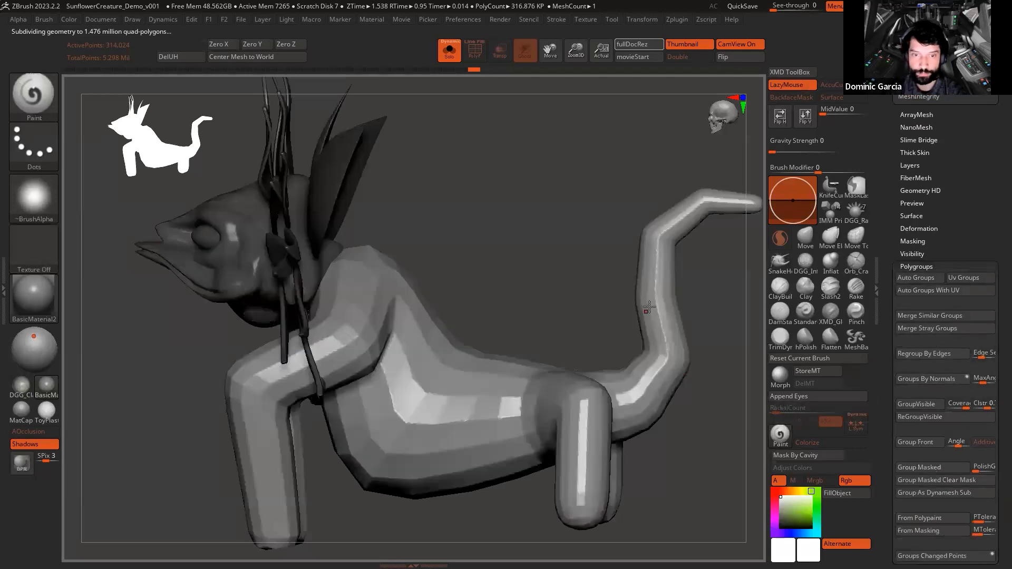
Step: Display the polygroups, clear the mask, and isolate the gorilla's body group to check it before showing the whole creature again
key("shift+f")
left_click_drag(511, 241, 458, 211, "ctrl")
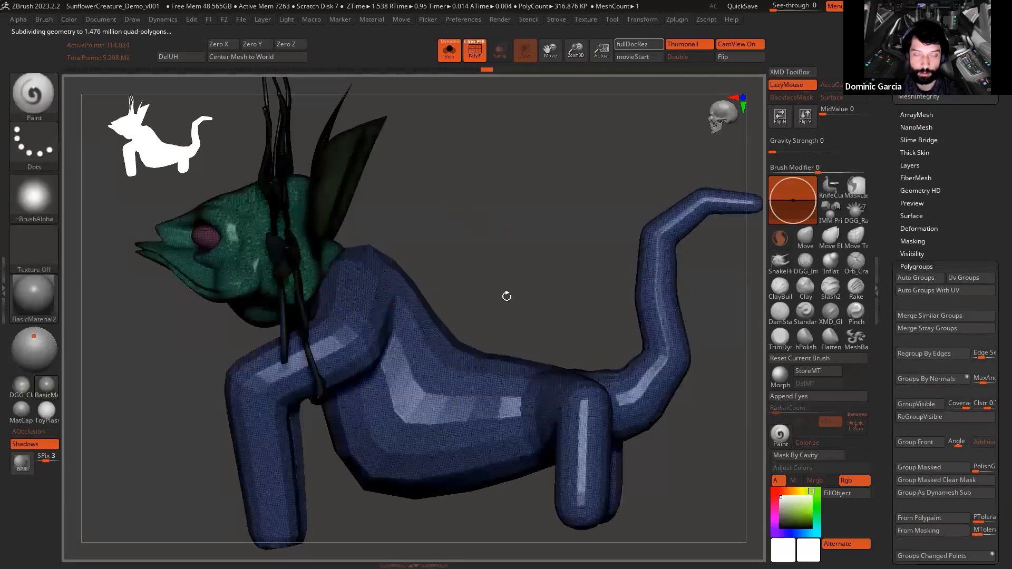
left_click_drag(506, 296, 448, 298)
left_click(451, 311, "ctrl+shift")
left_click_drag(506, 267, 627, 406)
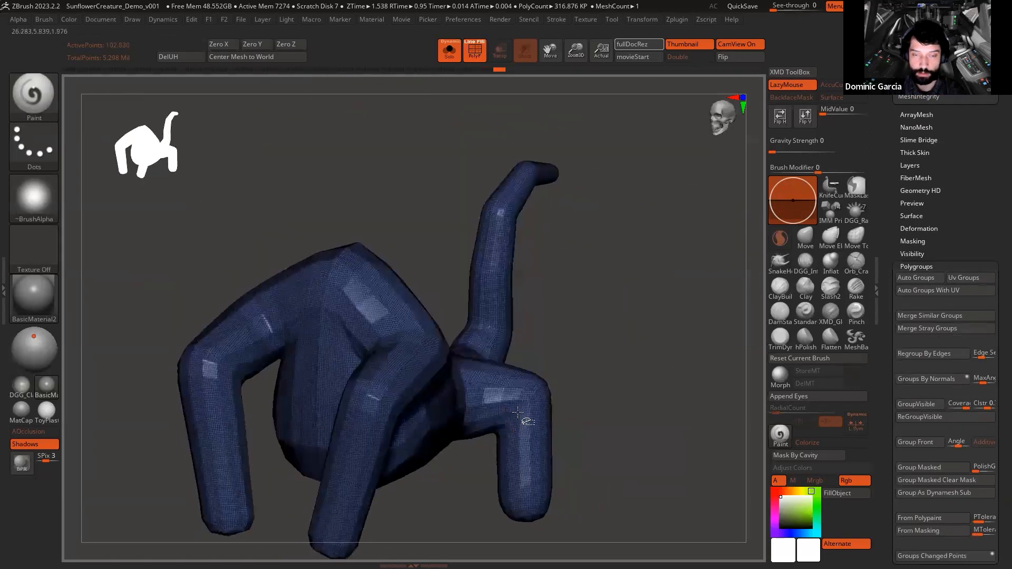
left_click(647, 463, "ctrl+shift")
left_click_drag(647, 463, 622, 445)
key("f")
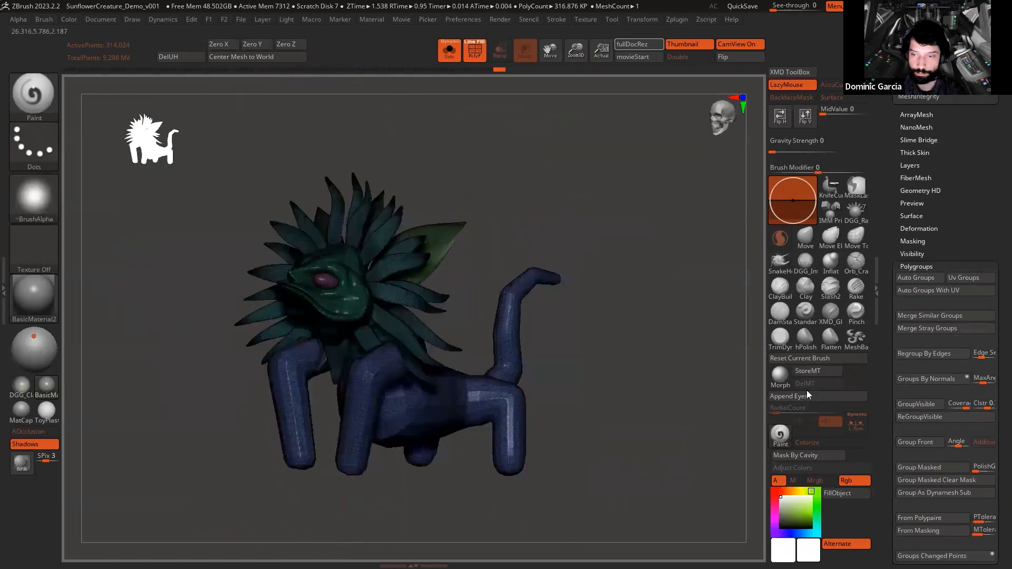
Step: Bring back the full creature lineup in front view without polyframe and turn on the painted colours for every creature
left_click(916, 266)
left_click_drag(890, 260, 896, 562)
left_click(911, 69)
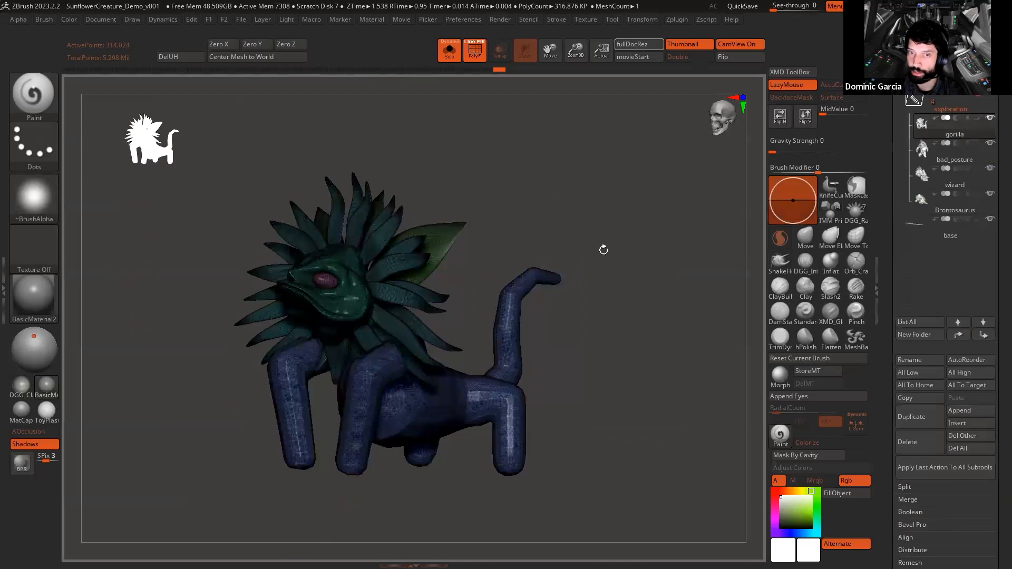
key("alt+s")
key("shift+f")
mouse_move(630, 360)
left_mouse_down()
mouse_move(535, 181)
mouse_move(585, 184)
left_mouse_up()
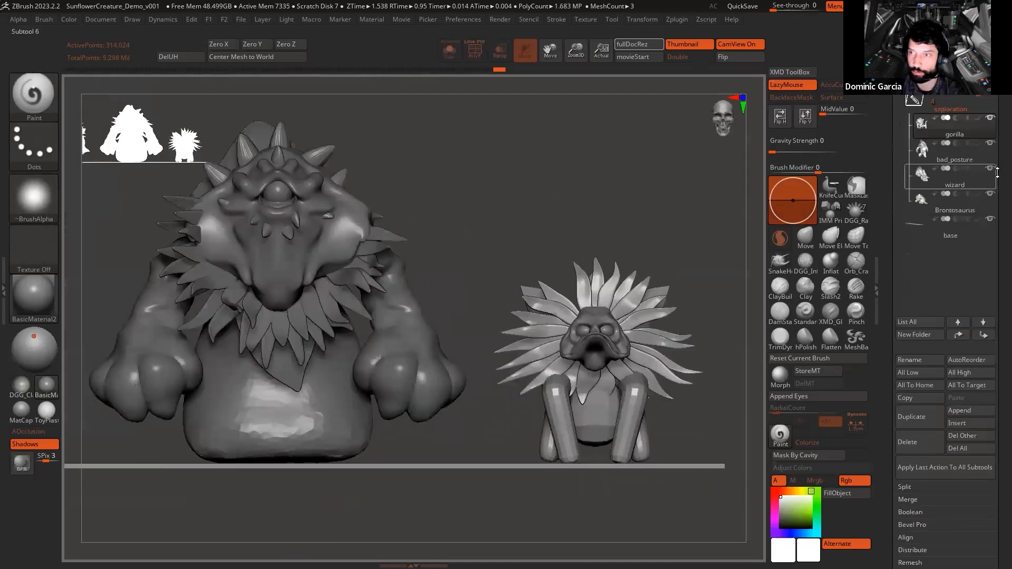
left_click(978, 197, "shift")
mouse_move(574, 231)
left_mouse_down()
mouse_move(641, 201)
mouse_move(644, 163)
mouse_move(651, 180)
mouse_move(574, 192)
mouse_move(588, 187)
left_mouse_up()
Step: Hide the interface and collapse the tool tray, framing all four creatures in one wide front view
key("Tab")
left_click_drag(689, 208, 803, 225, "alt")
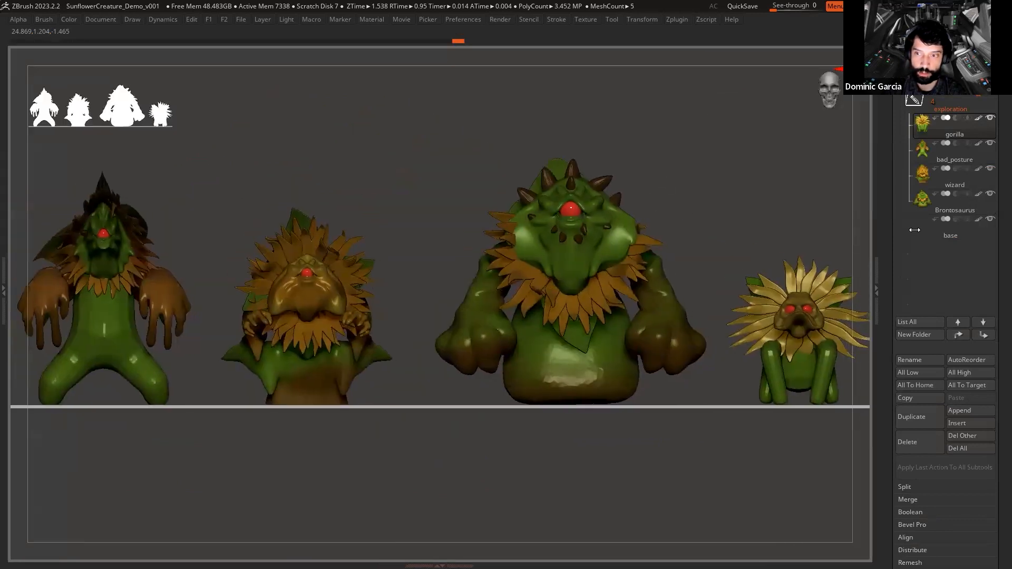
left_click(877, 290)
left_click_drag(574, 140, 566, 141, "alt")
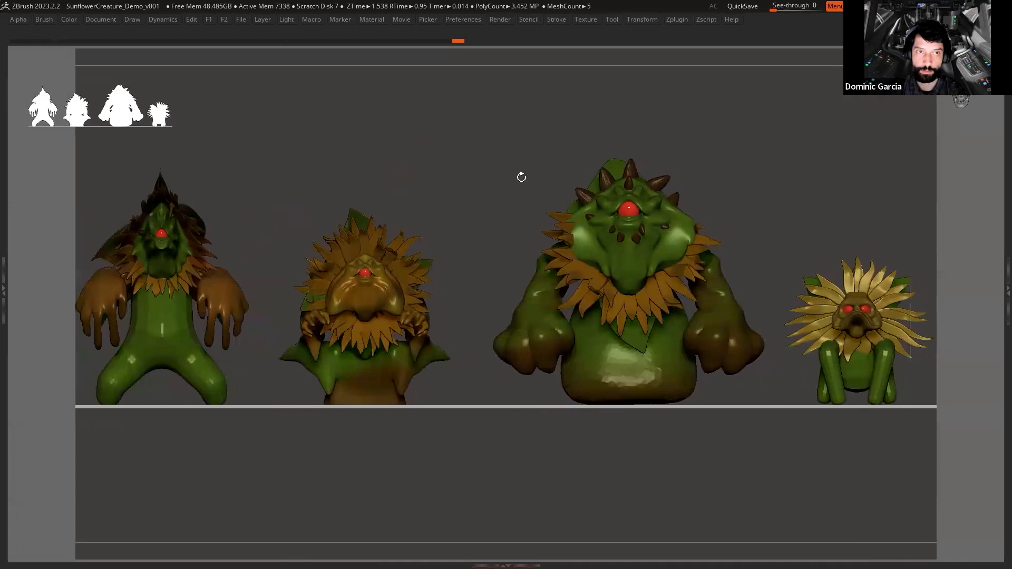
mouse_move(487, 114)
left_mouse_down("alt")
mouse_move(478, 116)
mouse_move(505, 111)
left_mouse_up("alt")
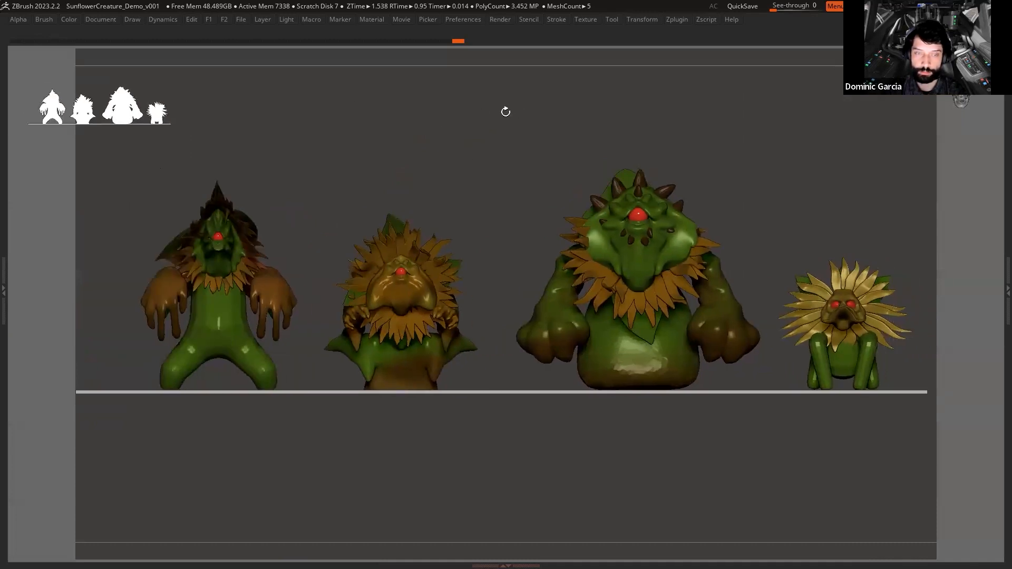
Step: Render the lineup with BPR, enlarge the silhouette thumbnail and restore the interface
key("shift+r")
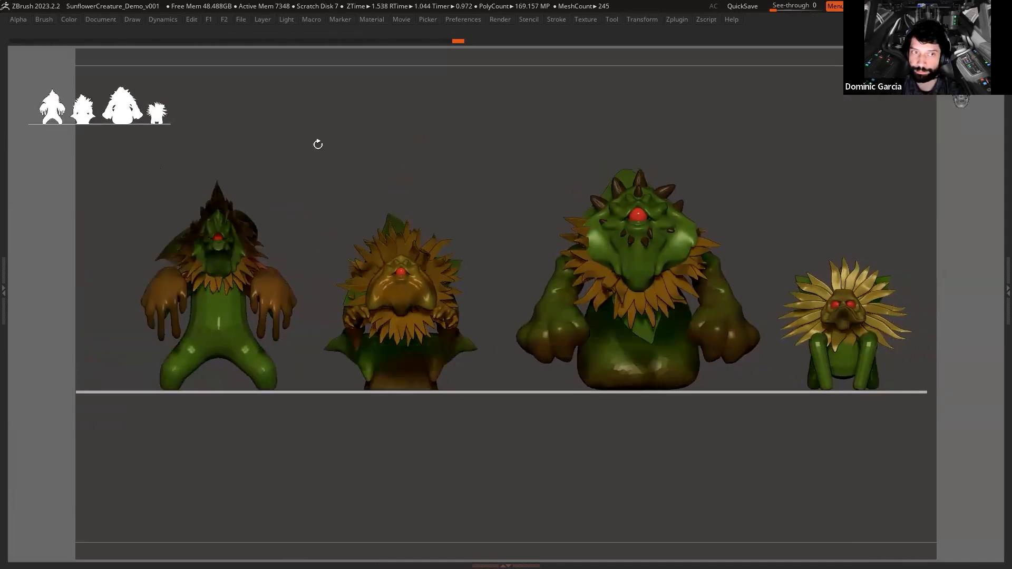
left_click_drag(144, 120, 254, 183)
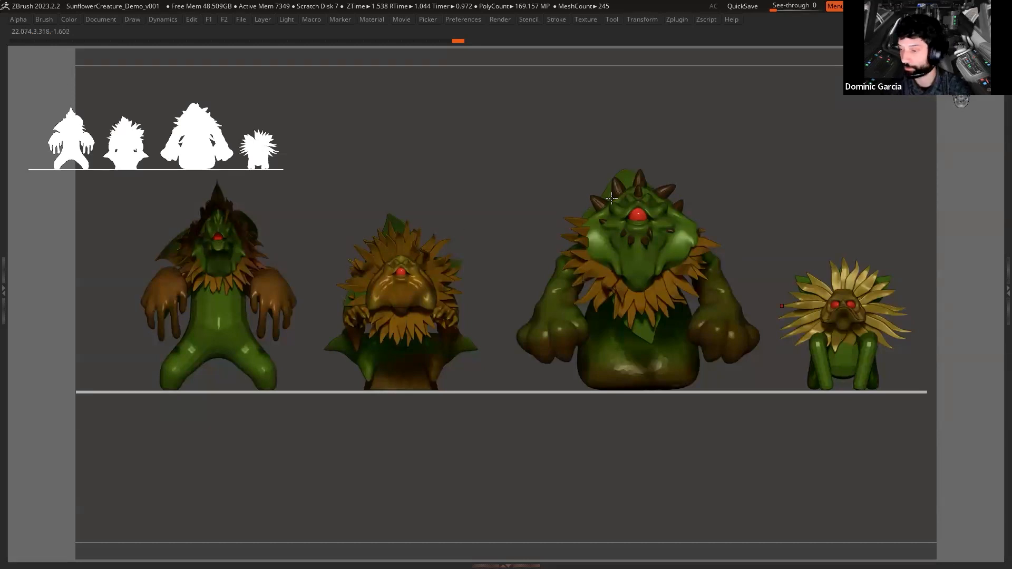
key("Tab")
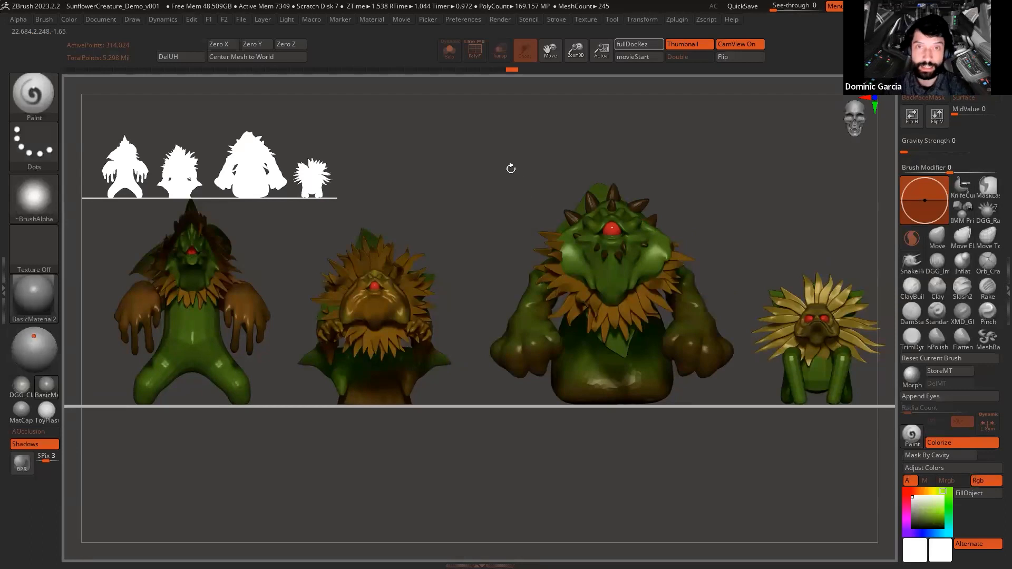